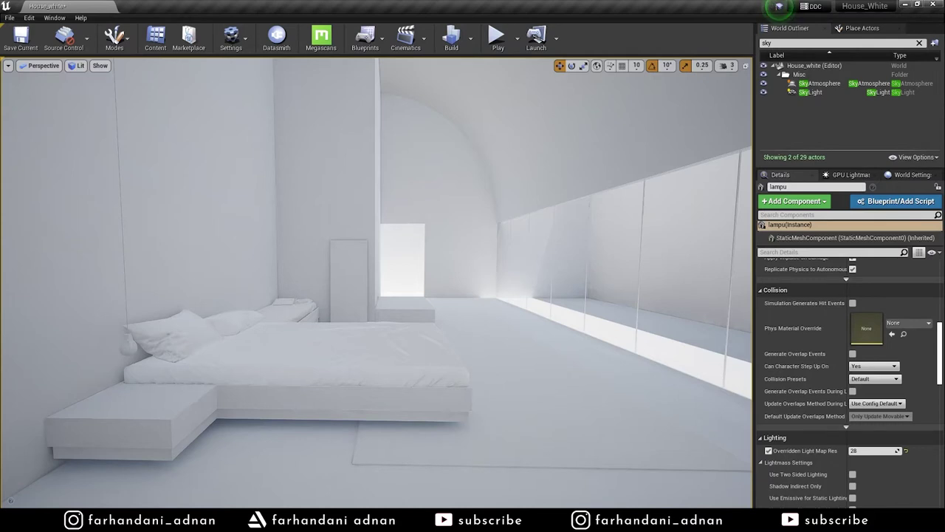
Step: Open the Content Browser at Content/Materials, showing marble tile and the M_Glass materials, with nothing selected
right_drag(422, 204, 413, 207)
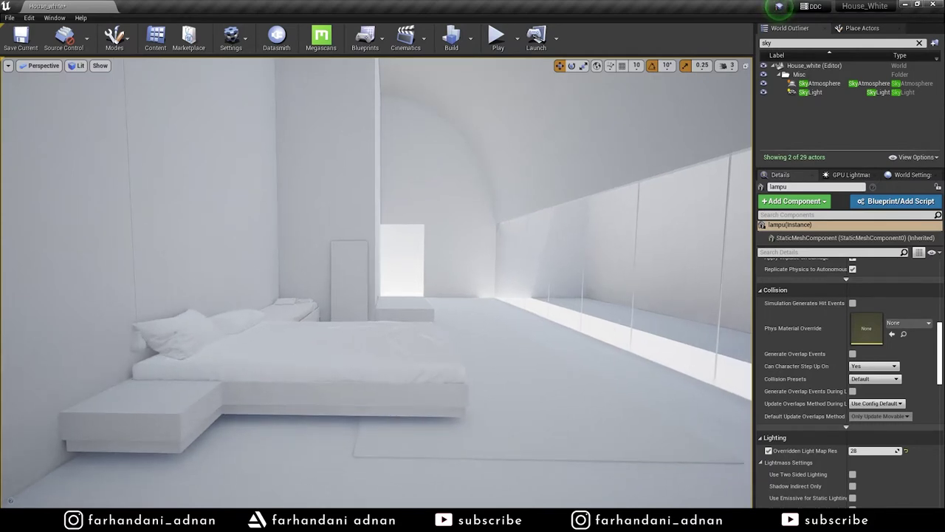
right_drag(413, 207, 665, 123)
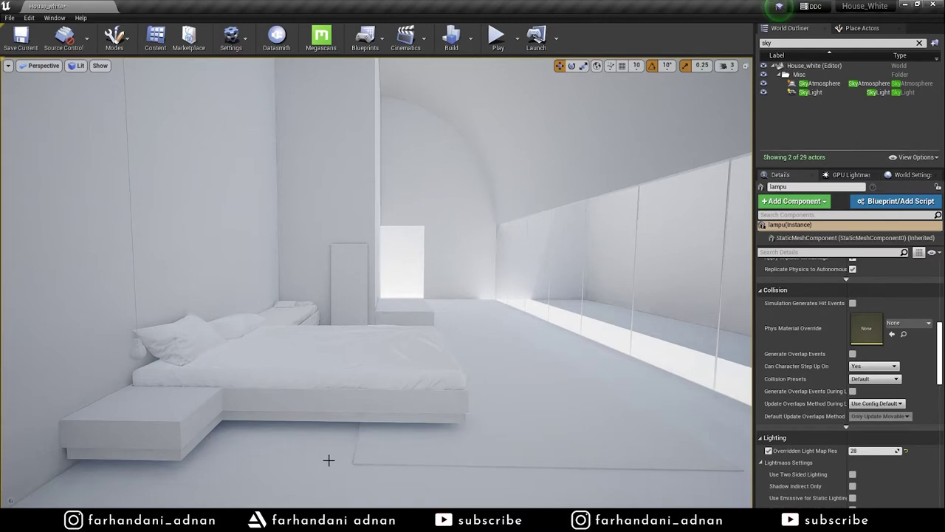
click(278, 521)
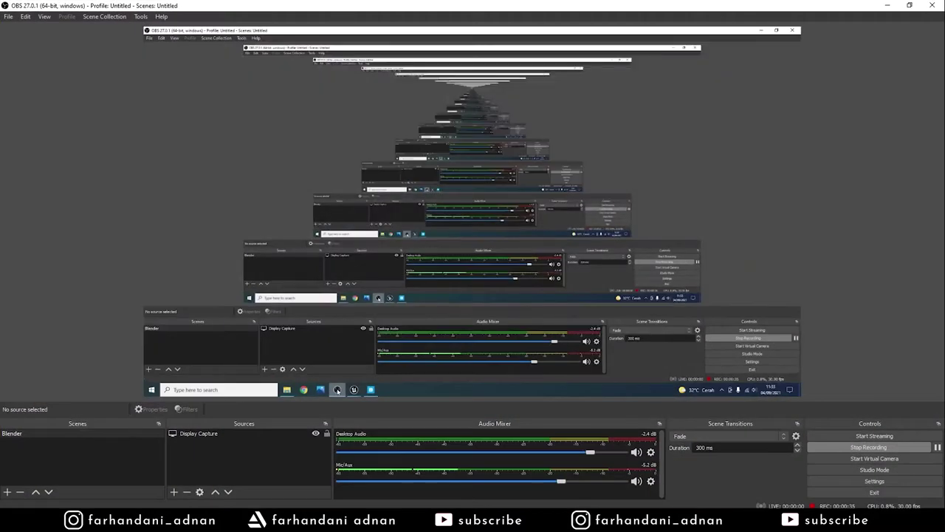
scroll(437, 256, up, 3)
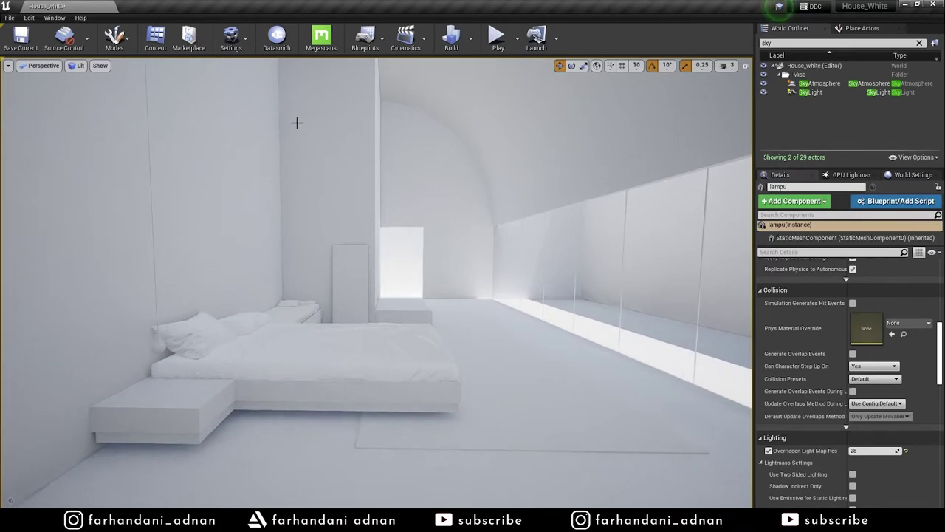
click(156, 43)
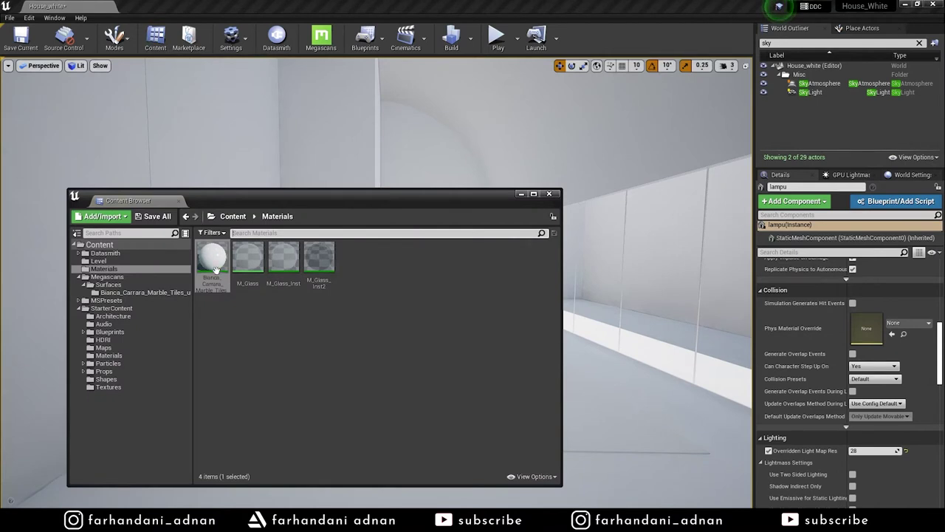
click(314, 318)
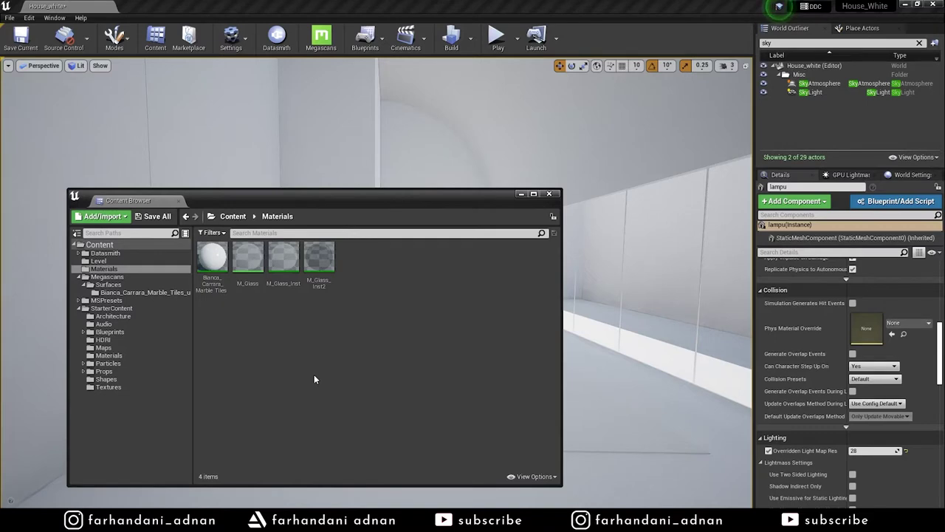
click(219, 518)
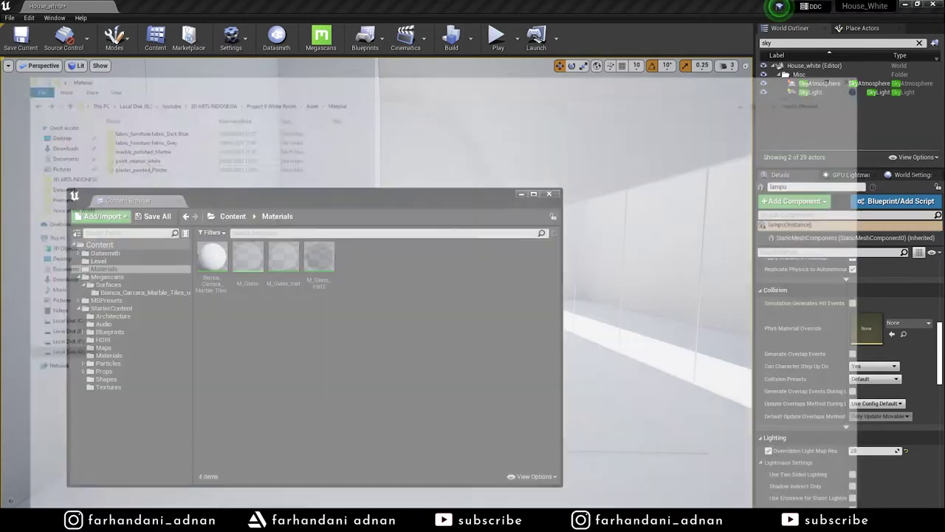
Step: Navigate from Project 9 White Room through Asset > Material into the plaster_painted_Plester folder
click(10, 33)
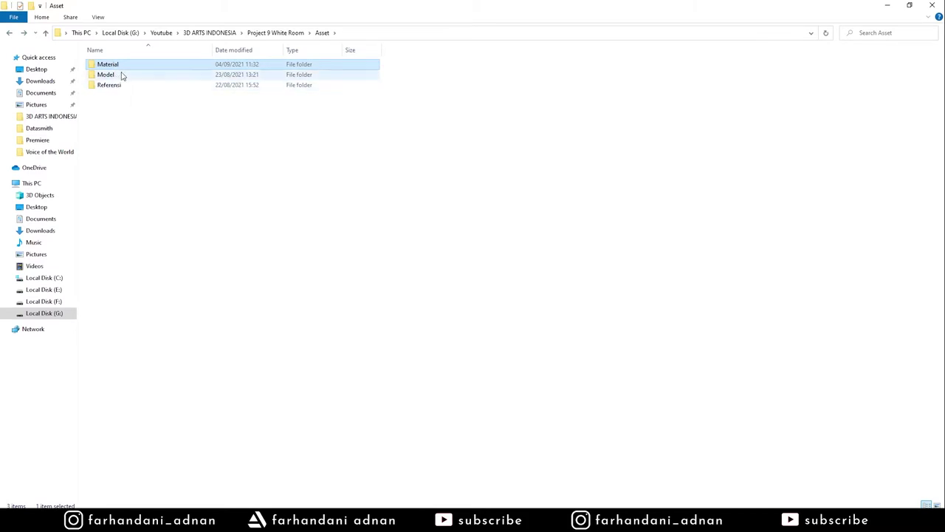
click(10, 33)
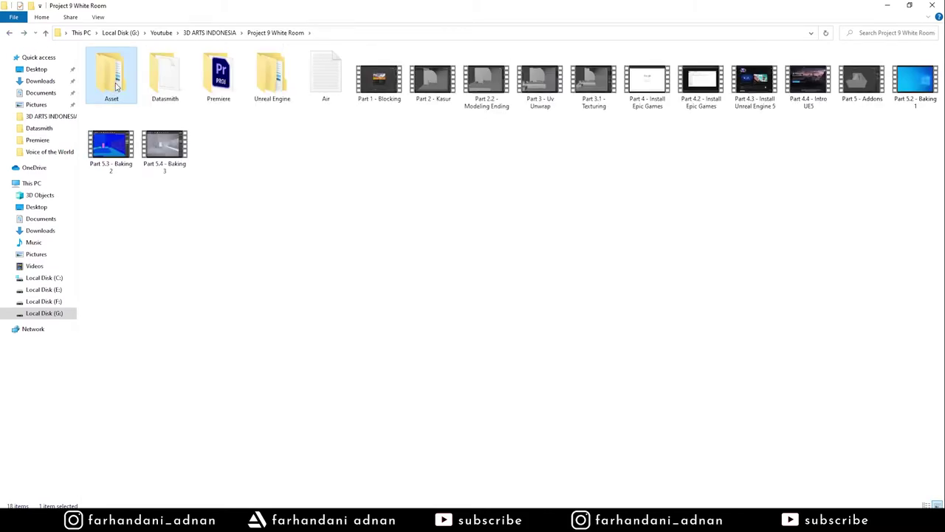
double_click(116, 87)
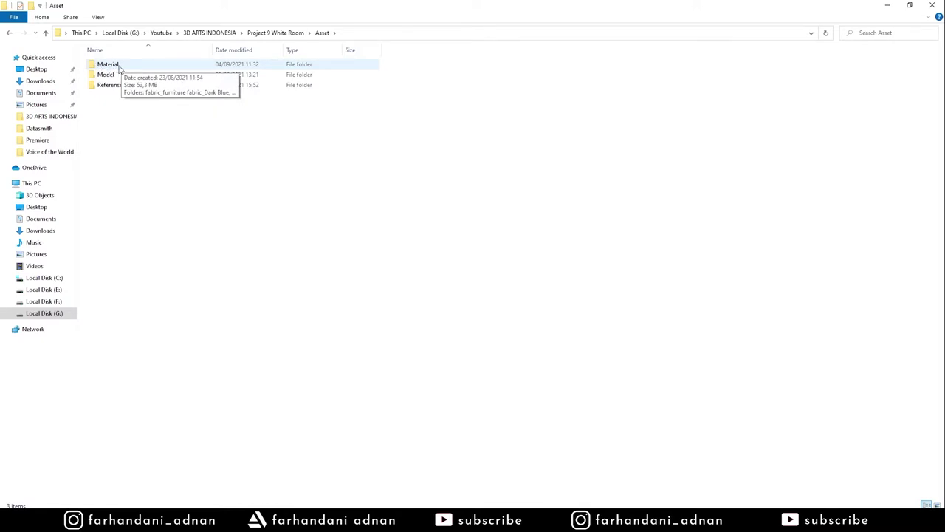
double_click(119, 67)
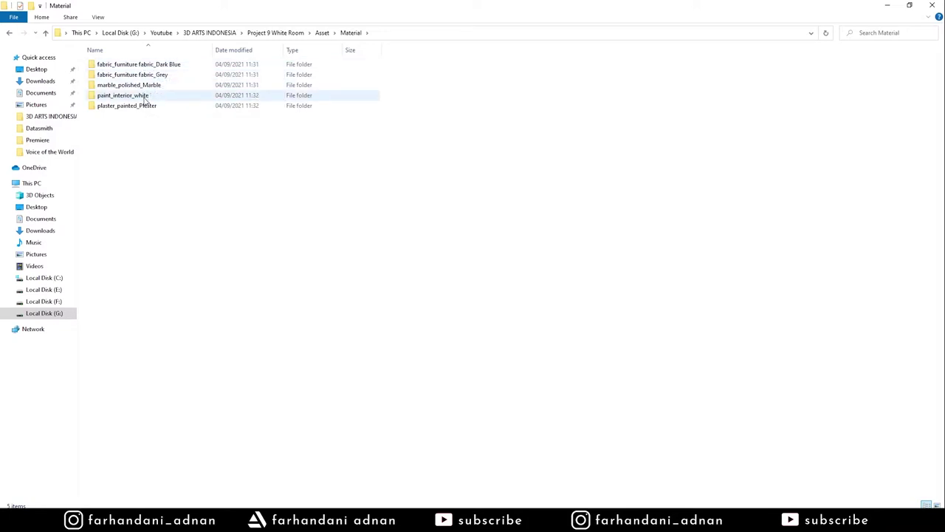
double_click(128, 106)
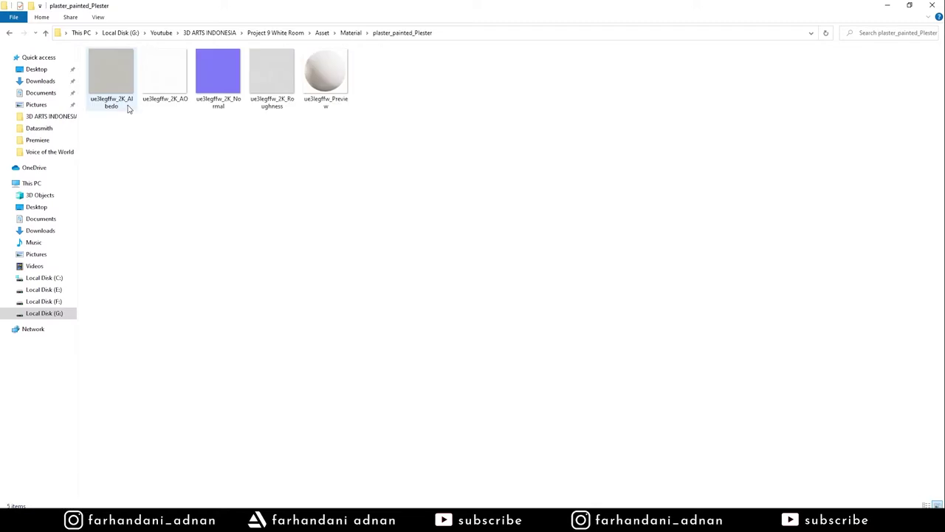
Step: Browse paint_interior_white, then settle in the fabric_furniture fabric_Dark Blue folder
click(10, 33)
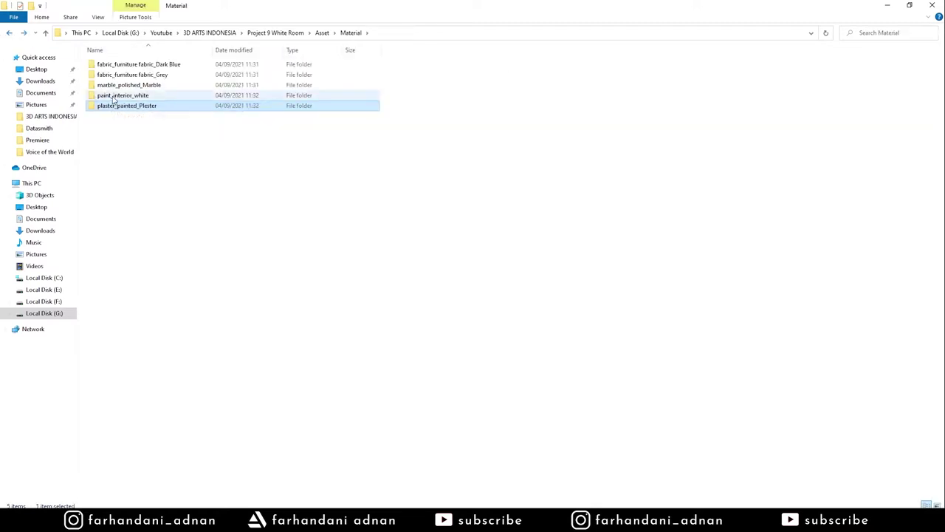
double_click(114, 96)
click(10, 34)
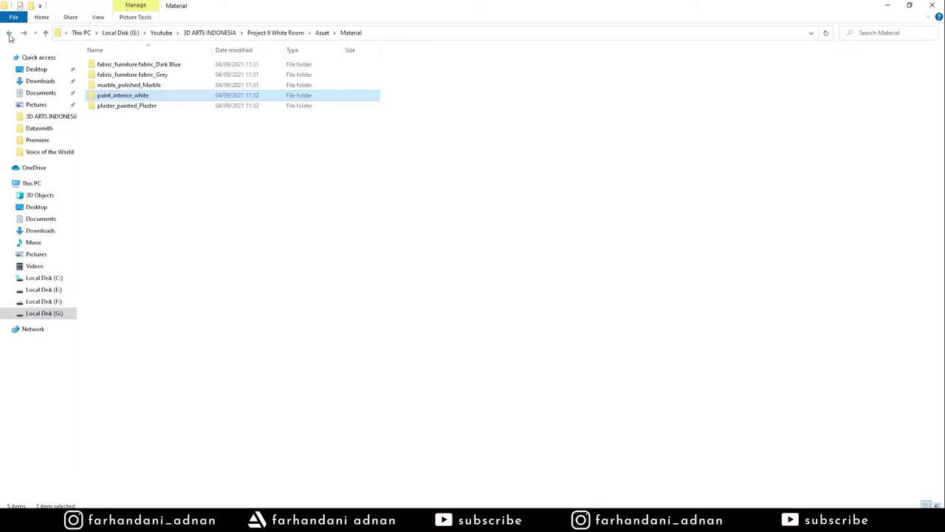
double_click(122, 66)
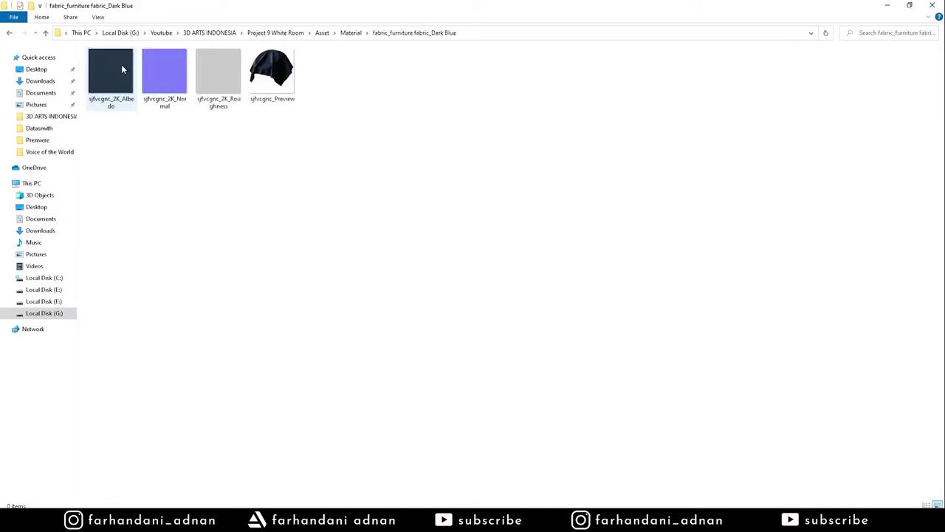
click(10, 34)
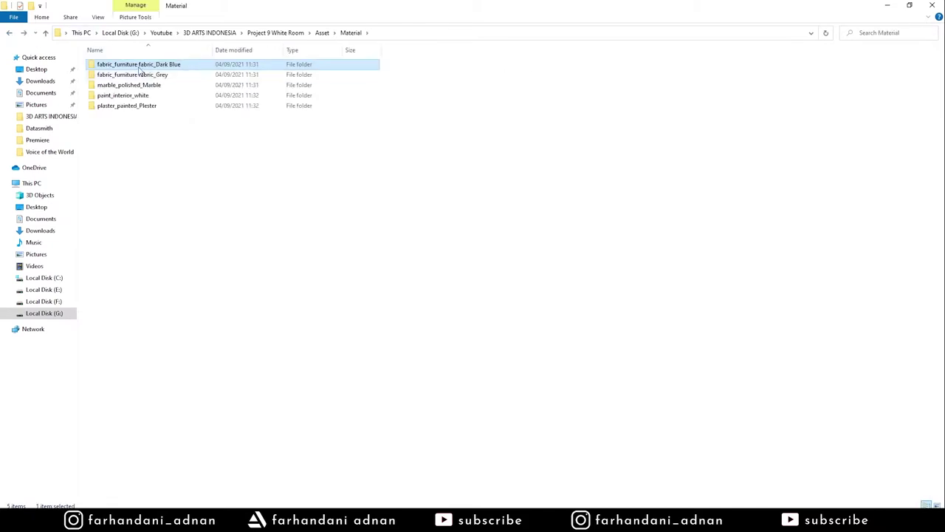
double_click(139, 66)
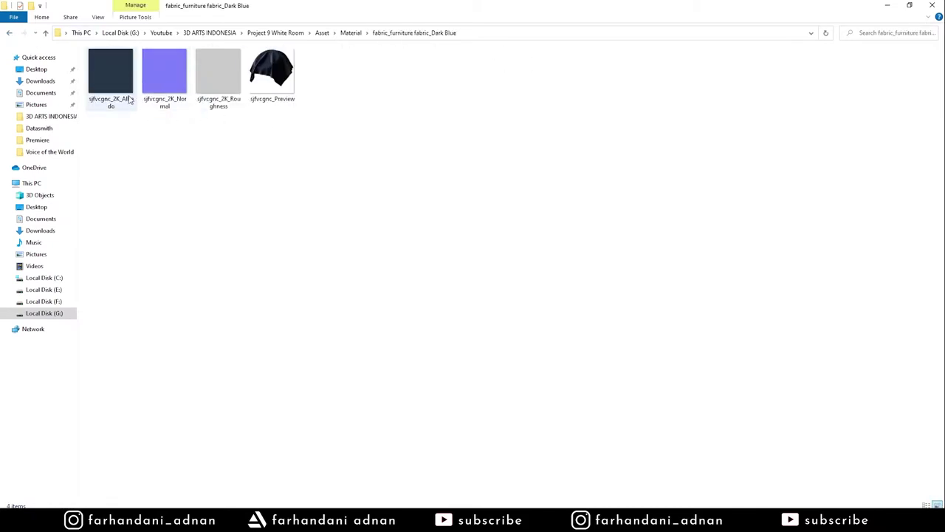
Step: View the sjfvcgnc_Preview dark blue fabric image in Photos, zooming in and out
click(219, 85)
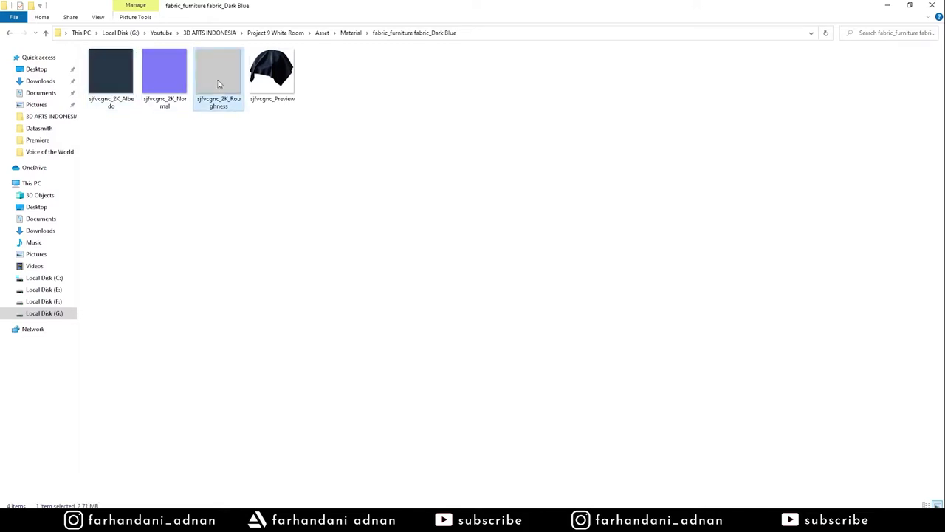
click(292, 92)
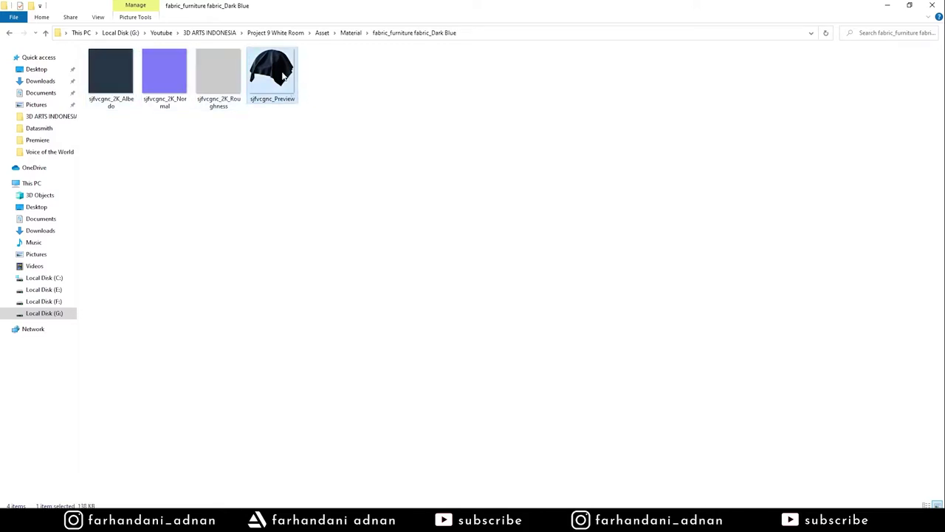
double_click(283, 75)
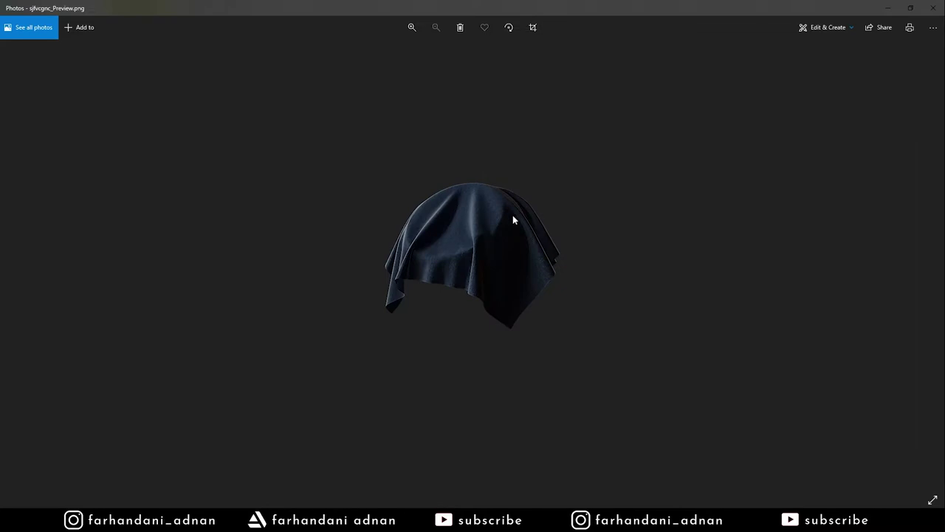
click(411, 28)
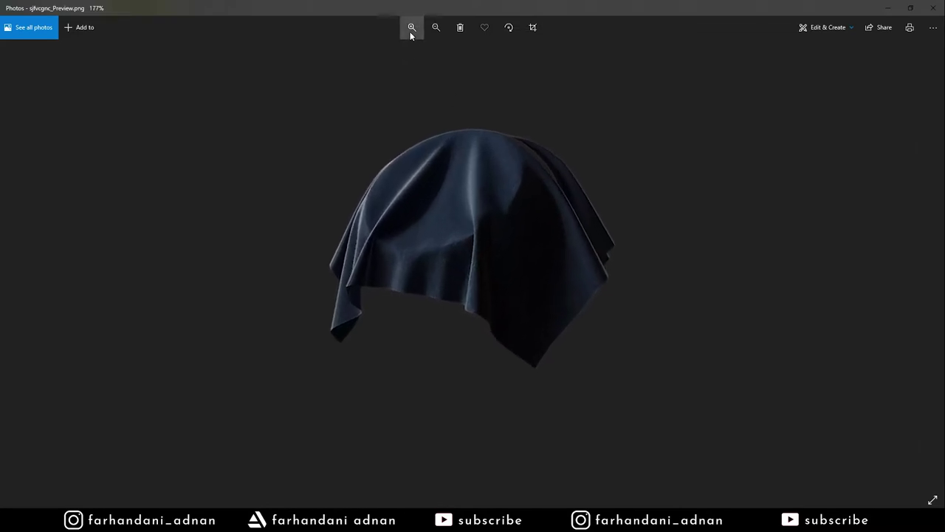
click(435, 29)
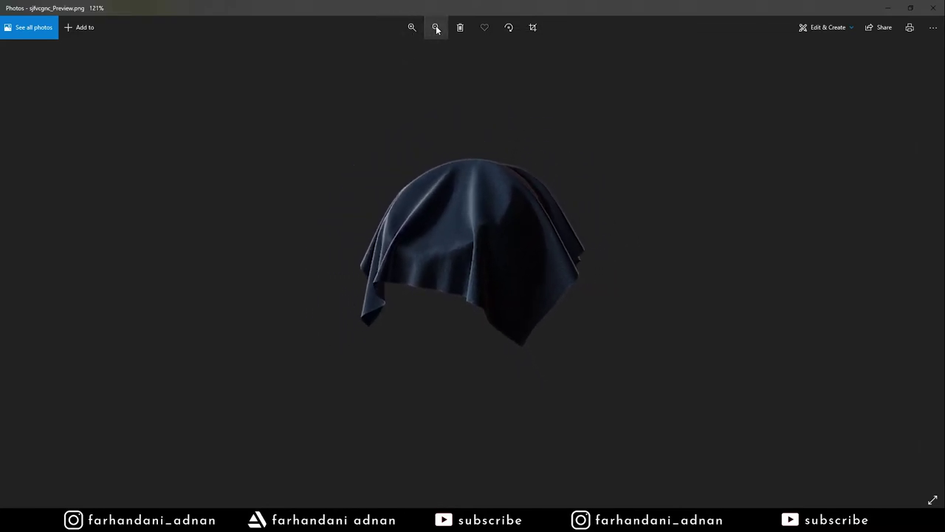
click(931, 8)
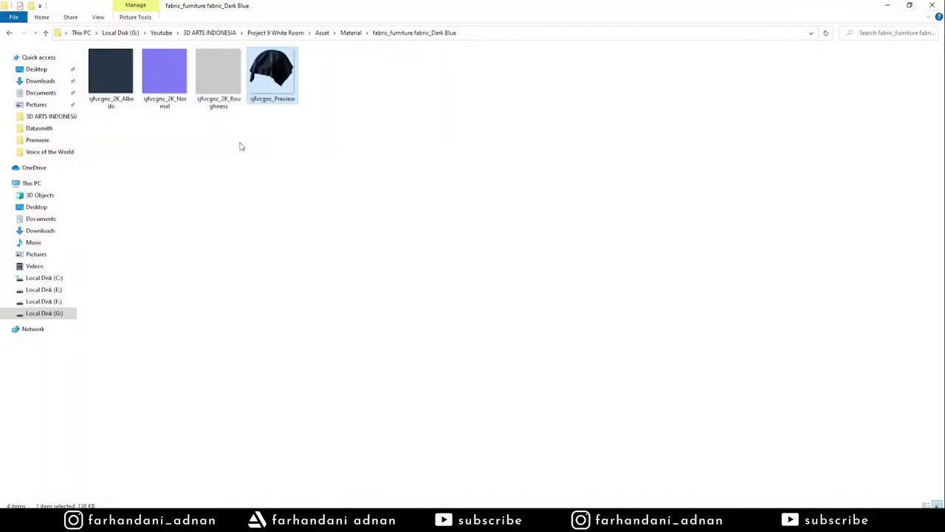
Step: Drag the sjfvcgnc_2K Albedo, Normal and Roughness files into Unreal's Materials folder to import them
click(127, 105)
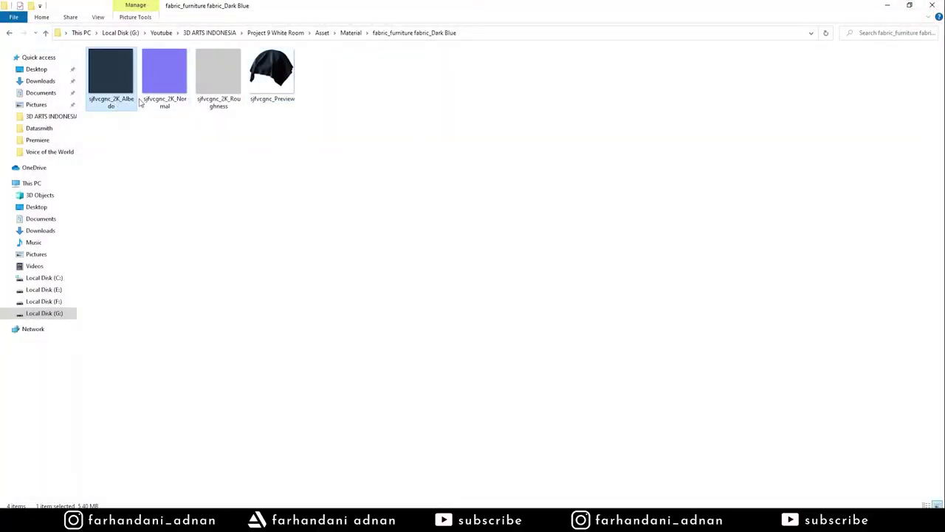
click(166, 102)
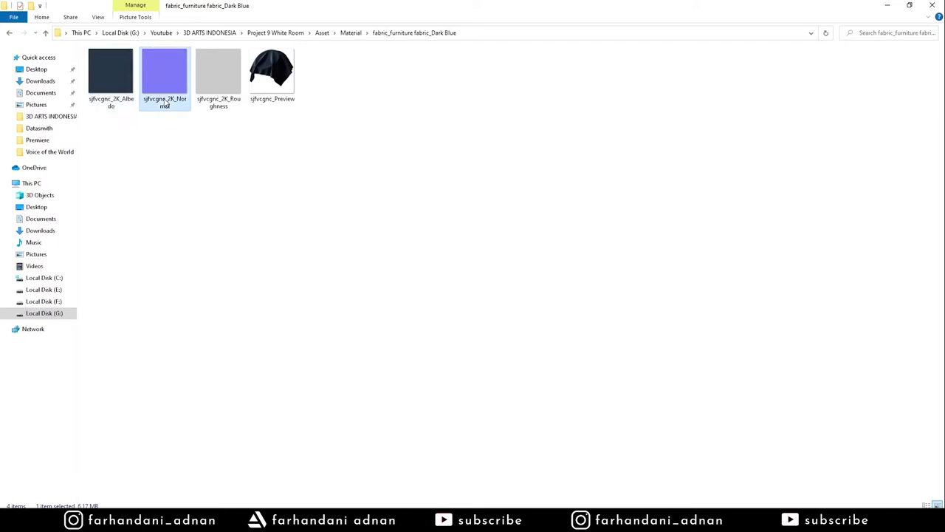
click(217, 99)
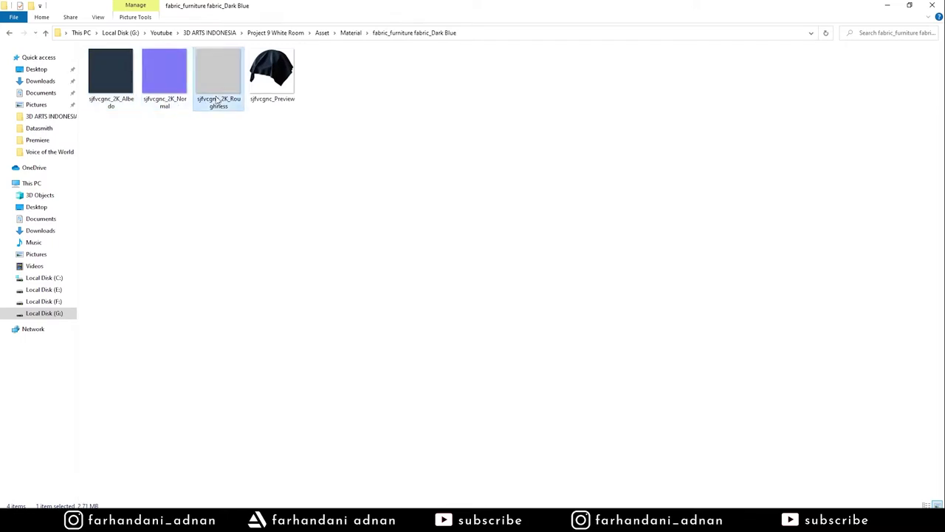
click(223, 145)
drag(108, 142, 221, 79)
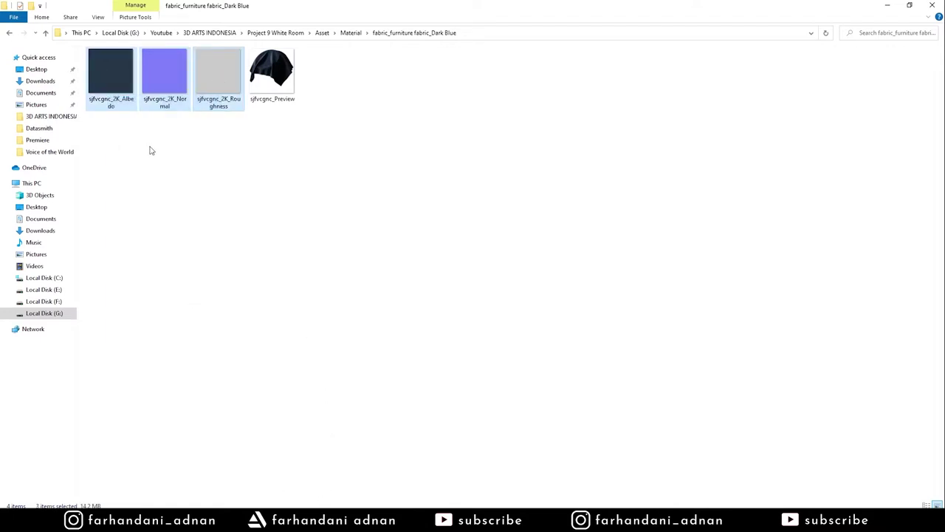
drag(219, 74, 304, 502)
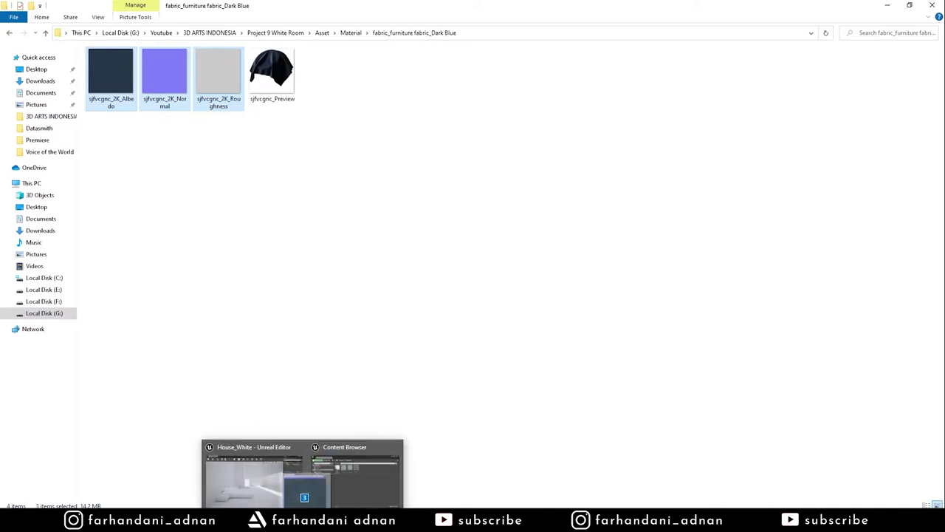
mouse_move(305, 497)
mouse_down()
mouse_move(356, 439)
mouse_move(382, 331)
mouse_up()
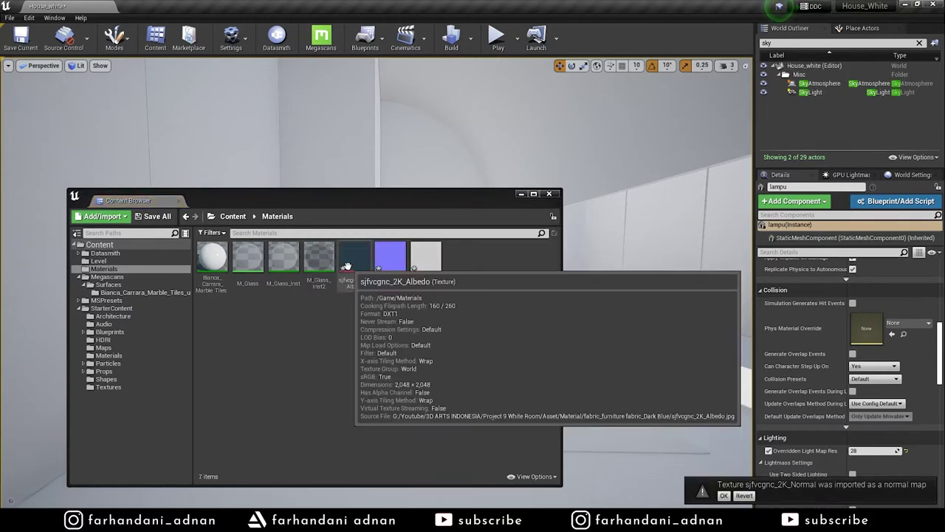
Step: Save the three sjfvcgnc_2K textures with Ctrl+S and accept the normal-map import notification
click(346, 266)
shift+click(425, 259)
key(ctrl+s)
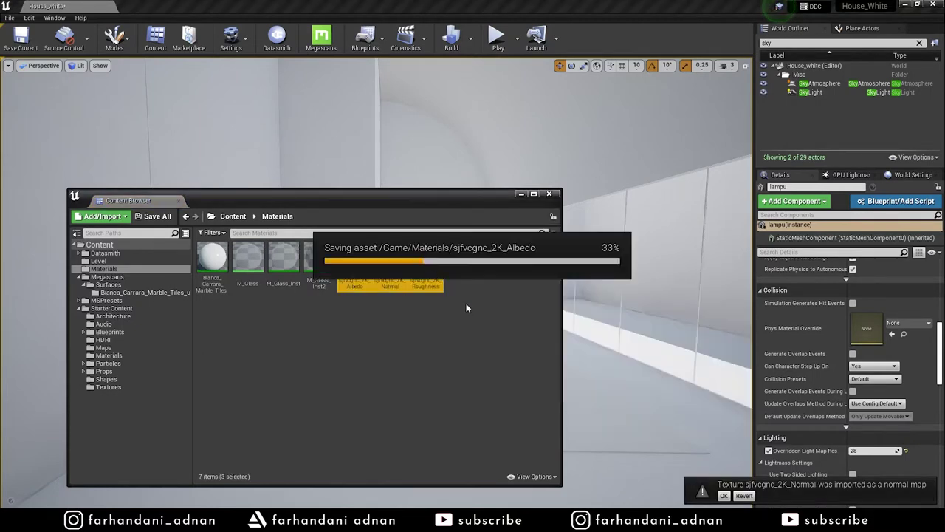
click(473, 315)
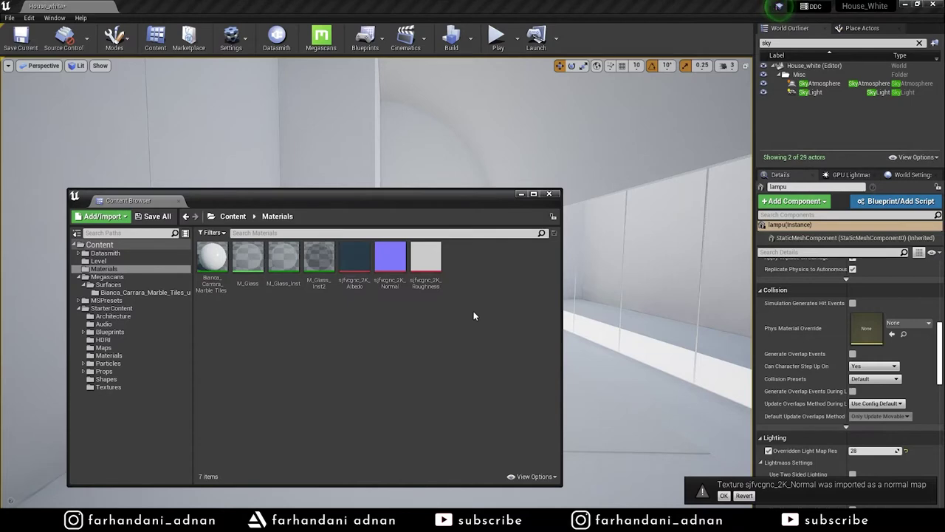
click(724, 495)
click(351, 255)
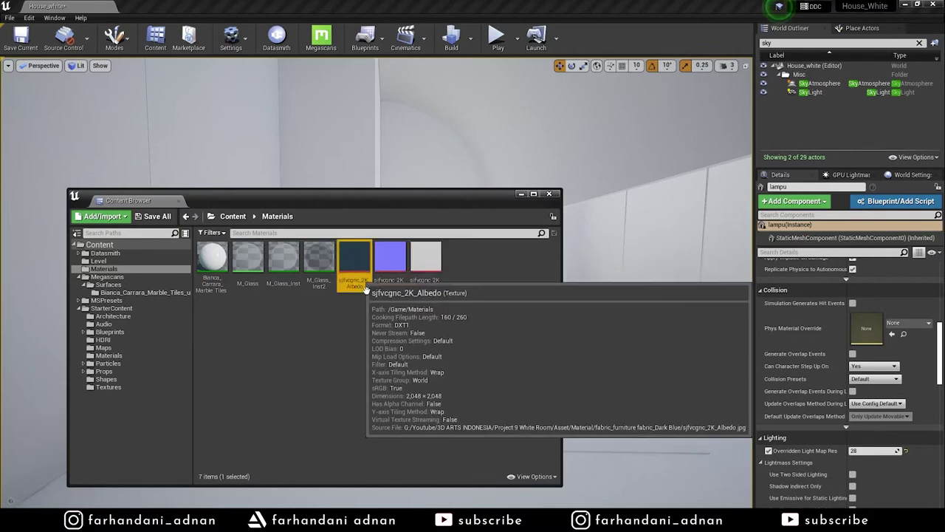
Step: Inspect sjfvcgnc_2K_Albedo's advanced compression options, then return to its source folder in Explorer
double_click(357, 263)
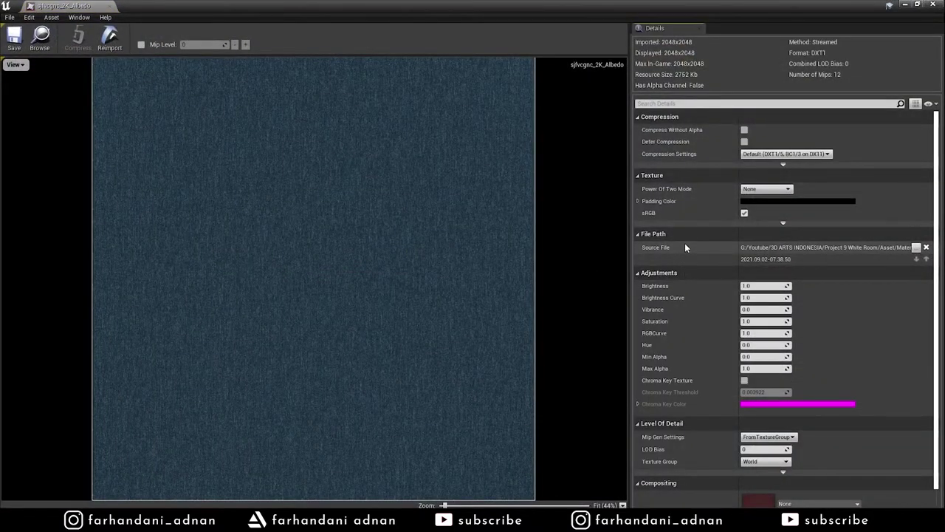
click(785, 165)
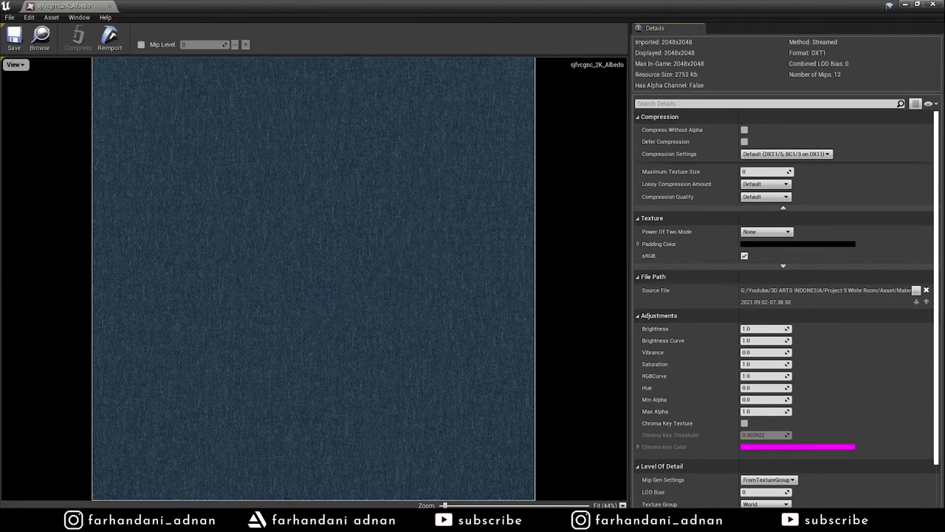
key(alt+Tab)
right_click(113, 71)
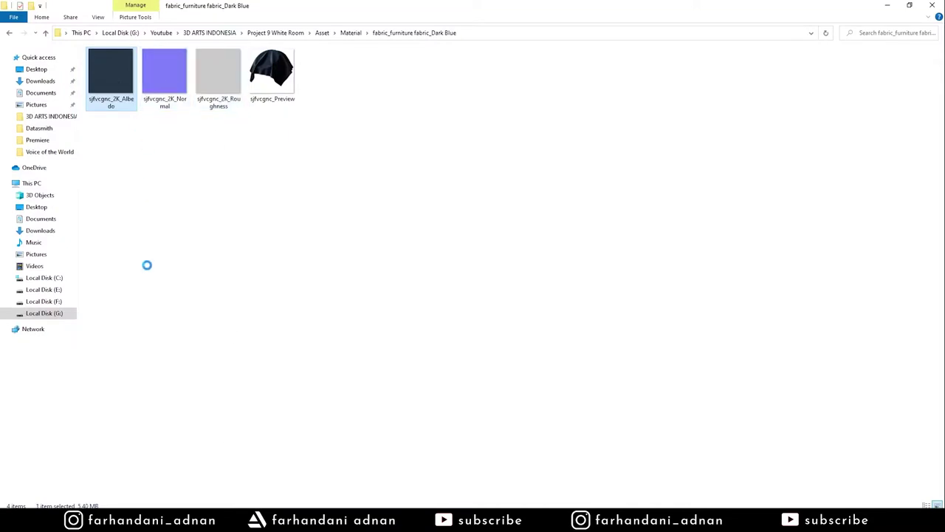
Step: Confirm in the Albedo JPG's Properties details that it is 2048 x 2048, then return to Unreal
click(166, 369)
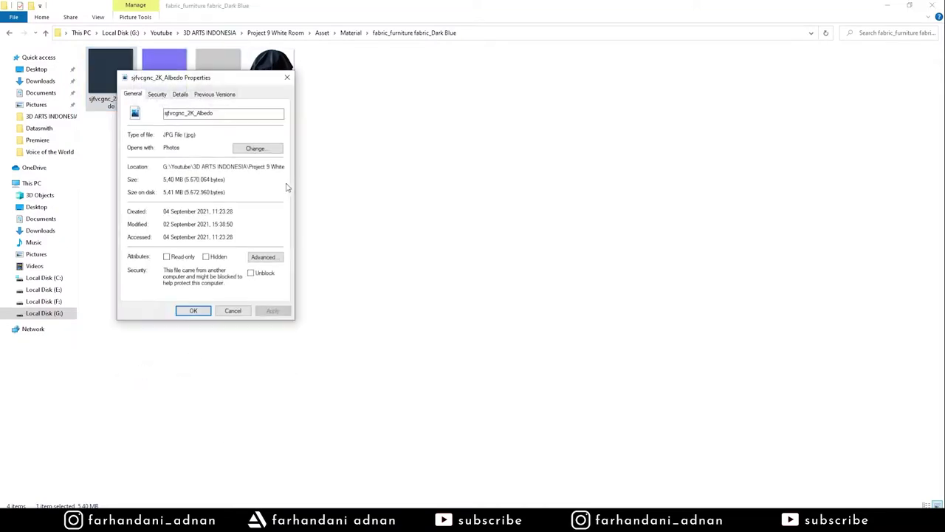
click(158, 95)
click(182, 96)
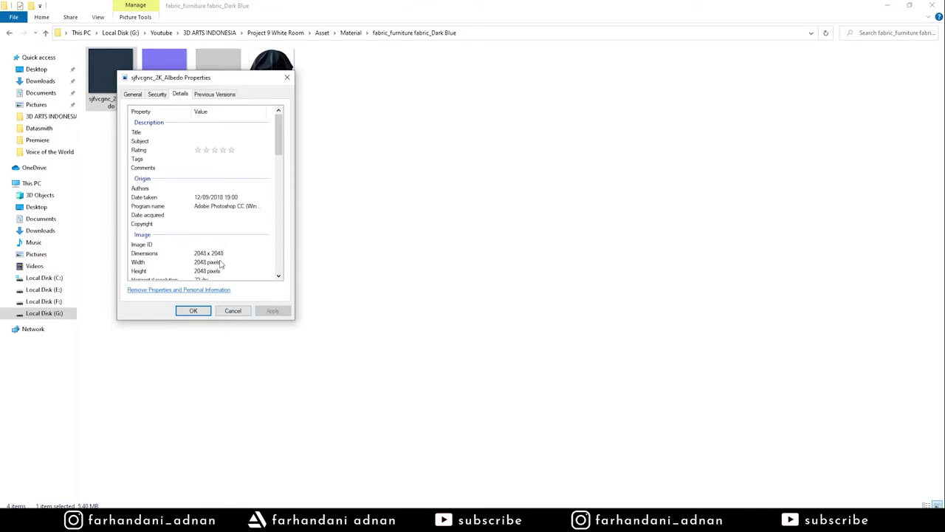
click(232, 310)
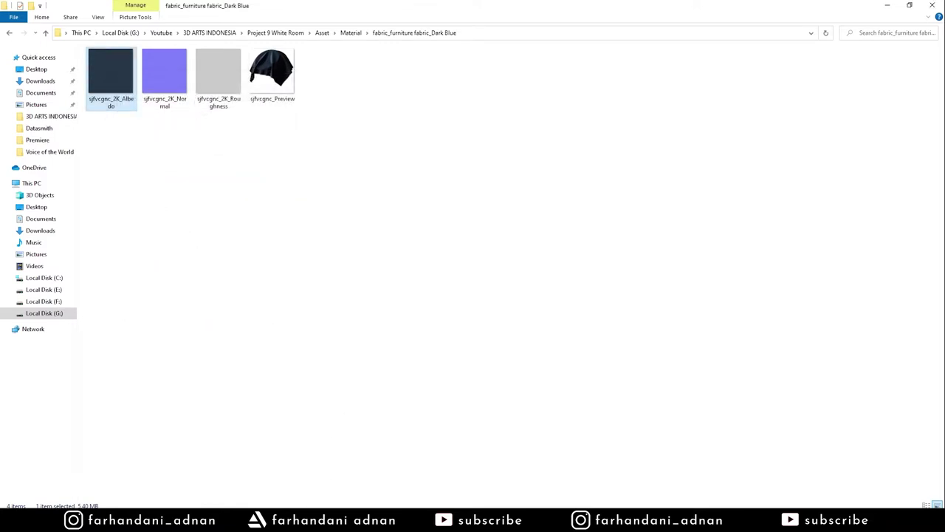
mouse_move(333, 520)
click(396, 466)
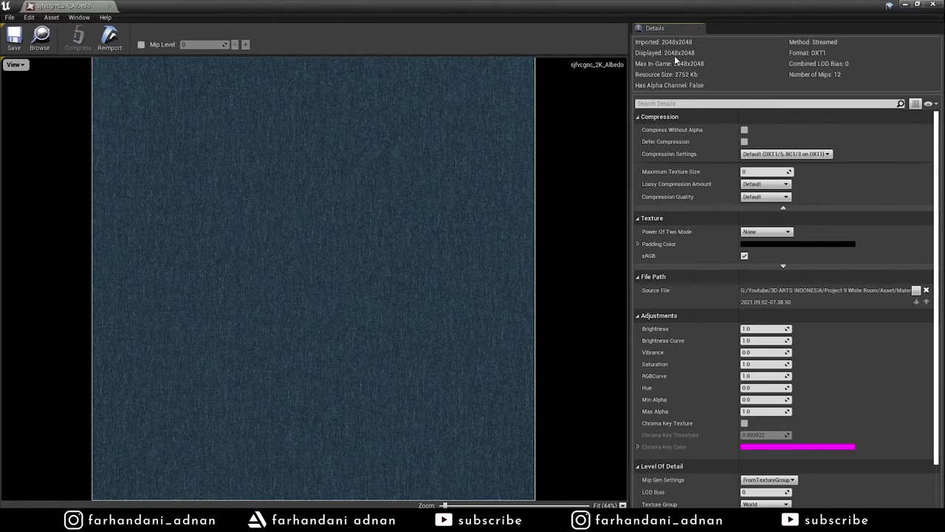
Step: Review the Albedo's Maximum Texture Size and sRGB settings unchanged, then open the Normal texture
click(748, 171)
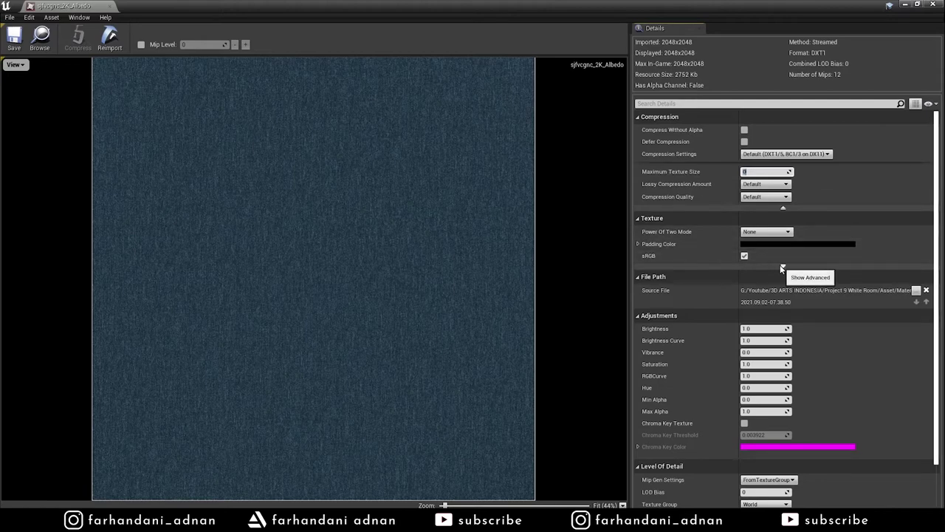
mouse_move(650, 255)
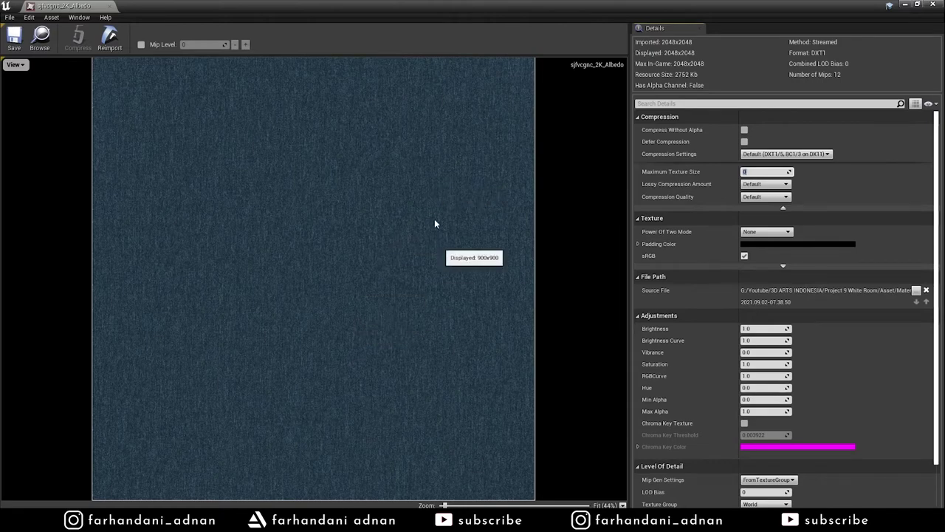
click(929, 4)
click(391, 255)
double_click(391, 252)
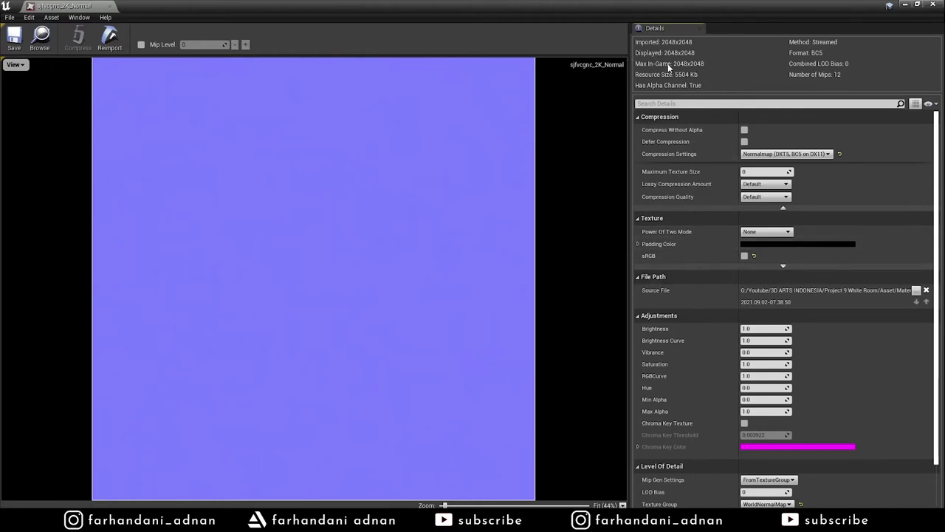
Step: Close the sjfvcgnc_2K_Normal texture editor after checking its Normalmap compression
click(929, 4)
Step: Uncheck sRGB on sjfvcgnc_2K_Roughness, save it, and close its editor
double_click(428, 260)
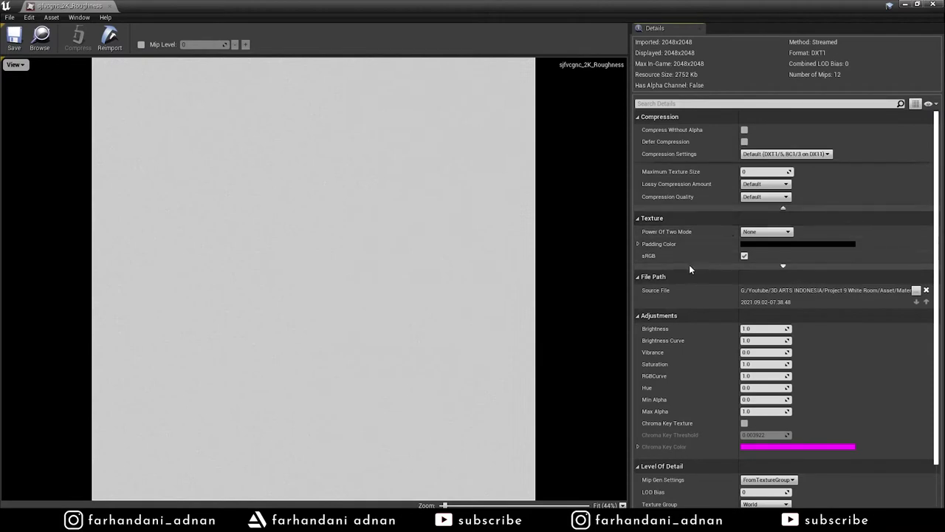
click(745, 258)
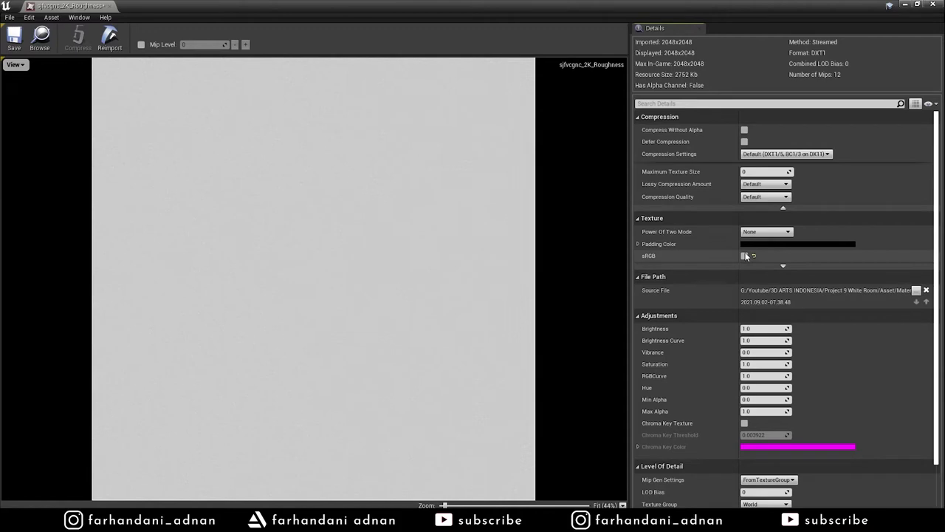
click(14, 37)
click(929, 4)
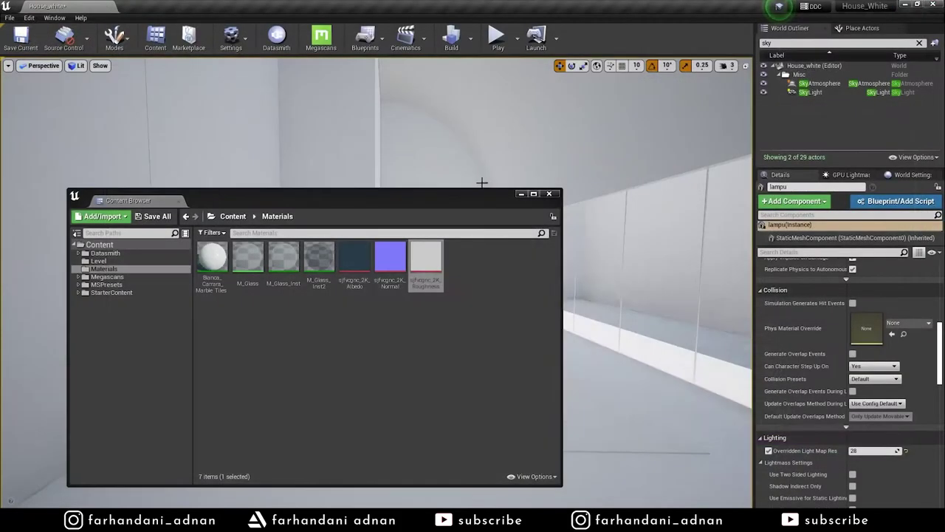
click(443, 326)
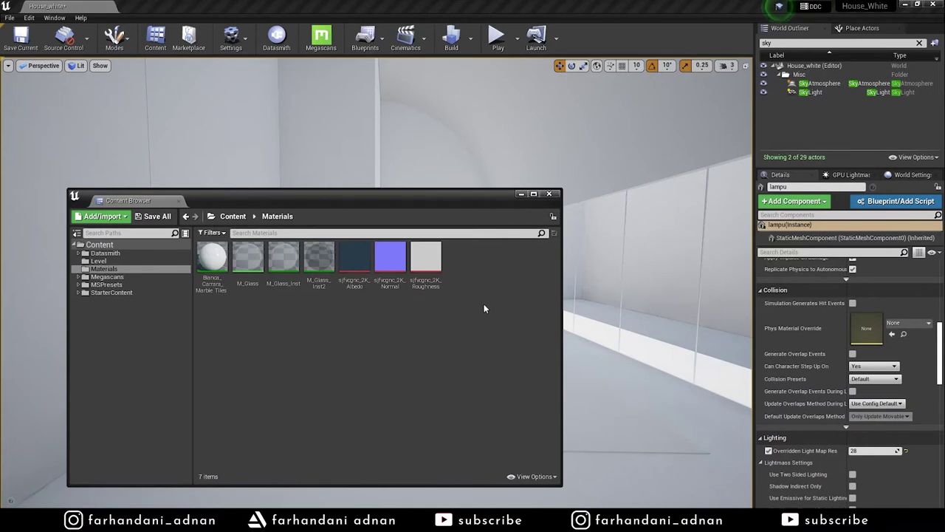
Step: Create a new material named M_Fabric in the Materials folder
right_click(484, 275)
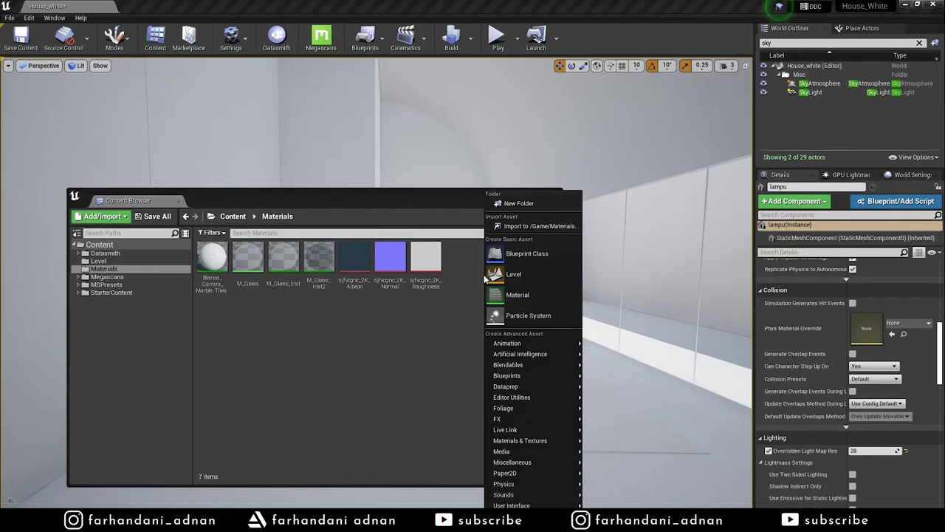
click(520, 295)
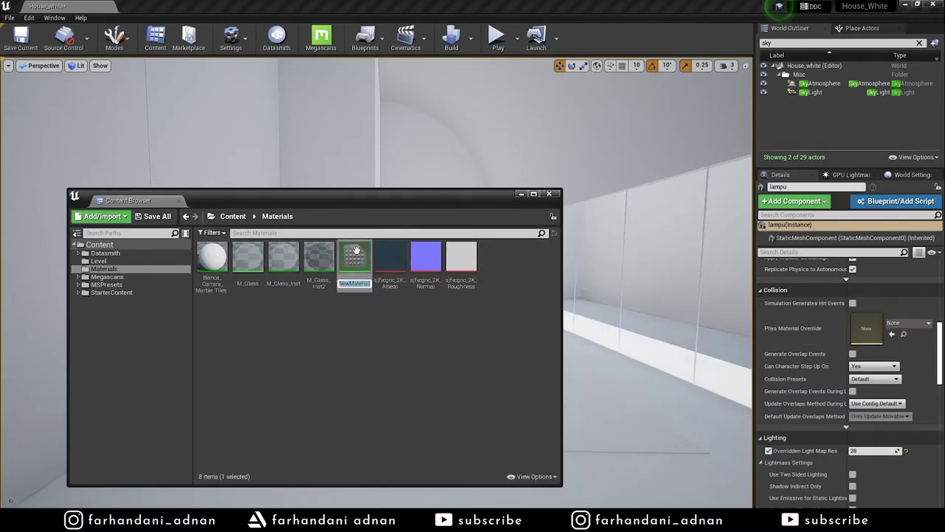
text(M_)
text(Fabric)
key(Return)
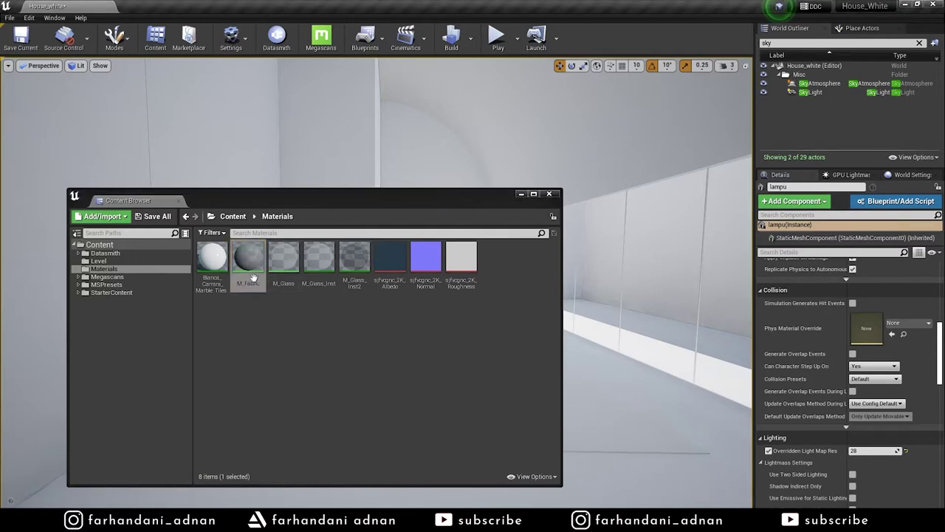
Step: Rename the M_Fabric material to M_Fabric_Blue
right_click(249, 257)
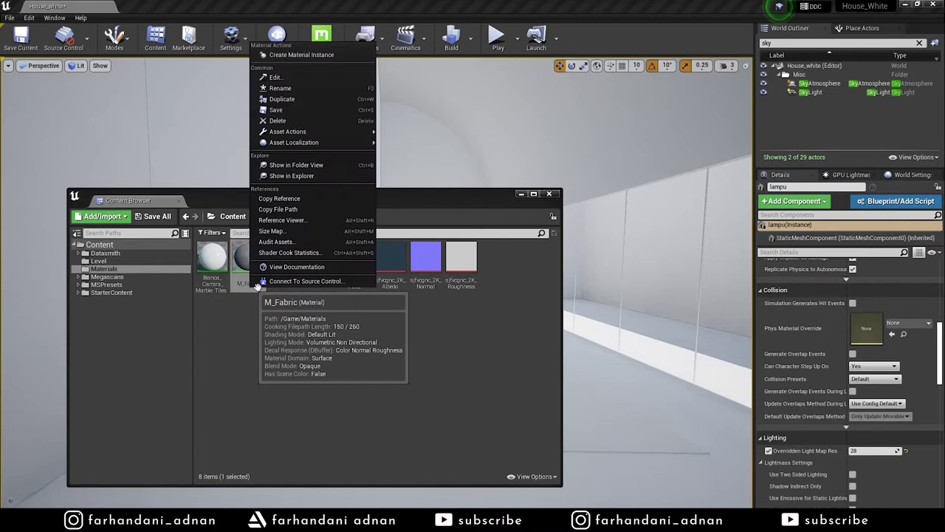
click(281, 88)
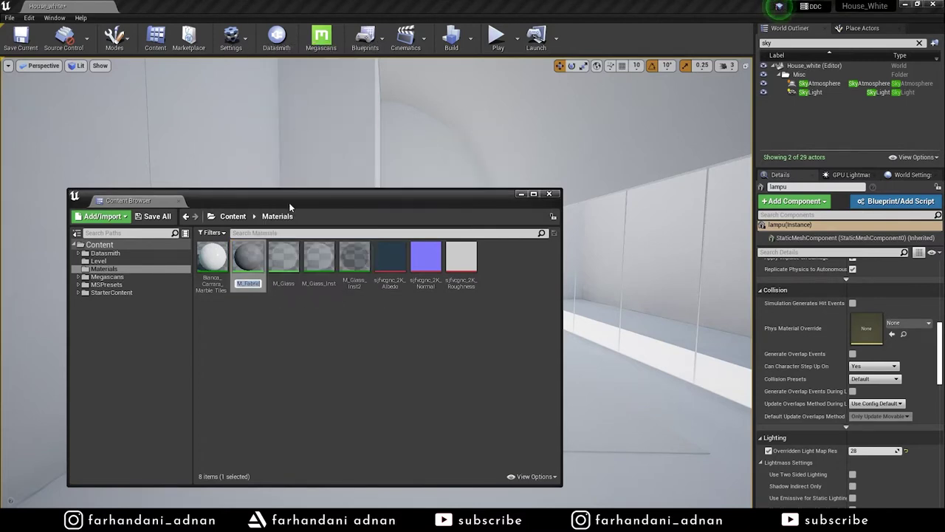
text(M_Fabric_Blu)
text(e)
key(Return)
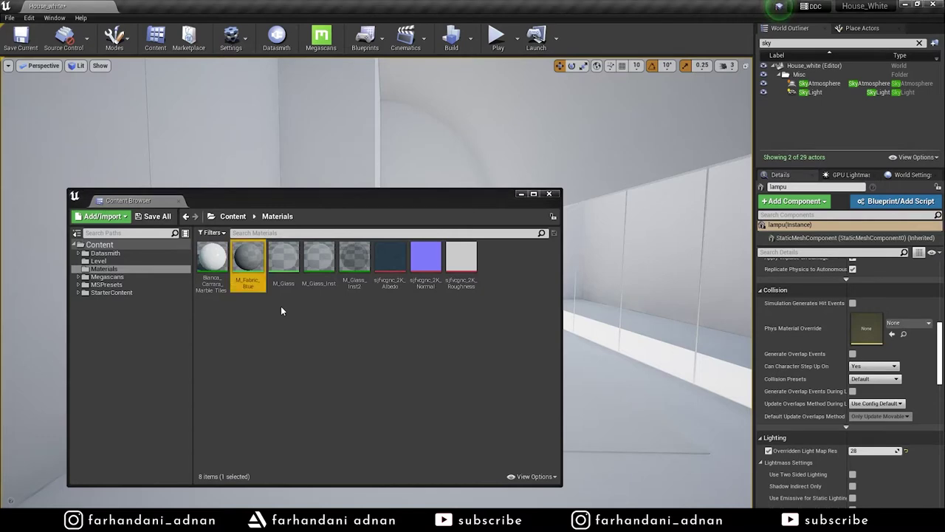
Step: Open M_Fabric_Blue in the material editor and bring the Content Browser window in front
double_click(244, 263)
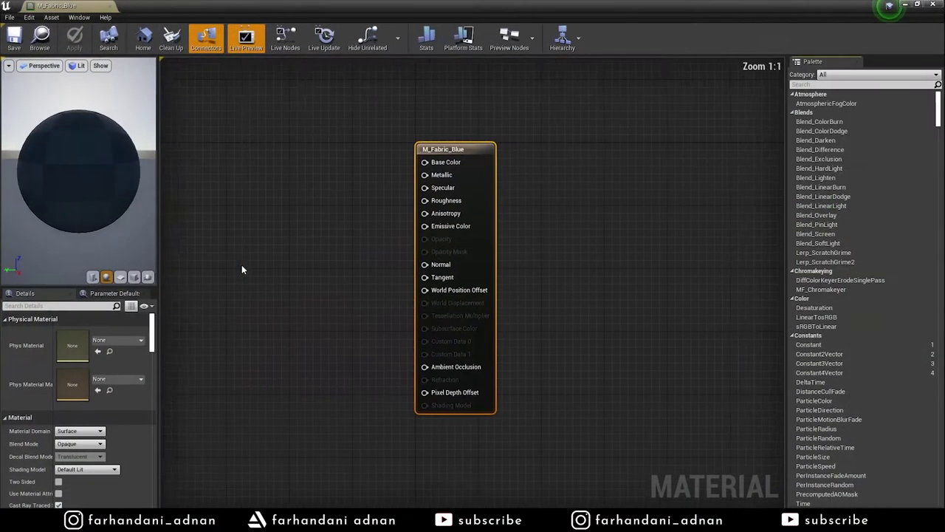
right_drag(391, 229, 598, 235)
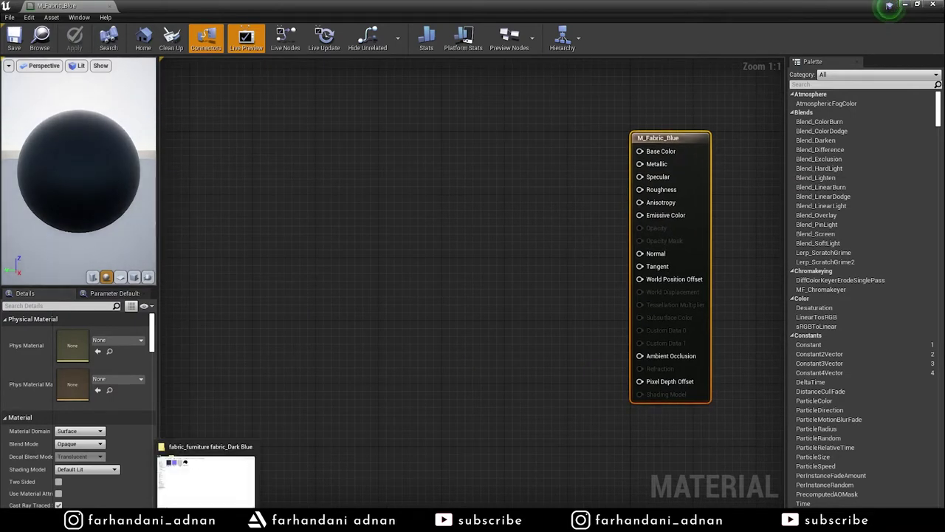
mouse_move(279, 524)
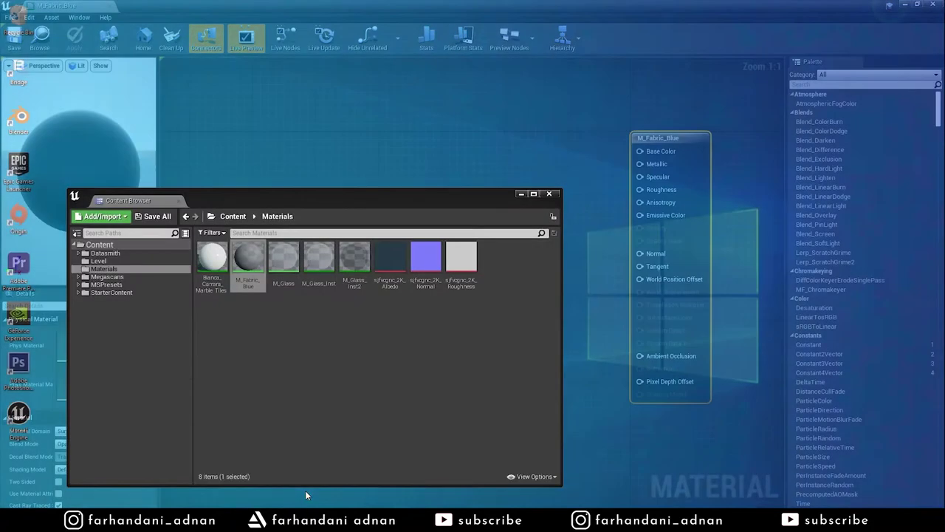
click(305, 490)
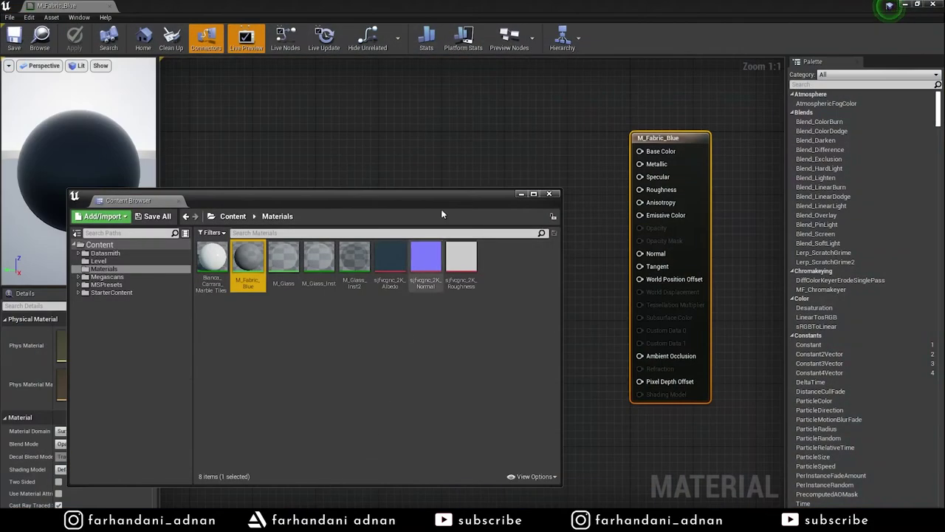
Step: Bring the Albedo texture into the graph and wire it to Base Color
drag(410, 197, 296, 179)
mouse_move(276, 244)
mouse_down()
mouse_move(433, 225)
mouse_move(507, 158)
mouse_move(640, 150)
mouse_up()
drag(499, 234, 499, 218)
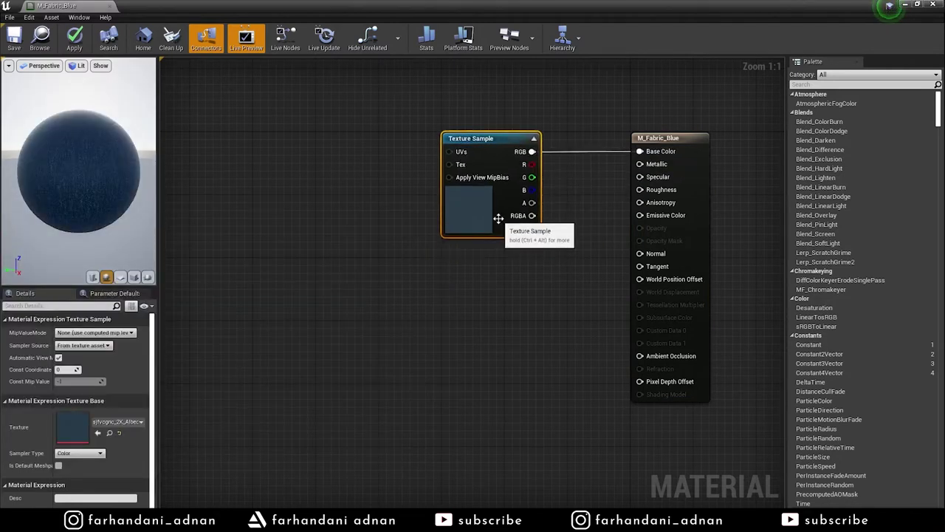
Step: Add the fabric's normal and roughness textures, wiring roughness into the Roughness input
mouse_move(304, 521)
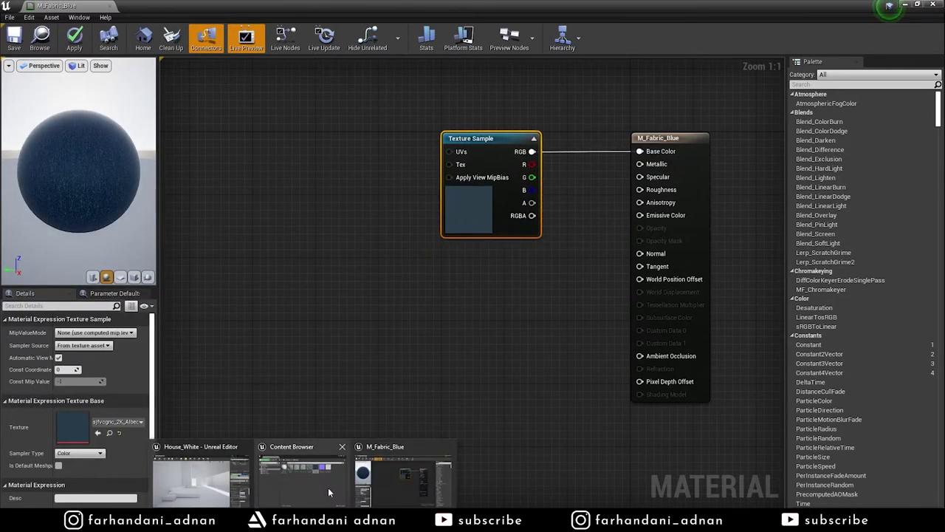
click(328, 488)
mouse_move(312, 240)
mouse_down()
mouse_move(515, 352)
mouse_move(494, 385)
mouse_move(587, 406)
mouse_move(640, 253)
mouse_up()
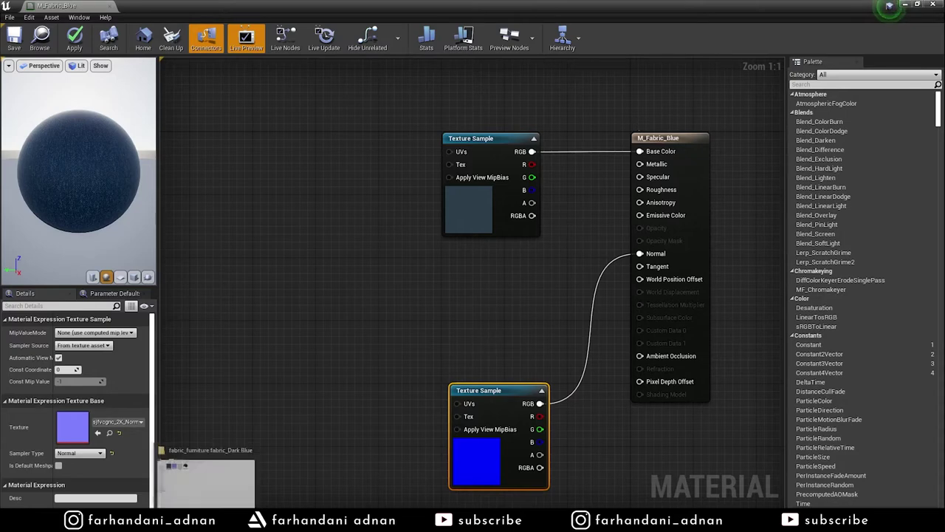
mouse_move(323, 521)
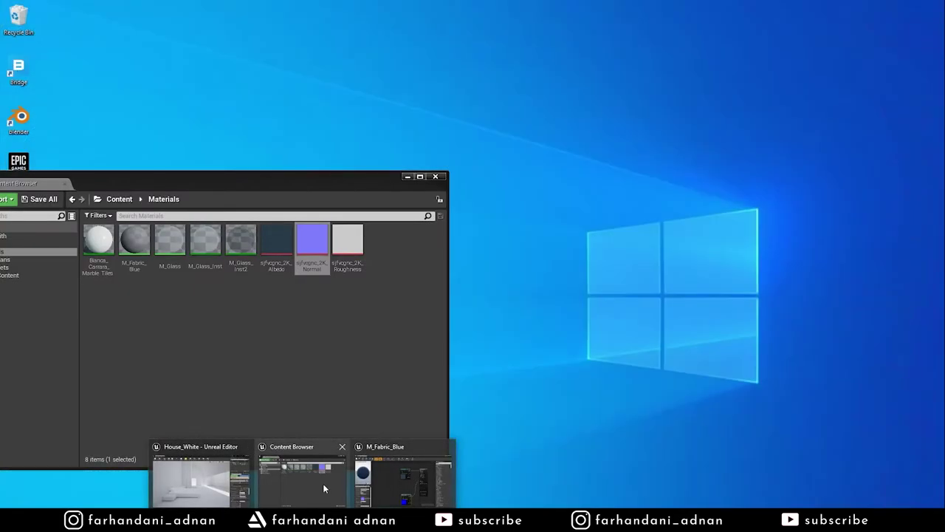
click(323, 483)
mouse_move(347, 242)
mouse_down()
mouse_move(483, 296)
mouse_move(476, 257)
mouse_up()
mouse_move(532, 269)
mouse_down()
mouse_move(620, 219)
mouse_move(639, 190)
mouse_up()
right_drag(568, 314, 601, 288)
Step: Line up the normal and roughness texture nodes and recentre the graph
mouse_move(79, 154)
mouse_down()
mouse_move(104, 156)
mouse_move(103, 141)
mouse_up()
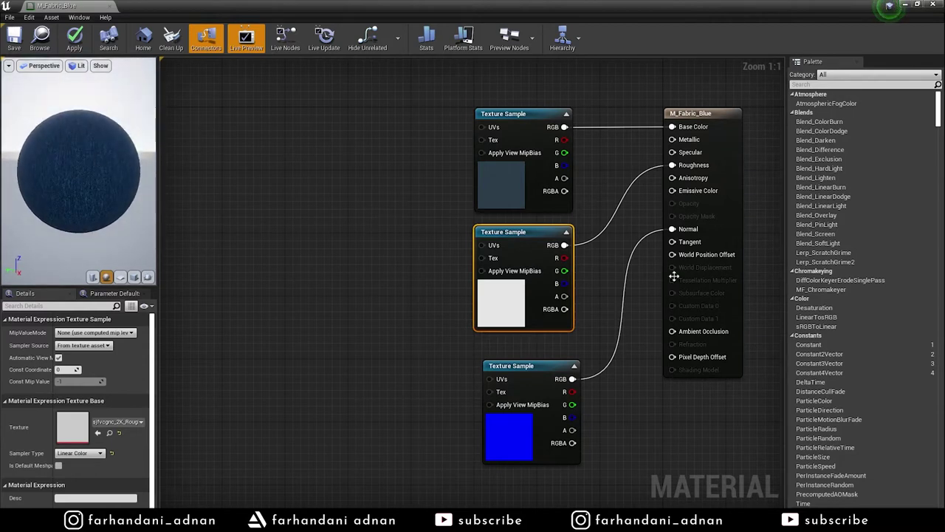
drag(545, 319, 544, 328)
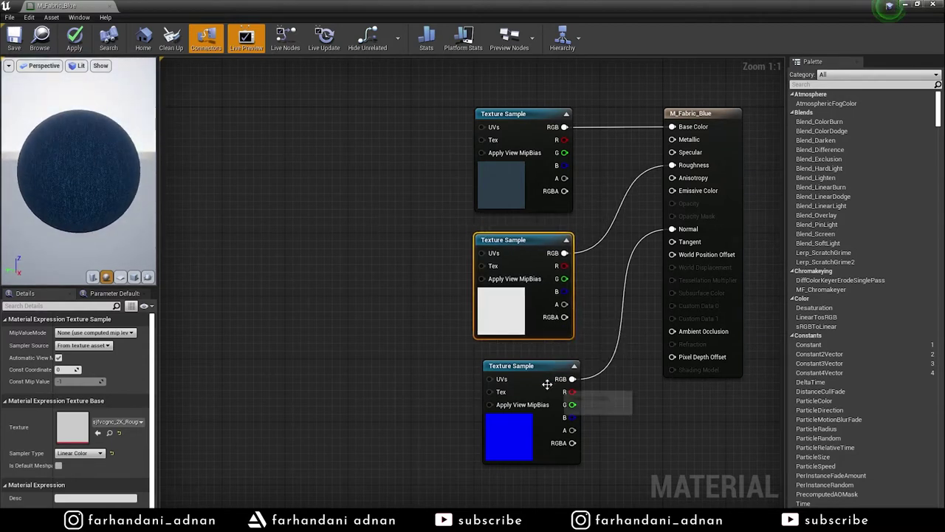
drag(548, 384, 539, 384)
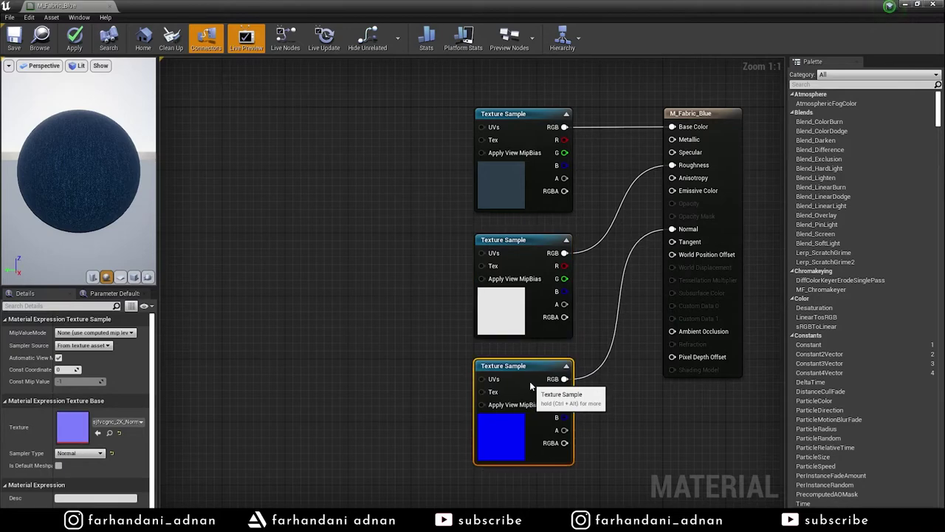
click(587, 324)
right_drag(496, 226, 553, 235)
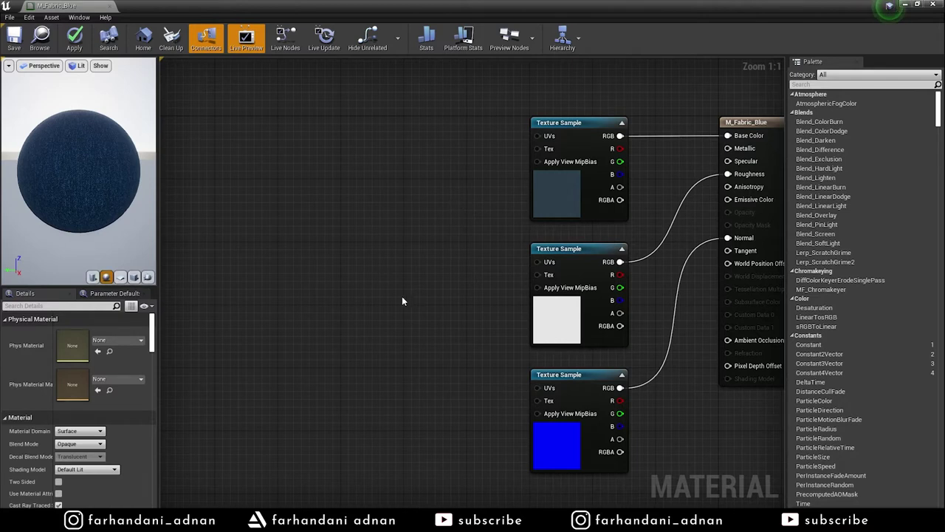
Step: Place a CustomRotator node from a 'cust' search and shift it slightly down
scroll(422, 281, down, 2)
scroll(477, 252, up, 1)
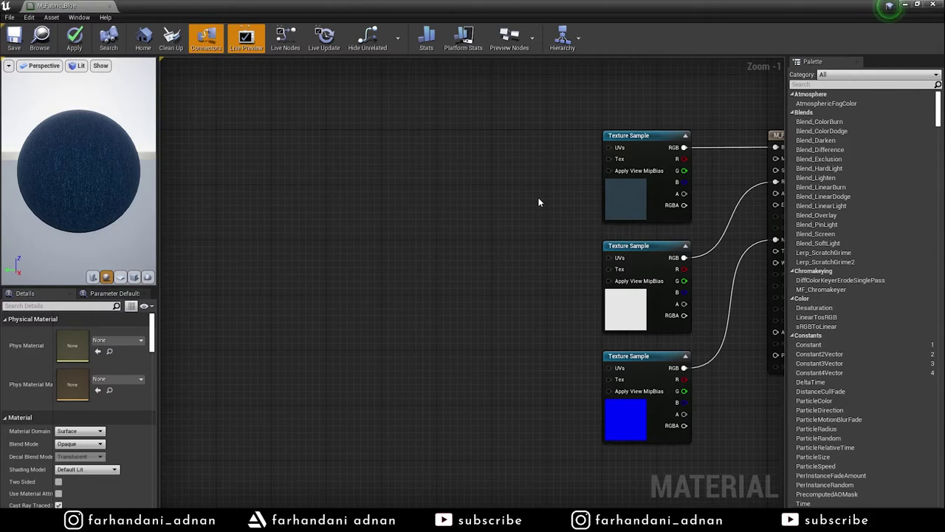
right_click(415, 217)
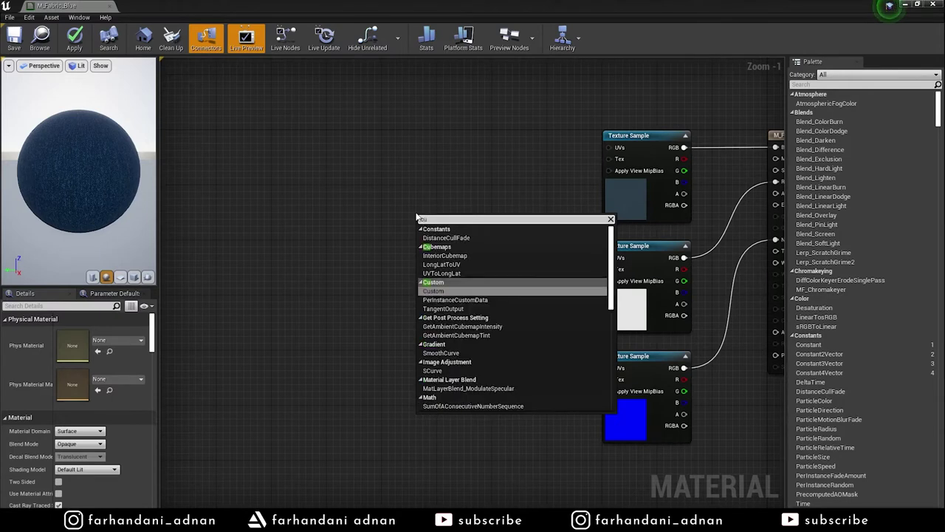
text(custem)
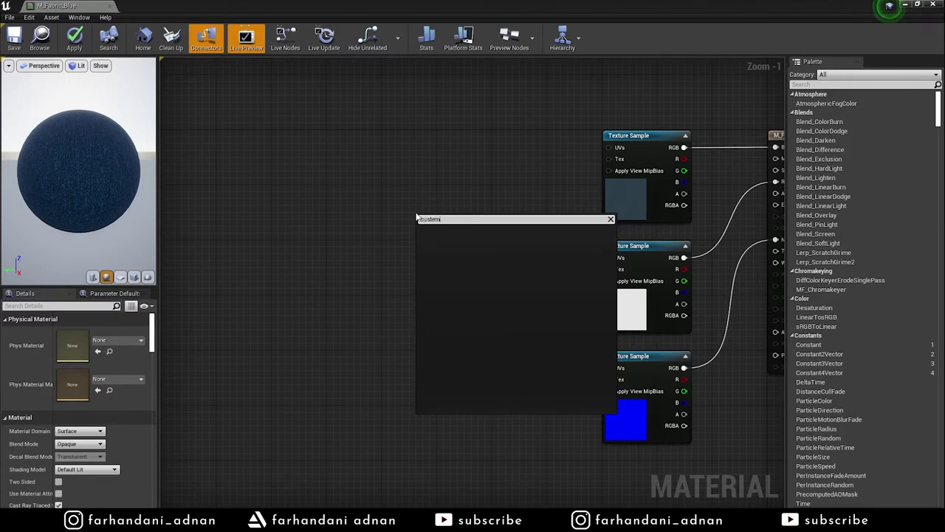
key(BackSpace)
key(BackSpace)
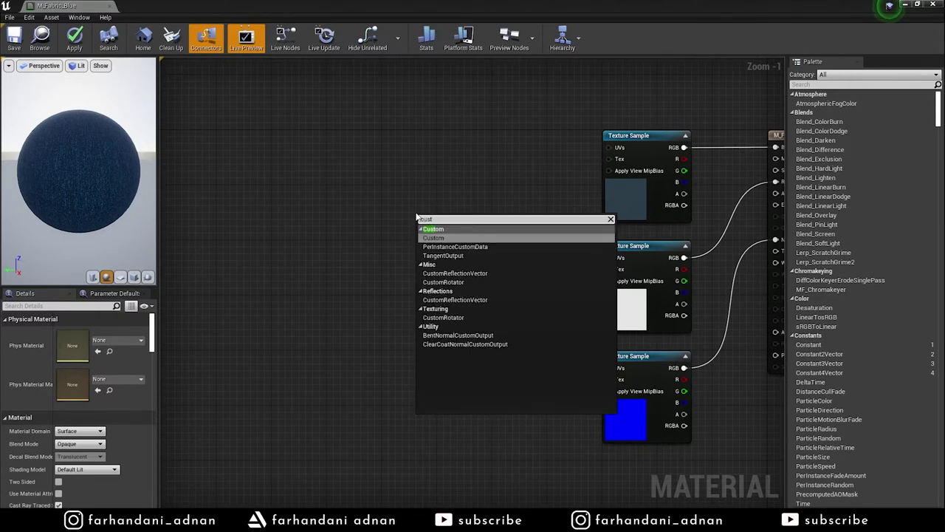
key(Down)
key(Down)
key(Down)
key(Down)
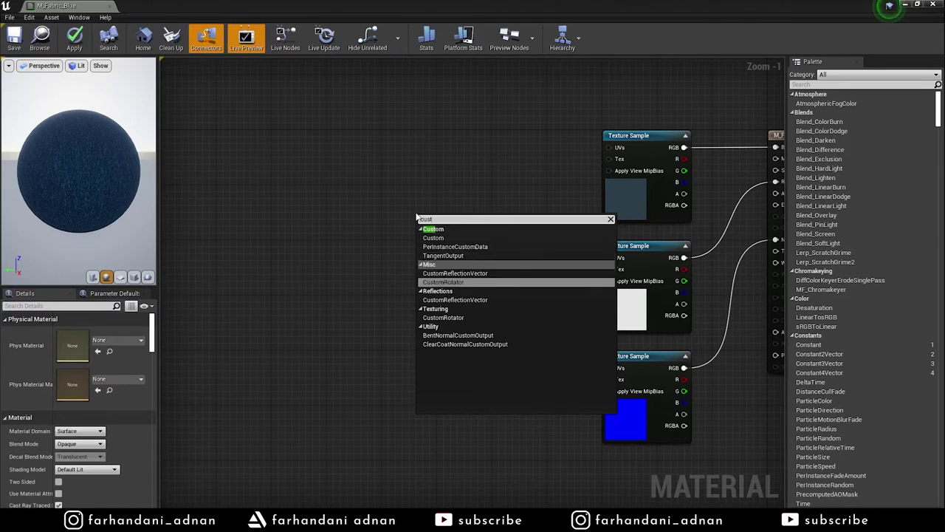
click(449, 282)
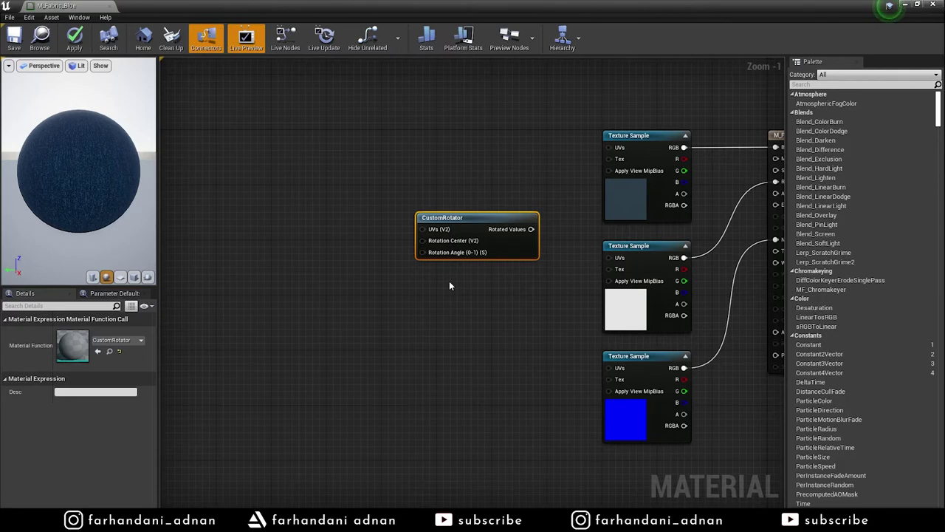
right_drag(367, 207, 390, 228)
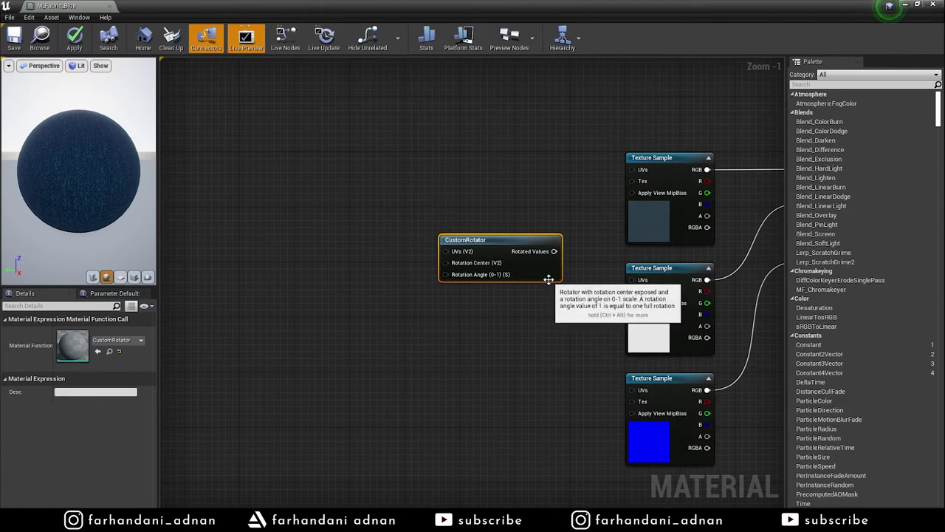
drag(522, 242, 522, 256)
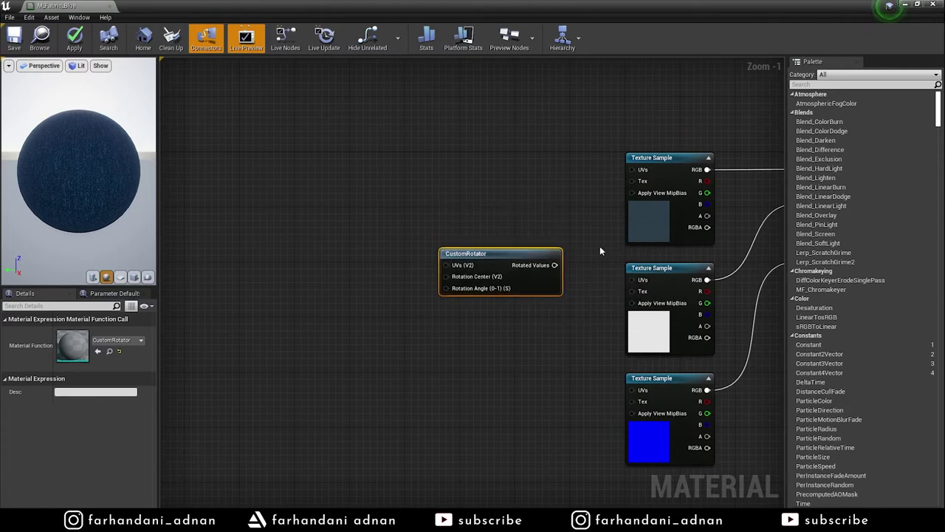
right_drag(417, 216, 465, 210)
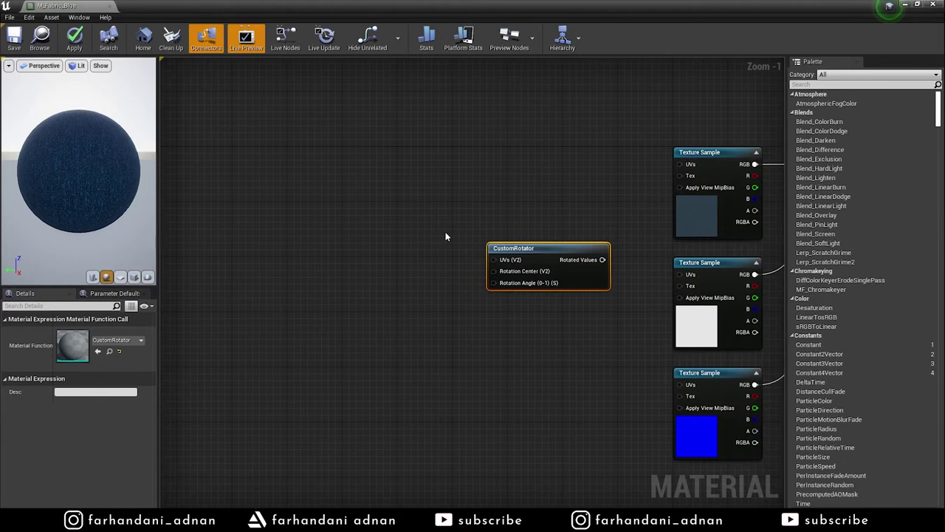
Step: Create two stacked Add nodes wired into the CustomRotator's UVs and Rotation Center inputs
right_click(388, 262)
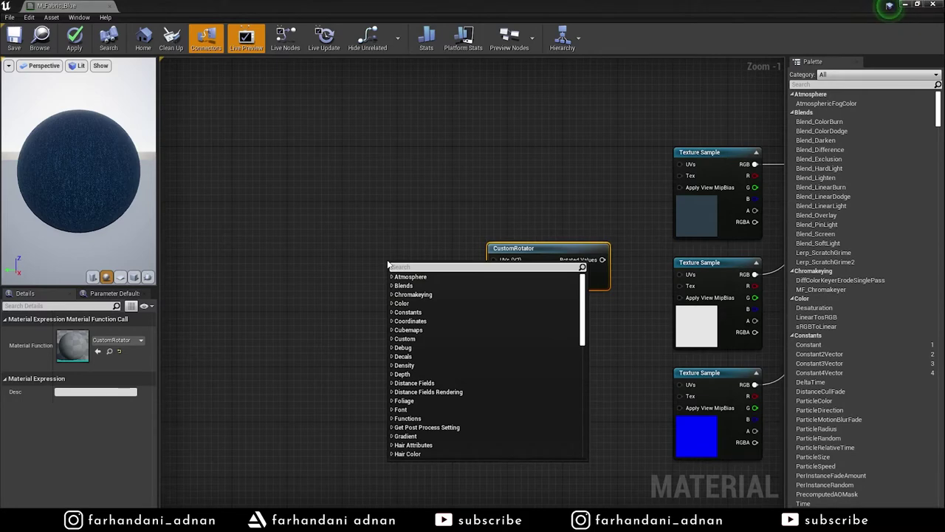
text(add)
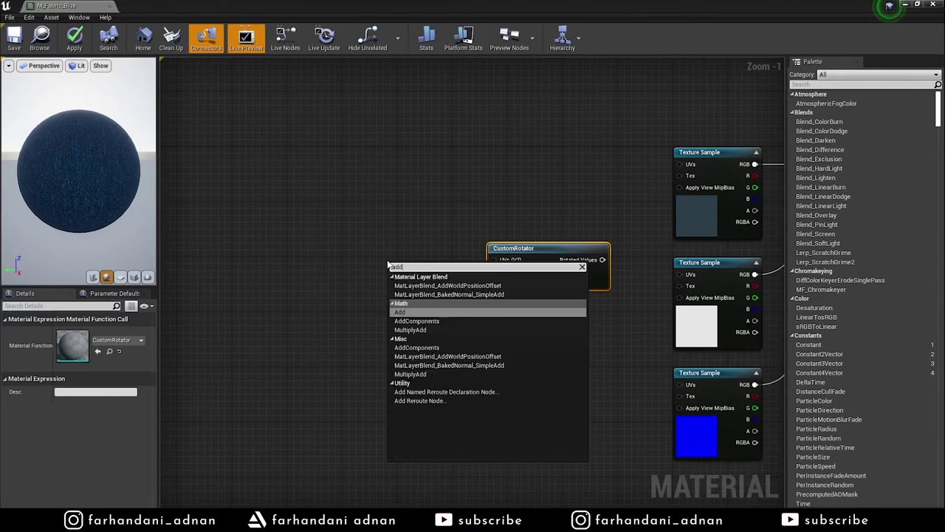
key(Return)
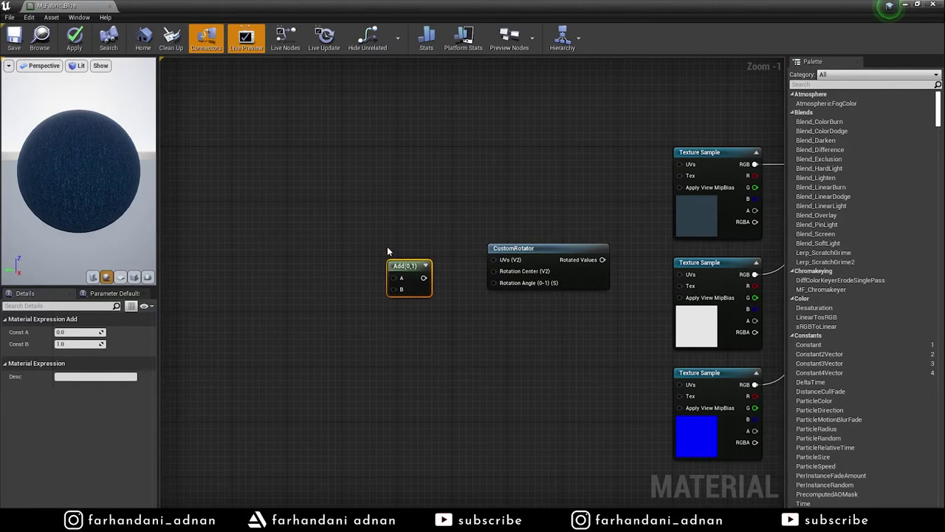
key(ctrl+w)
drag(409, 255, 406, 217)
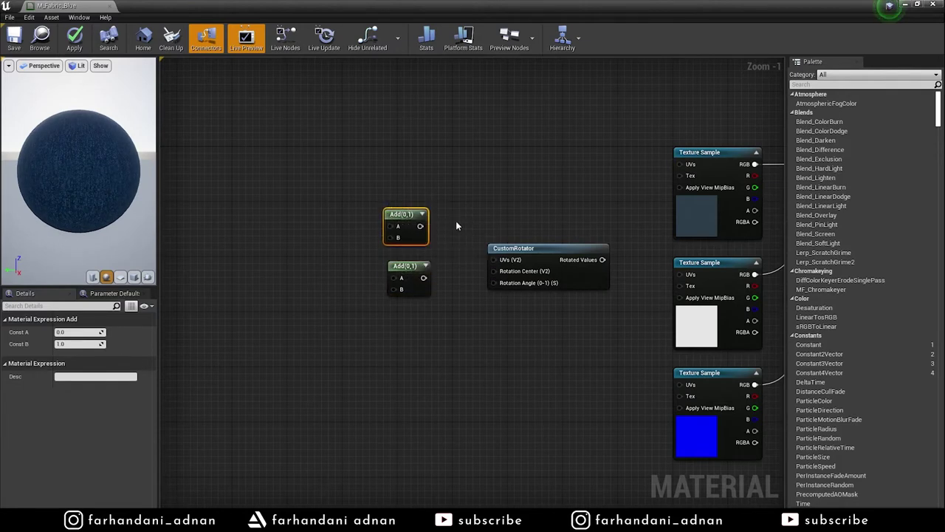
drag(420, 226, 493, 260)
drag(423, 278, 495, 273)
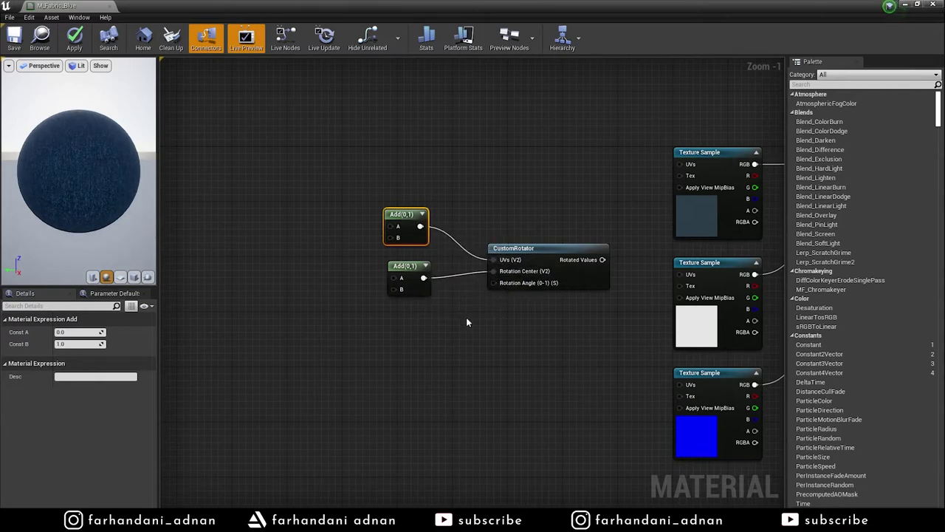
click(399, 263)
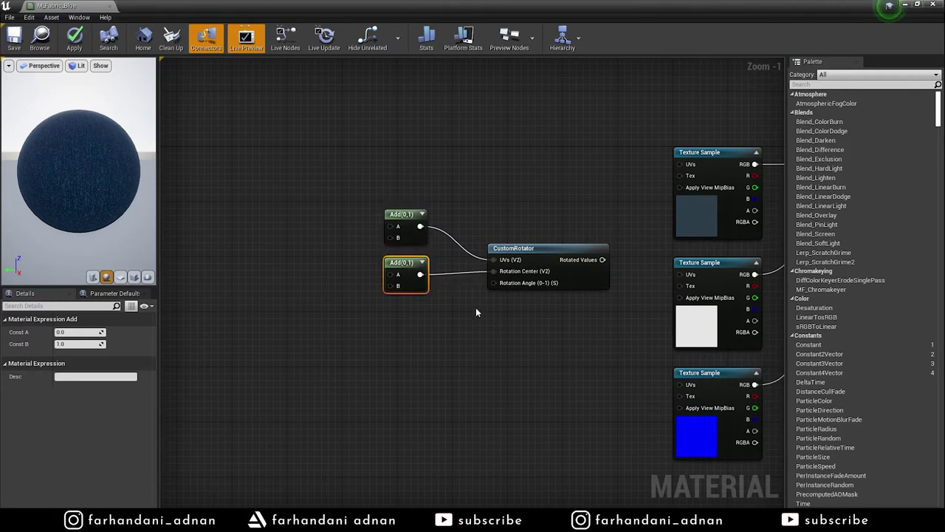
right_click(399, 317)
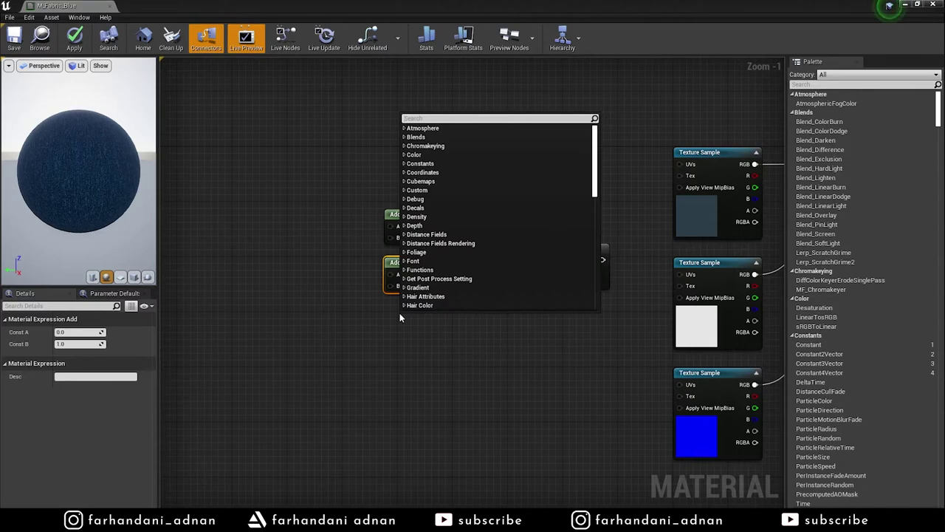
Step: Add a ScalarParameter named 'Rotation Angle' and wire it to the CustomRotator's angle pin
text(param)
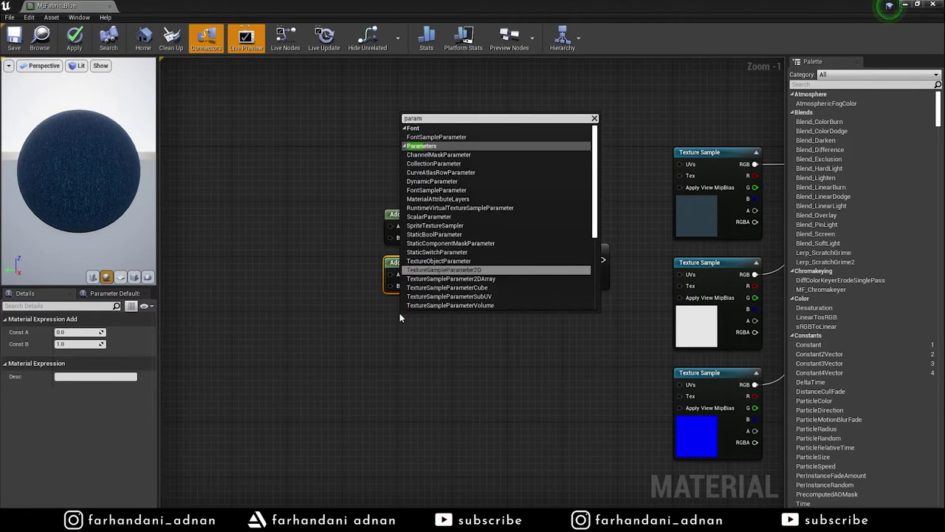
key(BackSpace)
key(BackSpace)
key(BackSpace)
key(BackSpace)
key(BackSpace)
text(scalar)
key(Return)
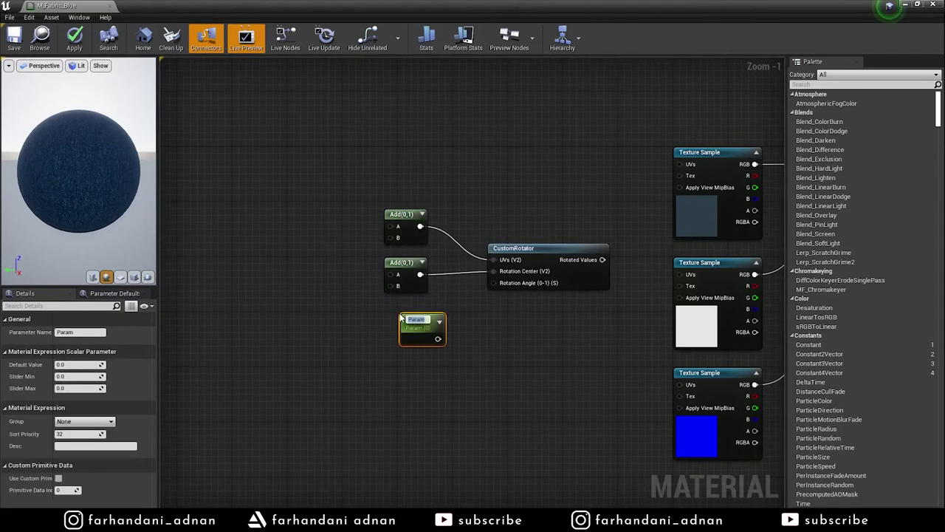
text(Rotat)
text(ion Angle)
key(Return)
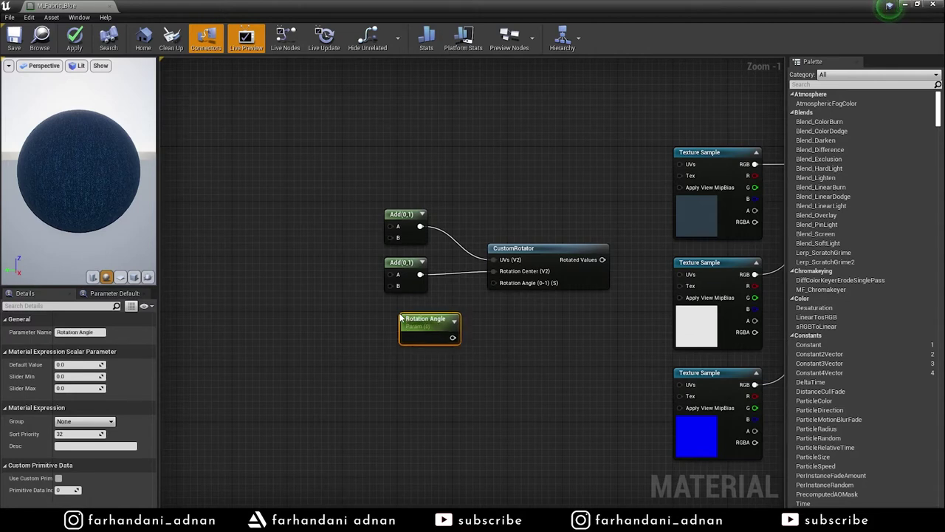
mouse_move(431, 337)
mouse_down()
mouse_move(422, 344)
mouse_move(505, 289)
mouse_up()
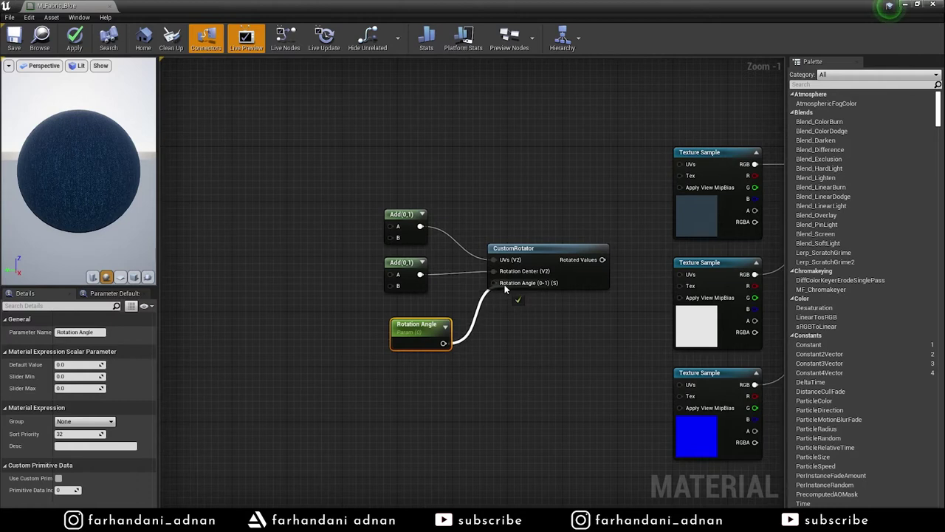
right_drag(403, 341, 467, 344)
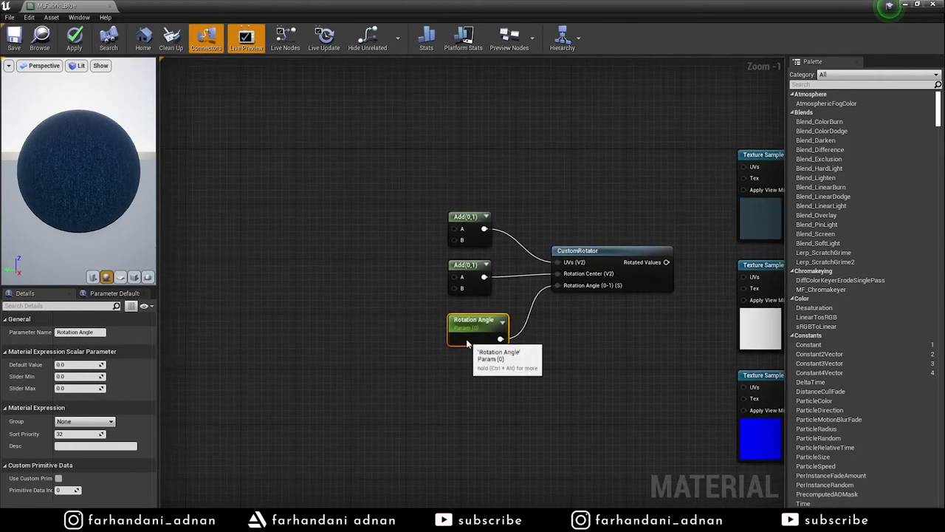
drag(467, 343, 453, 337)
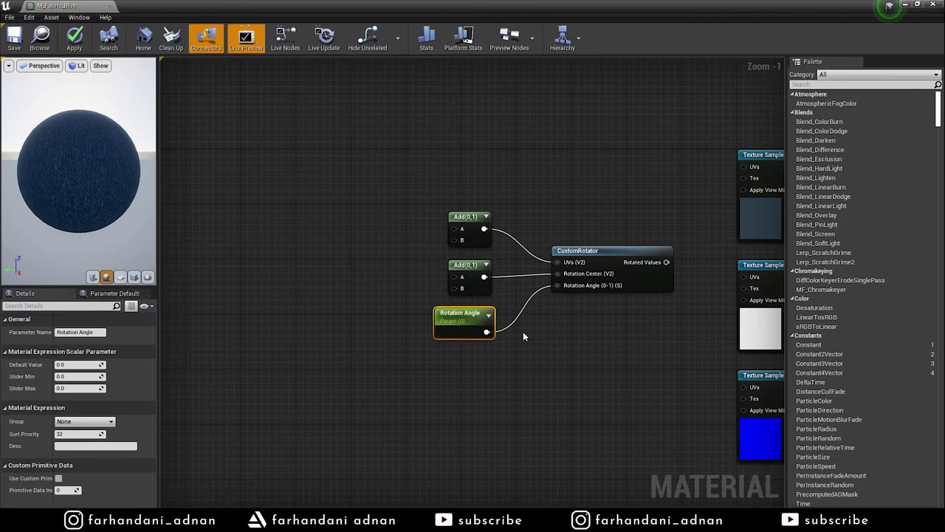
Step: Add a Multiply node and wire its output into the upper Add's A input
right_click(377, 203)
text(m)
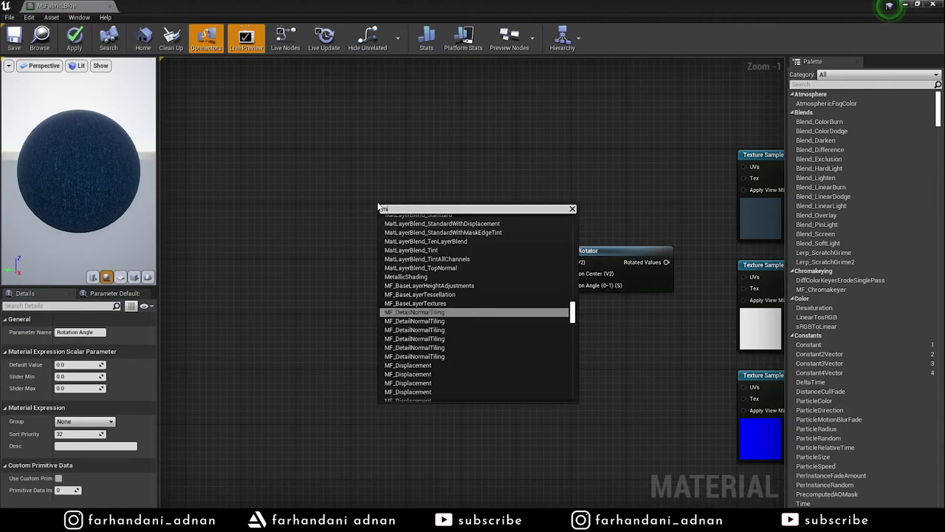
text(ulti)
click(396, 282)
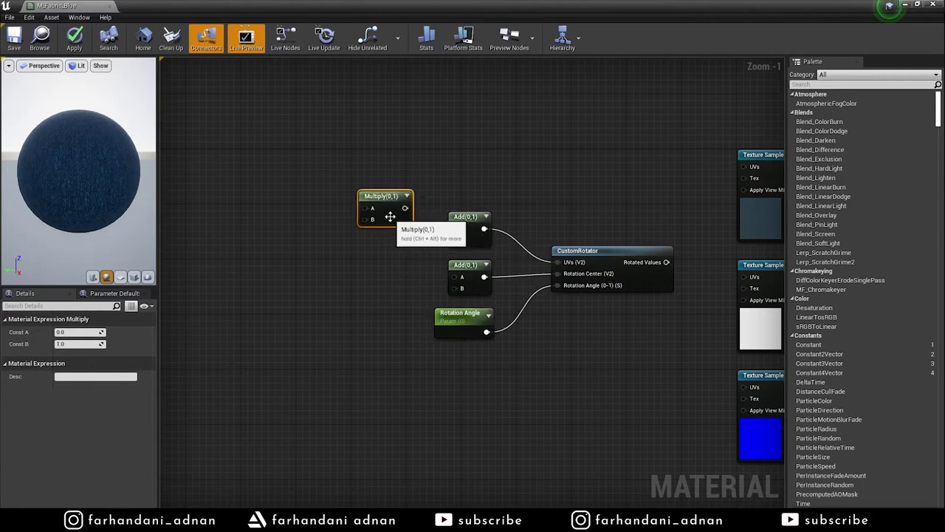
drag(404, 208, 453, 229)
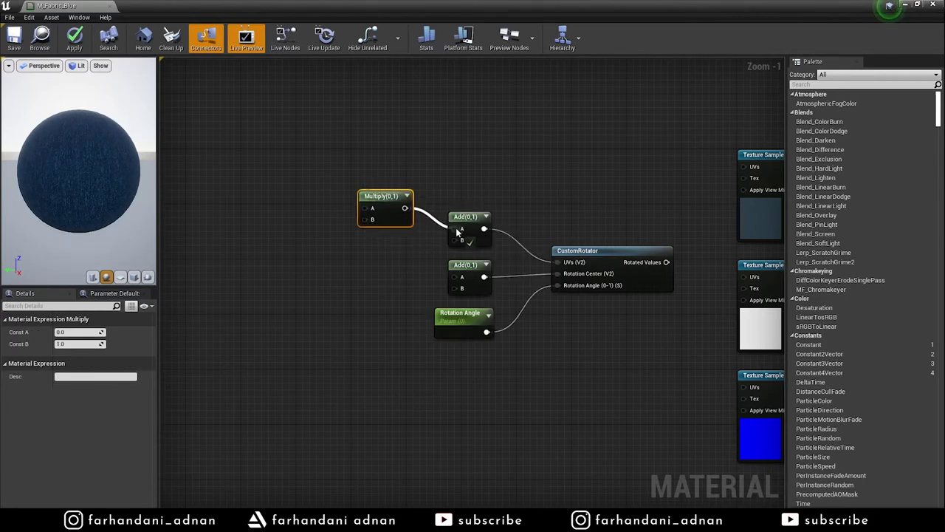
right_drag(363, 272, 405, 283)
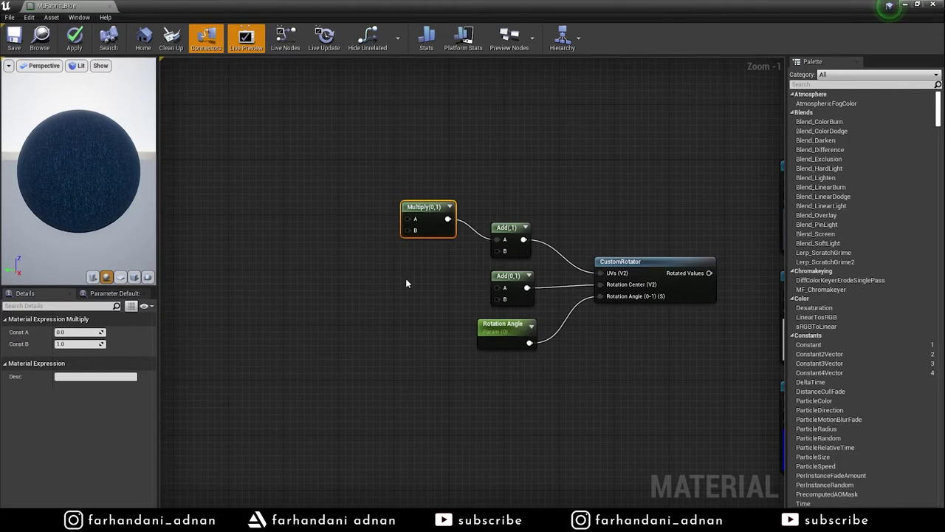
Step: Add a Divide node with Const A set to 0, wired into the lower Add's A input
right_click(374, 277)
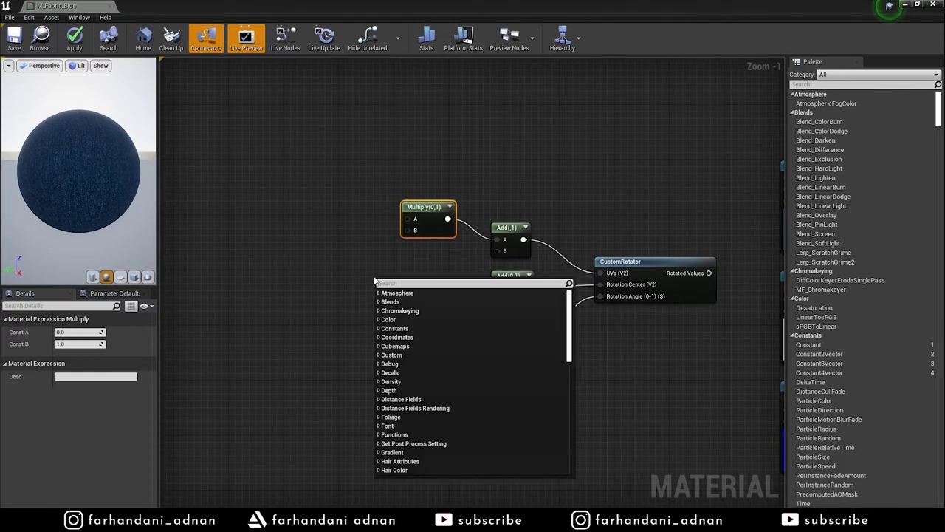
text(additive)
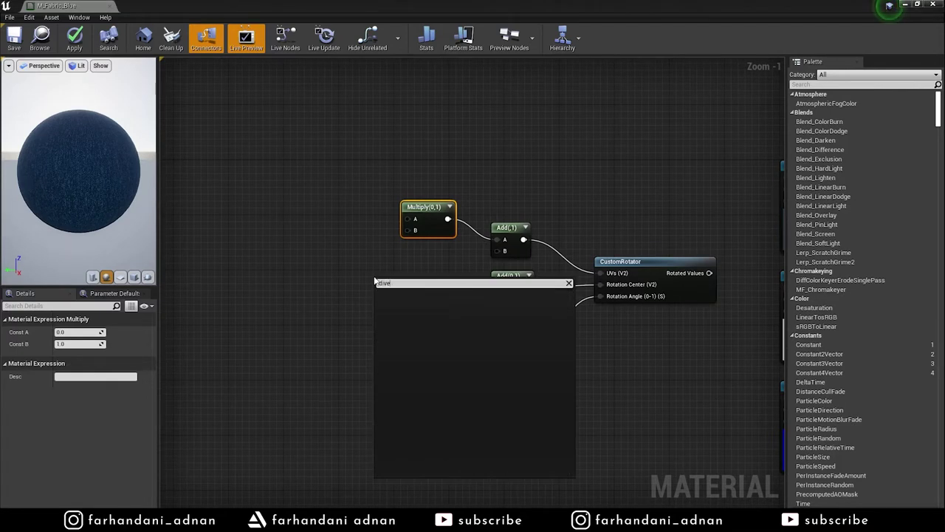
key(BackSpace)
click(389, 301)
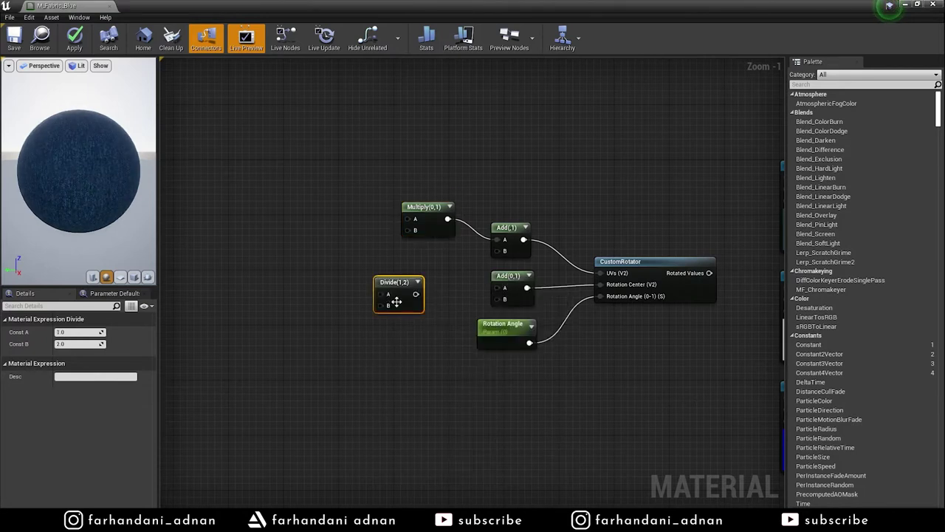
click(68, 333)
text(0)
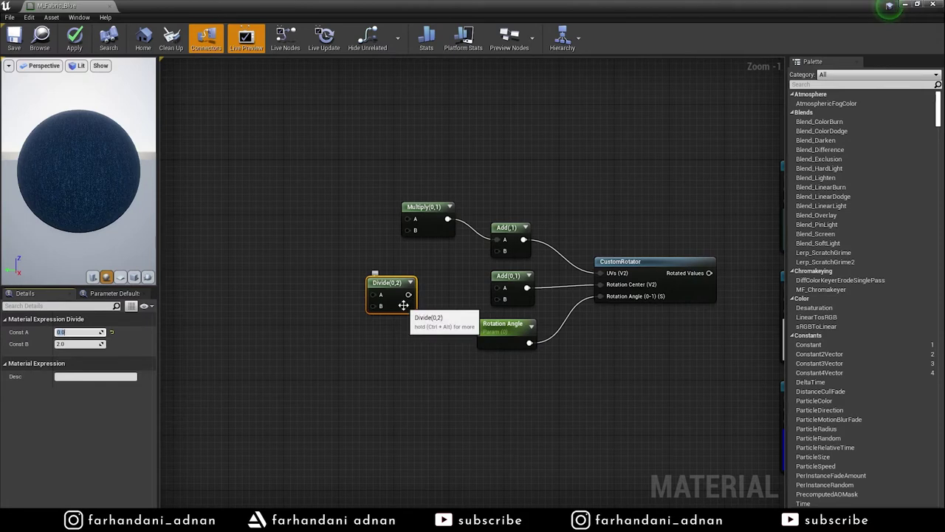
drag(408, 295, 505, 287)
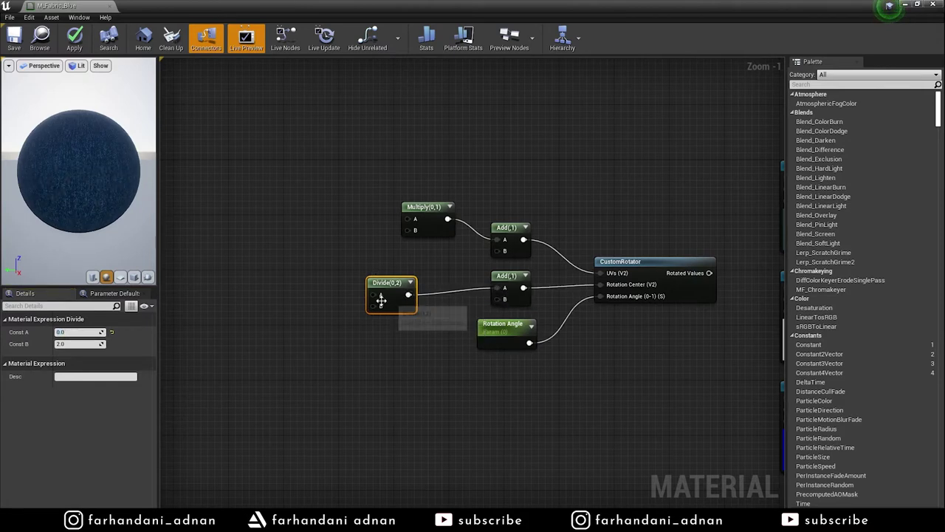
Step: Shift the Multiply and Divide nodes left to make room in the graph
right_click(434, 228)
click(435, 226)
drag(434, 226, 393, 227)
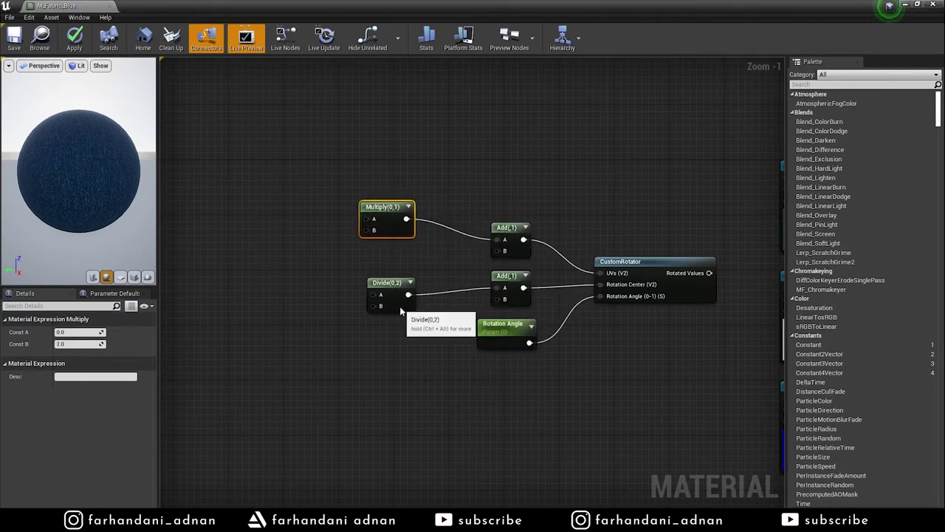
drag(401, 311, 397, 307)
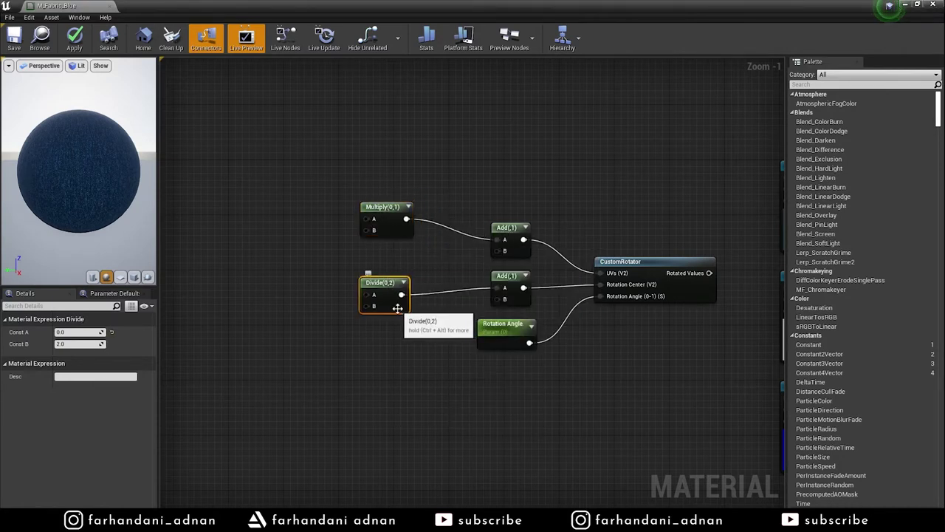
right_drag(418, 264, 518, 304)
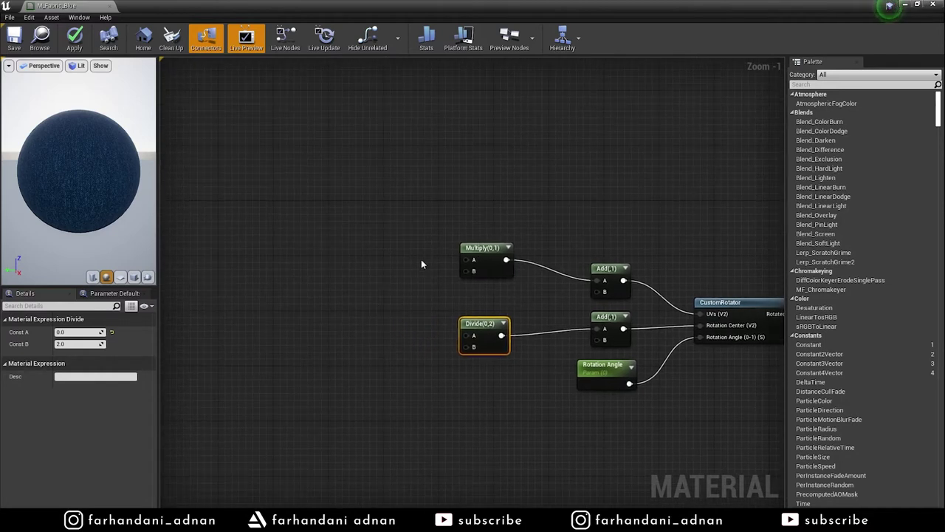
right_click(392, 237)
Step: Add two Append nodes: the top into Multiply and Divide, the bottom into an Add's B input
text(appe)
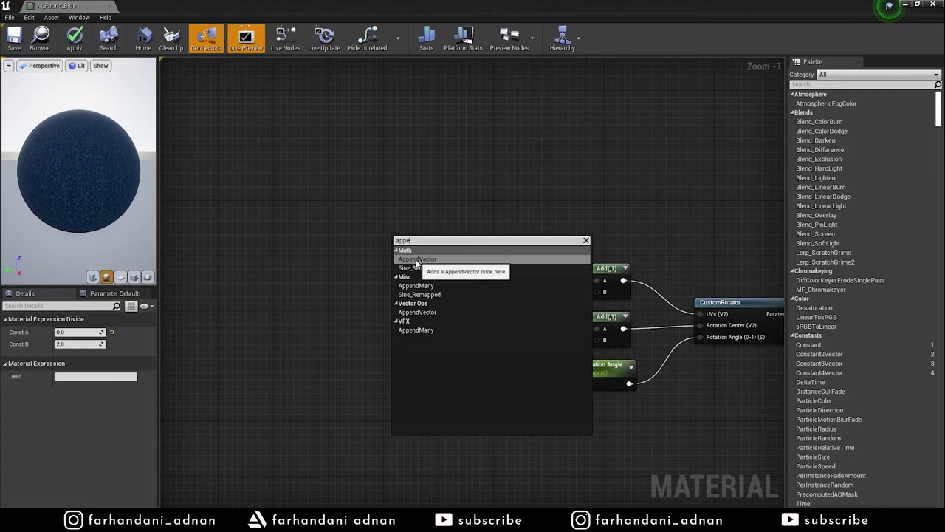
click(417, 259)
mouse_move(421, 265)
mouse_down()
mouse_move(392, 259)
mouse_move(466, 259)
mouse_up()
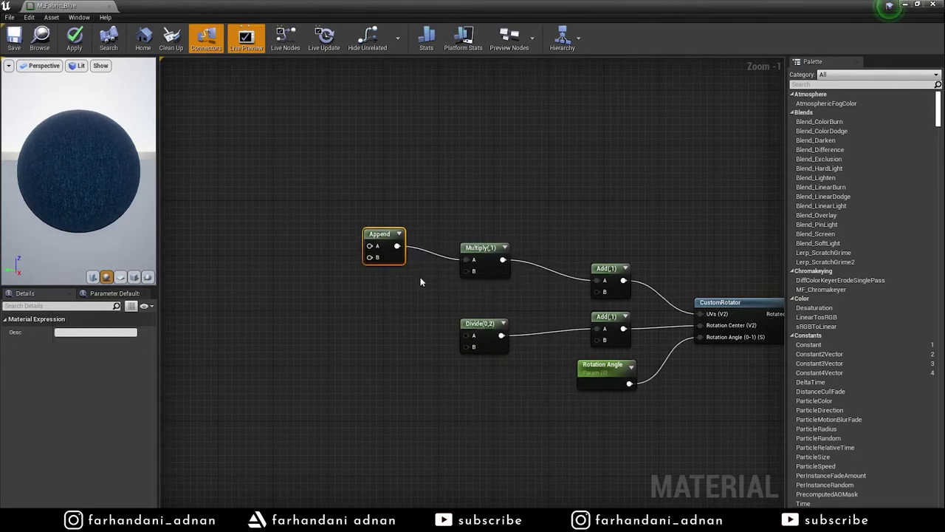
key(ctrl+w)
mouse_move(441, 303)
mouse_down()
mouse_move(385, 341)
mouse_move(469, 338)
mouse_up()
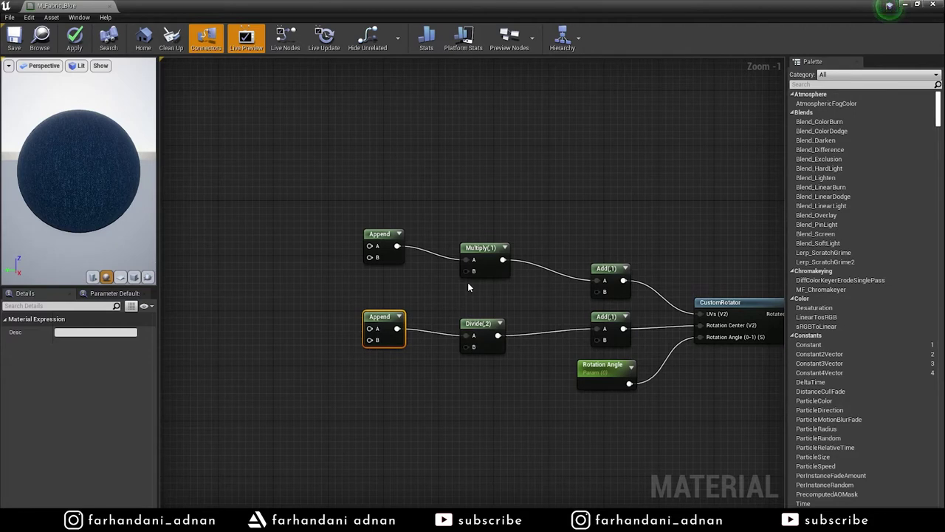
drag(397, 246, 474, 341)
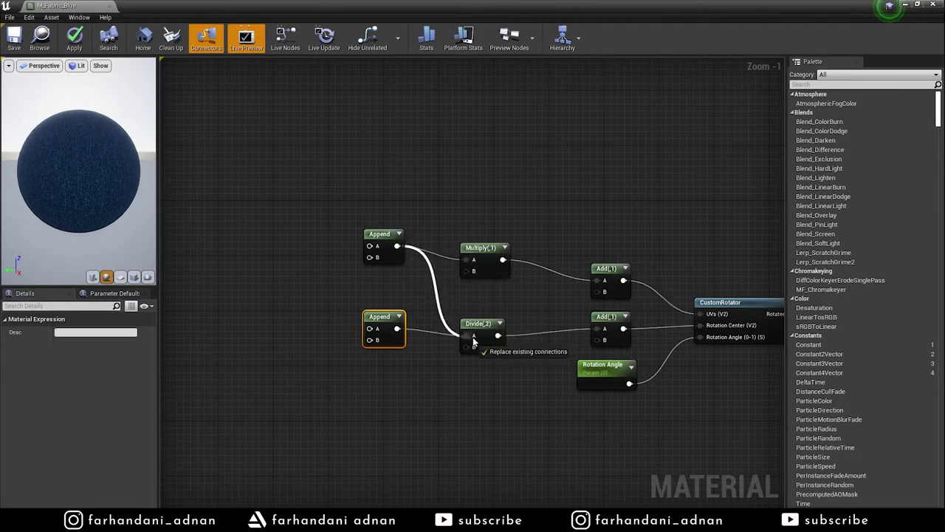
mouse_move(397, 328)
mouse_down()
mouse_move(597, 291)
mouse_move(604, 339)
mouse_up()
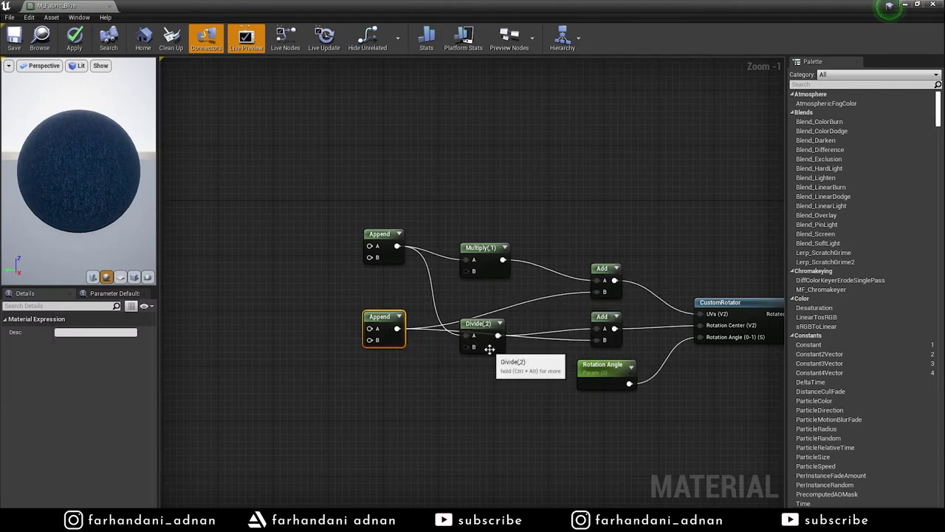
Step: Move the Divide node down slightly and re-pan the graph around the Append nodes
drag(493, 352, 492, 373)
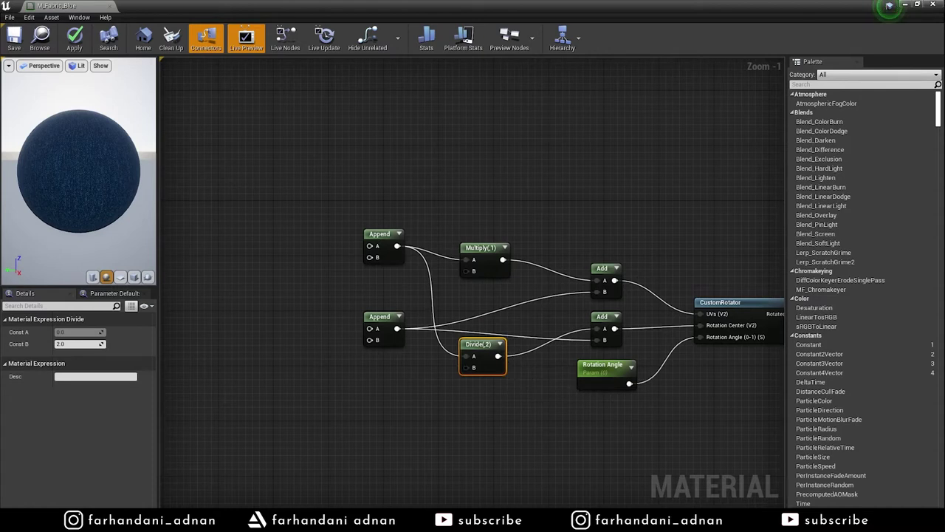
right_drag(498, 292, 579, 309)
scroll(498, 310, down, 1)
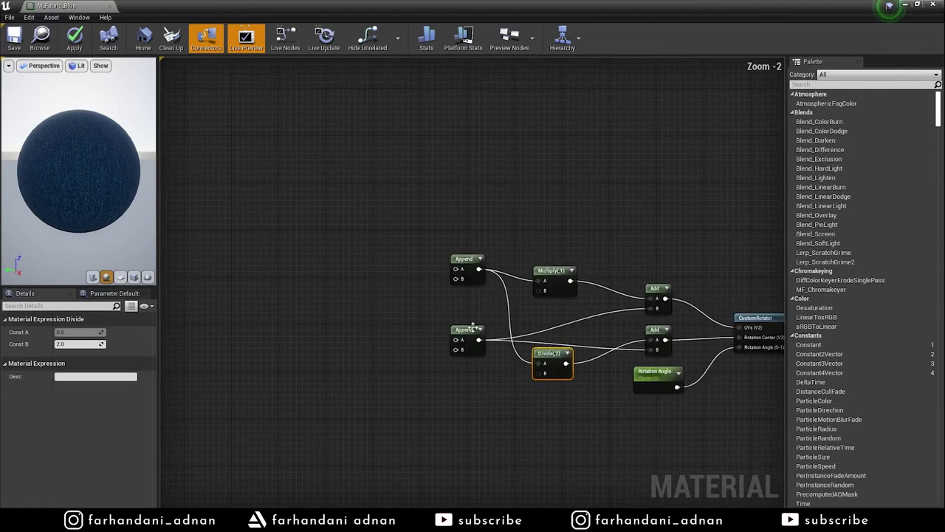
click(473, 333)
right_drag(473, 333, 486, 316)
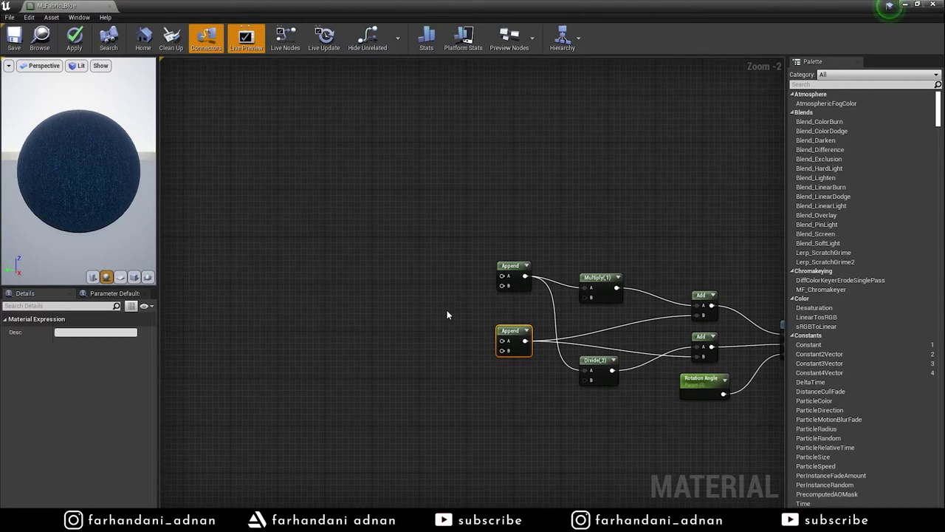
right_click(425, 269)
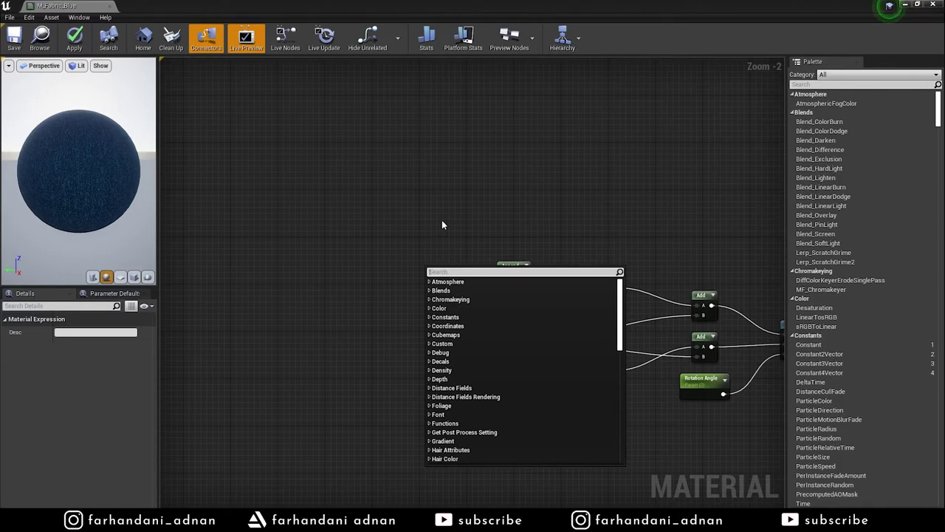
Step: Open the Carrara marble material instance and its parent MS_DefaultMaterial for reference
click(436, 221)
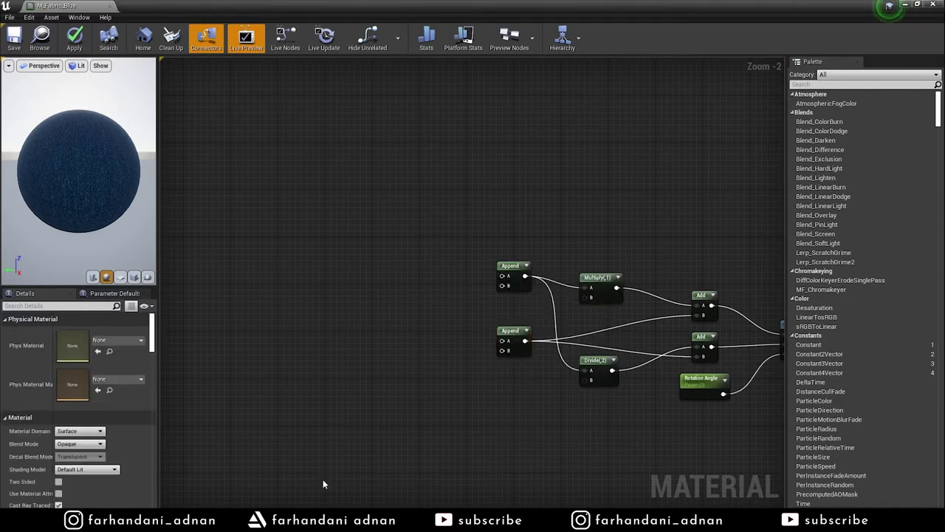
mouse_move(322, 520)
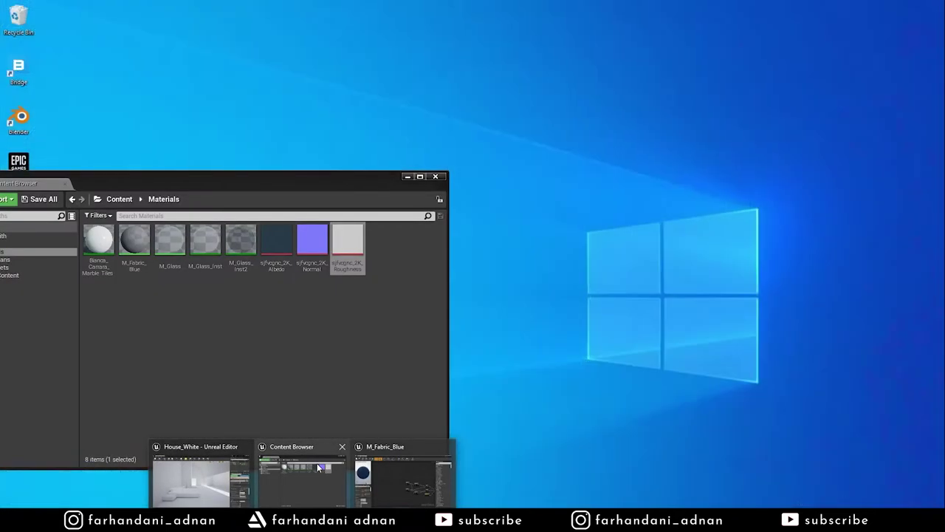
click(301, 476)
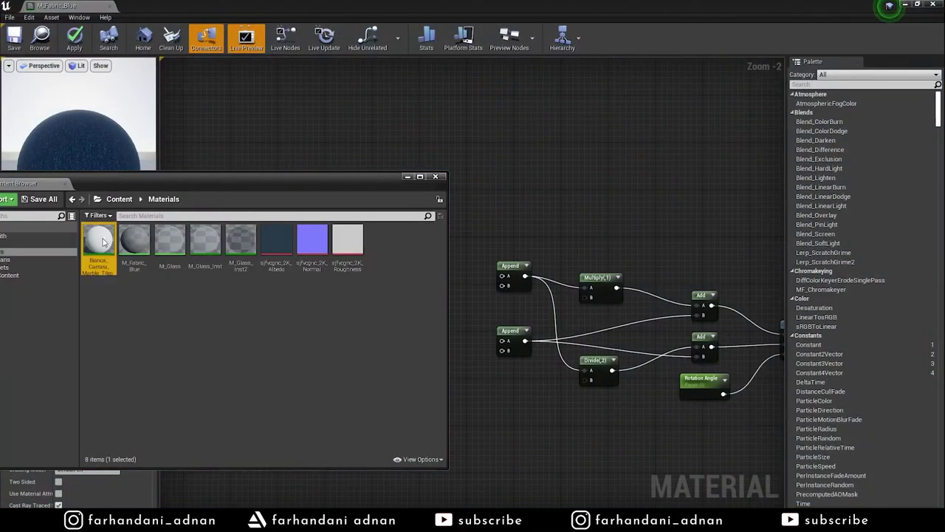
double_click(98, 240)
scroll(474, 318, down, 5)
scroll(517, 362, down, 4)
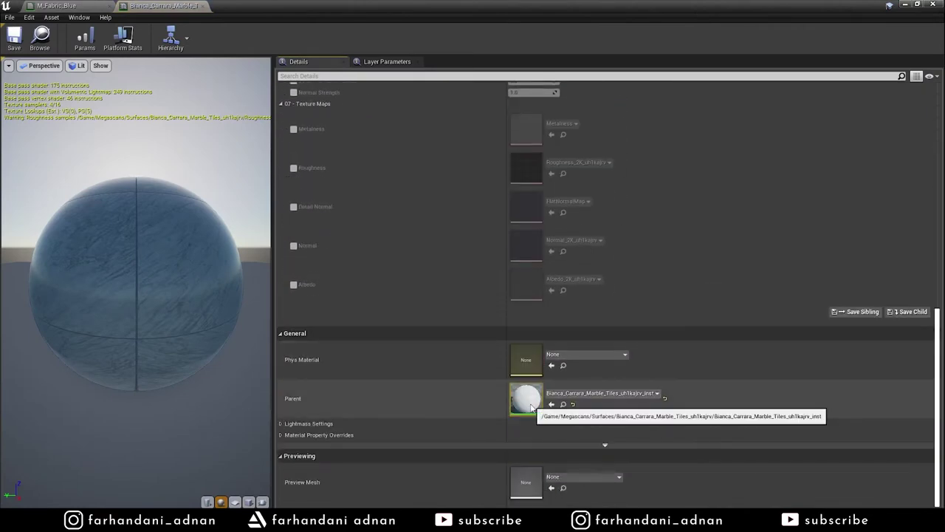
double_click(526, 399)
scroll(542, 361, down, 3)
scroll(543, 364, down, 5)
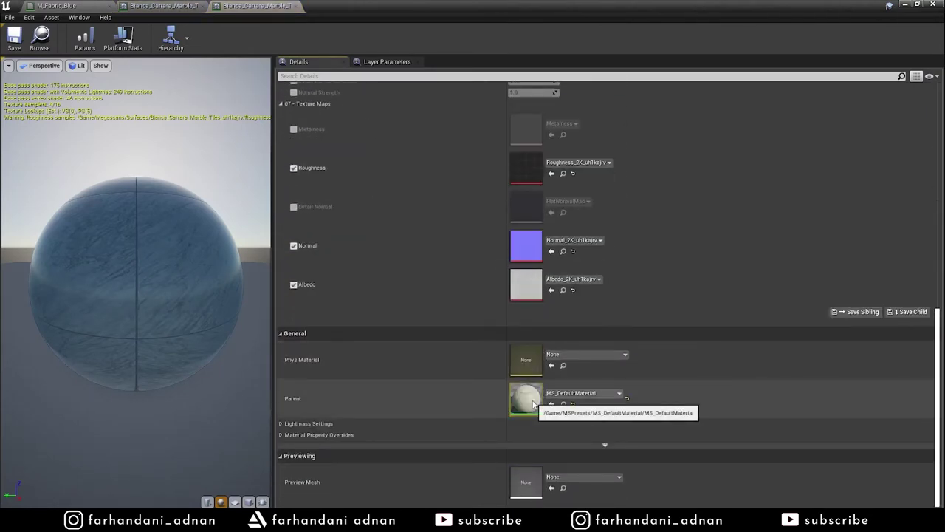
double_click(526, 398)
Step: Open the MF_Tiling function from MS_DefaultMaterial and inspect its Tiling/Offset parameter
scroll(442, 250, down, 3)
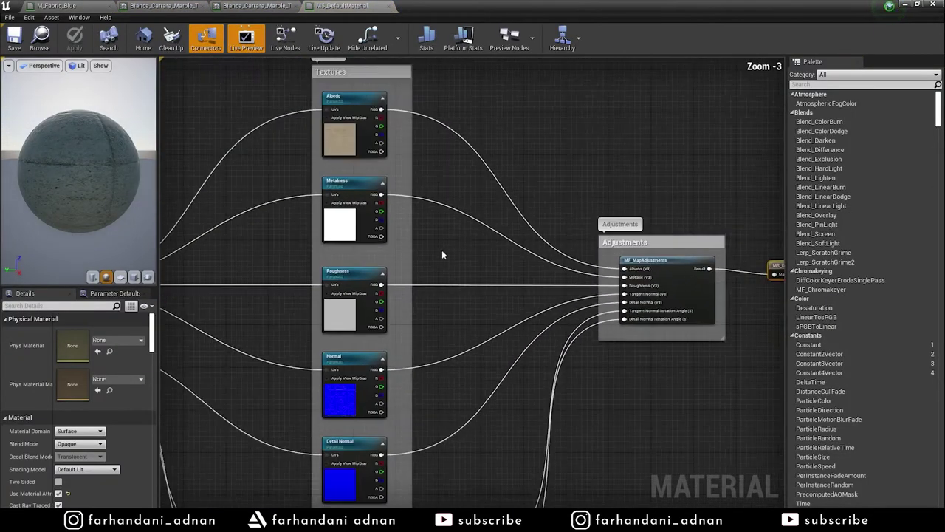
right_drag(442, 250, 494, 251)
double_click(275, 272)
right_drag(276, 272, 768, 243)
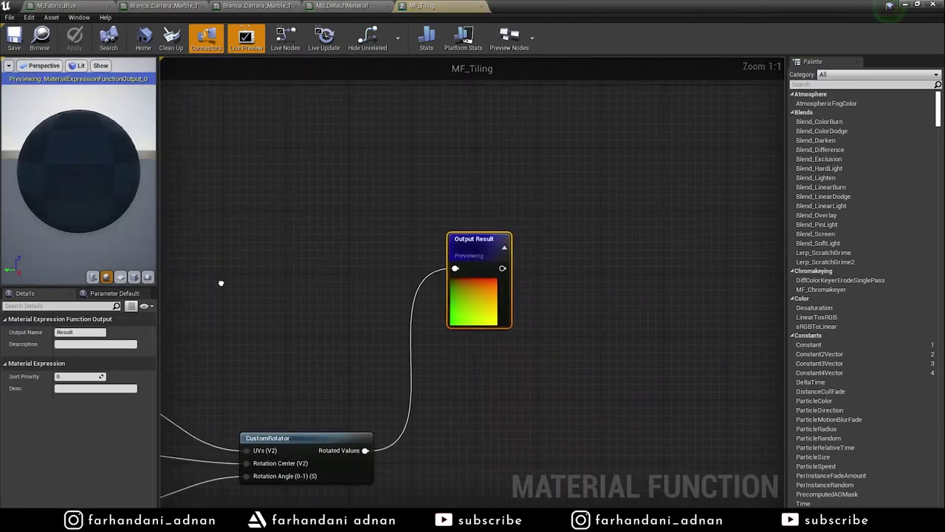
right_drag(477, 278, 474, 284)
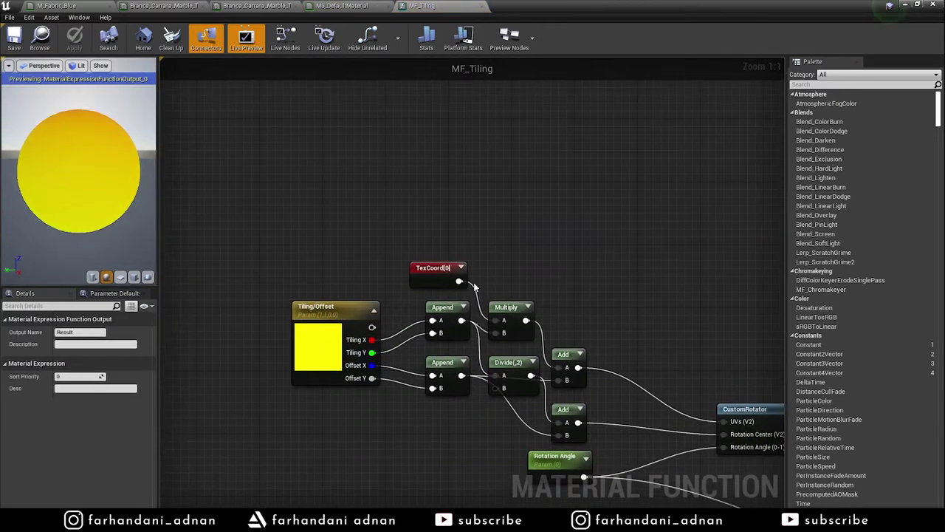
click(330, 308)
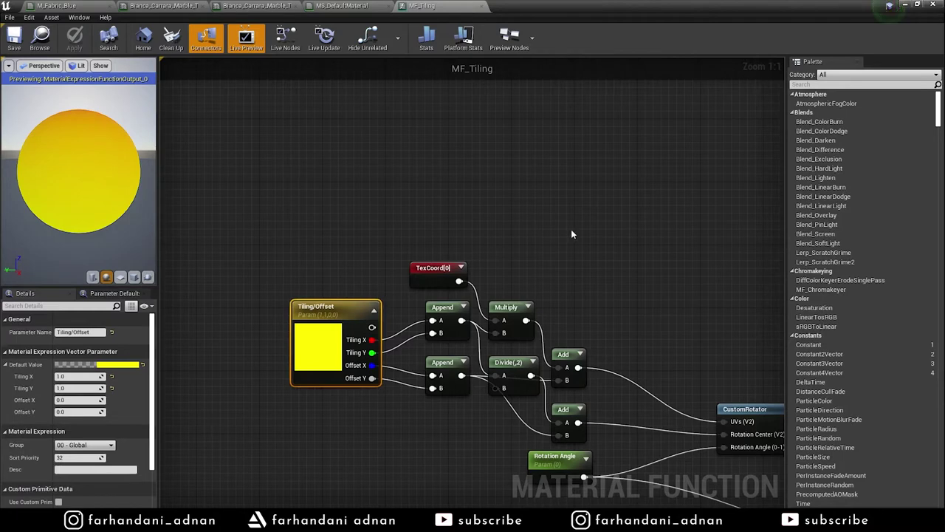
right_drag(571, 234, 514, 236)
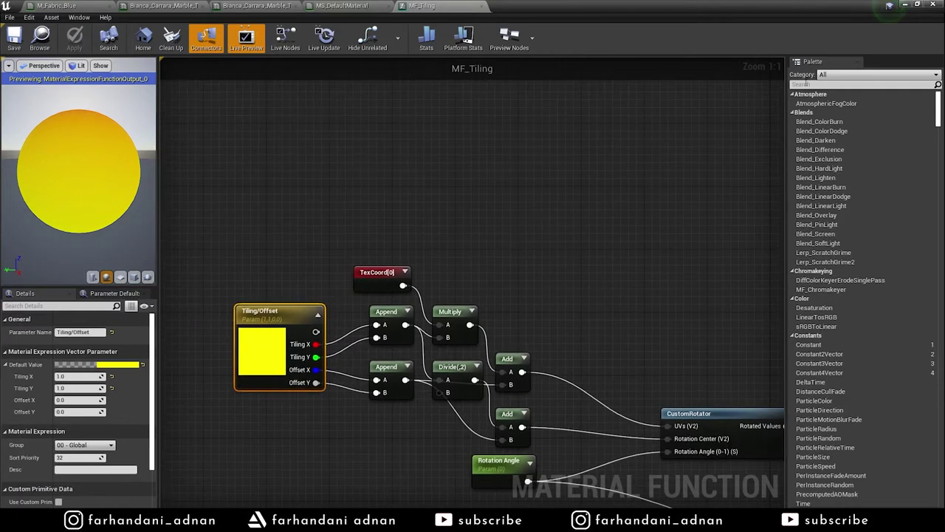
Step: Minimize the MF_Tiling editor and cycle through the editor tabs back to M_Fabric_Blue
click(904, 4)
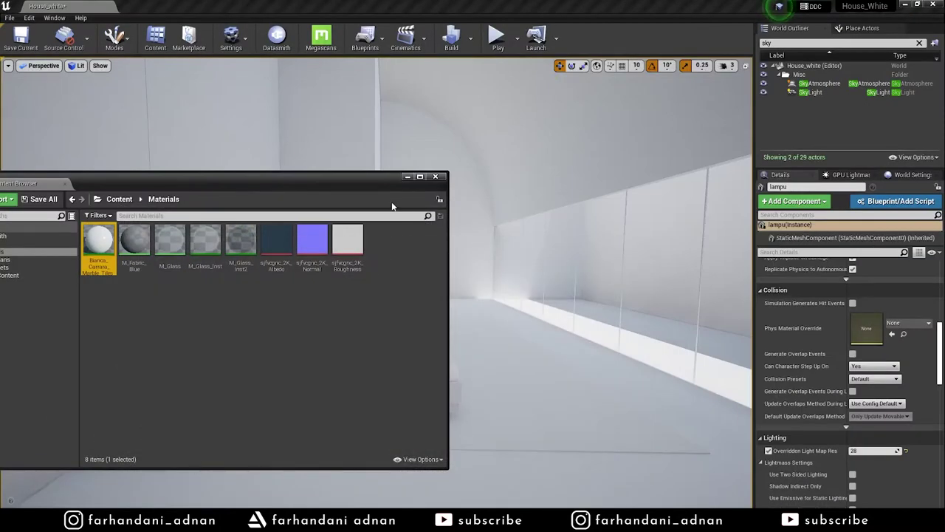
mouse_move(296, 502)
click(403, 477)
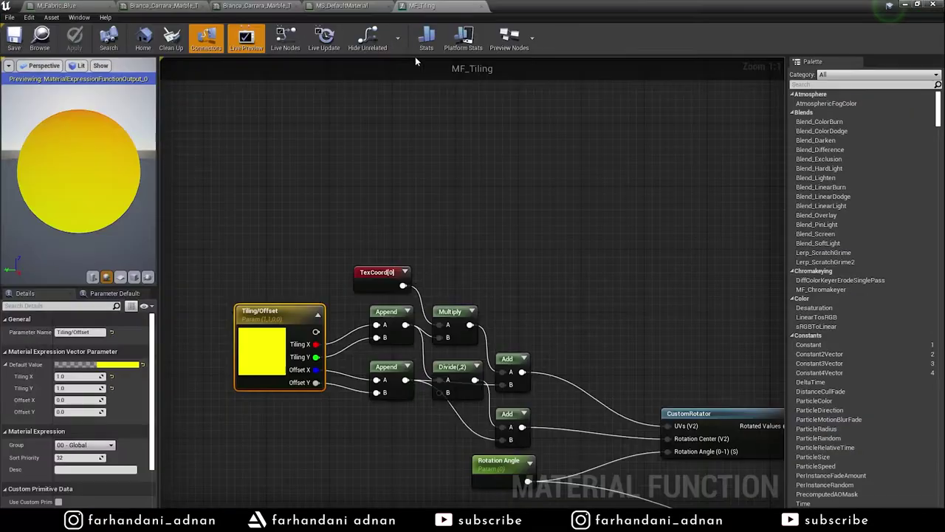
click(366, 6)
click(425, 6)
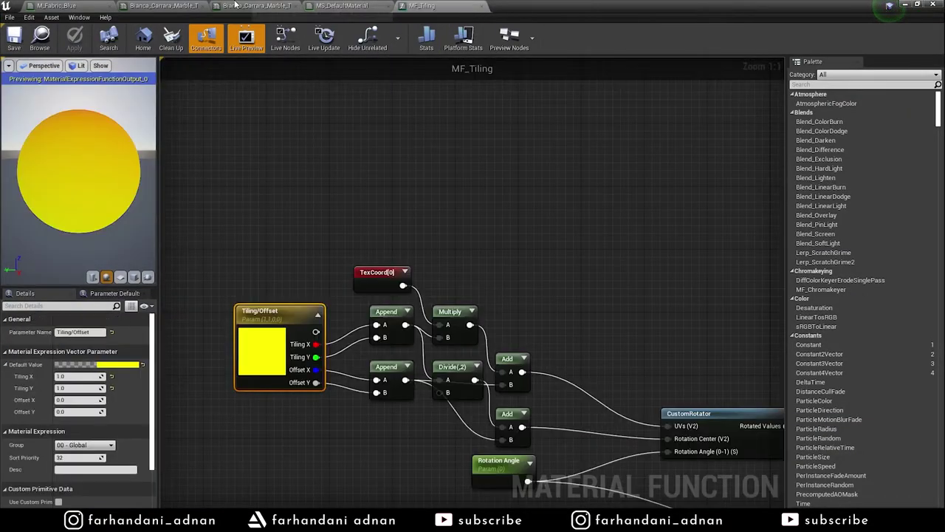
click(236, 6)
click(56, 5)
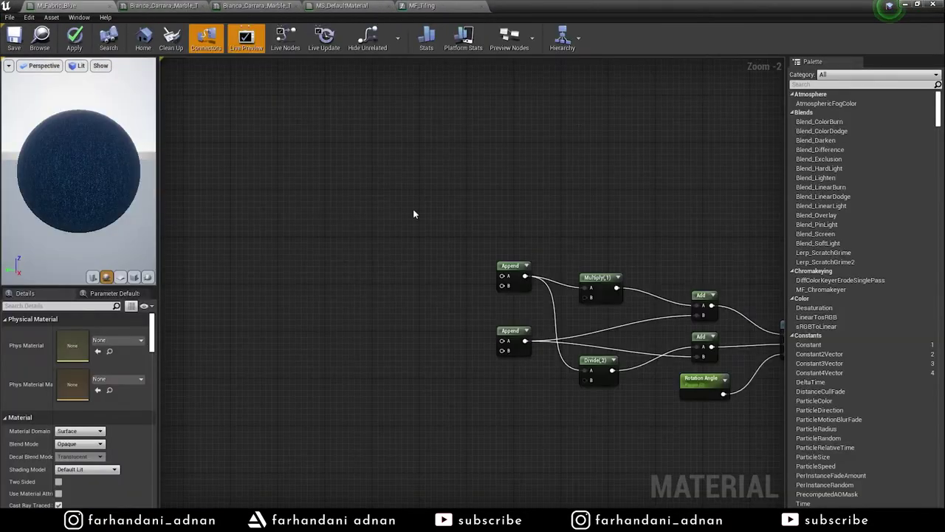
Step: Add a VectorParameter node from a 'vector' search and name it Tiling
right_click(390, 277)
text(vector)
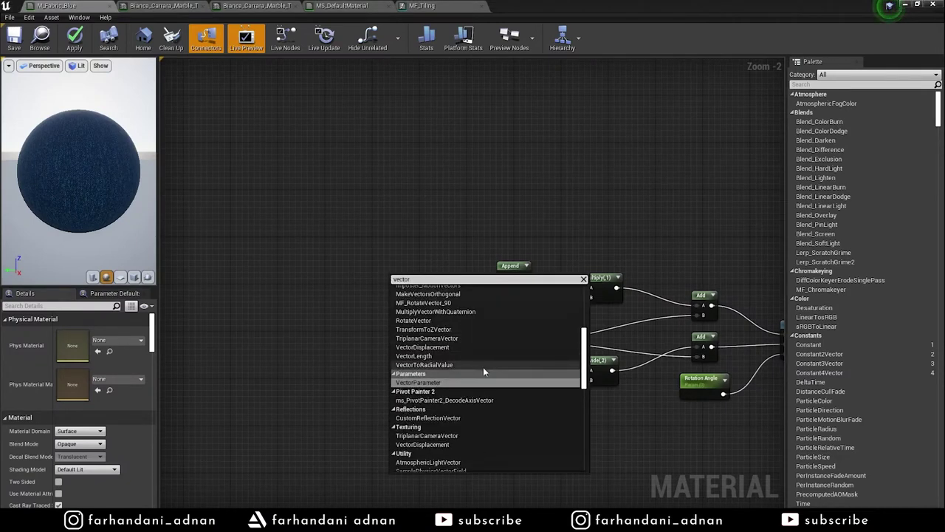
click(445, 381)
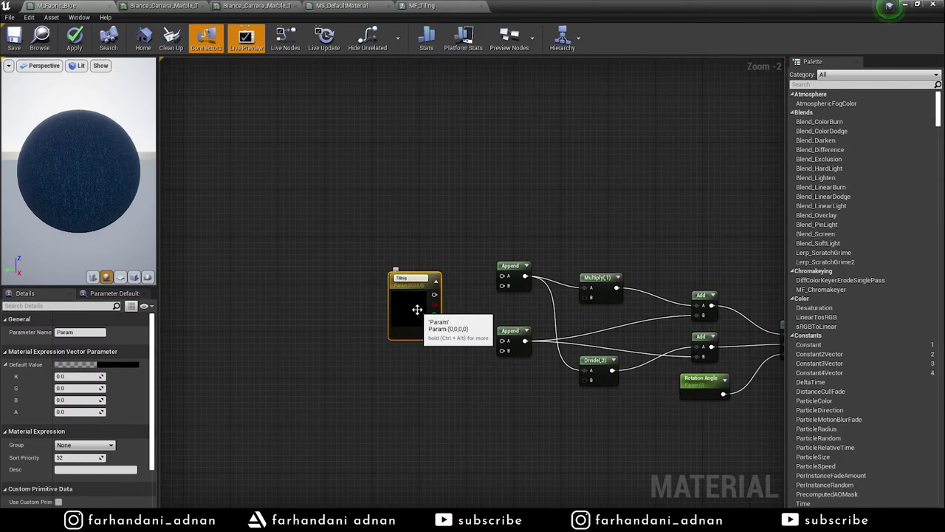
key(Return)
scroll(417, 309, up, 2)
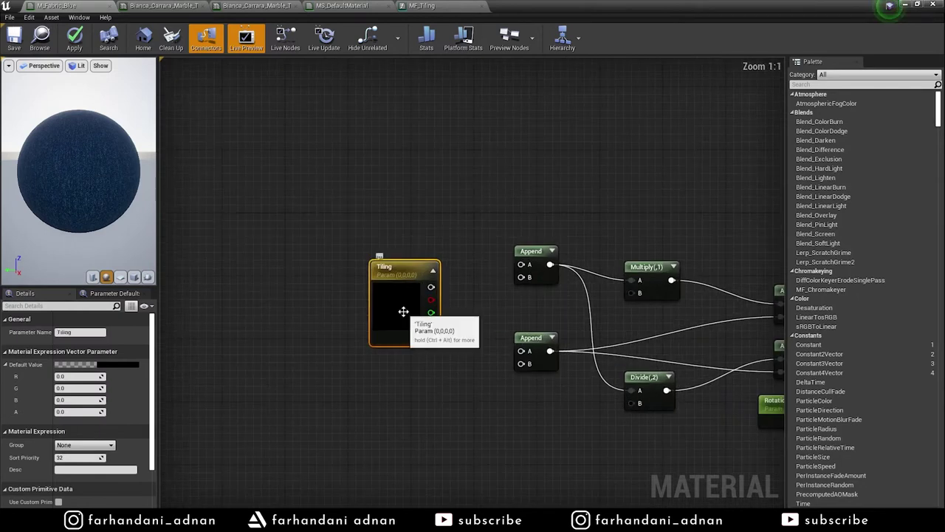
Step: Set Tiling's default to R 1, G 1 in the Color Picker and start wiring it into an Append
double_click(403, 311)
mouse_move(452, 417)
mouse_down()
mouse_move(481, 416)
mouse_move(395, 431)
mouse_up()
drag(418, 397, 510, 397)
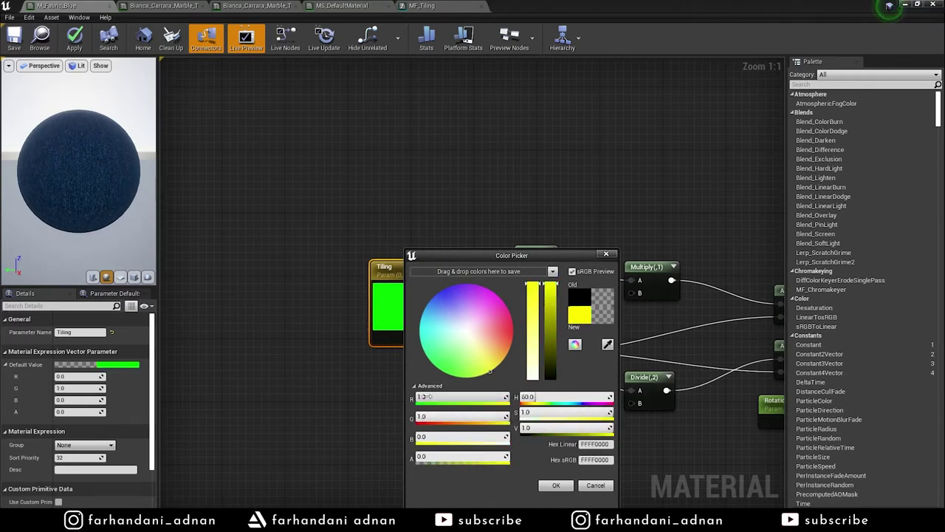
click(555, 486)
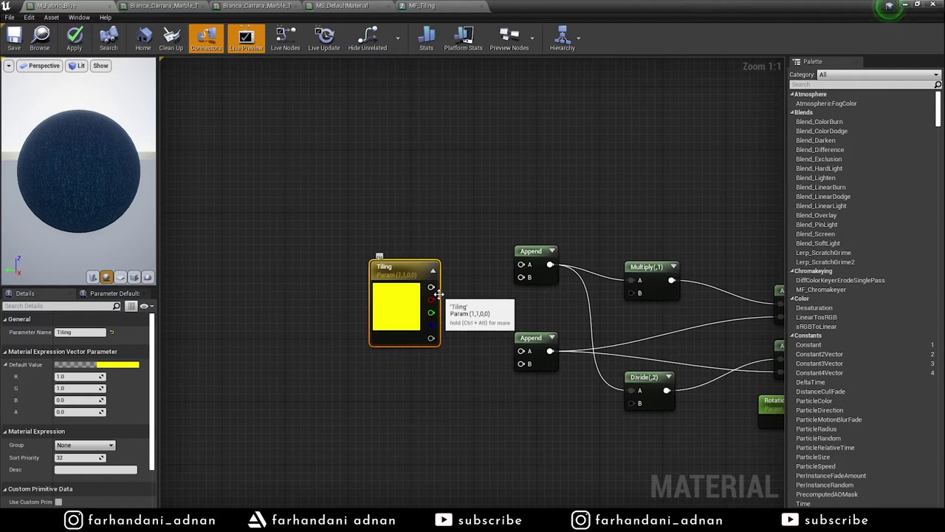
mouse_move(439, 294)
mouse_down()
mouse_move(505, 279)
mouse_move(520, 264)
mouse_up()
Step: Wire Tiling R/G into the upper Append and B/A into the lower, then feed the upper Append into Multiply B and break Multiply A's old link
drag(432, 312, 521, 277)
drag(431, 338, 528, 365)
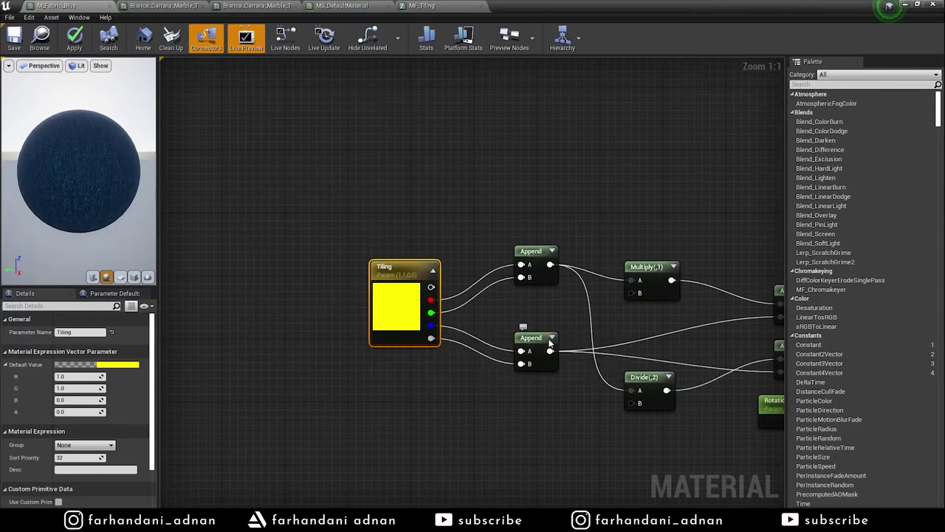
right_drag(601, 247, 586, 263)
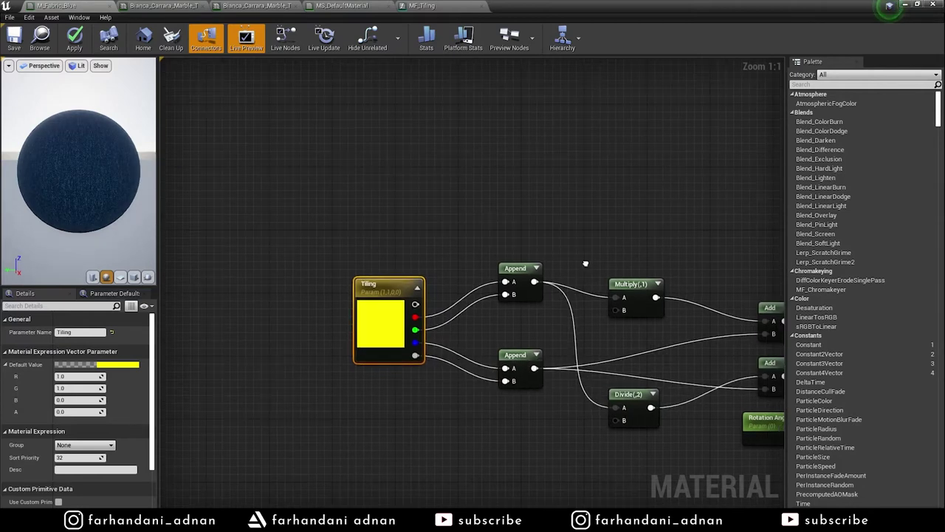
drag(535, 282, 624, 305)
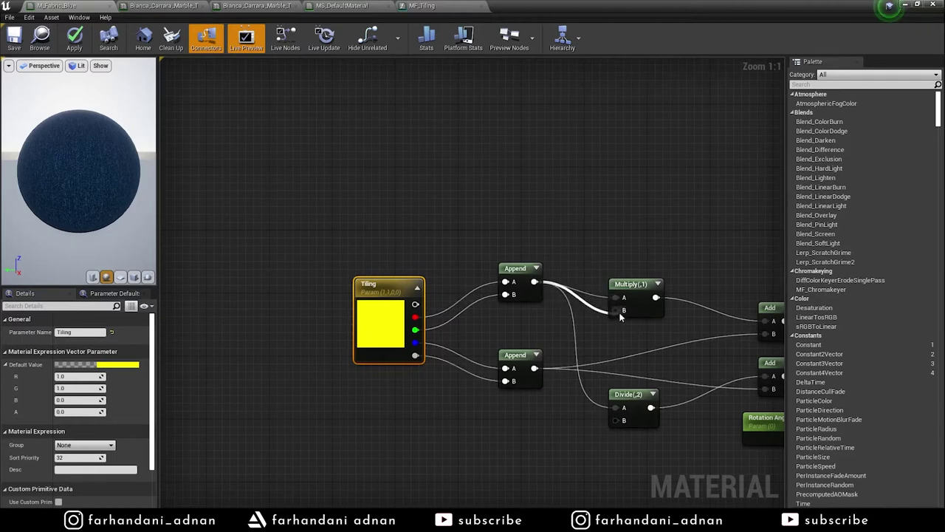
right_click(624, 303)
click(709, 125)
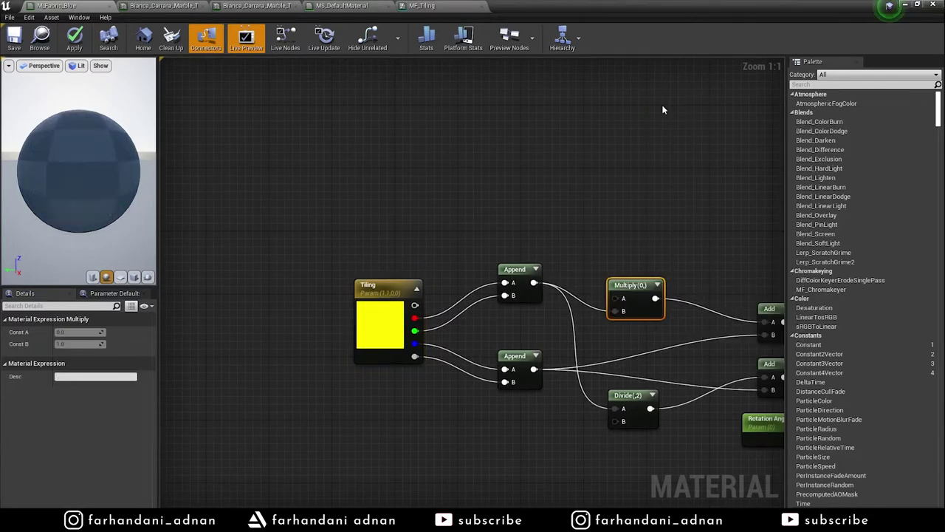
Step: Add a TexCoord[0] node above the Appends and connect it to Multiply's A input
right_click(537, 161)
text(textrue)
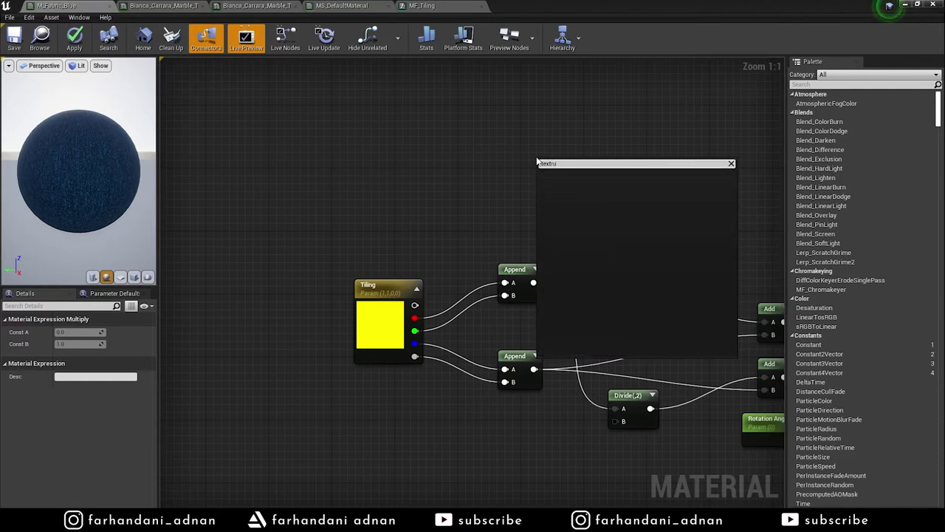
text(rec)
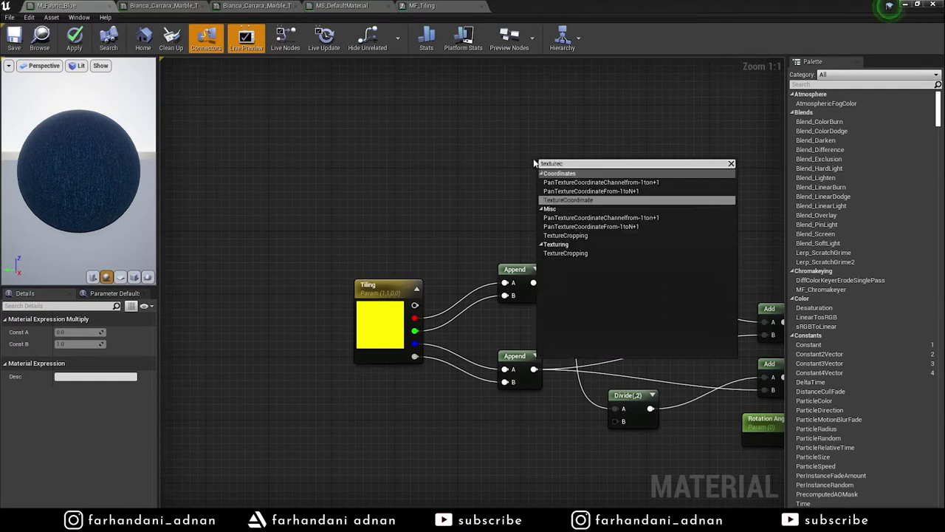
click(570, 199)
mouse_move(570, 193)
mouse_down()
mouse_move(510, 238)
mouse_move(602, 264)
mouse_up()
drag(616, 298, 617, 298)
Step: Tidy the graph: shift Multiply/Divide right, move TexCoord and the Appends, and pull Tiling closer
right_drag(696, 253, 513, 185)
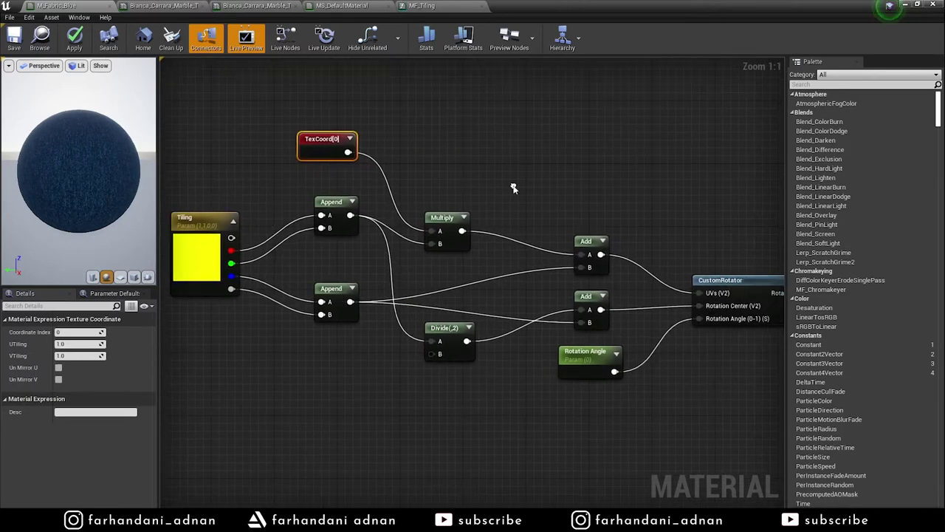
scroll(607, 223, down, 1)
scroll(607, 223, down, 1)
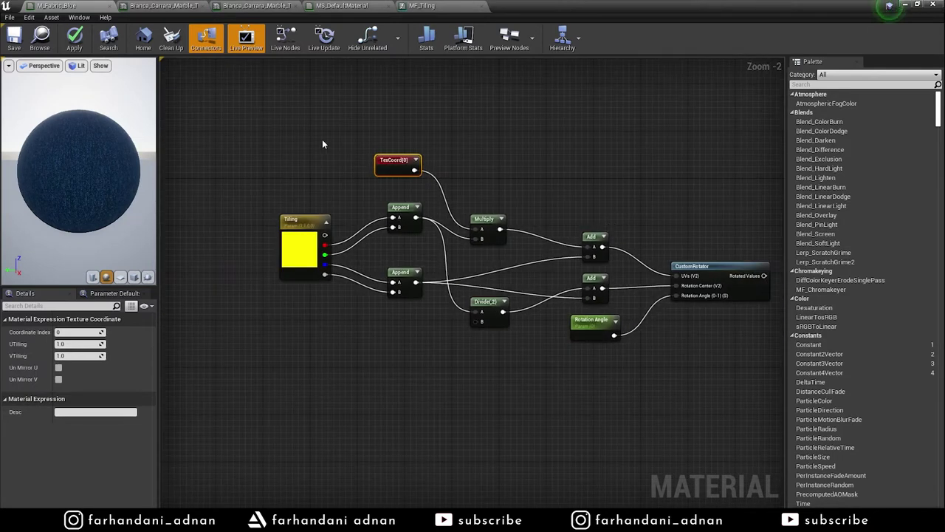
drag(469, 196, 537, 389)
drag(486, 227, 522, 239)
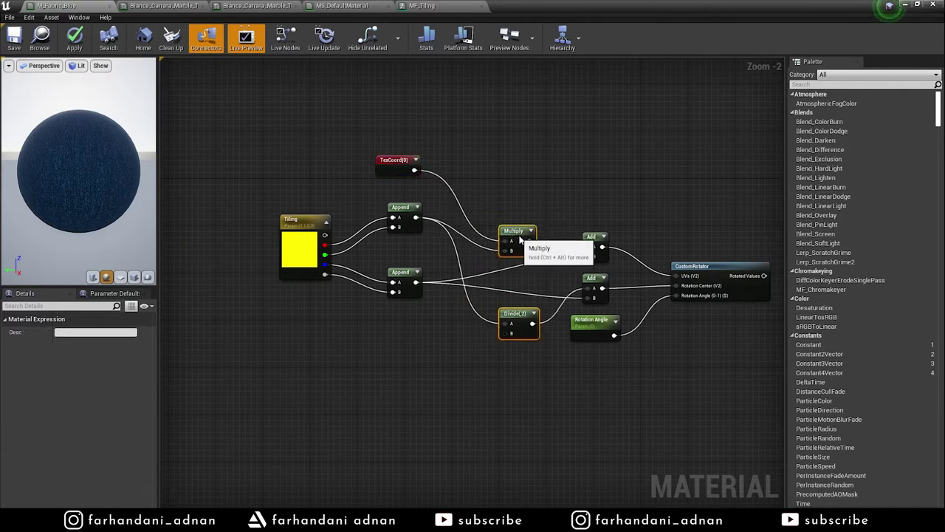
drag(370, 127, 426, 308)
drag(410, 230, 464, 254)
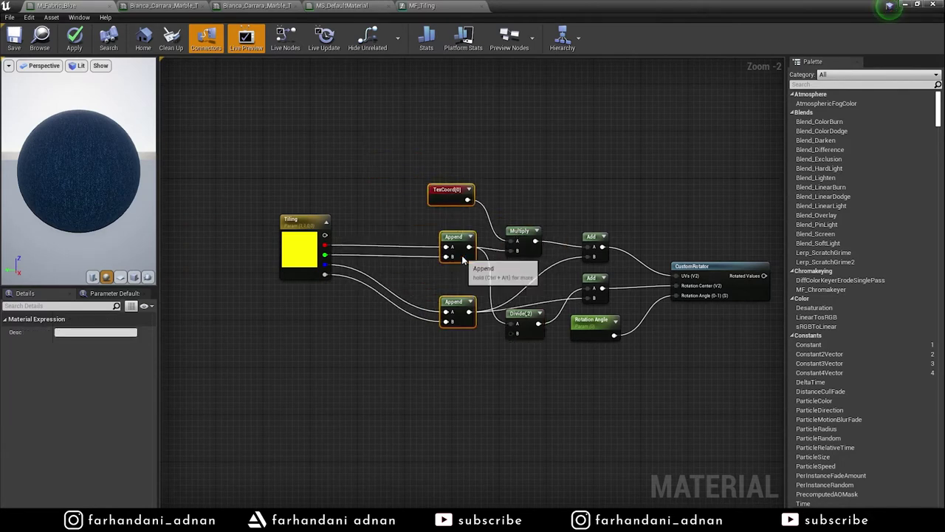
drag(312, 280, 397, 298)
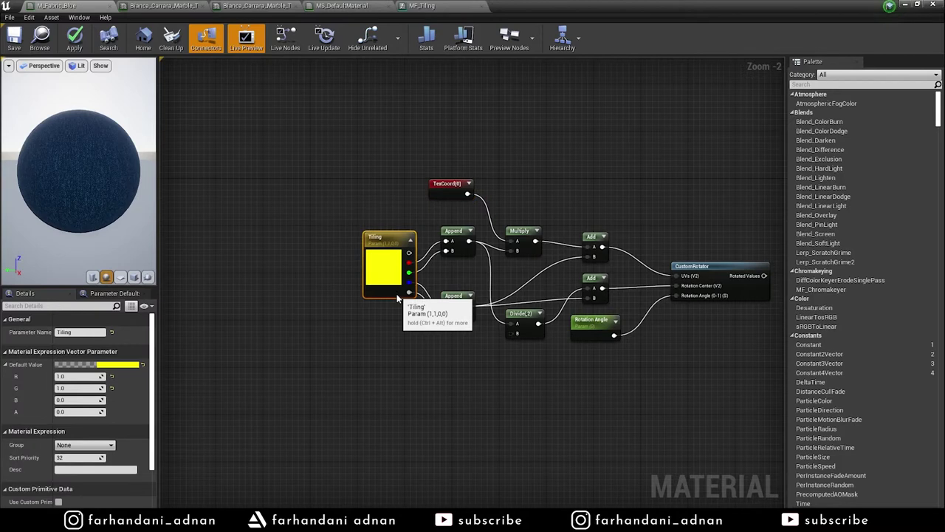
click(650, 205)
right_drag(650, 204, 512, 232)
Step: Connect CustomRotator's Rotated Values to the UVs of the top, middle and bottom texture samples
drag(532, 298, 602, 217)
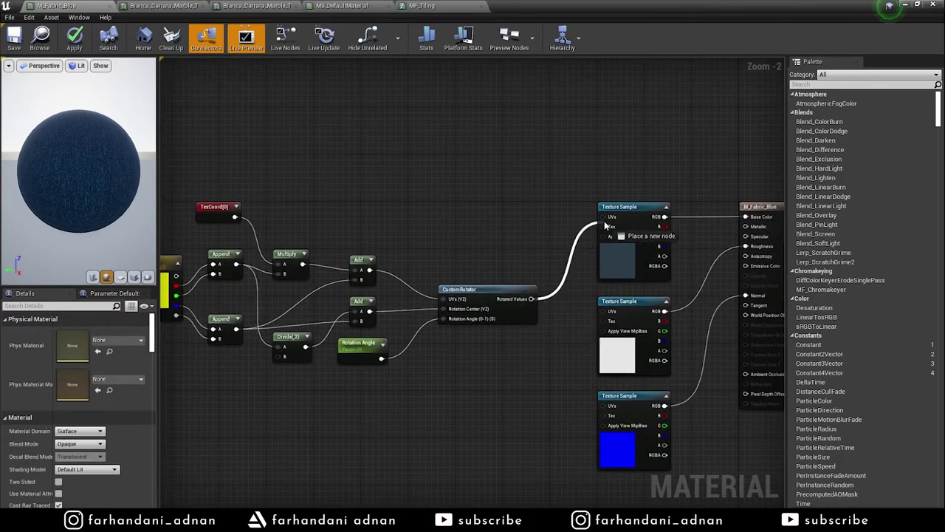
drag(531, 298, 603, 311)
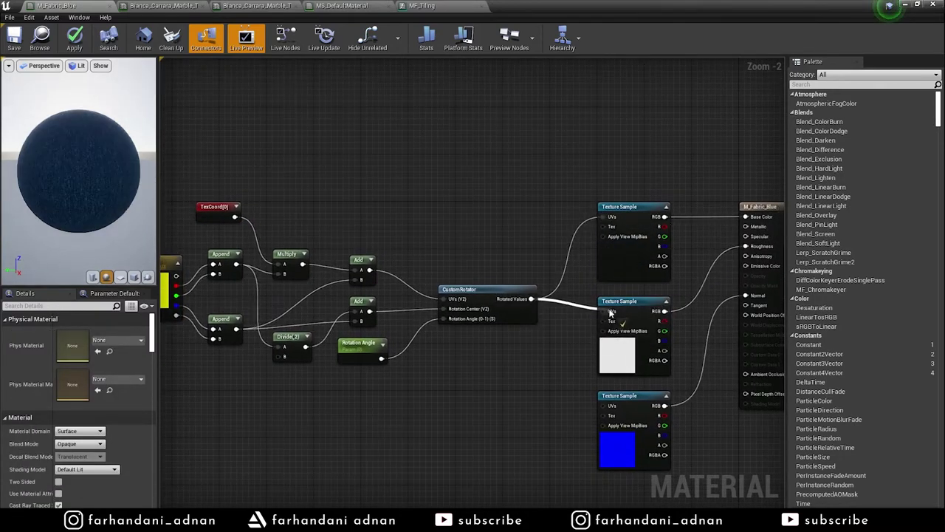
right_drag(549, 319, 562, 232)
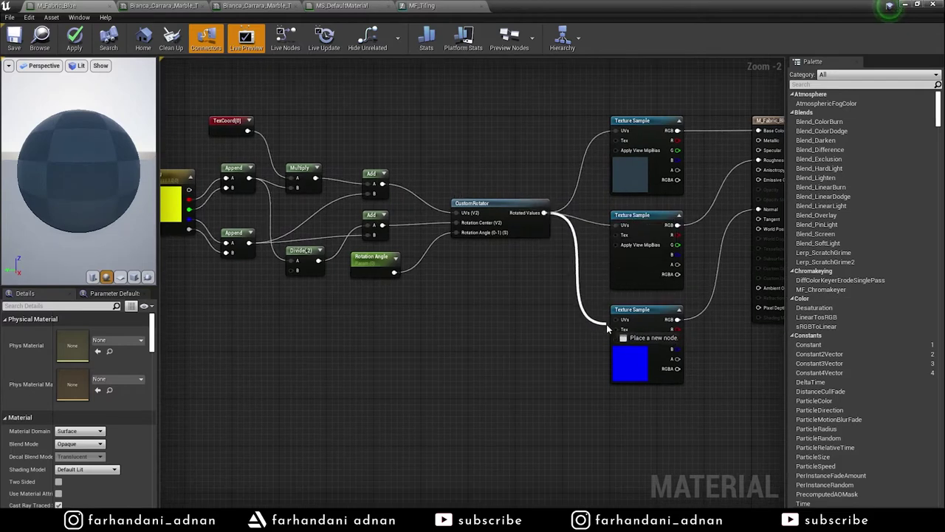
drag(544, 213, 613, 313)
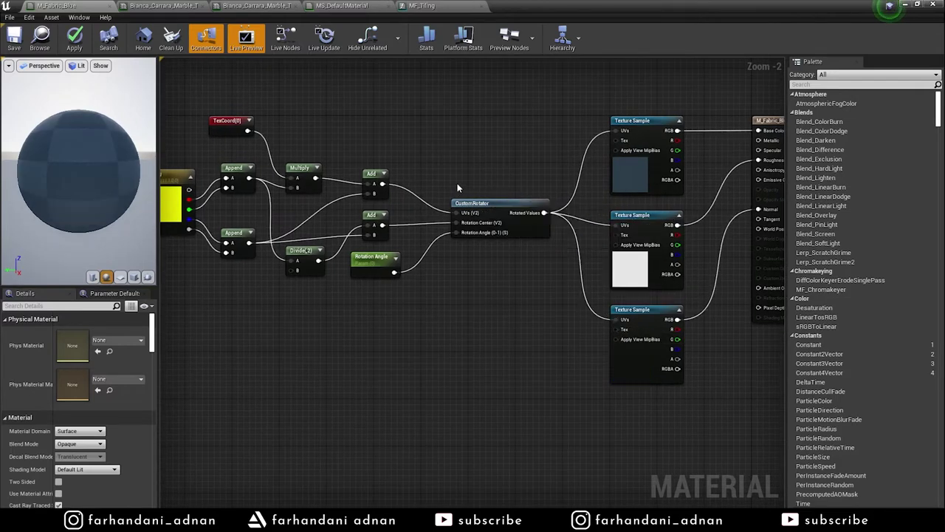
Step: Apply and save the M_Fabric_Blue material
right_drag(355, 133, 372, 137)
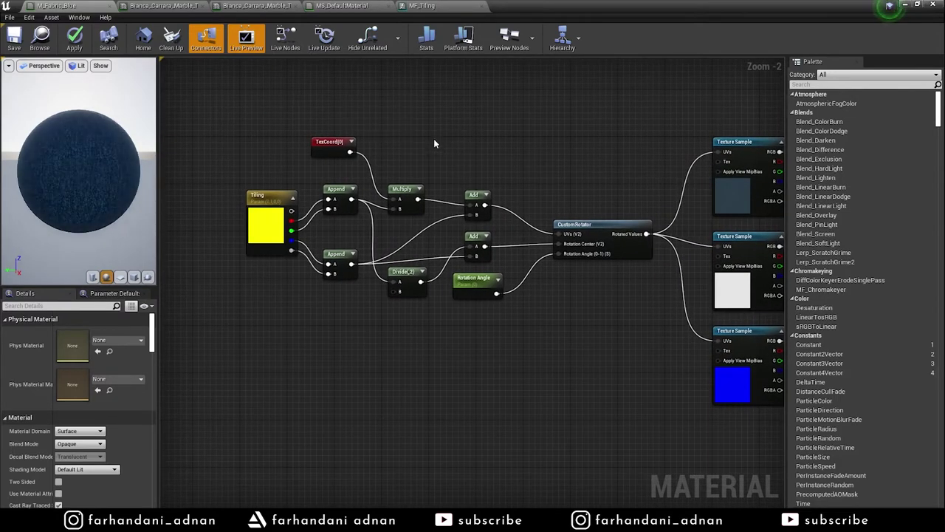
click(74, 36)
click(20, 46)
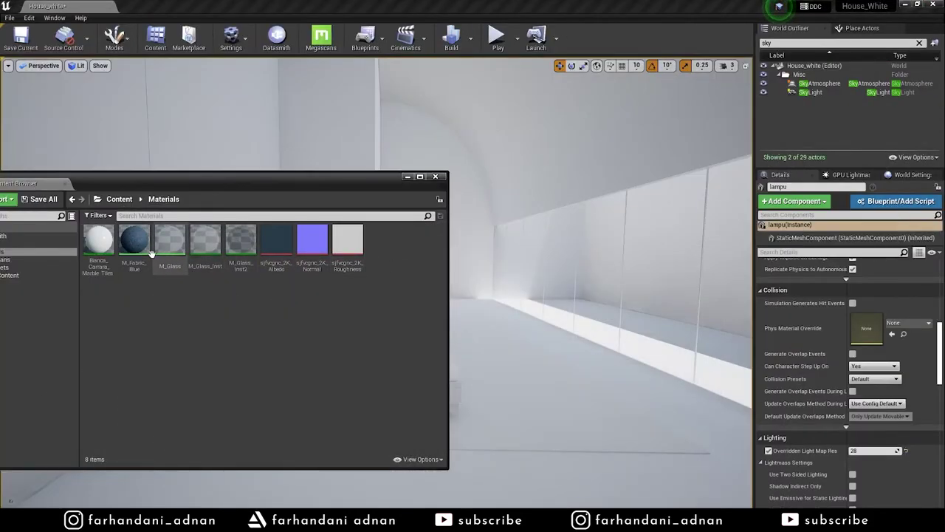
Step: Reopen the M_Fabric_Blue editor, nudge the TexCoord node lower, and return to the level editor
click(136, 248)
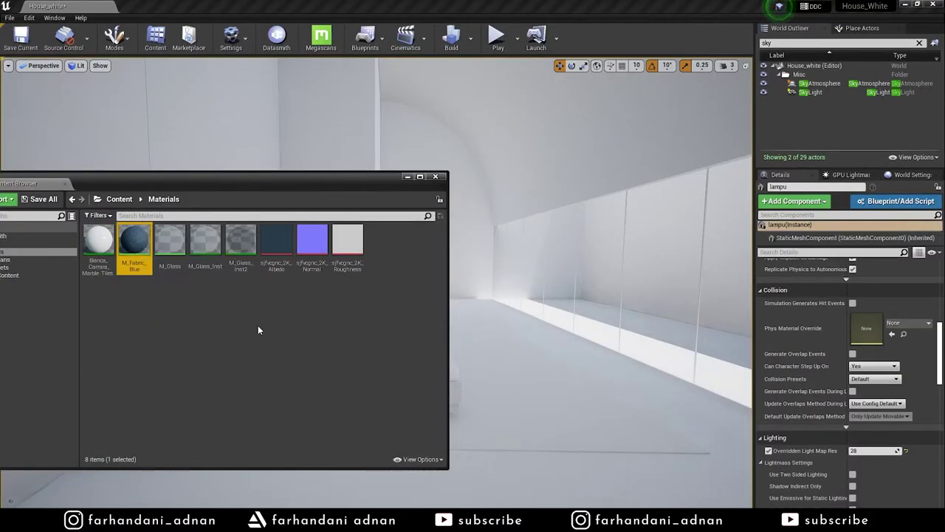
mouse_move(303, 521)
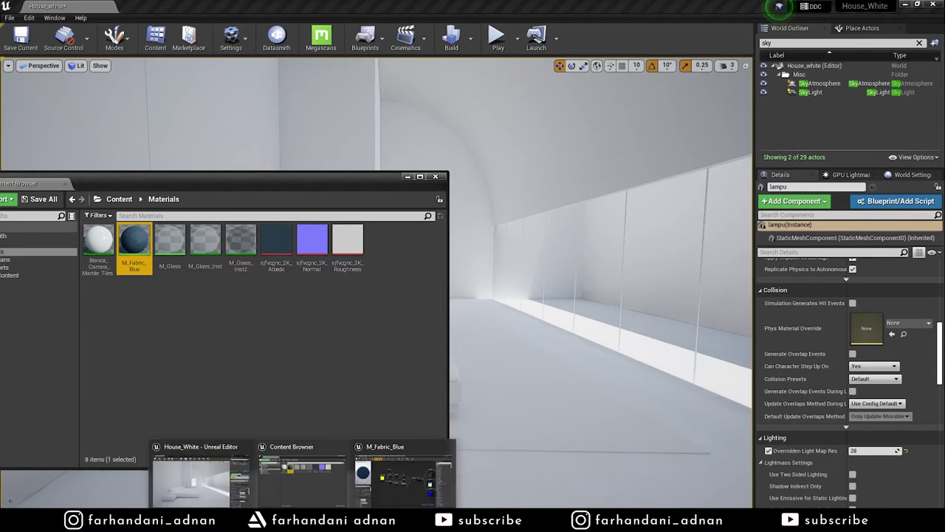
click(403, 476)
mouse_move(544, 269)
right_down()
mouse_move(637, 300)
mouse_move(568, 295)
mouse_move(629, 319)
right_up()
scroll(620, 311, up, 2)
scroll(620, 310, down, 1)
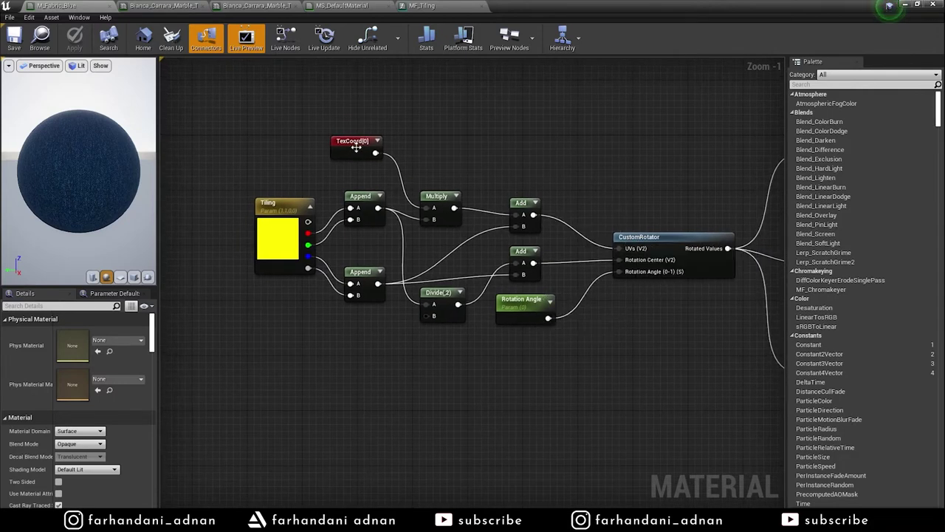
drag(349, 155, 353, 176)
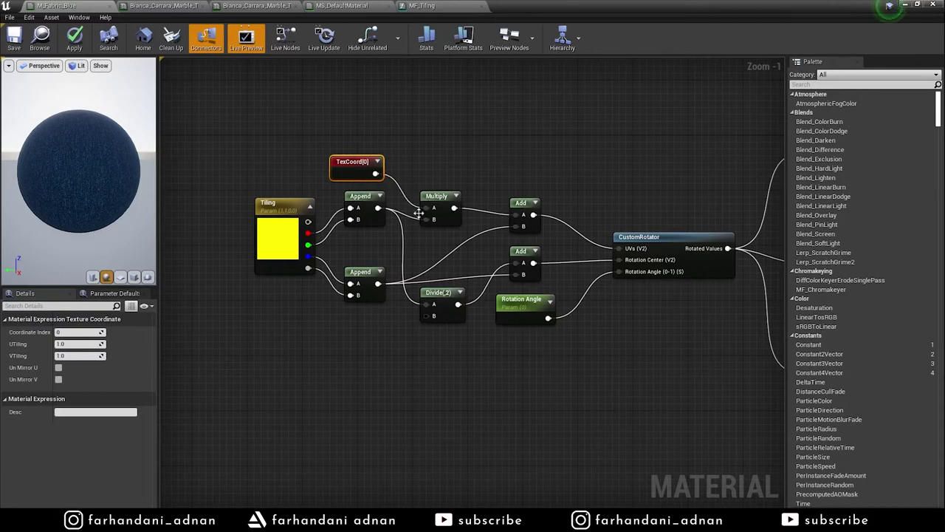
click(543, 151)
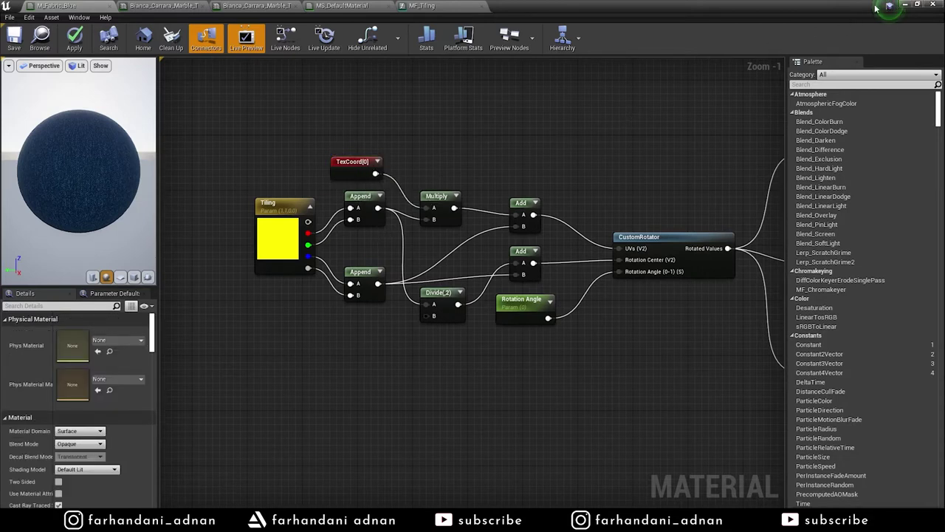
click(908, 5)
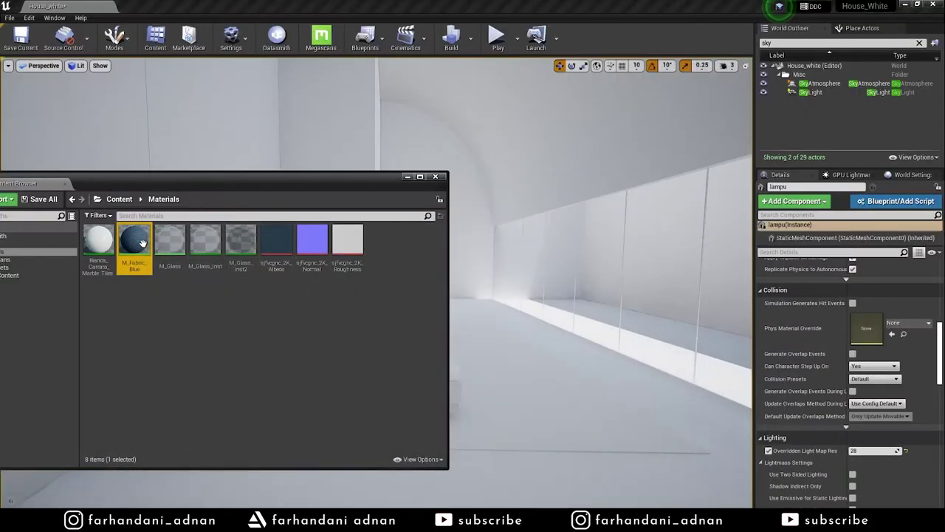
Step: Make M_Fabric_Blue_Inst with Create Material Instance on M_Fabric_Blue and open it for editing
right_click(136, 249)
click(135, 235)
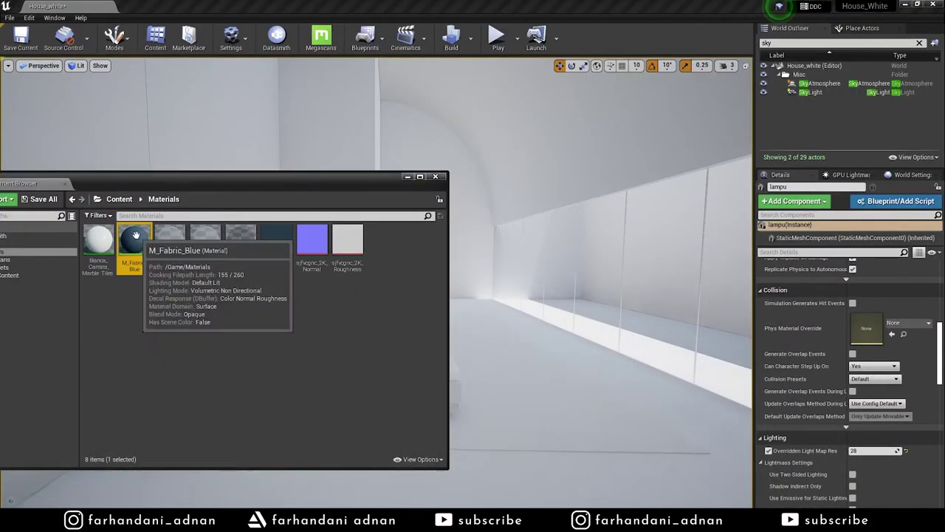
right_click(133, 245)
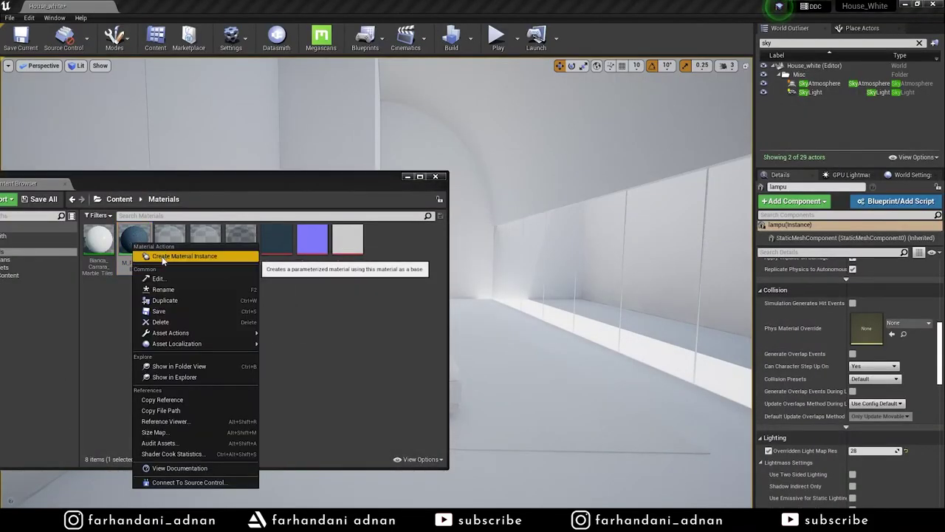
click(162, 257)
key(Return)
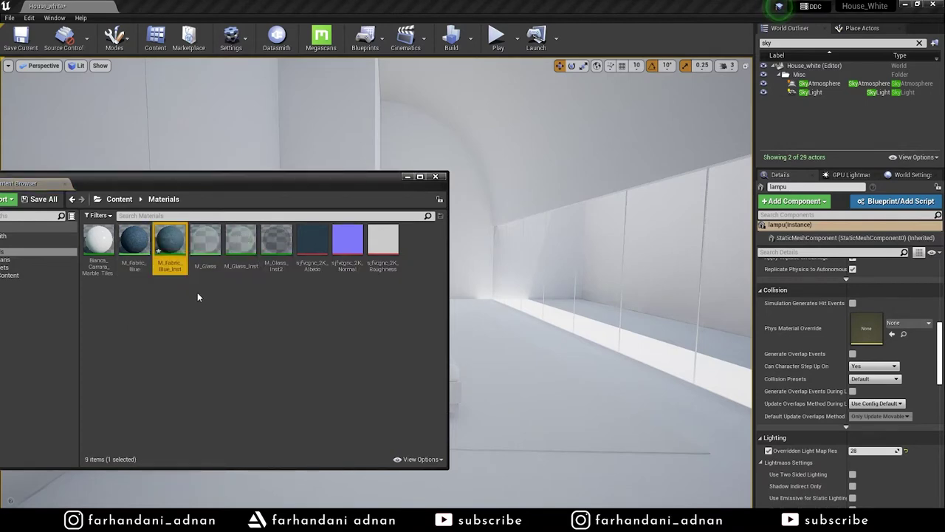
double_click(163, 243)
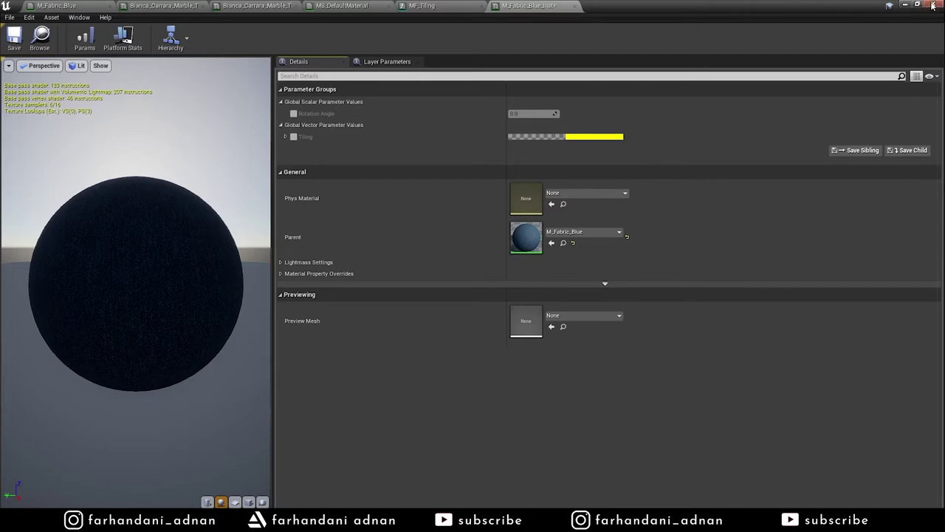
Step: Close the MF_Tiling, MS_DefaultMaterial and both Bianca Carrara marble tabs without applying changes
click(481, 6)
click(389, 6)
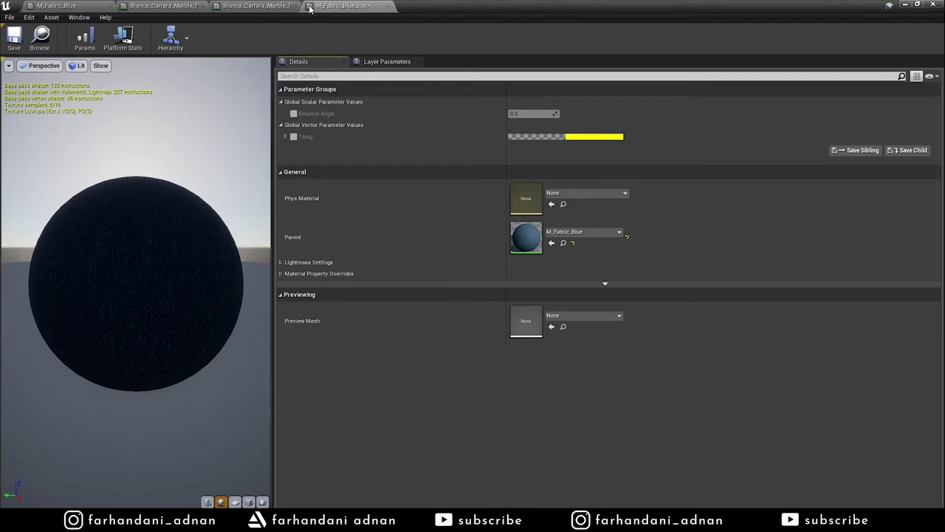
click(294, 5)
click(203, 6)
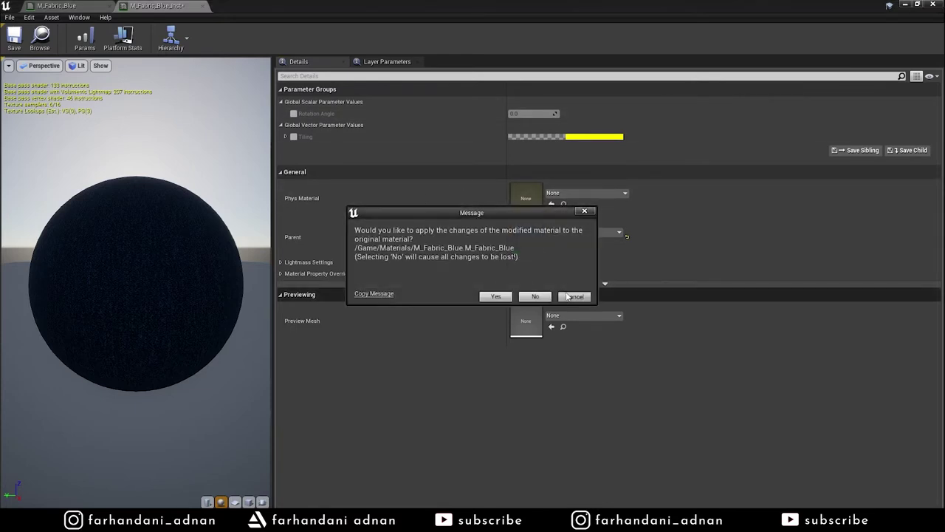
click(575, 299)
mouse_move(205, 523)
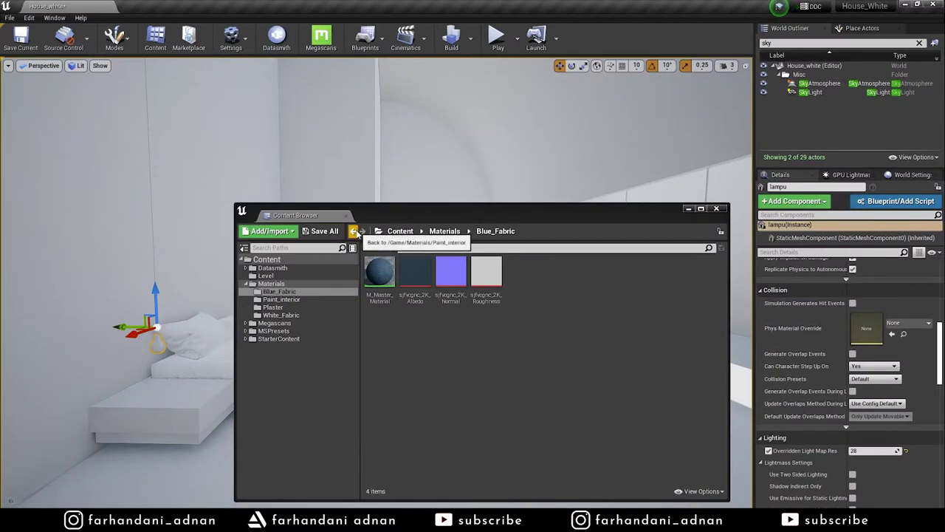
Step: Show the Materials folder and fly the viewport camera into the bedroom toward the bed and floor
click(355, 231)
click(356, 232)
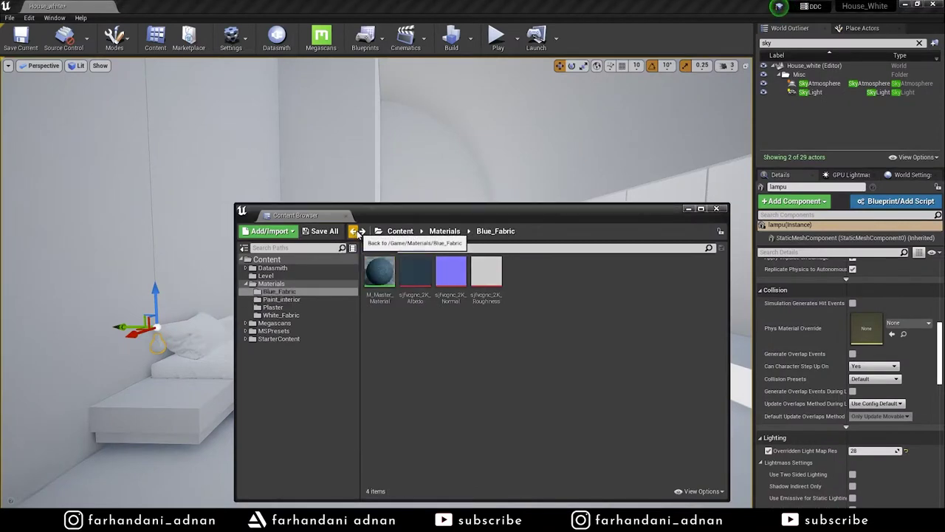
click(286, 283)
drag(602, 221, 584, 398)
mouse_move(494, 268)
right_down()
mouse_move(443, 266)
mouse_move(485, 263)
right_up()
mouse_move(465, 391)
mouse_down()
mouse_move(482, 375)
mouse_move(418, 368)
mouse_up()
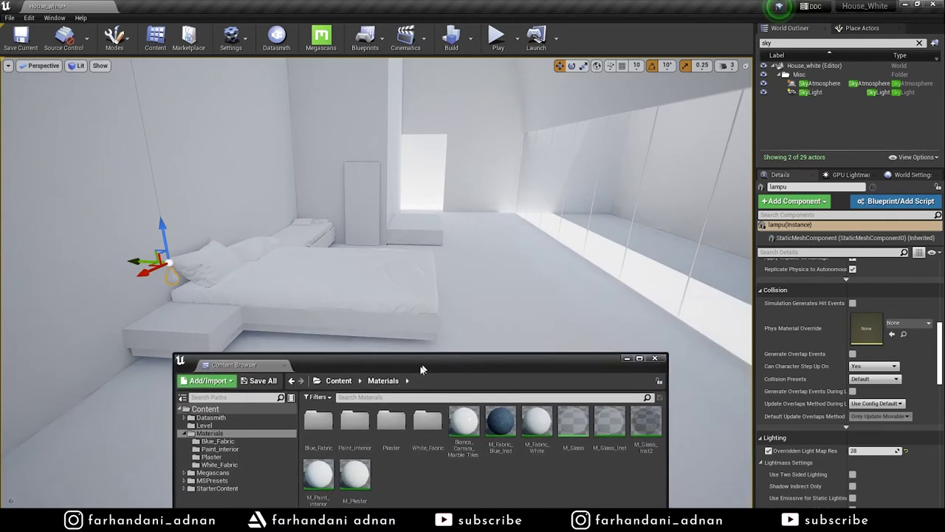
right_drag(421, 295, 443, 288)
right_drag(476, 345, 458, 343)
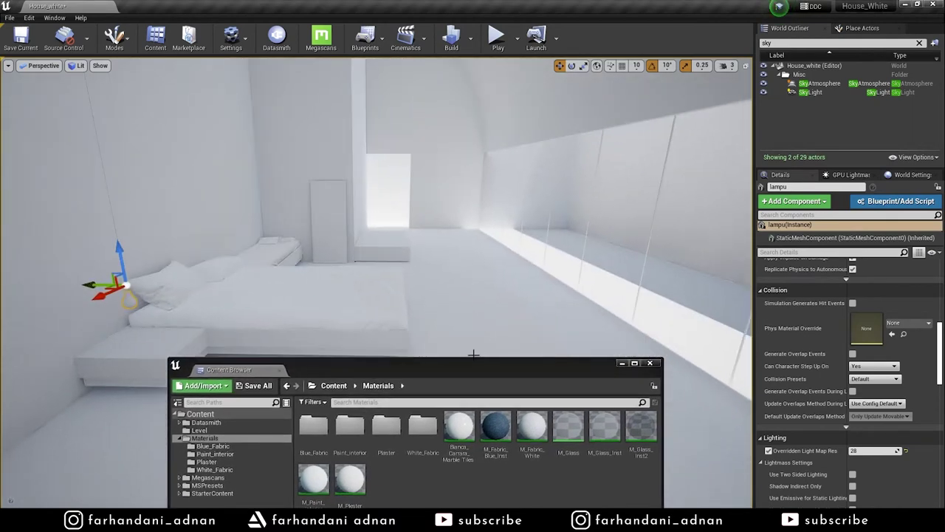
drag(470, 373, 475, 379)
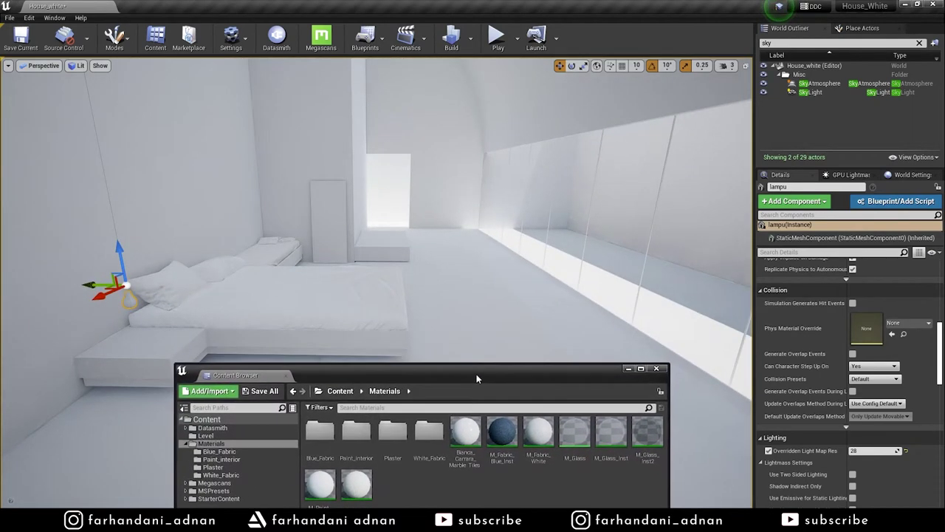
Step: Drop Bianca_Carrara_Marble onto the floor, undoing an accidentally created checker rug
drag(465, 432, 485, 324)
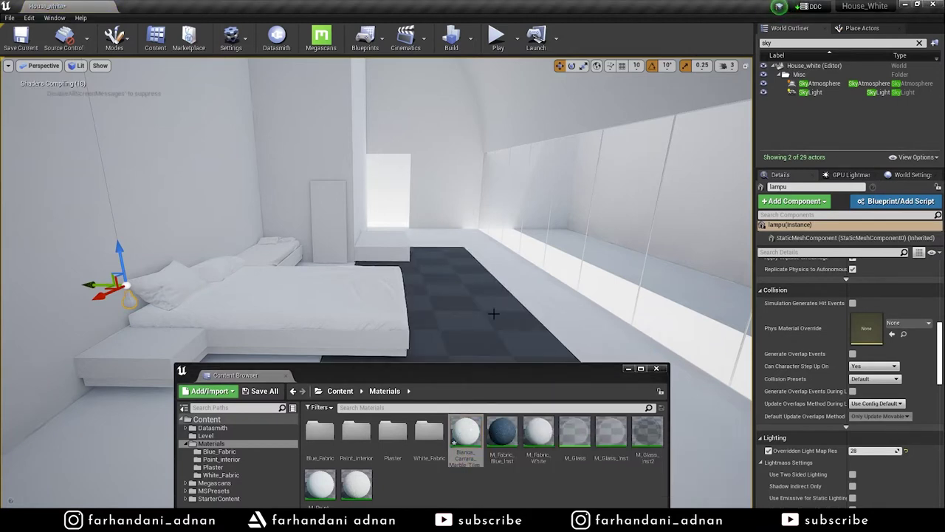
key(ctrl+z)
drag(465, 432, 572, 313)
mouse_move(571, 312)
right_down()
mouse_move(552, 325)
mouse_move(517, 325)
mouse_move(561, 326)
right_up()
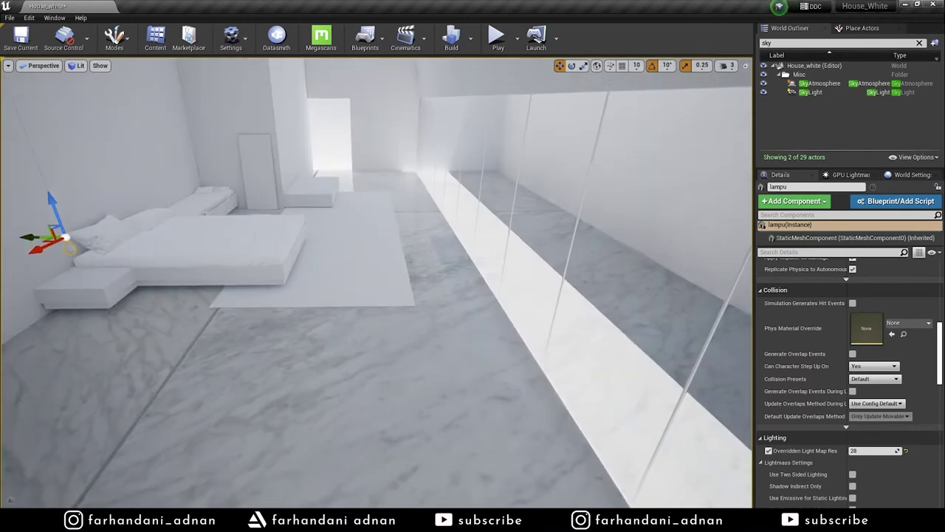
right_drag(561, 325, 539, 326)
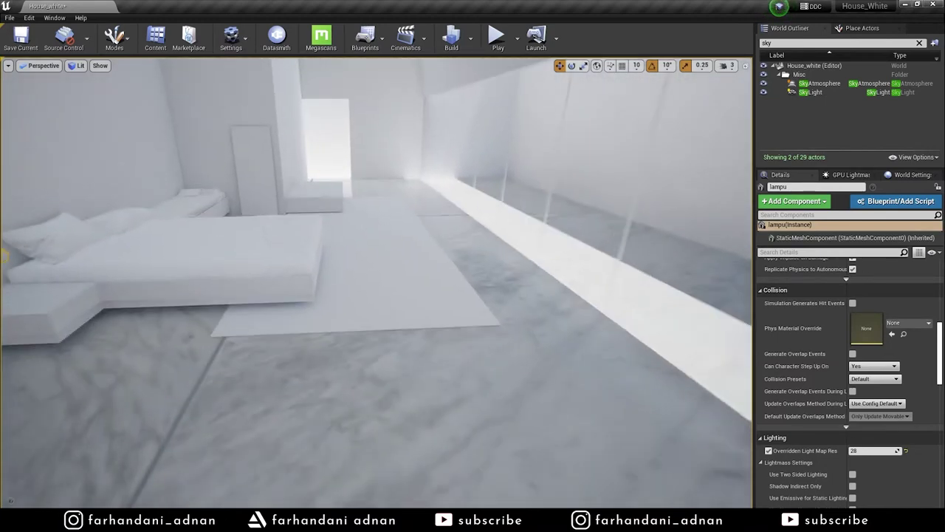
right_drag(539, 326, 557, 323)
scroll(865, 353, up, 3)
scroll(868, 334, up, 5)
scroll(866, 331, up, 2)
scroll(866, 332, up, 2)
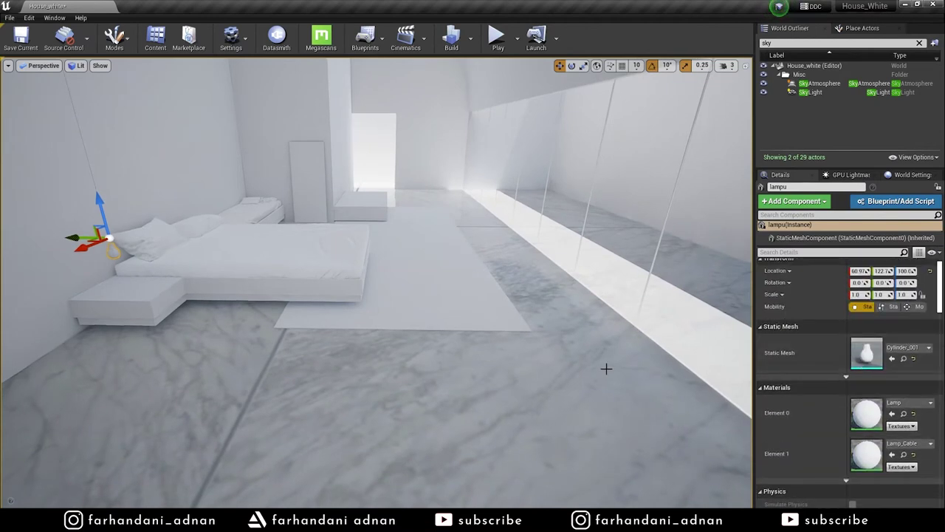
Step: Select the floor and open its Bianca Carrara marble material instance
click(546, 361)
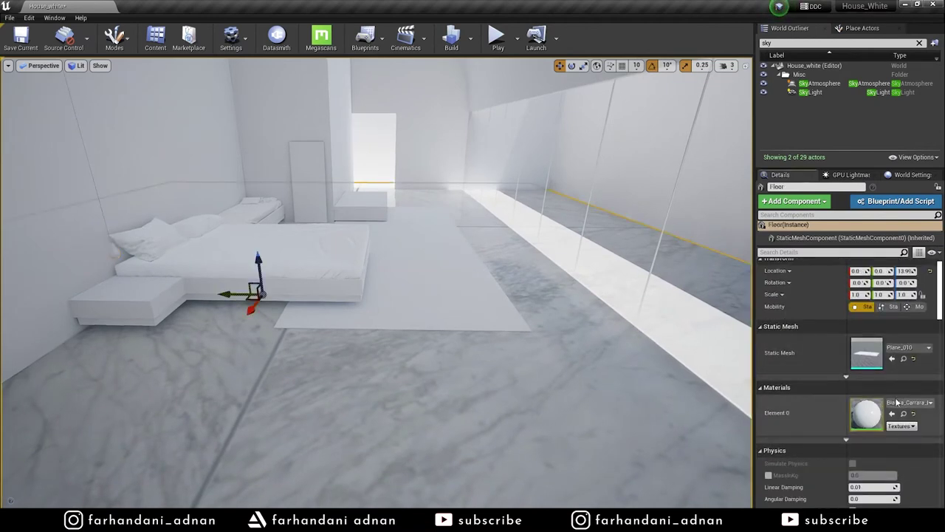
double_click(872, 413)
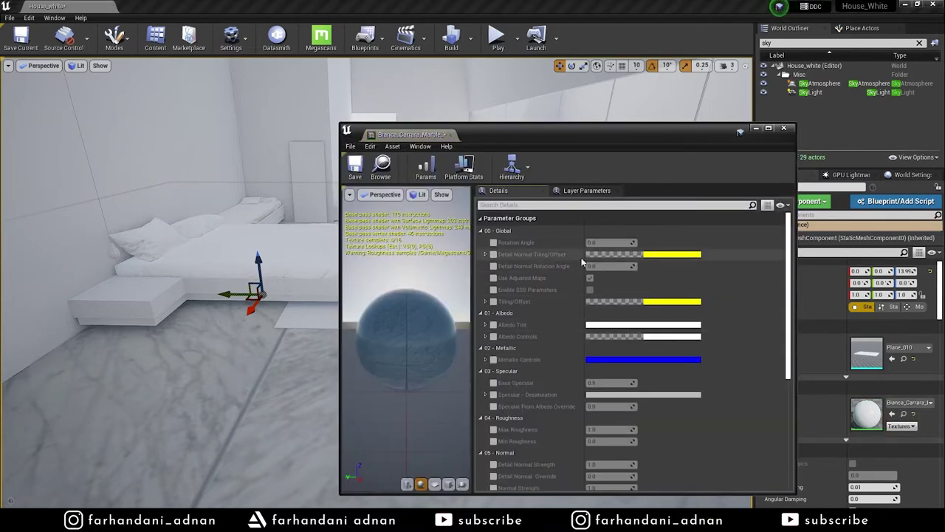
scroll(540, 262, down, 2)
scroll(539, 264, down, 3)
scroll(540, 264, down, 3)
scroll(540, 264, down, 3)
scroll(540, 264, down, 3)
scroll(540, 263, up, 2)
scroll(540, 264, up, 1)
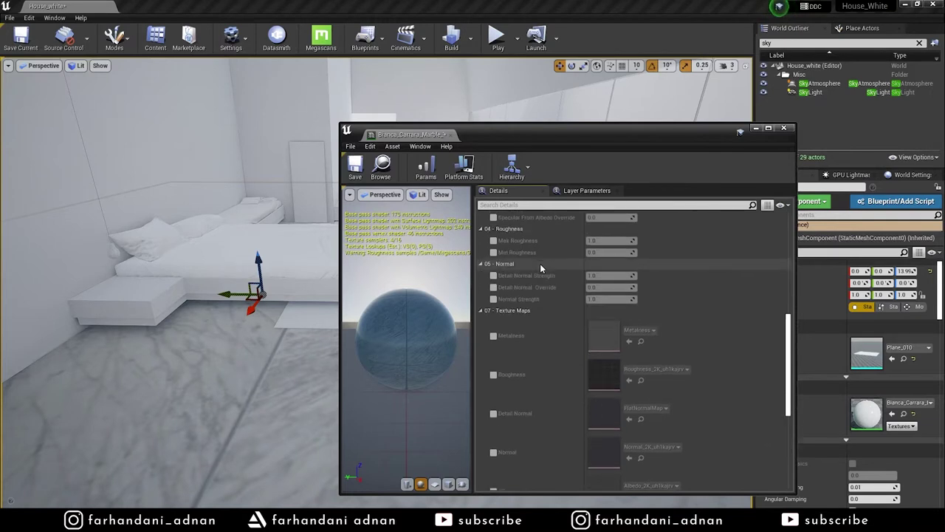
scroll(539, 263, up, 3)
scroll(540, 264, up, 3)
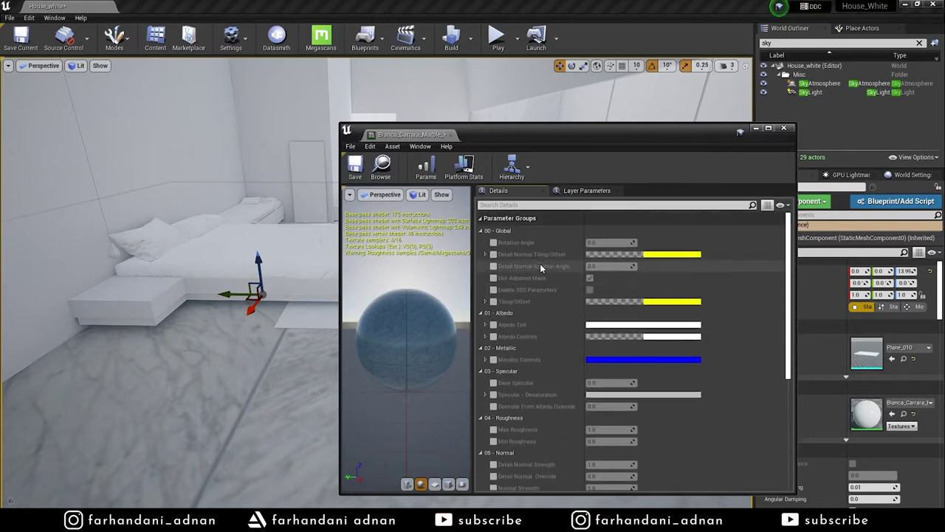
Step: Expand the marble instance's Tiling/Offset parameters and begin editing Tiling X
click(486, 302)
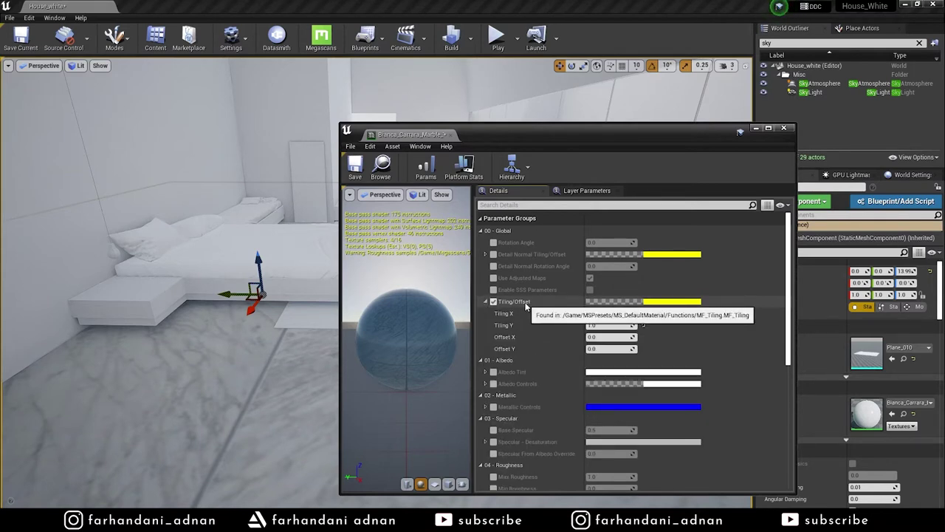
click(594, 313)
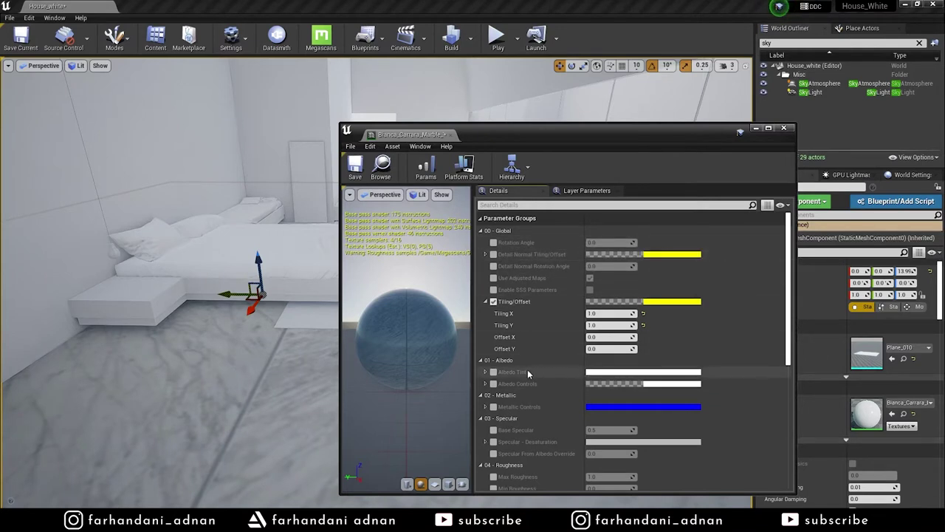
scroll(557, 406, down, 3)
scroll(557, 407, down, 1)
scroll(543, 435, down, 2)
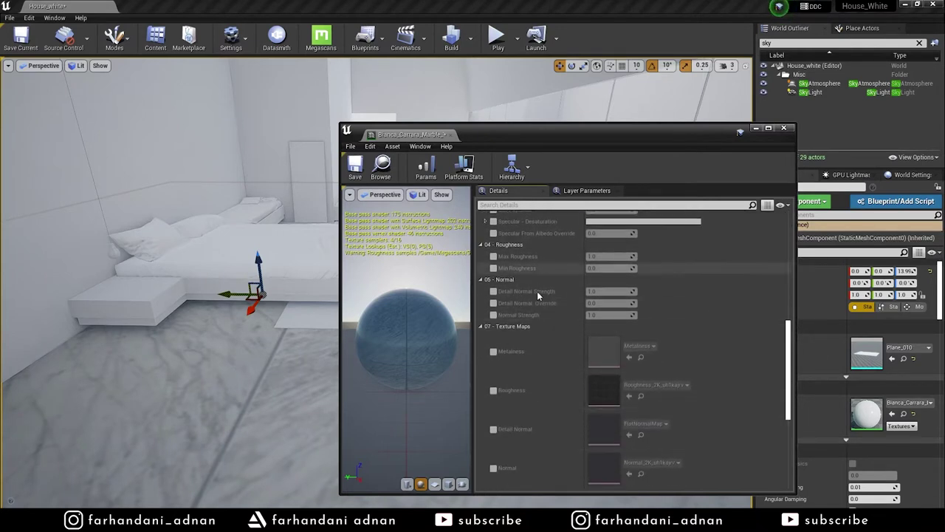
scroll(554, 334, up, 3)
scroll(554, 359, up, 2)
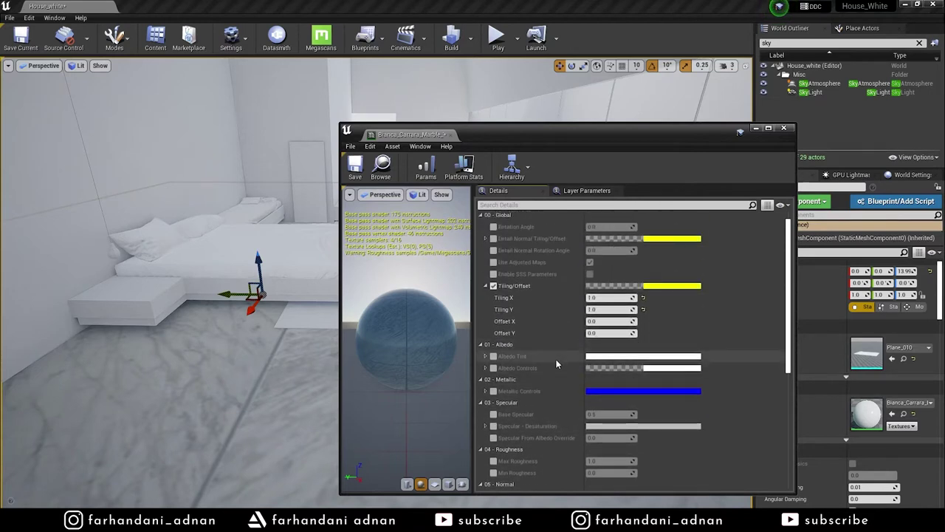
scroll(556, 363, up, 1)
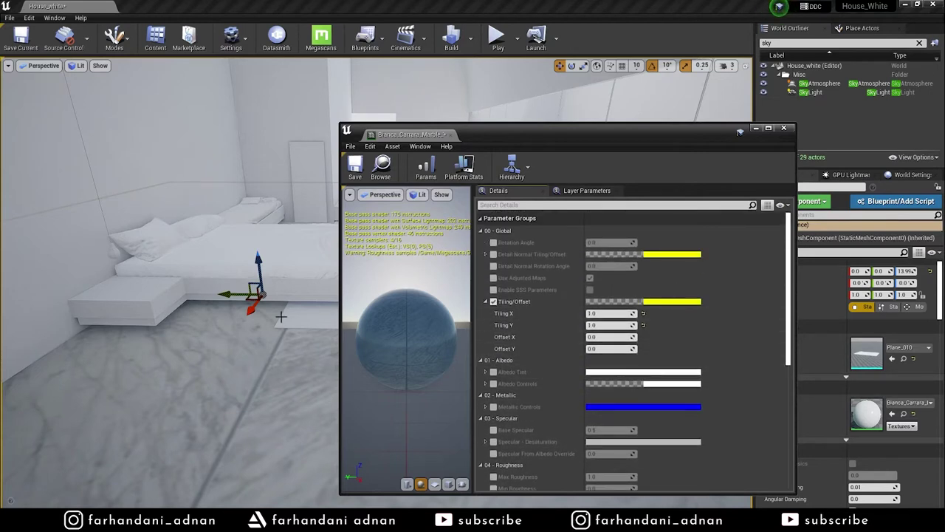
Step: Set the marble tiling to 10 × 10, then reduce both X and Y to 5
drag(524, 135, 661, 104)
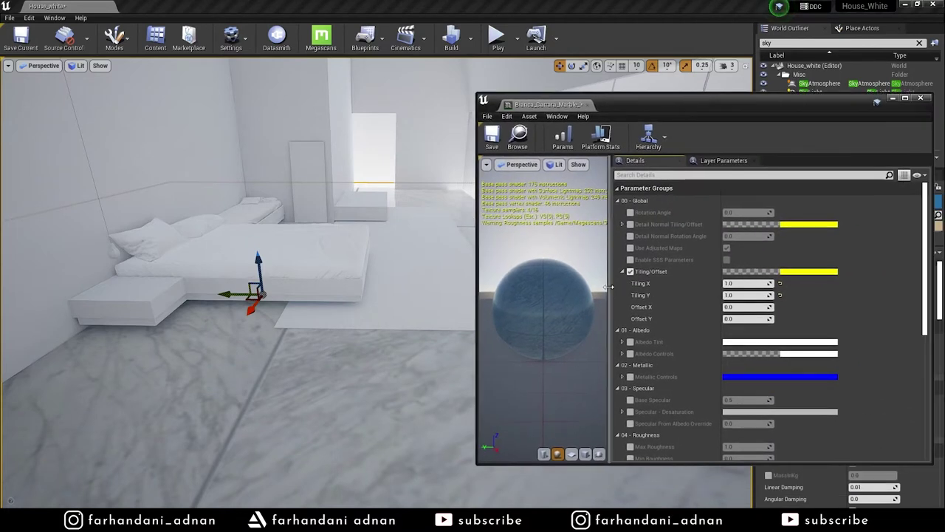
drag(609, 287, 558, 287)
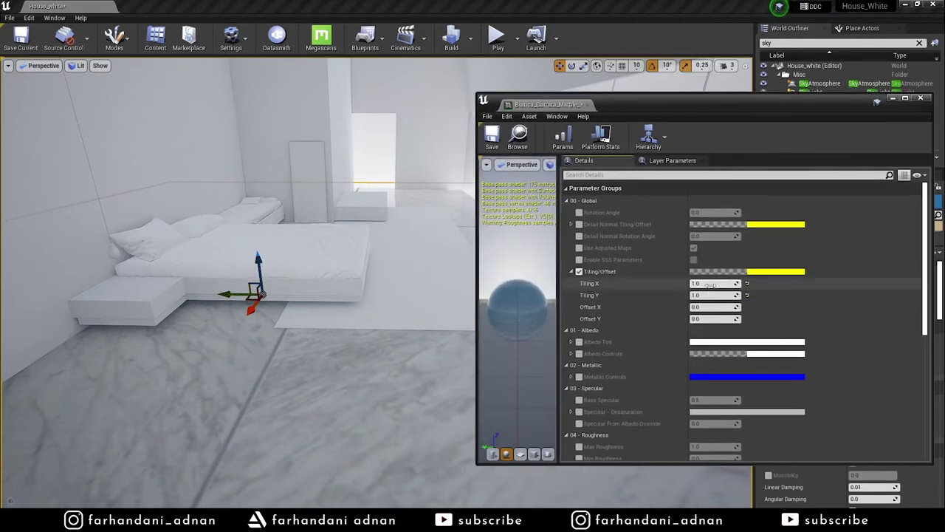
text(0)
key(Return)
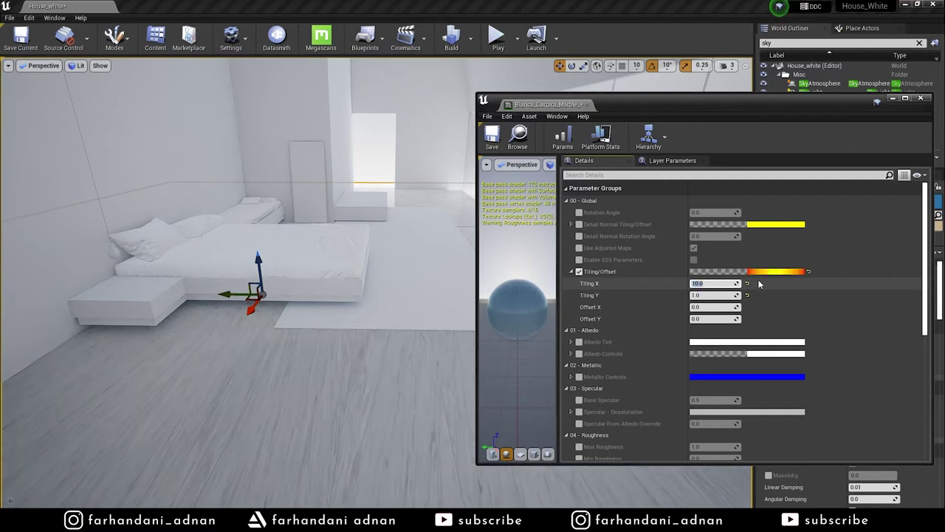
click(715, 295)
text(0)
key(Return)
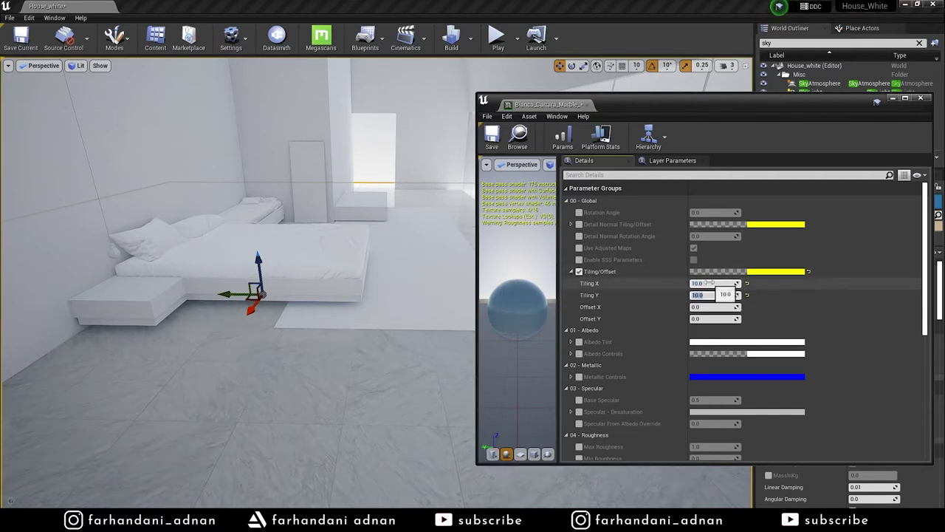
text(5)
key(Return)
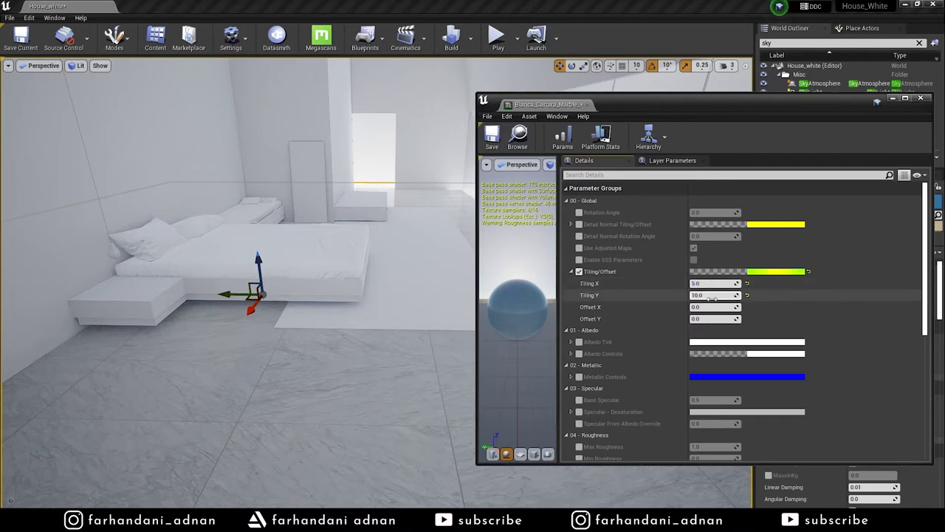
text(5)
key(Return)
drag(320, 321, 321, 320)
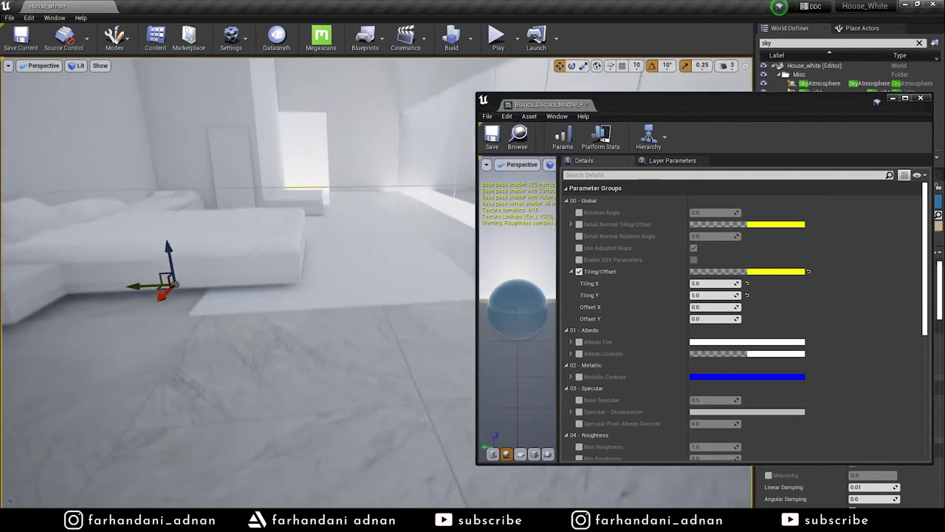
Step: Save the marble material and fly around the bed to inspect the 5 × 5 floor
click(492, 135)
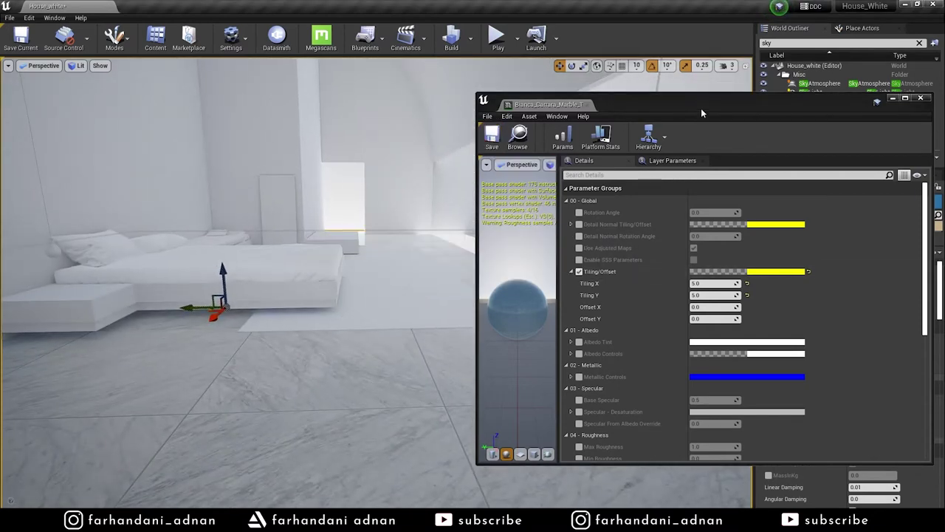
click(893, 98)
drag(369, 295, 369, 295)
right_drag(377, 281, 377, 281)
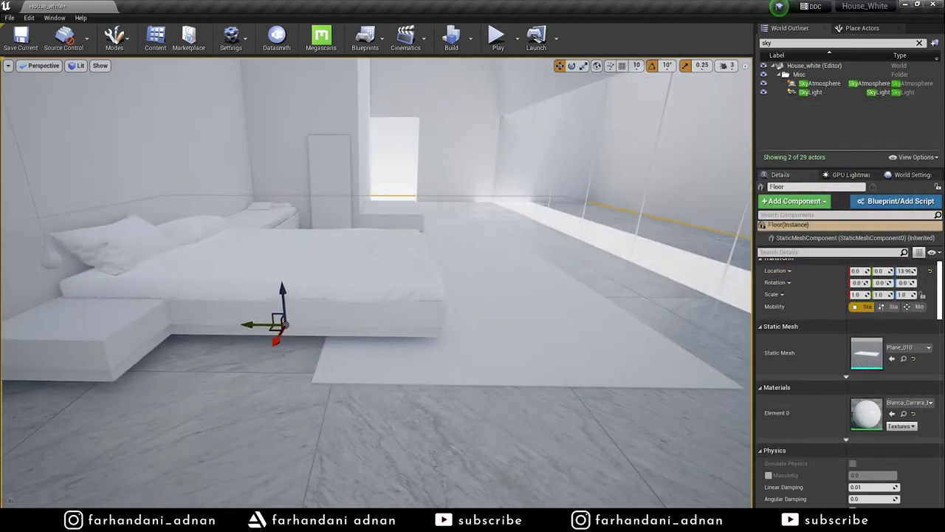
right_drag(281, 332, 281, 332)
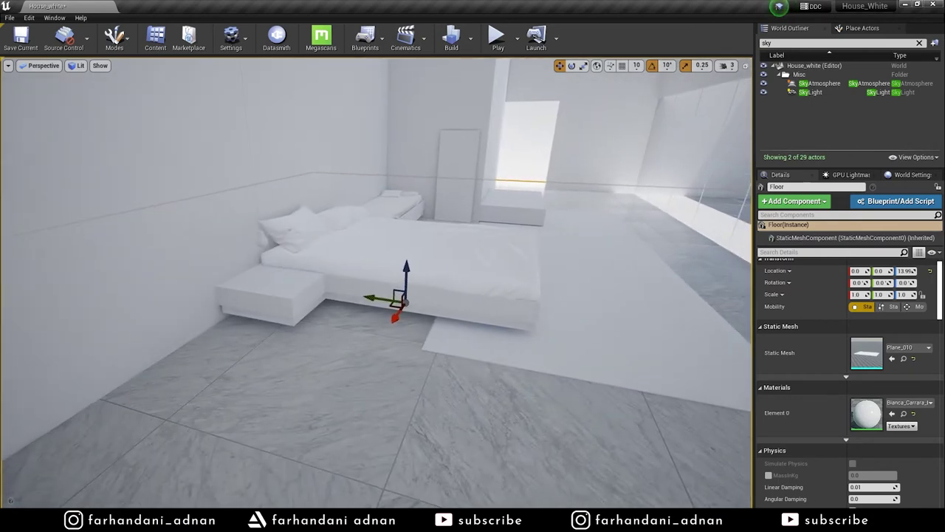
Step: Drag the marble's Offset X to about 0.114, then save and close the instance
double_click(867, 413)
scroll(707, 277, down, 3)
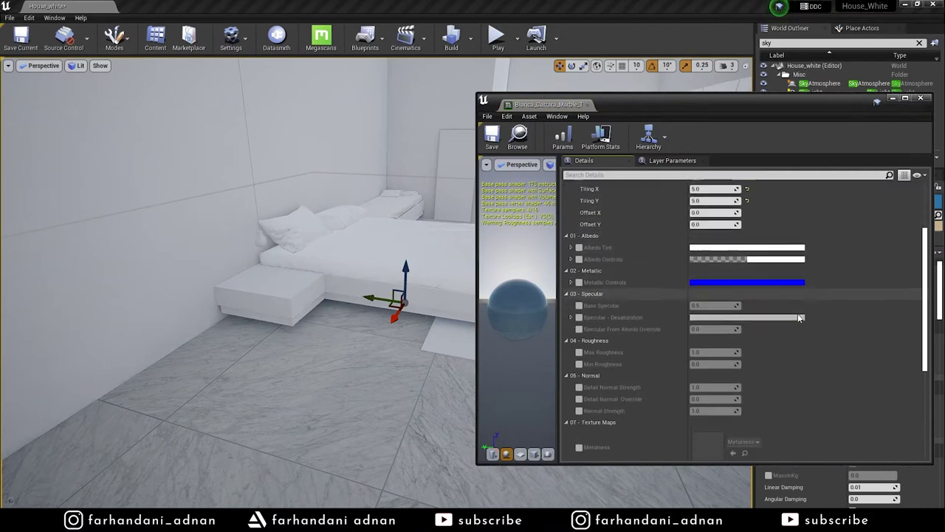
scroll(706, 289, up, 3)
drag(705, 306, 728, 307)
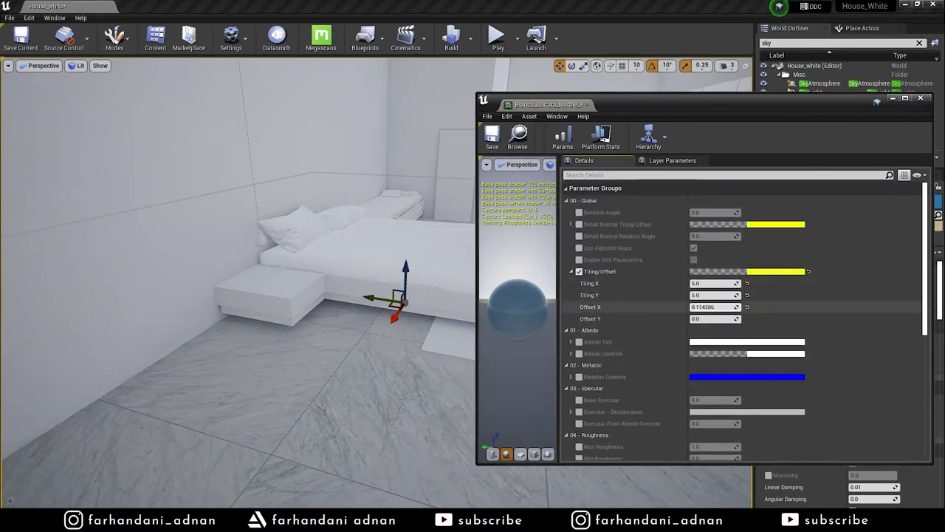
click(492, 137)
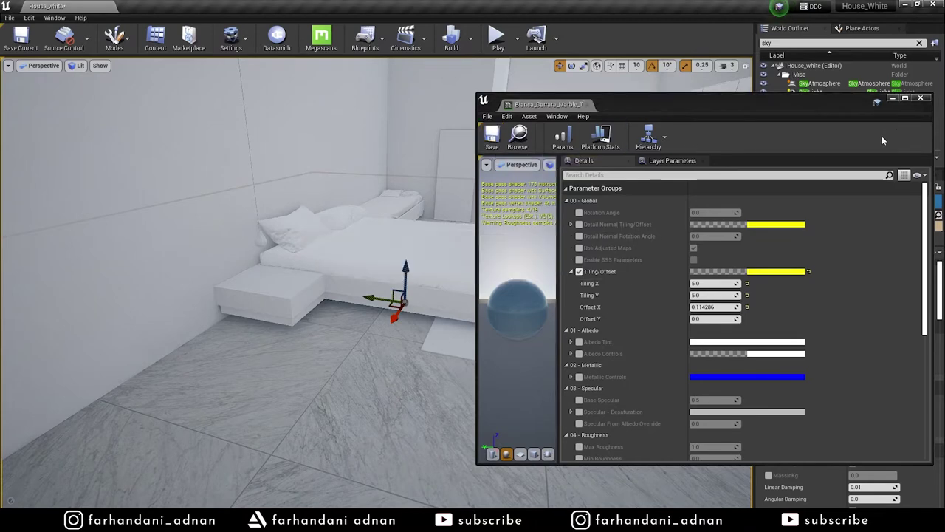
click(919, 102)
right_drag(435, 241, 303, 155)
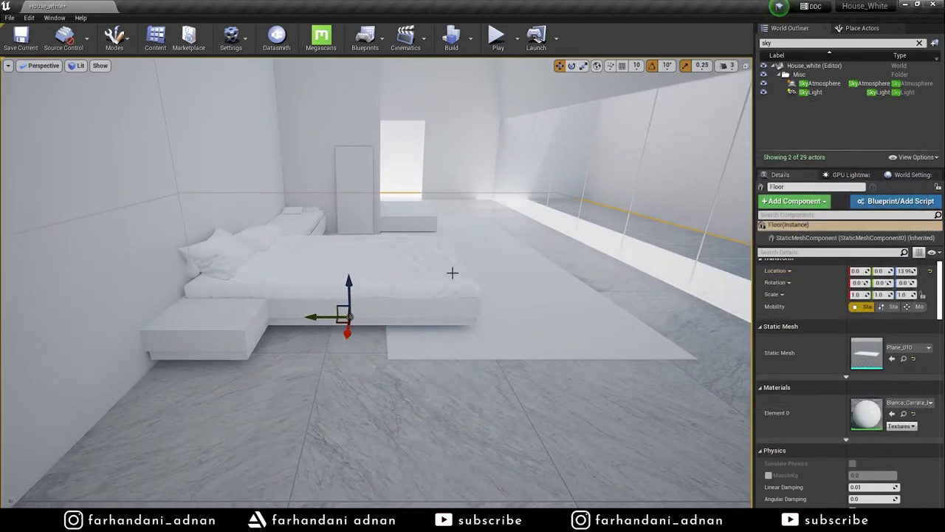
Step: Apply M_Fabric_White to the rug and save the level
right_drag(455, 274, 435, 281)
click(155, 37)
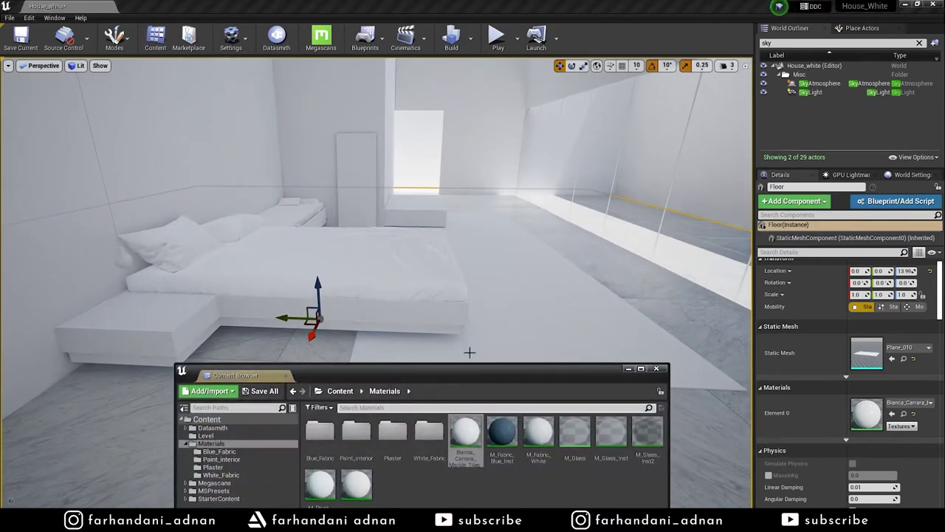
drag(473, 373, 482, 385)
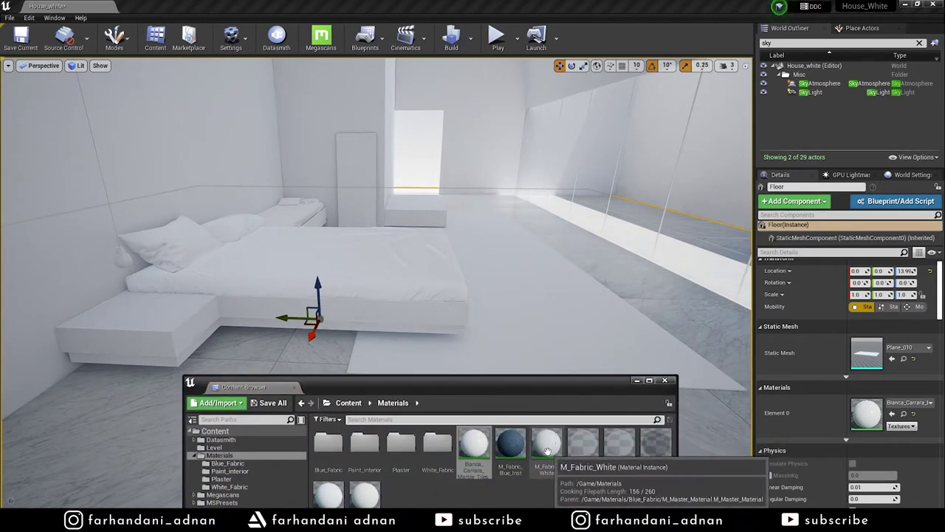
drag(548, 451, 533, 348)
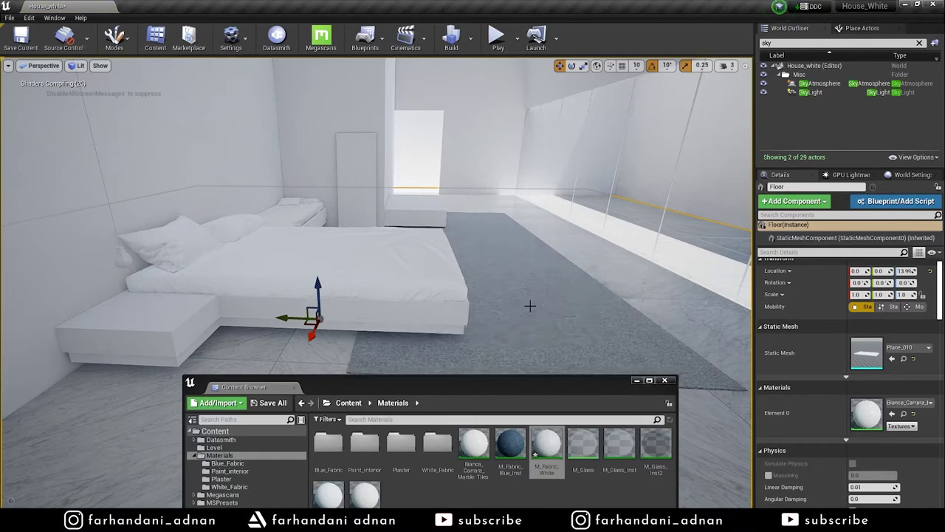
drag(527, 302, 546, 251)
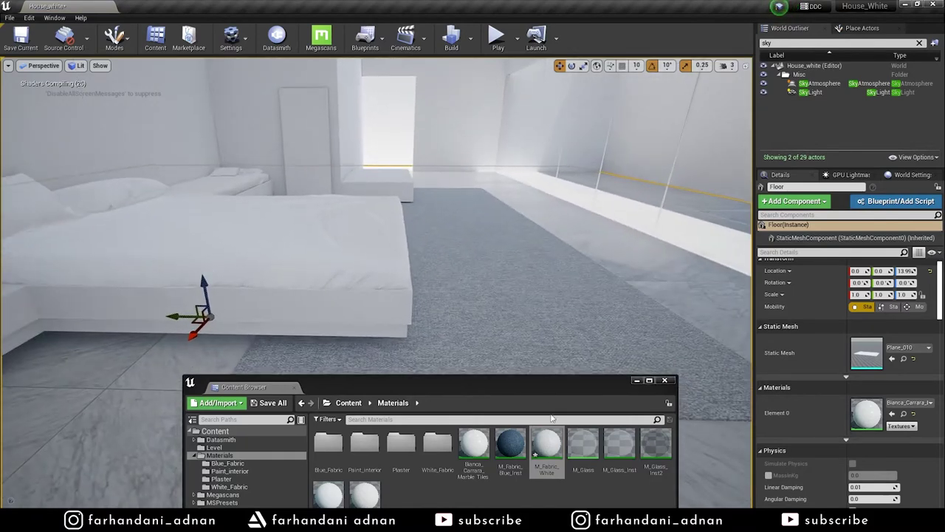
key(ctrl+s)
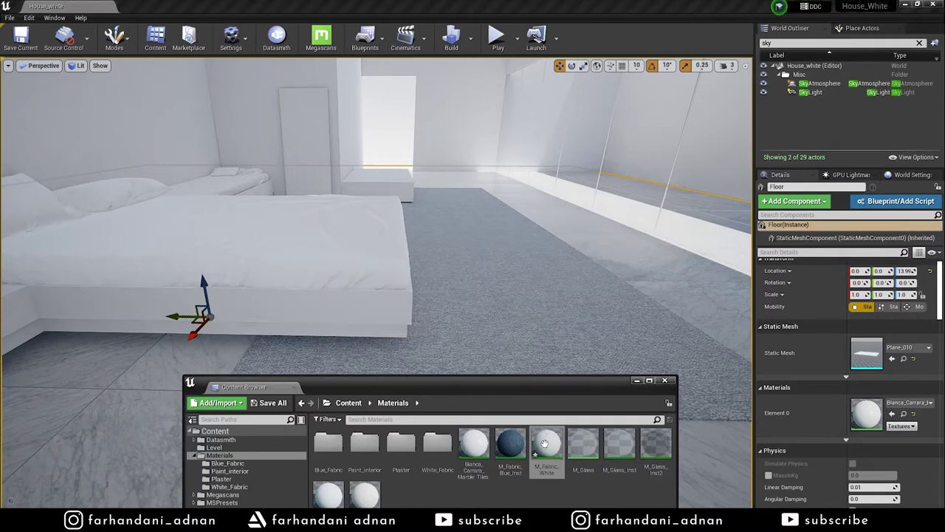
Step: Set M_Fabric_White's Tiling R and G to 2.0, then save and close it
double_click(547, 442)
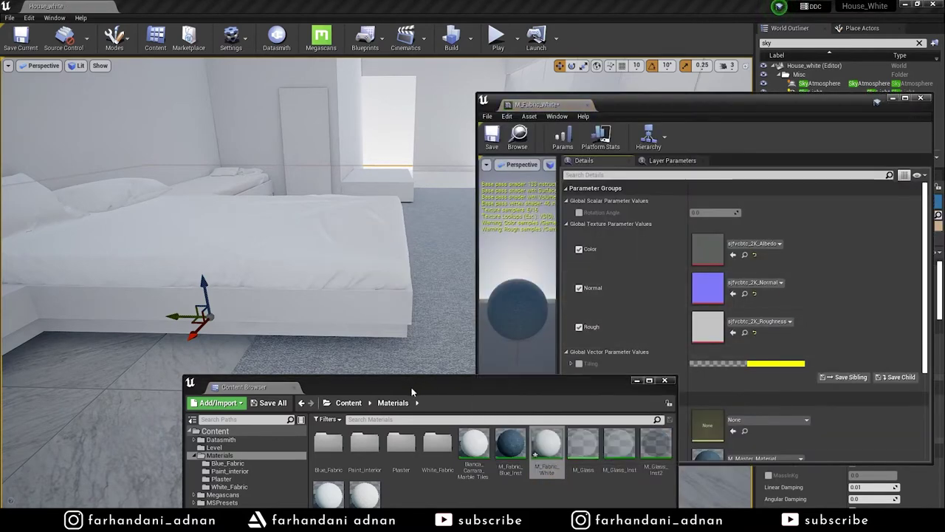
click(642, 358)
click(567, 223)
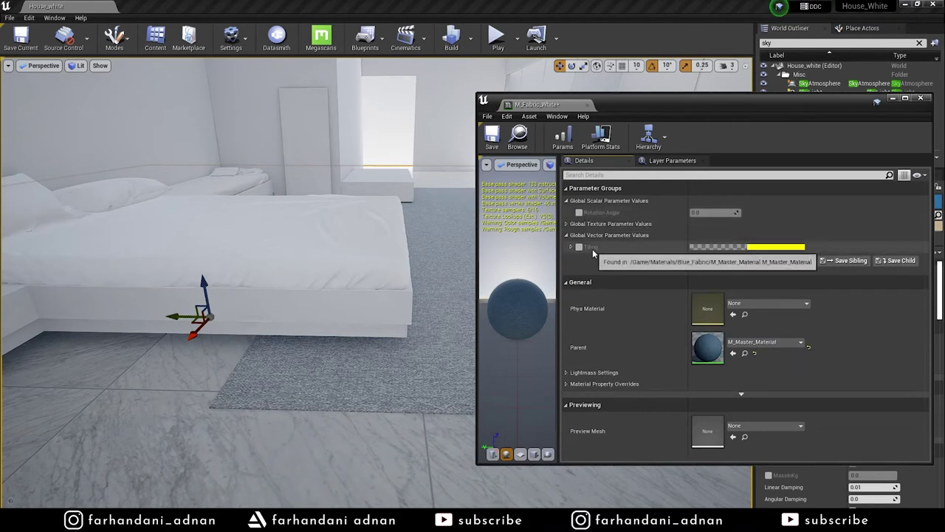
click(571, 248)
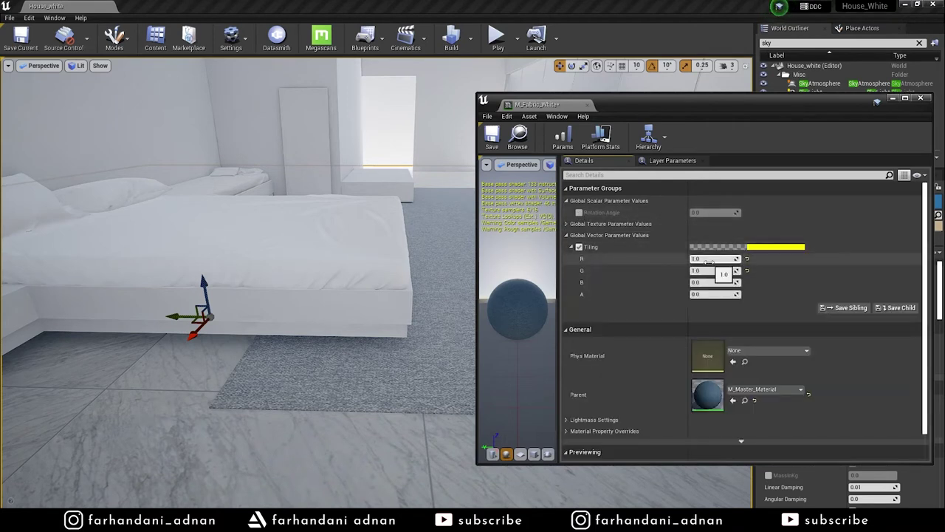
text(2)
key(Return)
click(718, 270)
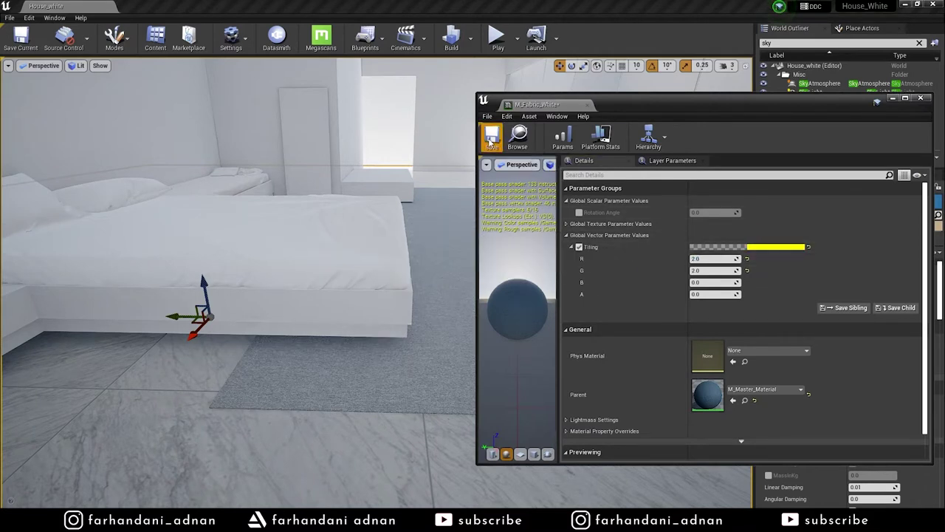
click(489, 139)
click(920, 97)
key(s)
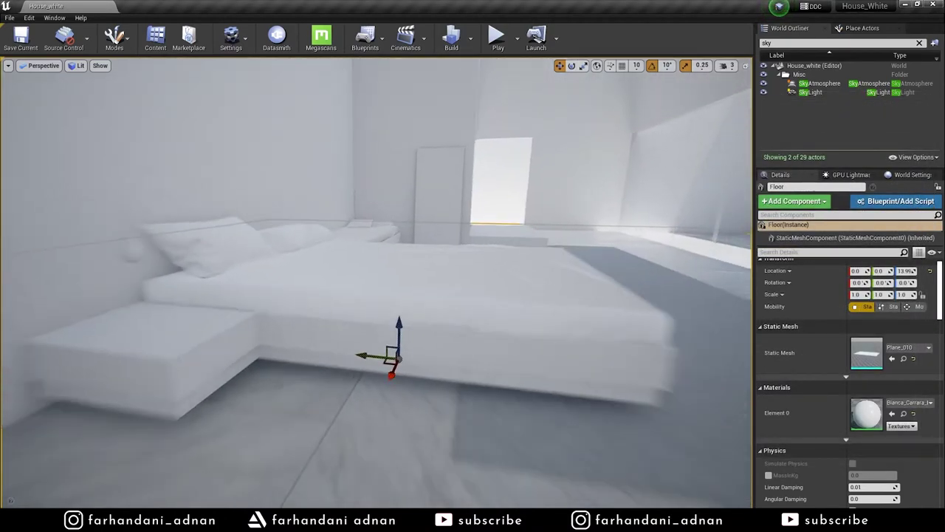
Step: Try the blue fabric on the bed cover, then switch it to M_Fabric_White
key(s)
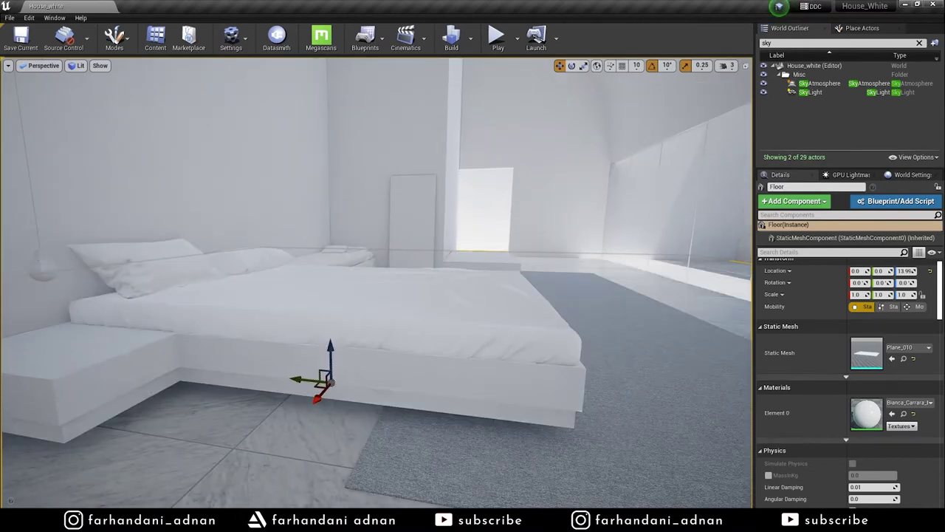
click(466, 283)
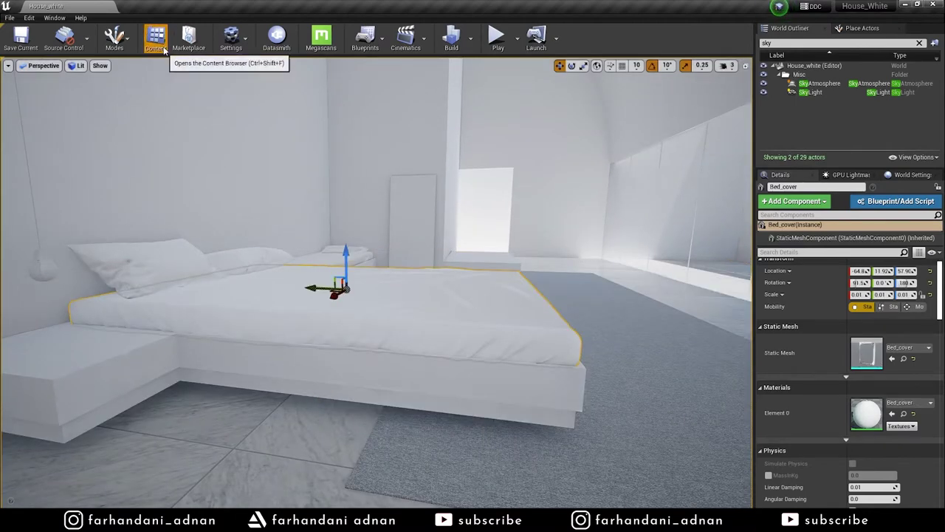
click(155, 39)
drag(510, 444, 525, 308)
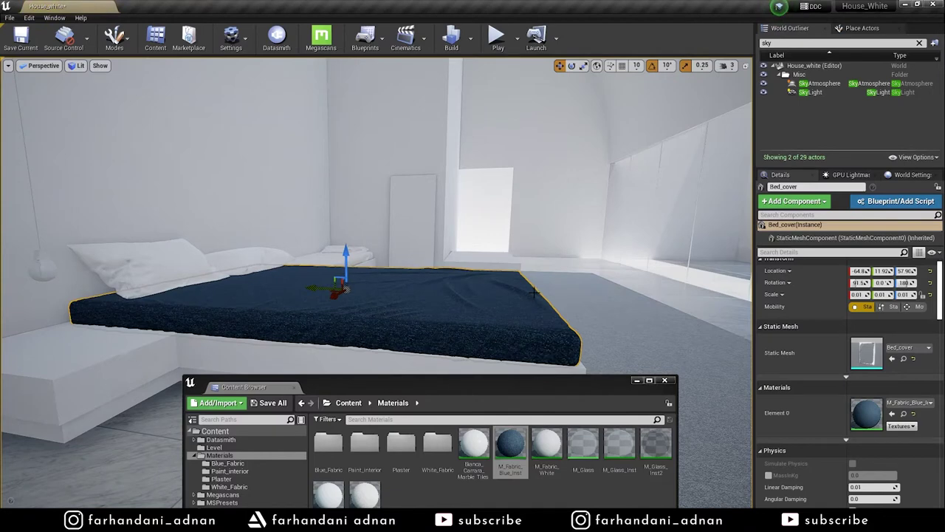
drag(547, 443, 486, 334)
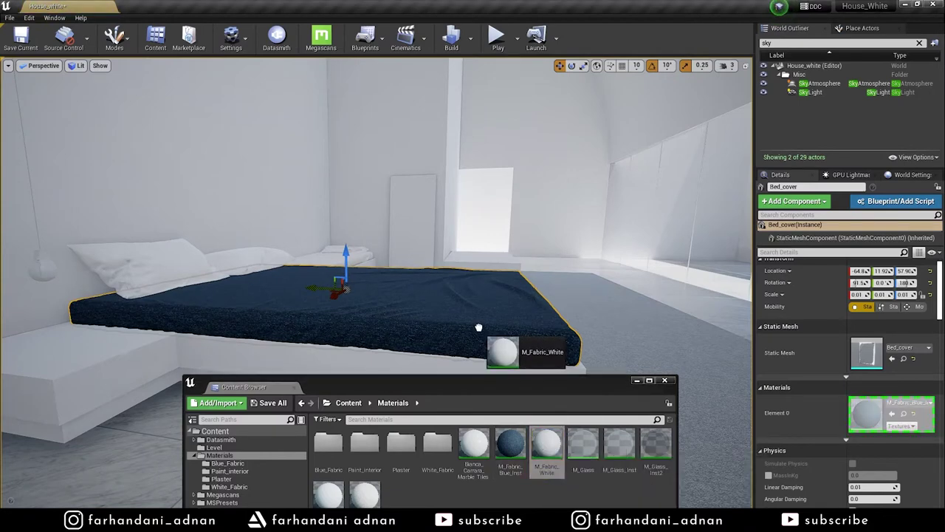
scroll(620, 313, down, 3)
right_drag(620, 313, 631, 440)
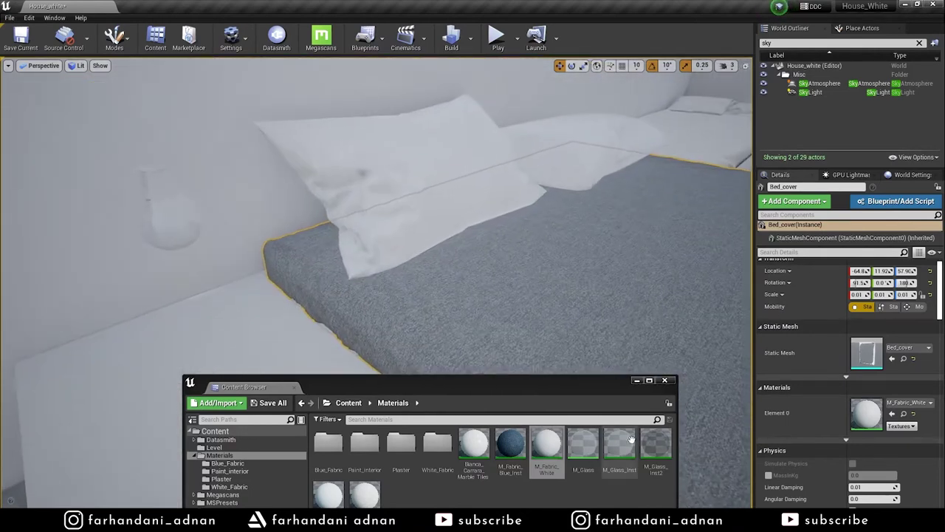
Step: Dress the pillows in M_Fabric_White and reapply M_Fabric_White to the bed cover
drag(510, 443, 488, 244)
mouse_move(487, 244)
right_down()
mouse_move(517, 221)
mouse_move(573, 282)
right_up()
mouse_move(547, 443)
mouse_down()
mouse_move(446, 248)
mouse_move(460, 212)
mouse_up()
mouse_move(460, 212)
right_down()
mouse_move(473, 244)
mouse_move(517, 222)
right_up()
drag(547, 444, 551, 269)
mouse_move(550, 270)
right_down()
mouse_move(517, 281)
mouse_move(681, 373)
right_up()
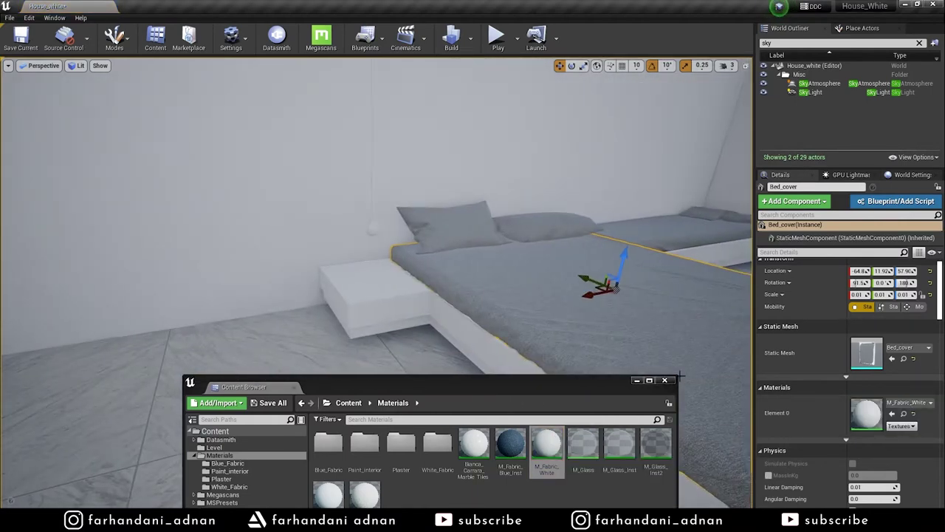
right_drag(533, 237, 443, 251)
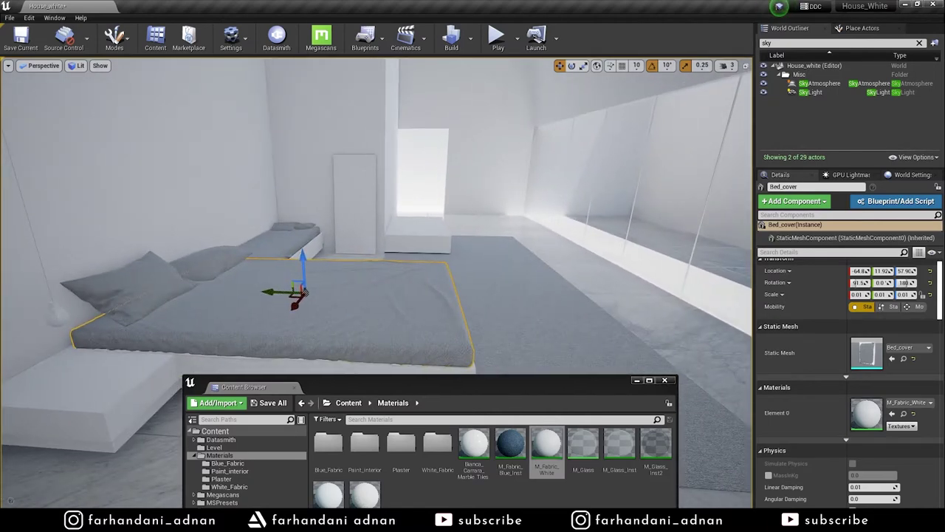
drag(515, 390, 547, 324)
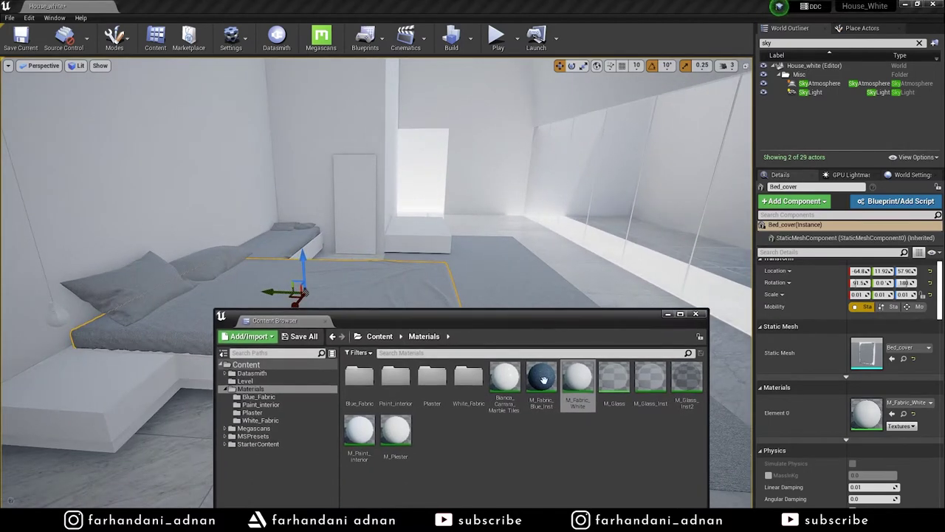
Step: Apply M_Paint_interior to the side wall, back wall and curved wall
right_drag(493, 299, 517, 281)
mouse_move(500, 322)
mouse_down()
mouse_move(519, 336)
mouse_move(507, 333)
mouse_up()
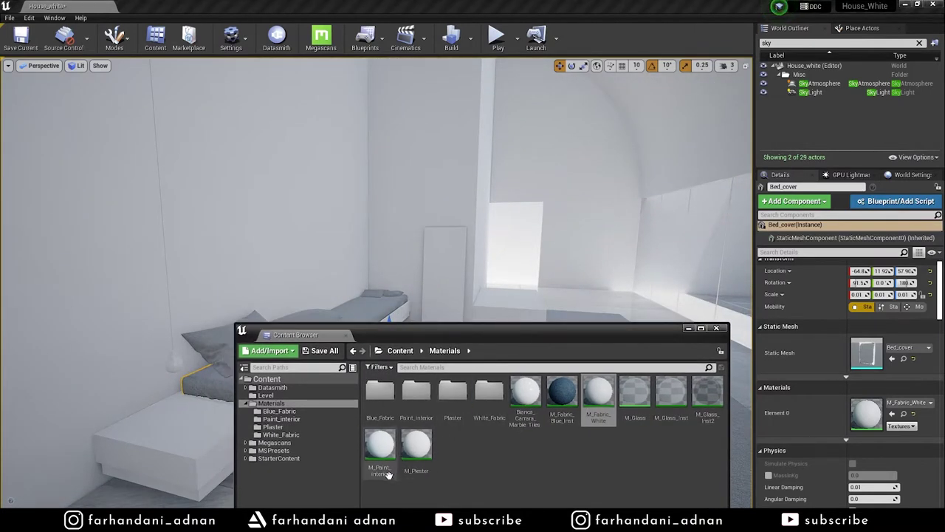
click(373, 446)
drag(373, 446, 231, 206)
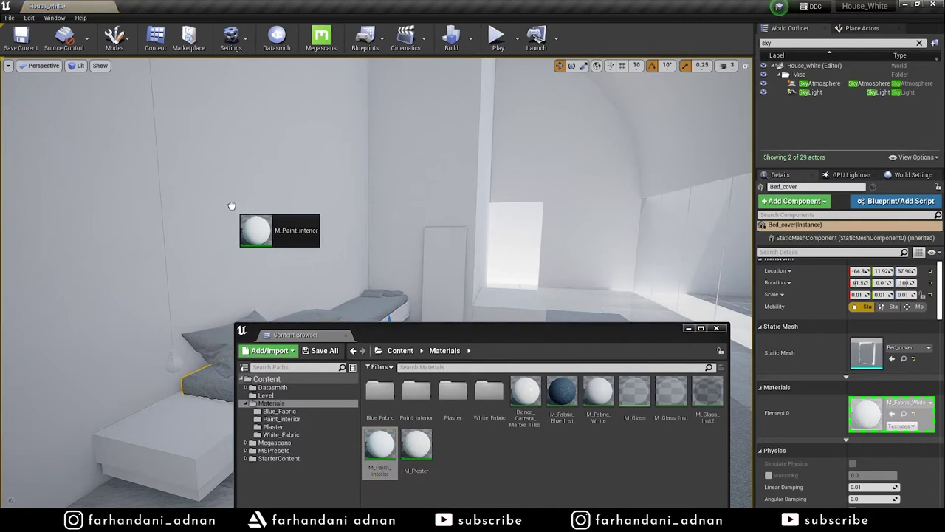
drag(379, 443, 411, 213)
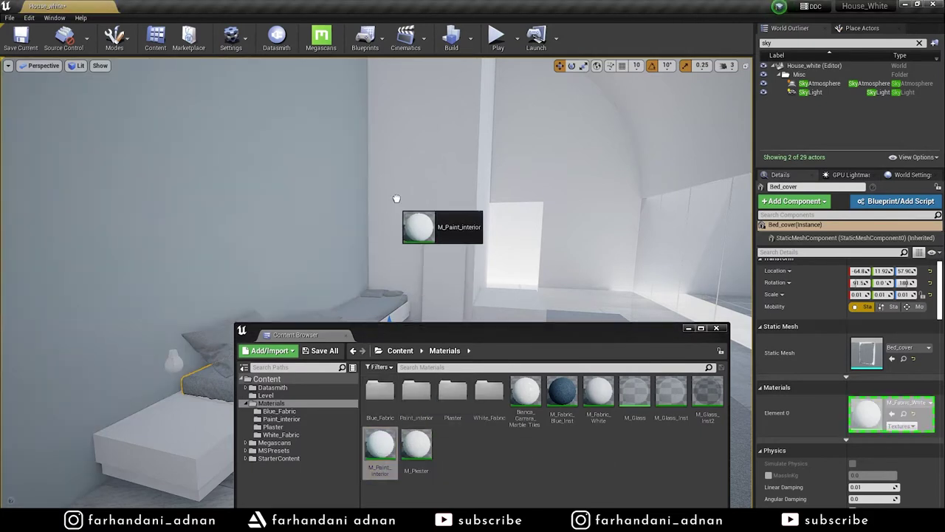
drag(416, 443, 545, 178)
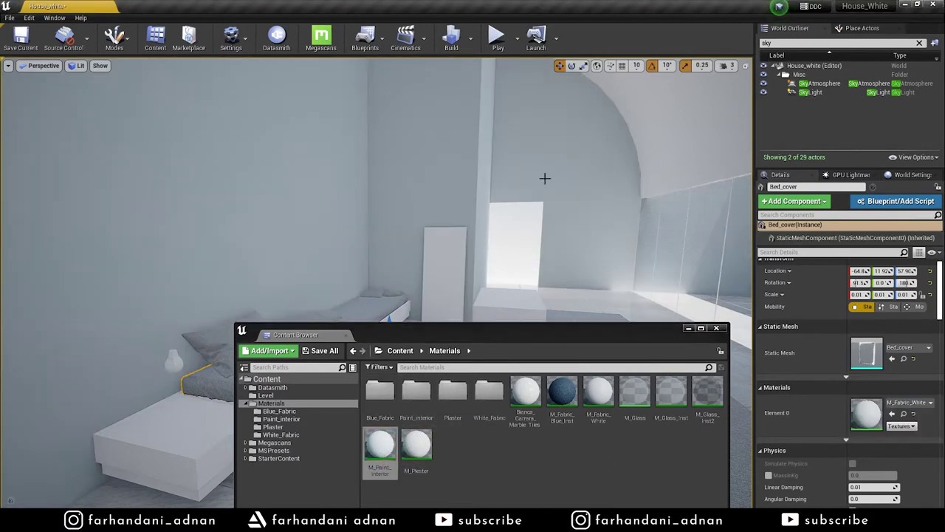
Step: Paint the curved ceiling with M_Paint_interior and put the plaster material on the left wall
right_drag(554, 280, 627, 251)
drag(389, 447, 554, 221)
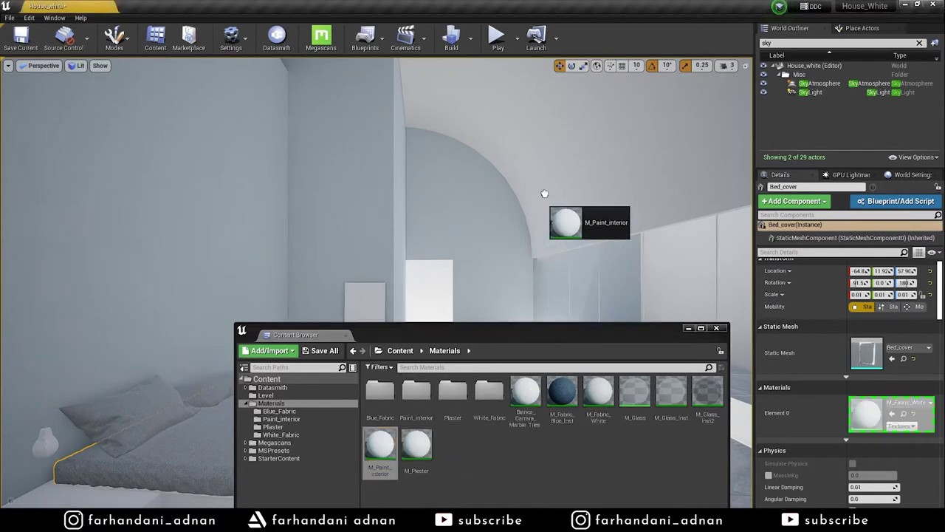
mouse_move(551, 257)
right_down()
mouse_move(518, 251)
mouse_move(495, 291)
right_up()
right_drag(684, 255, 488, 343)
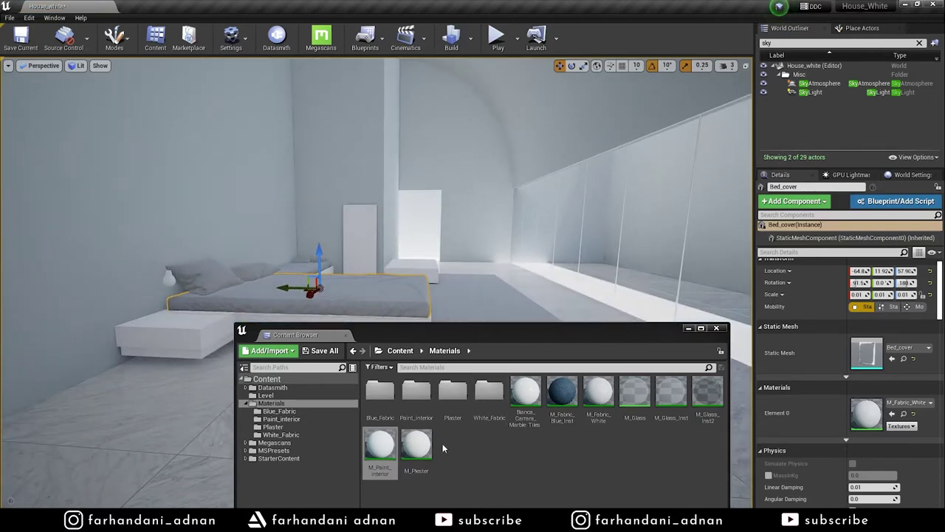
drag(416, 443, 256, 186)
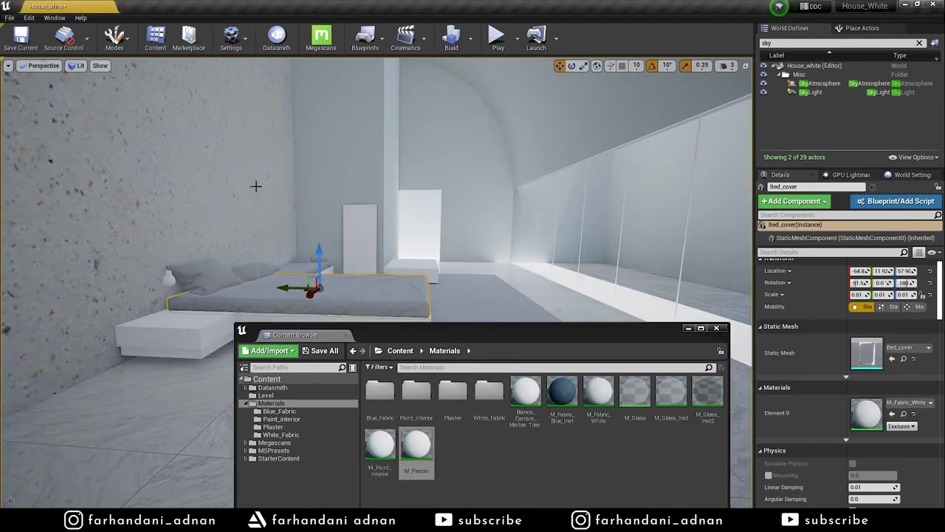
Step: Enable Tiling on M_Plester with R and G at 10.0, then save and close it
right_drag(256, 186, 214, 194)
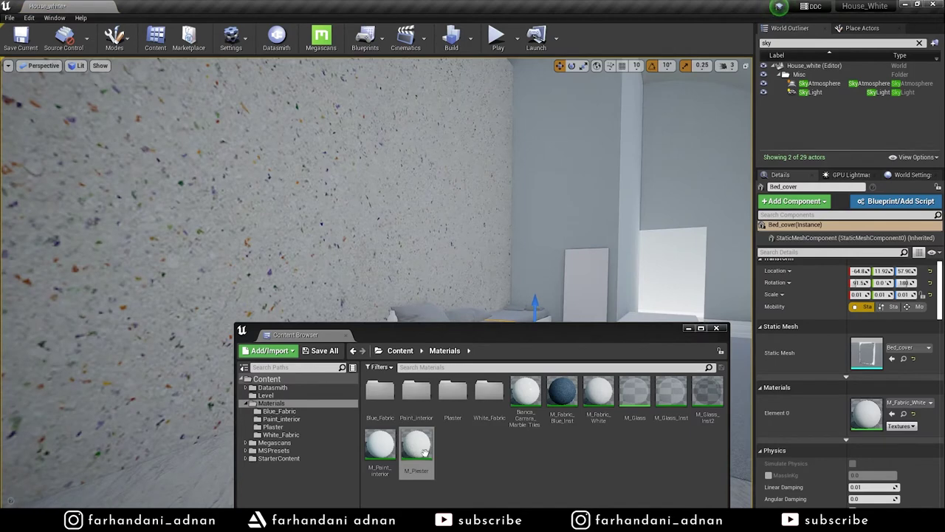
double_click(425, 451)
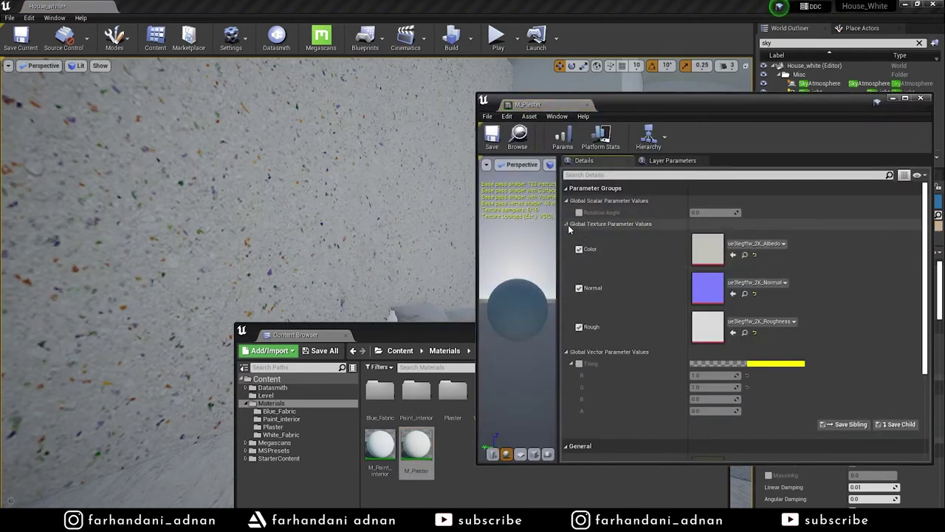
click(566, 224)
click(579, 246)
click(706, 258)
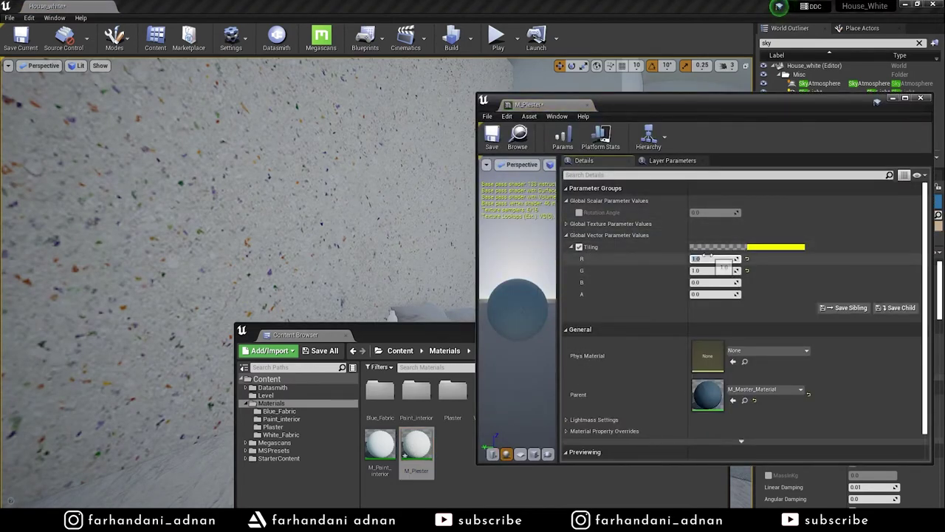
text(10)
click(707, 270)
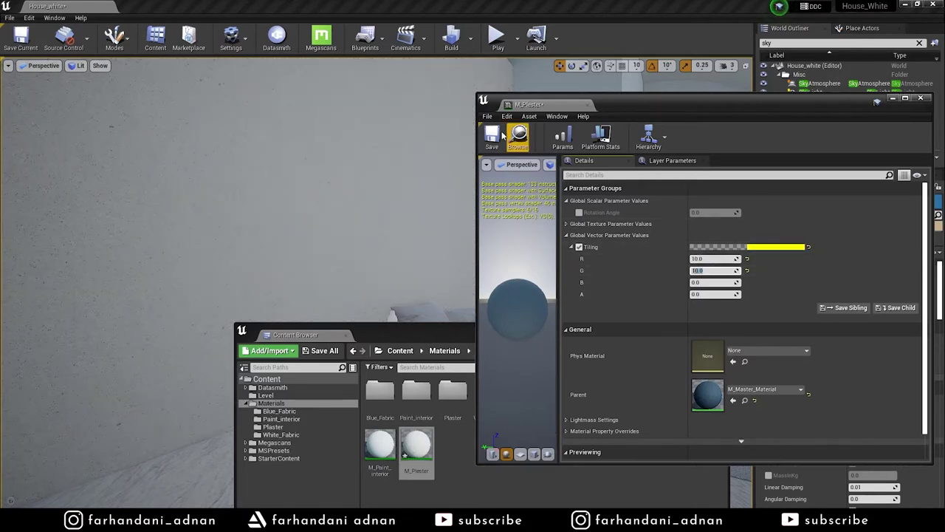
click(469, 150)
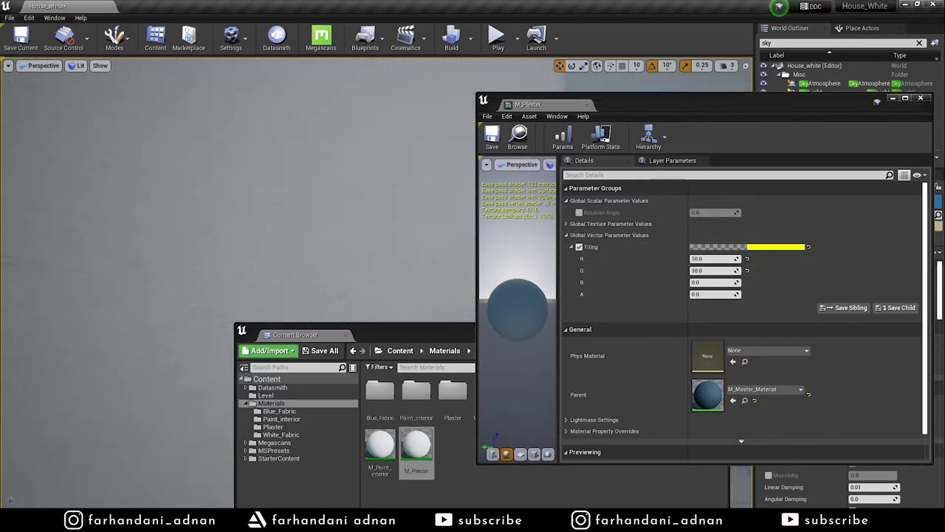
click(920, 98)
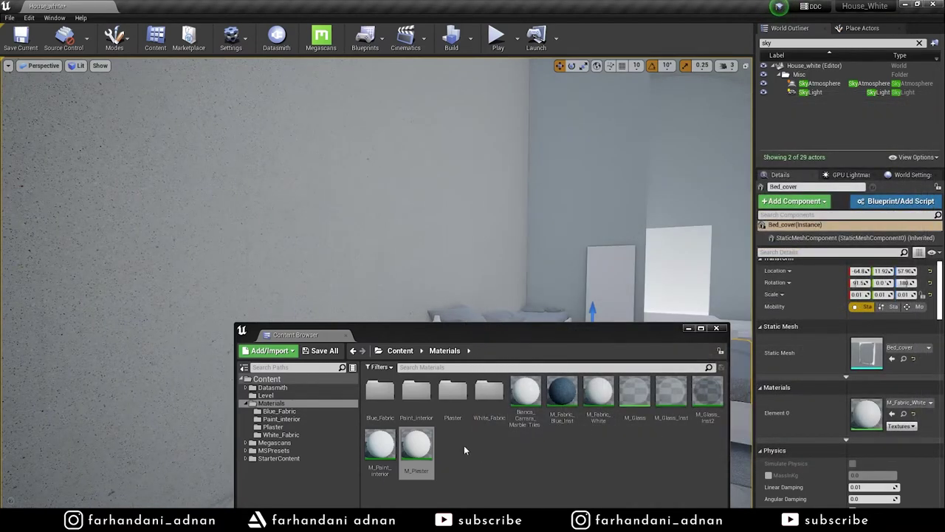
Step: Look around the room to check the finer speckles on the plaster wall
mouse_move(484, 438)
mouse_down()
mouse_move(643, 197)
mouse_move(569, 296)
mouse_up()
scroll(619, 216, down, 3)
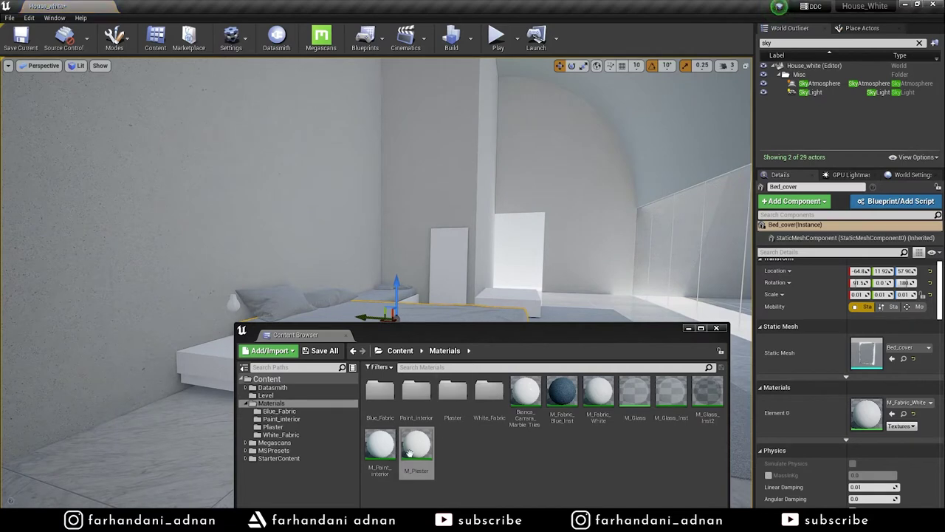
drag(647, 156, 597, 201)
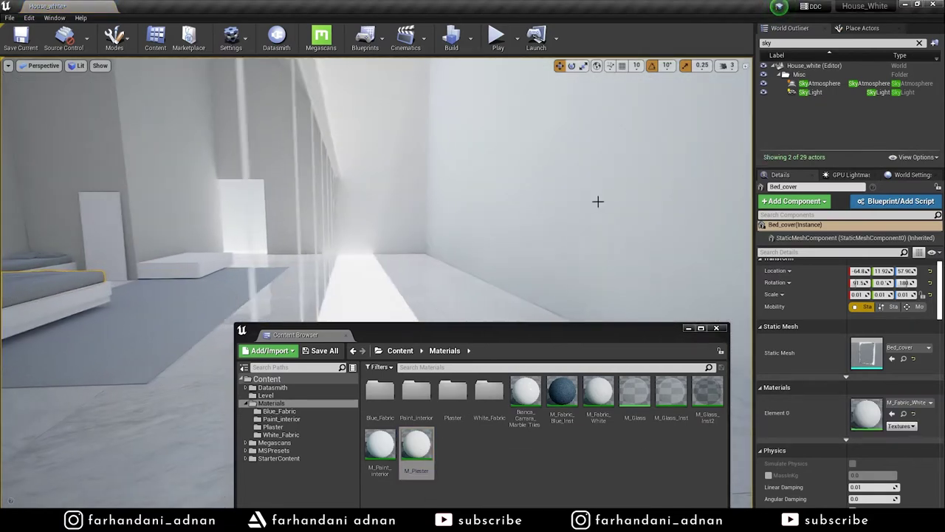
drag(416, 444, 608, 249)
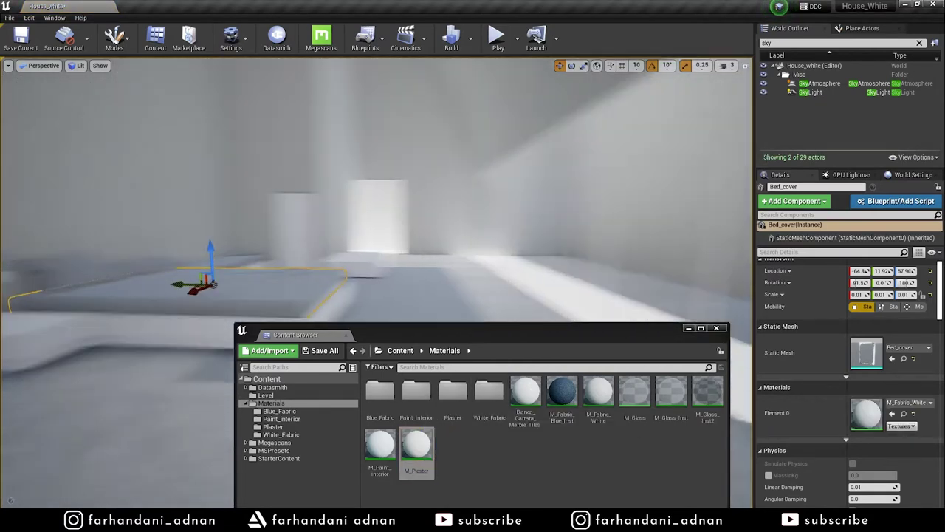
drag(416, 443, 332, 244)
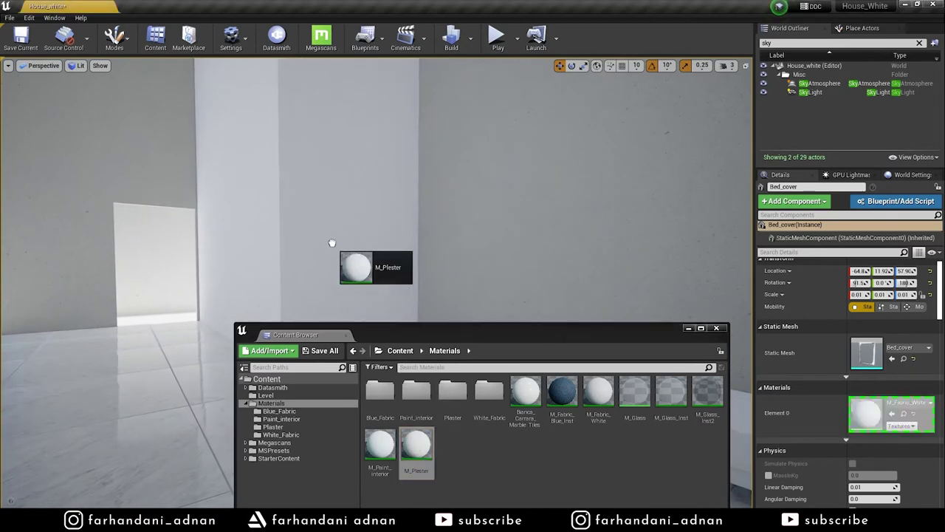
Step: Fly around the bedroom viewing the bed, rug and glass wall, then select the bed frame
click(697, 329)
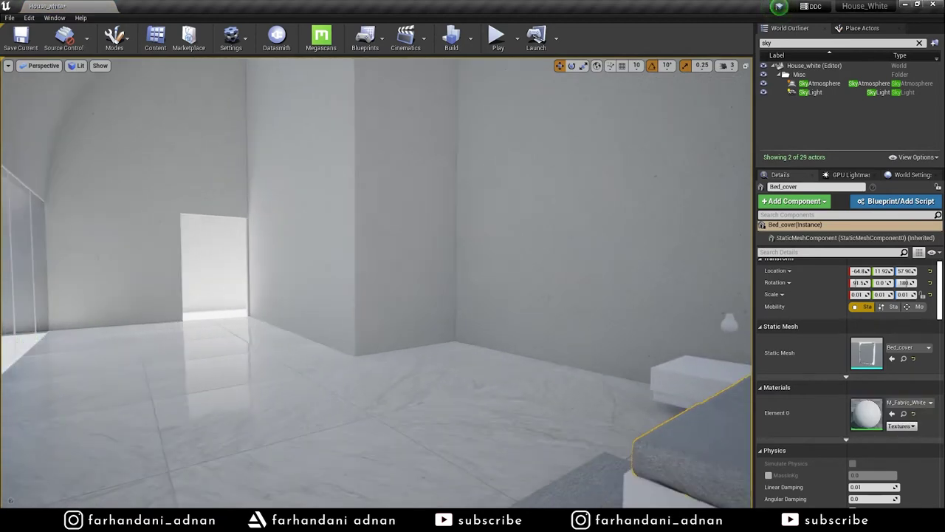
key(f)
right_drag(377, 281, 377, 280)
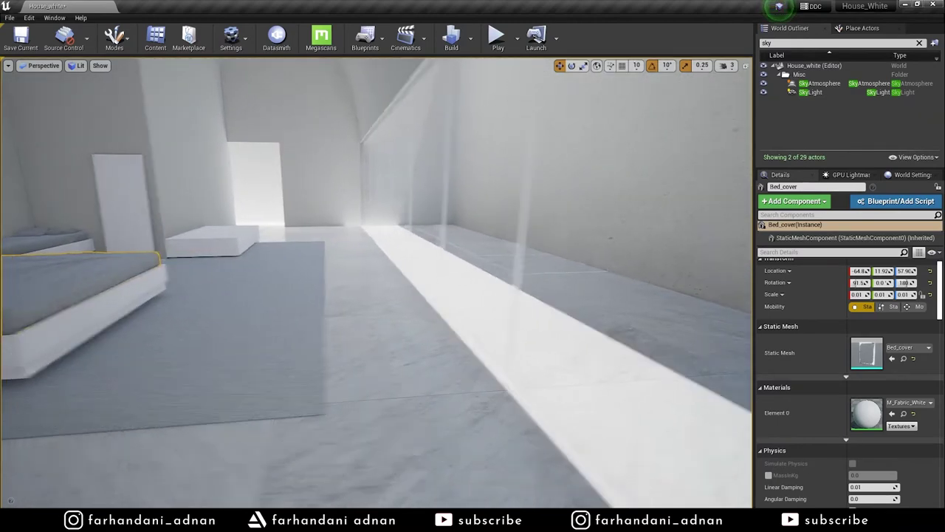
right_drag(533, 306, 533, 305)
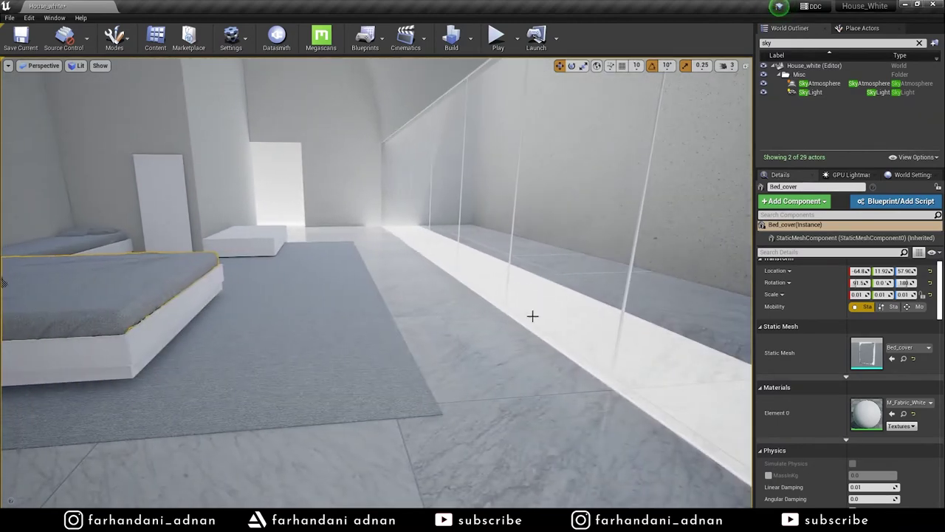
right_drag(541, 354, 541, 354)
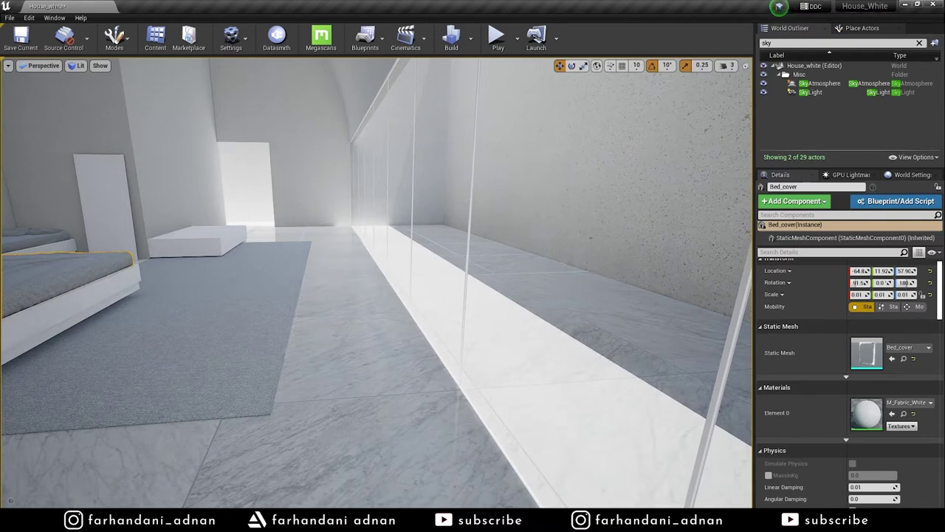
right_drag(377, 281, 376, 281)
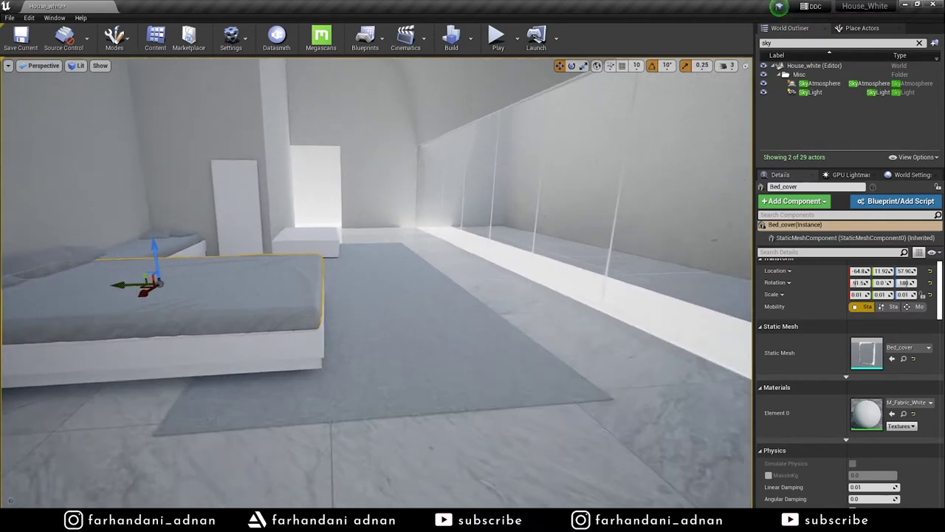
right_drag(401, 224, 401, 224)
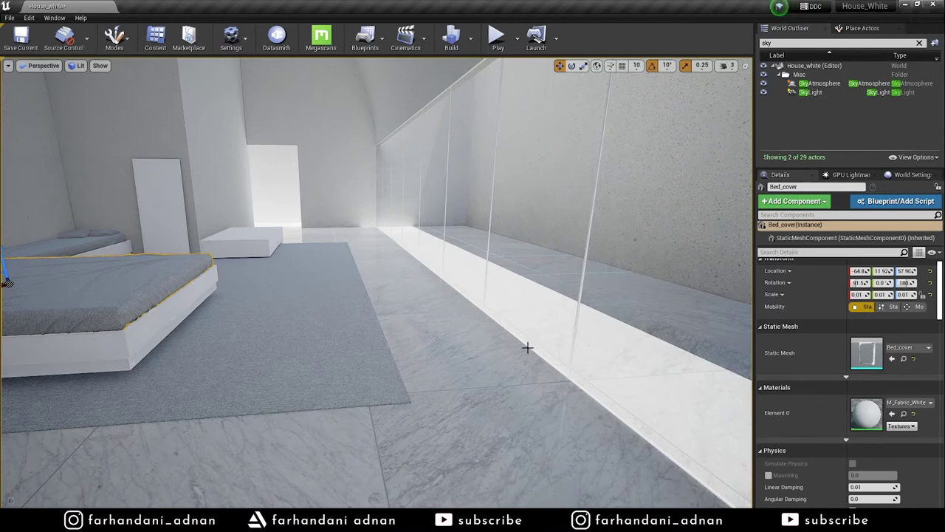
drag(528, 376, 527, 377)
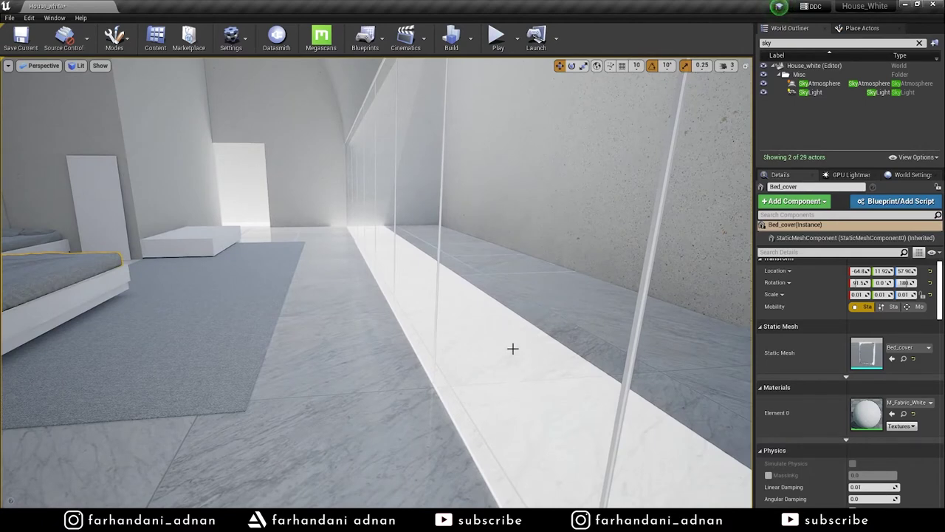
drag(412, 367, 406, 370)
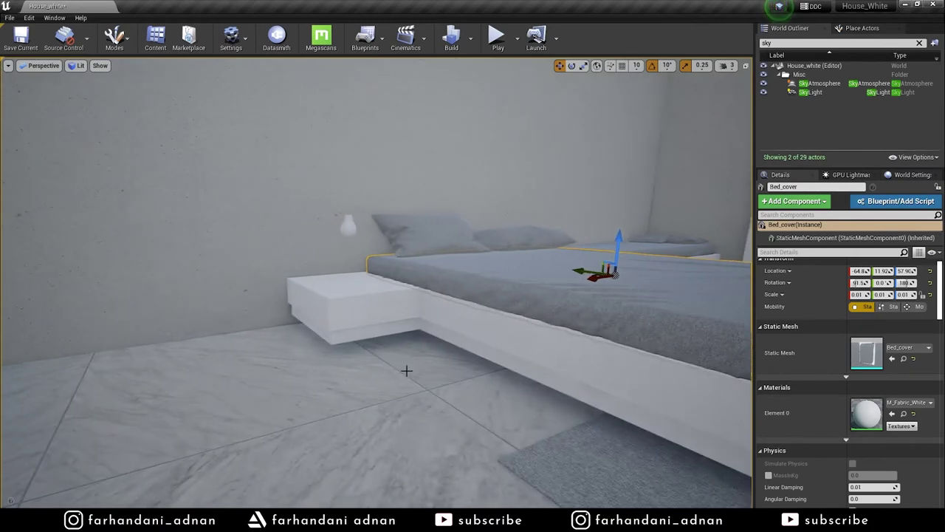
click(376, 301)
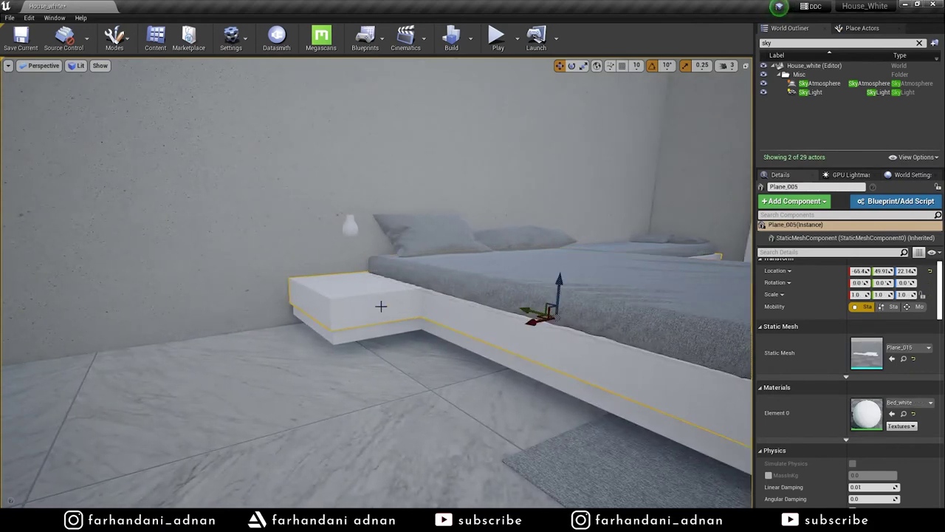
Step: Create a new material named M_PVC and open it in the Material Editor
drag(441, 346, 373, 340)
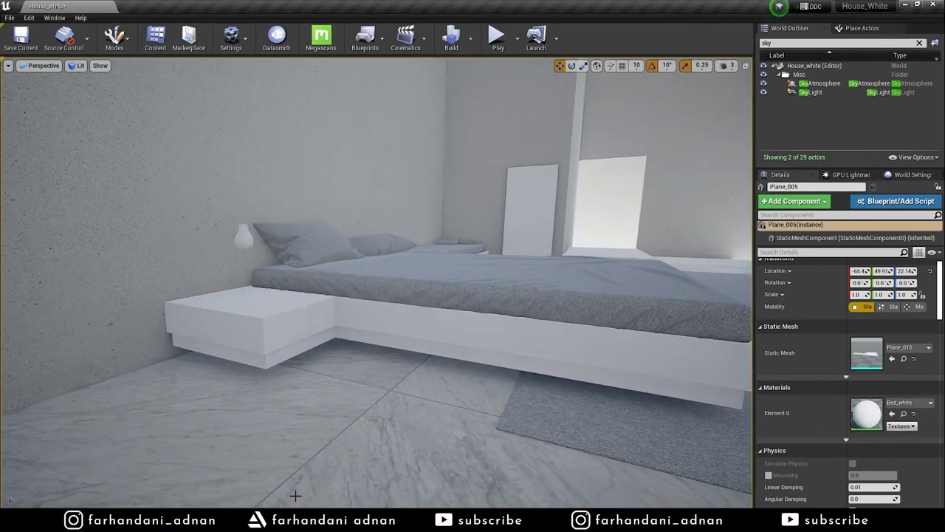
mouse_move(295, 501)
click(335, 482)
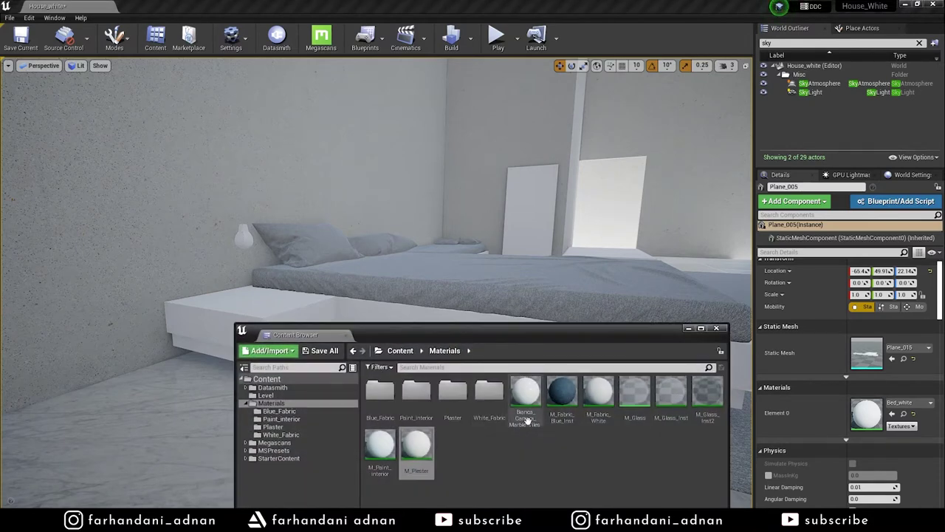
drag(535, 339, 522, 175)
right_click(494, 295)
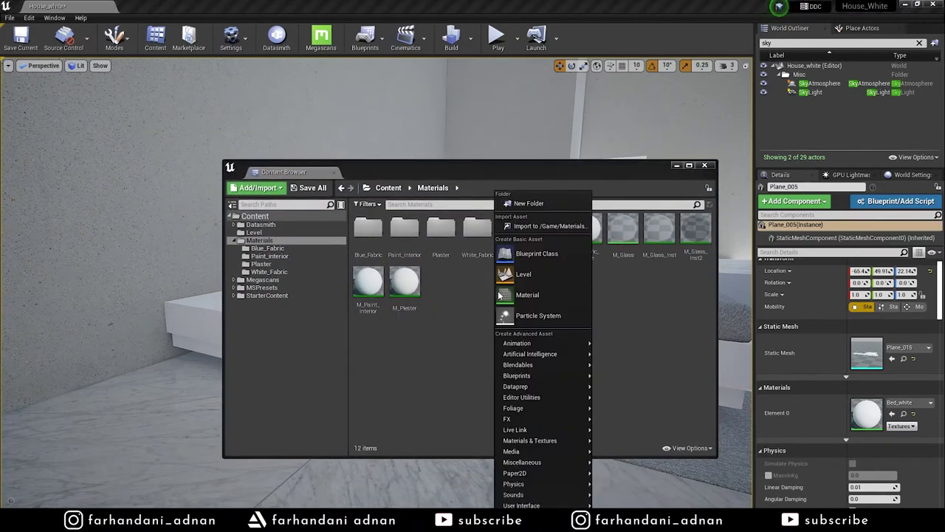
click(531, 312)
text(M_)
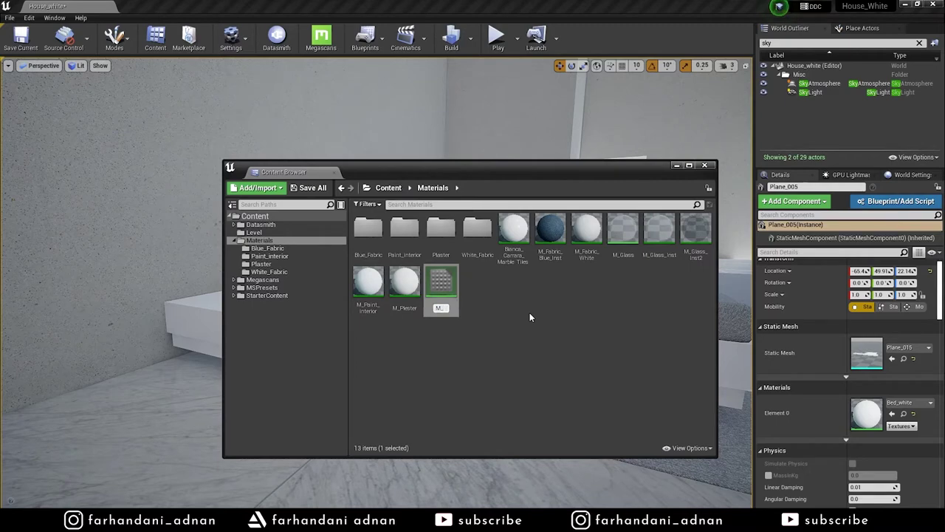
text(PVC)
key(Return)
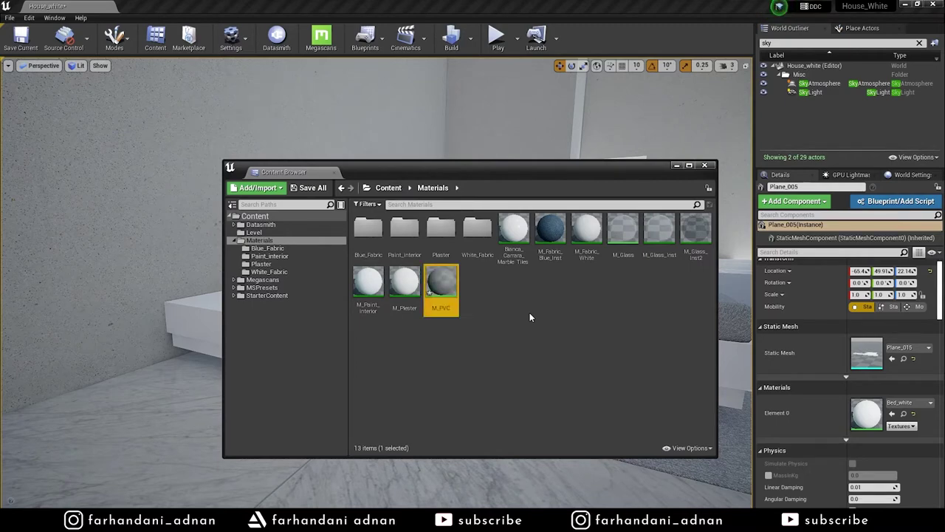
double_click(441, 284)
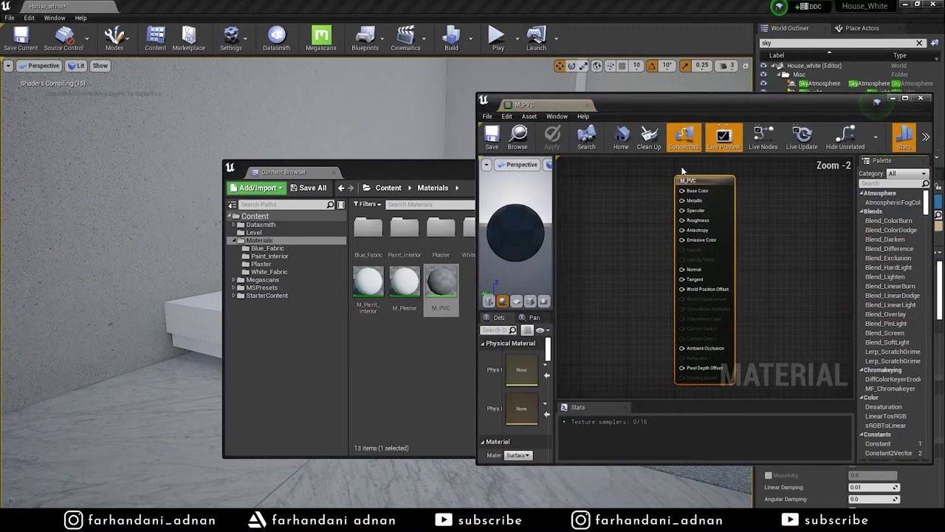
Step: Add a Constant3Vector set to 0.921875 grey and wire it into M_PVC's Base Color
click(905, 99)
right_drag(487, 167, 593, 192)
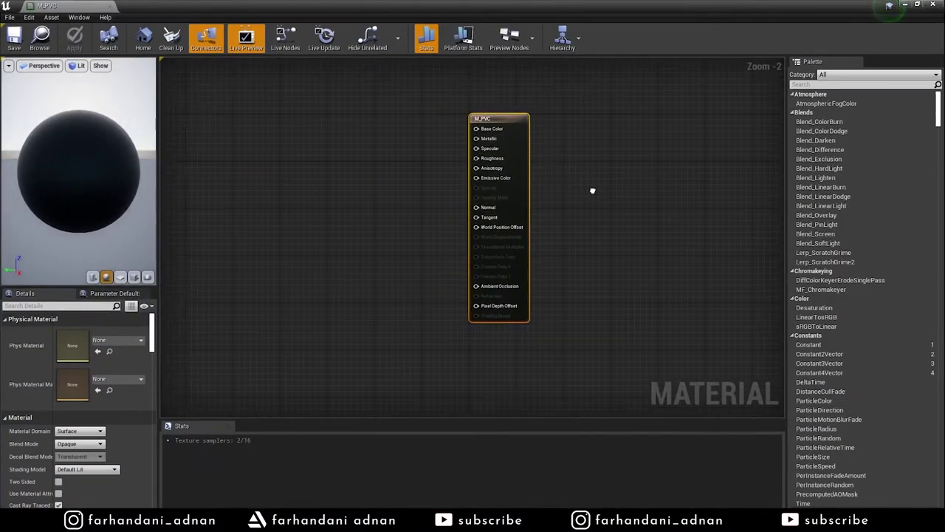
right_click(456, 185)
text(co)
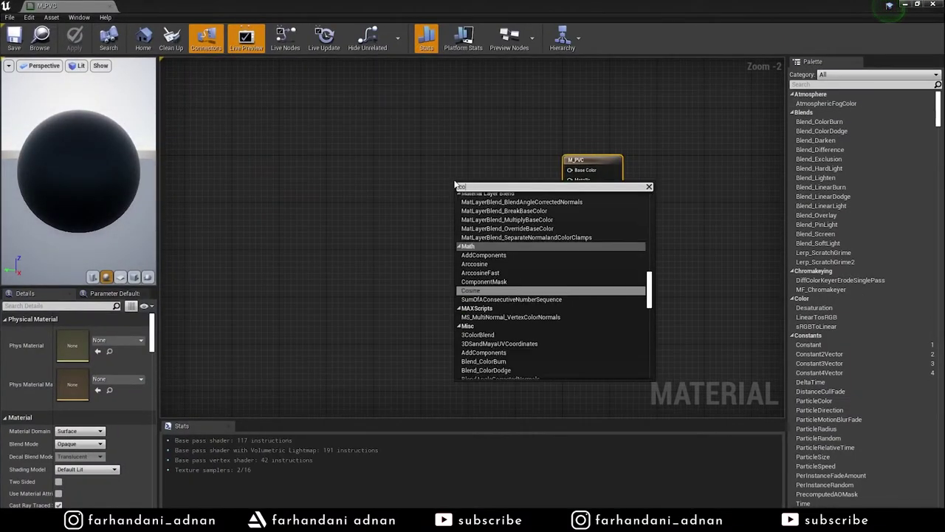
text(ns)
key(Down)
key(Down)
key(Return)
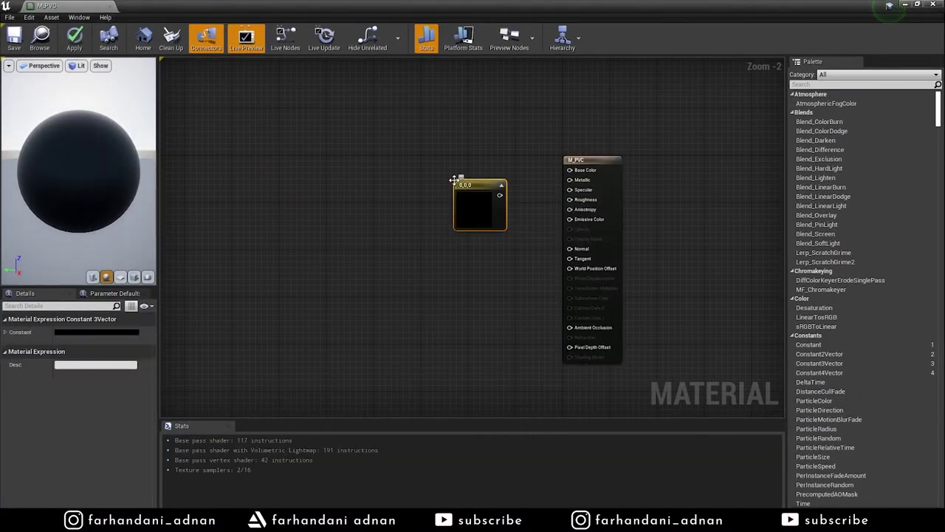
double_click(480, 221)
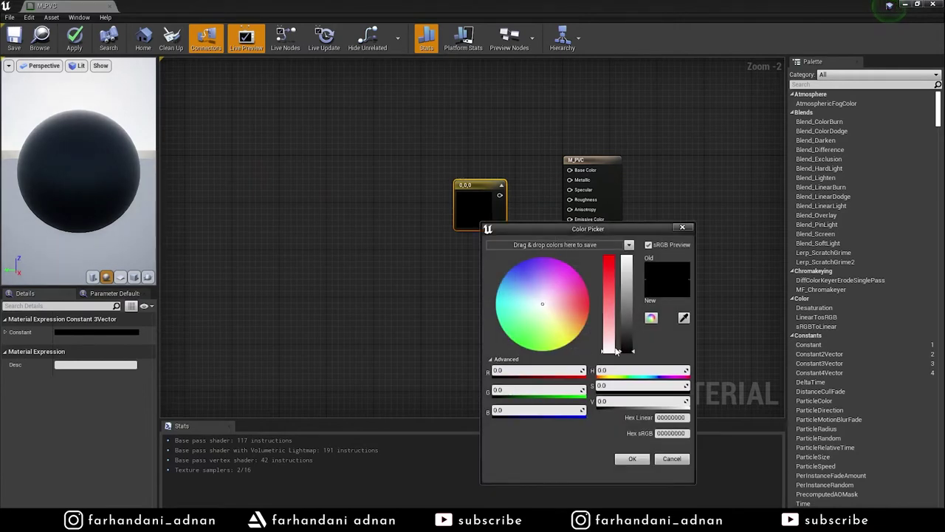
drag(633, 354, 624, 263)
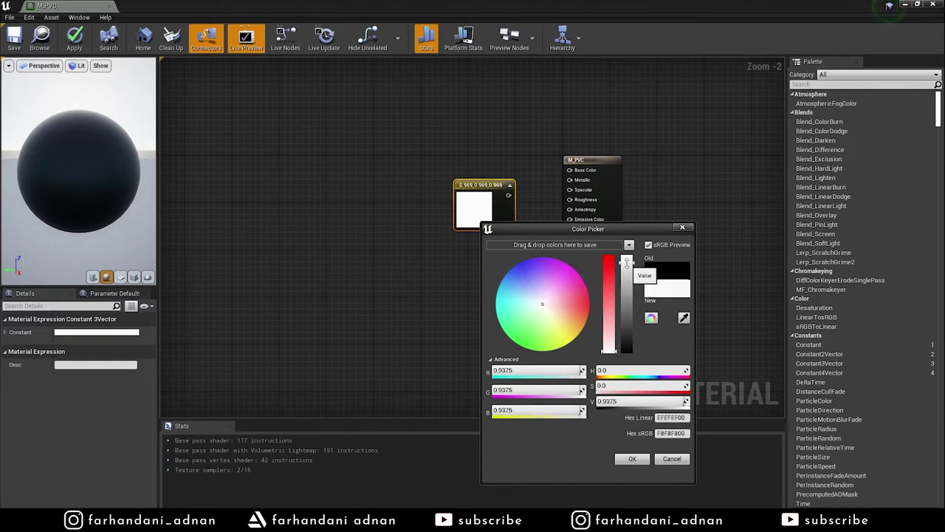
drag(626, 262, 626, 264)
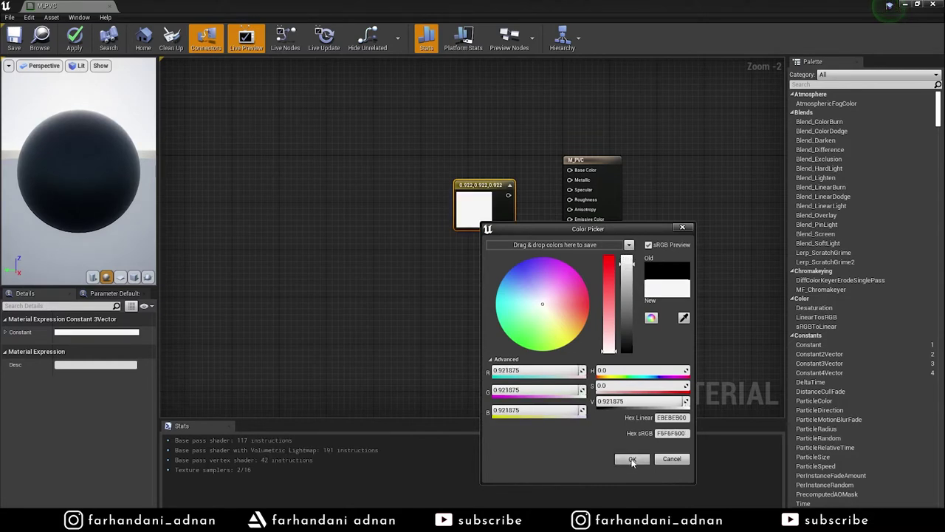
click(632, 460)
drag(508, 195, 570, 170)
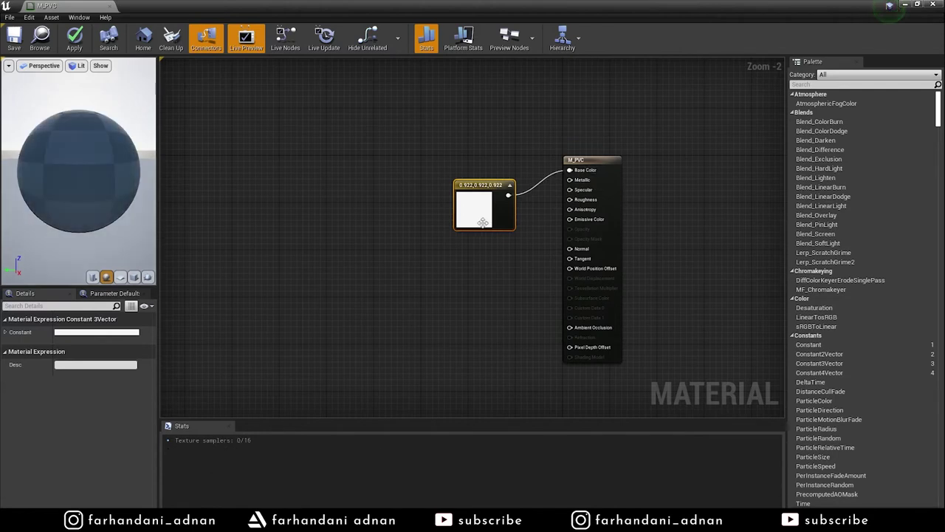
drag(486, 223, 489, 198)
Step: Convert the colour constant into a vector parameter named Color
right_click(487, 185)
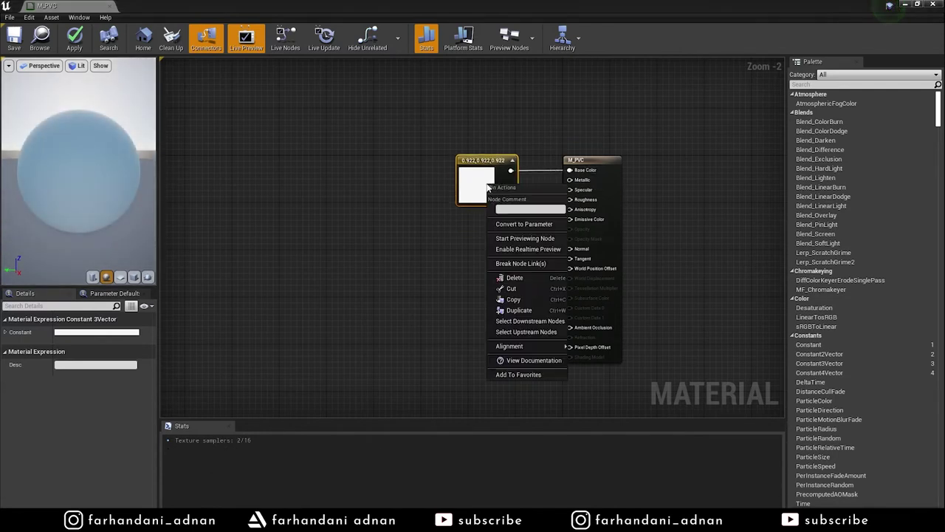
click(528, 223)
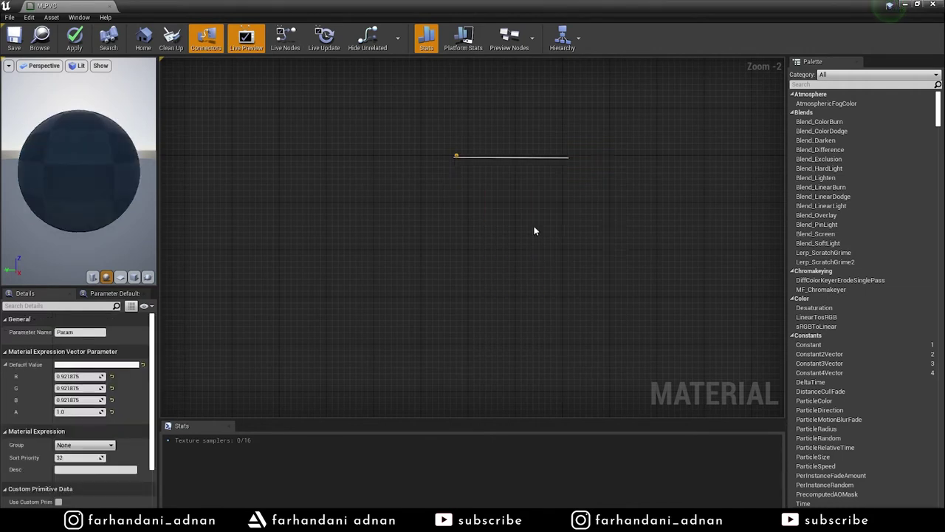
text(Color)
key(Return)
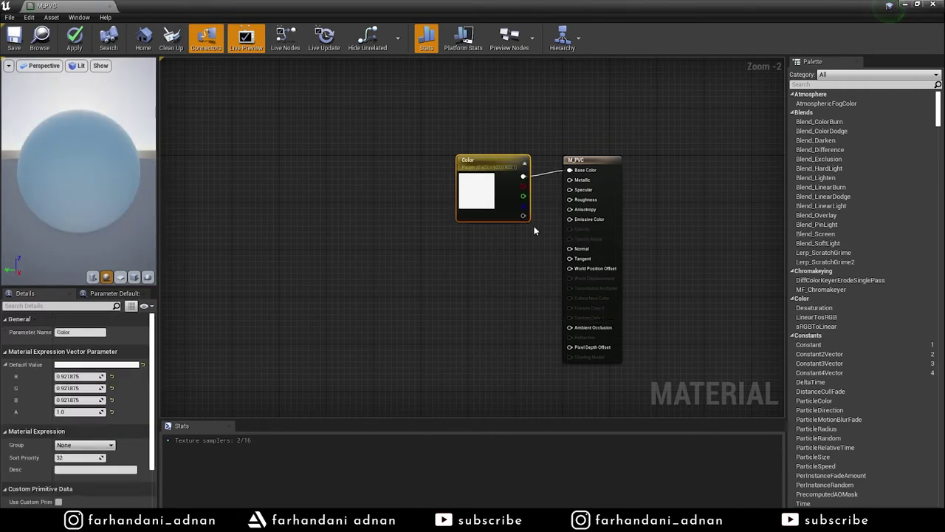
scroll(534, 231, up, 2)
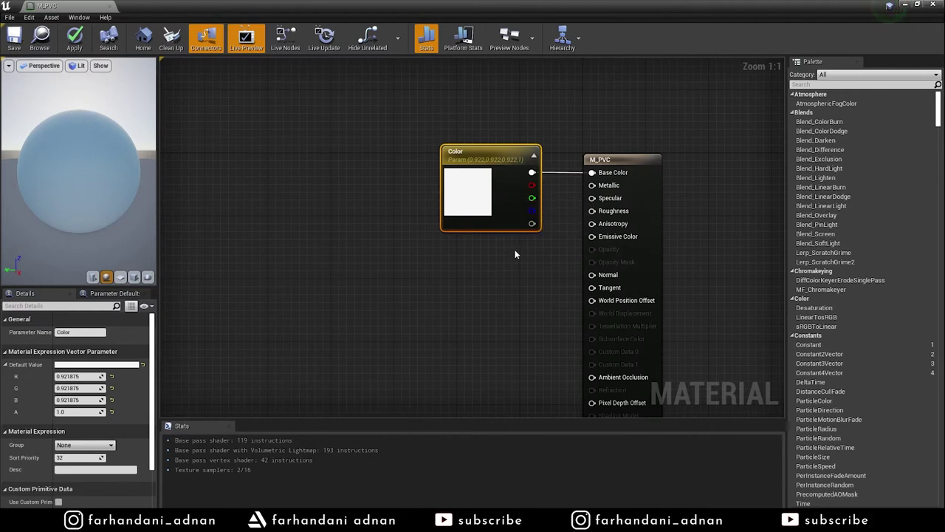
Step: Add a Metal scalar parameter wired to Metallic, placed below the Color node
right_click(494, 263)
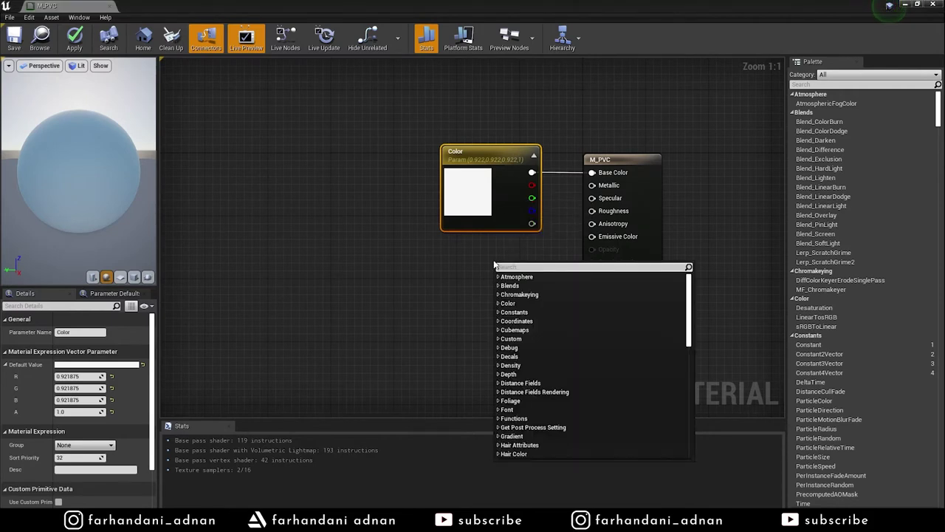
text(scalar)
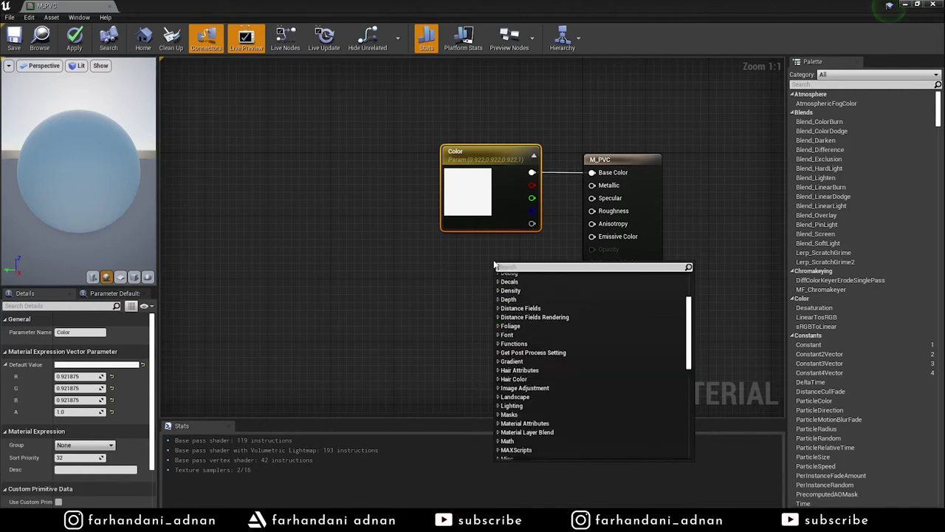
key(Return)
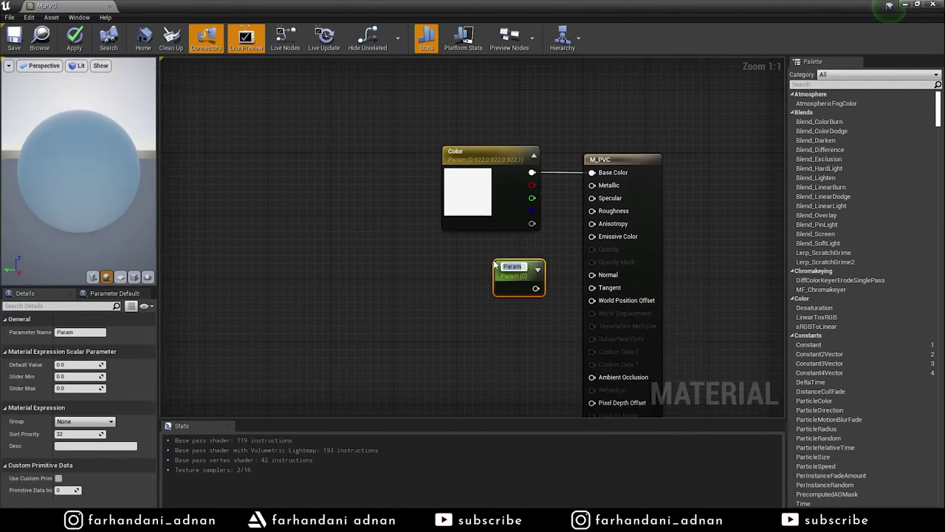
text(Metal)
key(Return)
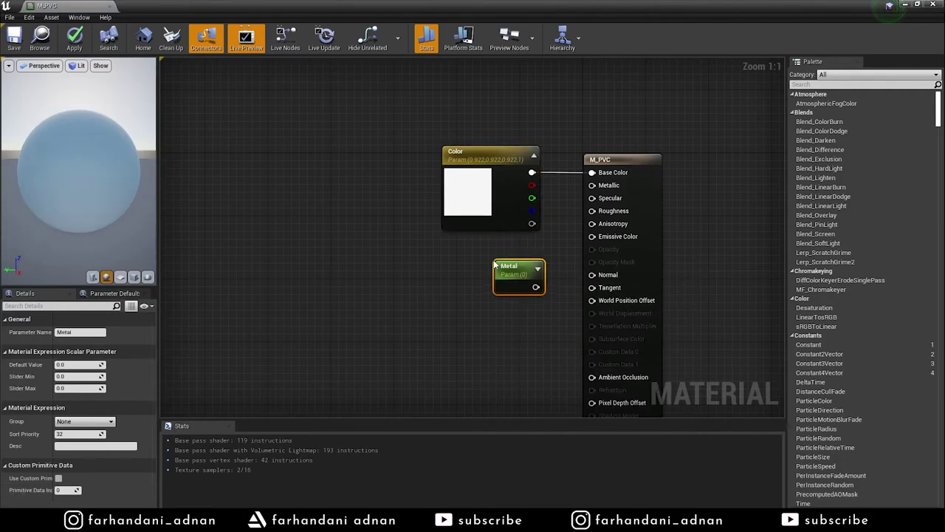
drag(535, 286, 592, 185)
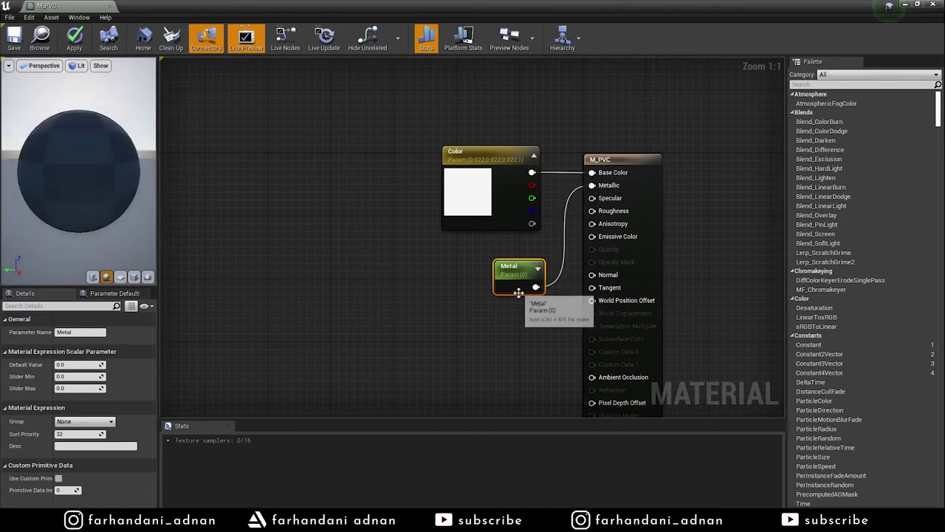
drag(524, 290, 519, 268)
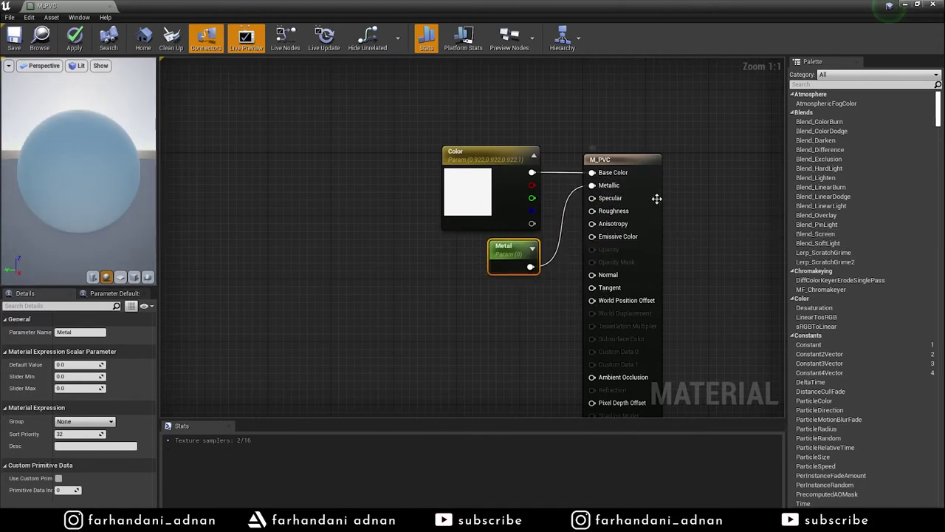
drag(658, 198, 696, 198)
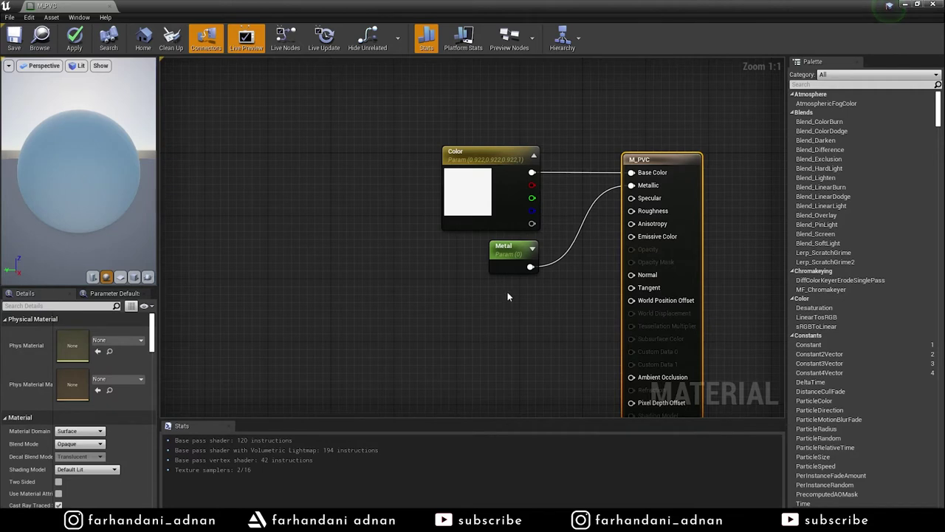
click(512, 257)
Step: Add a scalar parameter named Rough and wire it to Roughness
right_click(496, 319)
text(scalar)
key(Return)
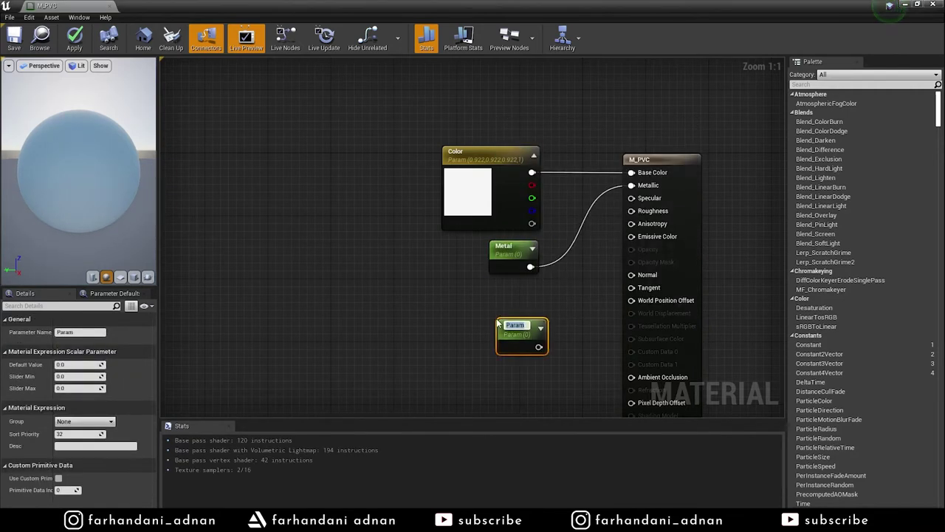
text(Rough)
key(Return)
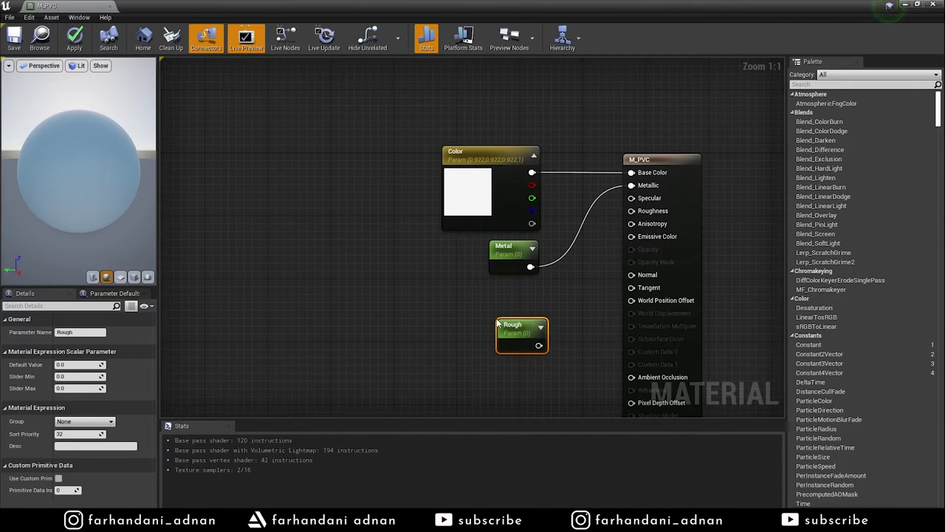
drag(540, 345, 631, 210)
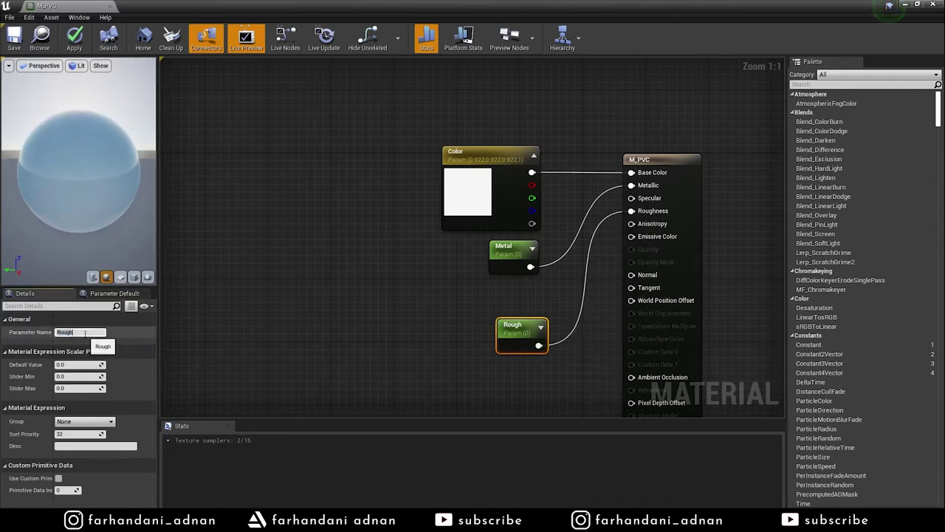
Step: Set Rough's slider maximum to 1.0 and default value to 0.2
click(71, 387)
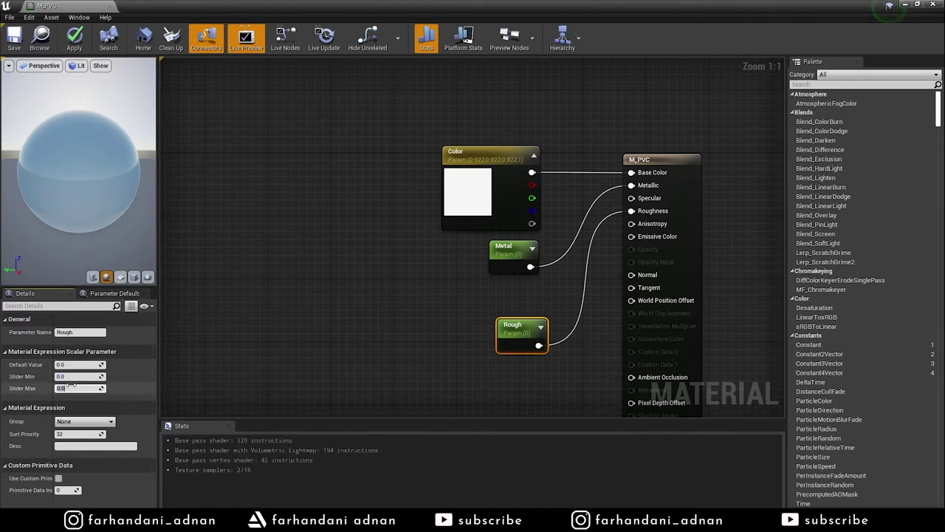
text(1)
key(Return)
click(83, 365)
key(Return)
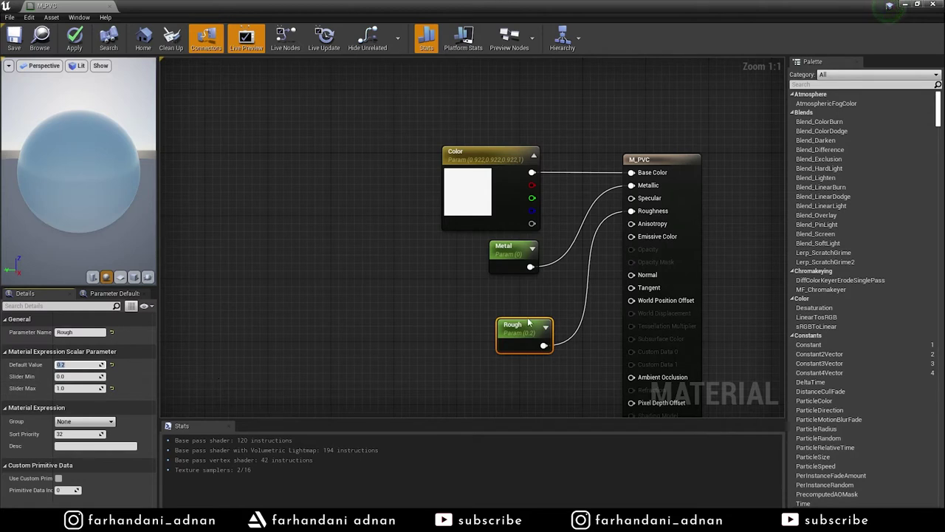
drag(528, 322, 512, 290)
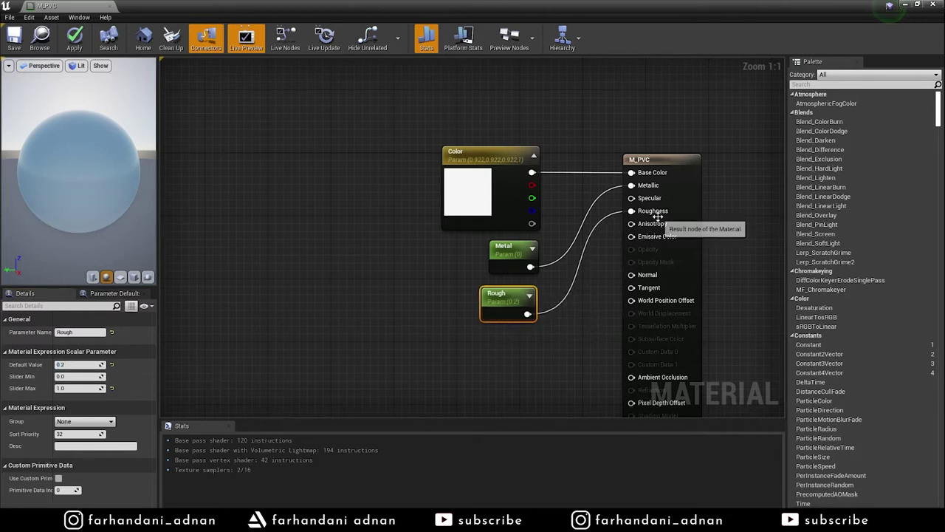
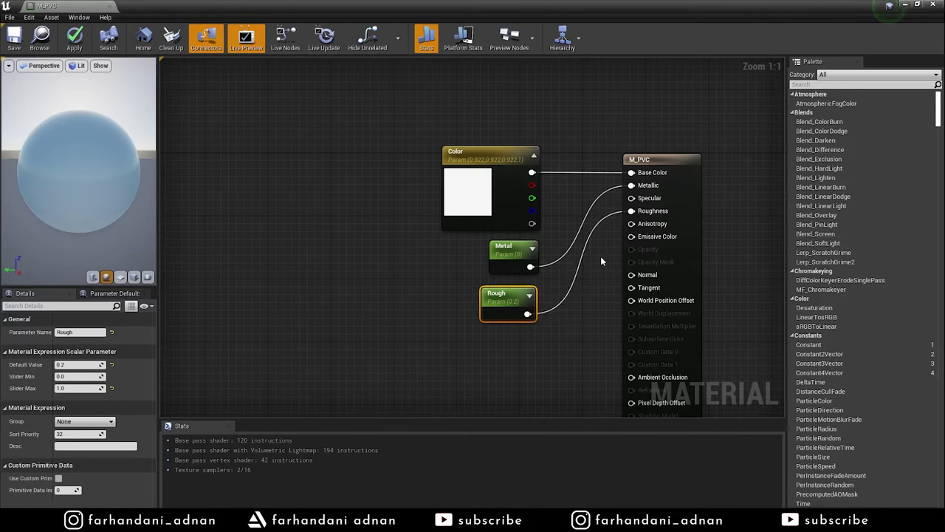
Step: Change M_PVC's Rough default value from 0.2 to 0.25, apply the material and close the editor
click(574, 355)
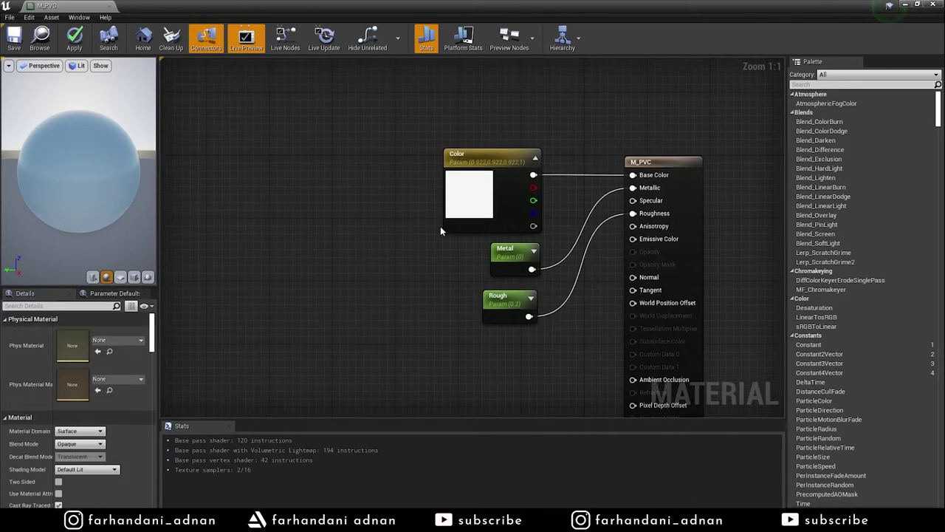
click(74, 45)
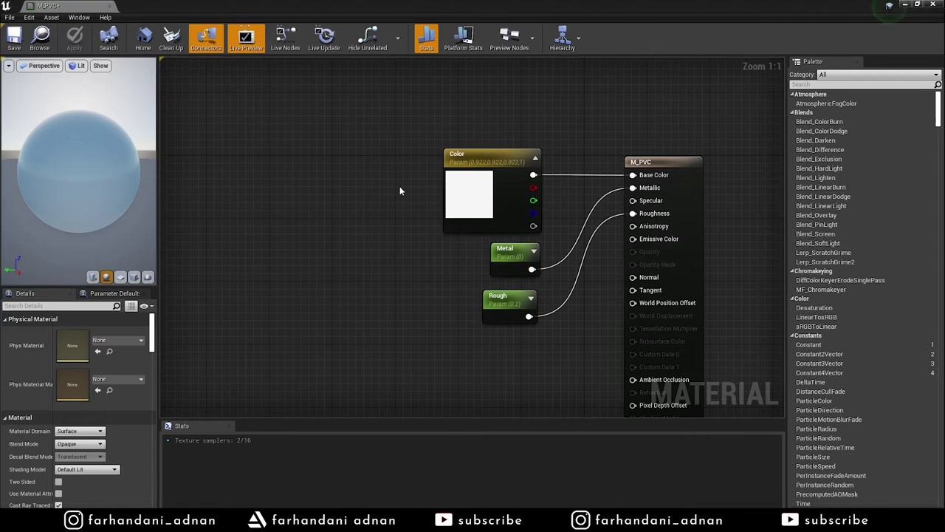
click(503, 304)
click(76, 365)
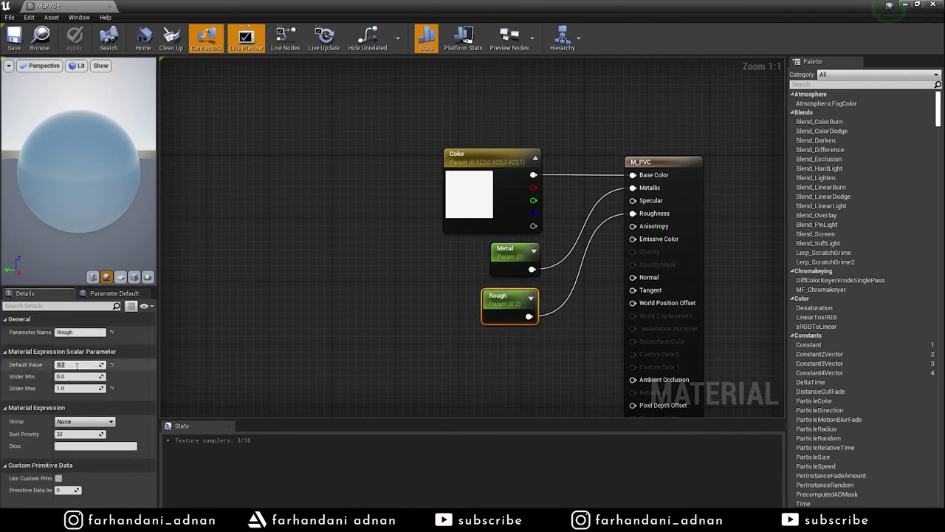
text(5)
key(Return)
click(74, 39)
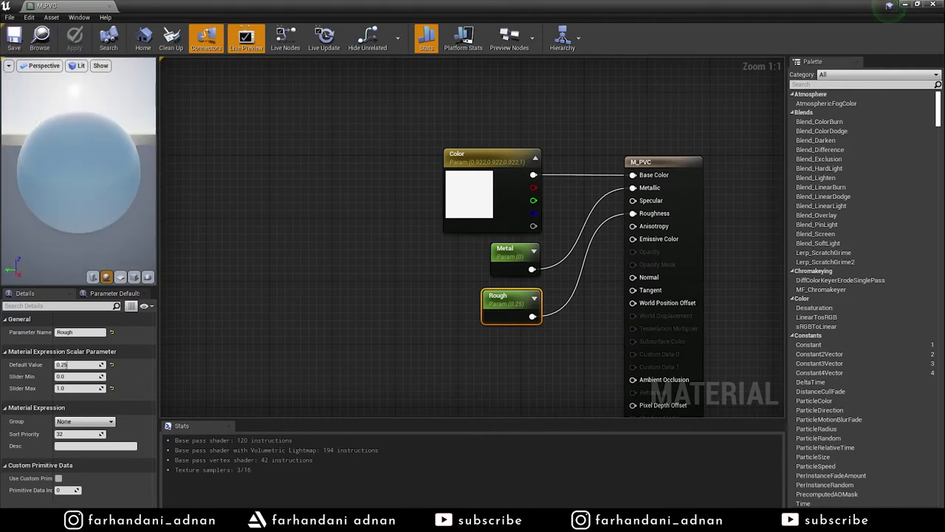
click(933, 5)
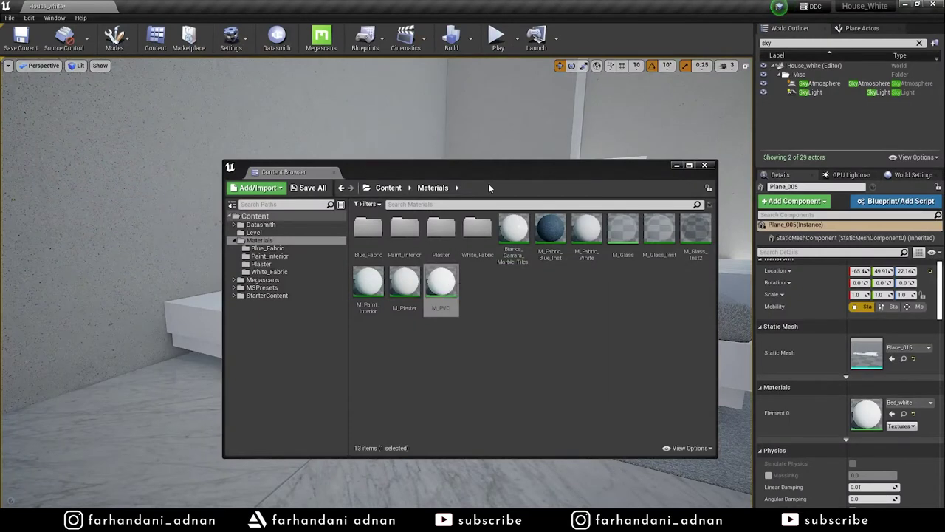
Step: Apply the M_PVC material to the bed base so it turns white
drag(488, 188, 471, 392)
click(308, 311)
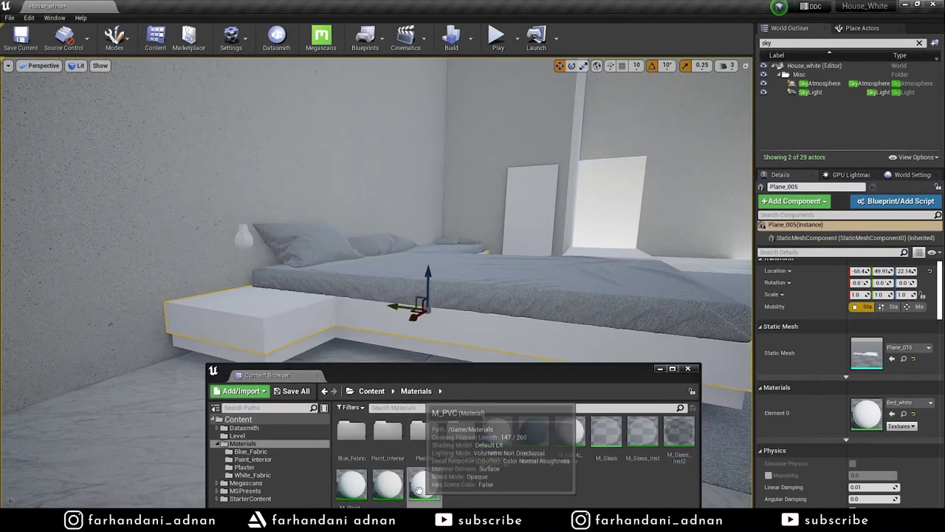
drag(419, 487, 292, 325)
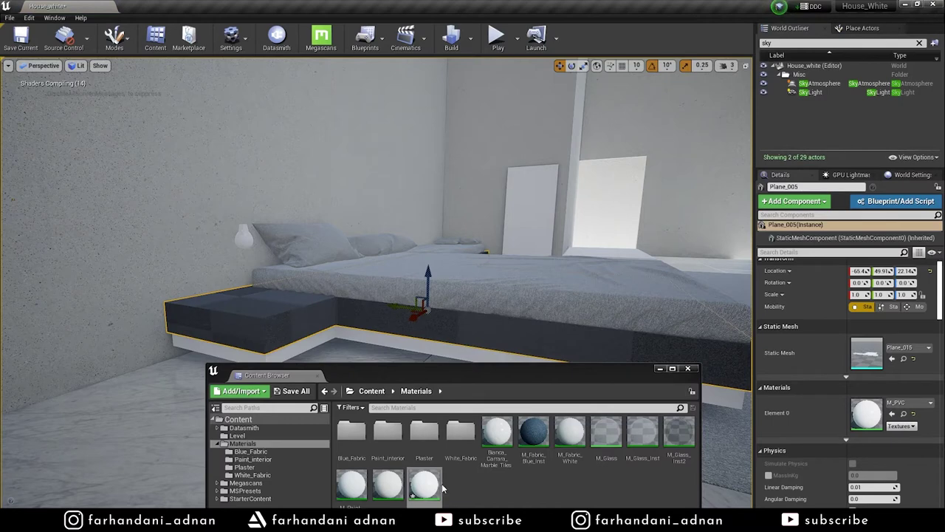
drag(443, 487, 316, 341)
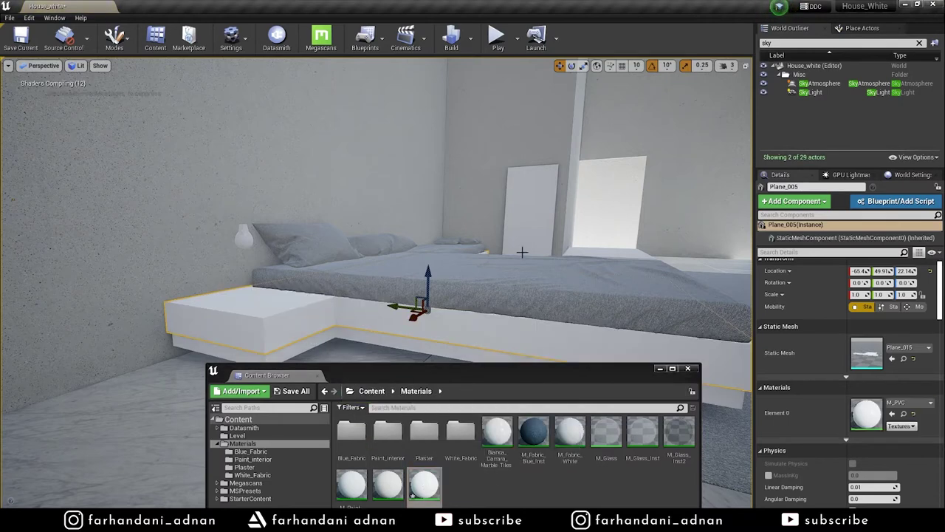
right_drag(511, 225, 643, 293)
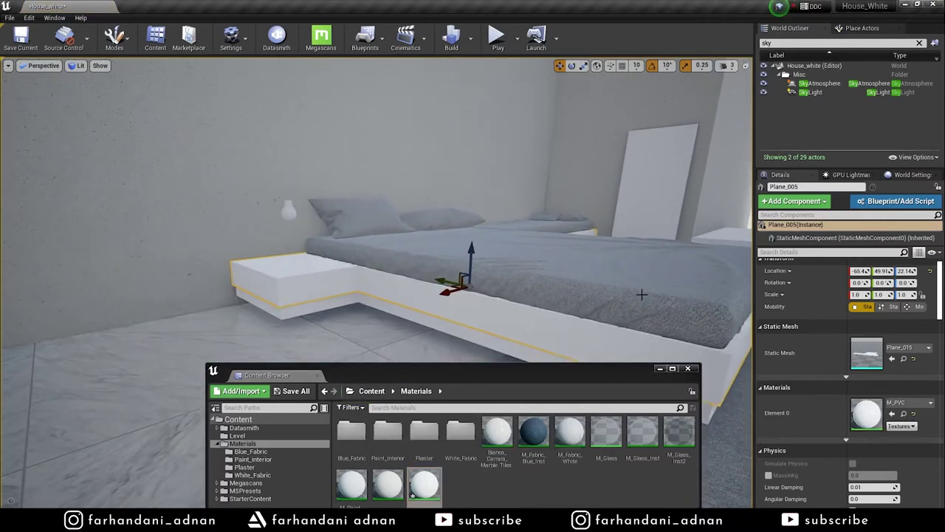
click(659, 369)
mouse_move(532, 293)
right_down()
mouse_move(472, 296)
mouse_move(487, 228)
right_up()
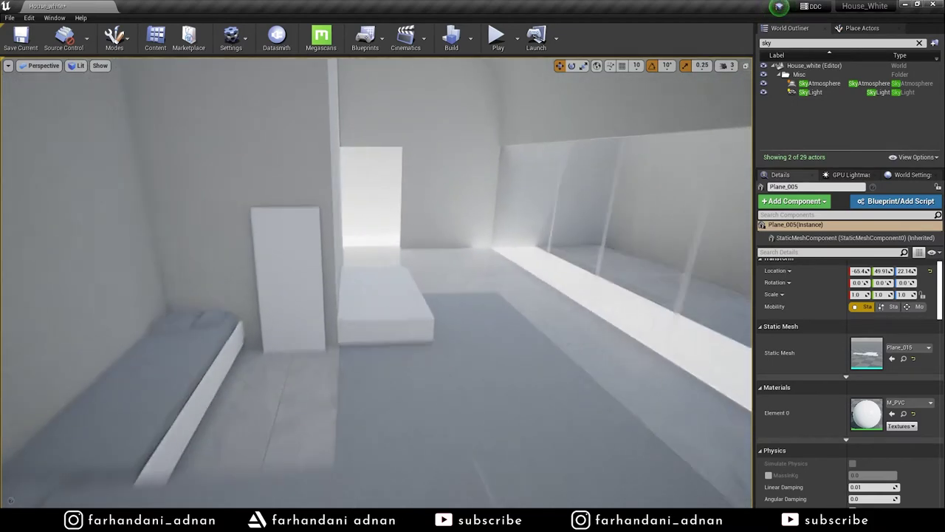
Step: Assign M_PVC to the Kaca glass strip's Element 0 material slot
click(155, 37)
drag(425, 484, 414, 342)
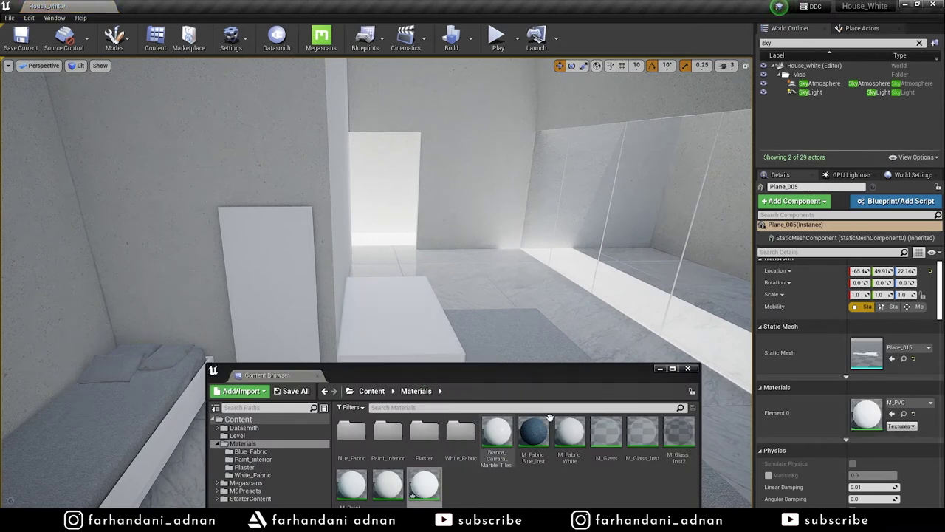
right_drag(660, 367, 694, 399)
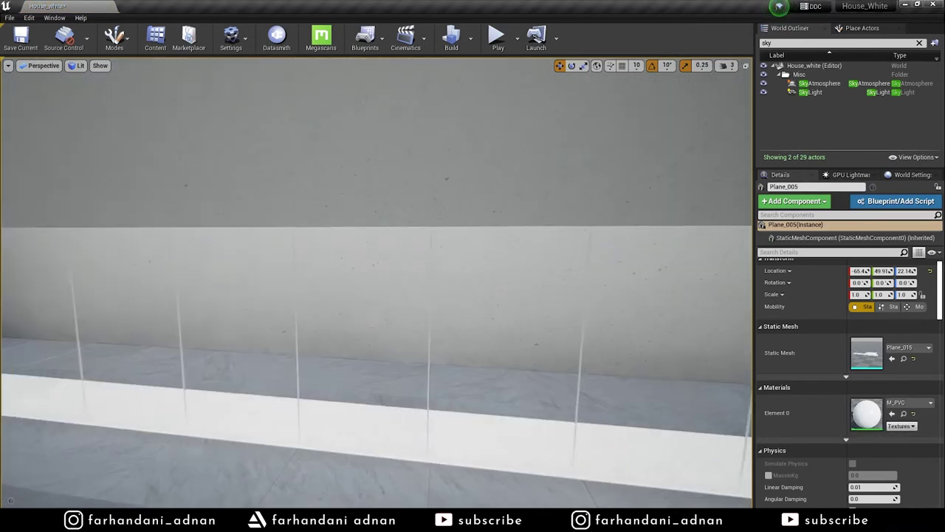
right_drag(694, 399, 383, 146)
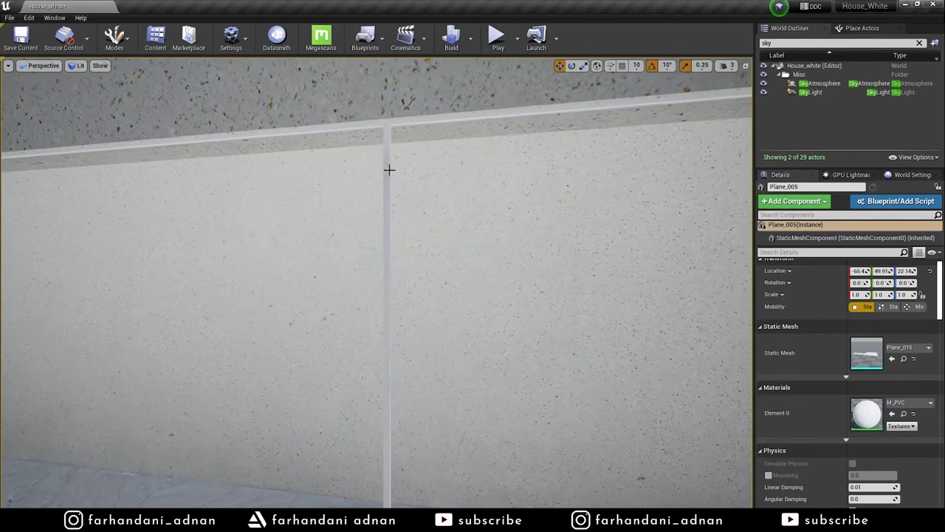
click(384, 146)
mouse_move(339, 517)
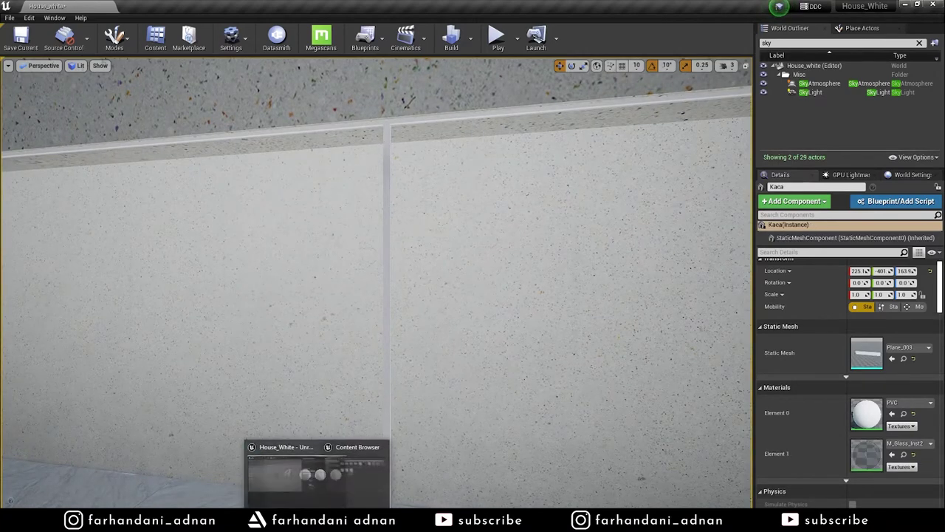
click(354, 489)
drag(423, 484, 864, 416)
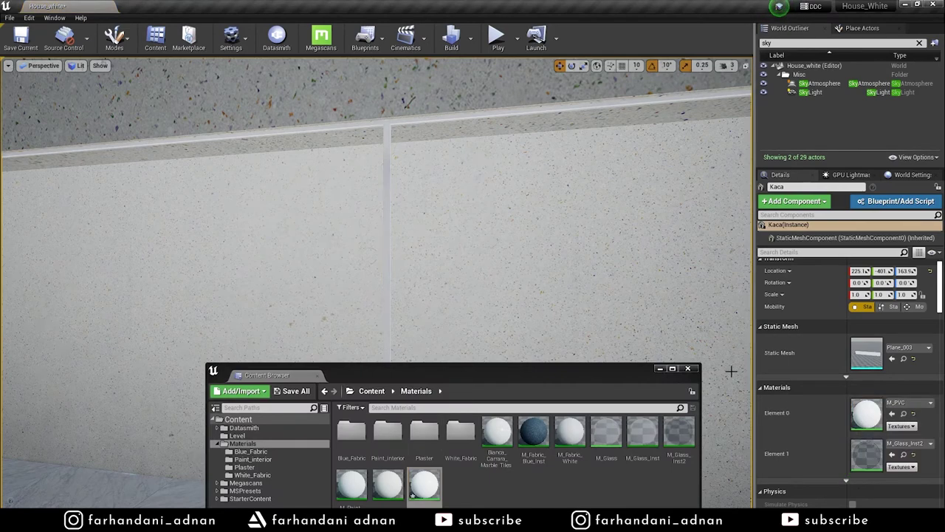
click(688, 367)
mouse_move(502, 256)
right_down()
mouse_move(517, 280)
mouse_move(501, 269)
right_up()
click(502, 269)
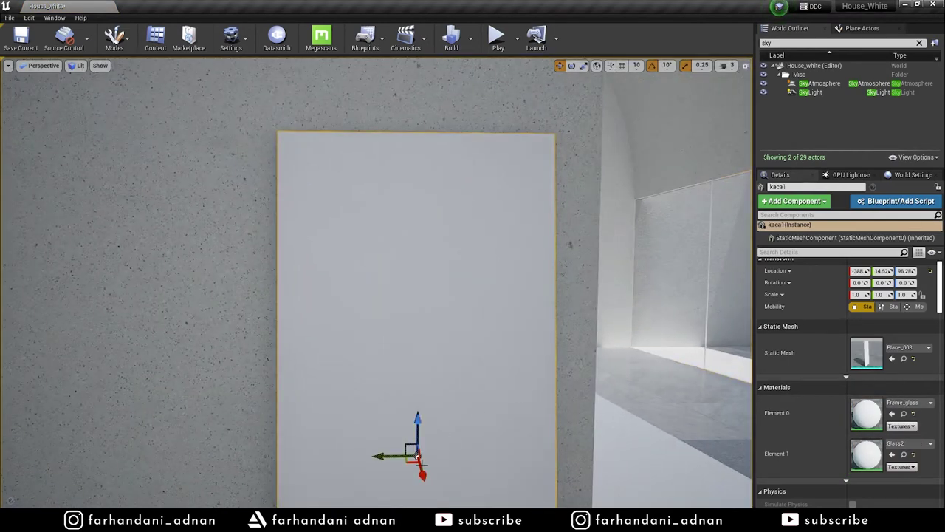
Step: Switch to File Explorer and go to the Local Disk (G:) drive
mouse_move(327, 523)
click(212, 523)
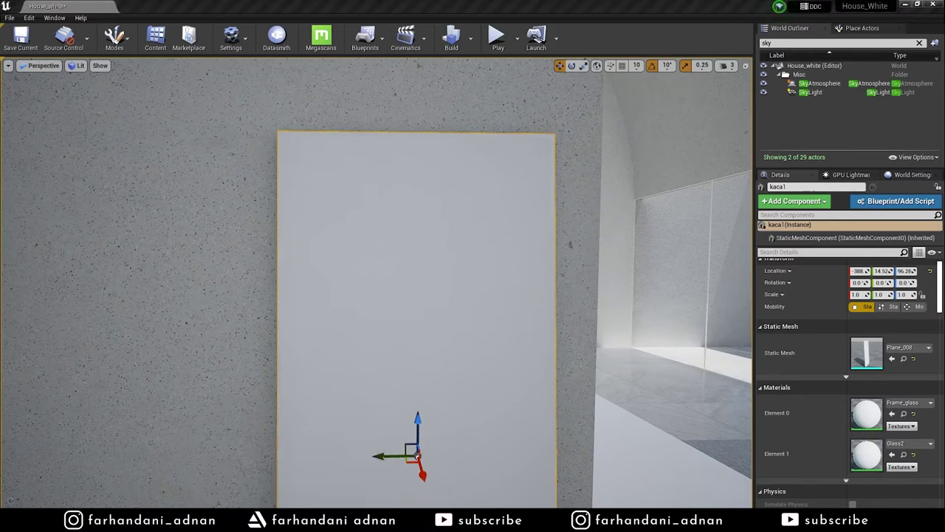
click(46, 313)
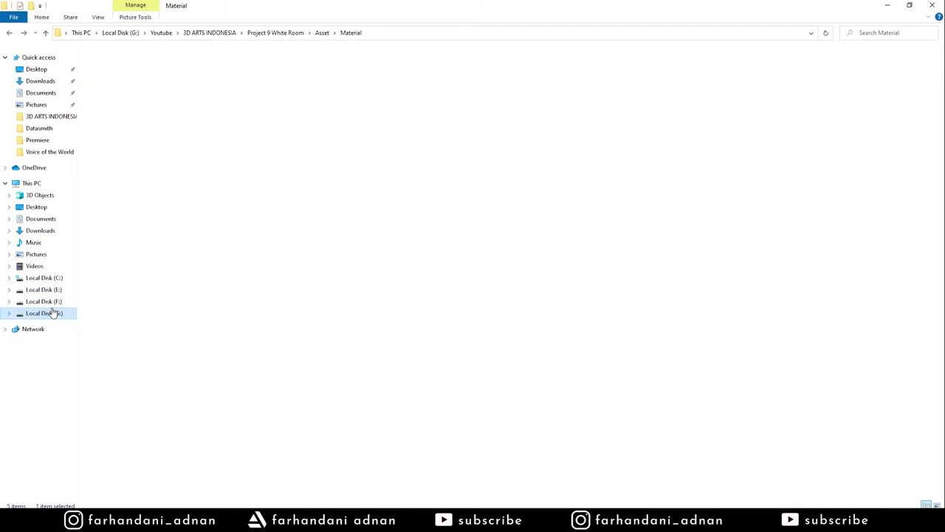
Step: View White Room.jpg from Project 9 White Room\Asset\Referensi, then minimize Photos and Explorer
double_click(145, 230)
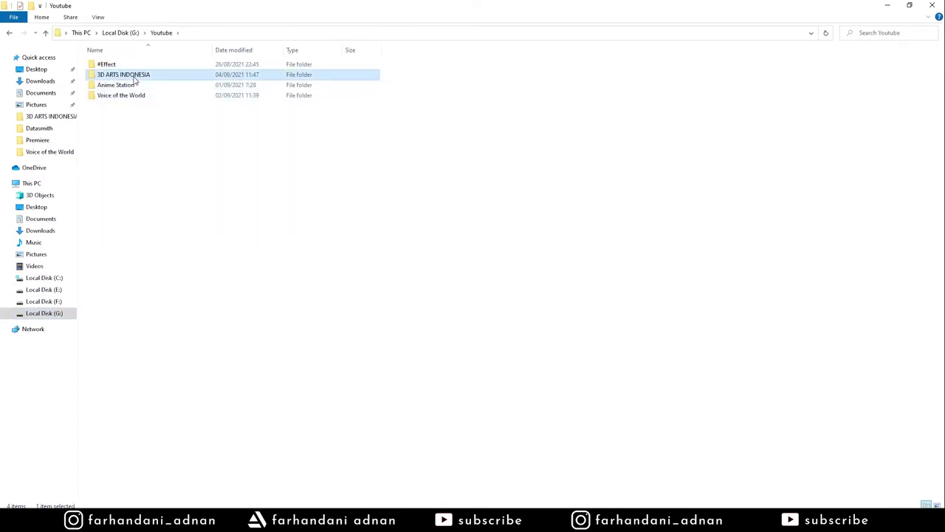
double_click(135, 76)
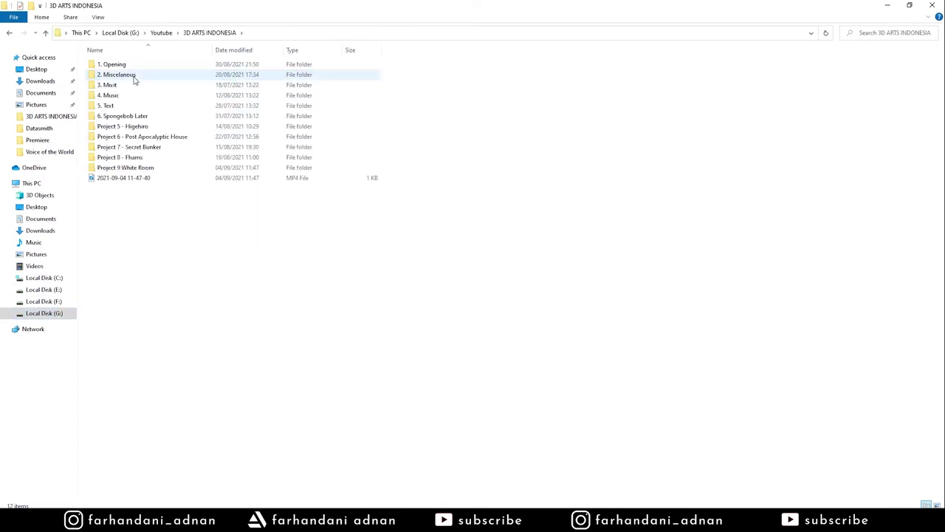
double_click(137, 169)
click(134, 74)
double_click(135, 74)
double_click(127, 83)
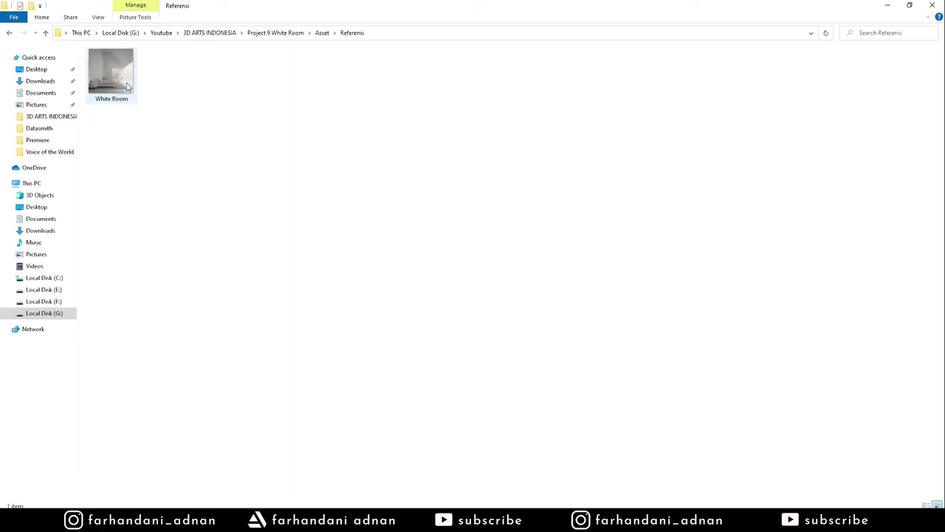
double_click(131, 81)
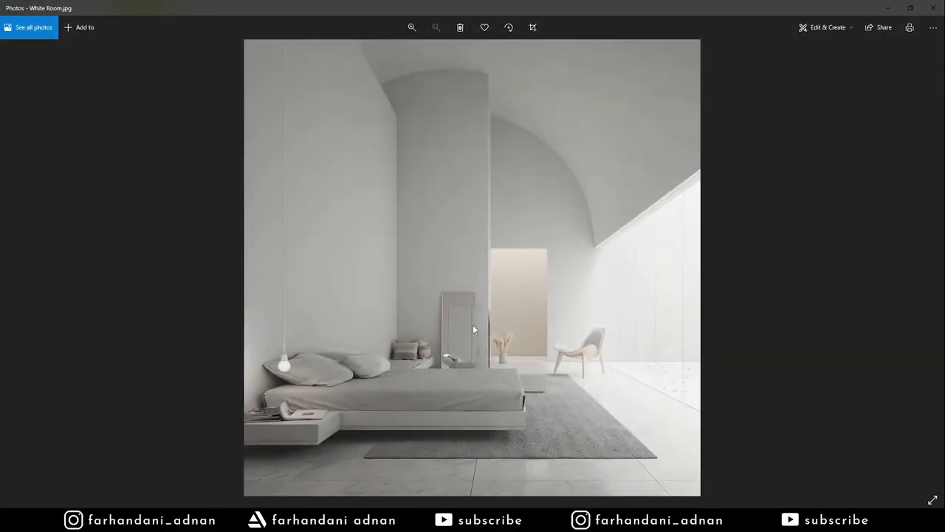
click(889, 7)
click(886, 7)
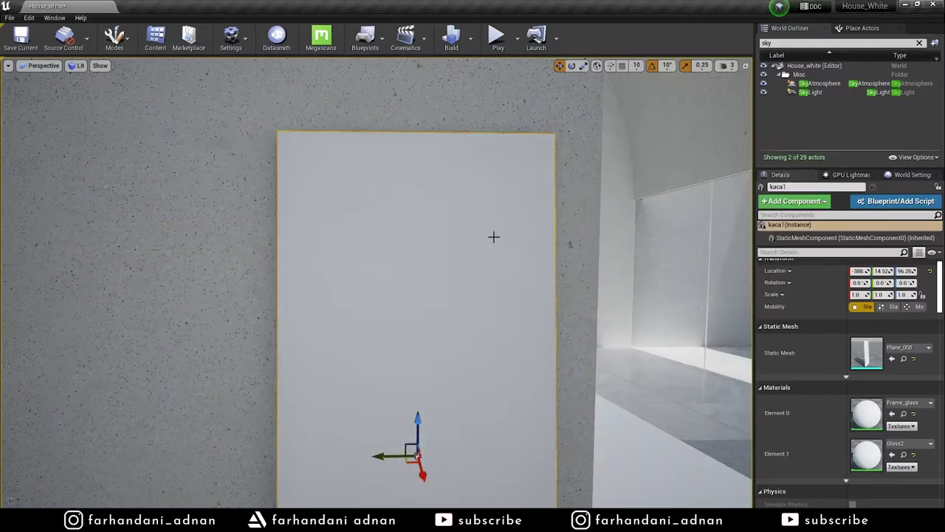
Step: Assign M_PVC to the kaca1 panel's first material slot and save the level
click(155, 37)
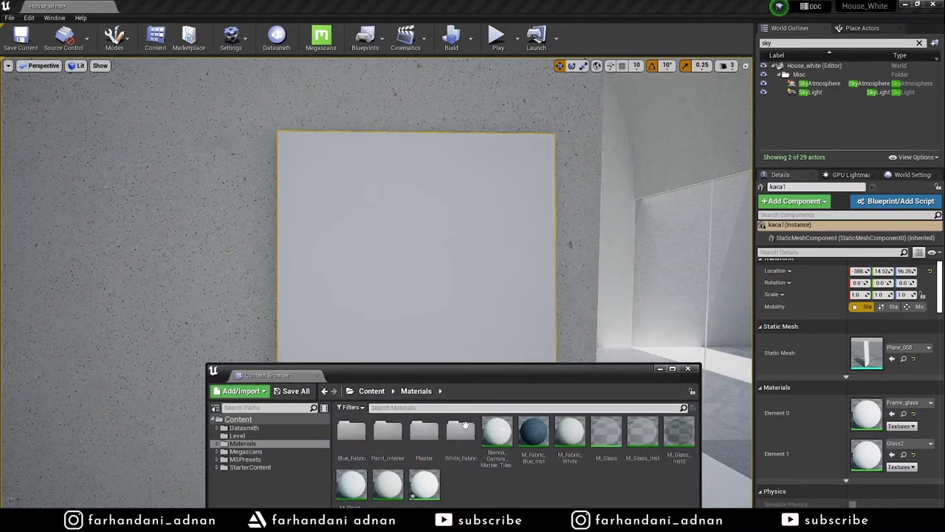
drag(440, 486, 867, 416)
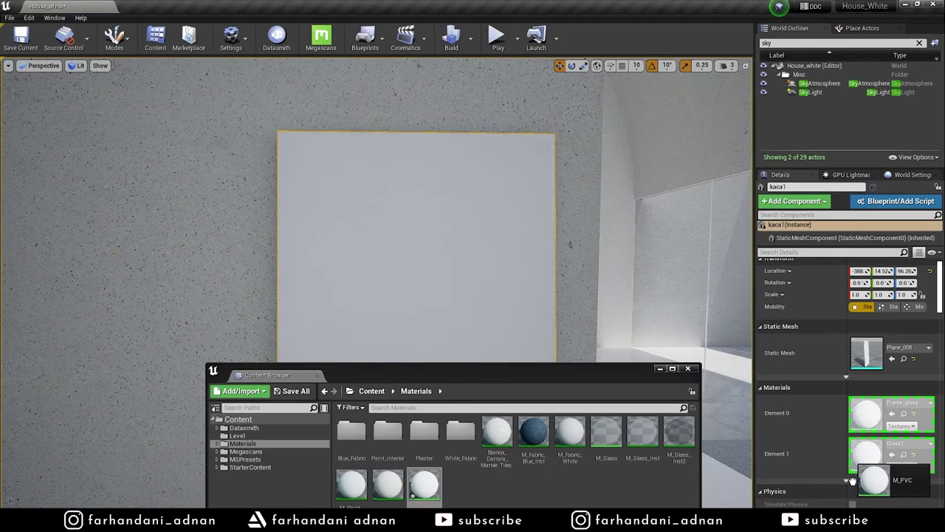
key(f)
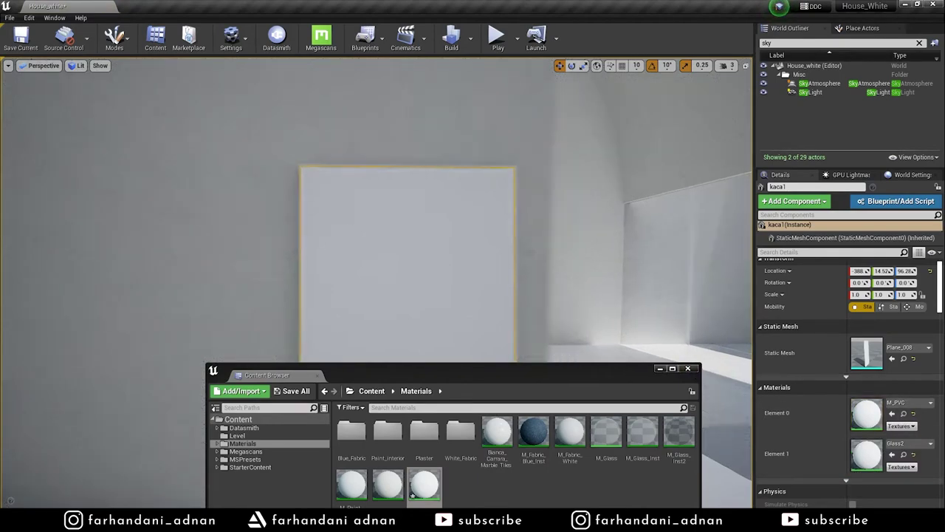
drag(535, 203, 535, 207)
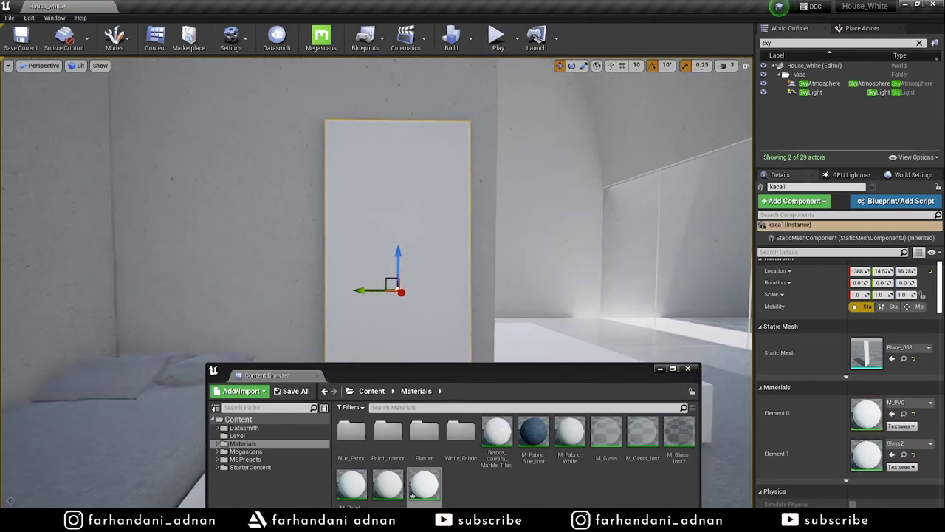
drag(417, 220, 606, 294)
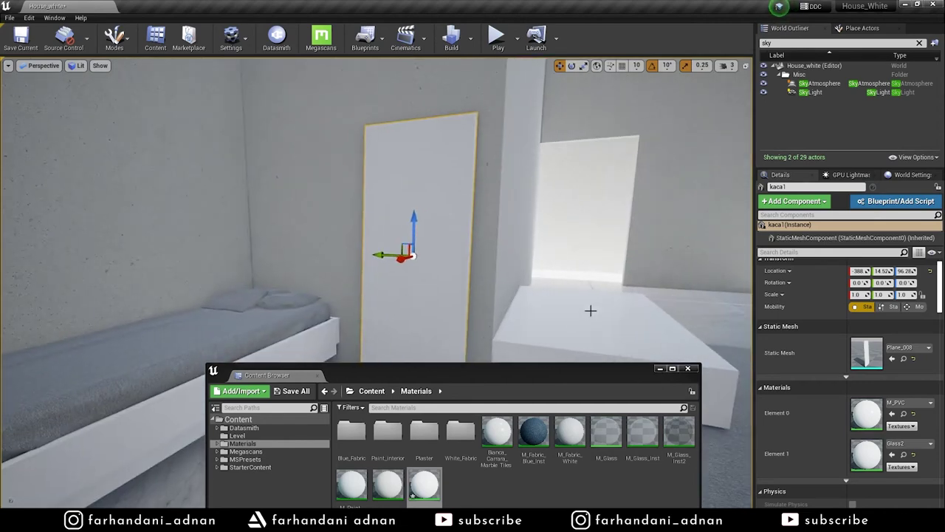
mouse_move(500, 381)
mouse_down()
mouse_move(644, 162)
mouse_move(702, 151)
mouse_up()
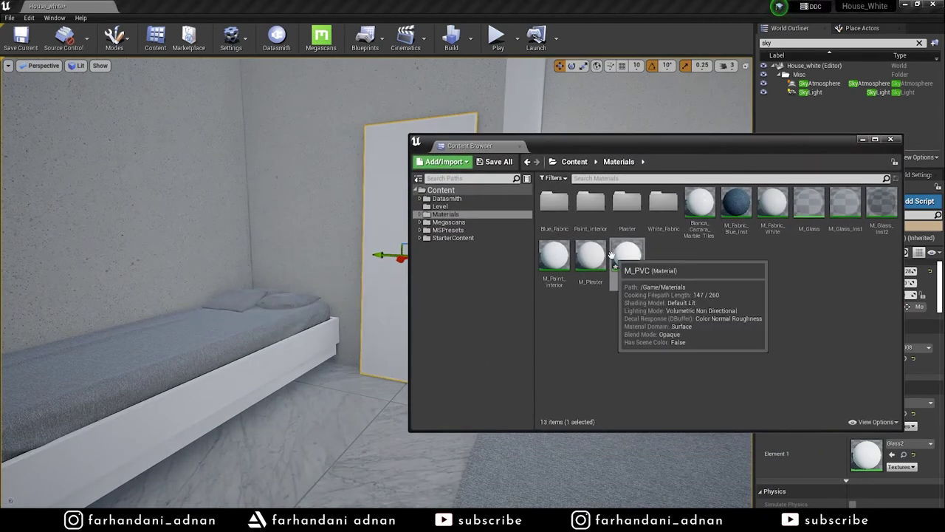
key(ctrl+s)
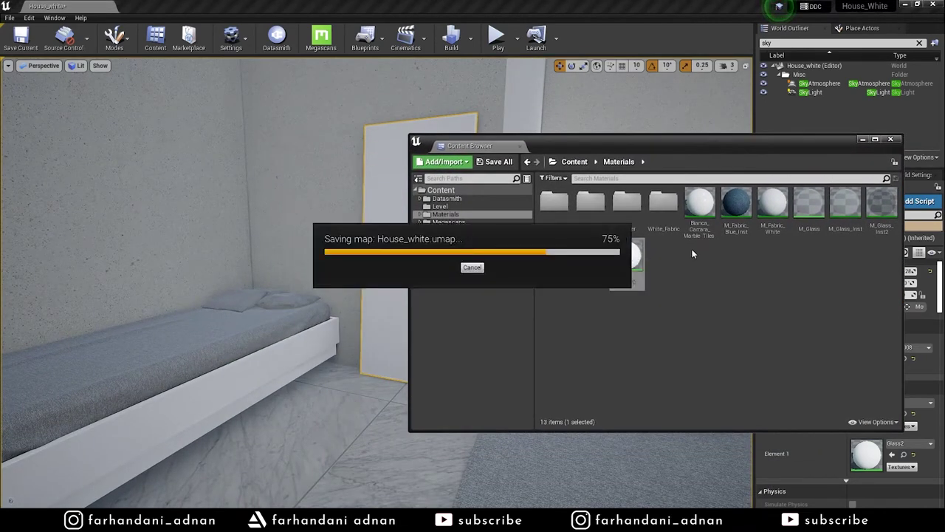
Step: Create a material instance from M_PVC named M_Glass1
click(640, 260)
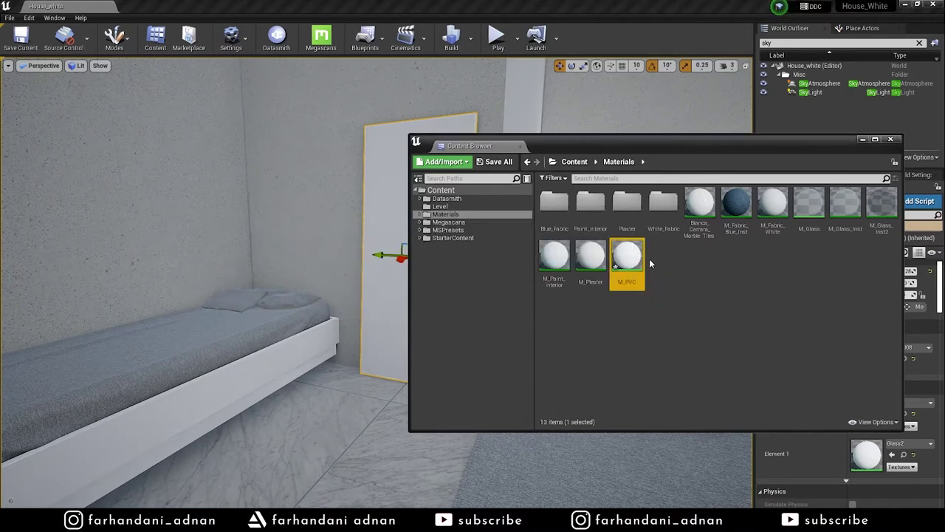
right_click(640, 257)
click(684, 270)
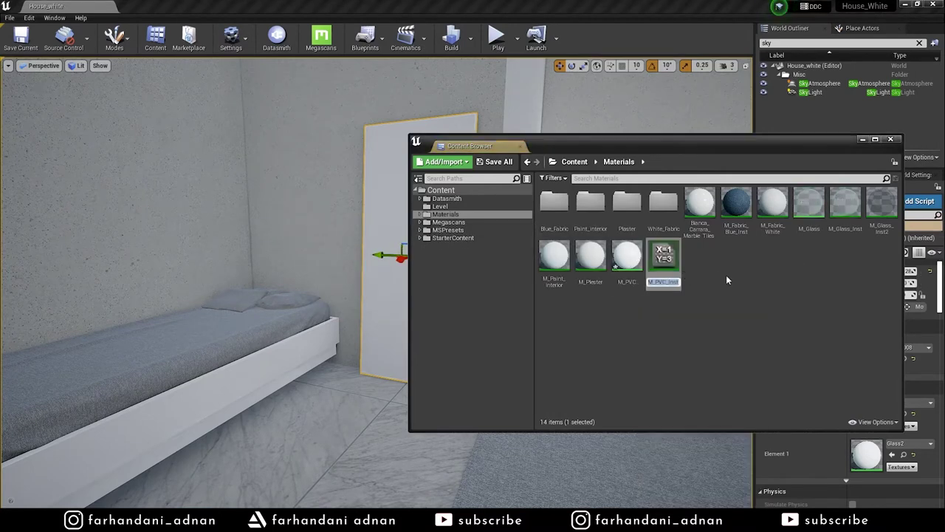
text(M_g)
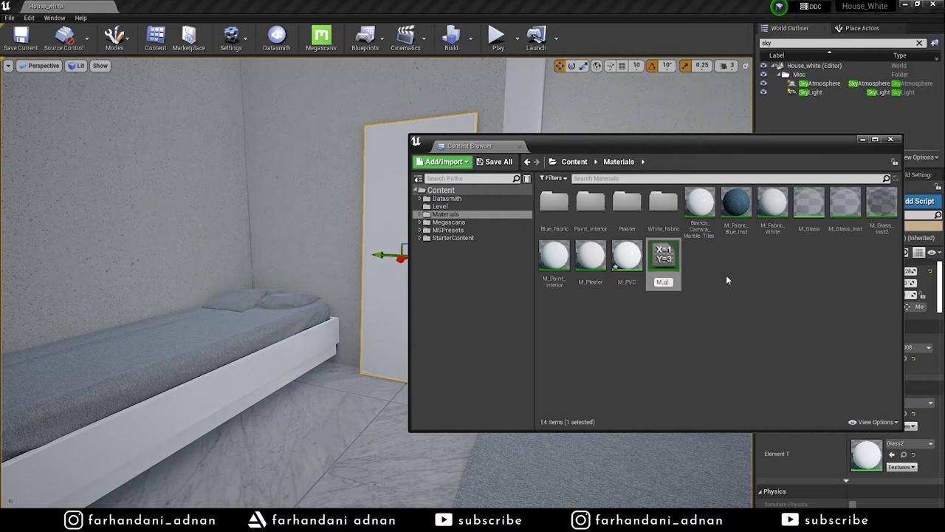
text(lass)
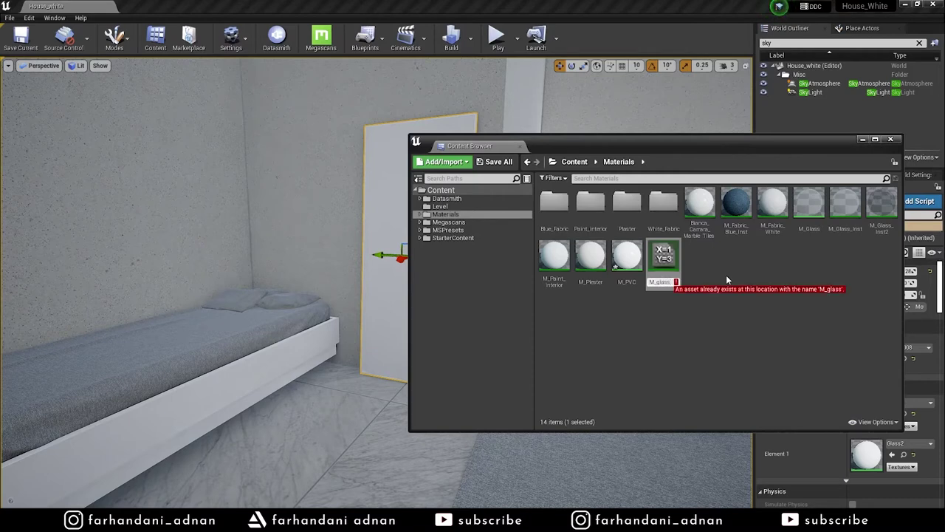
key(BackSpace)
key(BackSpace)
key(BackSpace)
key(BackSpace)
key(BackSpace)
key(BackSpace)
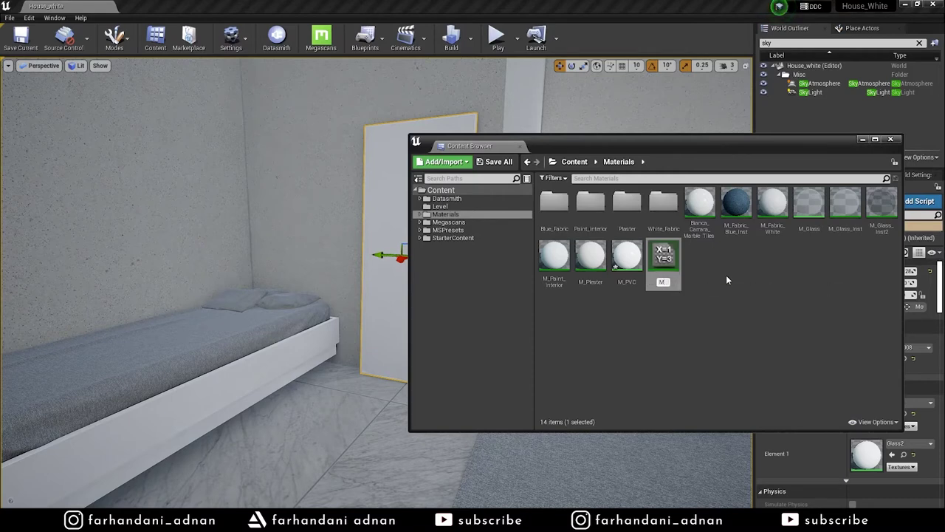
text(_Glass)
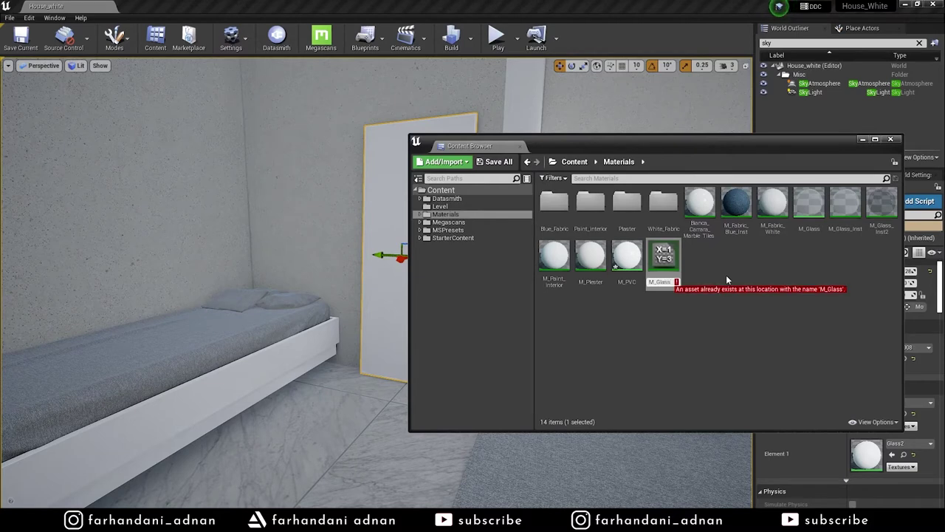
text(1)
key(Return)
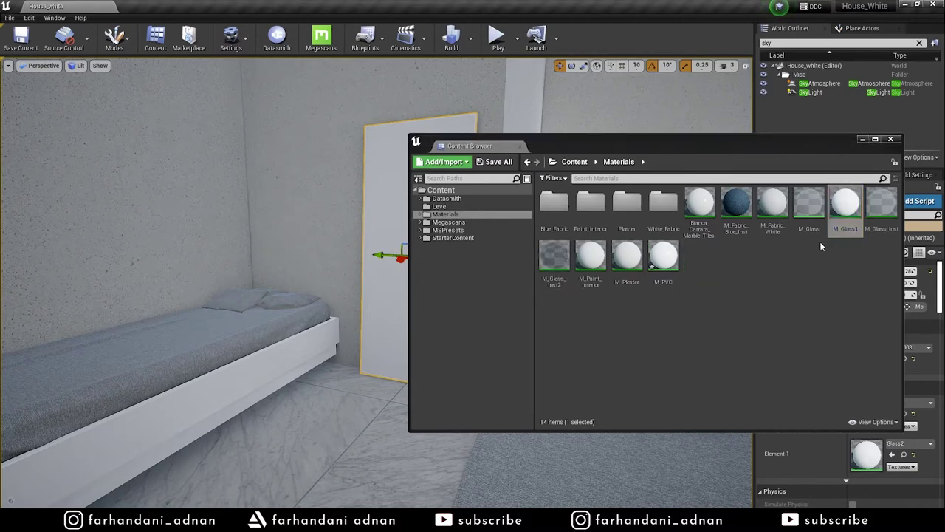
drag(711, 143, 595, 303)
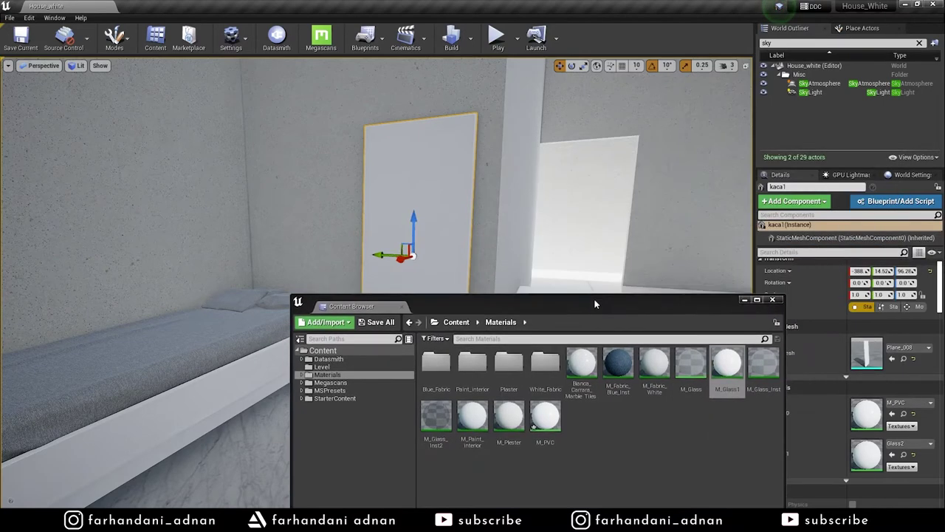
Step: Enable M_Glass1's Metal and Rough overrides, set Metal to 1.0, and save the instance
double_click(727, 364)
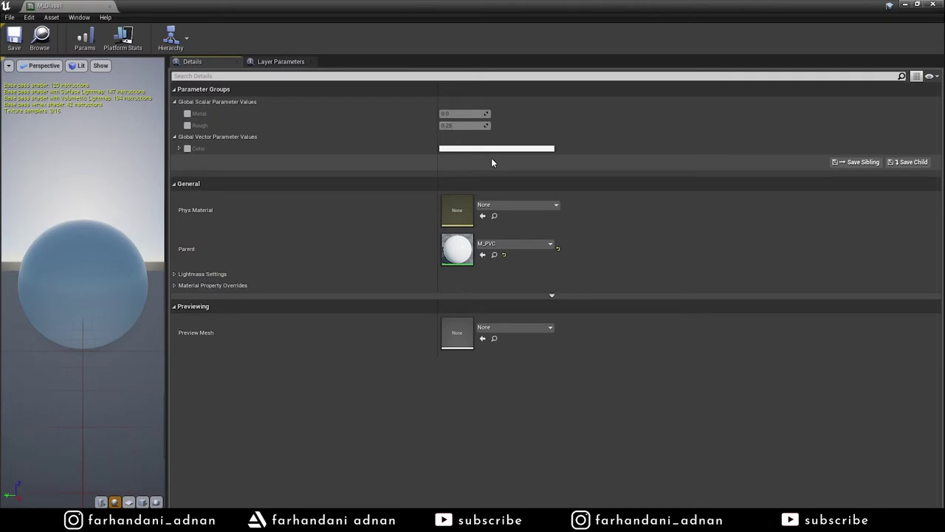
click(188, 114)
click(187, 125)
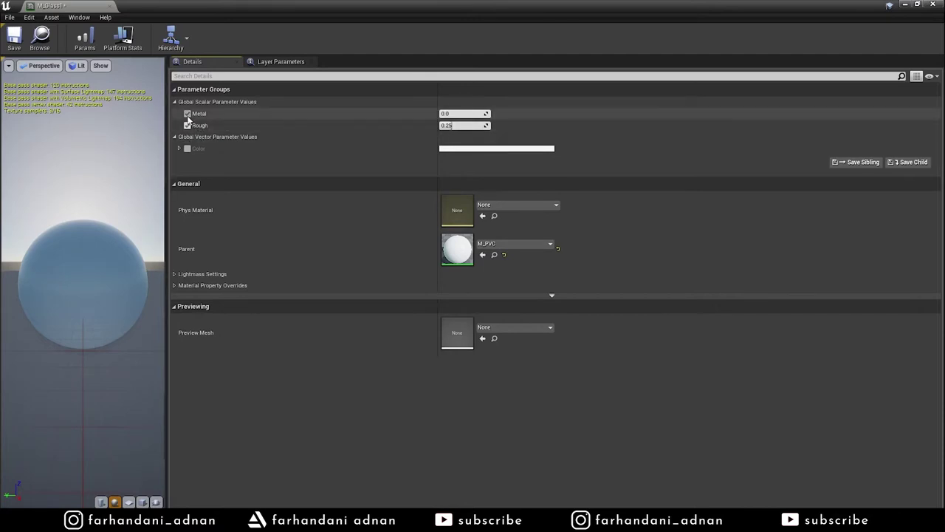
text(0.3)
key(Return)
click(472, 113)
text(1)
key(Return)
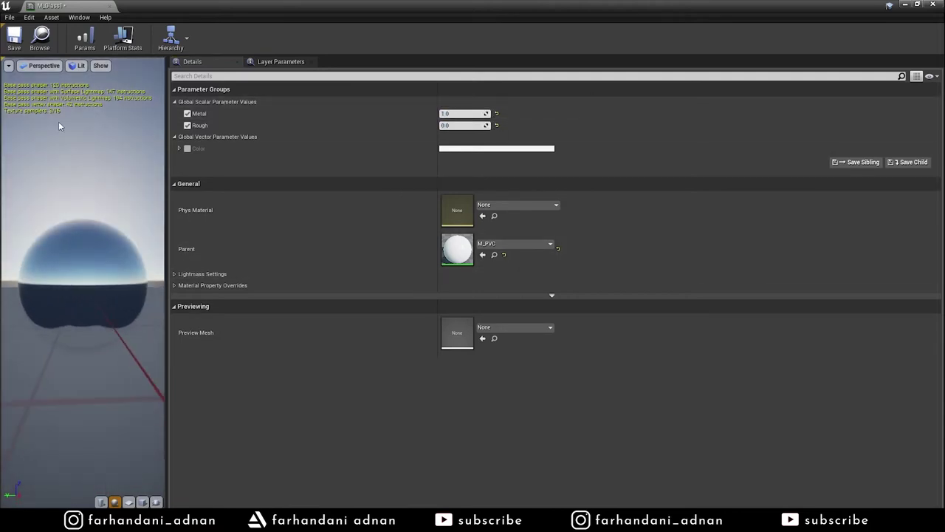
click(12, 40)
click(933, 4)
mouse_move(727, 362)
mouse_down()
mouse_move(392, 195)
mouse_move(874, 454)
mouse_up()
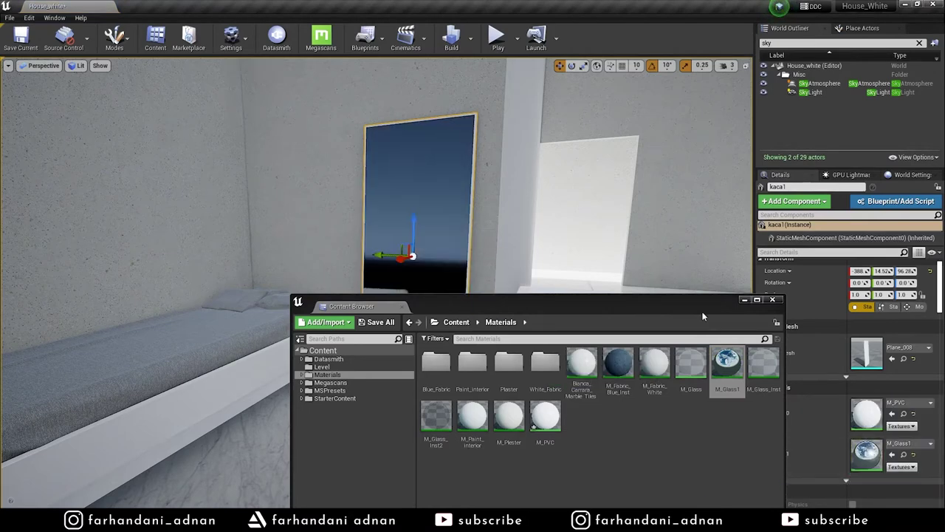
Step: Assign M_Glass1 to the kaca1 mirror's Element 1 slot and restore the full actor list
right_drag(563, 239, 564, 239)
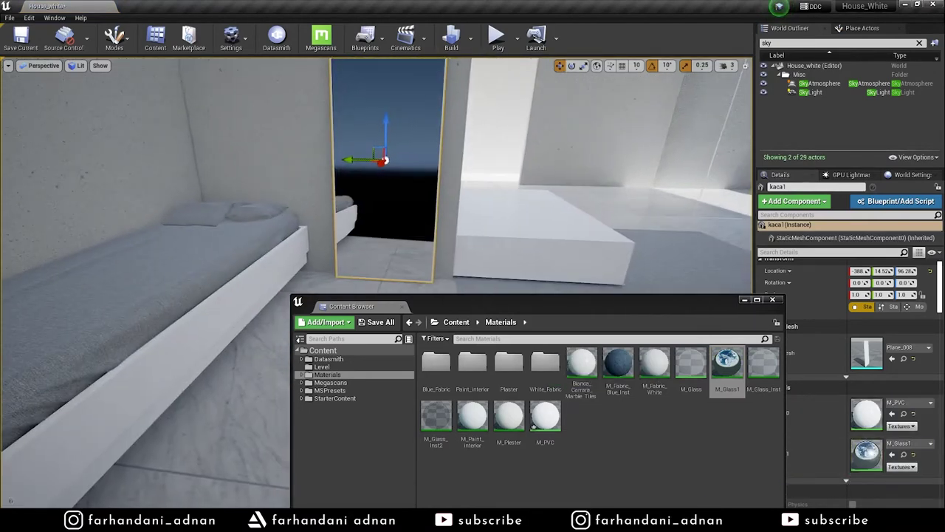
drag(699, 268, 698, 268)
click(744, 300)
mouse_move(553, 264)
mouse_down()
mouse_move(458, 259)
mouse_move(470, 252)
mouse_up()
key(g)
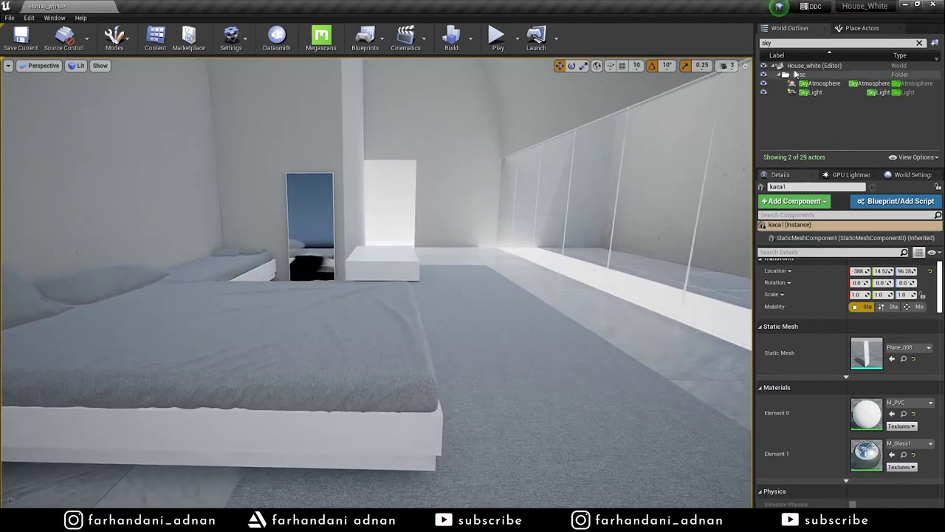
click(920, 44)
click(784, 74)
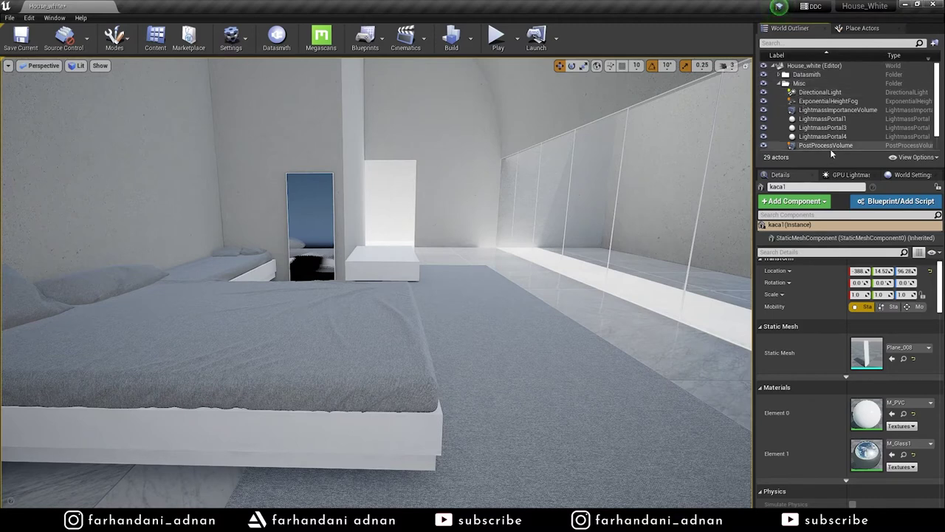
Step: Clear the Outliner selection and try placing a Sphere Reflection Capture, deleting the misplaced one
drag(829, 168, 813, 250)
click(819, 92)
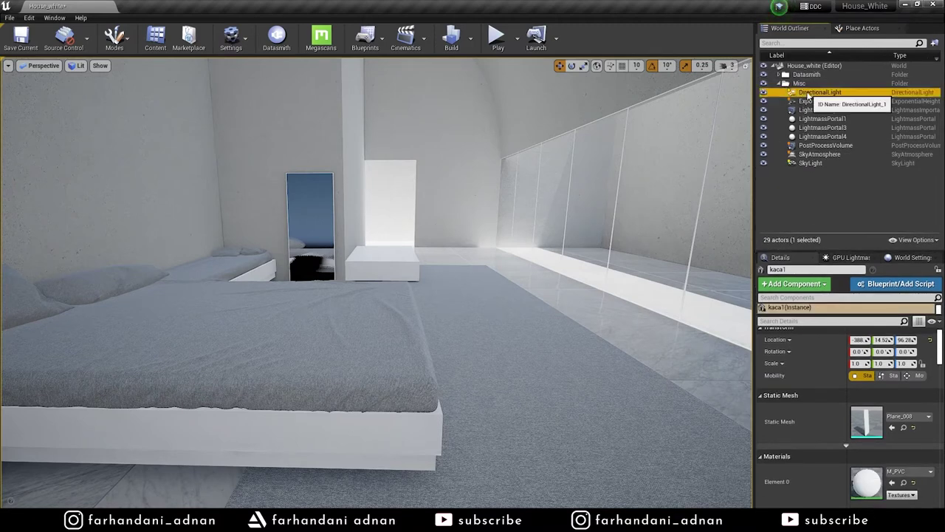
click(811, 180)
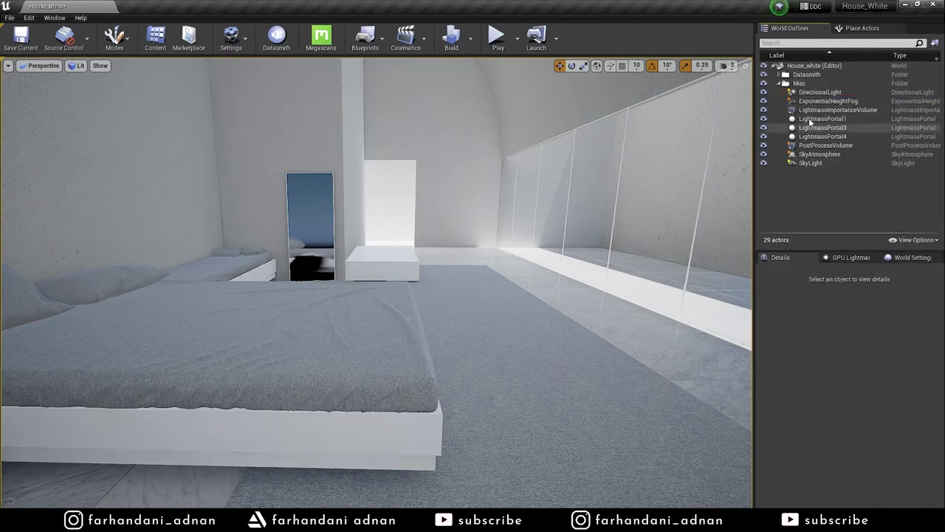
click(870, 28)
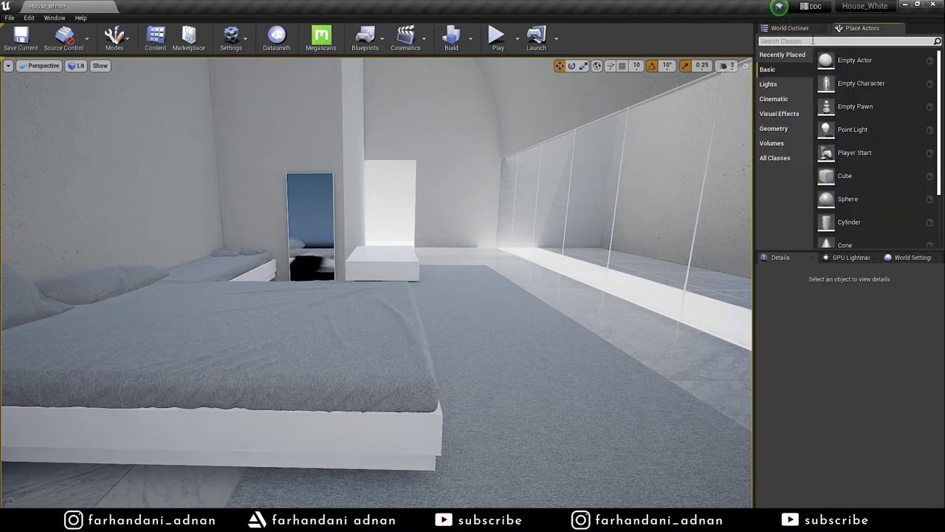
text(refl)
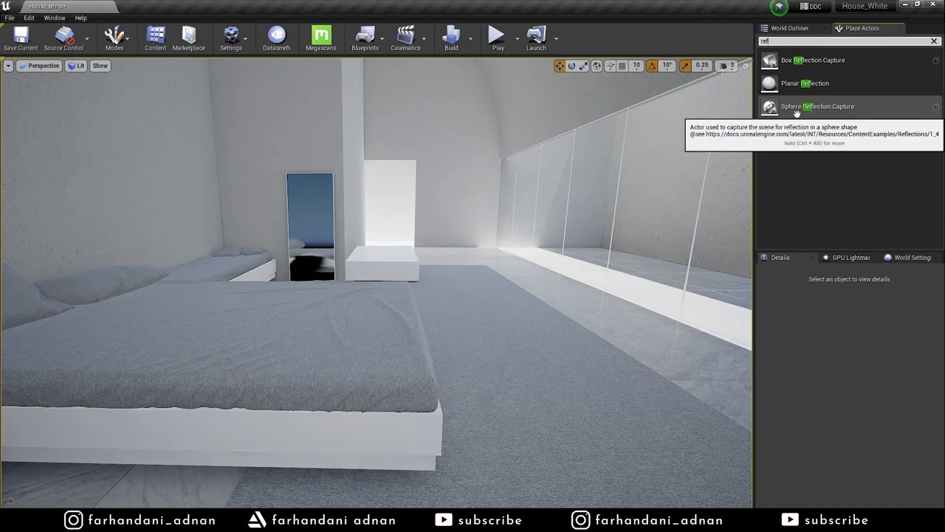
drag(823, 111, 491, 330)
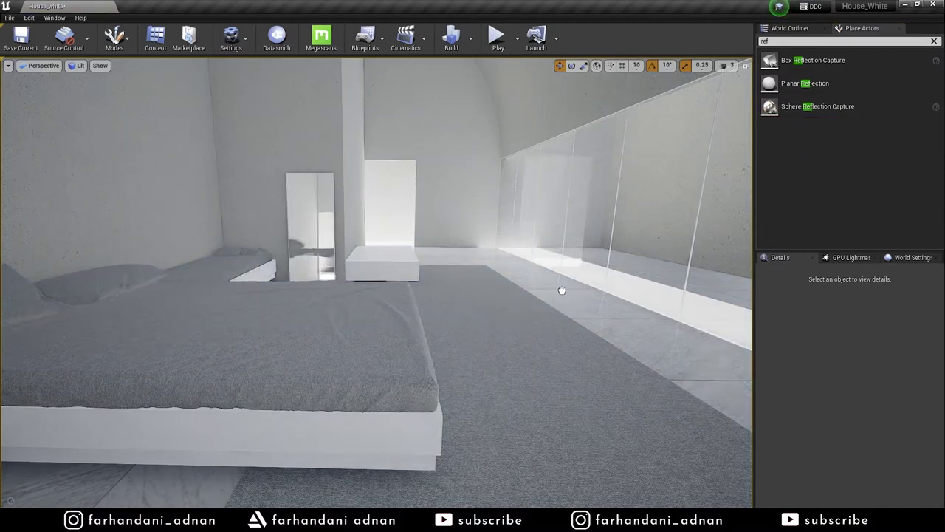
drag(489, 329, 535, 322)
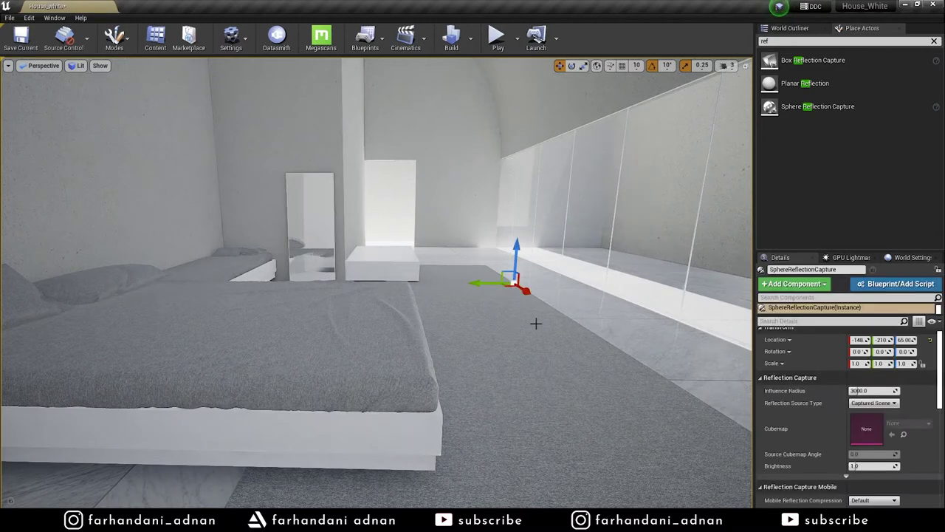
key(Delete)
key(g)
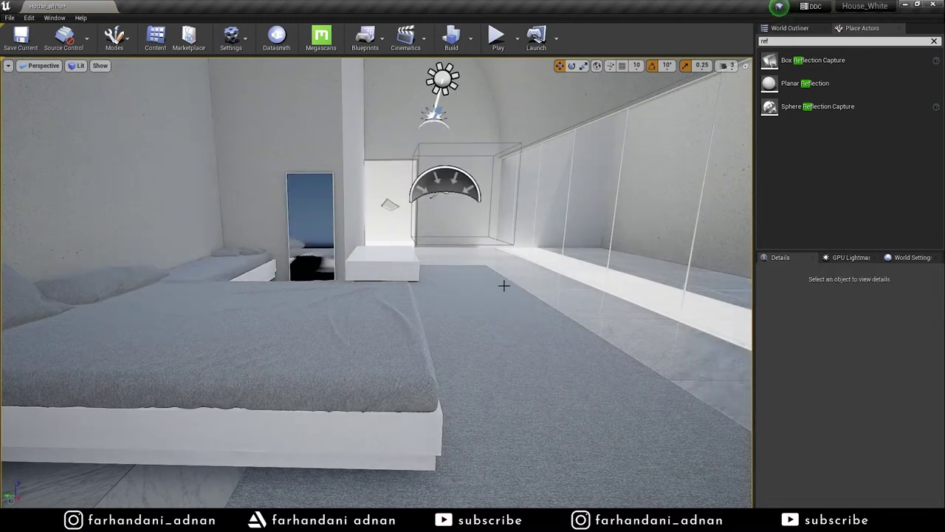
Step: Place a Sphere Reflection Capture on the bedroom floor and move it forward along the room
click(807, 107)
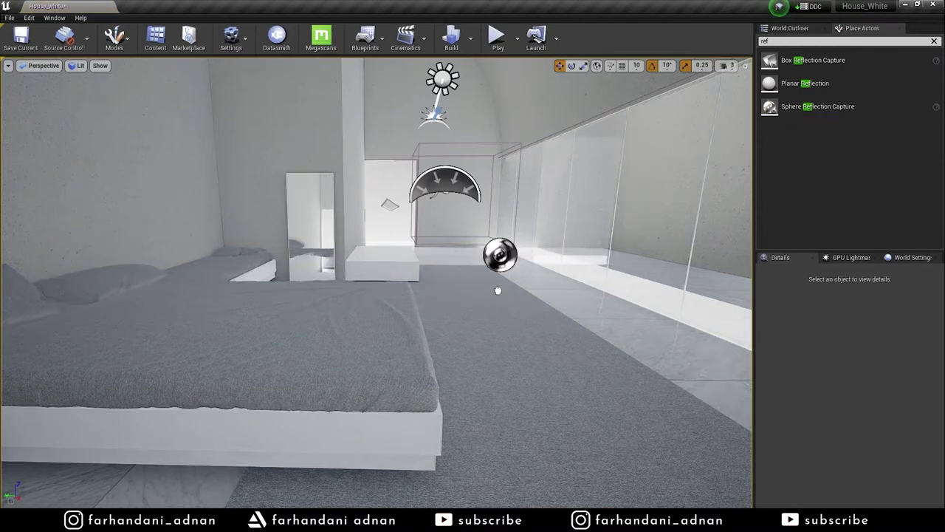
drag(806, 107, 486, 261)
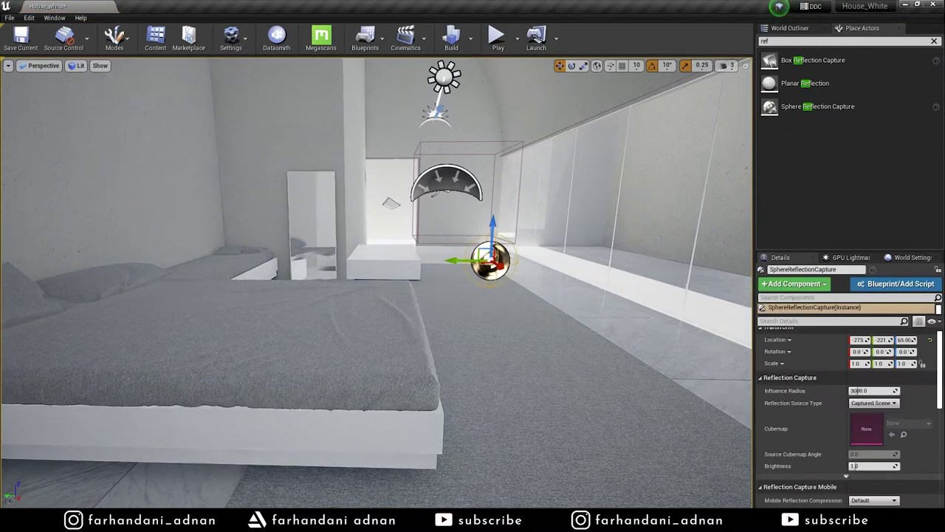
right_drag(488, 270, 489, 270)
mouse_move(488, 269)
shift+mouse_down()
mouse_move(600, 305)
mouse_move(507, 281)
shift+mouse_up()
right_drag(411, 316, 500, 282)
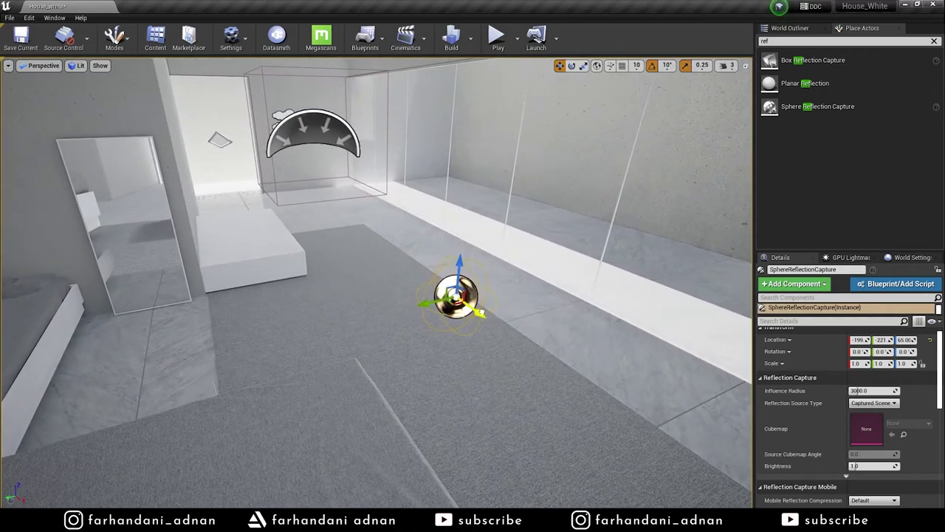
Step: Duplicate the reflection capture and move the copy in front of the mirror
alt+drag(500, 283, 404, 188)
drag(312, 192, 131, 222)
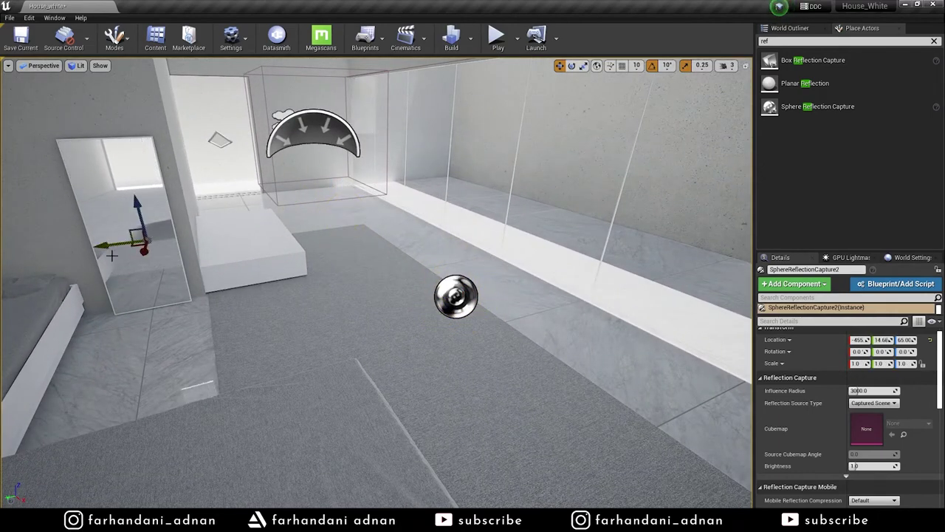
right_drag(131, 221, 131, 221)
right_drag(244, 229, 245, 228)
drag(378, 314, 386, 325)
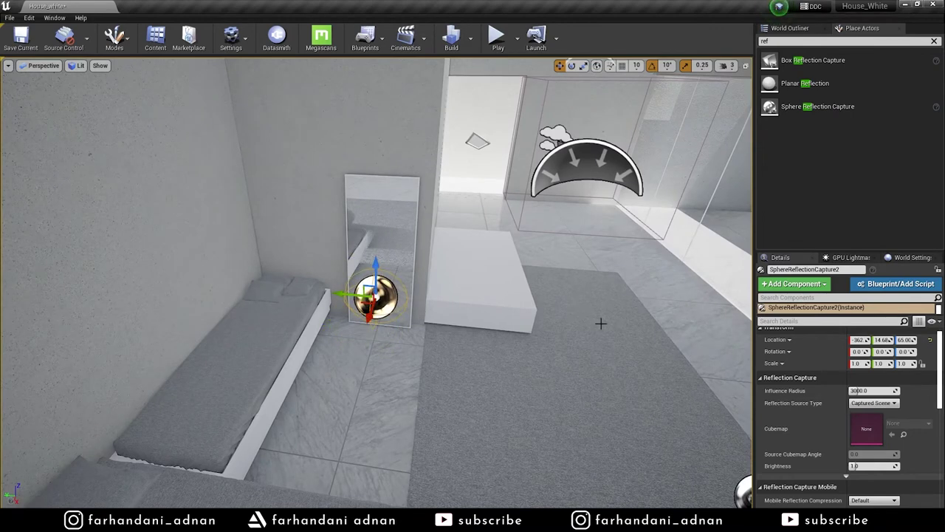
right_drag(535, 340, 519, 333)
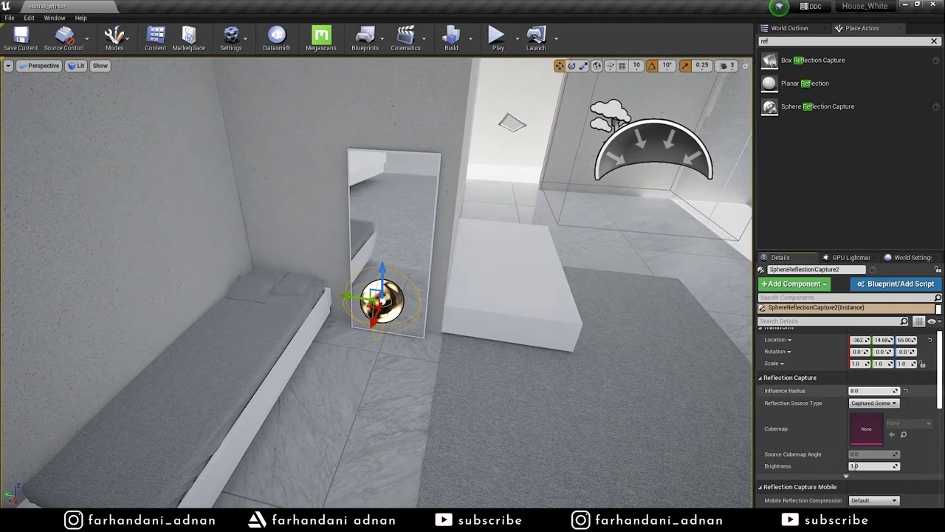
Step: Shrink the mirror capture's Influence Radius to about 164, then Alt-drag a copy
drag(873, 390, 897, 390)
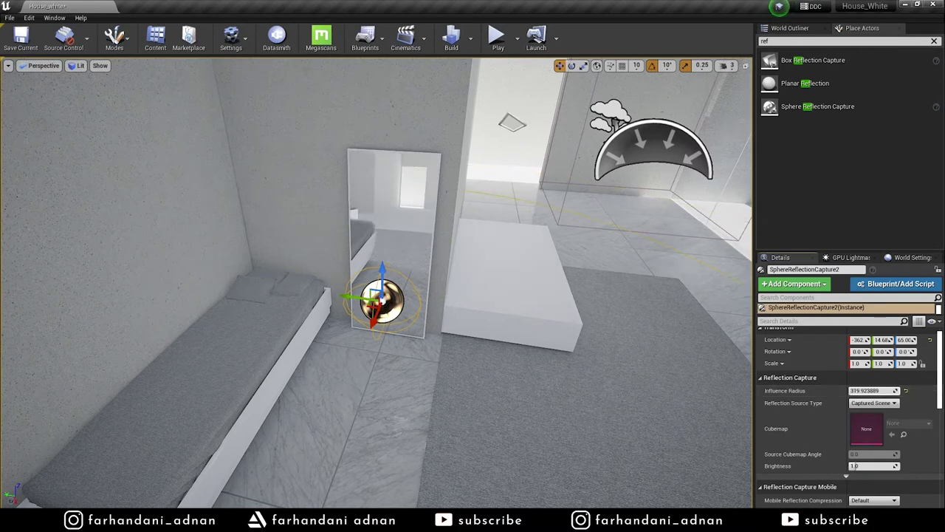
drag(874, 390, 897, 390)
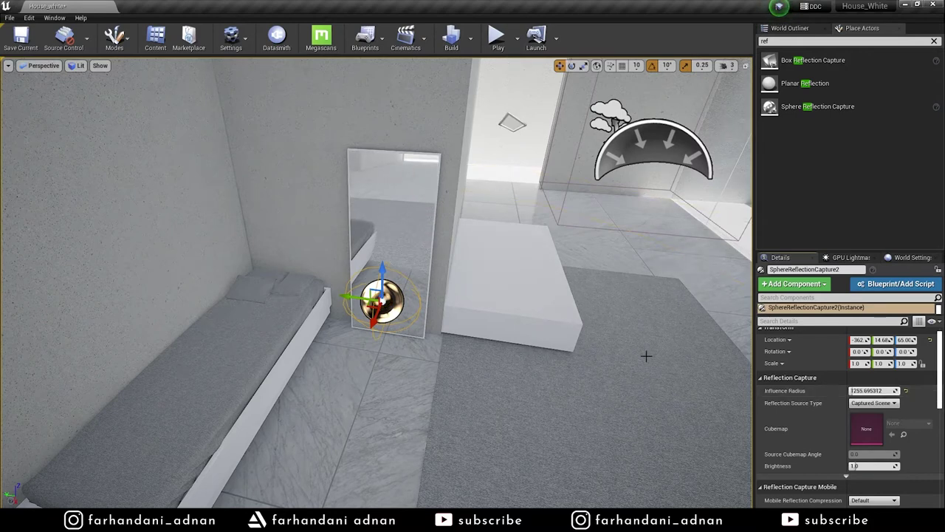
drag(874, 390, 850, 390)
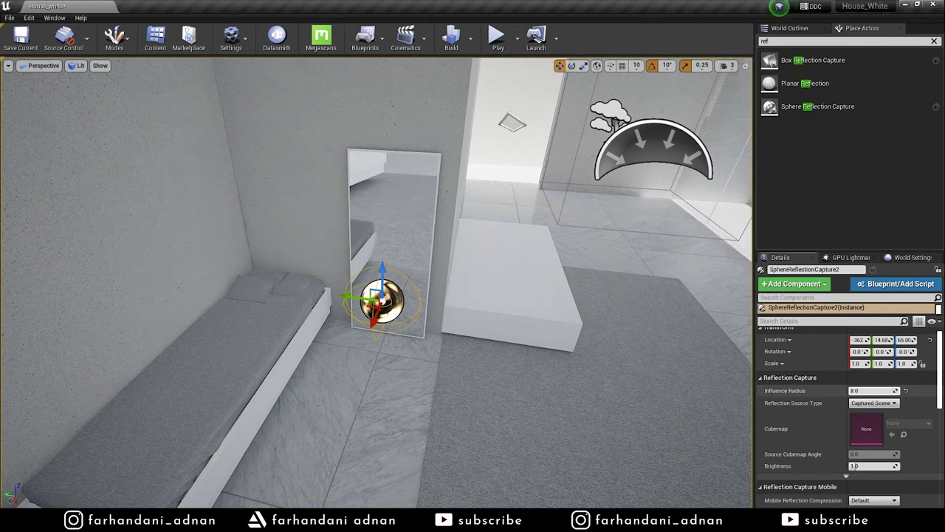
key(ctrl+z)
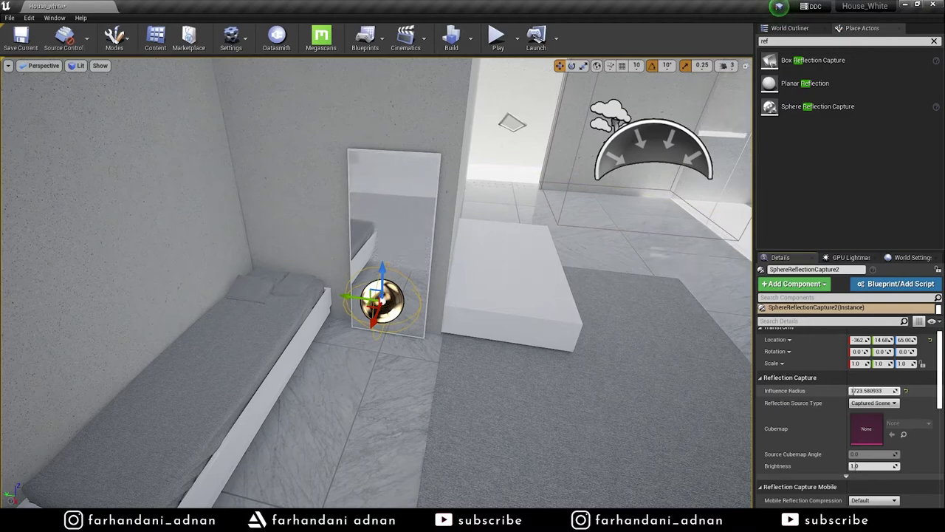
mouse_move(376, 295)
right_down()
mouse_move(414, 295)
mouse_move(399, 295)
right_up()
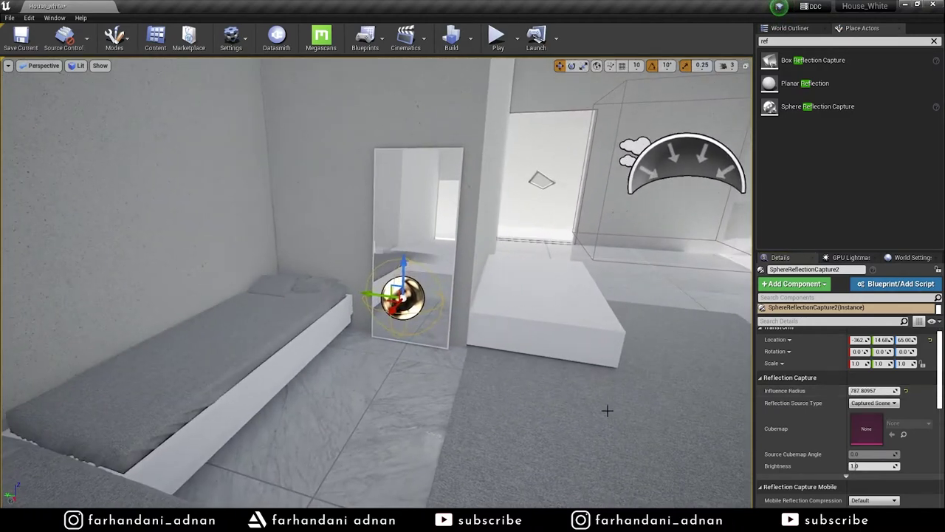
drag(405, 305, 372, 386)
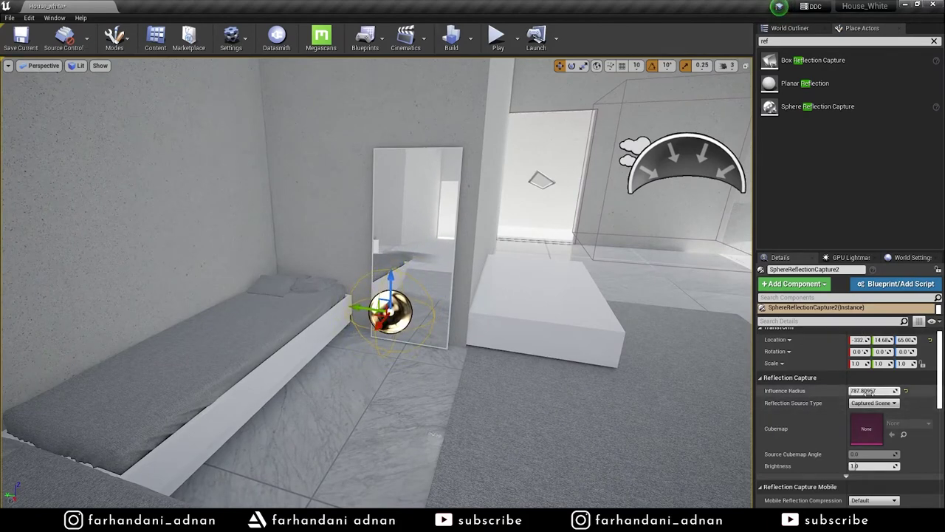
drag(873, 390, 849, 390)
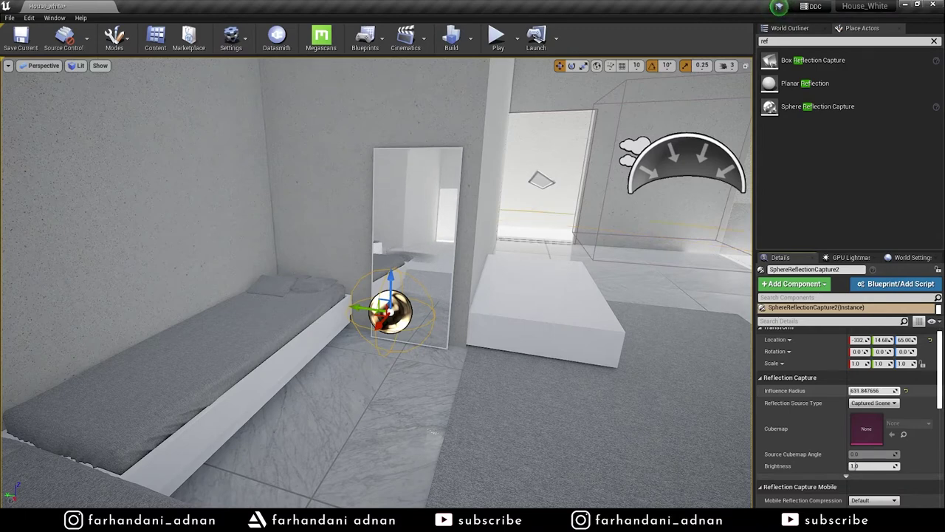
drag(873, 390, 857, 390)
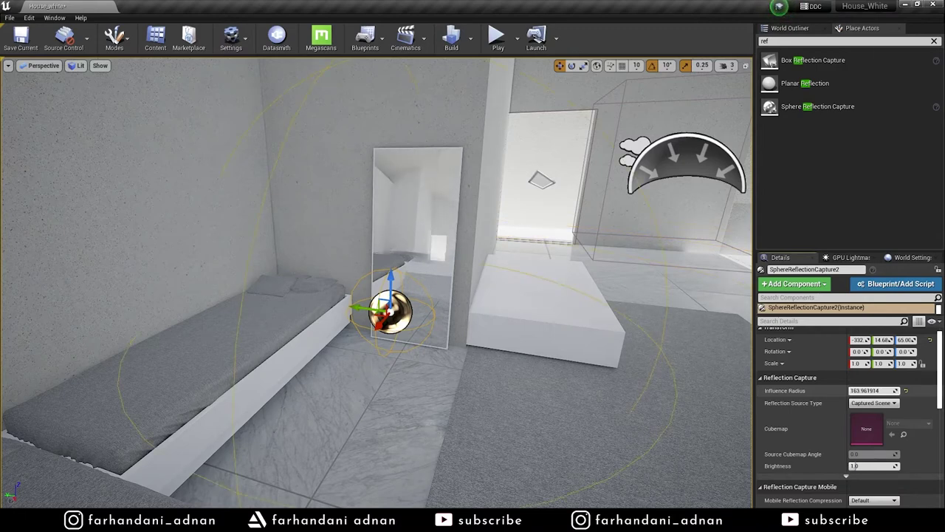
drag(377, 280, 414, 355)
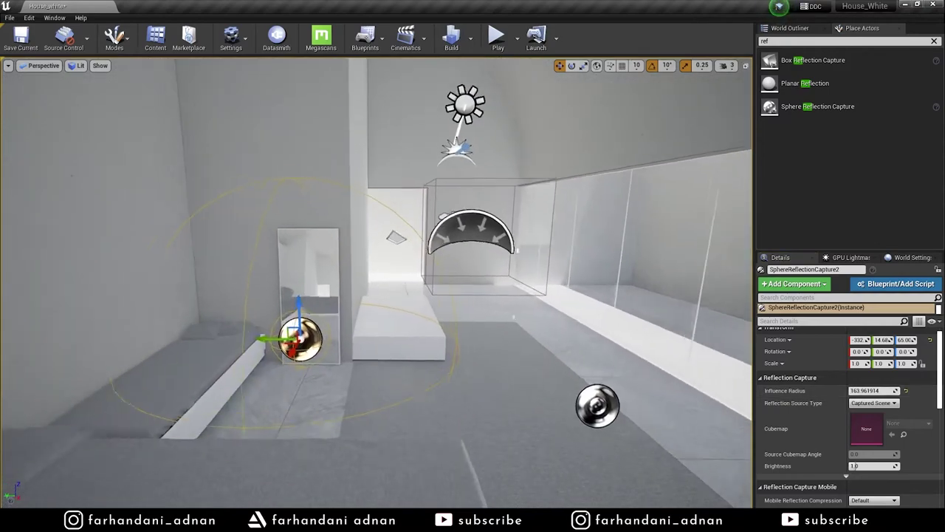
mouse_move(294, 344)
alt+mouse_down()
mouse_move(633, 342)
mouse_move(640, 221)
mouse_move(249, 199)
alt+mouse_up()
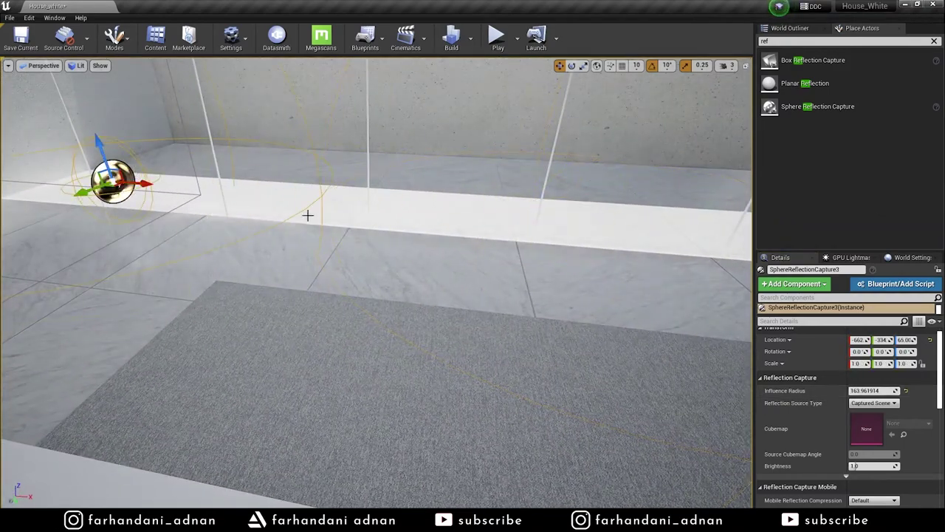
Step: Move the copied capture toward the glass wall and set its Influence Radius to 500
key(f)
drag(275, 292, 311, 292)
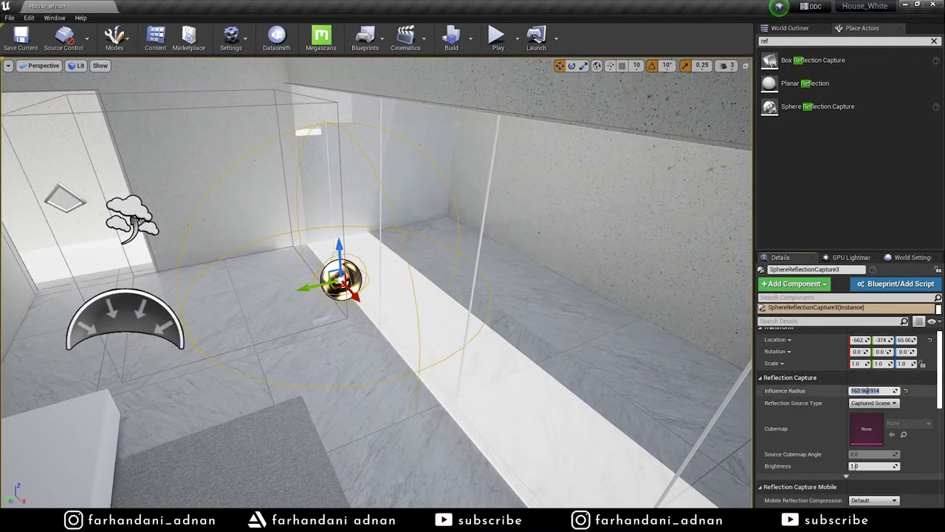
text(50)
key(Return)
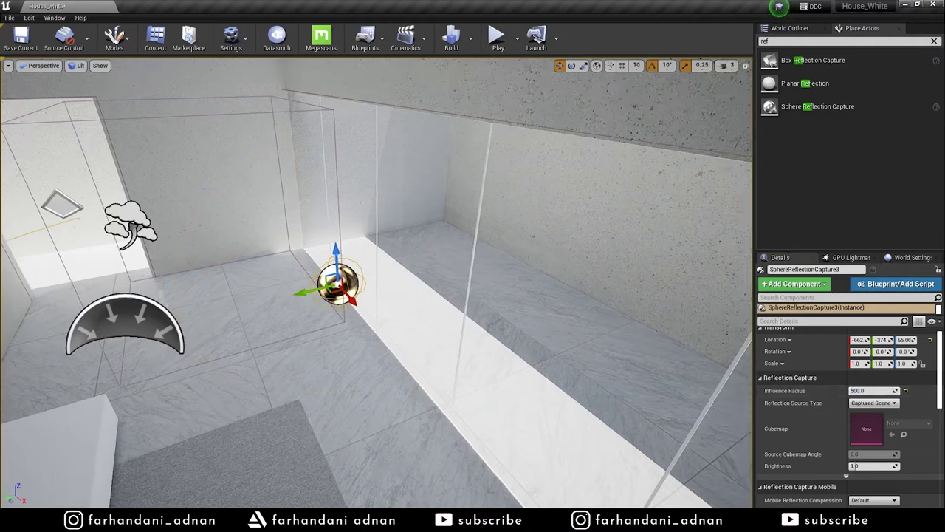
right_drag(340, 343, 340, 343)
Step: Alt-drag another radius-500 capture to the far end of the glass wall, near x 462
alt+drag(257, 340, 721, 405)
key(f)
mouse_move(387, 336)
mouse_down()
mouse_move(749, 345)
mouse_move(709, 337)
mouse_up()
right_drag(709, 337, 709, 336)
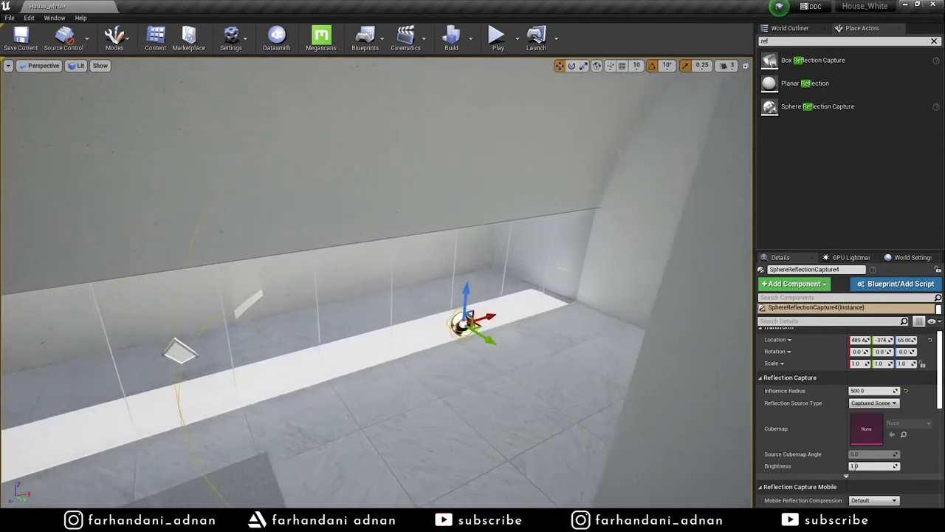
right_drag(473, 325, 384, 325)
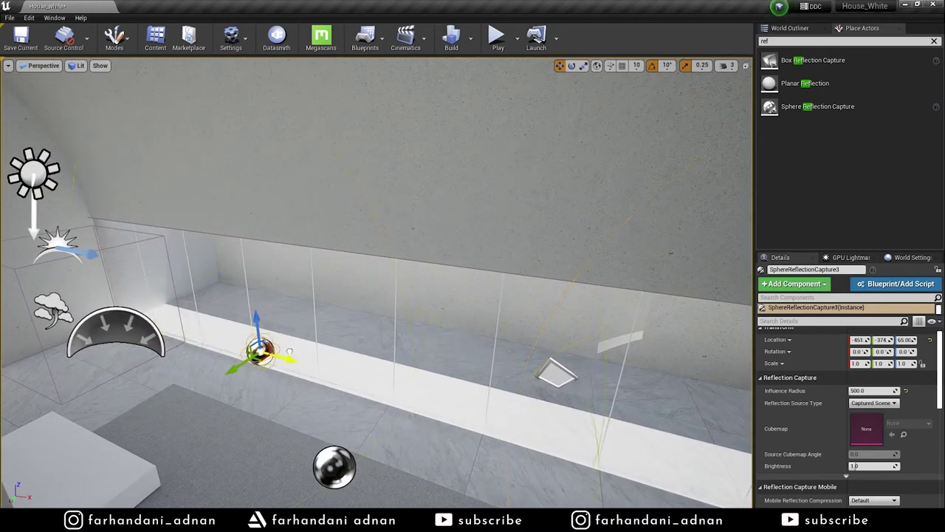
mouse_move(281, 356)
right_down()
mouse_move(713, 394)
mouse_move(495, 397)
mouse_move(473, 325)
right_up()
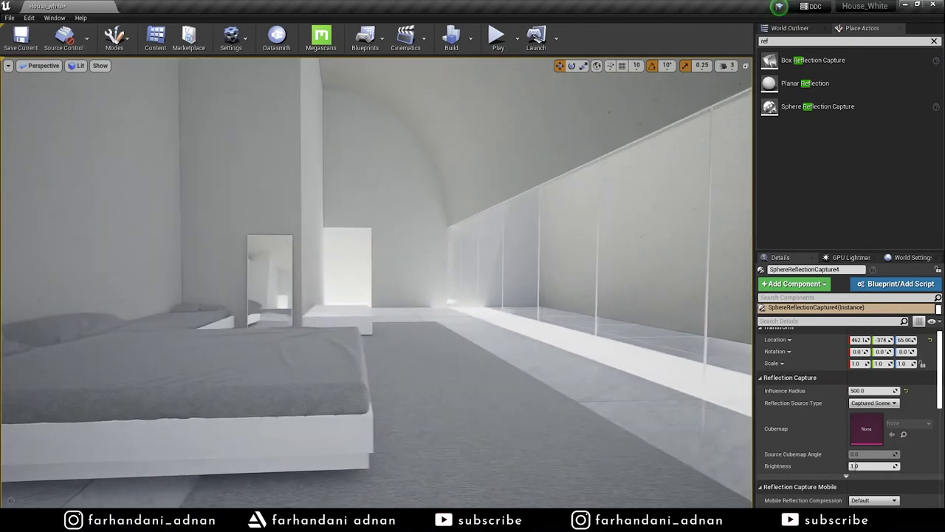
right_drag(492, 394, 491, 394)
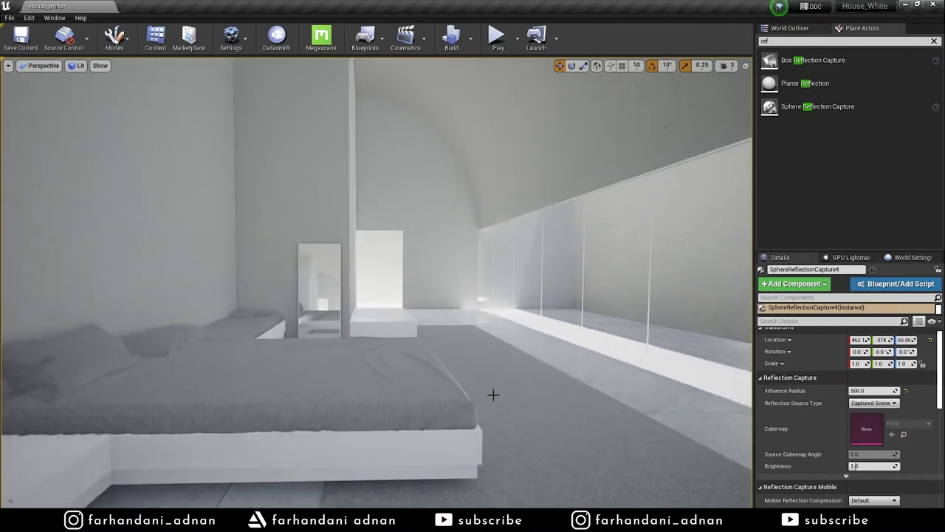
Step: Build Reflection Captures and fly around the bedroom to inspect the bed and pendant lamp
click(472, 44)
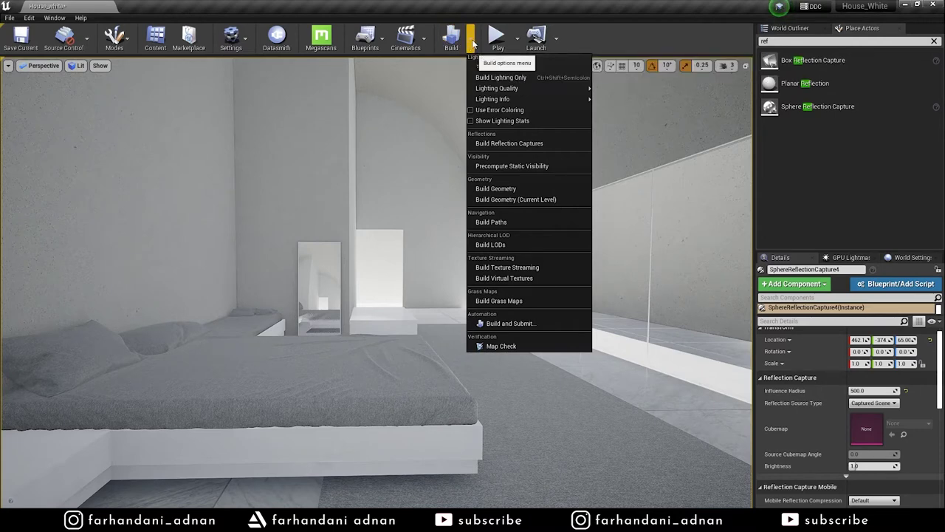
click(510, 143)
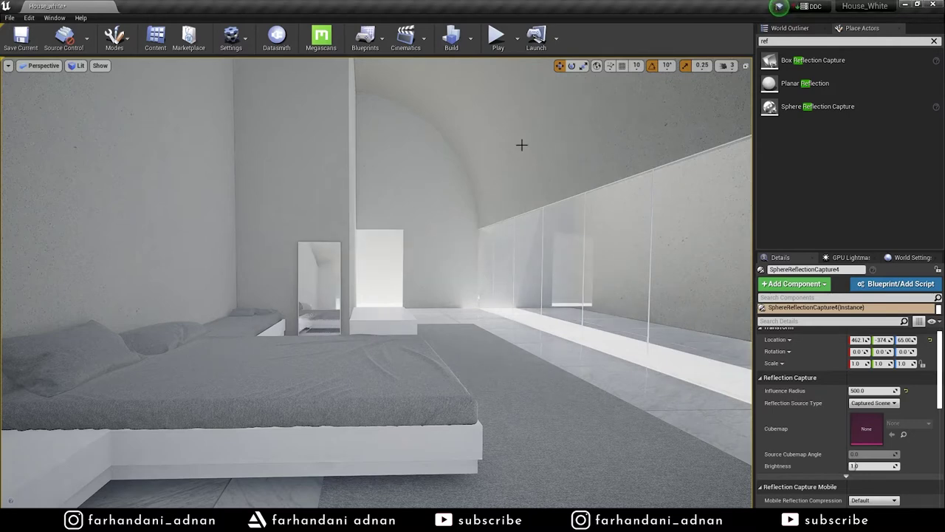
mouse_move(458, 241)
mouse_down()
mouse_move(443, 214)
mouse_move(483, 252)
mouse_move(576, 255)
mouse_move(348, 243)
mouse_move(347, 221)
mouse_move(351, 266)
mouse_move(351, 243)
mouse_up()
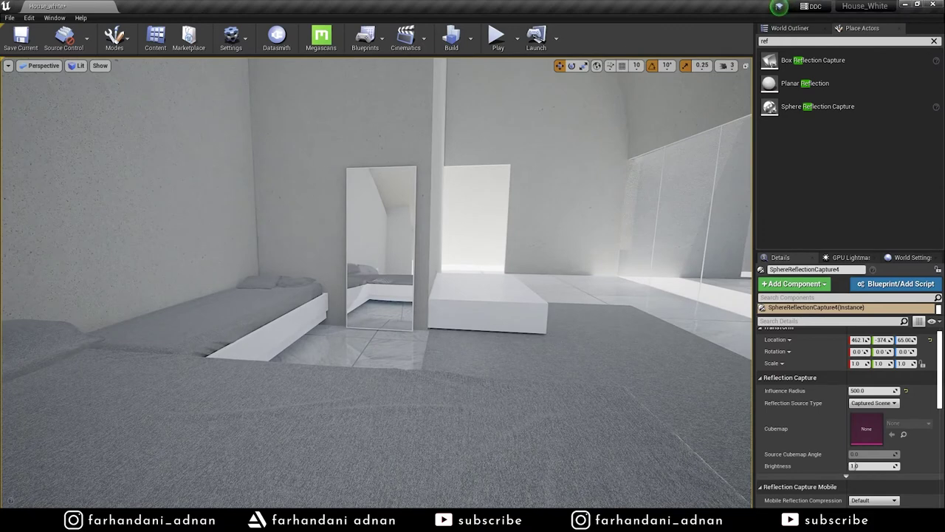
mouse_move(360, 251)
mouse_down()
mouse_move(360, 272)
mouse_move(318, 244)
mouse_up()
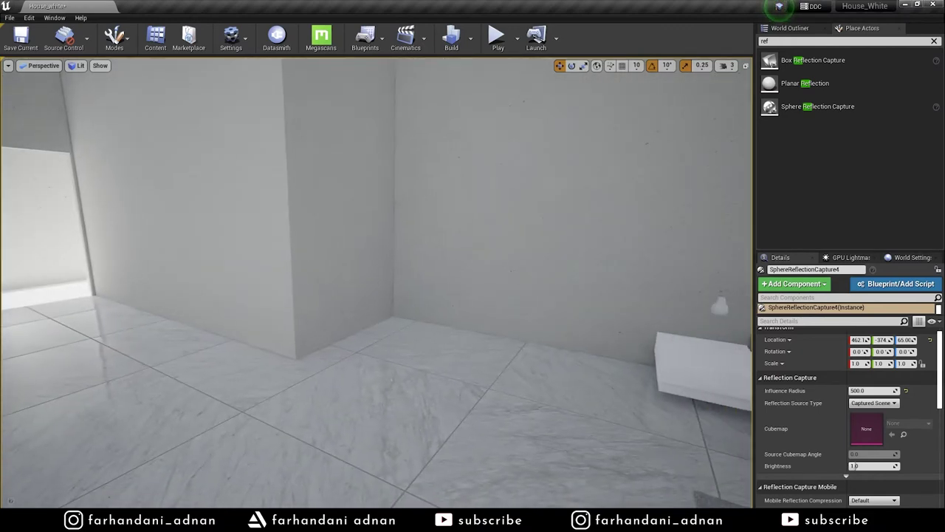
mouse_move(318, 243)
right_down()
mouse_move(317, 184)
mouse_move(318, 295)
mouse_move(222, 295)
mouse_move(211, 281)
mouse_move(133, 288)
right_up()
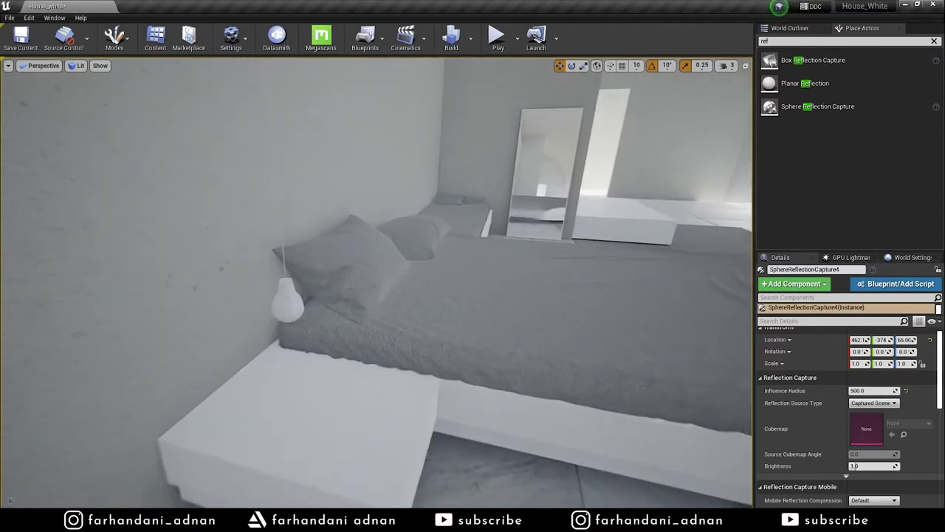
right_drag(133, 289, 374, 262)
click(280, 303)
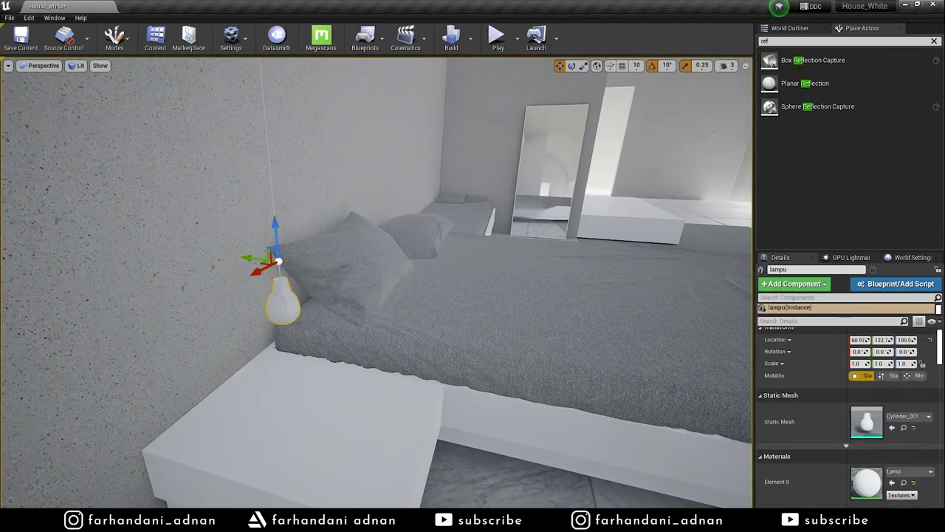
right_drag(538, 264, 472, 266)
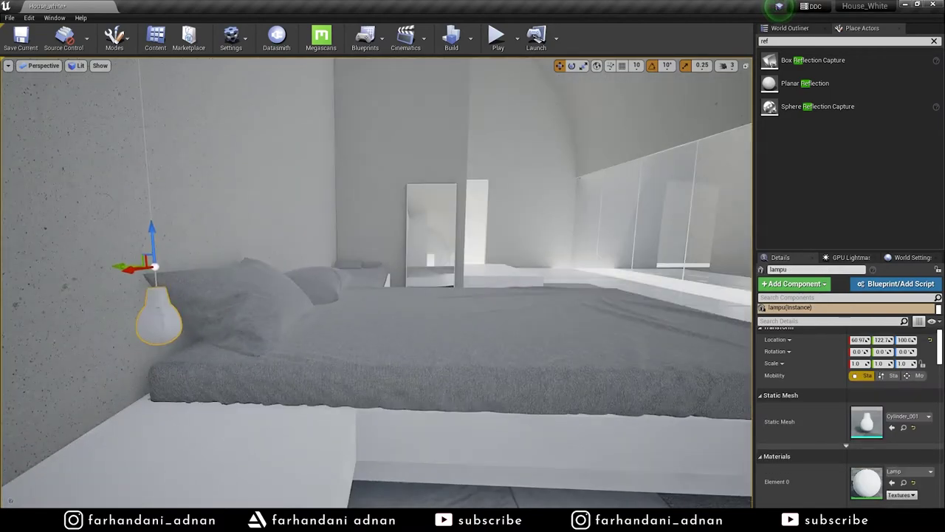
mouse_move(538, 263)
right_down()
mouse_move(472, 273)
mouse_move(339, 504)
right_up()
Step: Preview in game view, compare with the White Room reference photo, then reopen the Content Browser
key(g)
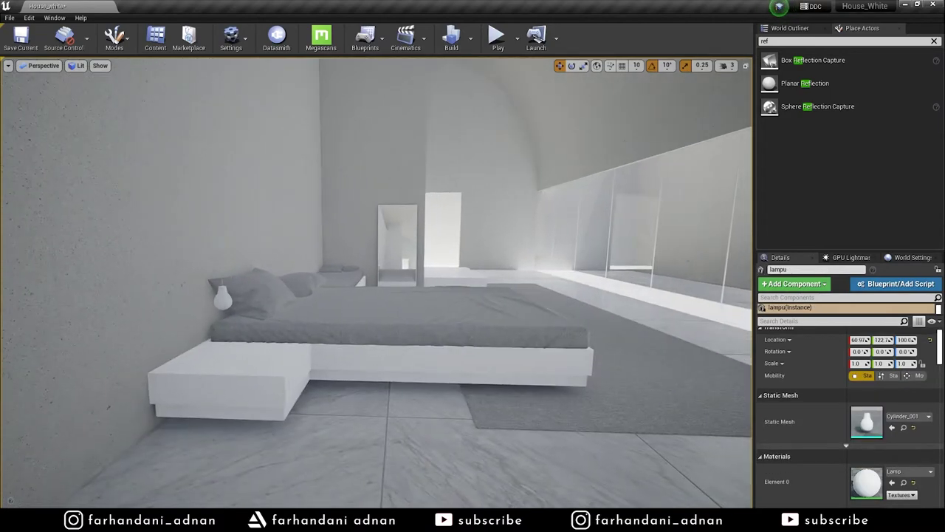
key(alt+Tab)
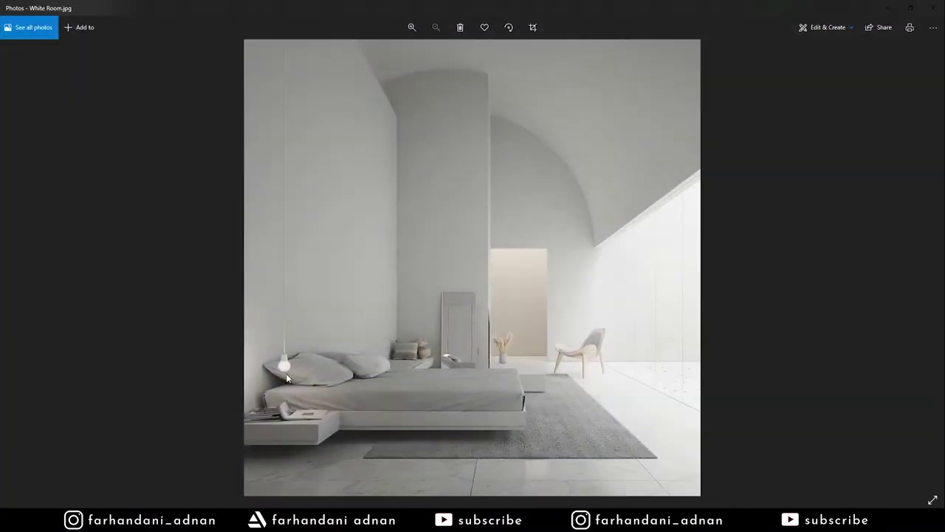
click(887, 14)
mouse_move(338, 254)
right_down()
mouse_move(295, 255)
mouse_move(252, 49)
right_up()
click(158, 42)
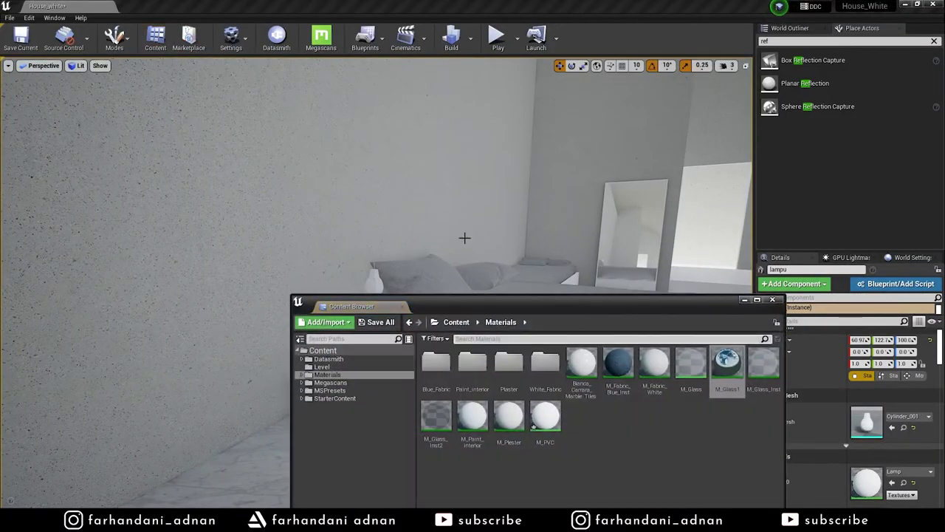
Step: Reopen M_PVC and darken its Color parameter to a 0.797 grey
mouse_move(567, 312)
mouse_down()
mouse_move(581, 412)
mouse_move(579, 292)
mouse_up()
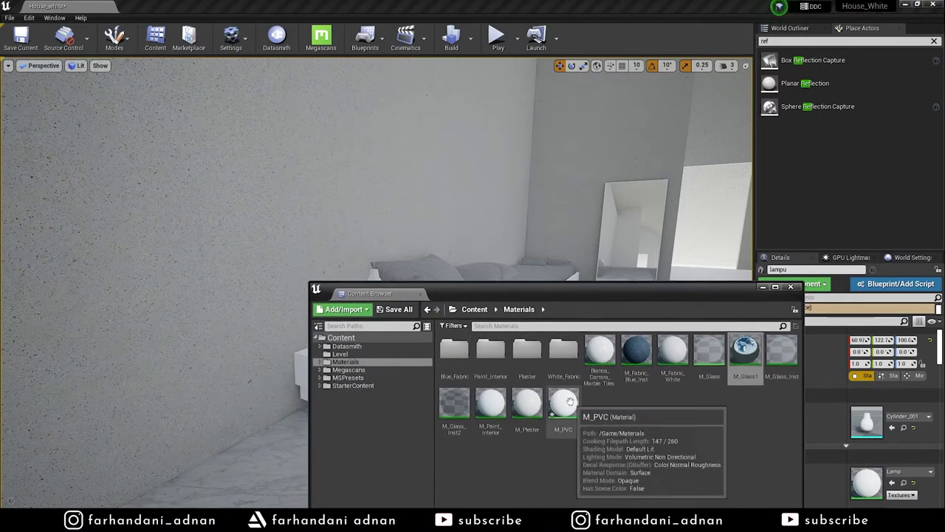
double_click(555, 396)
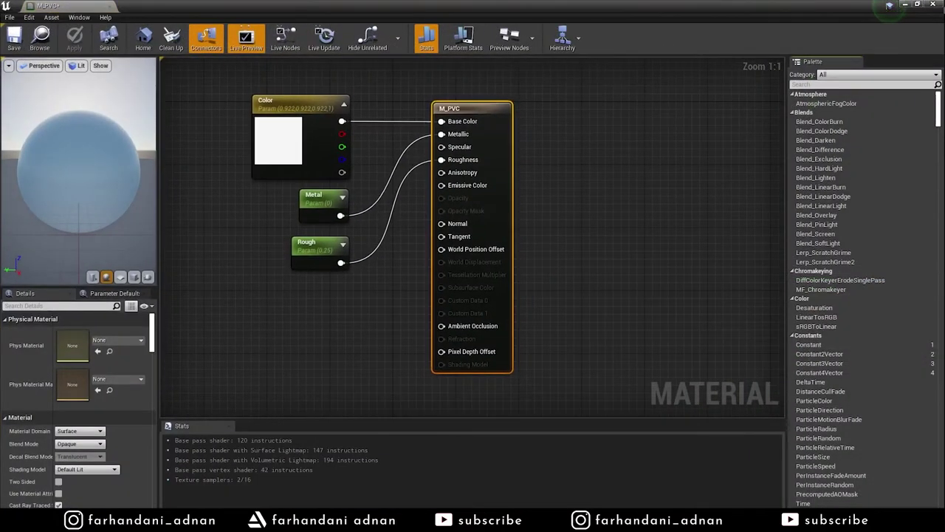
click(932, 3)
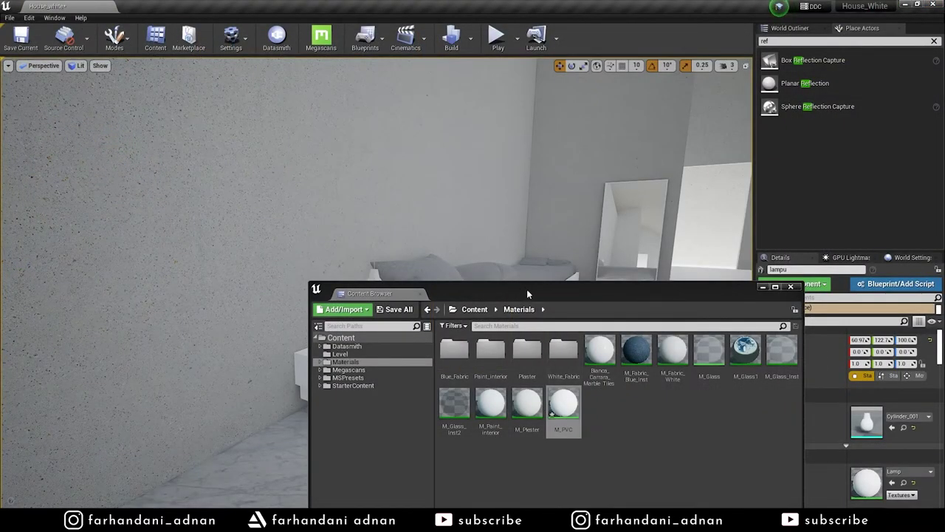
drag(526, 295, 463, 335)
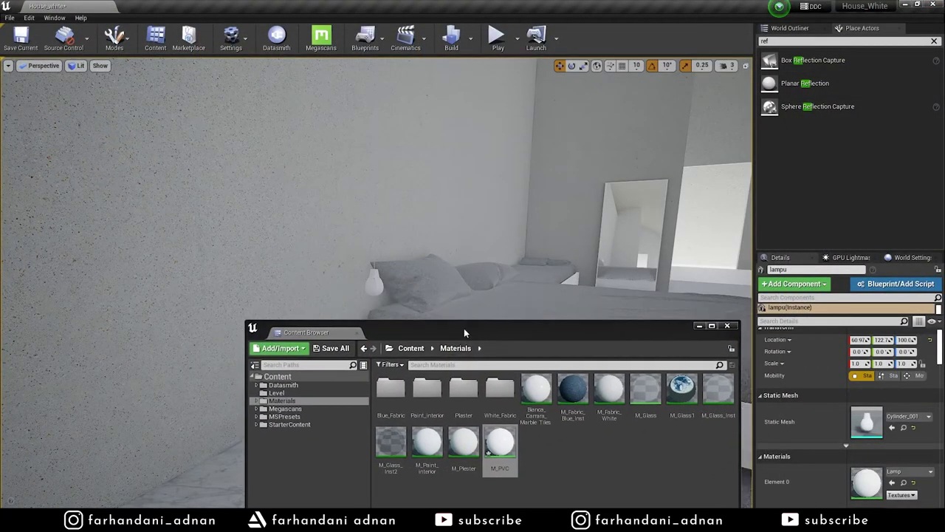
double_click(509, 444)
double_click(310, 147)
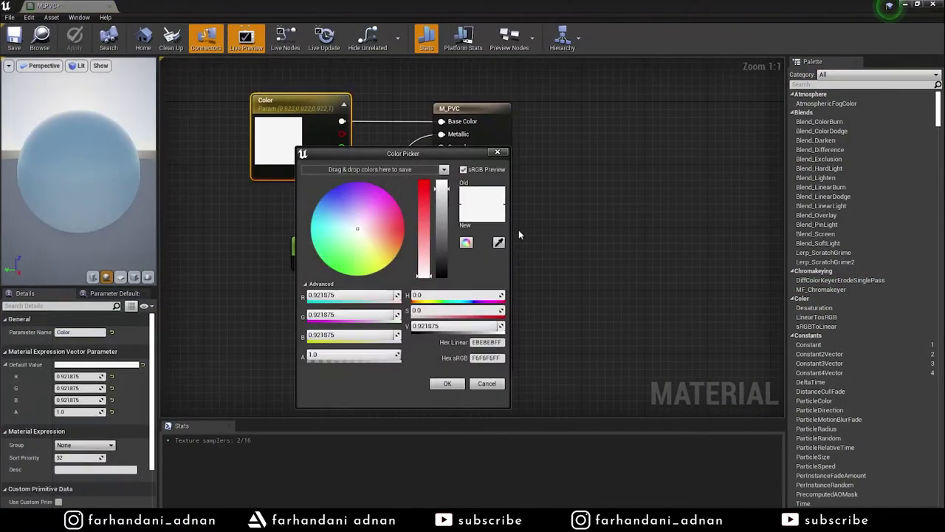
drag(441, 189, 441, 200)
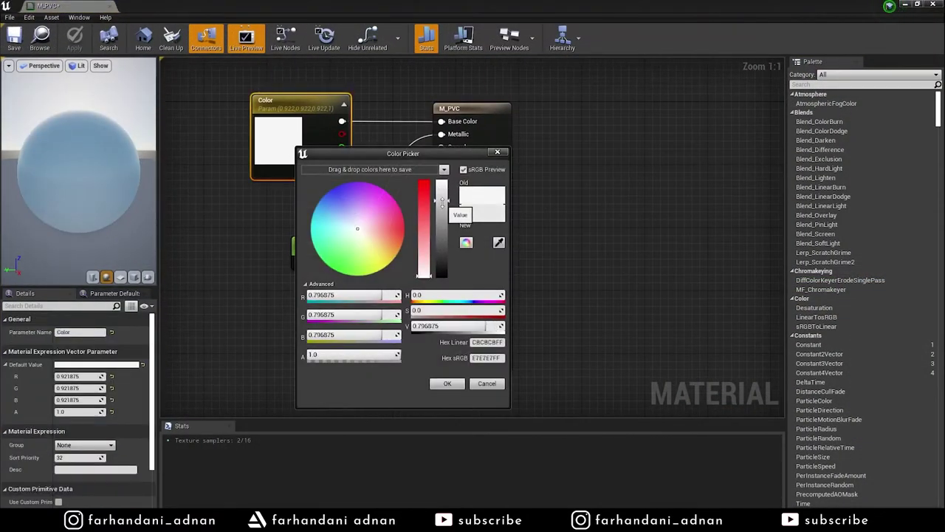
click(447, 383)
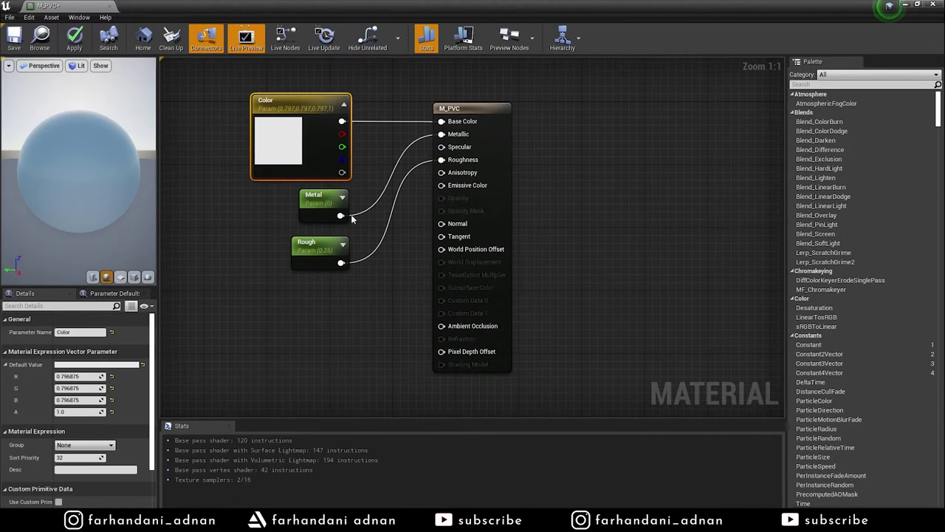
Step: Apply and save M_PVC, then focus the viewport on the lampu lamp
click(74, 36)
click(15, 37)
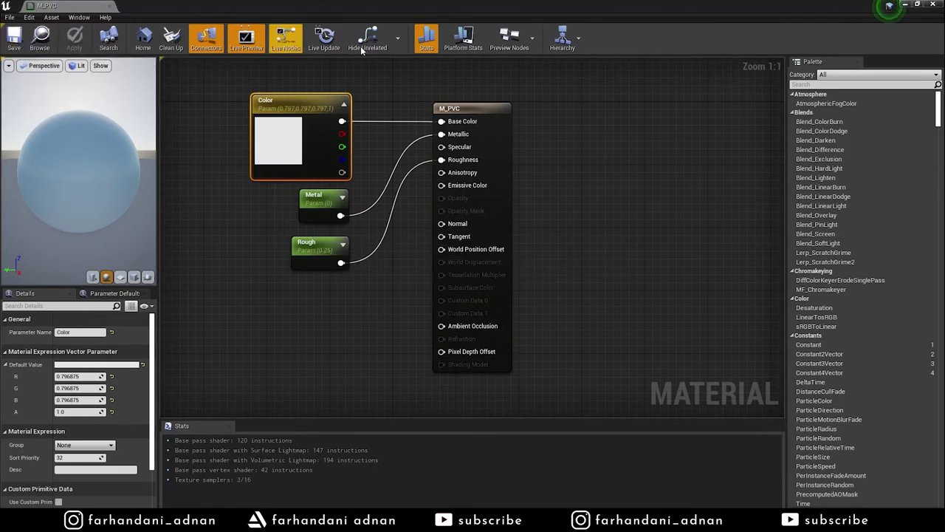
key(f)
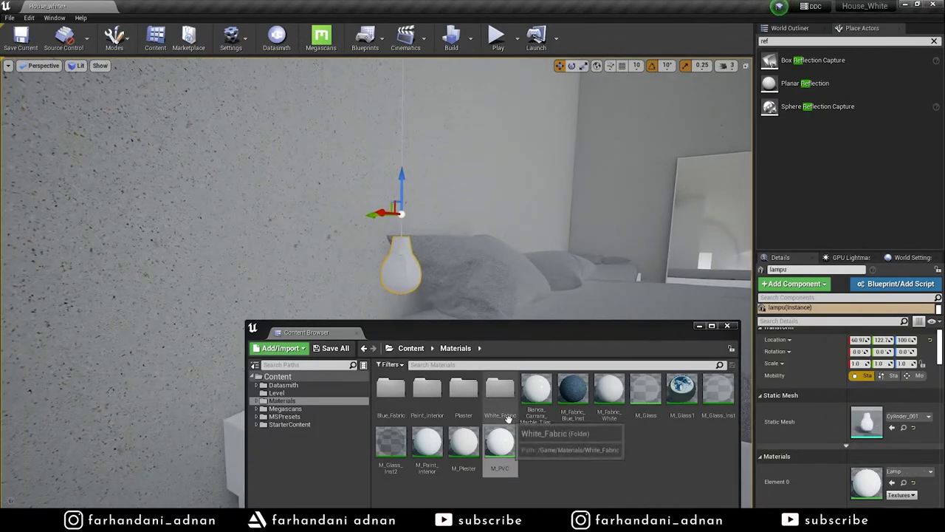
Step: Drag M_PVC onto the lampu lamp's Element 1 material slot
drag(500, 444, 551, 461)
scroll(885, 459, down, 2)
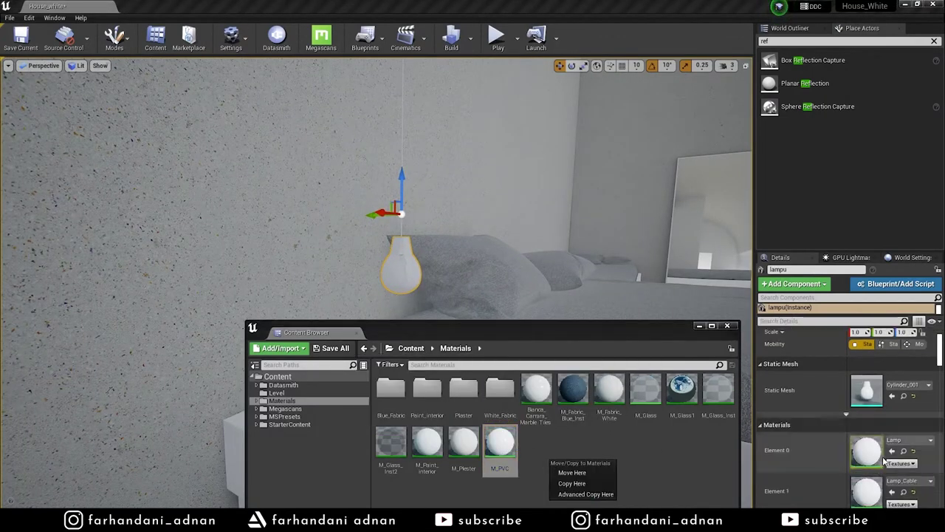
scroll(885, 459, down, 1)
mouse_move(500, 444)
mouse_down()
mouse_move(842, 455)
mouse_move(870, 444)
mouse_up()
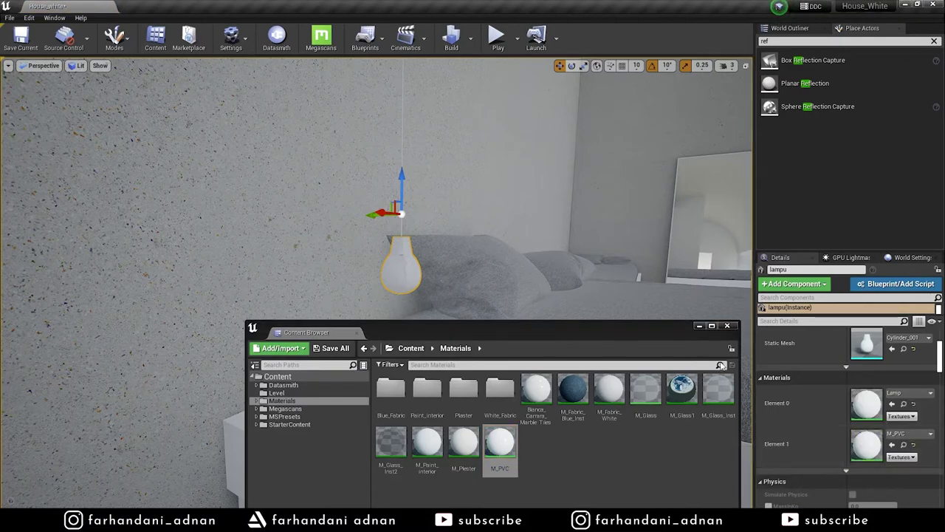
Step: Check the lamp in the scene, then bring back the Content Browser on the Materials folder
click(728, 326)
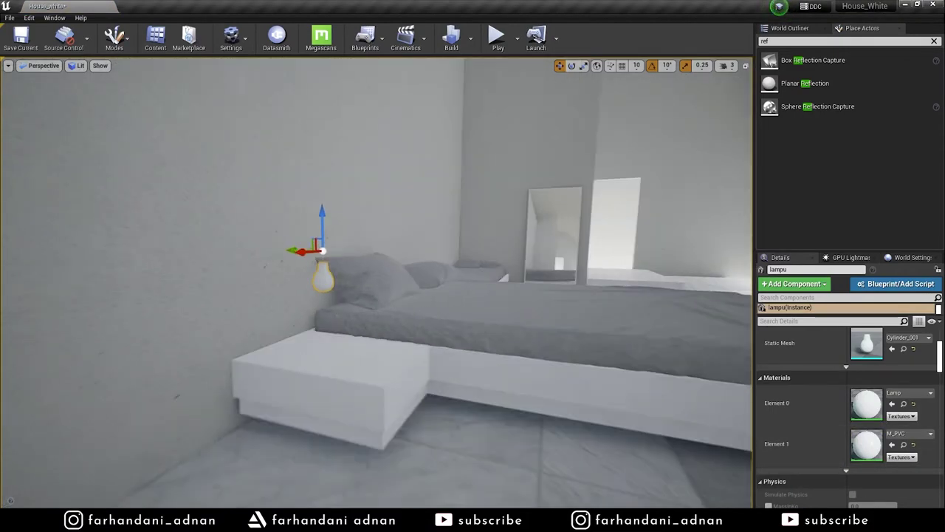
right_drag(665, 333, 517, 259)
click(157, 38)
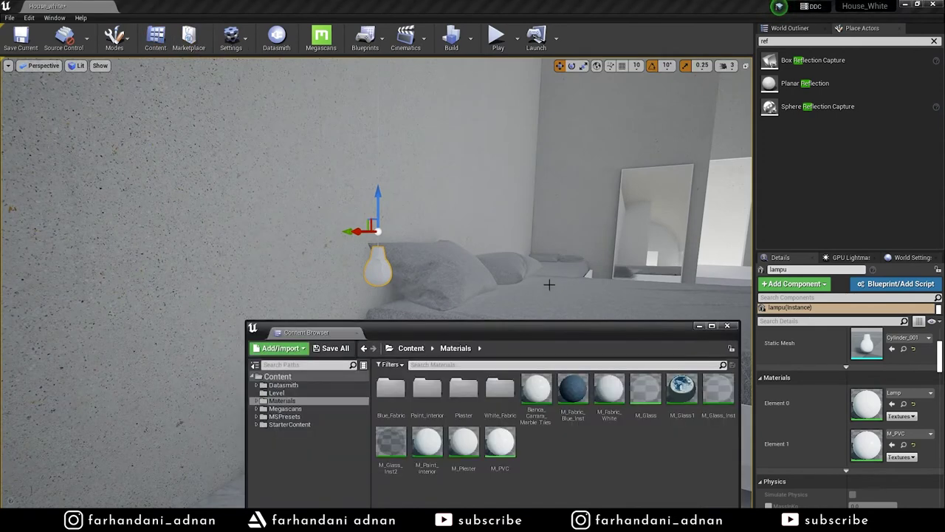
drag(516, 336, 520, 150)
right_click(572, 271)
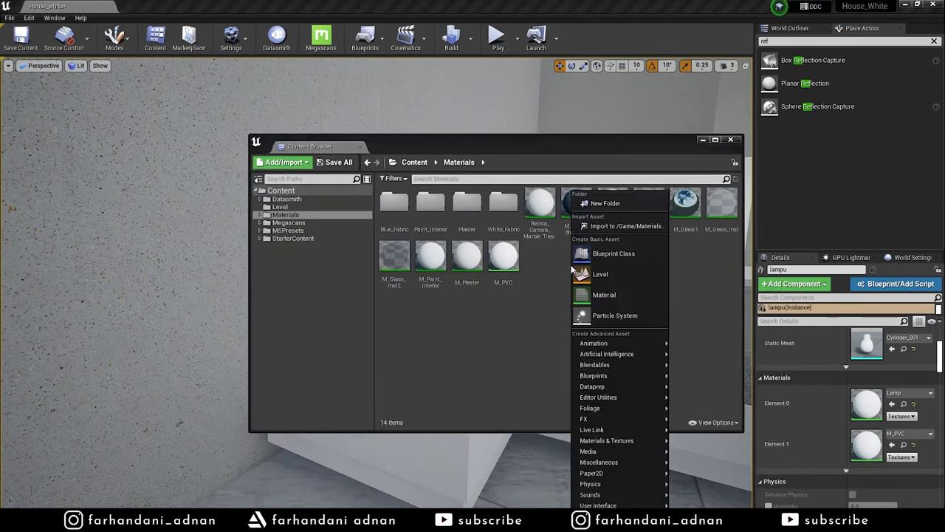
Step: Create a material named M_Light in Materials and open it in the Material Editor
click(605, 294)
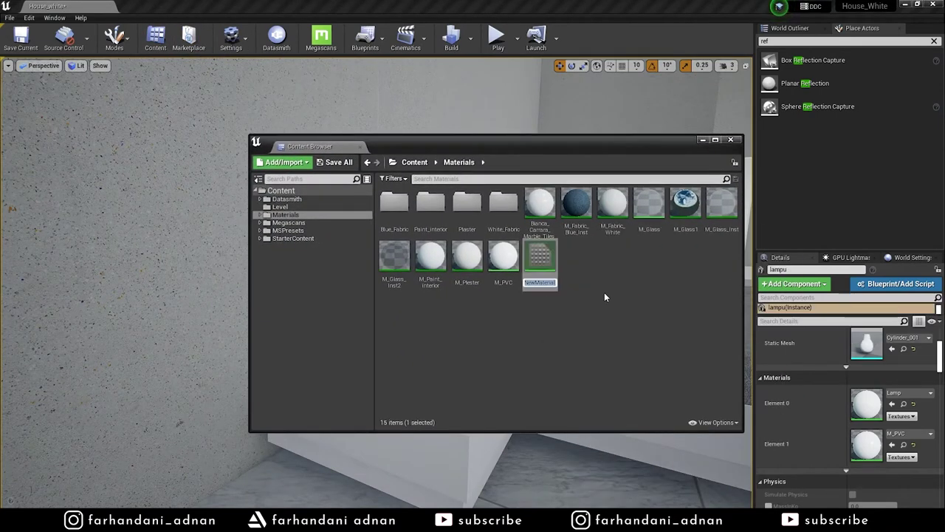
text(M_Light)
key(Return)
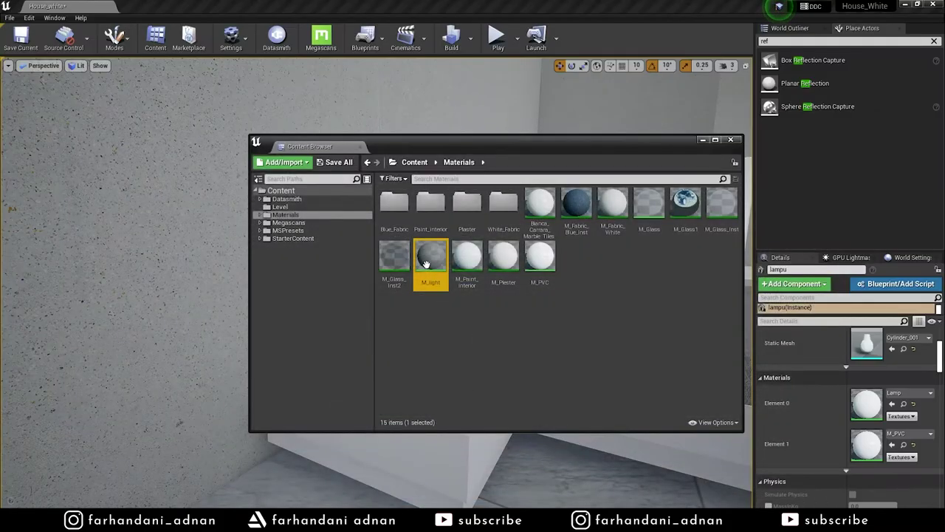
double_click(428, 262)
right_click(418, 164)
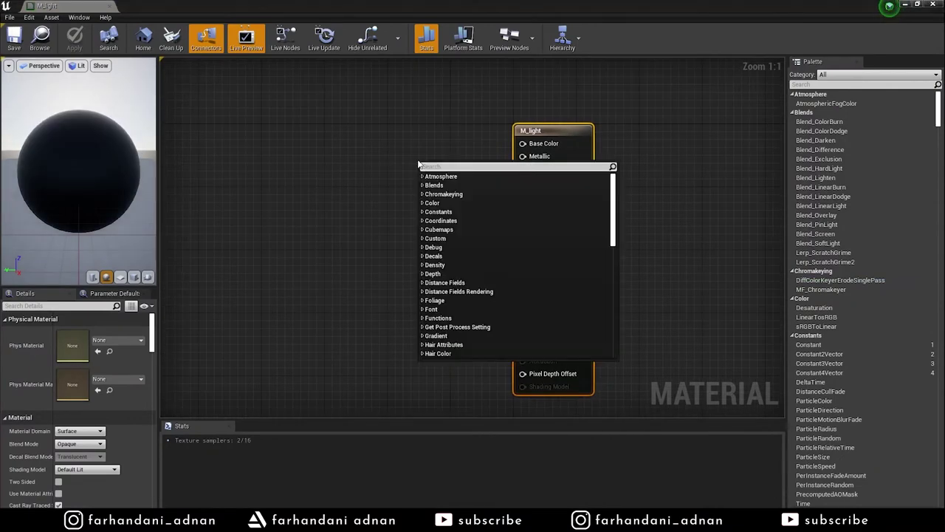
Step: Add a pure white Constant3Vector node and wire it into Base Color
text(cons)
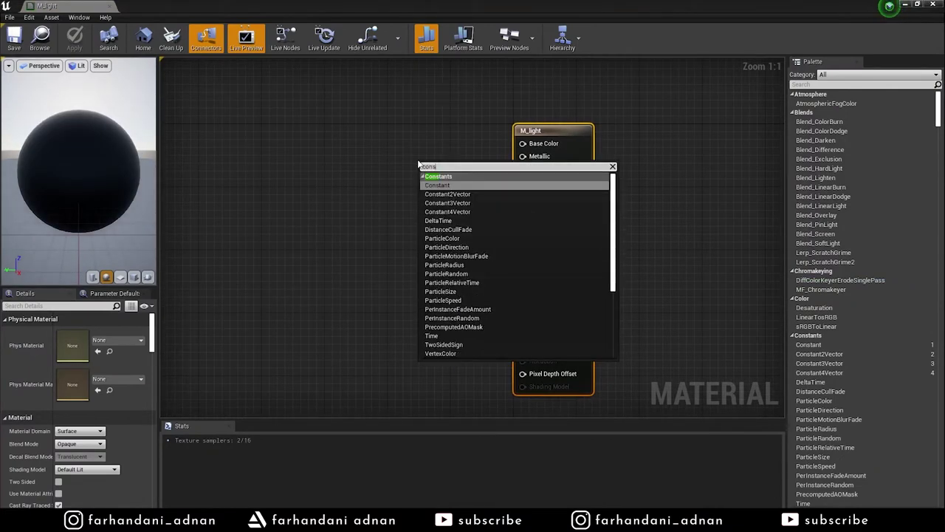
key(Down)
key(Down)
key(Return)
double_click(442, 193)
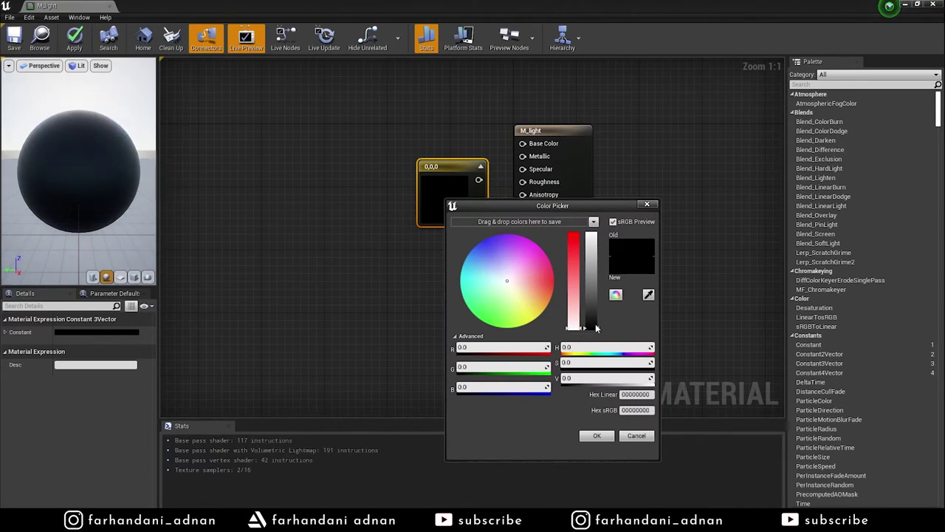
drag(597, 327, 597, 235)
click(597, 435)
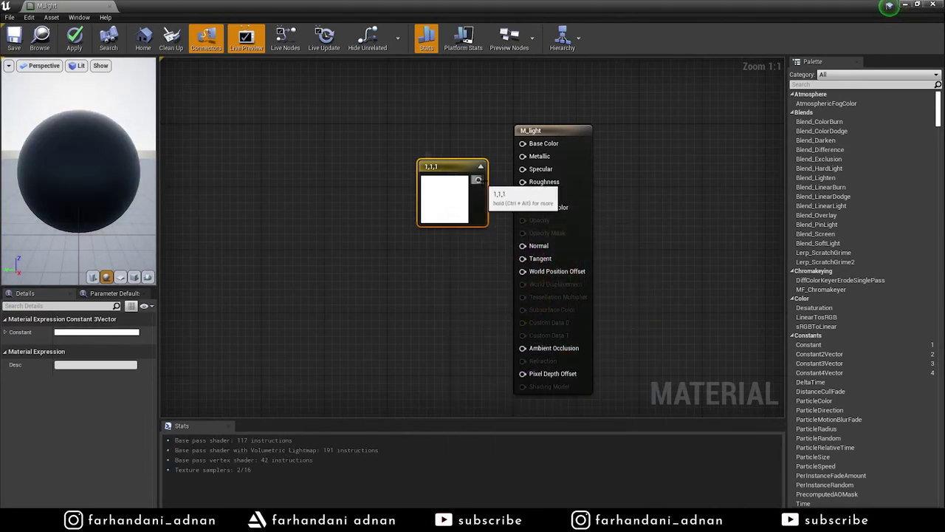
drag(479, 179, 523, 143)
drag(460, 213, 452, 177)
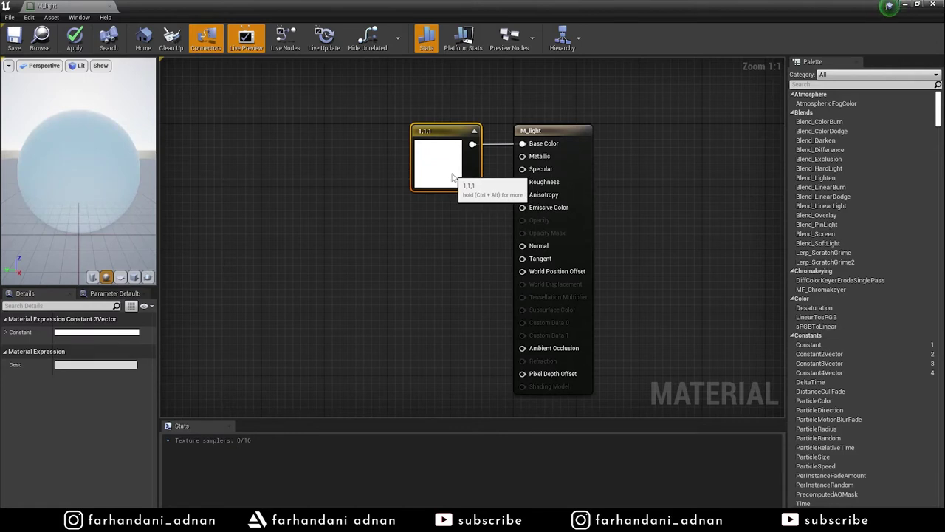
right_drag(483, 206, 545, 219)
drag(501, 204, 431, 204)
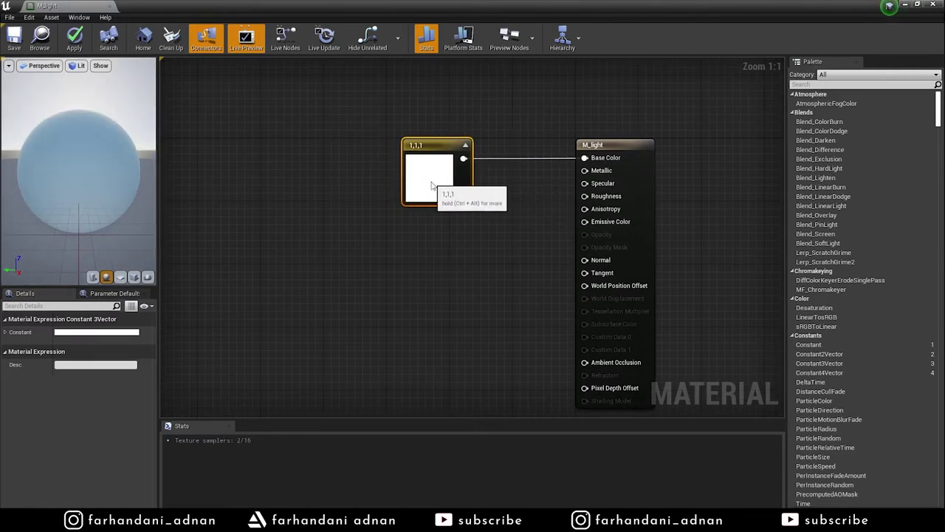
Step: Multiply the white colour by a scalar parameter named Intencity with default value 10
right_click(456, 244)
text(multi)
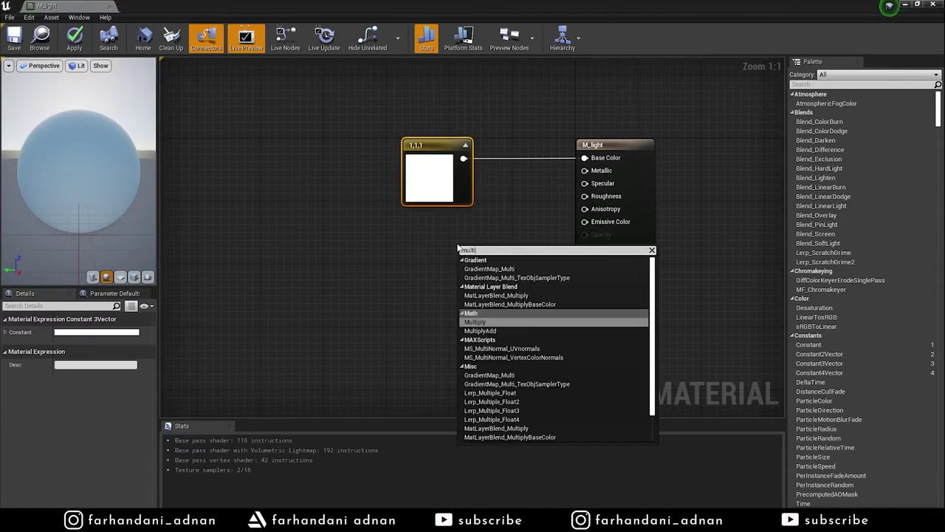
key(Return)
drag(463, 159, 465, 263)
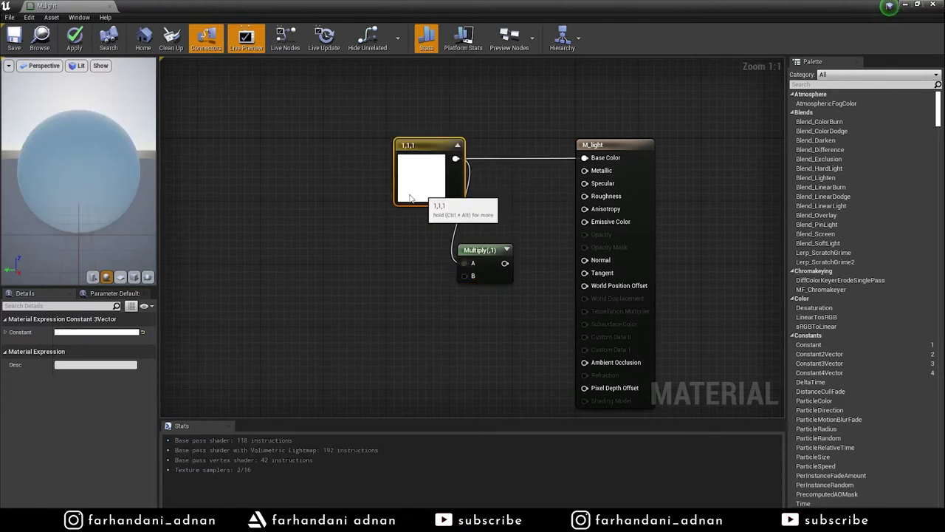
drag(458, 198, 411, 198)
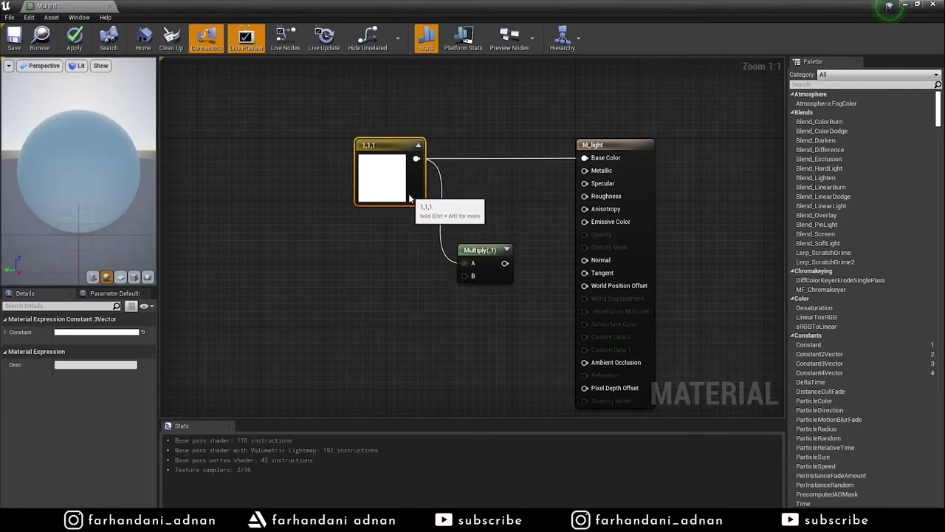
right_click(409, 286)
text(scalar)
key(Return)
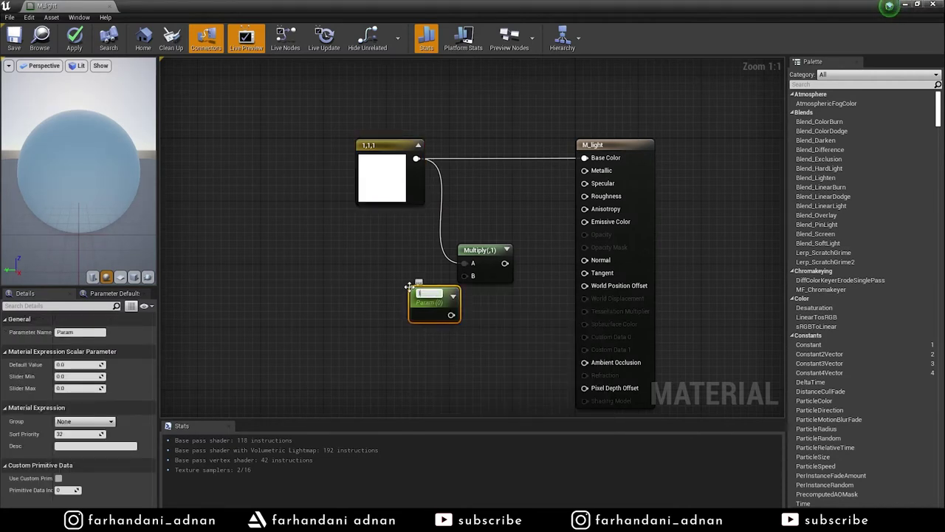
text(Intencity)
key(Return)
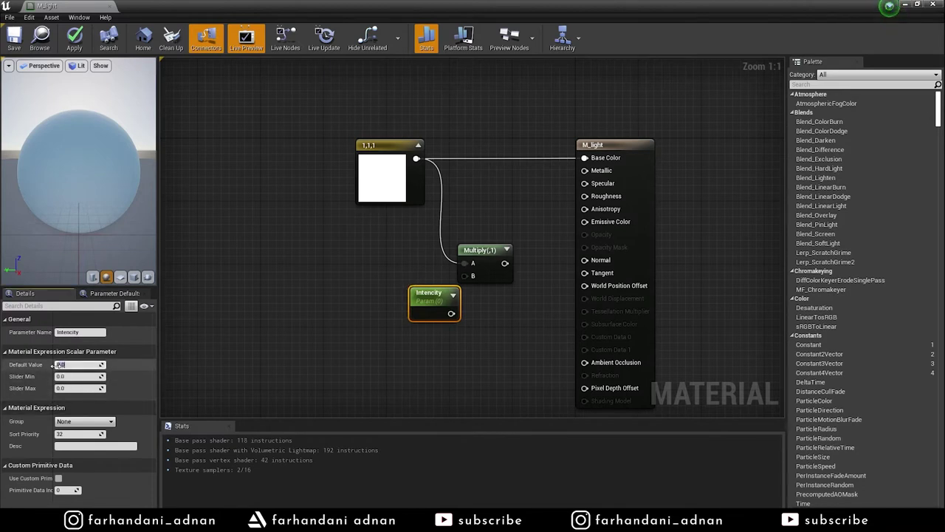
text(10)
key(Return)
Step: Arrange the Multiply and Intencity nodes, then apply, save and close M_light
mouse_move(436, 314)
mouse_down()
mouse_move(374, 315)
mouse_move(584, 222)
mouse_up()
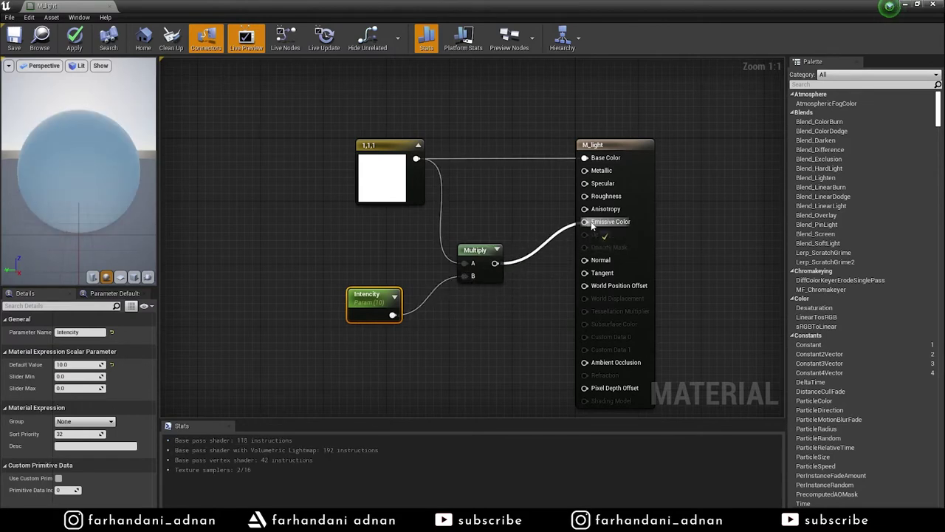
ctrl+click(476, 250)
drag(476, 251, 499, 249)
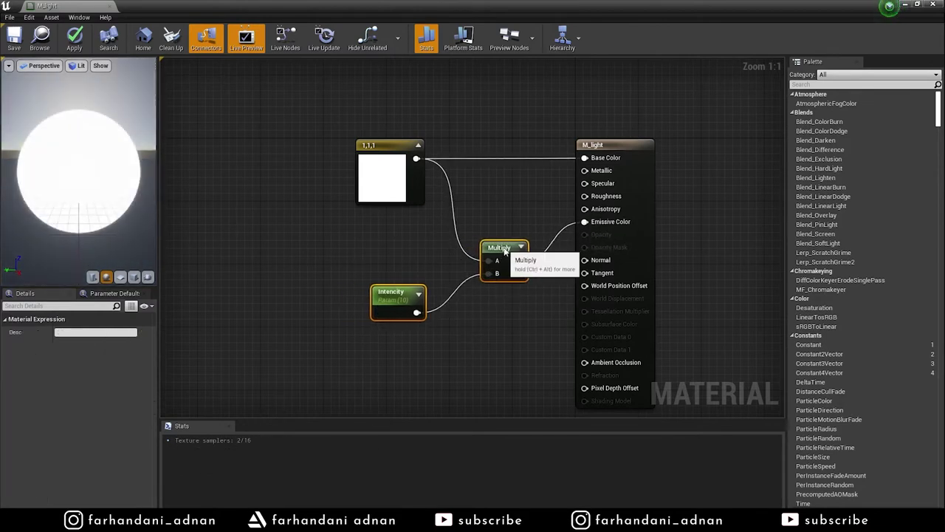
click(74, 36)
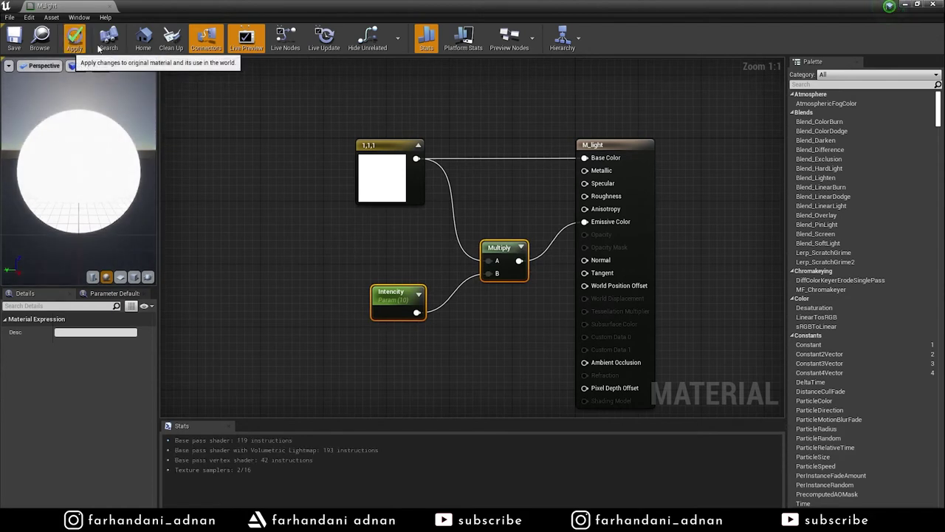
click(14, 37)
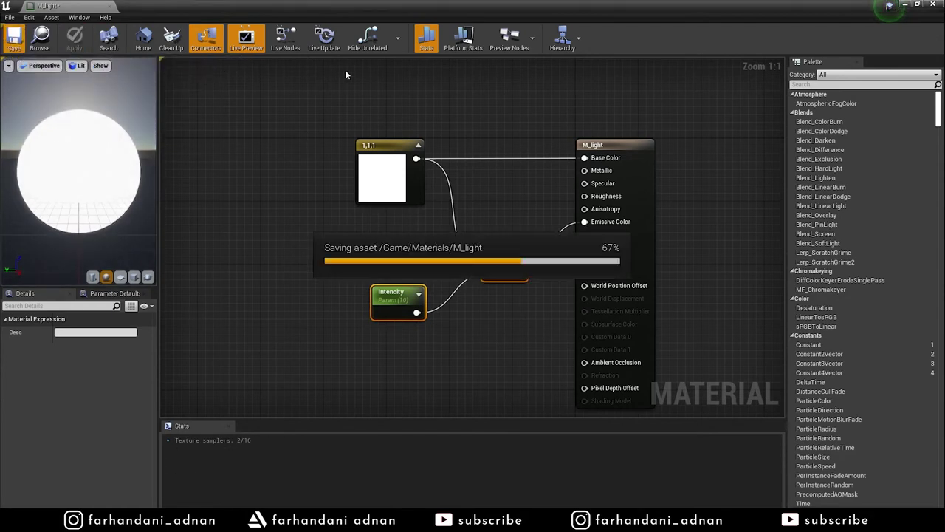
click(932, 4)
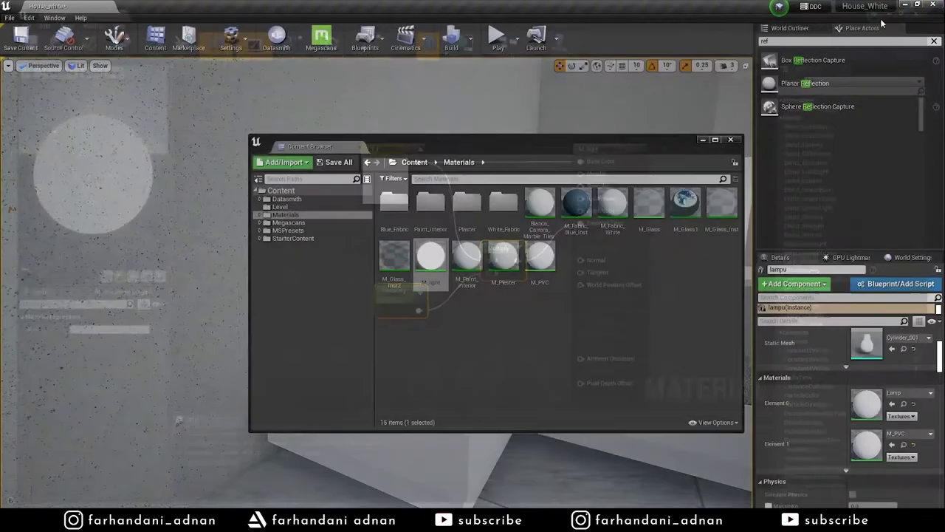
Step: Assign M_light to the lampu lamp's first material slot and view the glowing bulb
mouse_move(552, 153)
mouse_down()
mouse_move(545, 356)
mouse_move(500, 324)
mouse_up()
drag(377, 436, 869, 404)
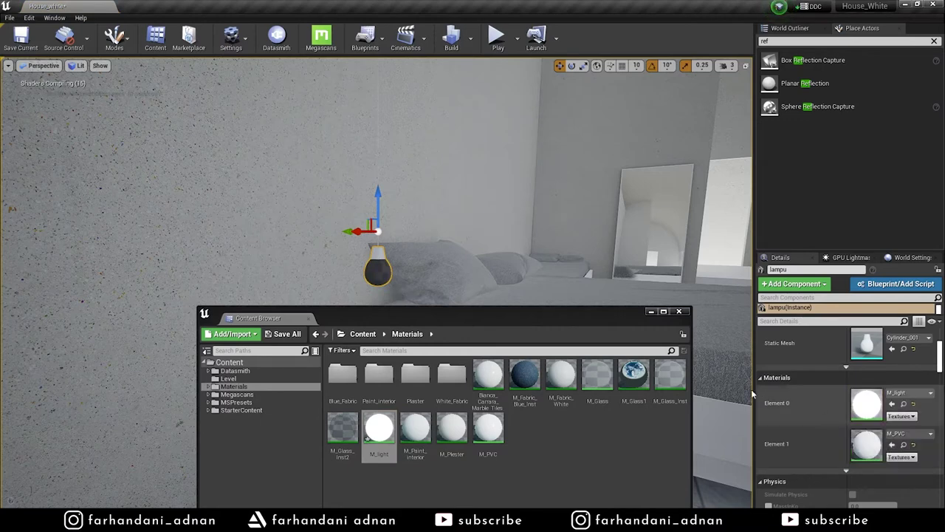
scroll(484, 243, up, 4)
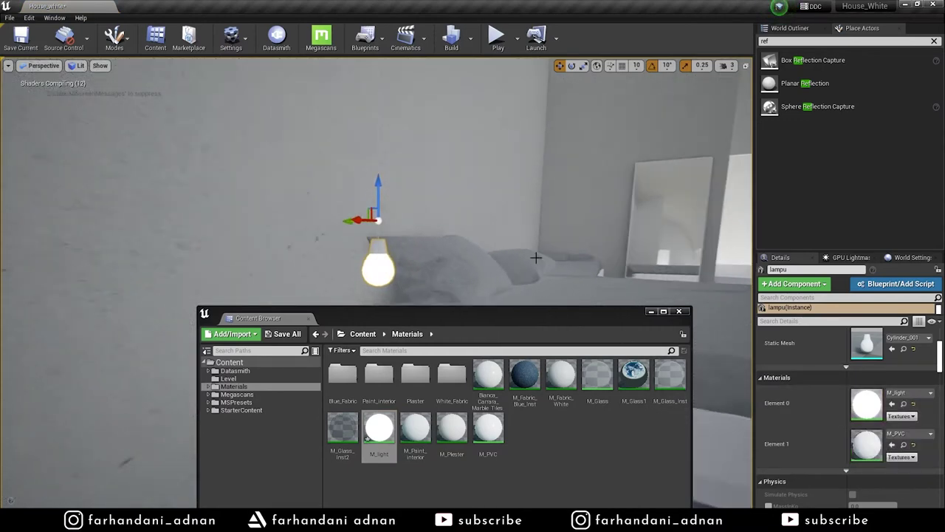
click(679, 313)
scroll(485, 247, down, 5)
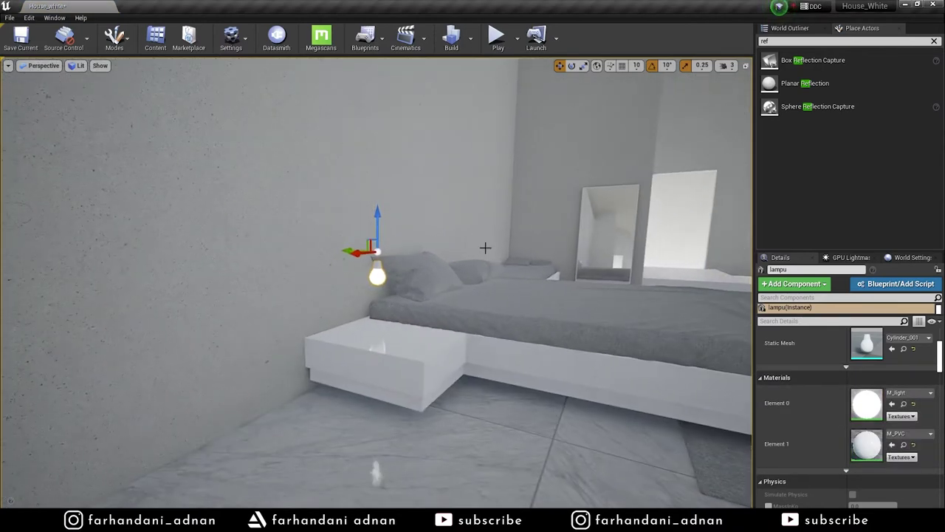
right_drag(433, 285, 426, 288)
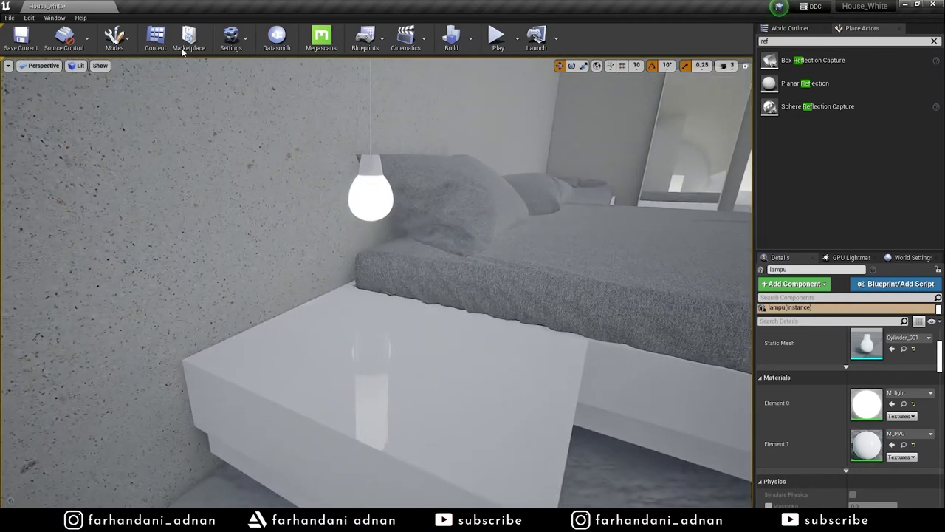
Step: Place a Point Light beside the bed and set its intensity to 0.2 cd
double_click(837, 41)
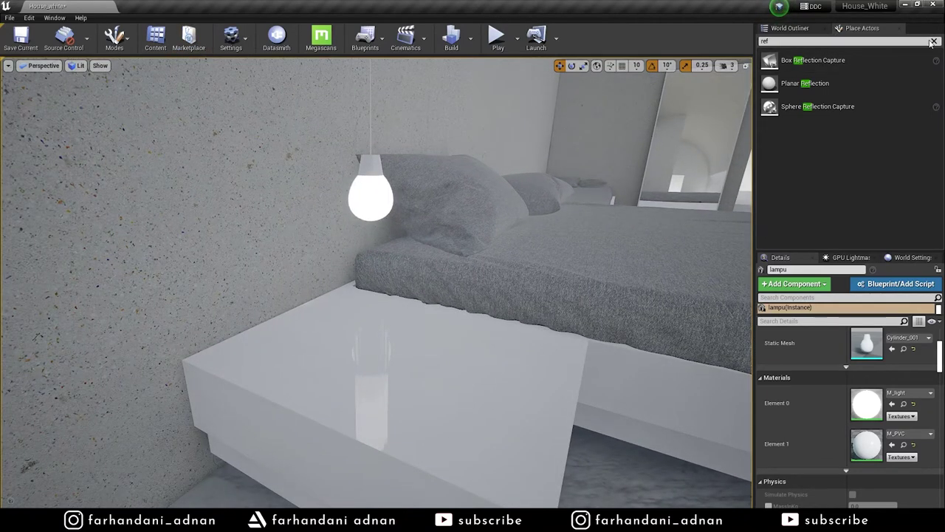
key(BackSpace)
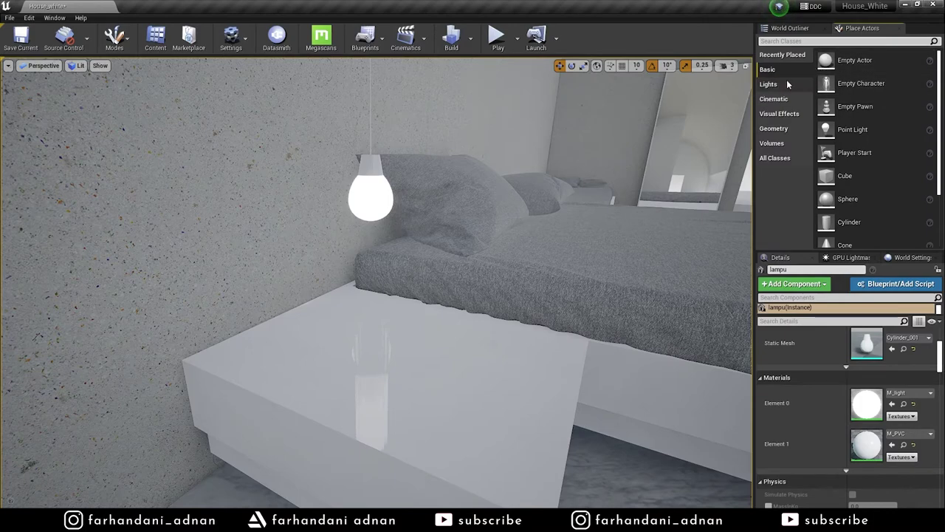
click(772, 84)
mouse_move(854, 83)
mouse_down()
mouse_move(382, 329)
mouse_move(391, 336)
mouse_up()
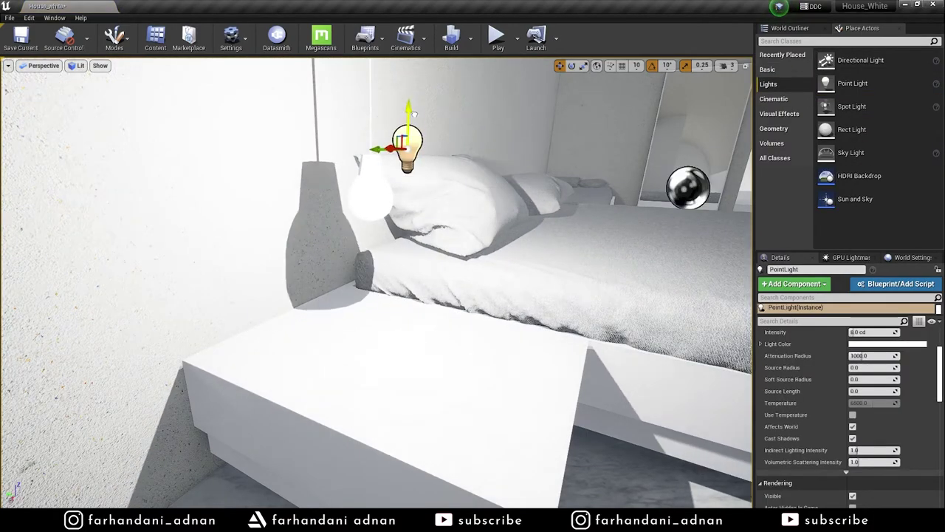
drag(410, 95, 378, 227)
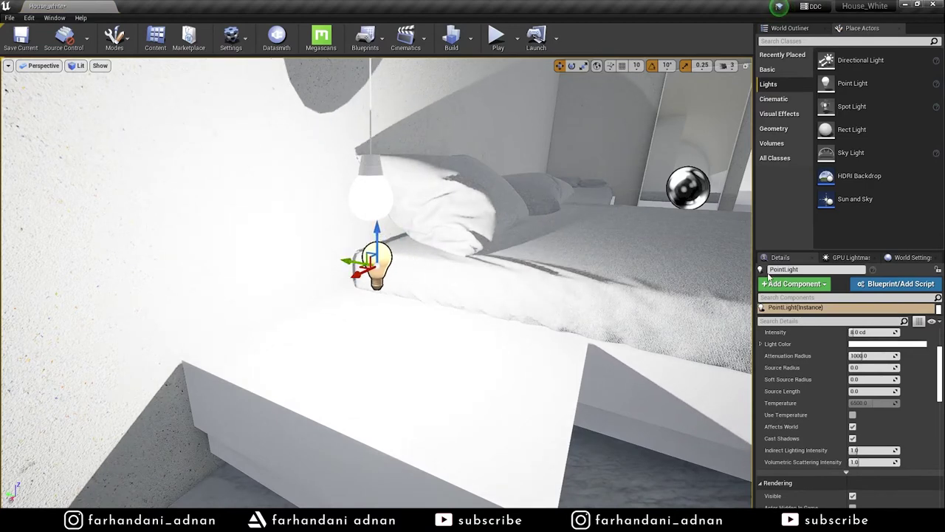
scroll(886, 384, up, 3)
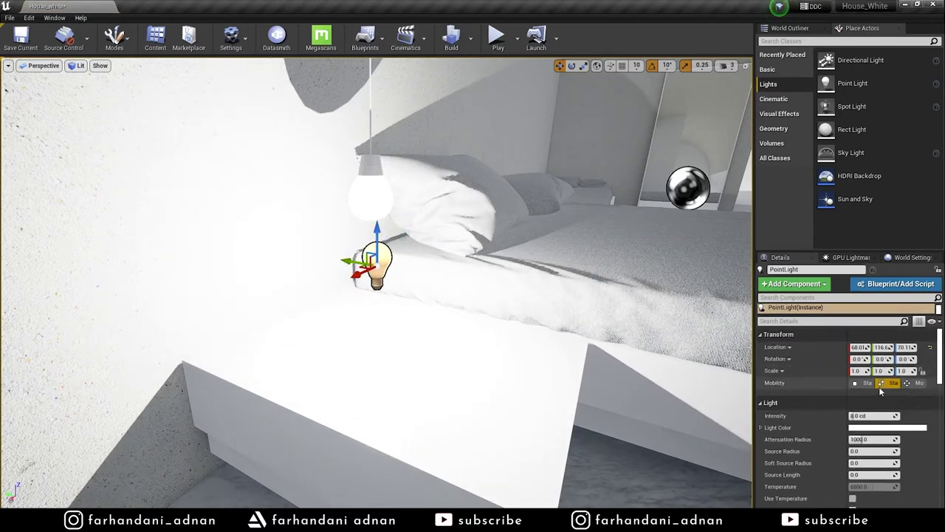
click(873, 416)
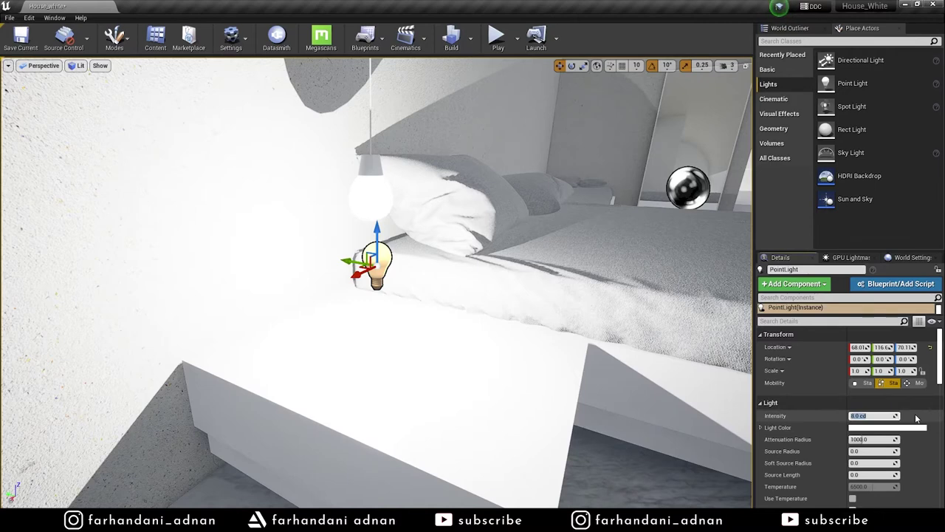
text(1)
key(Return)
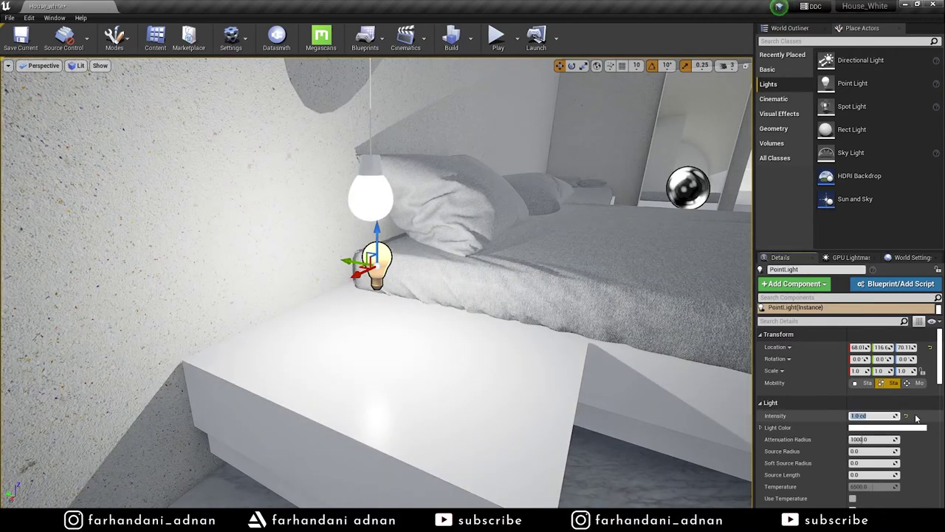
key(Return)
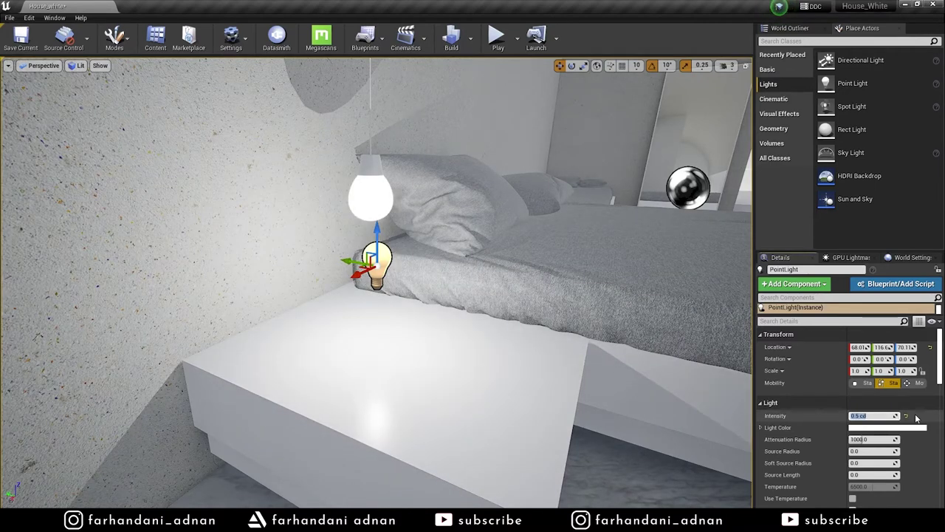
key(Return)
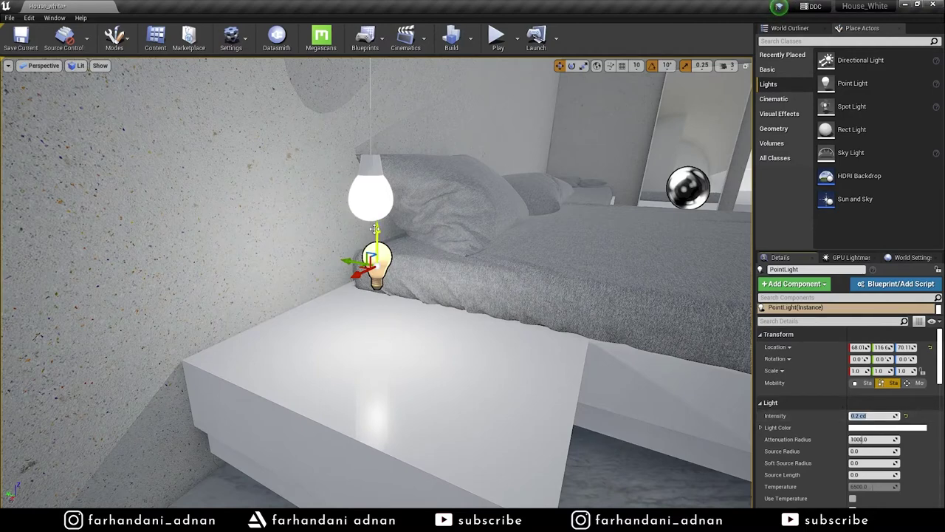
Step: Make the point light Movable and position it inside the pendant bulb, previewing in game view
drag(376, 235, 377, 205)
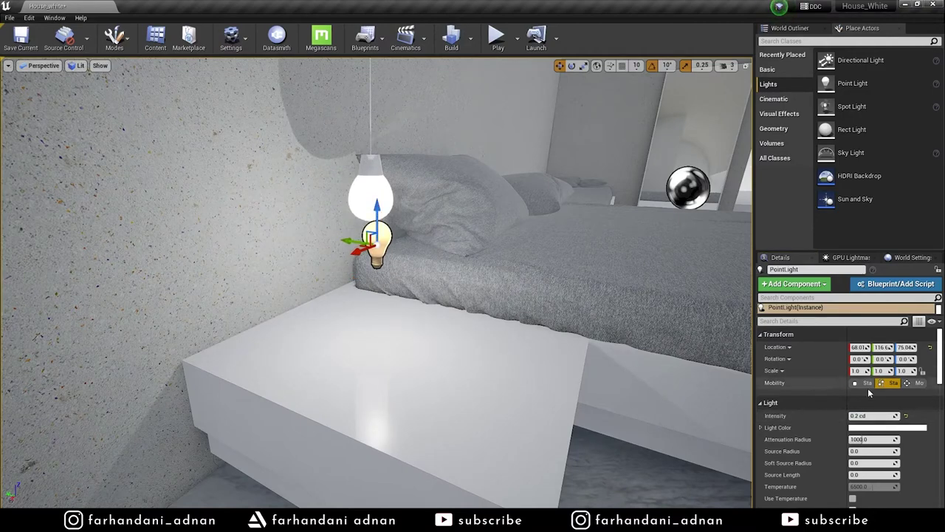
click(910, 384)
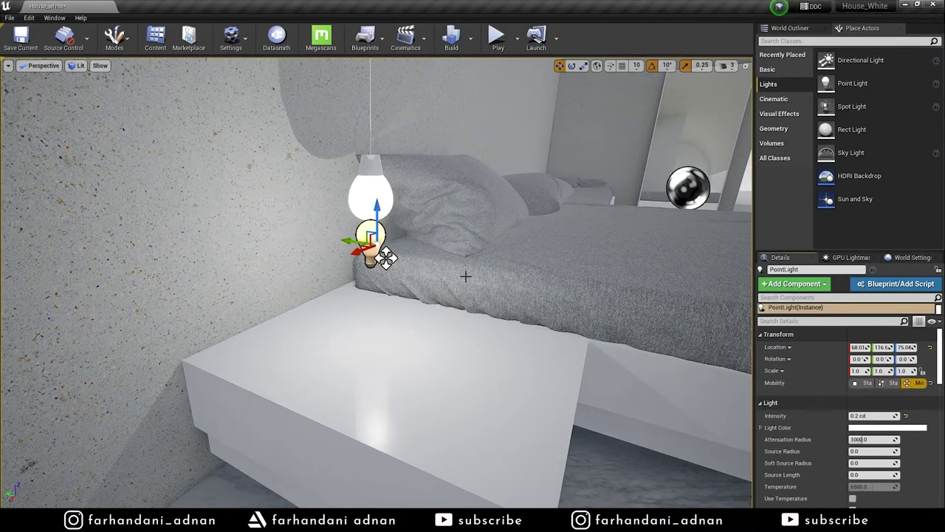
right_drag(462, 278, 462, 318)
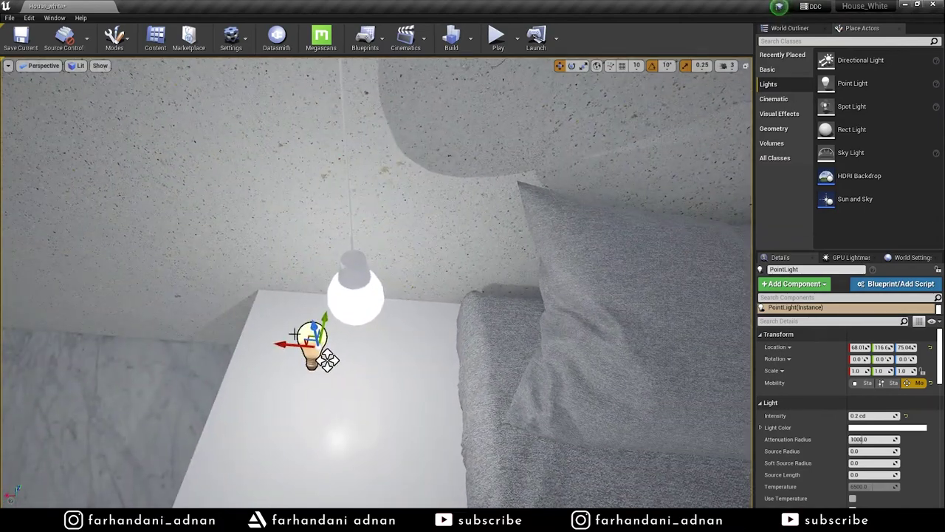
drag(314, 340, 367, 328)
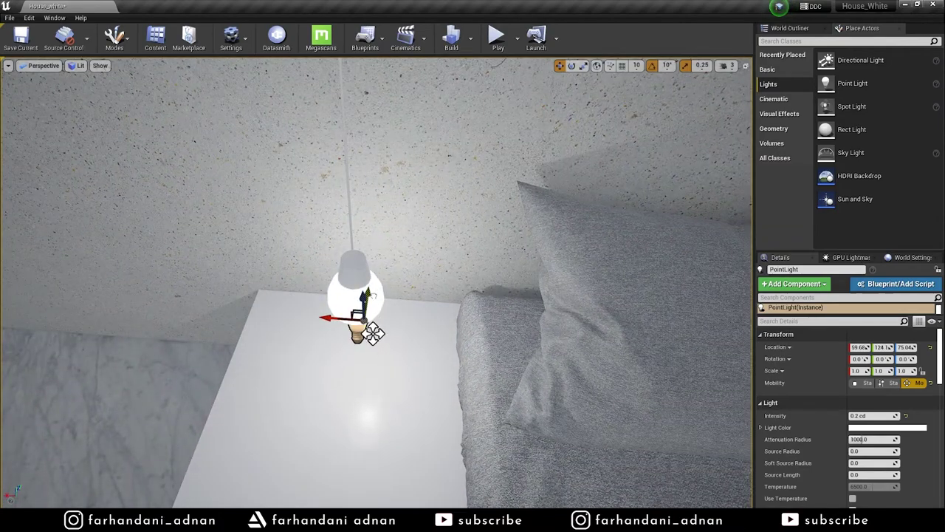
right_drag(443, 309, 444, 309)
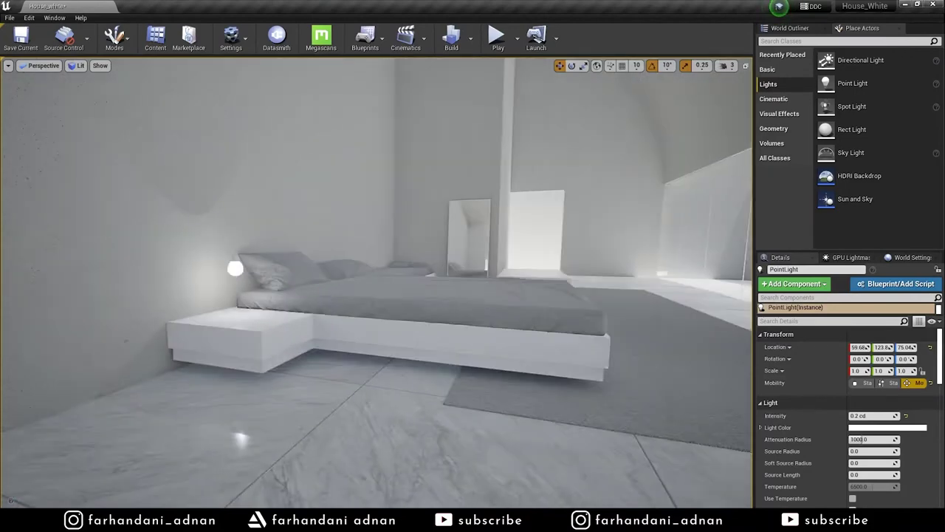
right_drag(306, 289, 306, 288)
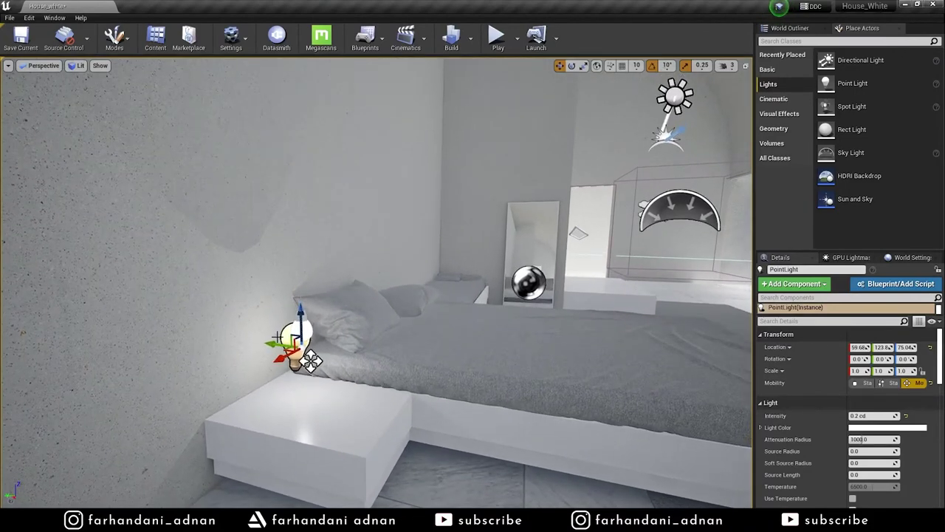
drag(310, 362, 316, 360)
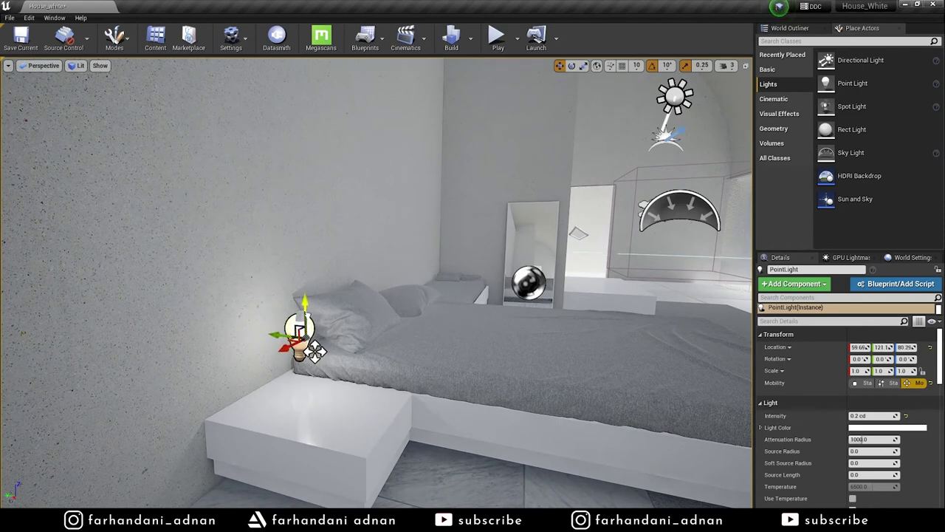
drag(316, 361, 315, 353)
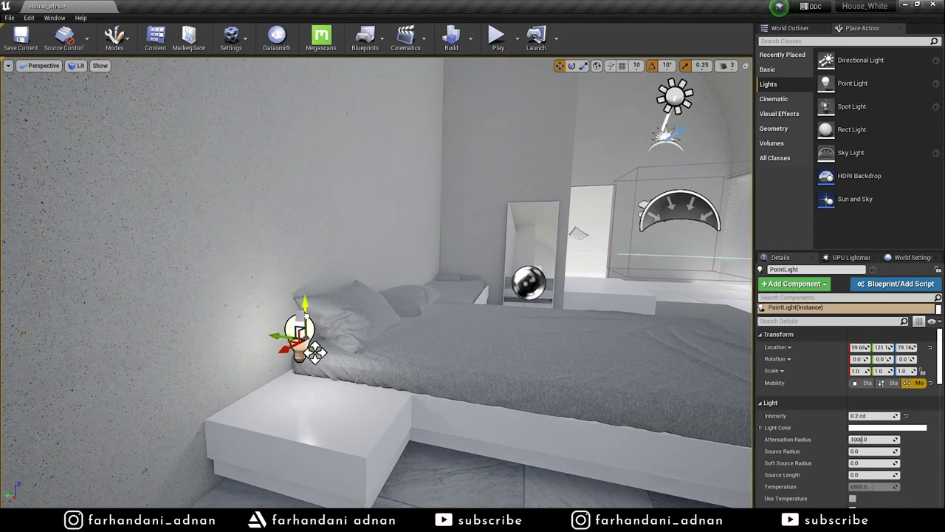
key(g)
right_drag(372, 335, 444, 333)
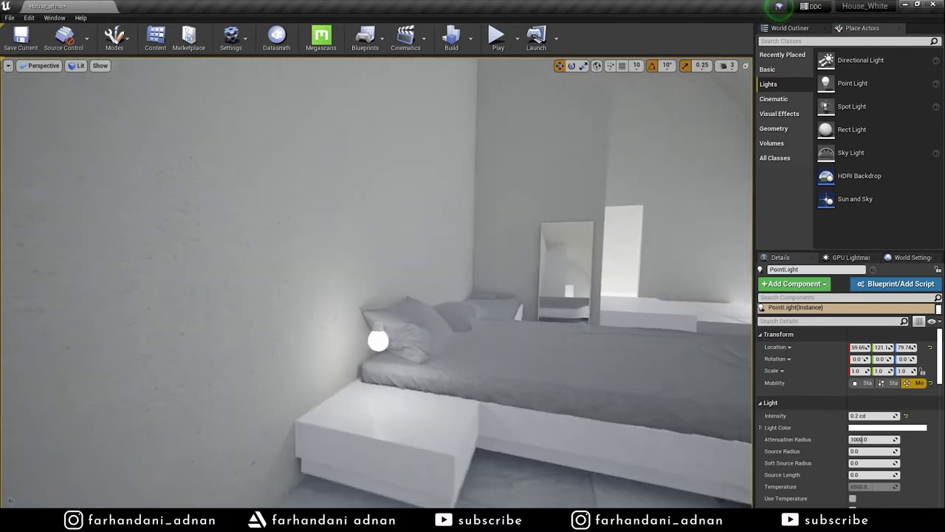
Step: Frame the lit room from a wider view and save the House_white map
right_drag(443, 332, 404, 379)
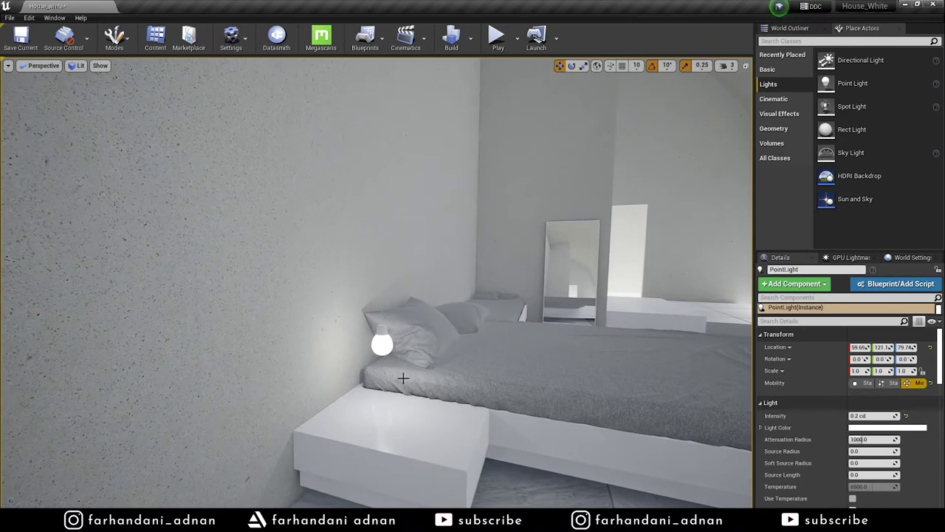
mouse_move(472, 381)
right_down()
mouse_move(517, 381)
mouse_move(472, 381)
right_up()
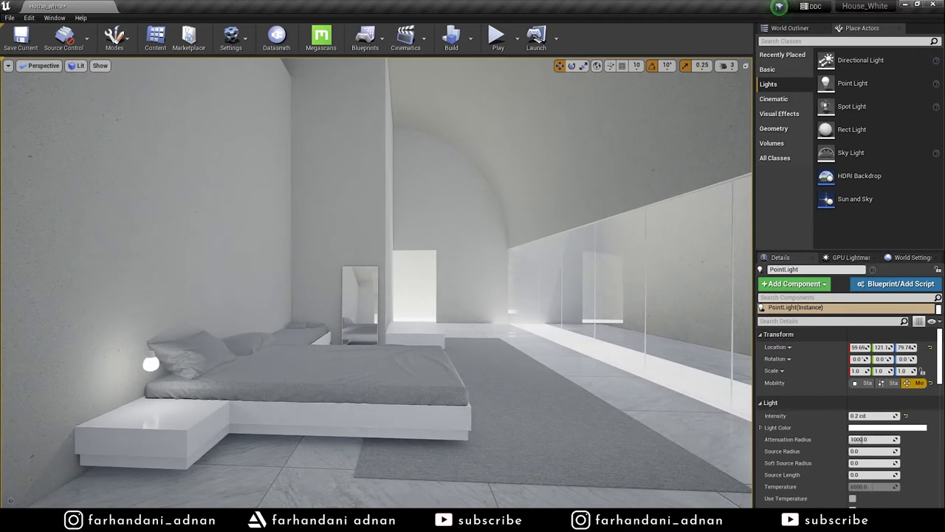
right_drag(473, 381, 475, 382)
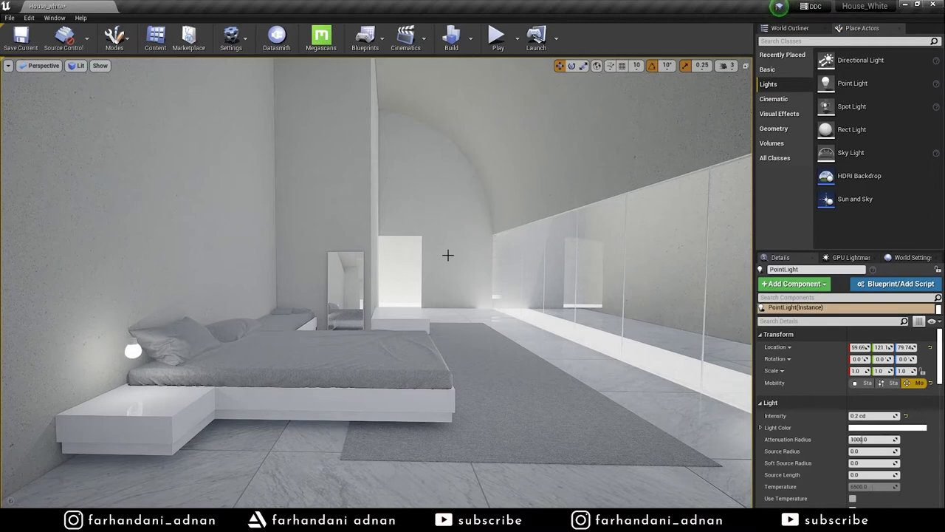
click(21, 37)
scroll(377, 281, down, 2)
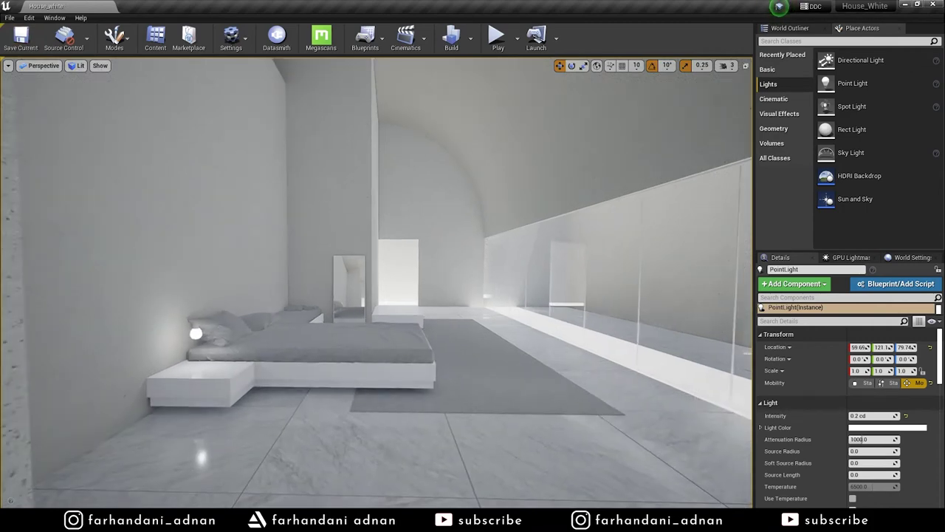
Step: Pan and zoom the viewport back to show the whole lit bedroom
scroll(376, 280, down, 2)
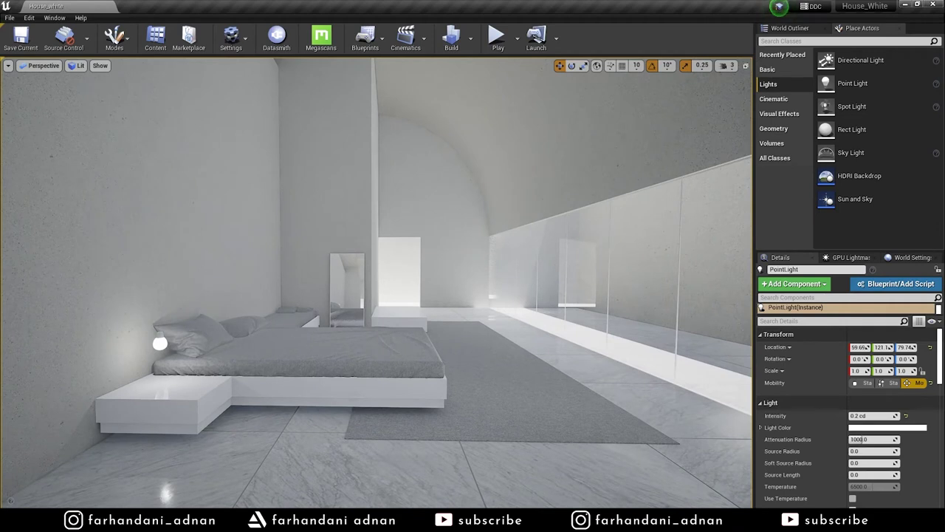
scroll(377, 281, up, 2)
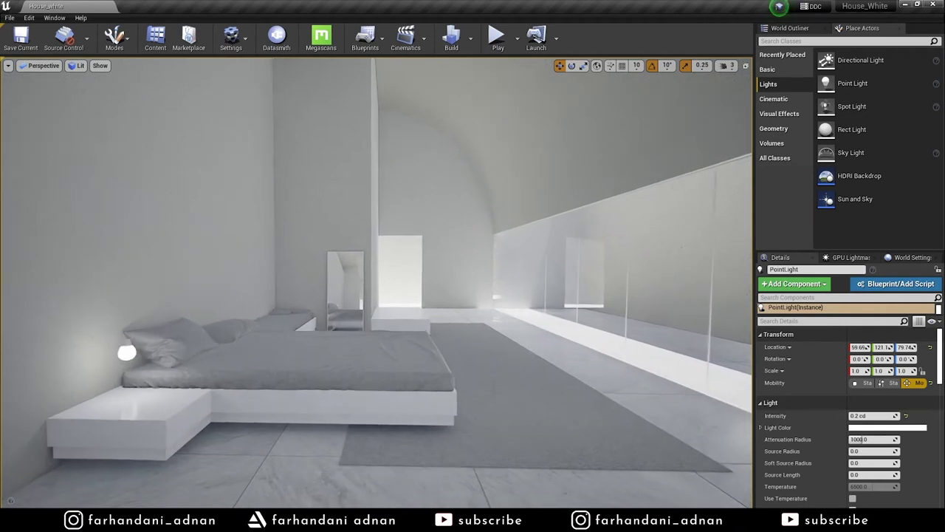
middle_drag(377, 281, 421, 281)
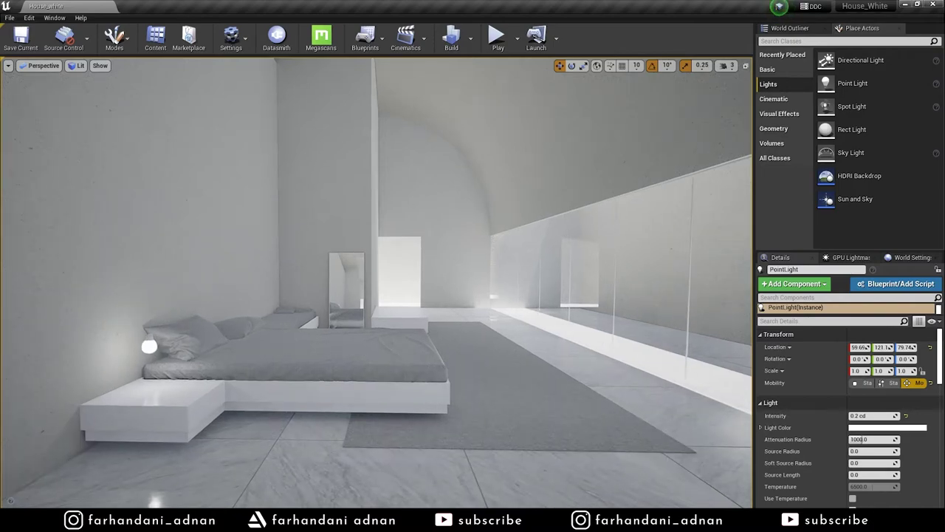
scroll(377, 281, up, 3)
scroll(377, 281, up, 3)
scroll(376, 281, down, 5)
right_drag(376, 281, 394, 200)
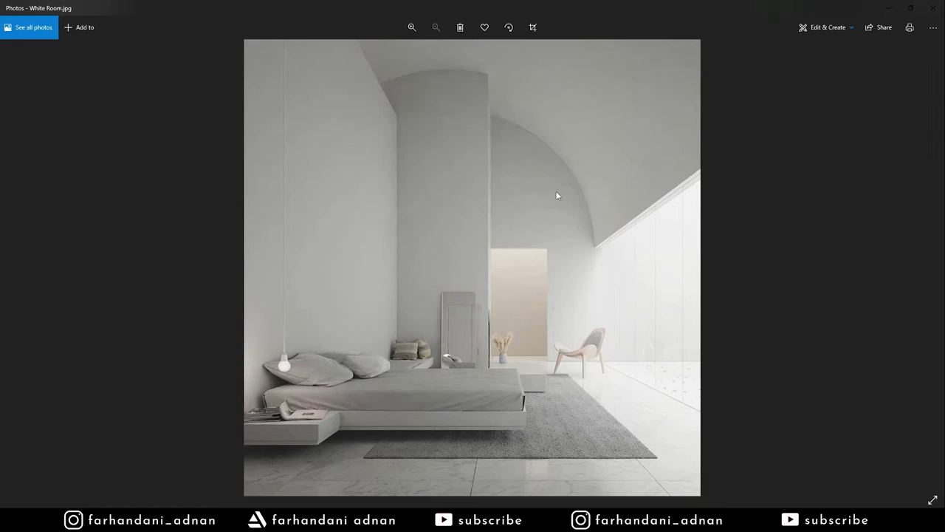
Step: Minimize the White Room reference photo to return to the Unreal editor
click(880, 6)
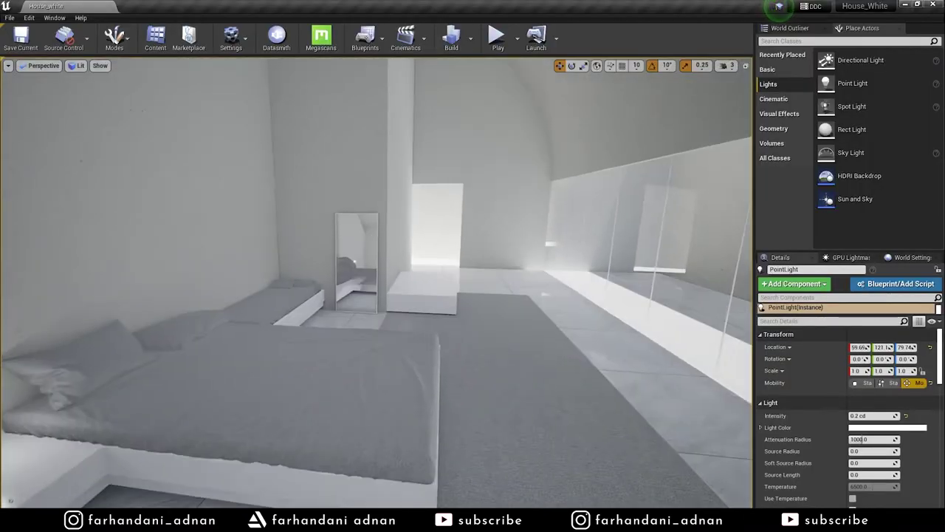
Step: Fly the camera past the mirror, over the bed and toward the nightstand to inspect the lighting
right_drag(377, 281, 310, 281)
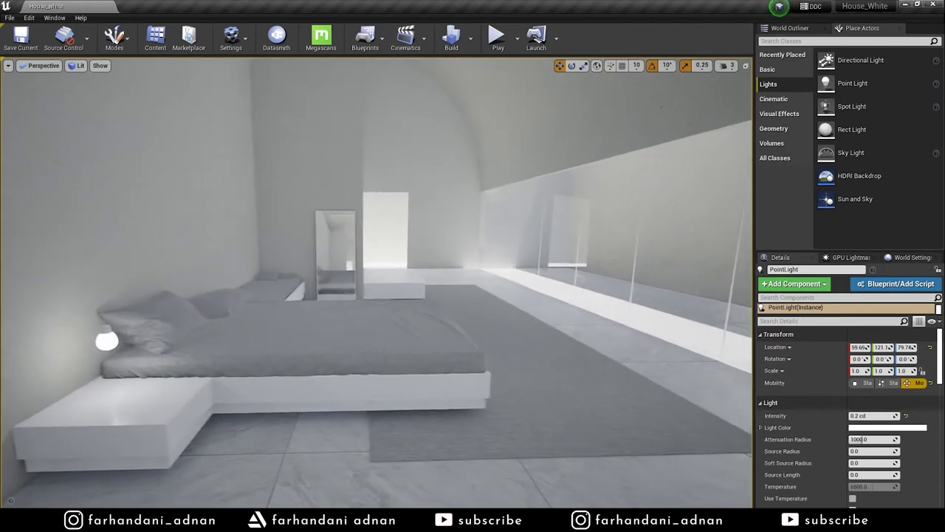
right_drag(377, 281, 376, 284)
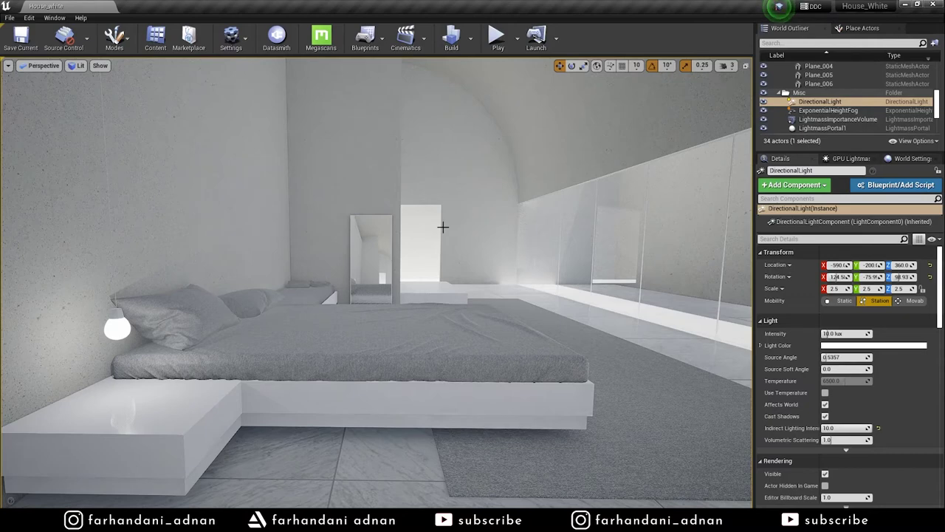
mouse_move(443, 227)
right_down()
mouse_move(488, 266)
mouse_move(473, 266)
right_up()
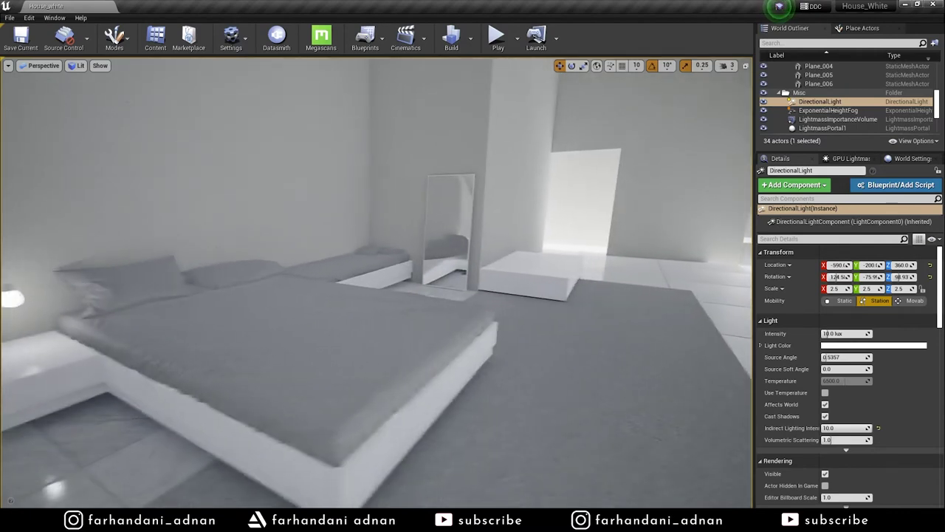
mouse_move(473, 266)
right_down()
mouse_move(443, 266)
mouse_move(519, 247)
right_up()
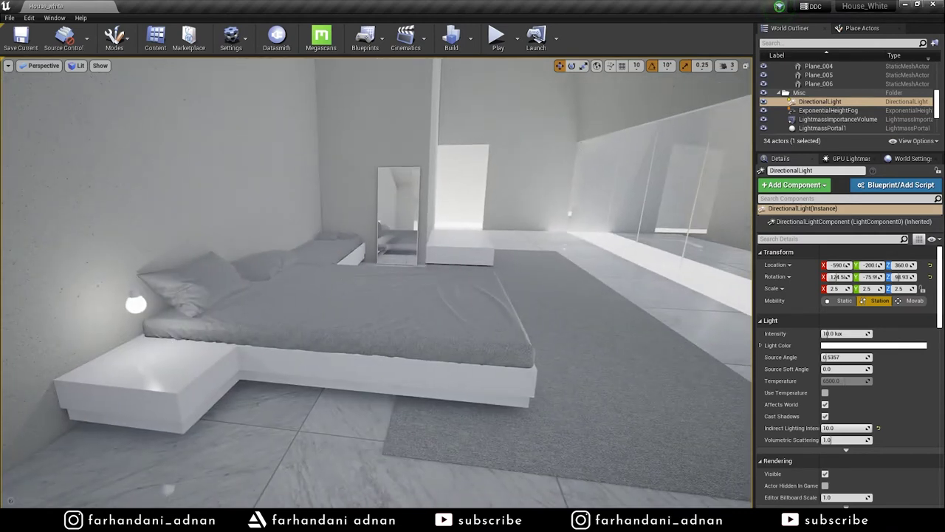
right_drag(207, 338, 206, 348)
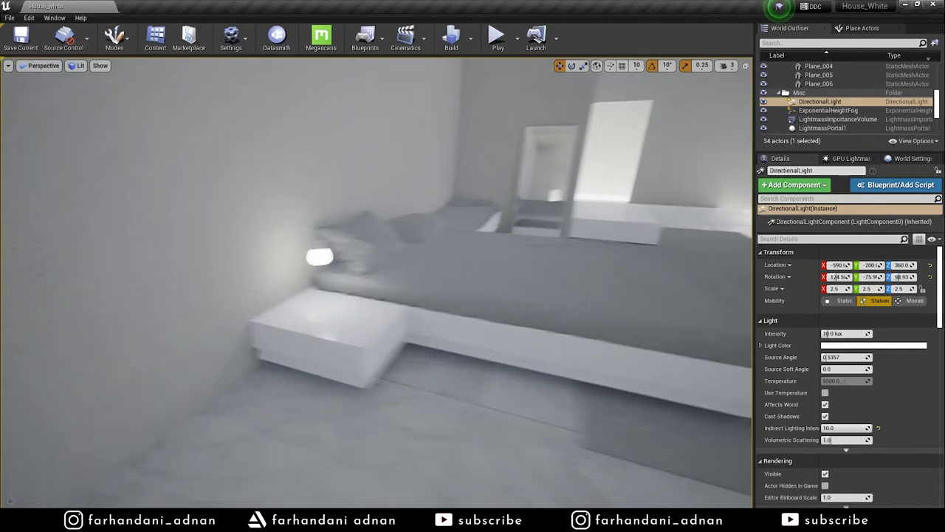
mouse_move(510, 316)
right_down()
mouse_move(472, 318)
mouse_move(545, 311)
right_up()
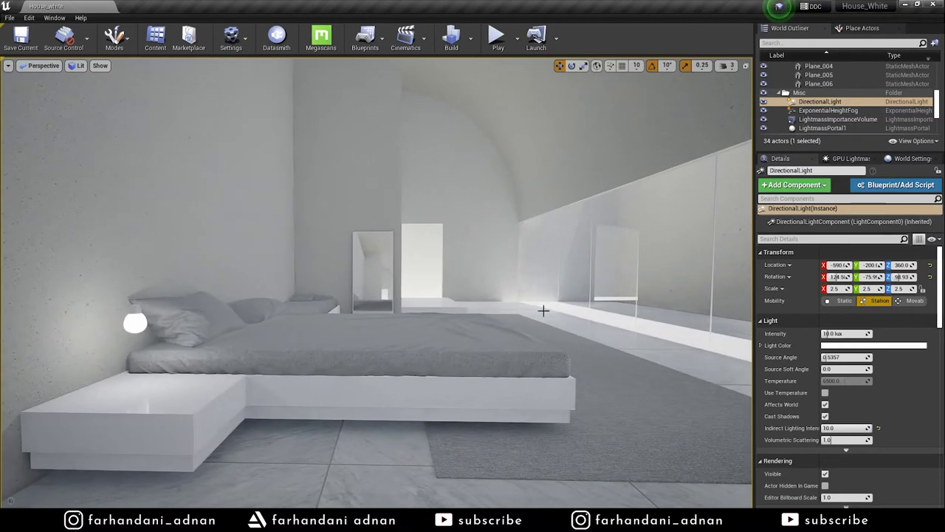
middle_drag(497, 336, 456, 460)
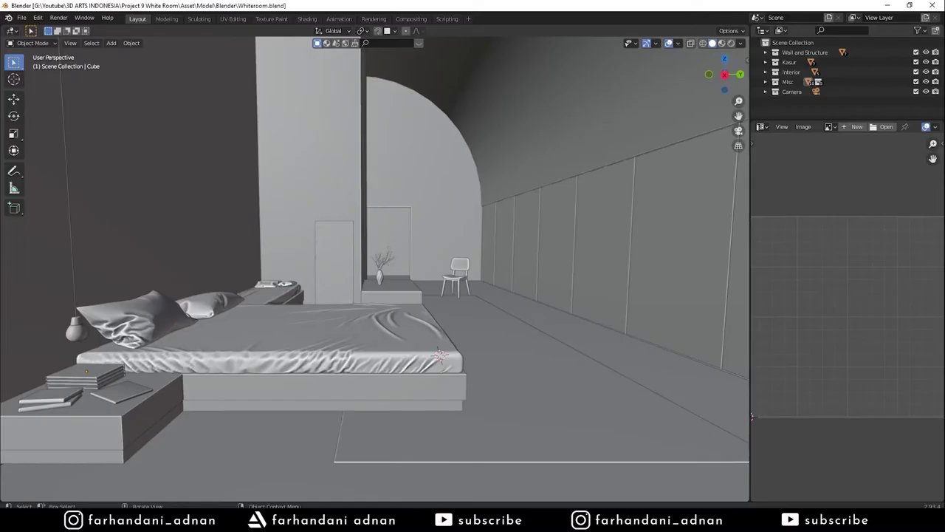
Step: Look down on the bedroom, check the chair, vase and nightstand books, then clear the selection
mouse_move(404, 234)
middle_down()
mouse_move(341, 268)
mouse_move(401, 255)
middle_up()
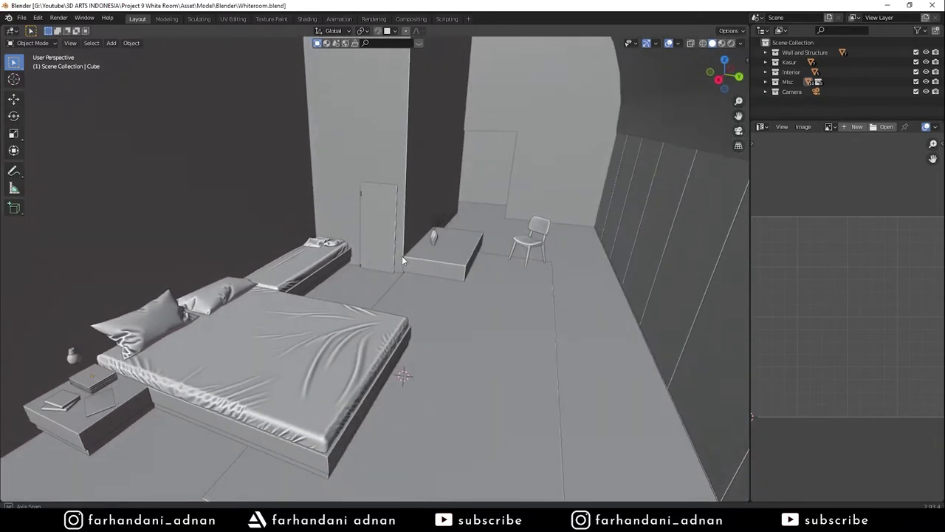
click(531, 243)
click(434, 237)
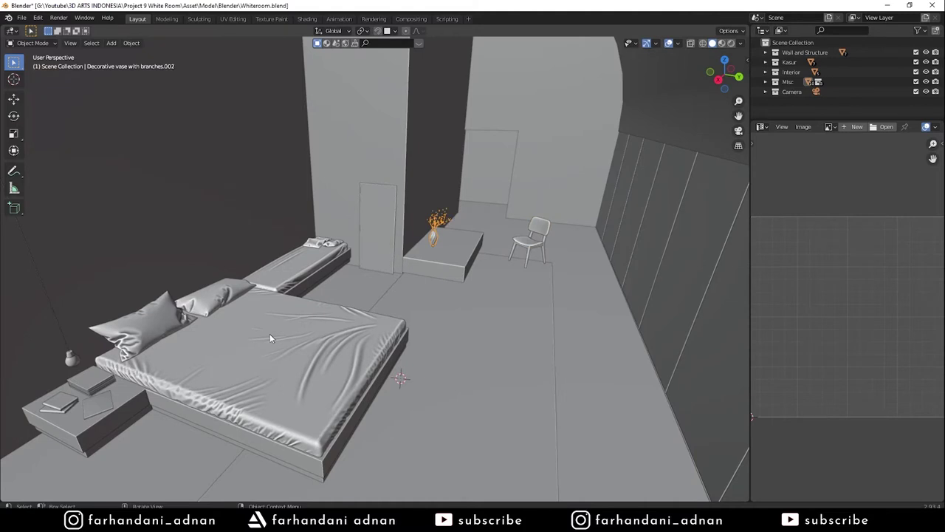
click(96, 406)
click(103, 385)
key(a)
key(alt+a)
Step: Exclude the Wall and Structure, Kasur, Interior and Camera collections from the scene
click(916, 52)
click(916, 62)
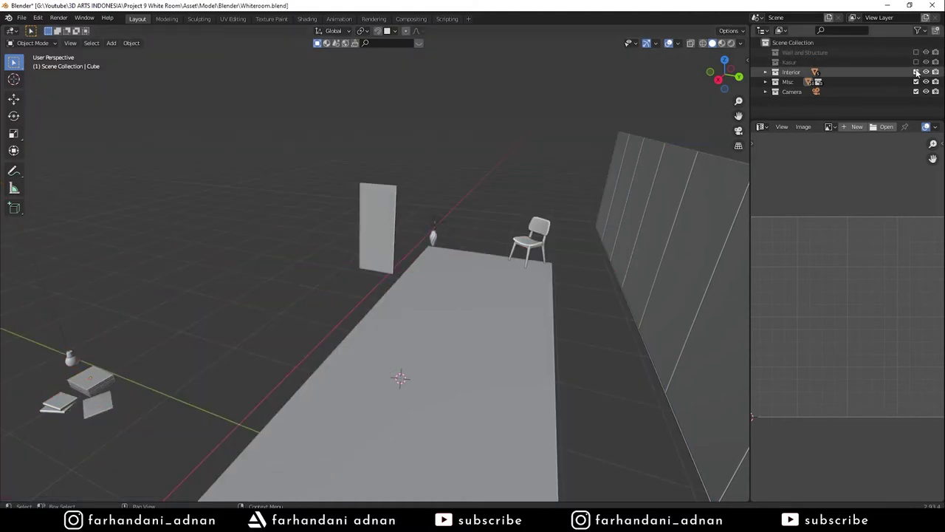
click(916, 72)
click(916, 92)
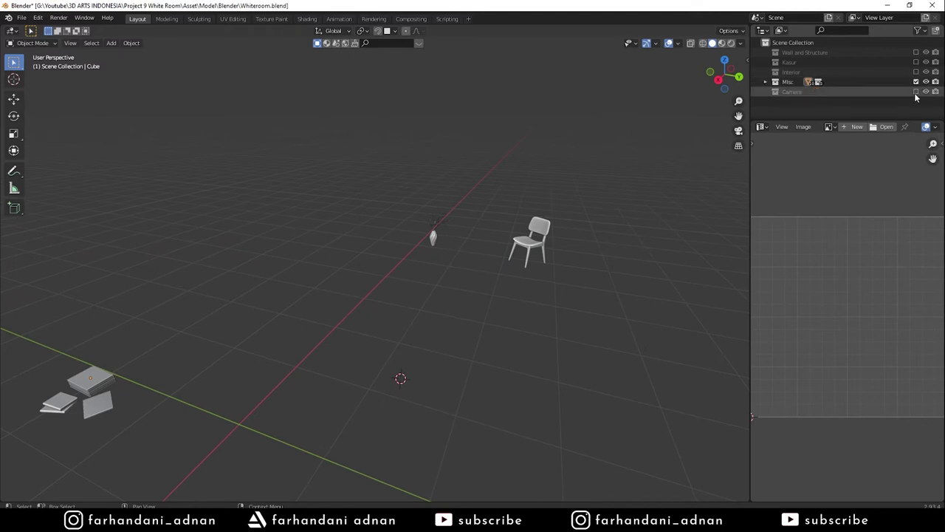
Step: Select the chair among the remaining objects and widen the image editor beside the viewport
middle_drag(371, 236, 424, 259)
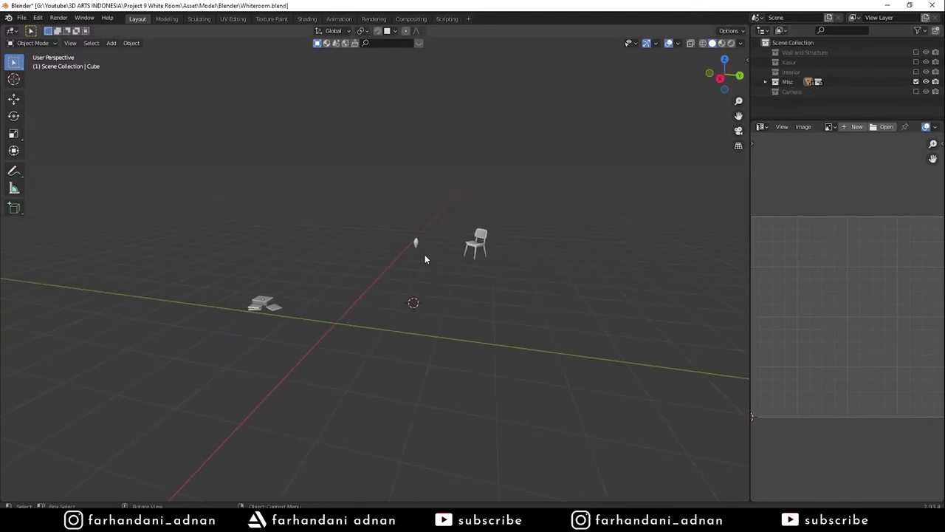
click(517, 249)
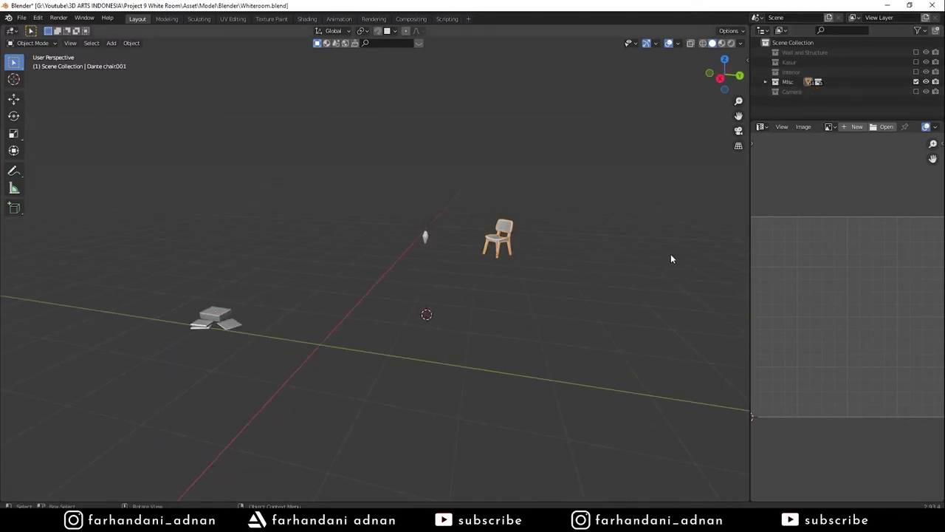
drag(750, 288, 703, 297)
mouse_move(477, 244)
middle_down()
mouse_move(460, 230)
mouse_move(471, 230)
middle_up()
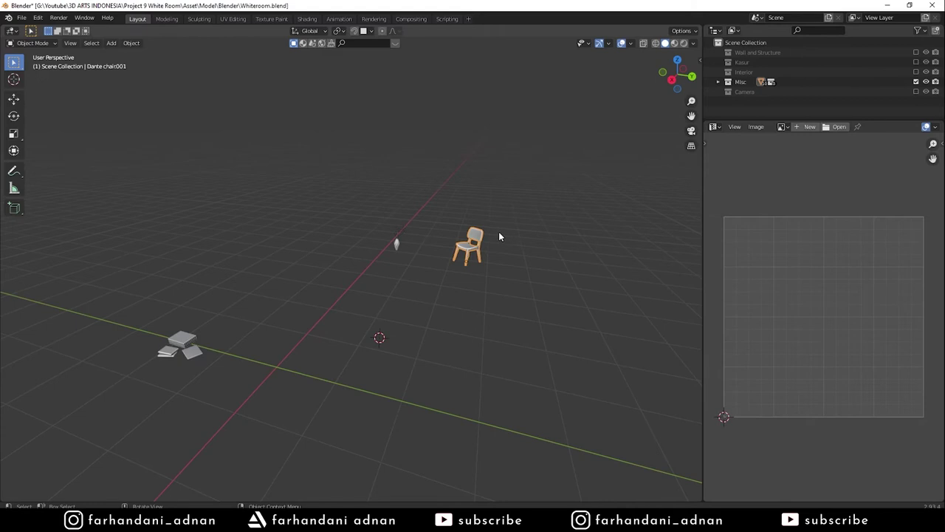
Step: Enter Edit Mode on the chair to view its UV layout and check the UV menu
key(Tab)
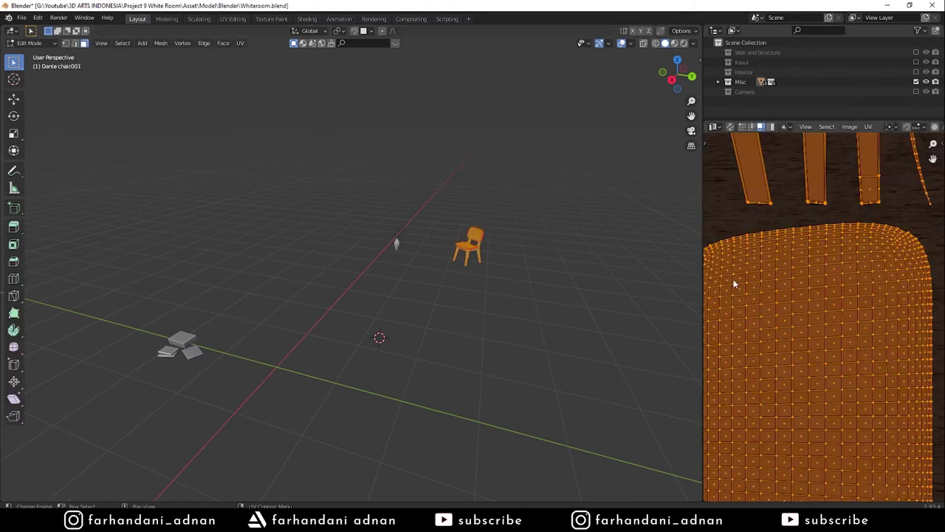
scroll(753, 290, down, 4)
scroll(787, 290, down, 2)
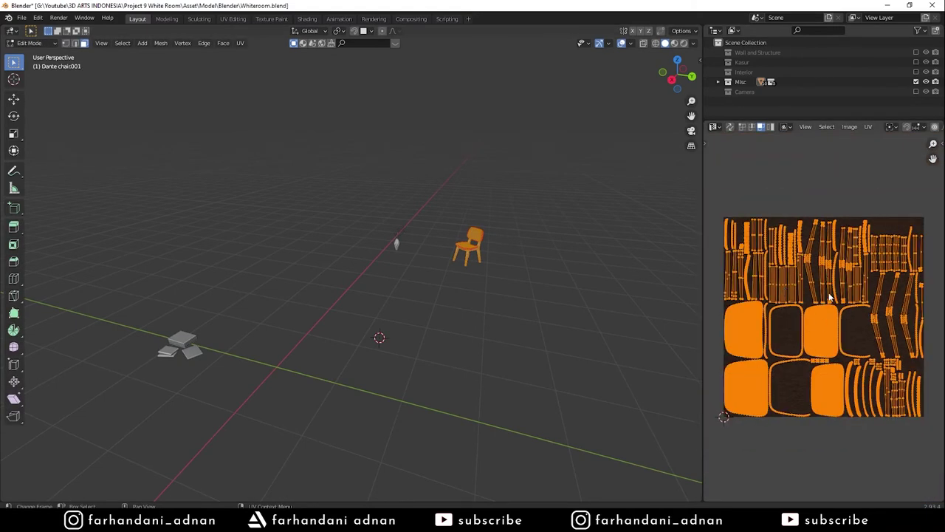
key(Tab)
key(Tab)
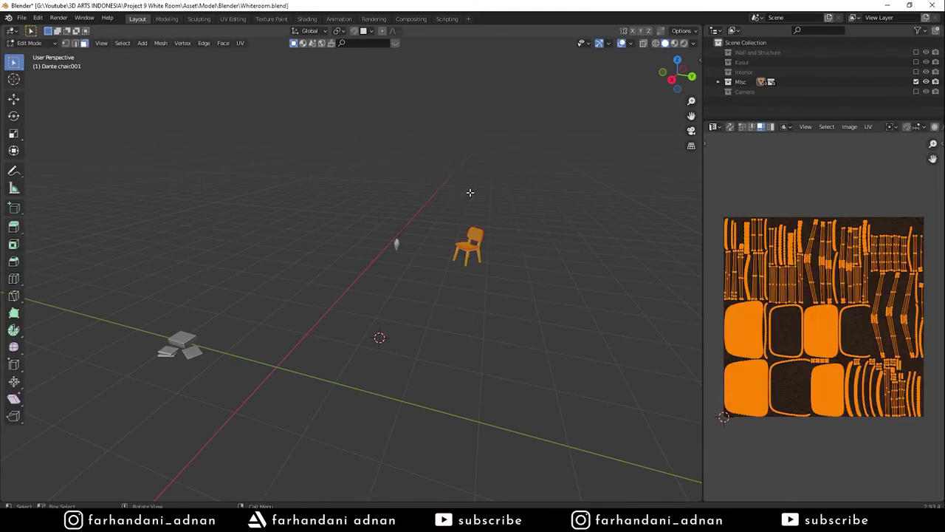
click(240, 43)
key(Tab)
key(Tab)
Step: Select the decorative vase and show its full UV layout in the UV editor
key(Tab)
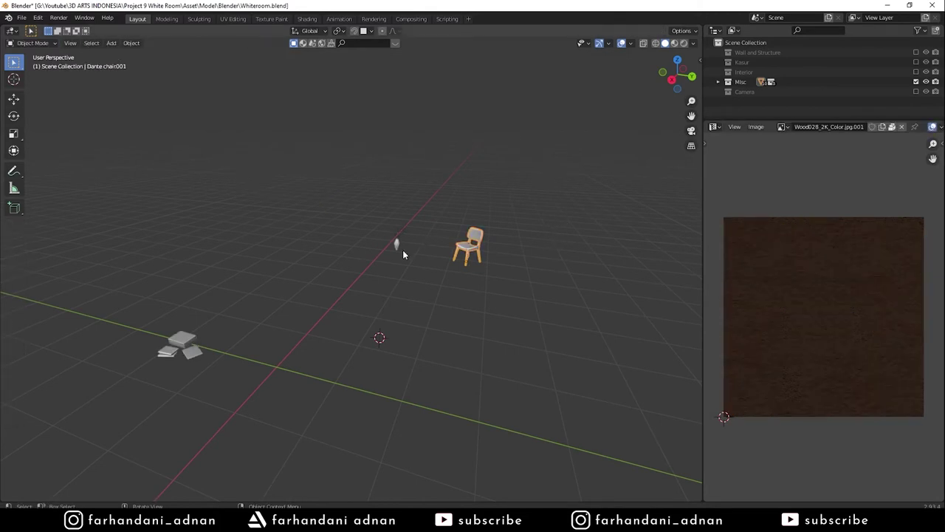
scroll(403, 250, up, 4)
click(446, 214)
key(Tab)
scroll(815, 305, up, 6)
scroll(815, 304, up, 4)
scroll(815, 305, down, 2)
scroll(814, 304, down, 1)
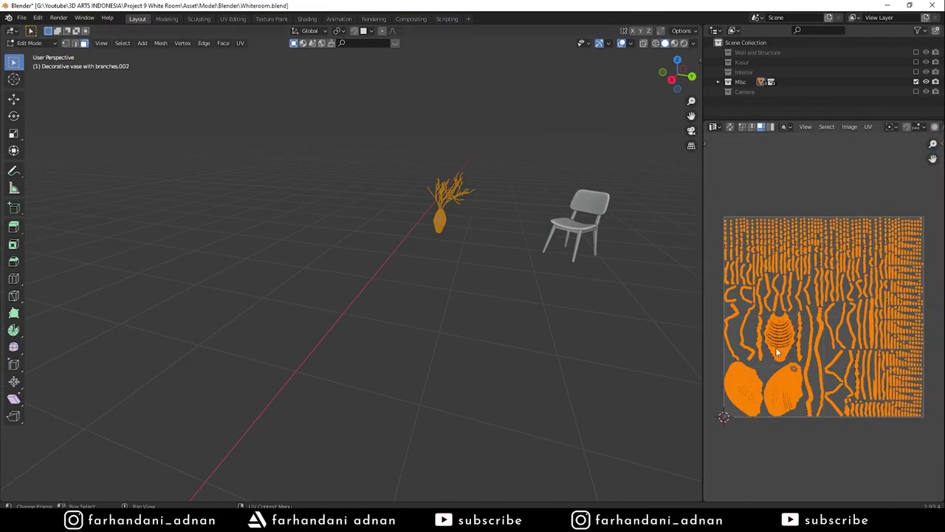
Step: Re-unwrap the vase with UV > Smart UV Project, then return to Object Mode
scroll(774, 353, up, 3)
scroll(769, 355, up, 1)
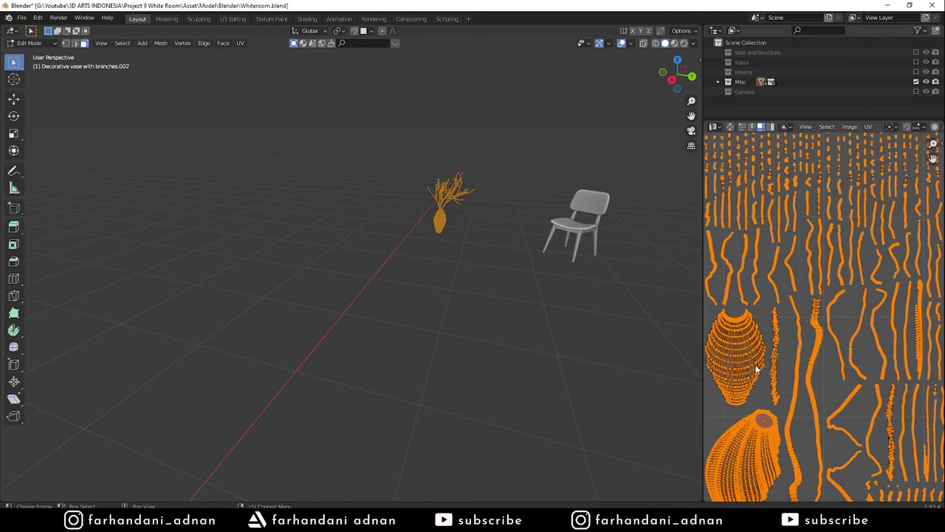
click(240, 44)
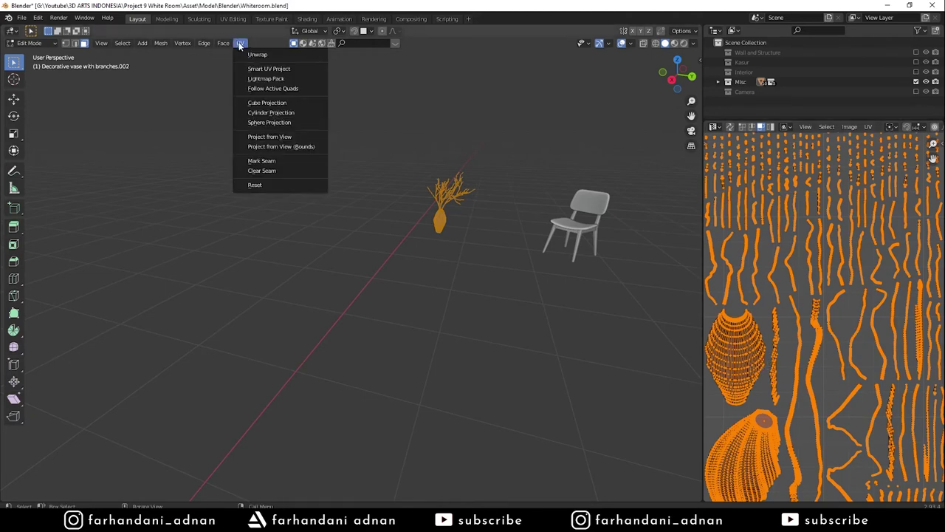
click(270, 68)
scroll(824, 340, down, 2)
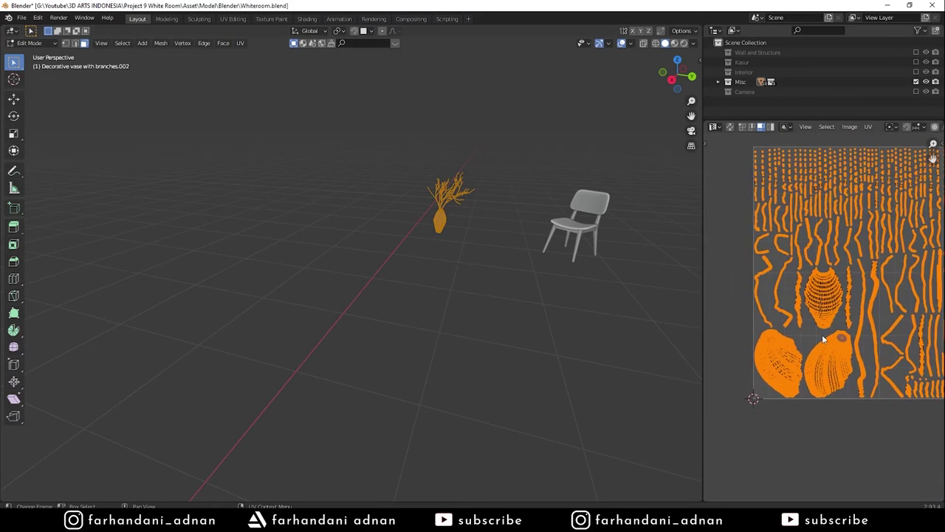
scroll(824, 340, up, 1)
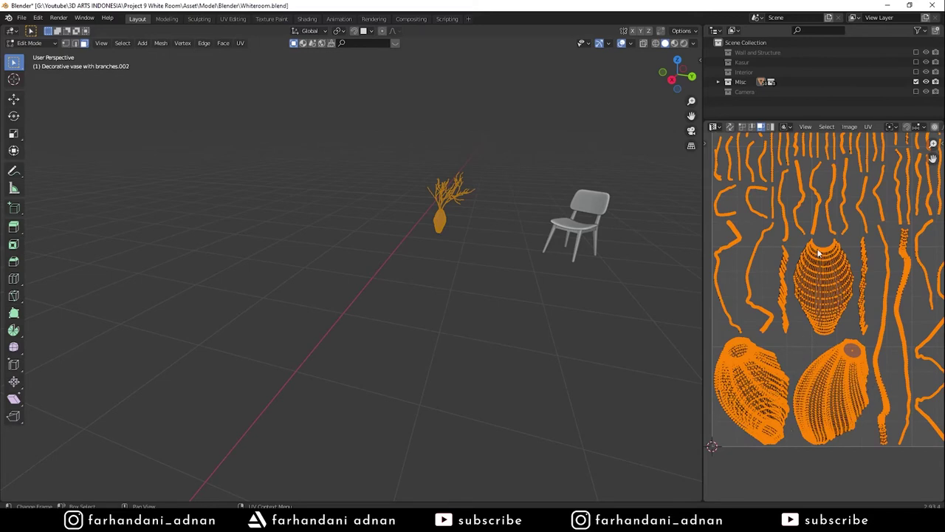
scroll(825, 285, up, 2)
scroll(825, 284, up, 3)
scroll(825, 284, down, 5)
key(Tab)
Step: Select the tilted Cereal Magazine.001 among the books and enter Edit Mode to show its UVs
scroll(473, 204, down, 5)
scroll(419, 214, up, 2)
scroll(530, 251, up, 4)
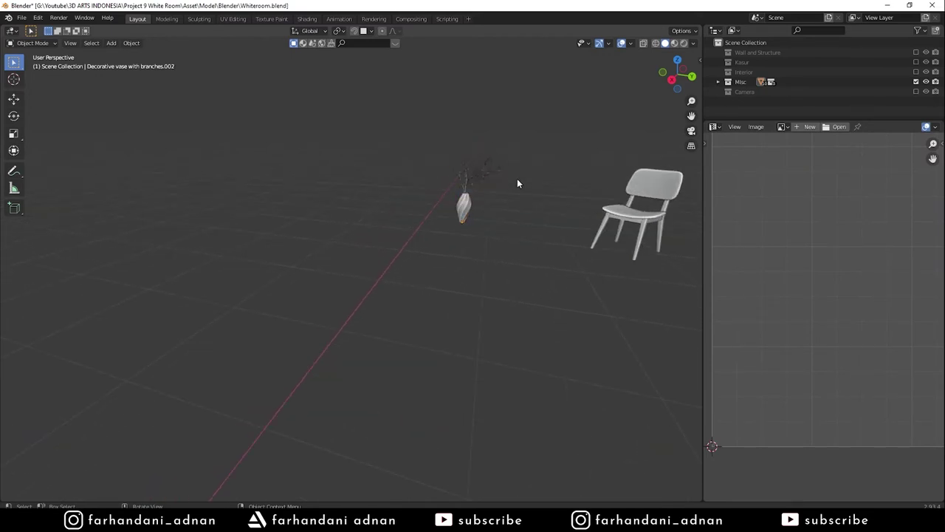
shift+middle_drag(494, 182, 485, 232)
scroll(444, 244, down, 3)
shift+middle_drag(372, 256, 443, 256)
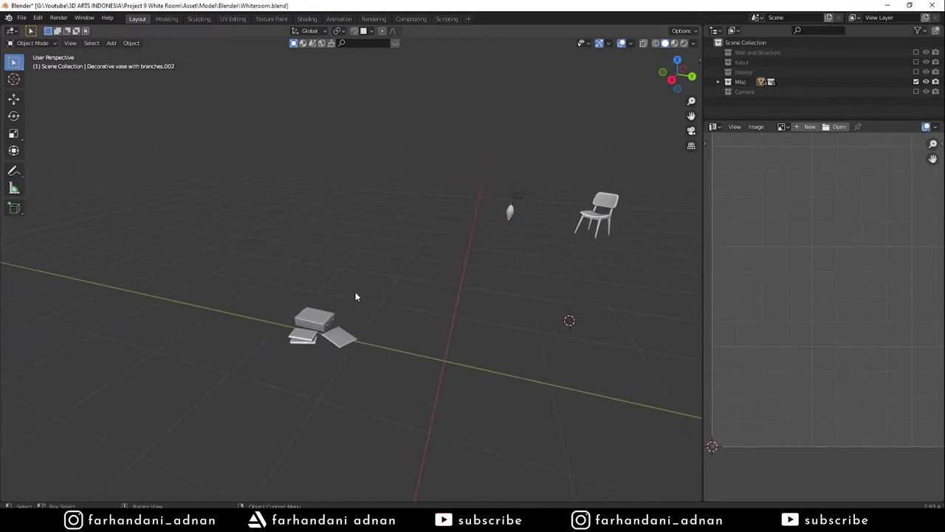
scroll(351, 296, up, 3)
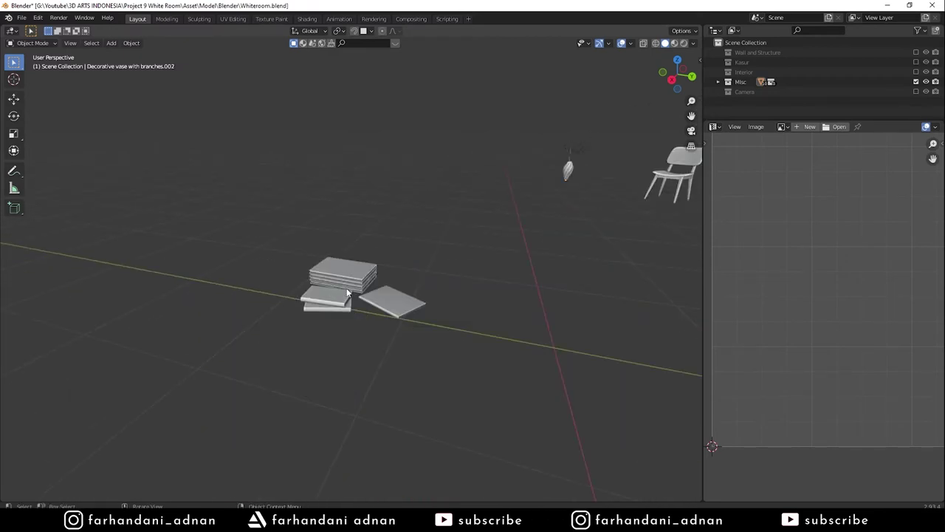
click(414, 306)
click(365, 282)
click(358, 290)
click(389, 301)
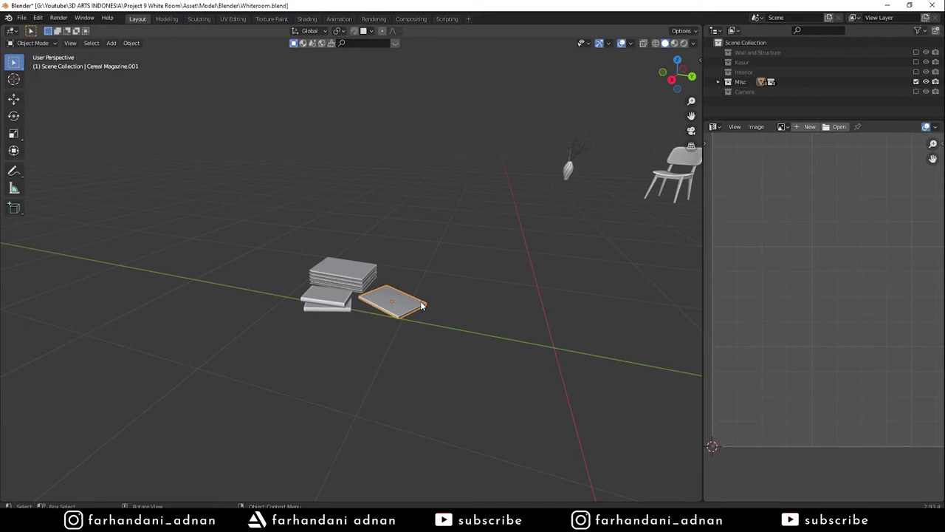
key(Tab)
scroll(809, 249, down, 5)
scroll(425, 299, up, 6)
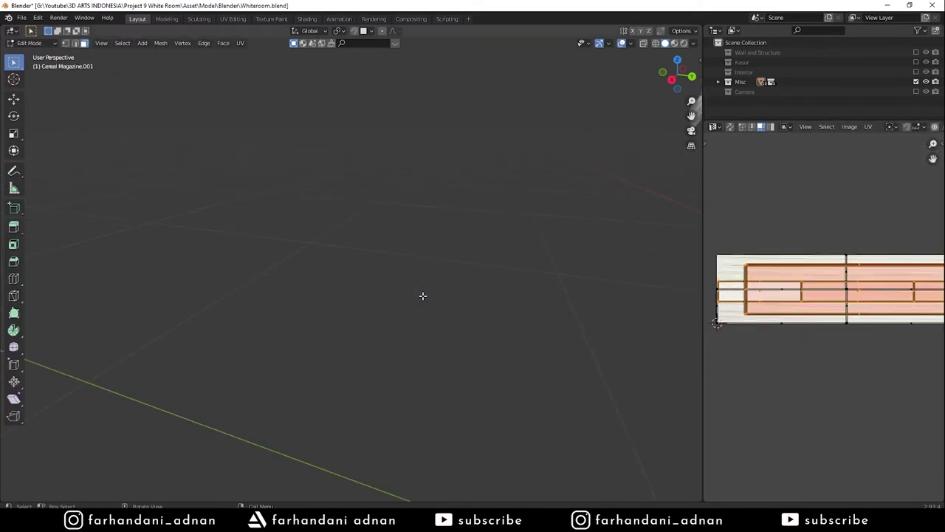
scroll(425, 299, down, 3)
key(Tab)
scroll(565, 292, down, 8)
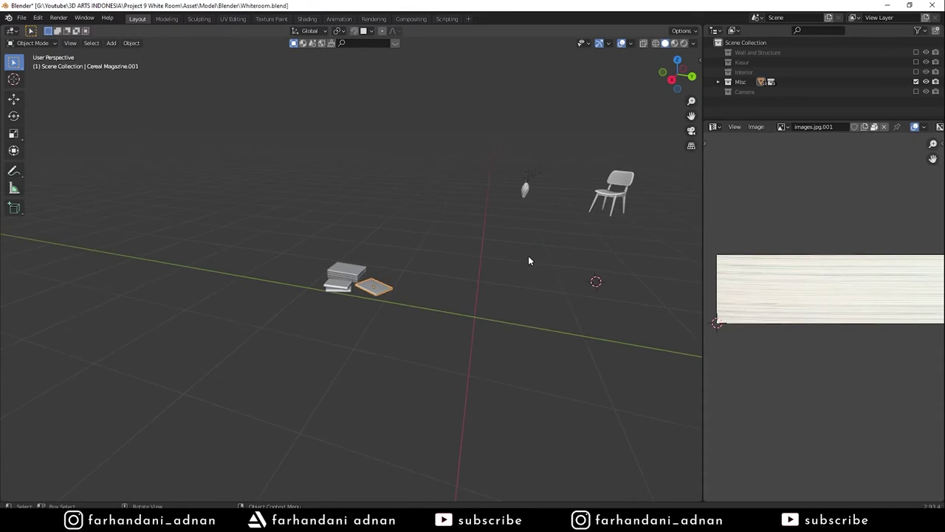
shift+middle_drag(489, 195, 473, 209)
click(602, 212)
click(514, 206)
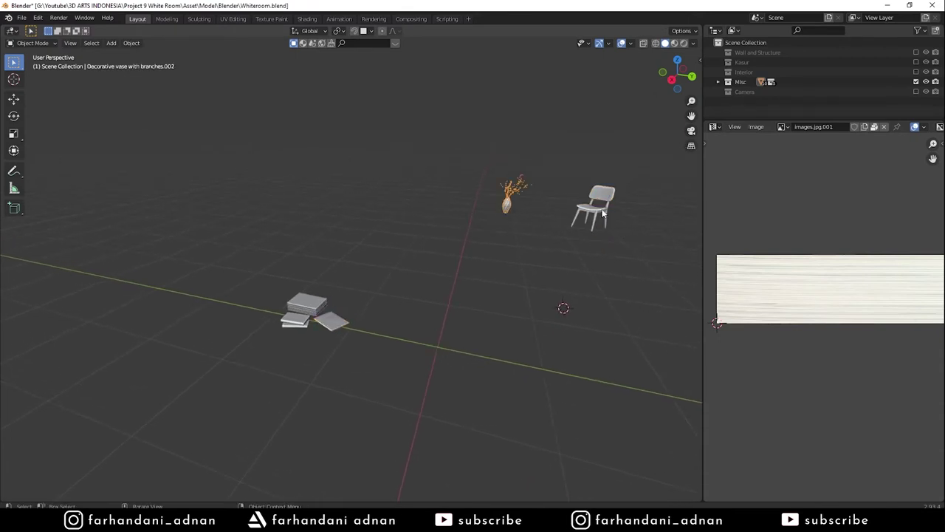
shift+middle_drag(514, 208, 449, 187)
mouse_move(547, 278)
middle_down()
mouse_move(518, 234)
mouse_move(551, 256)
middle_up()
drag(259, 142, 587, 431)
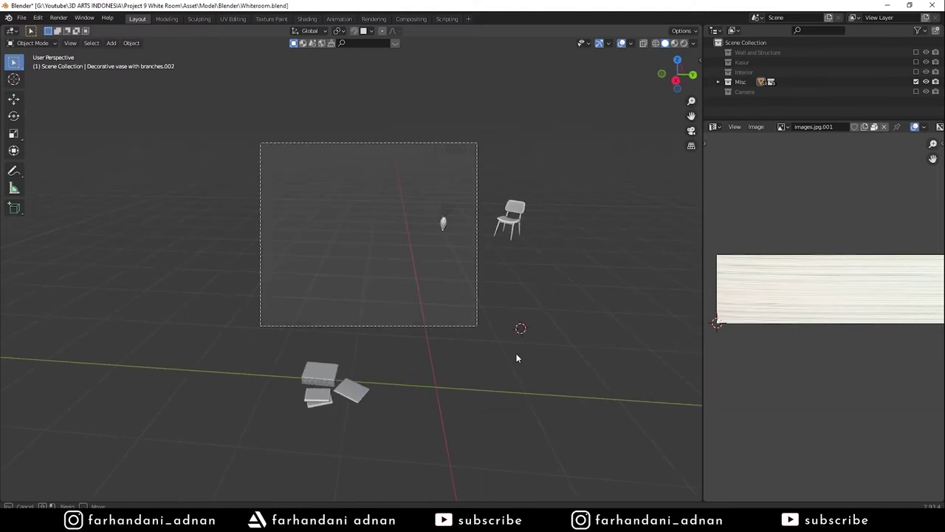
key(z)
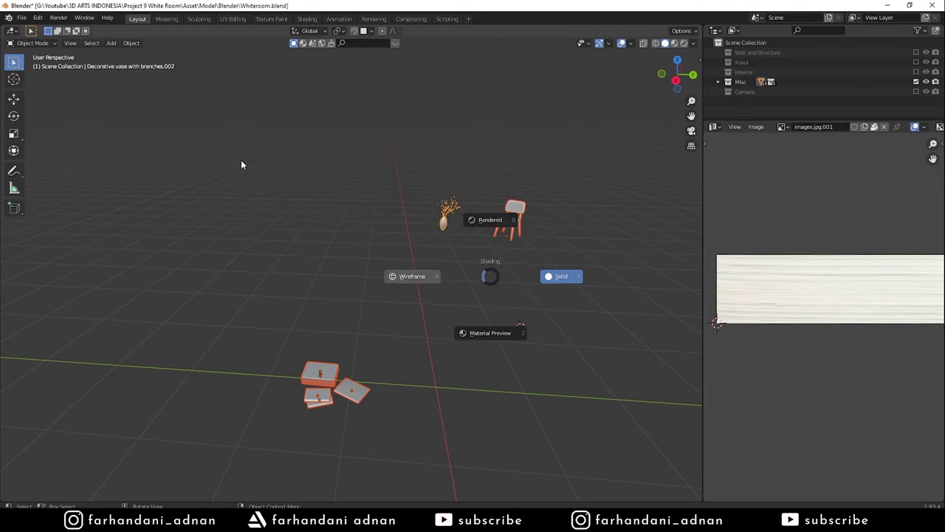
click(241, 164)
right_click(553, 215)
key(shift+z)
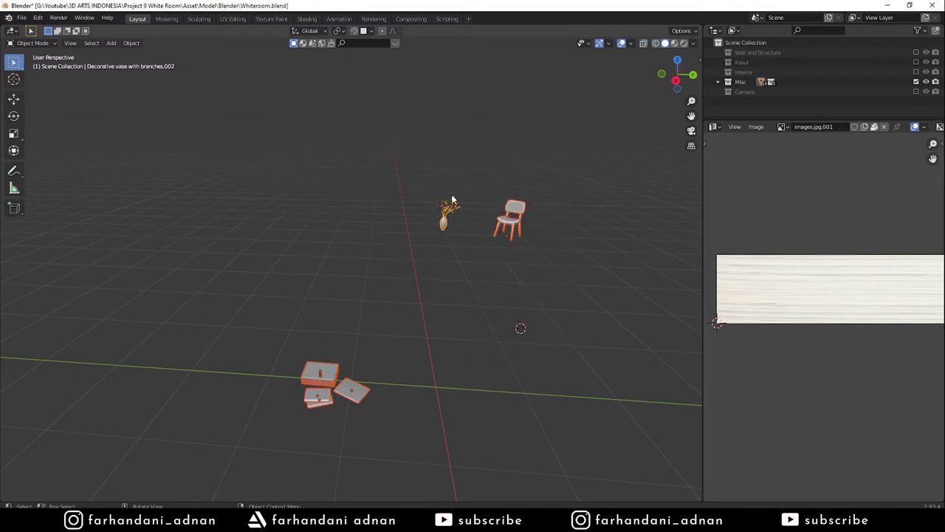
click(585, 220)
key(a)
click(23, 18)
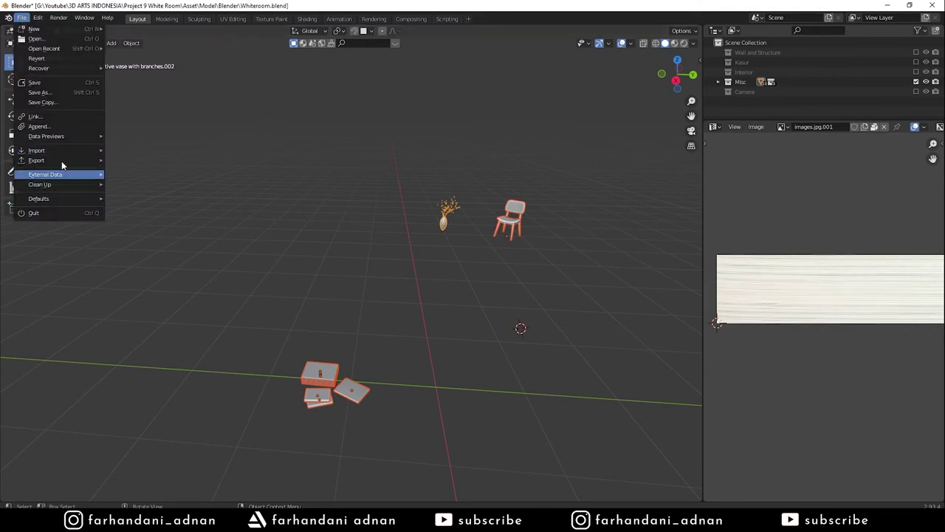
mouse_move(61, 161)
click(157, 279)
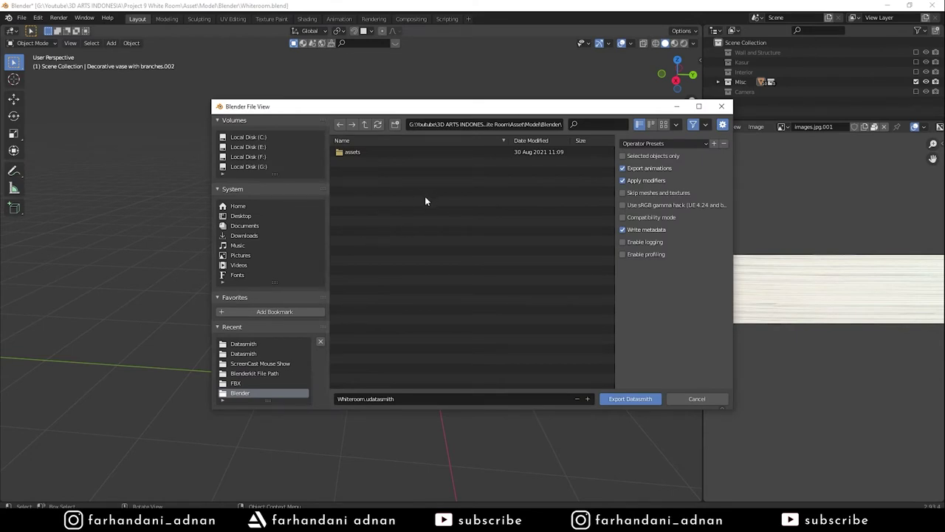
click(259, 167)
double_click(374, 278)
double_click(376, 161)
double_click(379, 239)
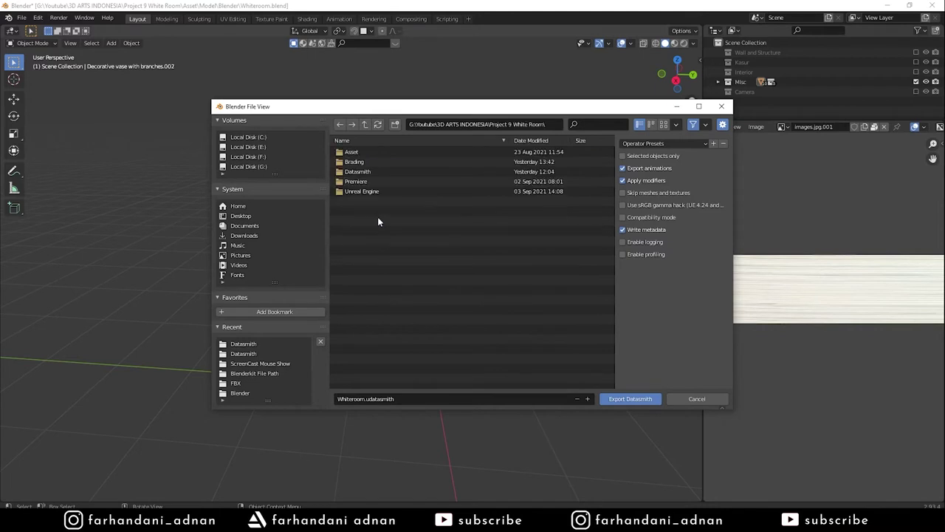
double_click(376, 169)
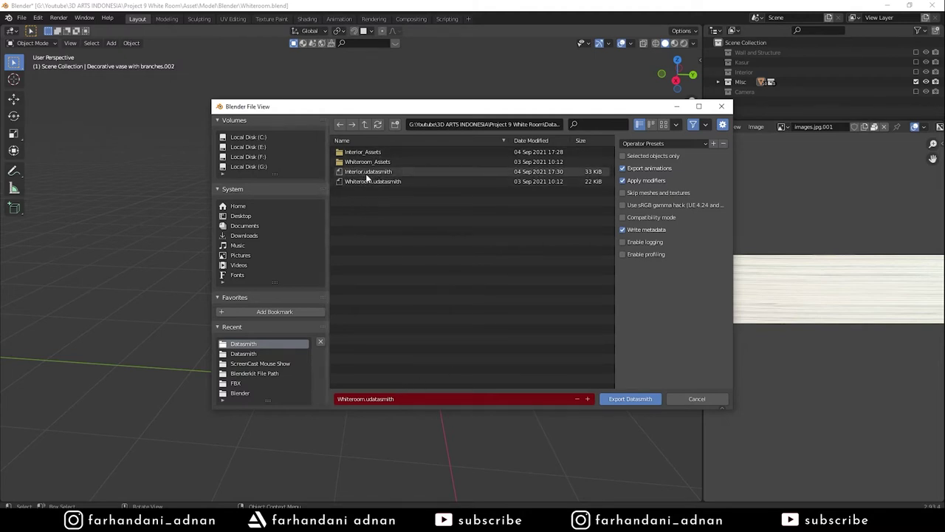
click(624, 157)
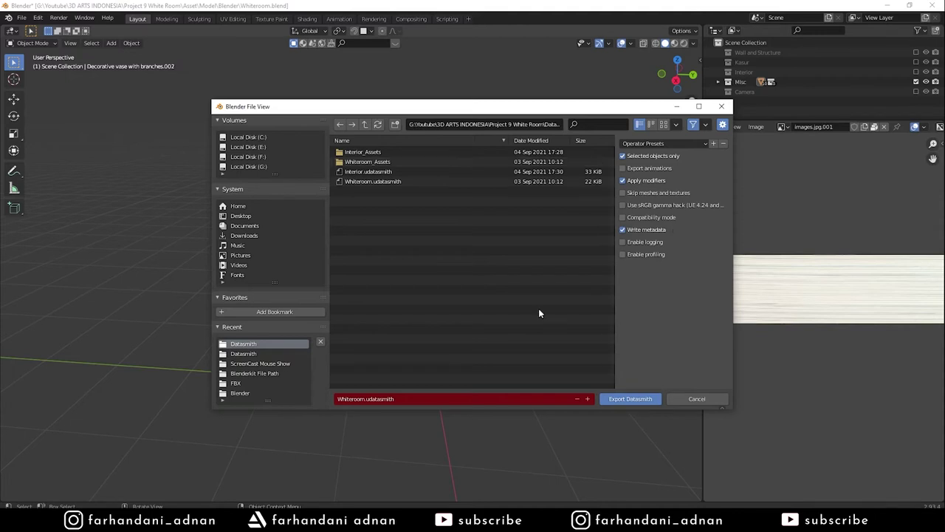
click(367, 400)
key(ctrl+shift+Left)
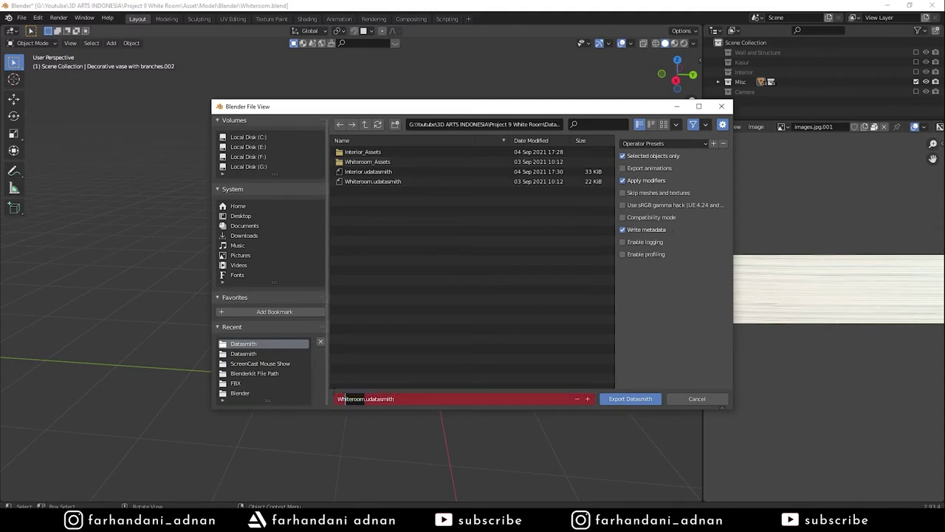
key(BackSpace)
text(Inter)
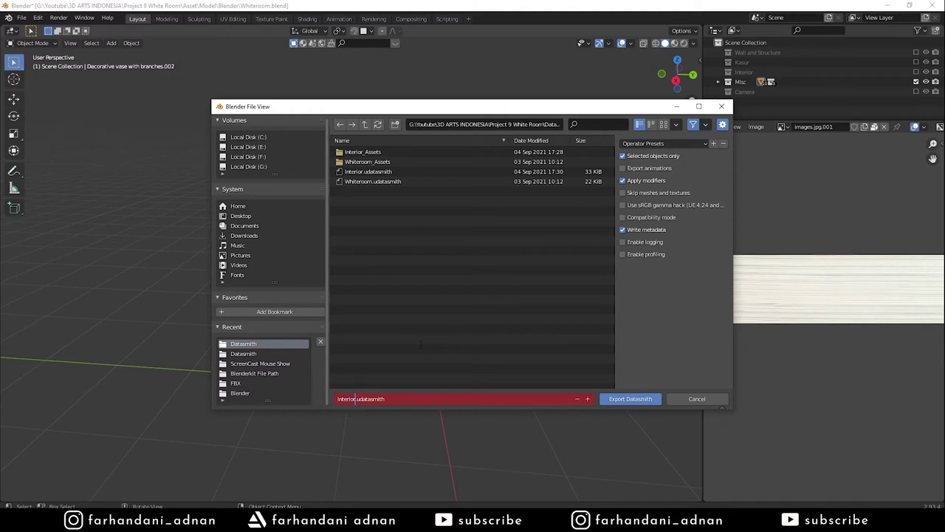
key(Return)
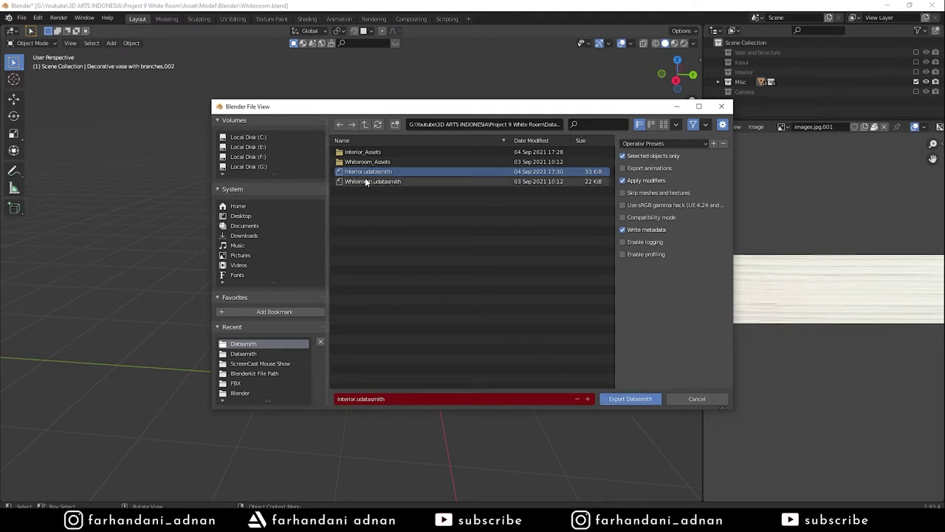
click(698, 398)
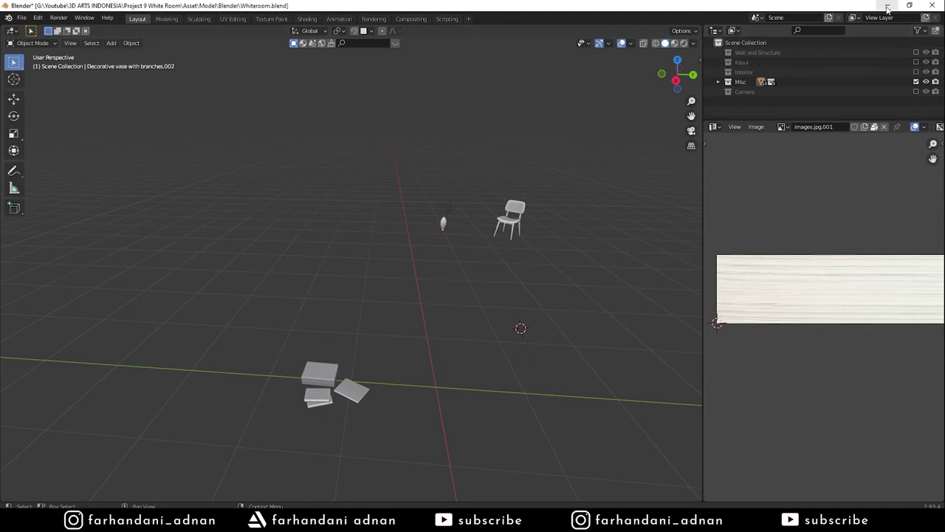
Step: Switch to Unreal and collapse the Misc and Whiteroom folders in the Outliner
click(886, 8)
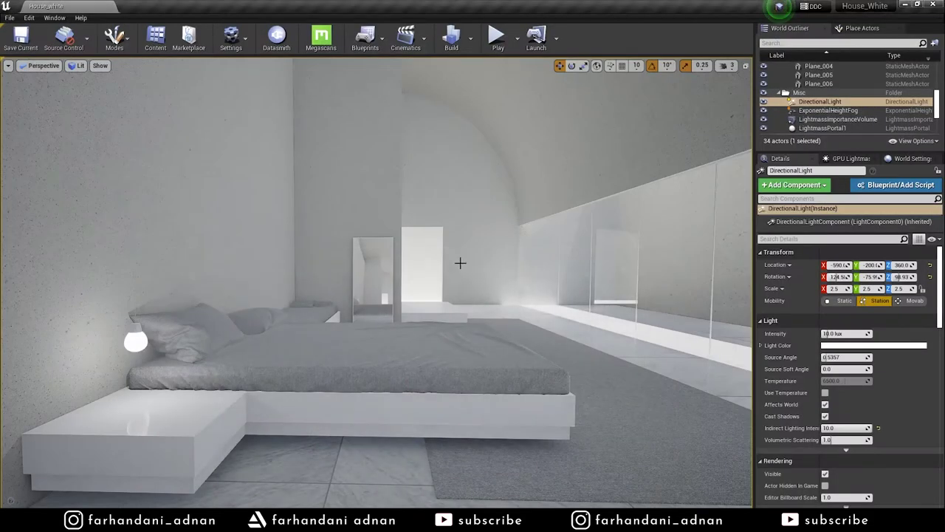
right_drag(419, 285, 443, 285)
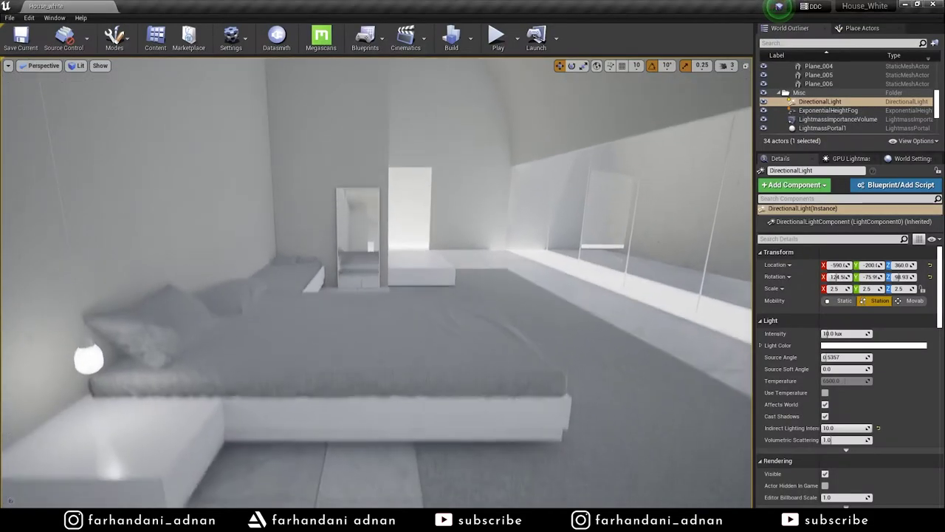
right_drag(443, 285, 616, 217)
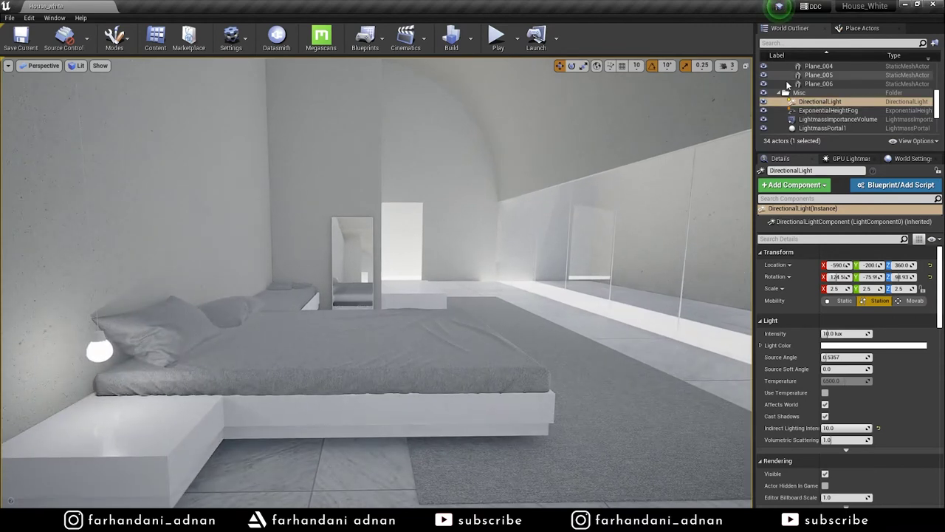
click(777, 94)
click(778, 93)
drag(805, 151, 805, 251)
click(807, 206)
shift+click(805, 242)
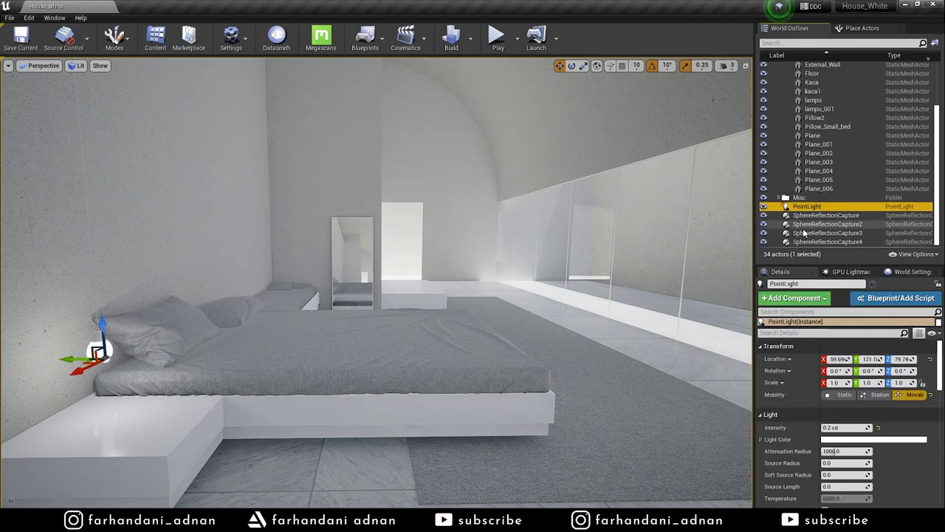
click(779, 198)
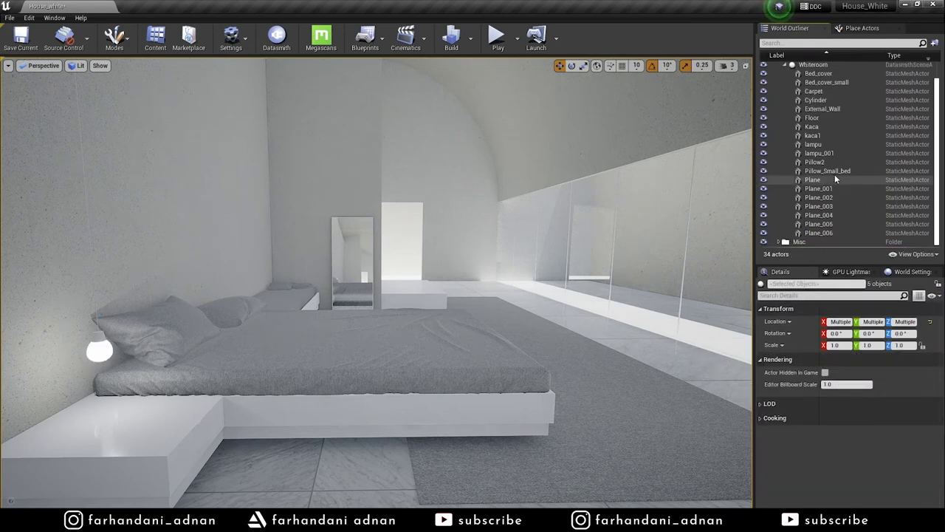
click(785, 65)
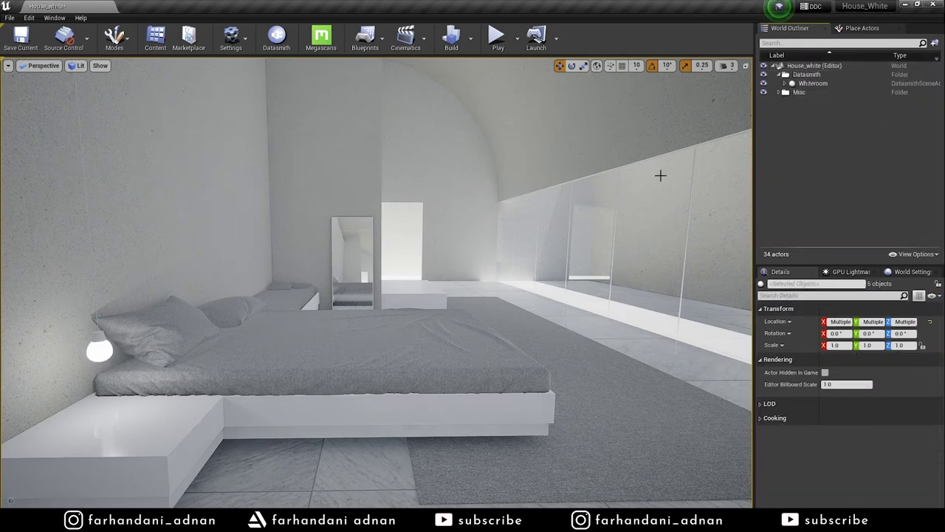
middle_drag(369, 222, 355, 222)
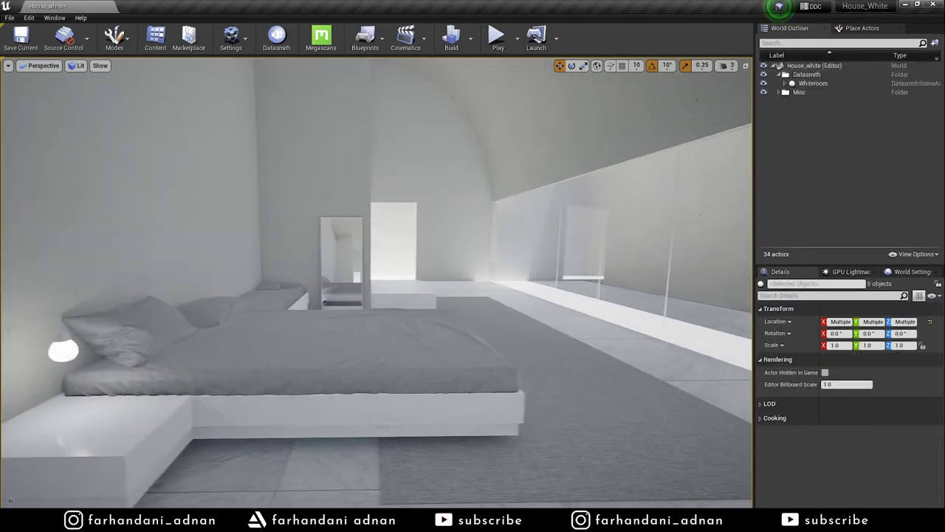
Step: Pick Interior.udatasmith in the Datasmith importer with Content/Datasmith as the destination
click(273, 37)
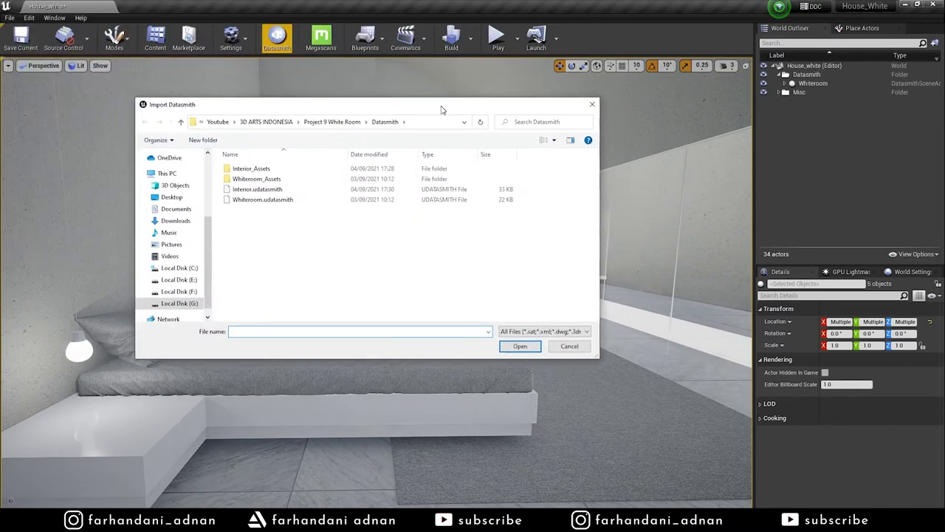
click(577, 385)
click(276, 36)
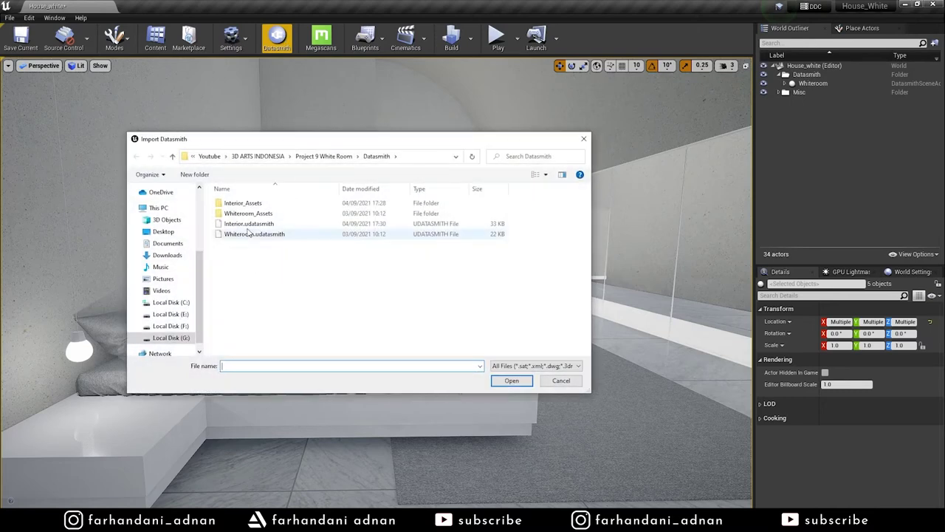
click(251, 223)
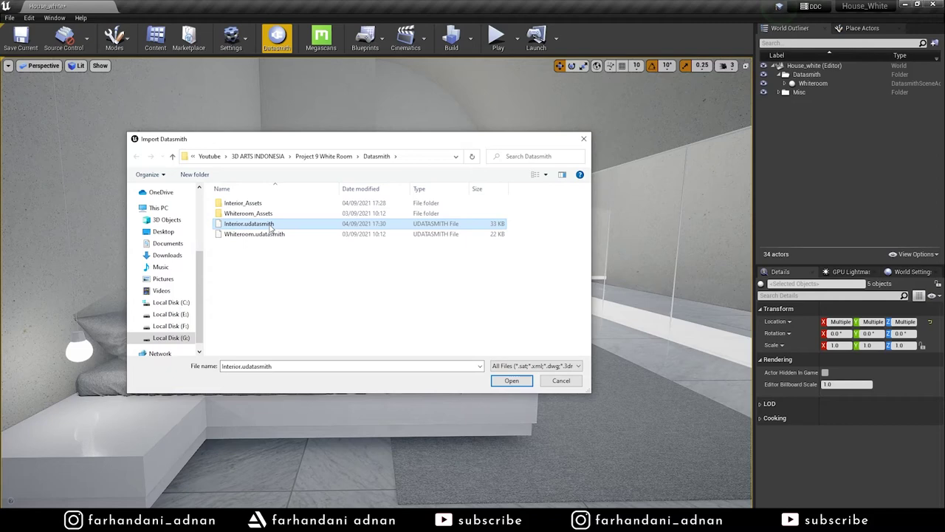
click(512, 381)
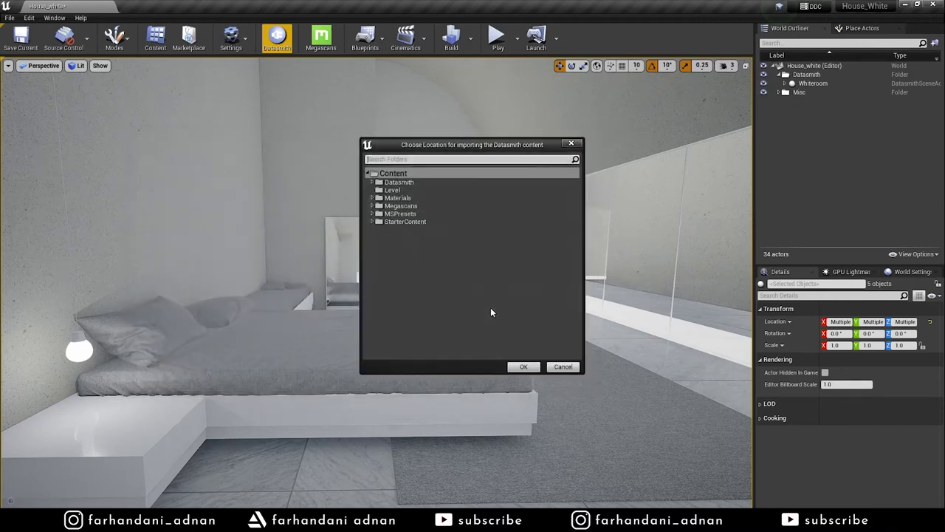
click(403, 182)
click(521, 368)
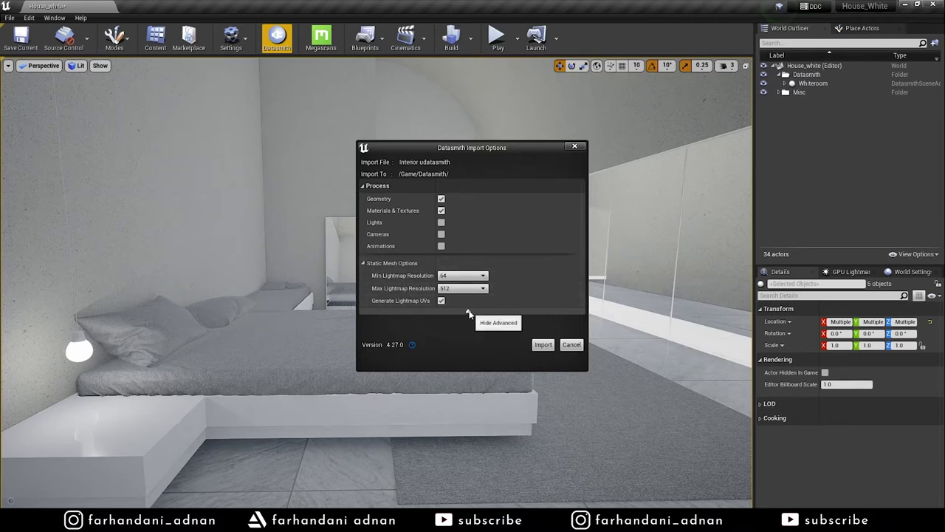
Step: Keep Geometry and Materials checked in the import options and import the Interior file
click(468, 312)
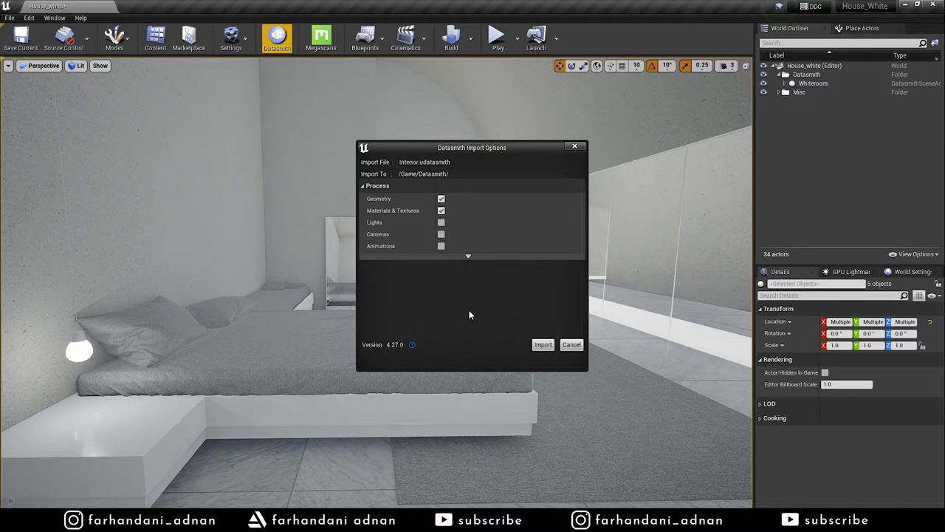
click(468, 259)
click(364, 264)
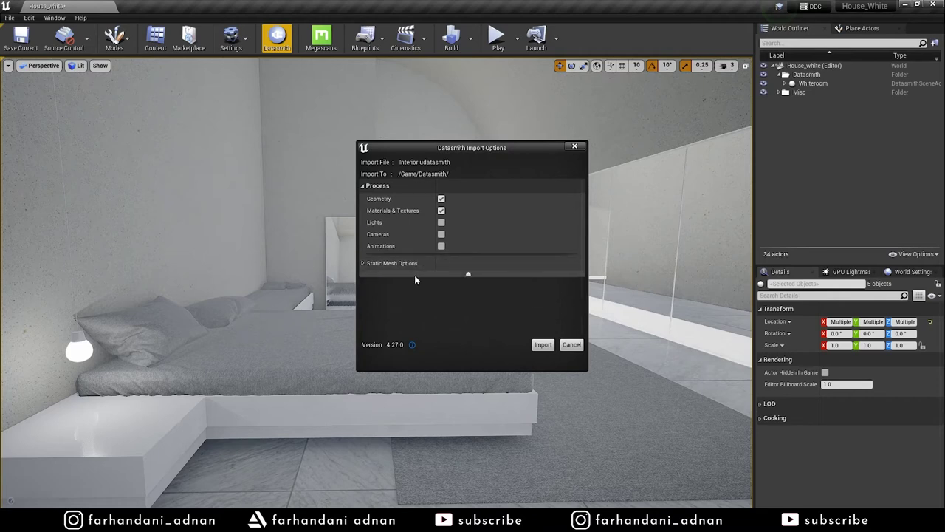
click(365, 264)
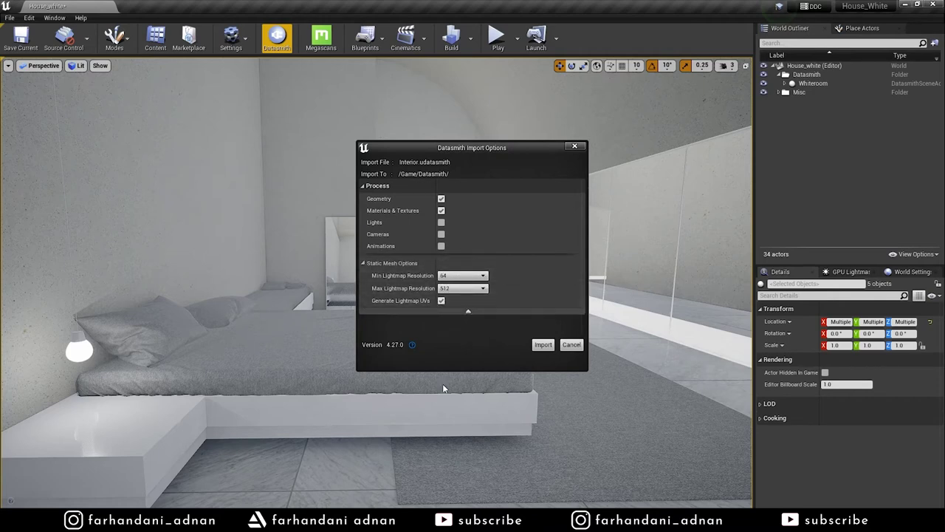
click(543, 345)
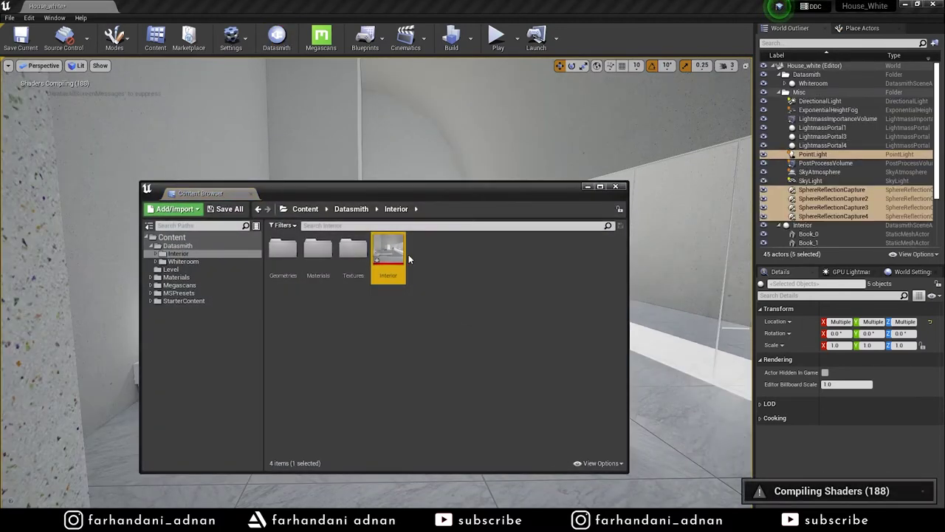
Step: At the nightstand, move the decorative vase along Y and rotate it by -40 degrees
click(586, 187)
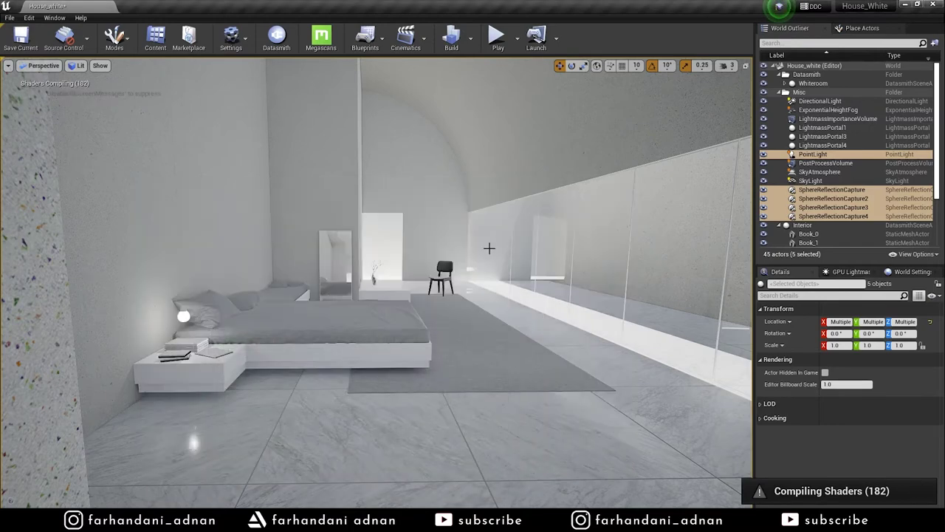
mouse_move(410, 281)
right_down()
mouse_move(347, 318)
mouse_move(451, 283)
mouse_move(340, 289)
mouse_move(399, 301)
right_up()
click(336, 338)
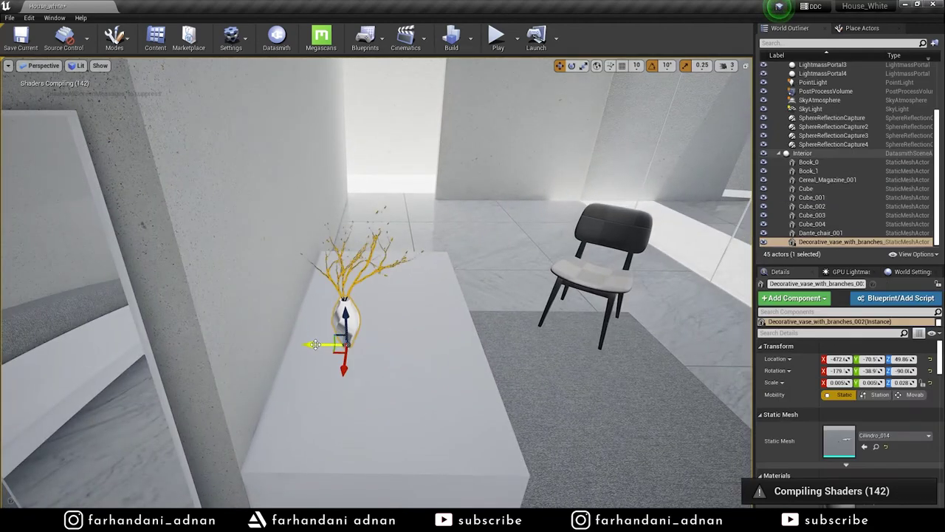
drag(316, 344, 353, 345)
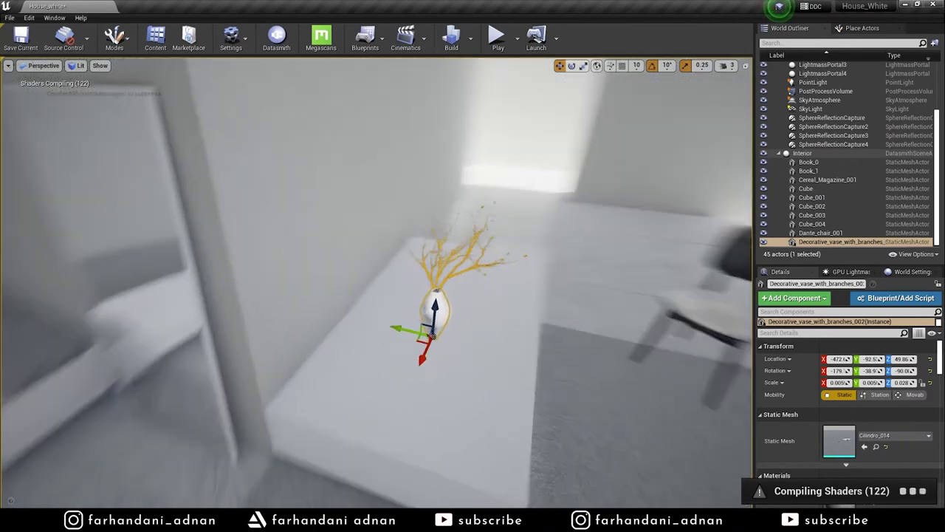
alt+drag(457, 330, 498, 329)
key(e)
mouse_move(414, 360)
mouse_down()
mouse_move(391, 356)
mouse_move(468, 352)
mouse_up()
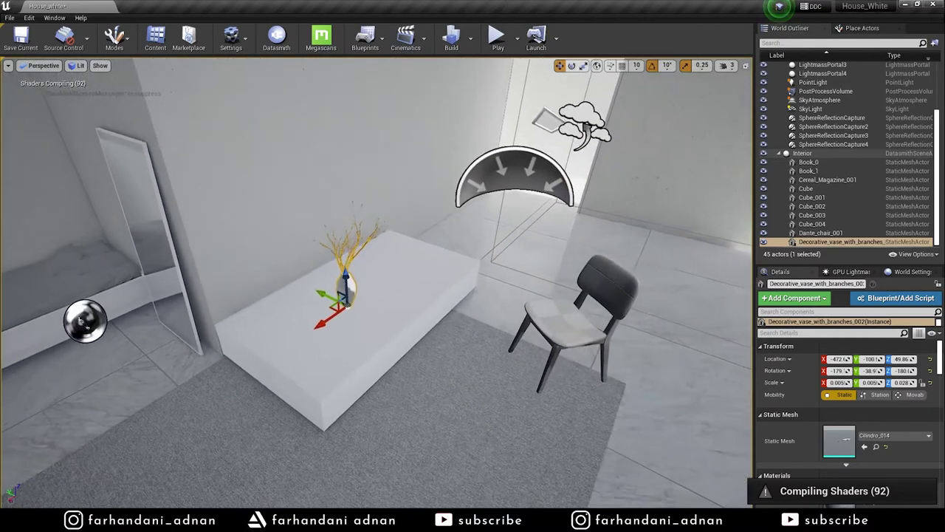
Step: Fly to the chair room, select Dante_chair_001 and orbit close around its fabric
mouse_move(517, 222)
right_down()
mouse_move(542, 312)
mouse_move(443, 303)
mouse_move(458, 296)
right_up()
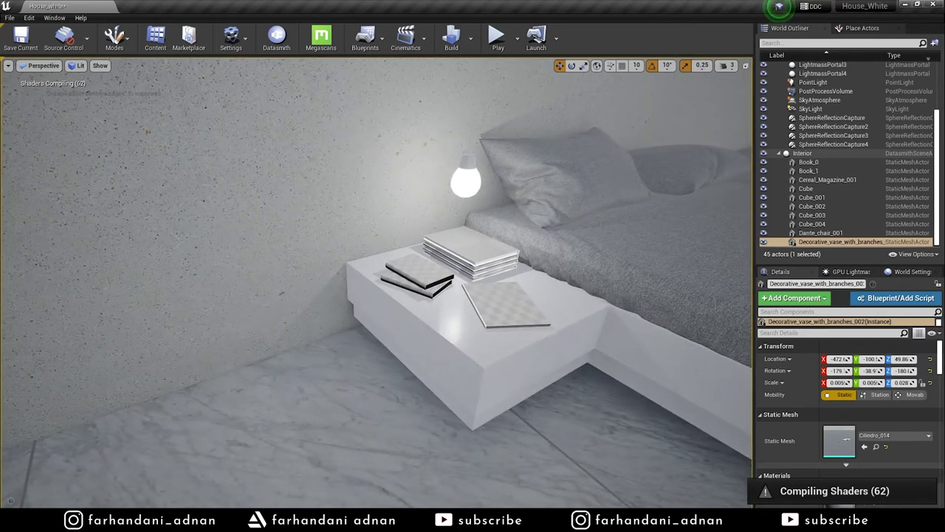
right_drag(458, 295, 619, 339)
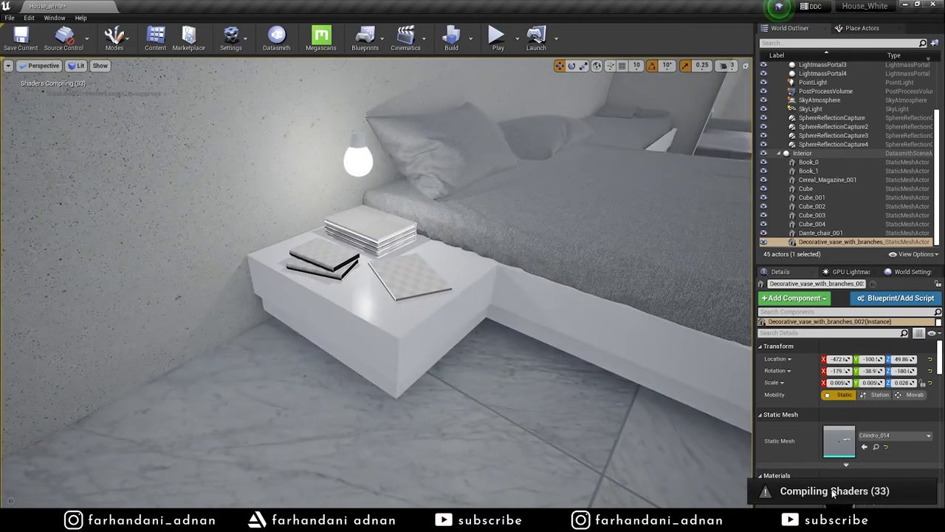
mouse_move(443, 295)
right_down()
mouse_move(384, 290)
mouse_move(428, 294)
mouse_move(432, 347)
right_up()
click(429, 293)
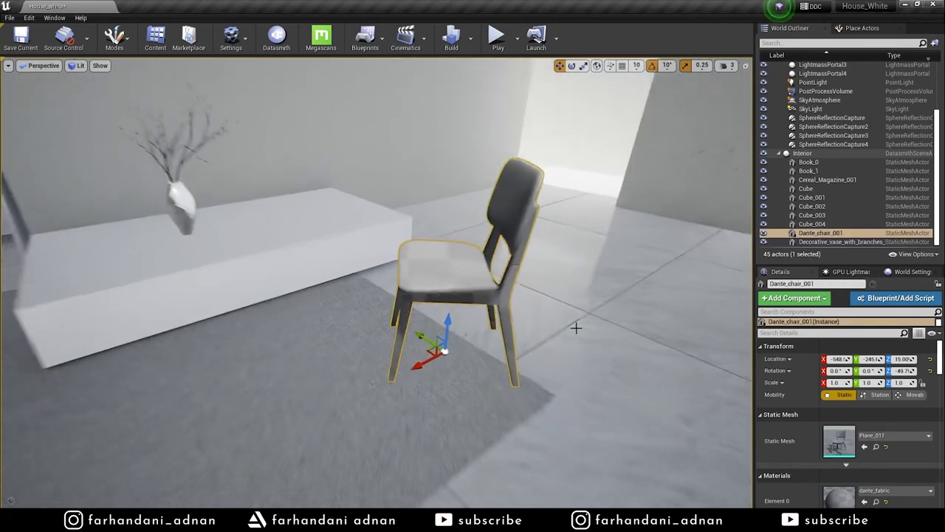
mouse_move(514, 368)
alt+mouse_down()
mouse_move(556, 357)
mouse_move(566, 337)
alt+mouse_up()
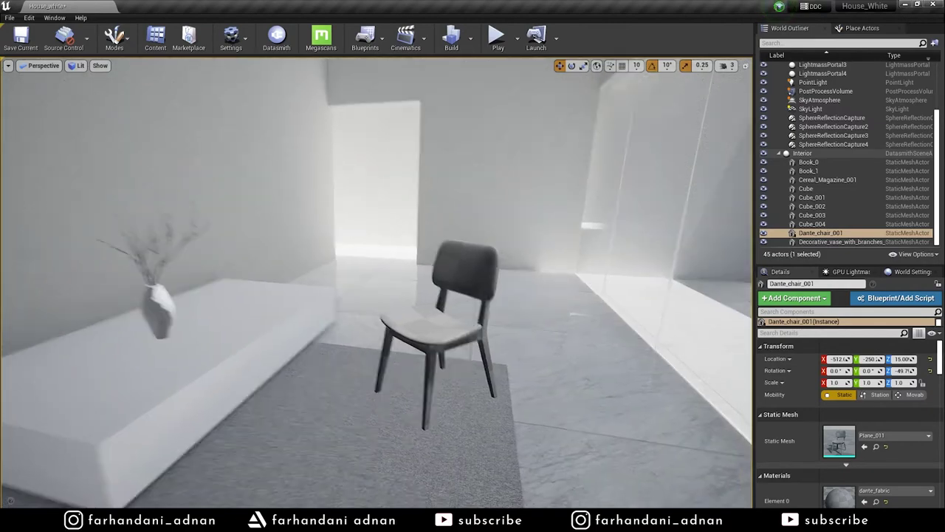
alt+right_drag(566, 338, 566, 317)
alt+drag(566, 317, 473, 318)
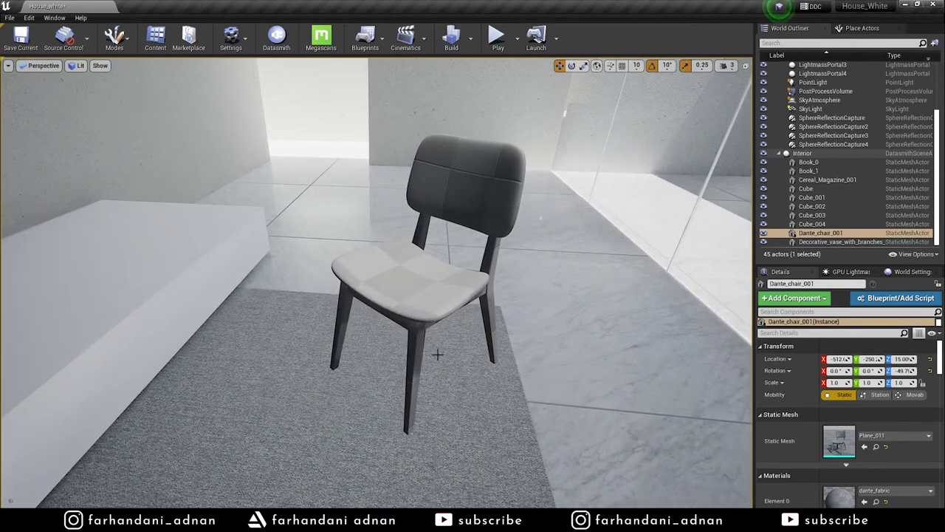
mouse_move(535, 294)
alt+mouse_down()
mouse_move(458, 280)
mouse_move(369, 307)
mouse_move(561, 270)
alt+mouse_up()
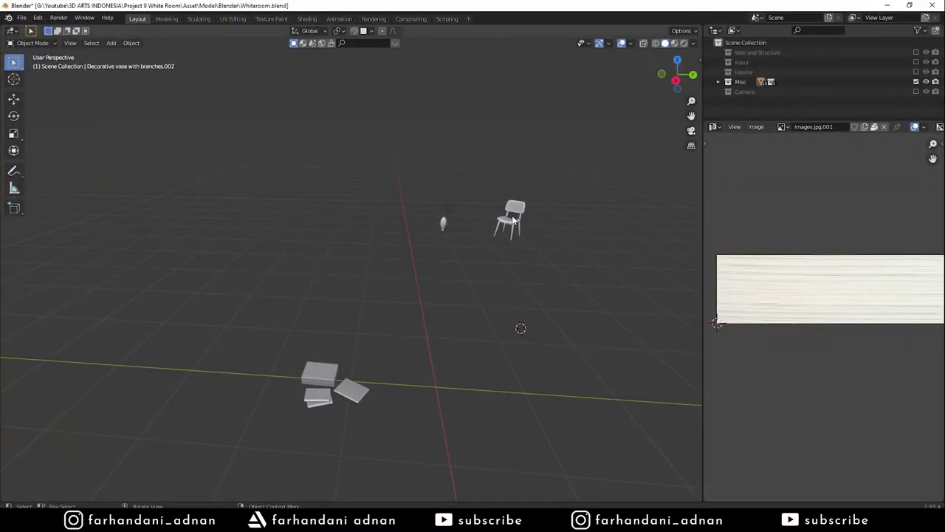
click(513, 220)
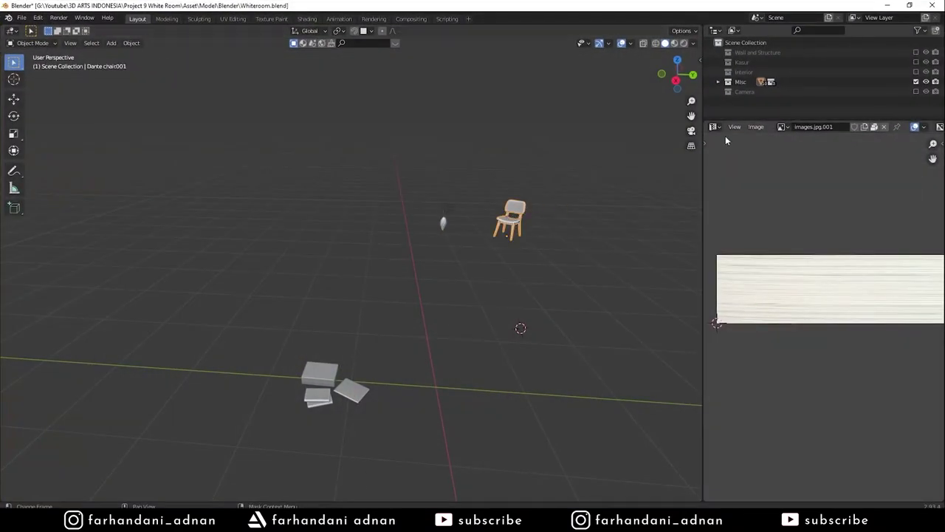
Step: Turn the right-hand Image Editor into a Shader Editor and centre the chair's Dante_wood nodes
click(716, 127)
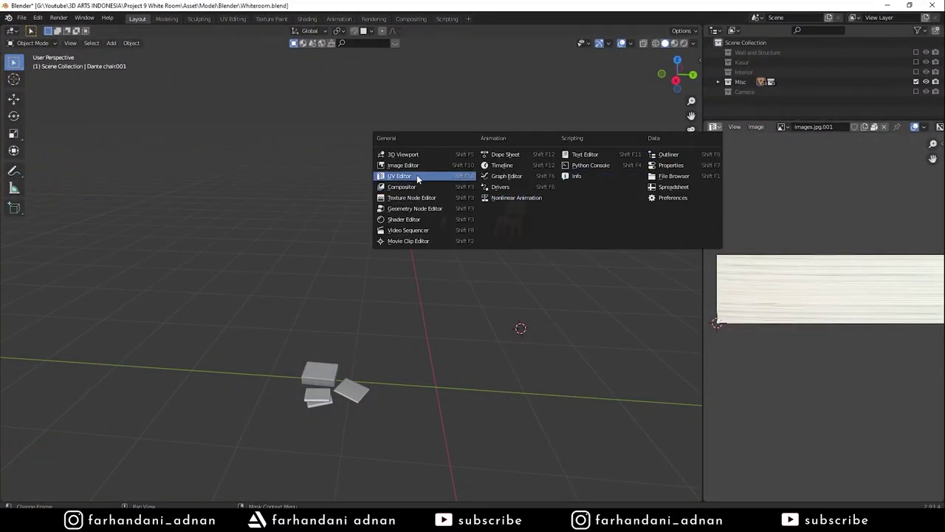
click(718, 127)
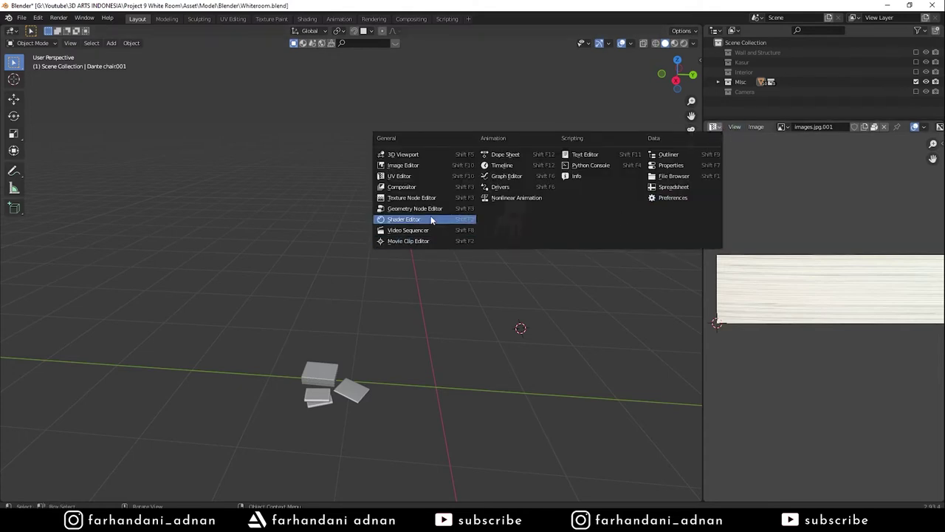
click(432, 220)
scroll(740, 305, up, 1)
scroll(741, 306, up, 1)
scroll(757, 301, up, 2)
middle_drag(757, 301, 799, 279)
scroll(799, 280, up, 2)
middle_drag(756, 235, 813, 266)
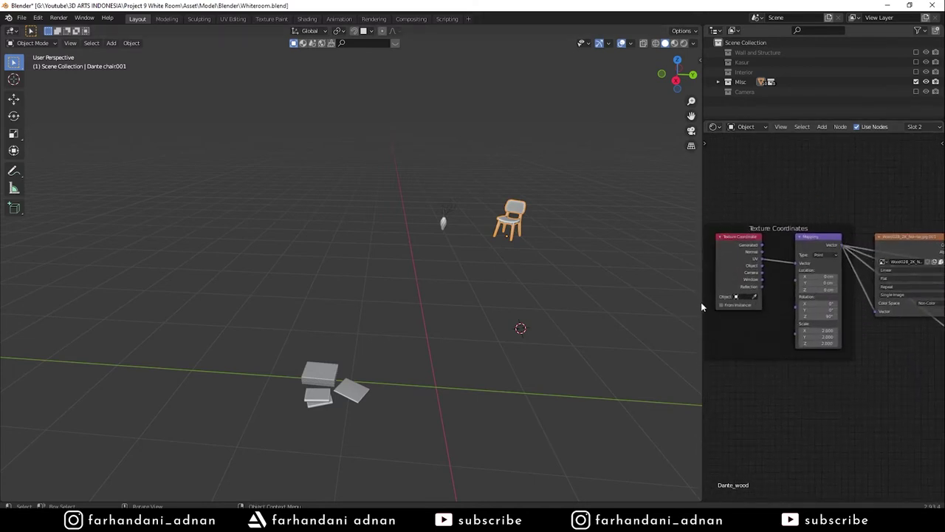
Step: Widen the node area to inspect the Texture Coordinates frame, then restore the 3D view and return to Unreal
drag(701, 307, 458, 306)
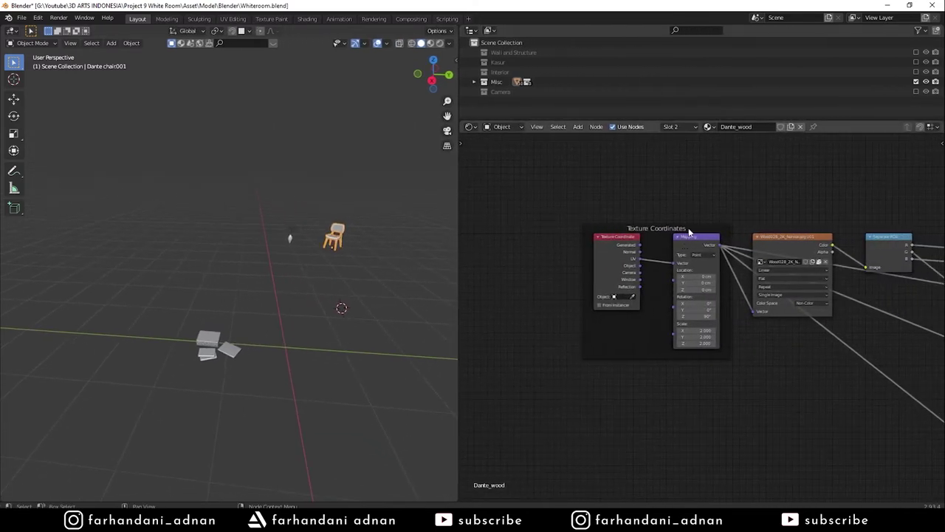
drag(564, 203, 736, 353)
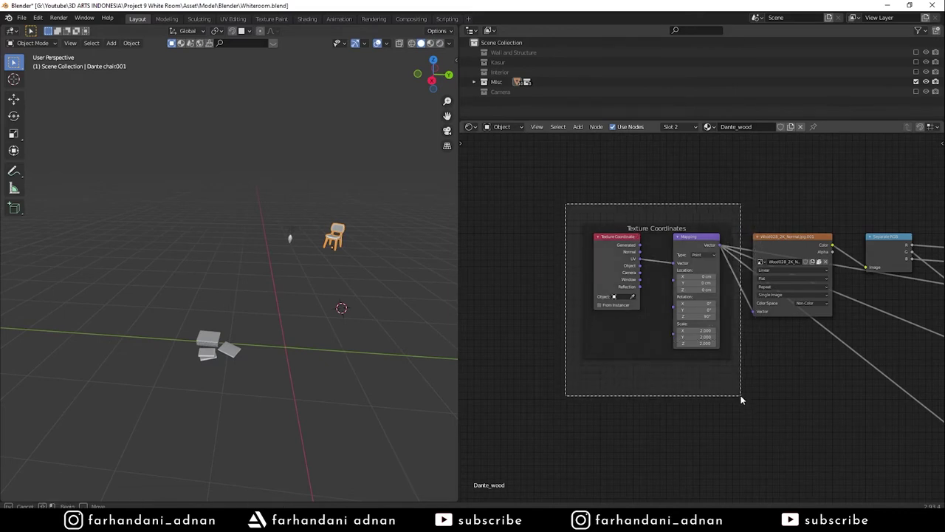
click(775, 376)
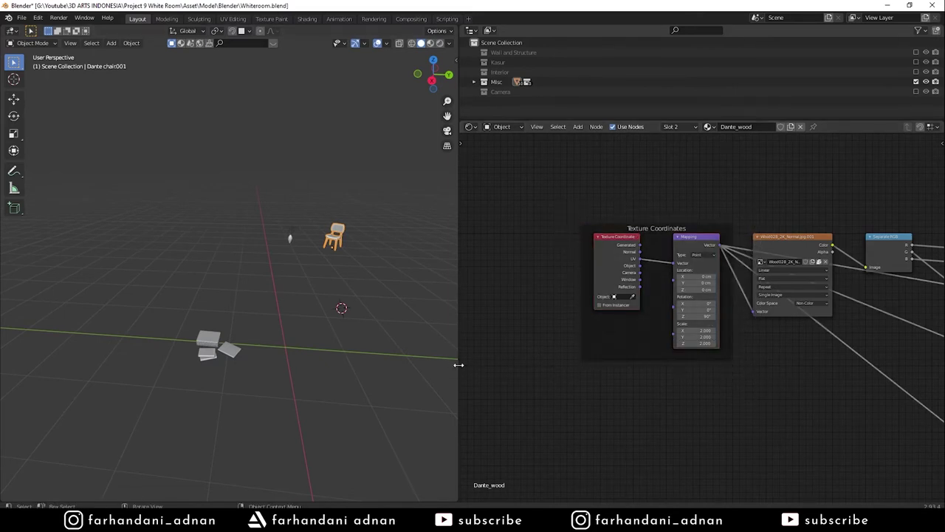
drag(459, 365, 609, 375)
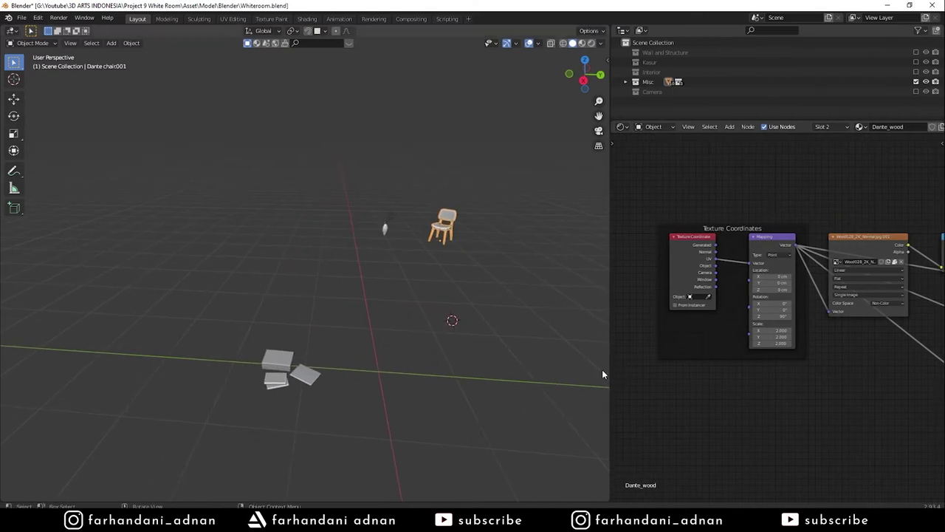
mouse_move(302, 524)
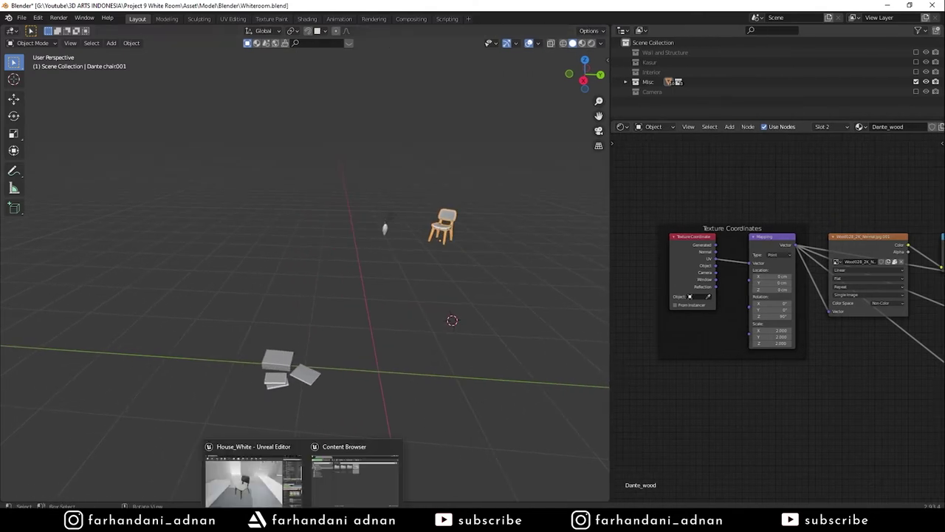
click(251, 479)
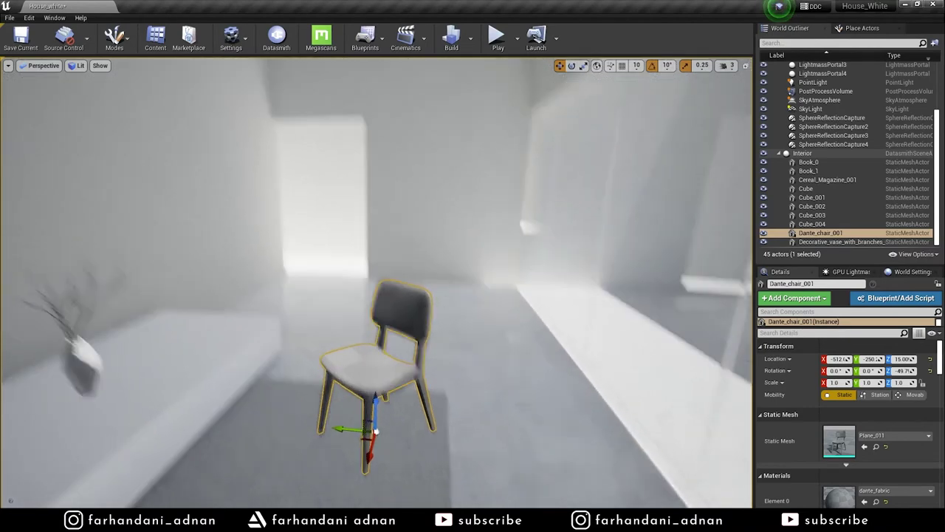
Step: Enlarge the Details panel and open the chair's dante_fabric instance, then its parent material graph
right_drag(405, 377, 405, 317)
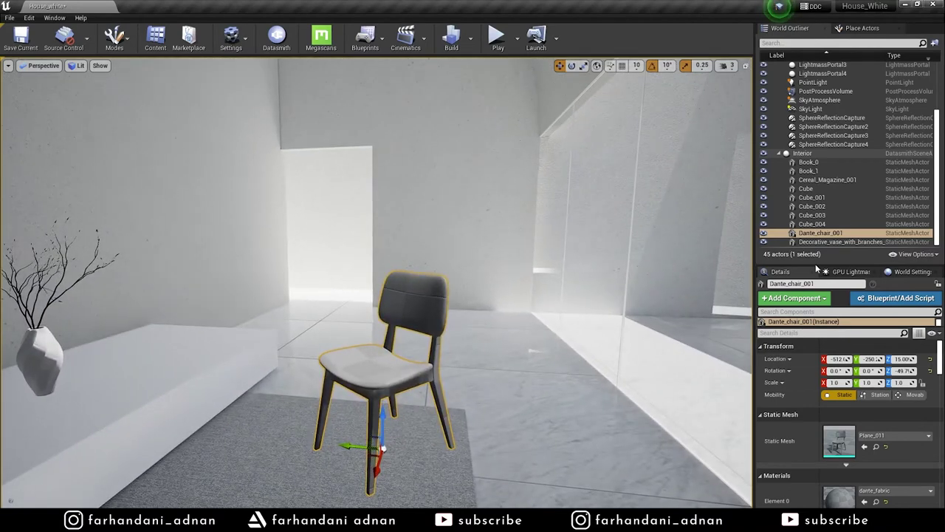
drag(809, 266, 818, 138)
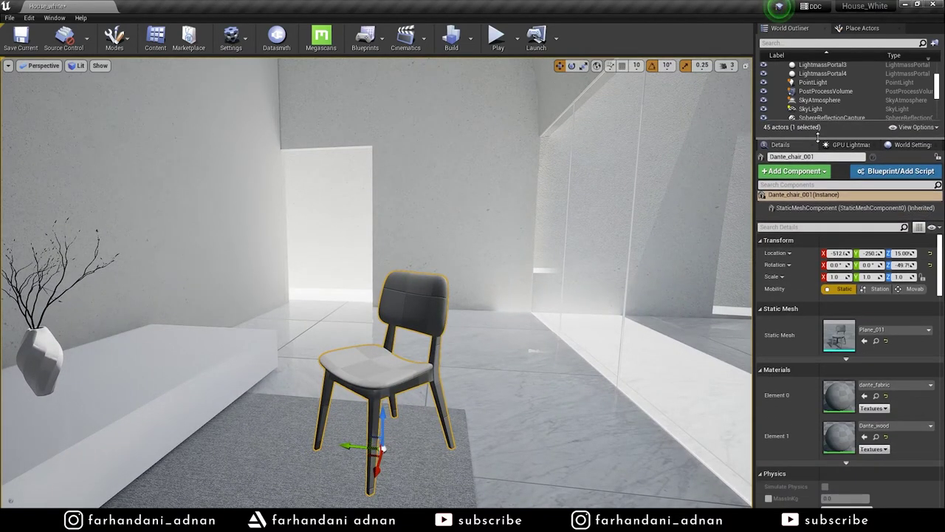
right_drag(405, 373, 414, 347)
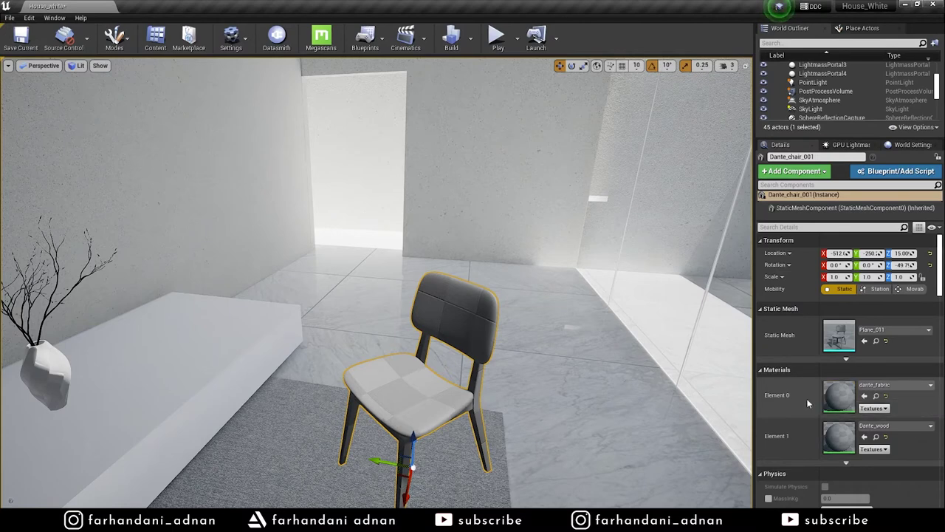
double_click(834, 399)
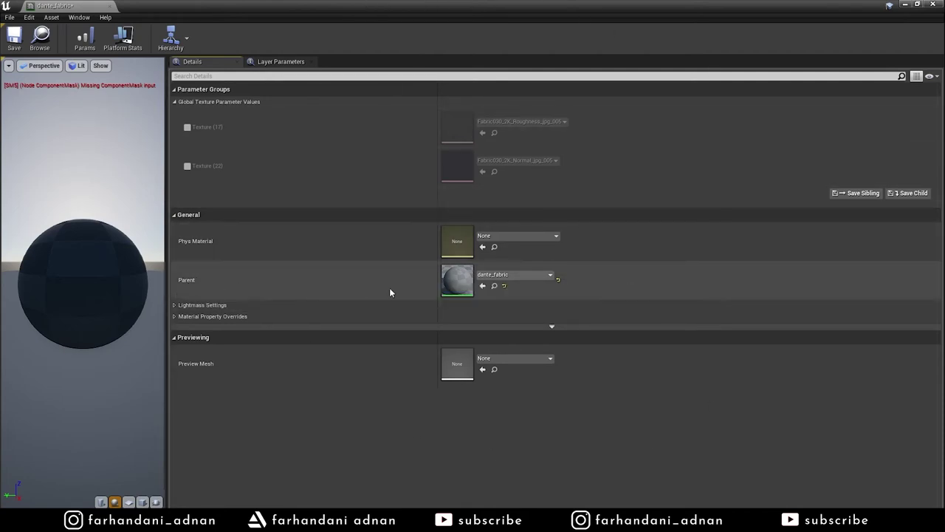
double_click(459, 281)
Step: Move the output node clear of the textures and wire Texture (13) into dante_fabric's Base Color
scroll(548, 236, down, 4)
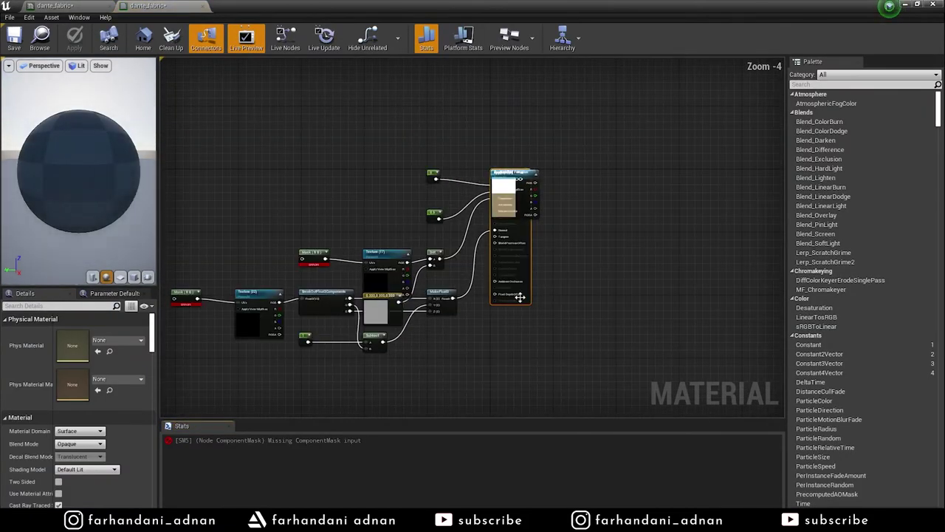
drag(530, 269, 532, 323)
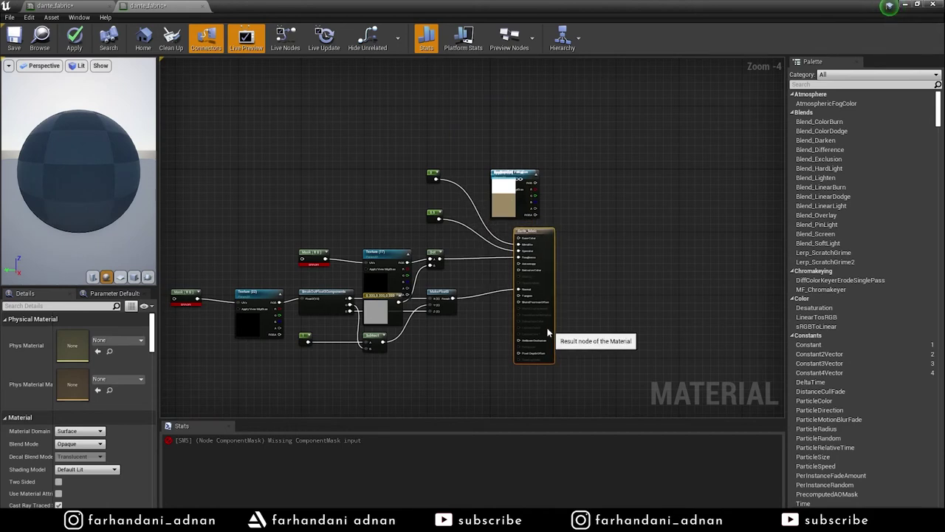
right_drag(575, 281, 622, 276)
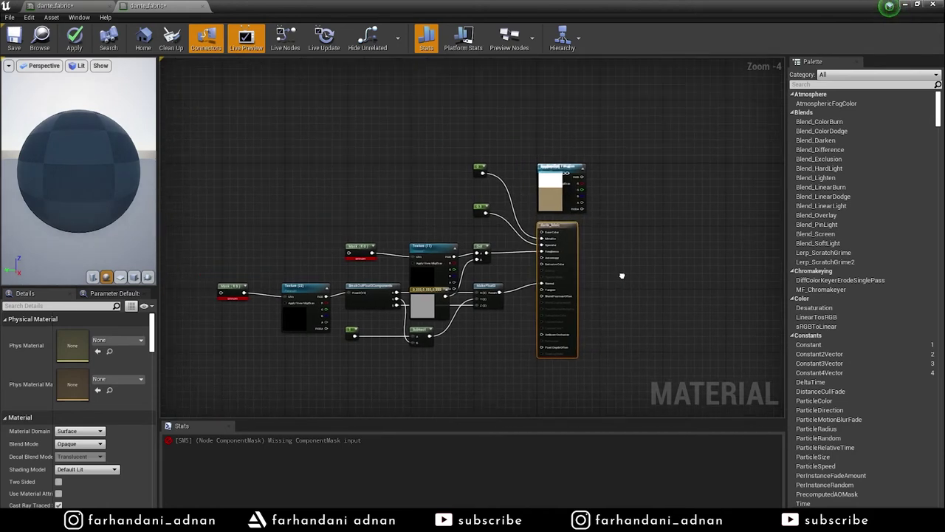
scroll(567, 178, up, 3)
mouse_move(574, 174)
mouse_down()
mouse_move(546, 138)
mouse_move(623, 123)
mouse_move(338, 169)
mouse_up()
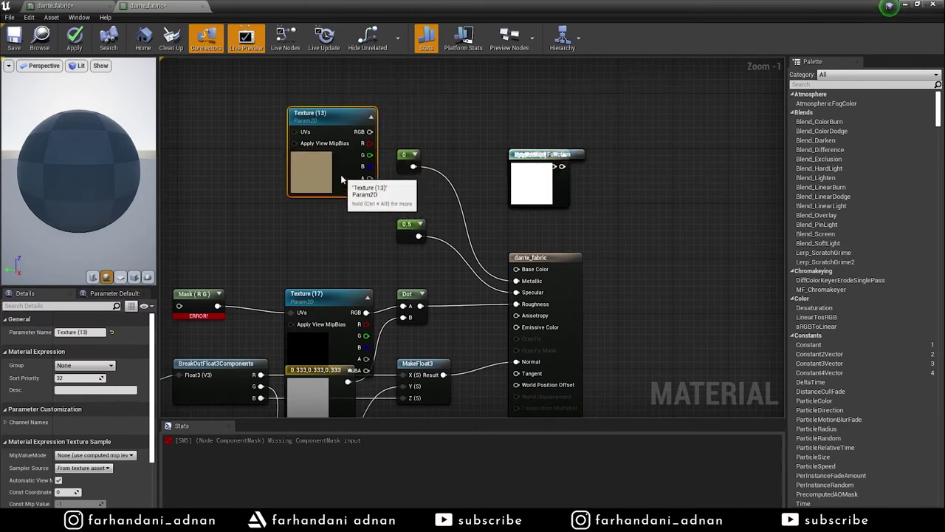
drag(493, 118, 593, 201)
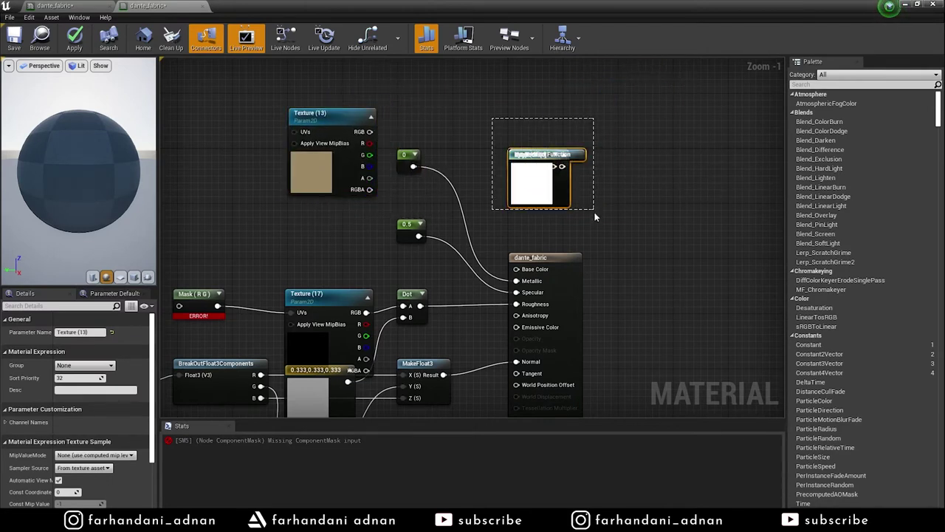
click(624, 181)
mouse_move(505, 131)
mouse_down()
mouse_move(573, 191)
mouse_move(690, 230)
mouse_up()
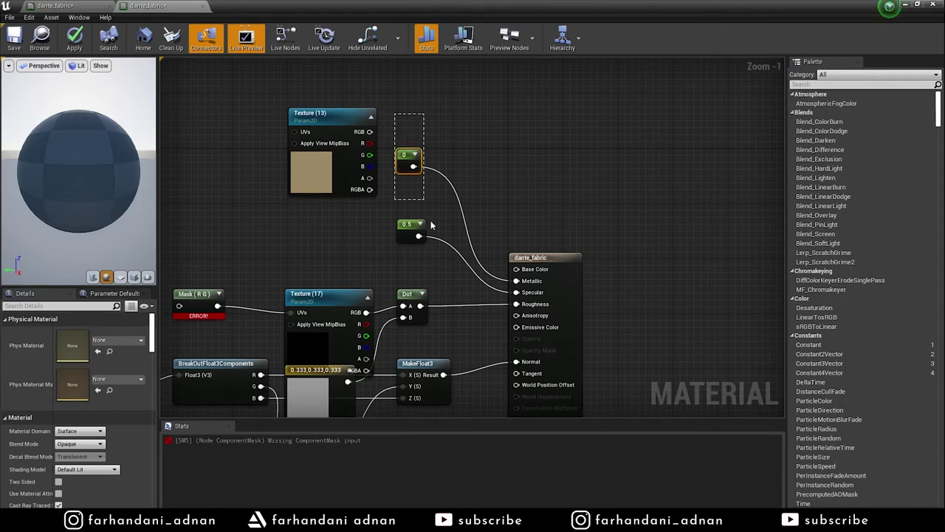
drag(394, 117, 433, 244)
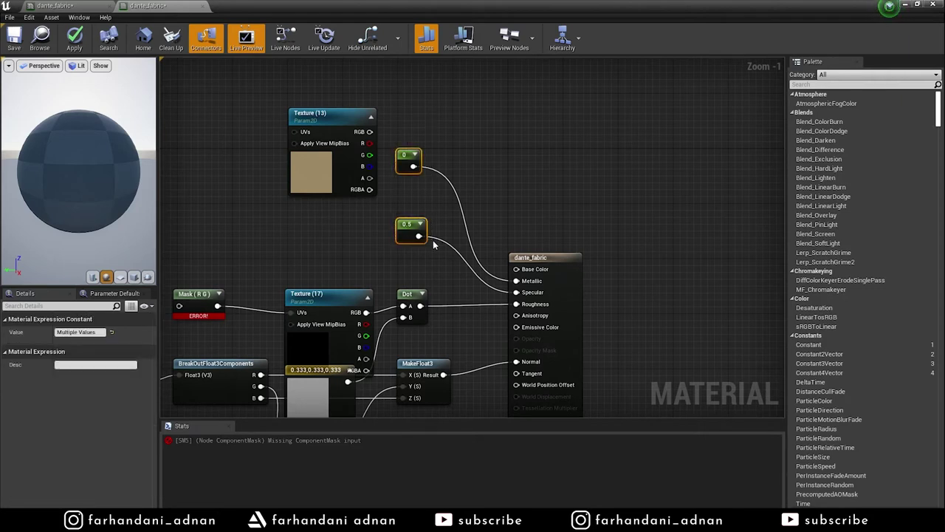
click(479, 173)
mouse_move(369, 132)
mouse_down()
mouse_move(402, 139)
mouse_move(516, 256)
mouse_move(516, 269)
mouse_up()
mouse_move(266, 229)
right_down()
mouse_move(343, 193)
mouse_move(501, 170)
right_up()
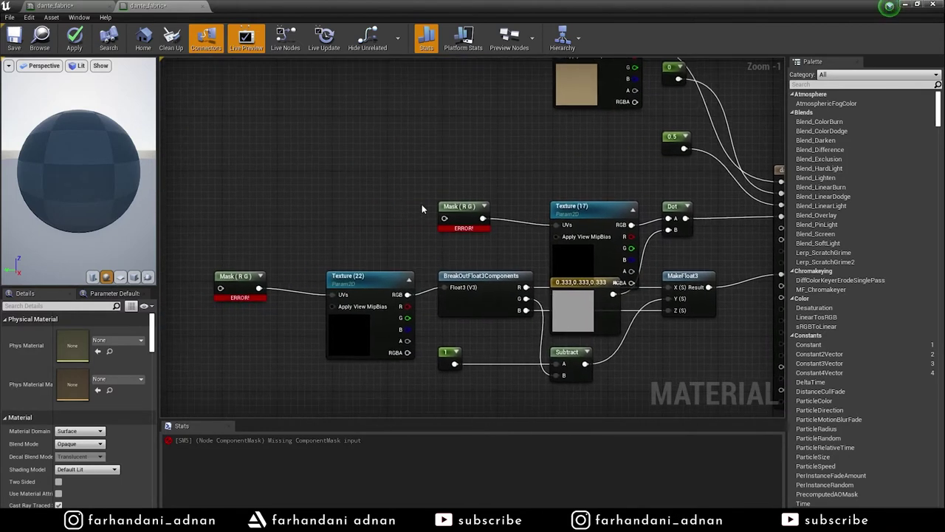
Step: Group the two Mask (R G) nodes side by side on the left of the graph
drag(459, 225, 239, 249)
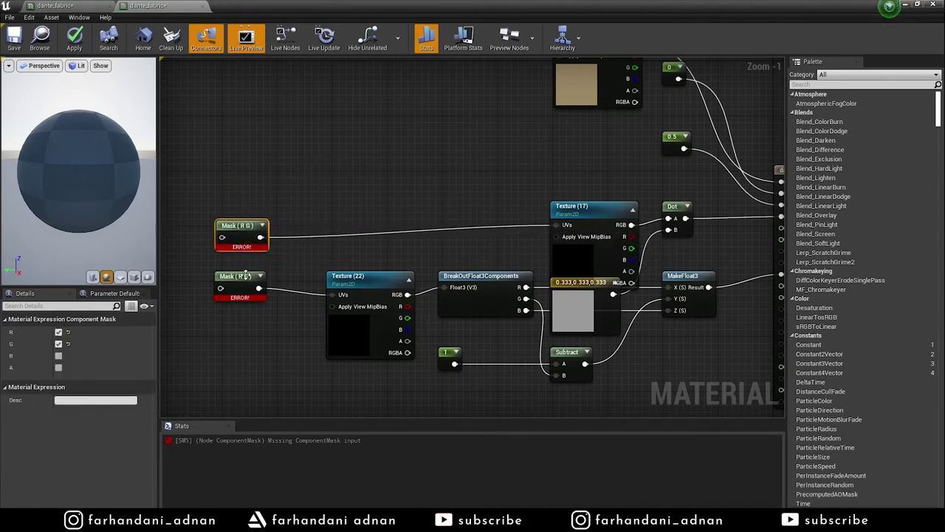
right_drag(344, 224, 487, 221)
click(526, 279)
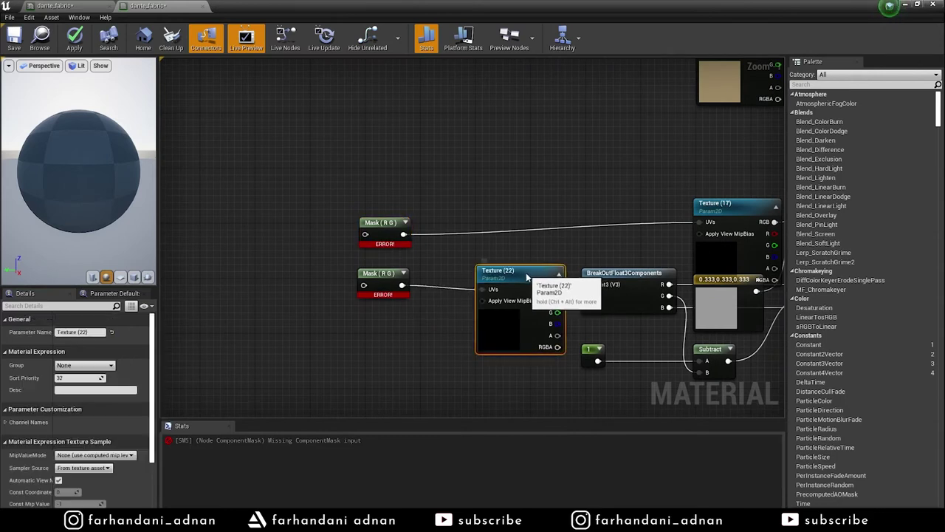
drag(321, 175, 396, 300)
click(429, 178)
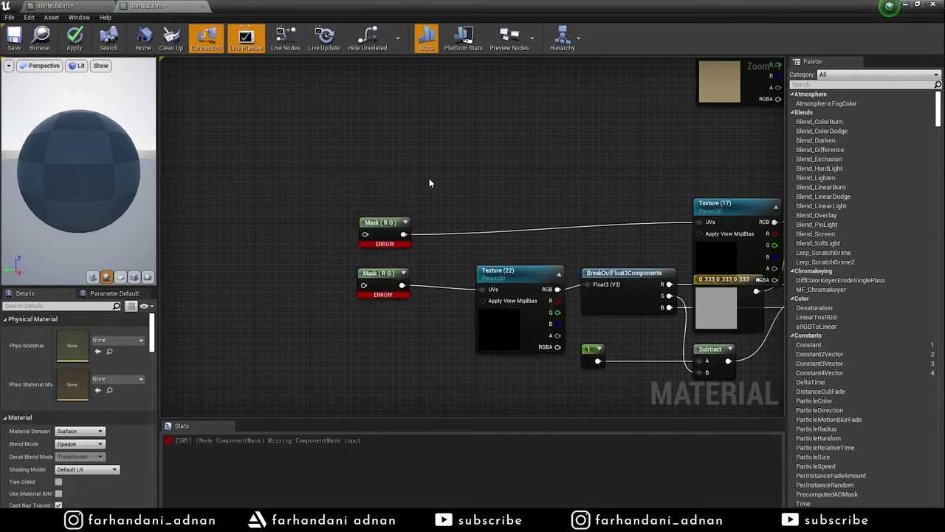
right_drag(429, 178, 241, 129)
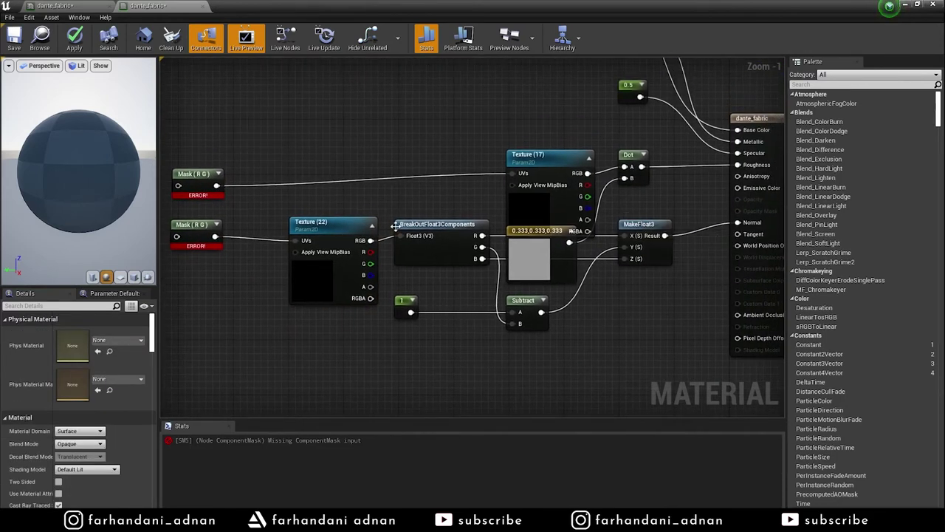
Step: Reposition Texture (17), the 0.333 constant, the Dot node, Texture (13) and the 0 constant
drag(538, 163, 512, 106)
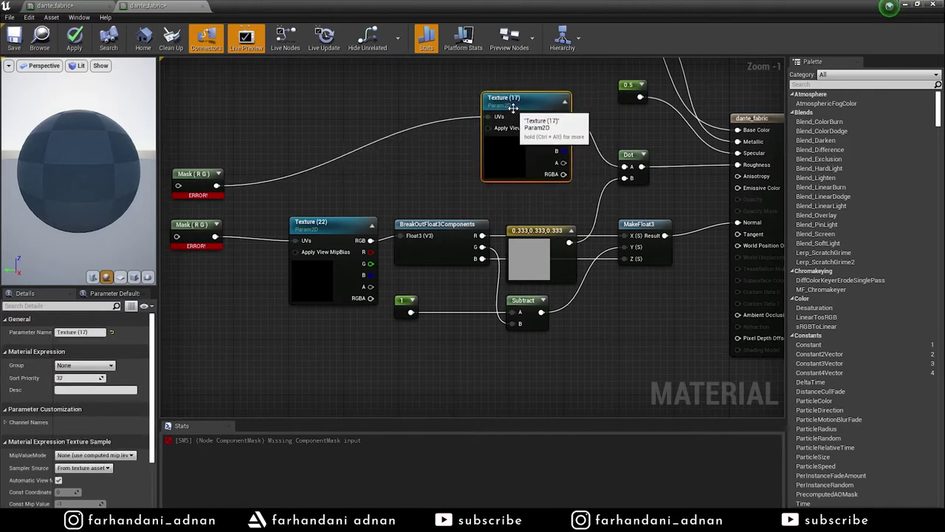
drag(542, 231, 549, 181)
mouse_move(493, 80)
mouse_down()
mouse_move(602, 186)
mouse_move(545, 171)
mouse_up()
click(629, 157)
drag(629, 157, 596, 120)
right_drag(597, 119, 571, 216)
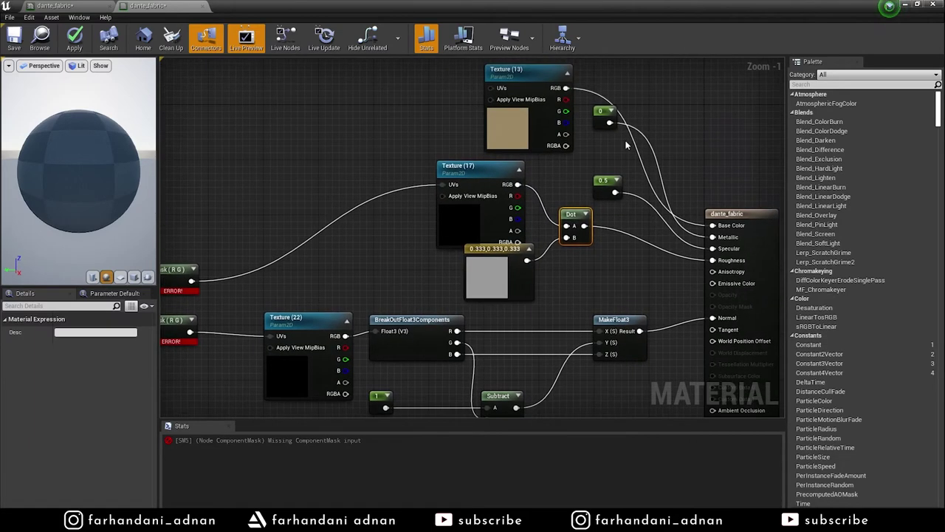
drag(602, 124, 602, 158)
drag(547, 145, 581, 104)
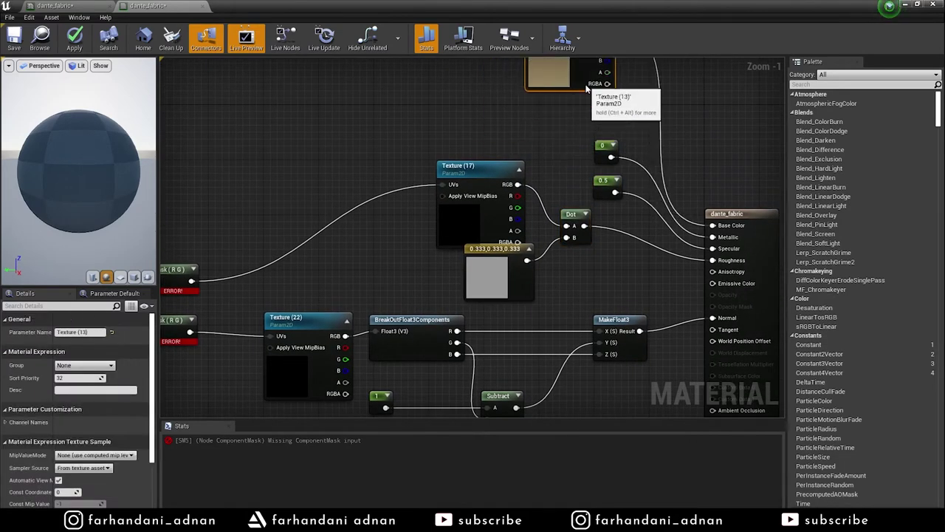
right_drag(575, 298, 644, 203)
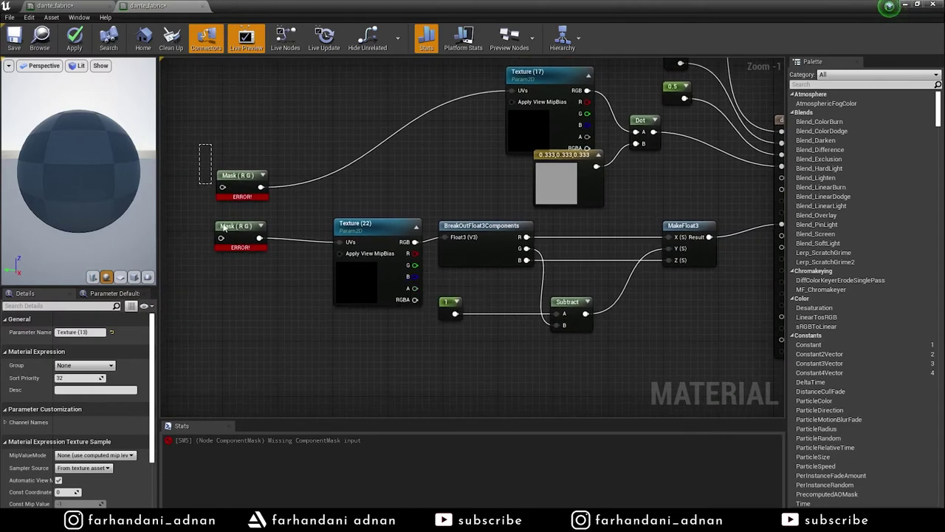
Step: Box-select the two erroring Mask (R G) nodes and delete them
drag(210, 179, 254, 272)
key(Delete)
right_drag(370, 135, 447, 244)
right_click(428, 207)
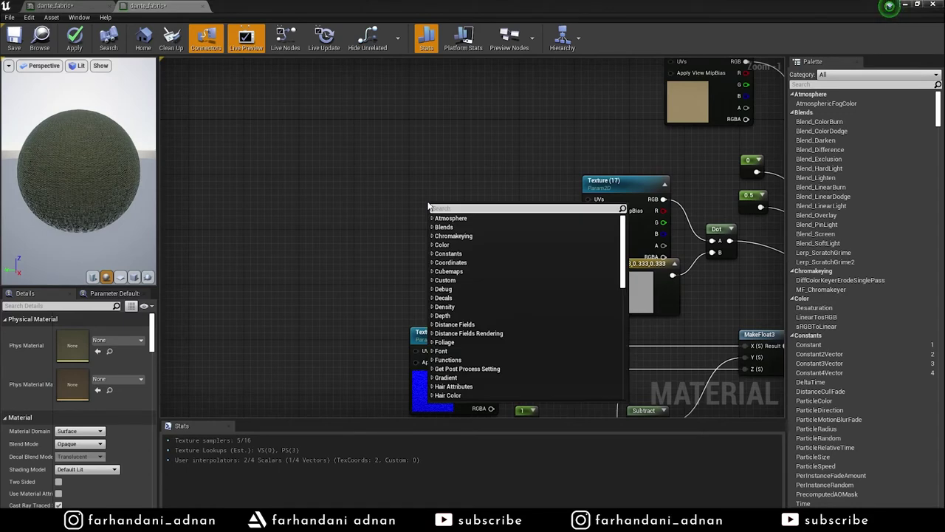
Step: Build a TexCoord × Tiling Multiply with a new Tiling scalar parameter
text(texture)
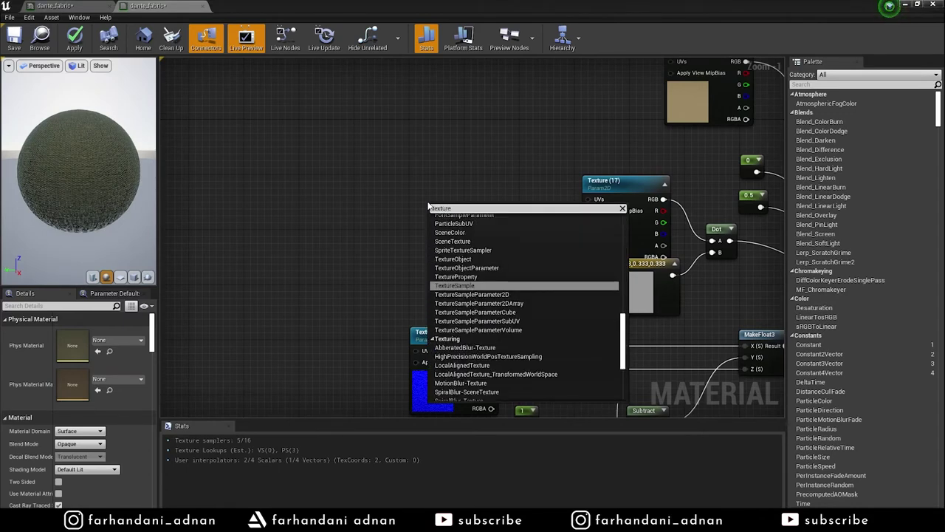
text(coor)
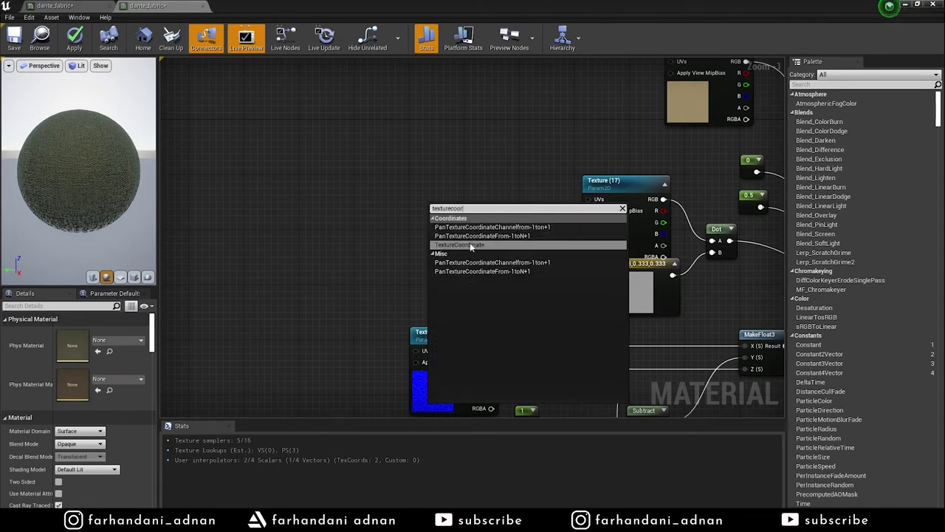
click(470, 245)
right_click(472, 213)
text(multi)
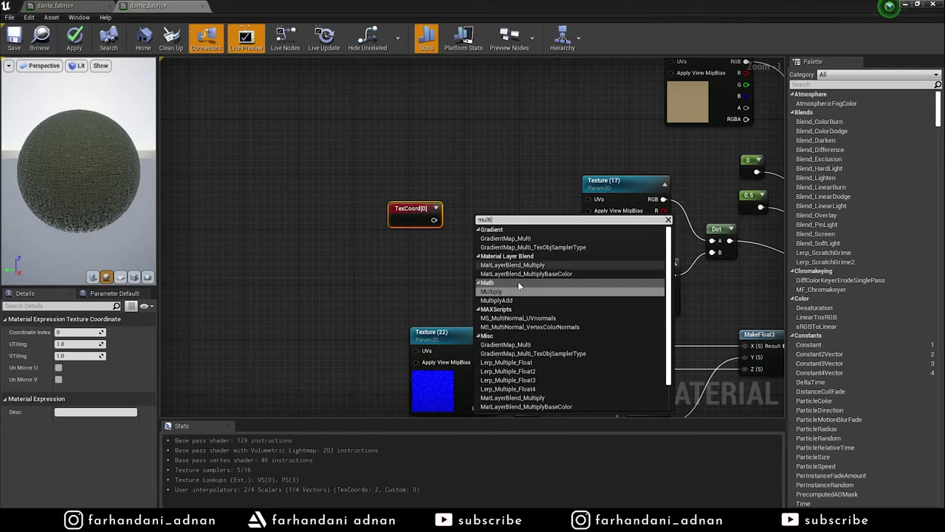
click(507, 291)
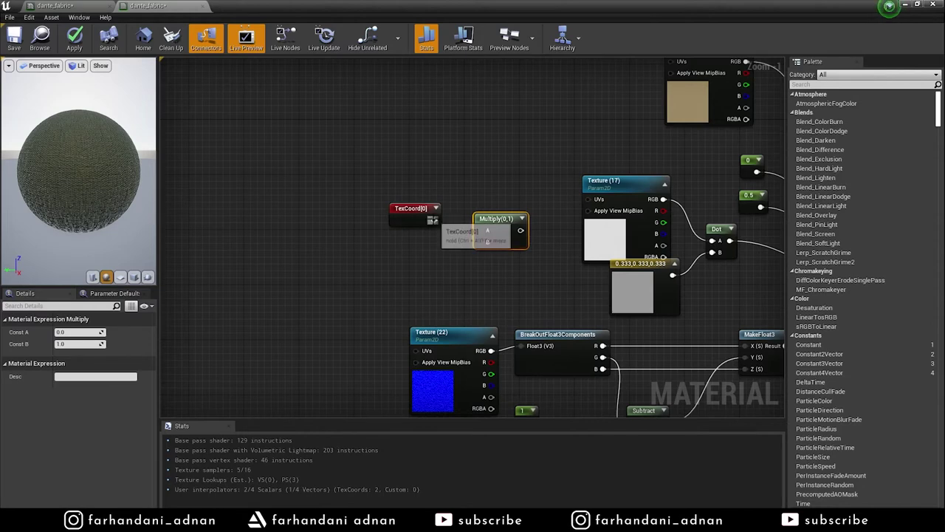
drag(435, 220, 488, 230)
right_click(407, 262)
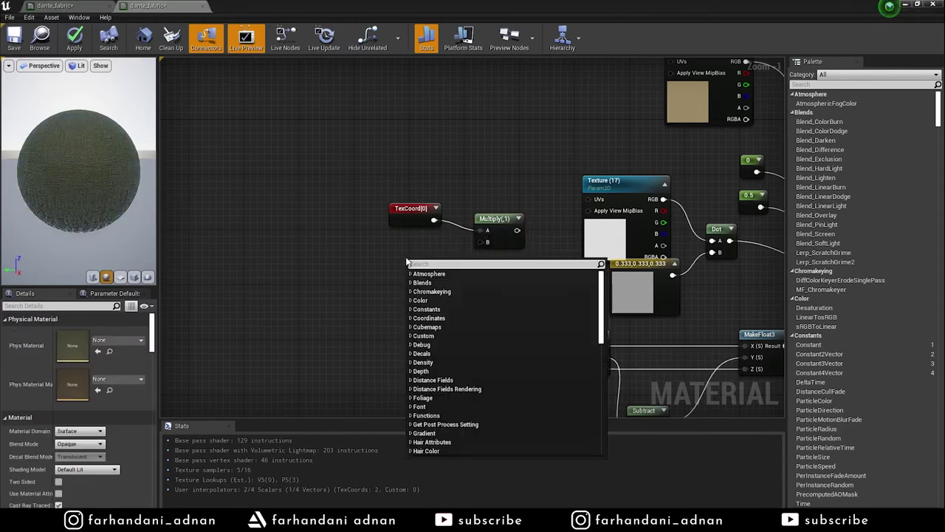
text(scalar)
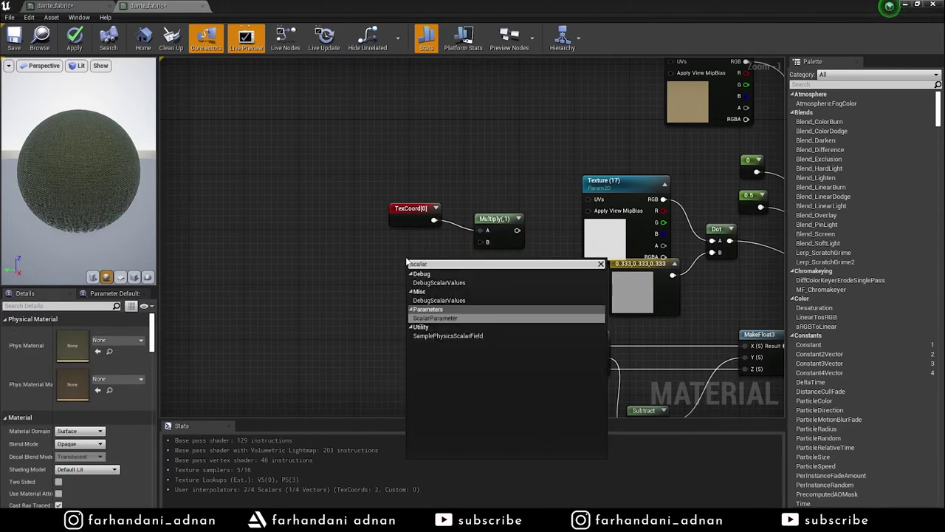
key(Return)
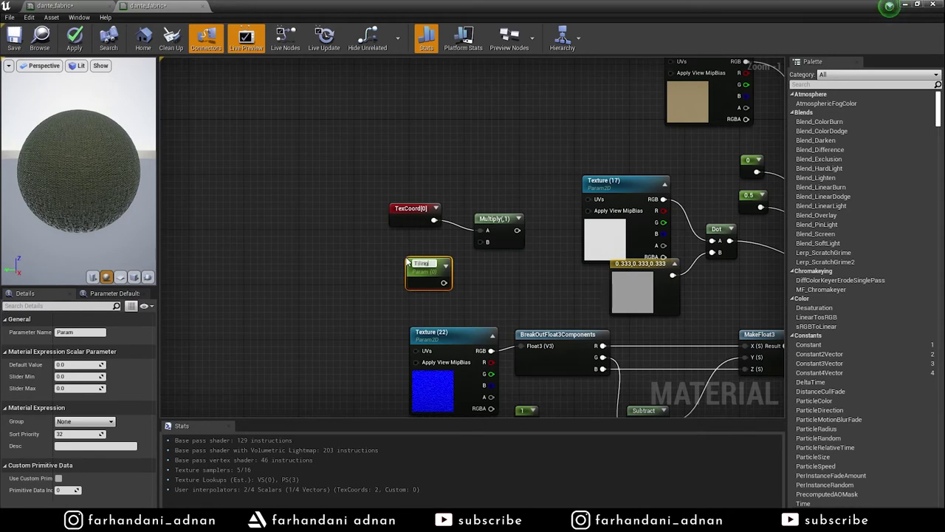
text(1)
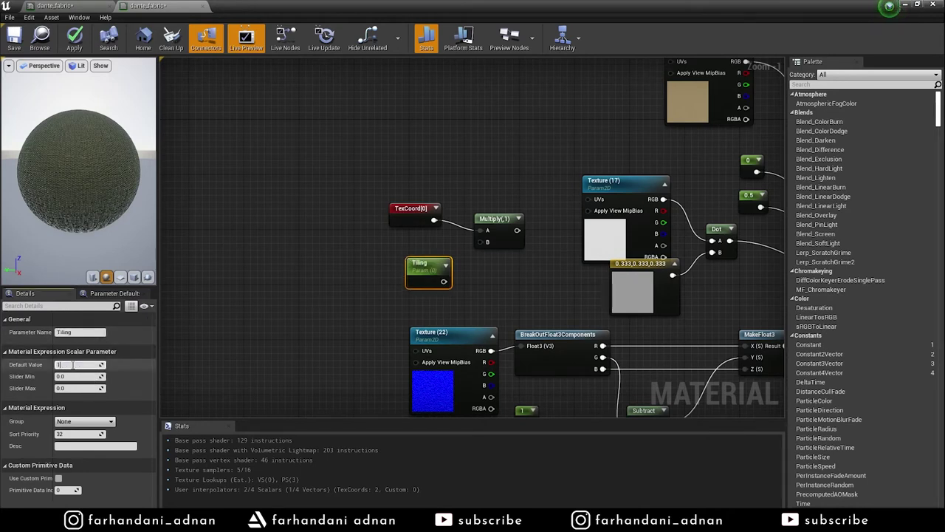
drag(444, 281, 481, 242)
Step: Wire the Multiply output into the UVs of Textures (13), (17) and (22)
right_drag(538, 240, 441, 315)
drag(411, 305, 584, 138)
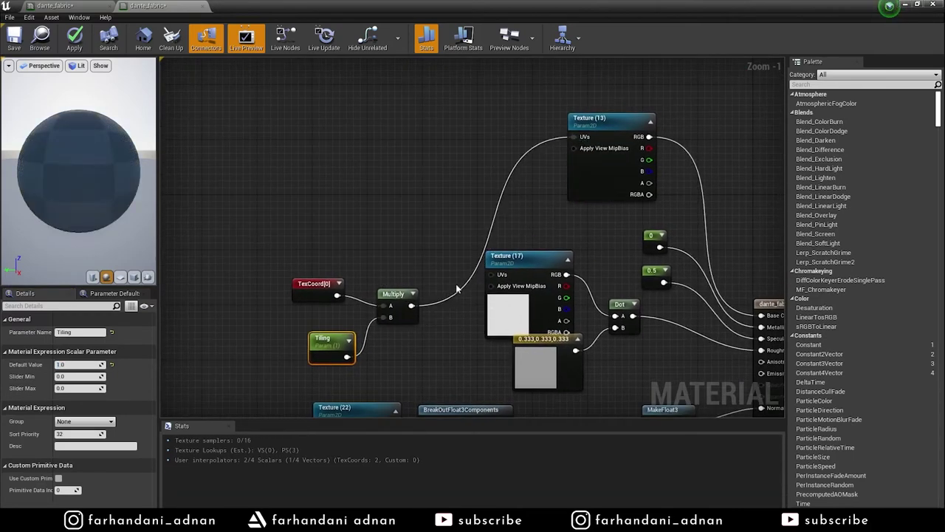
right_drag(442, 330, 576, 230)
drag(546, 206, 453, 326)
Step: Move the tiling nodes further left and select the normal-rebuilding nodes
drag(422, 163, 519, 255)
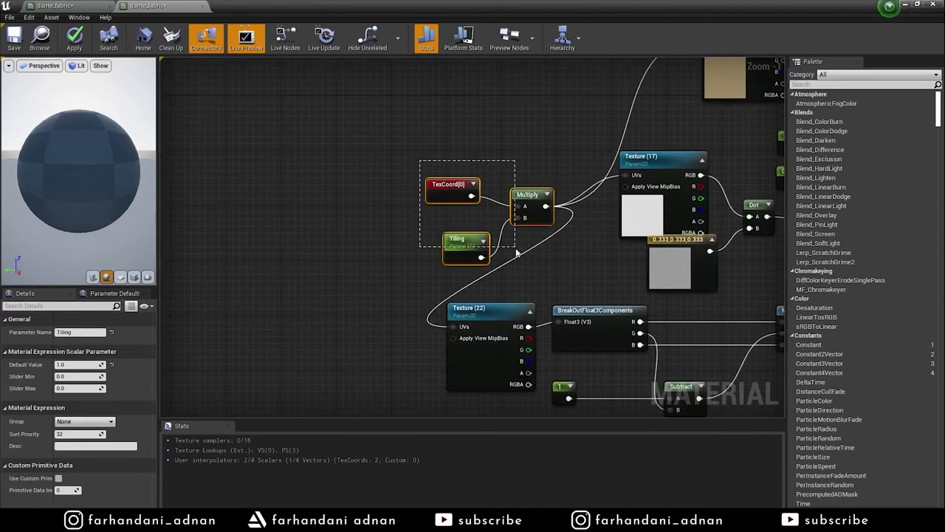
drag(514, 203, 382, 227)
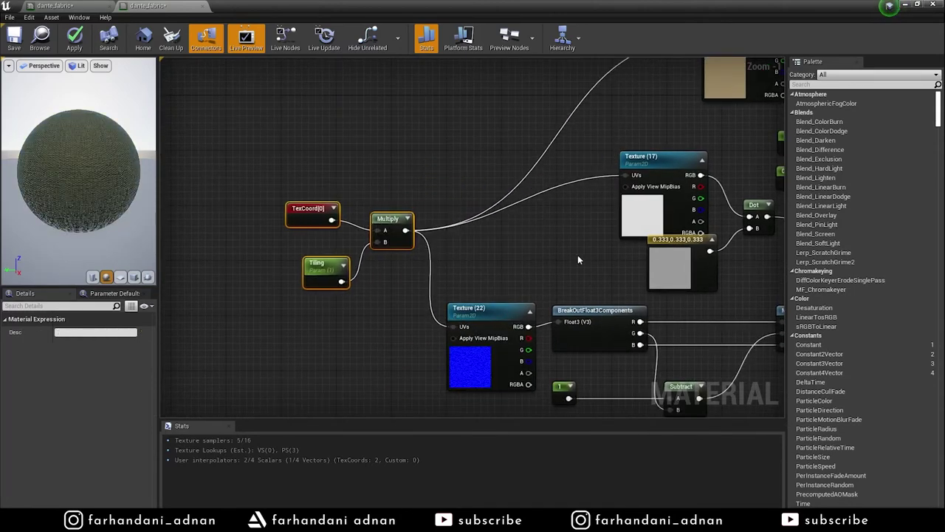
click(577, 255)
right_drag(675, 302, 476, 229)
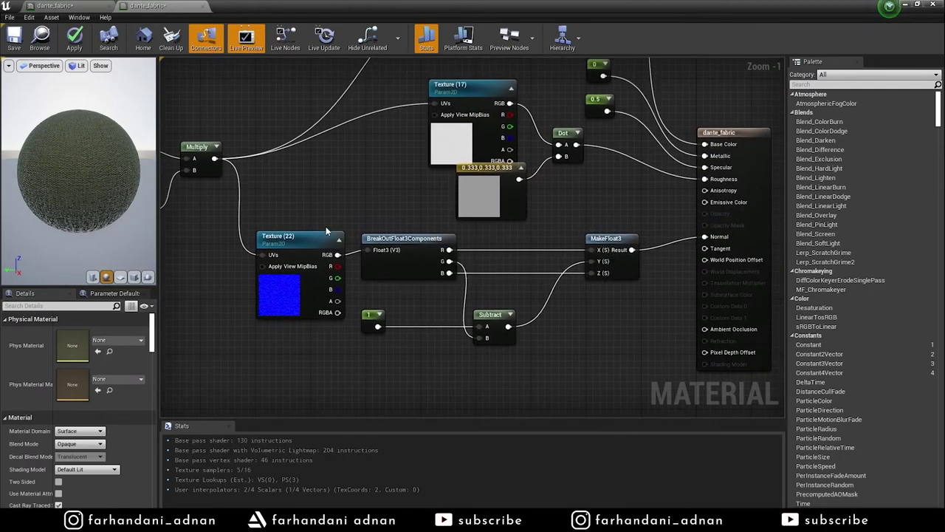
mouse_move(330, 229)
mouse_down()
mouse_move(449, 320)
mouse_move(643, 373)
mouse_up()
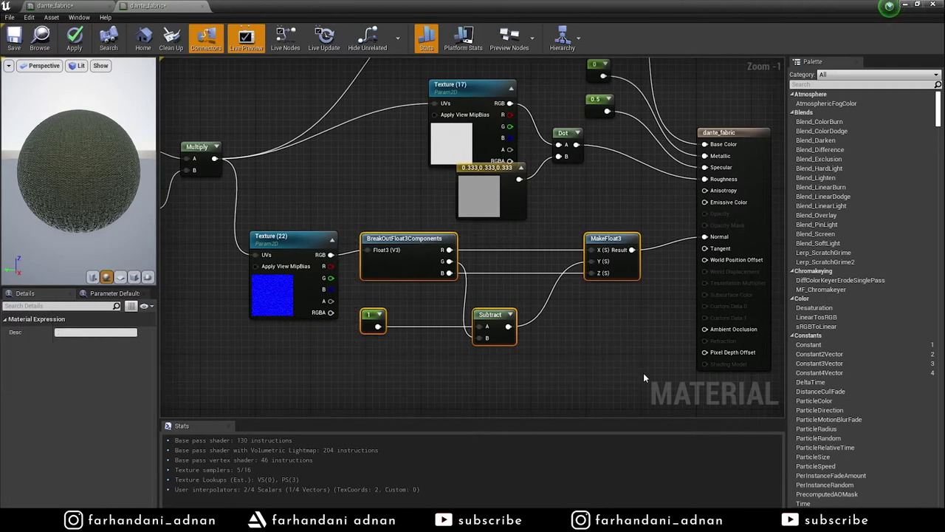
Step: Delete BreakOut, Subtract, MakeFloat3 and the 1 constant, then reposition Texture (22) and 0.333
key(Delete)
drag(288, 241, 425, 283)
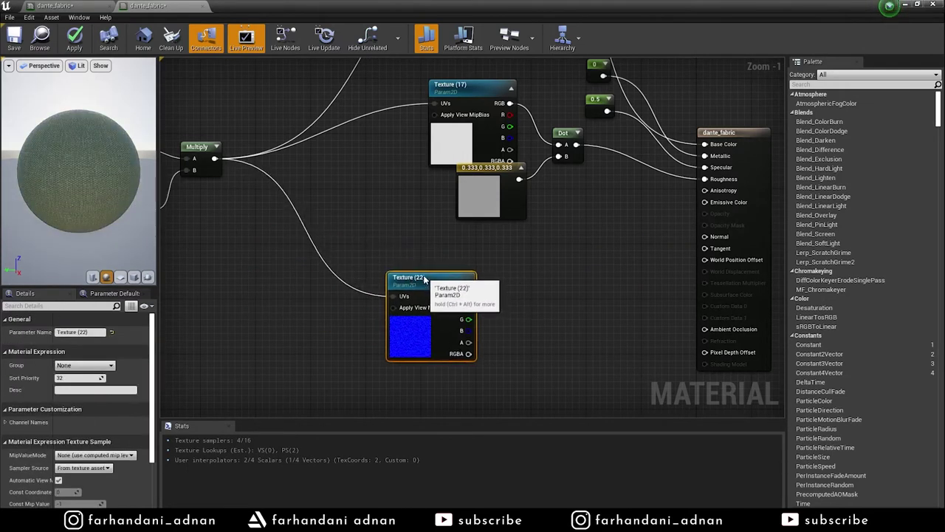
drag(488, 196, 457, 209)
Step: Add a FlattenNormal node fed by Texture (22)'s RGB output
right_click(506, 299)
text(flatt)
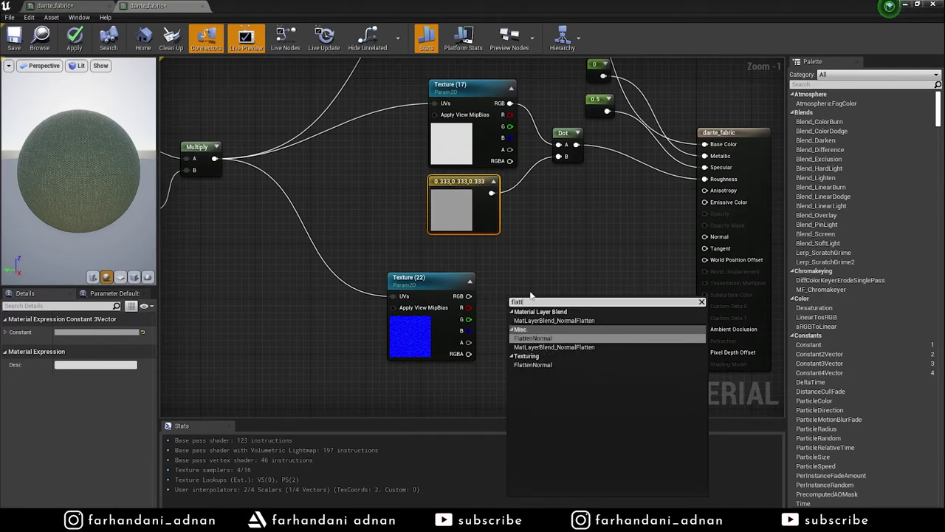
click(541, 340)
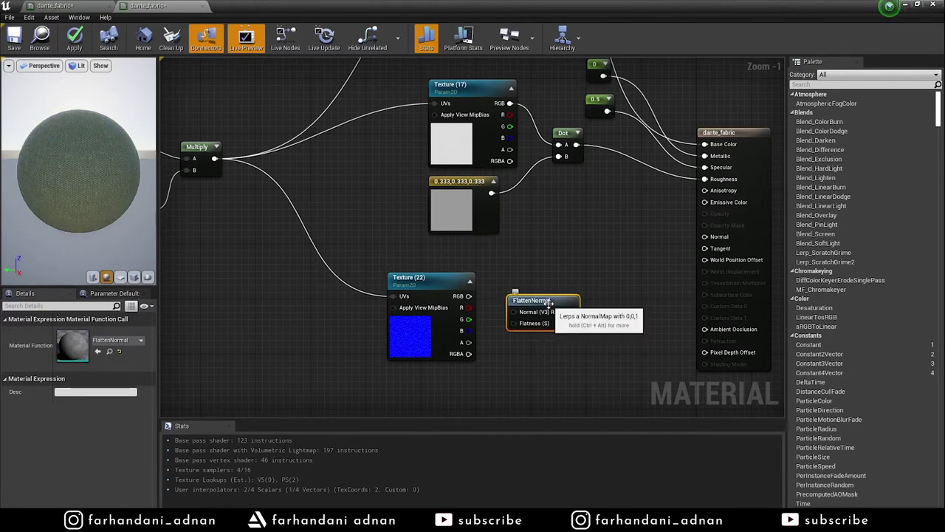
drag(468, 295, 530, 304)
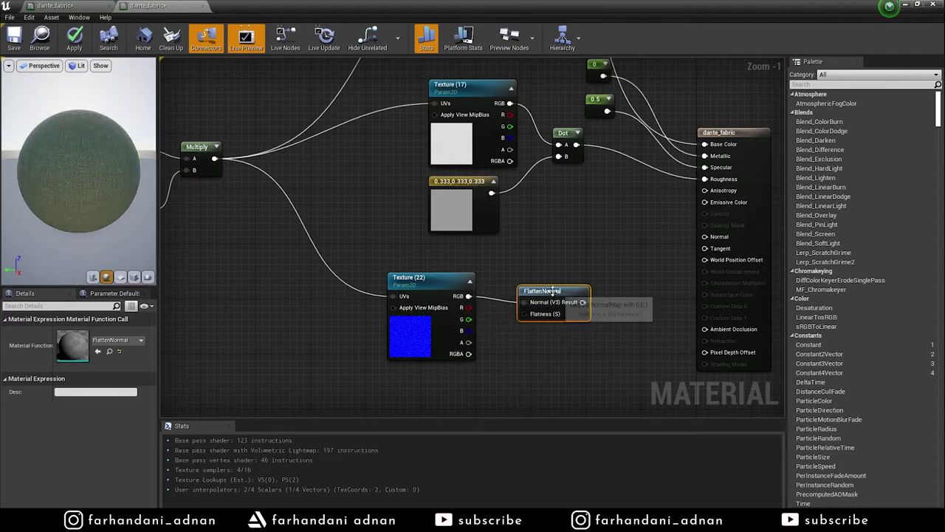
right_drag(544, 355, 612, 311)
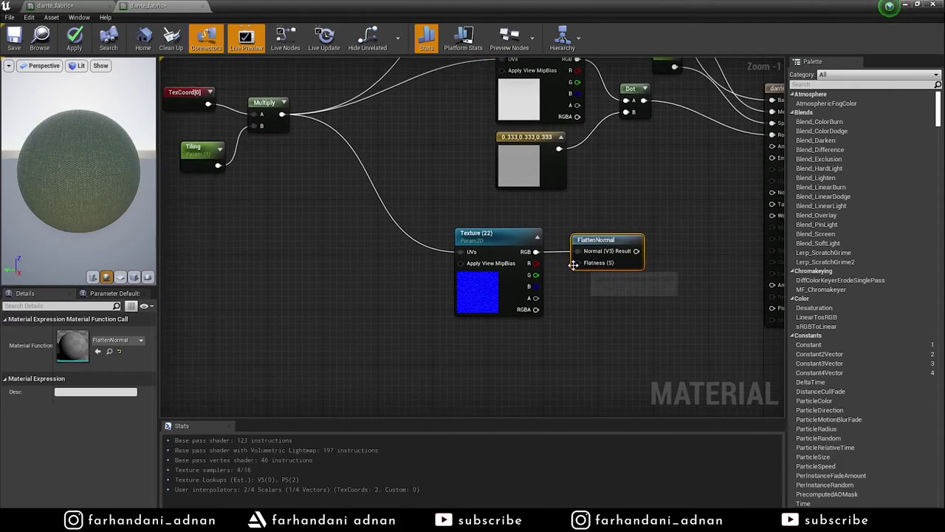
Step: Drive FlattenNormal's Flatness with a new scalar parameter named Normal
drag(578, 252, 543, 334)
text(s)
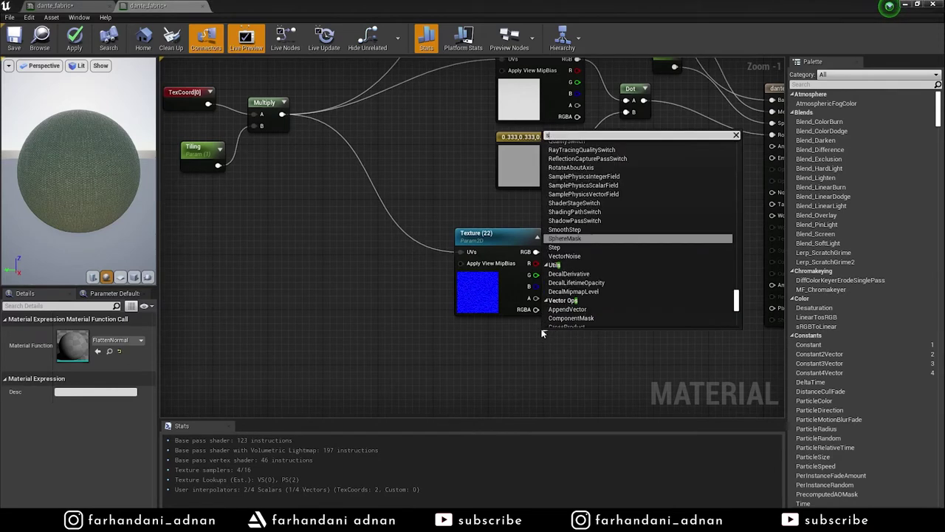
text(calar)
key(Return)
text(Normal)
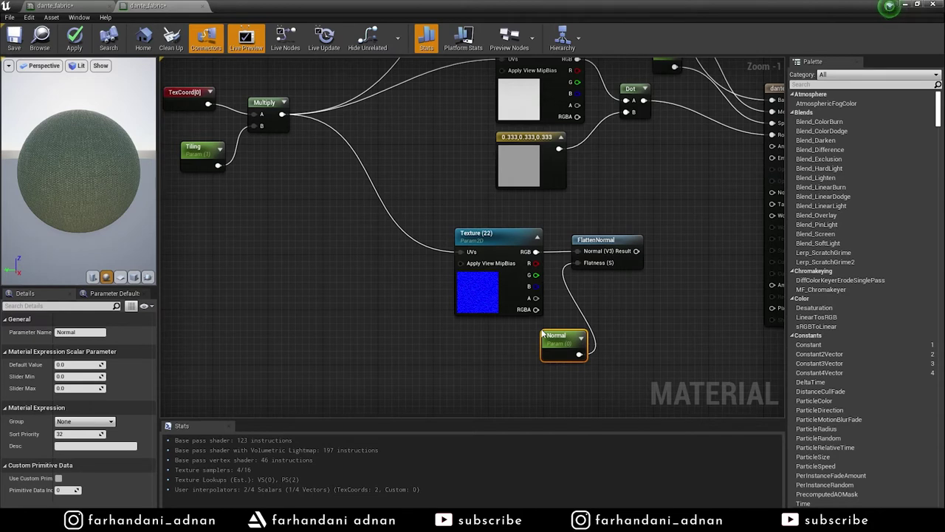
drag(564, 359, 518, 361)
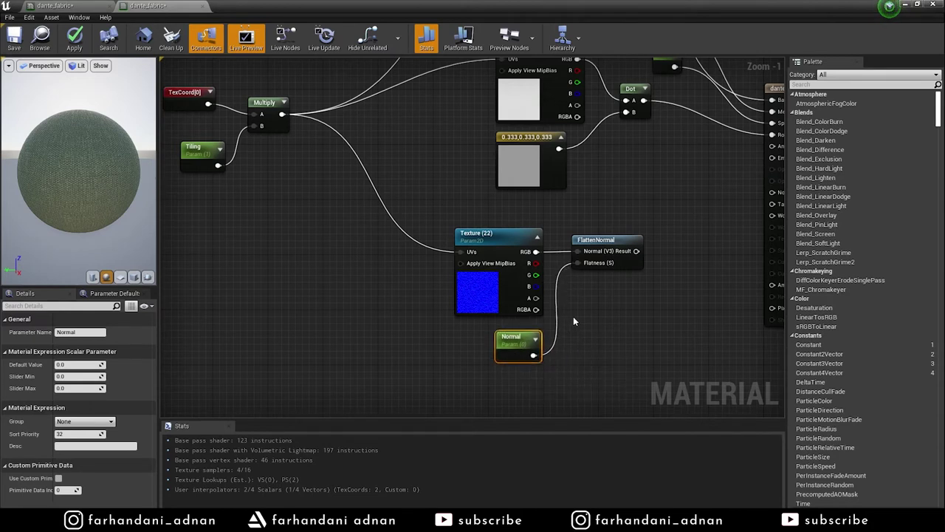
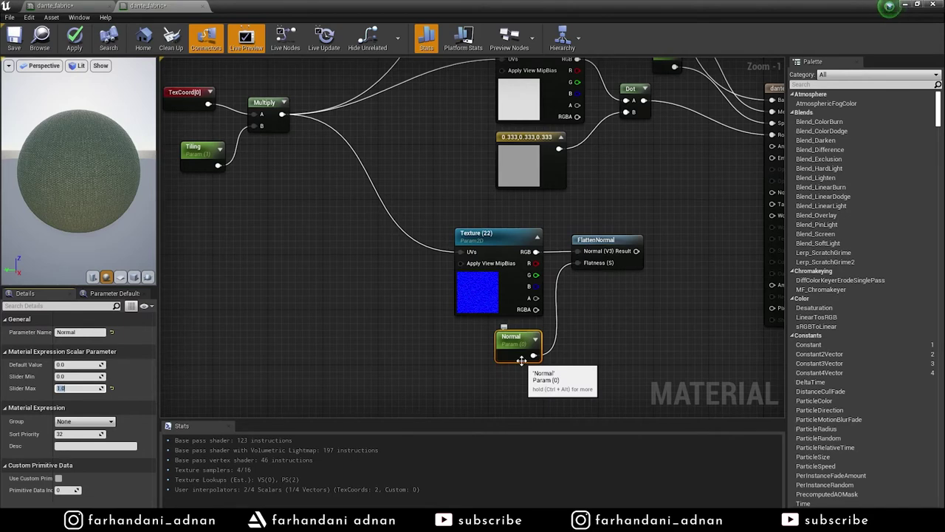
Step: Wire the FlattenNormal result into the dante_fabric material's Normal input
right_drag(499, 289, 421, 321)
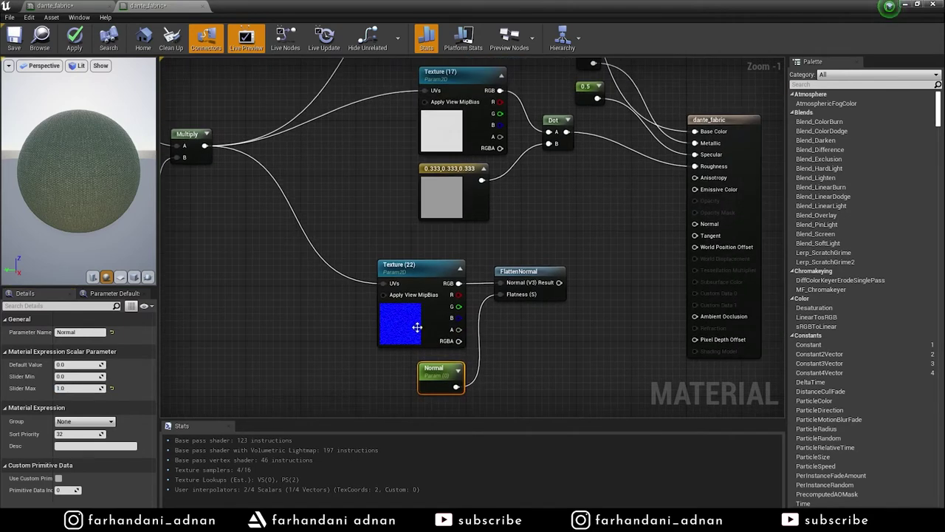
mouse_move(397, 322)
mouse_down()
mouse_move(404, 309)
mouse_move(397, 322)
mouse_up()
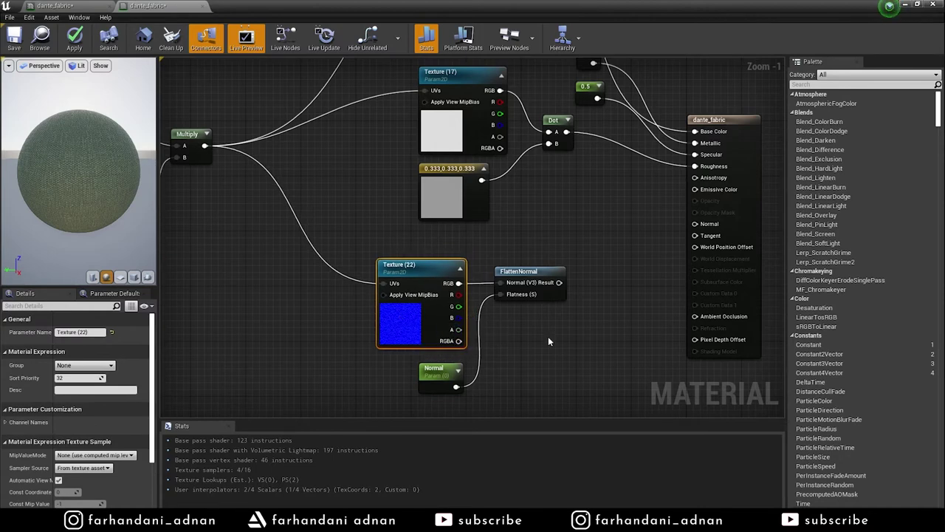
right_drag(549, 340, 583, 335)
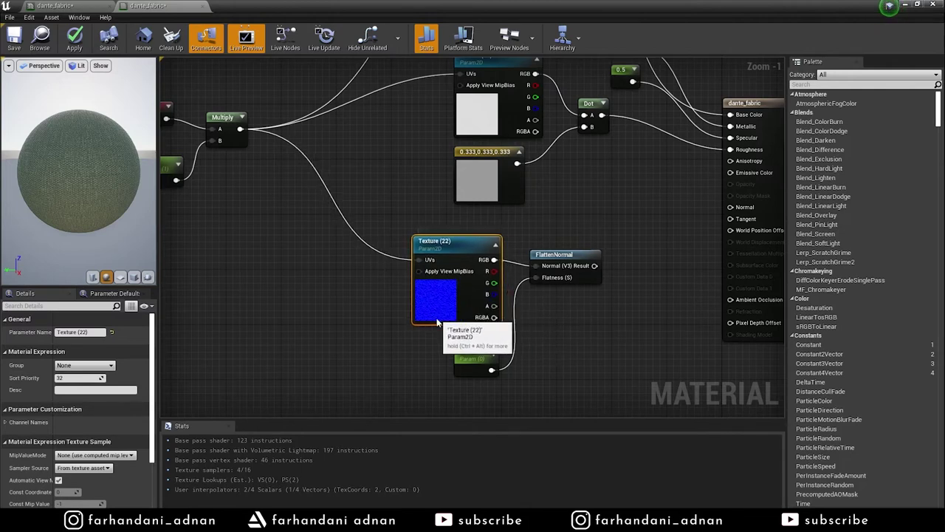
right_drag(640, 269, 545, 313)
drag(505, 310, 640, 251)
right_drag(561, 335, 688, 262)
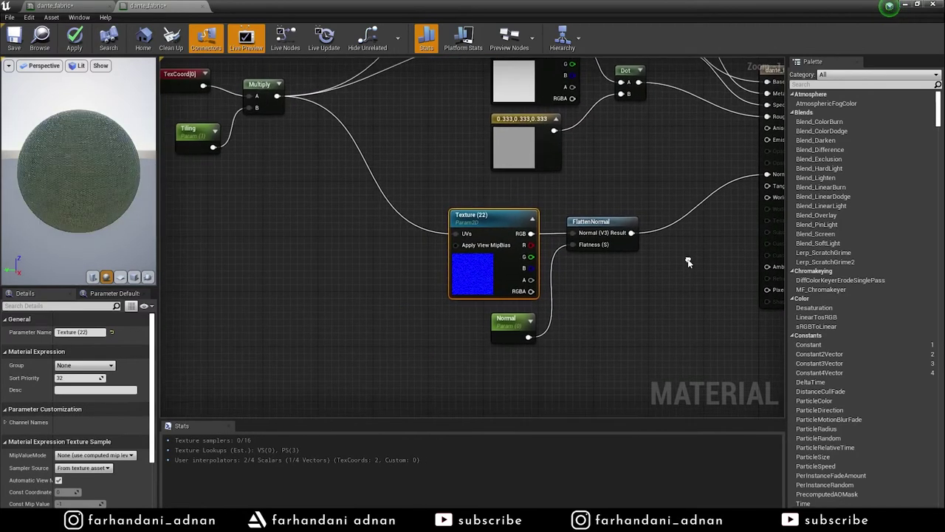
drag(76, 169, 103, 155)
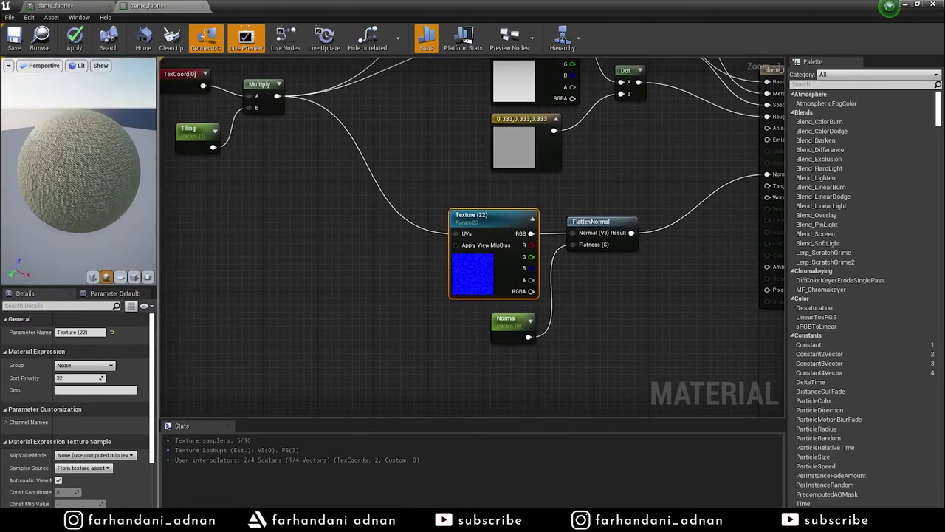
Step: Set the Normal parameter's default value to 1
click(501, 336)
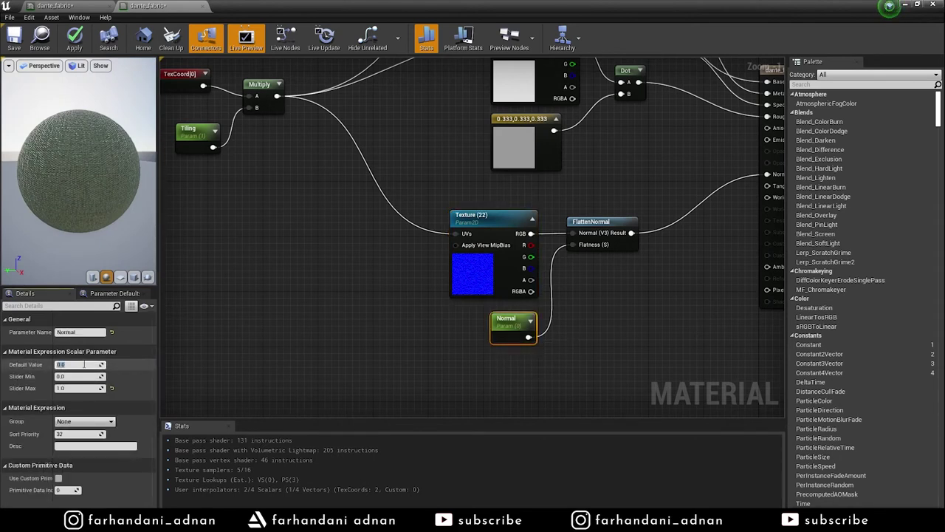
text(1)
key(Return)
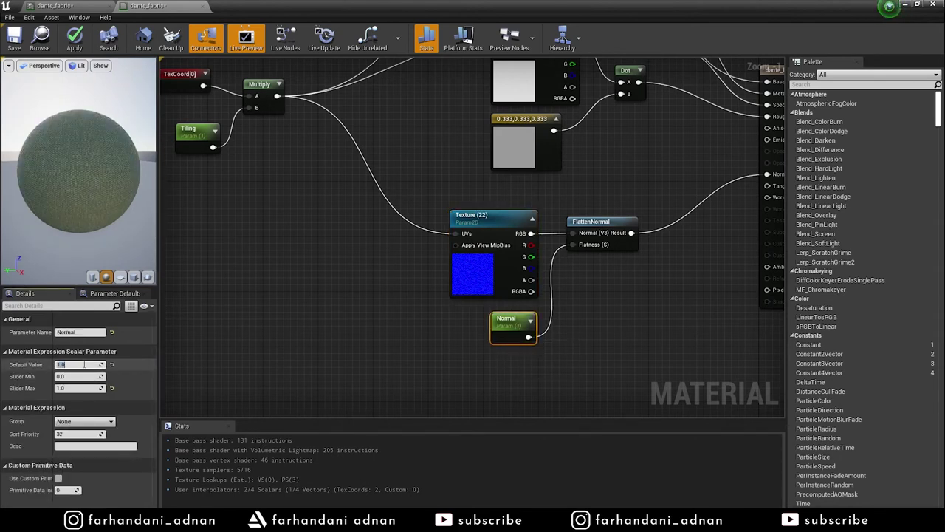
mouse_move(80, 185)
mouse_down()
mouse_move(103, 181)
mouse_move(98, 272)
mouse_up()
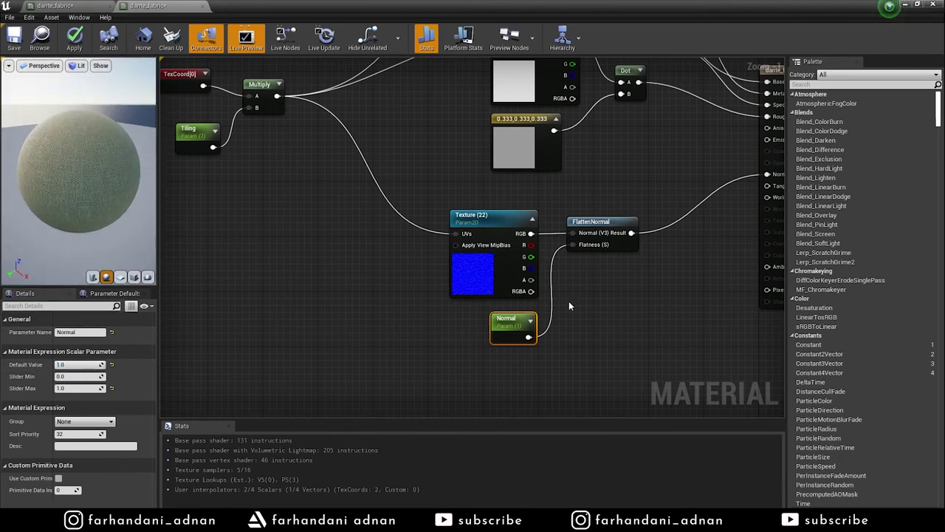
Step: Move the TexCoord, Tiling and Multiply nodes right and apply the material
right_drag(560, 305, 616, 364)
drag(264, 115, 355, 192)
drag(358, 151, 456, 157)
right_drag(718, 142, 615, 237)
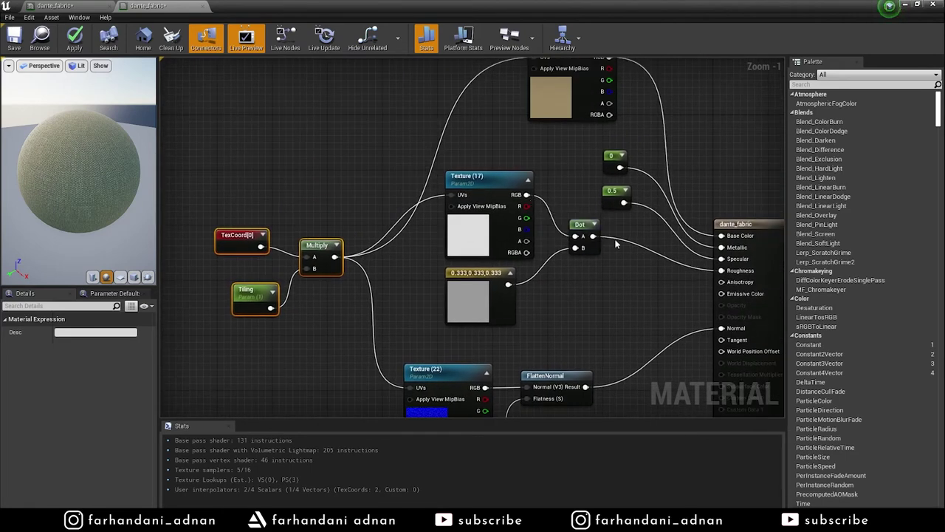
scroll(616, 236, down, 2)
click(74, 37)
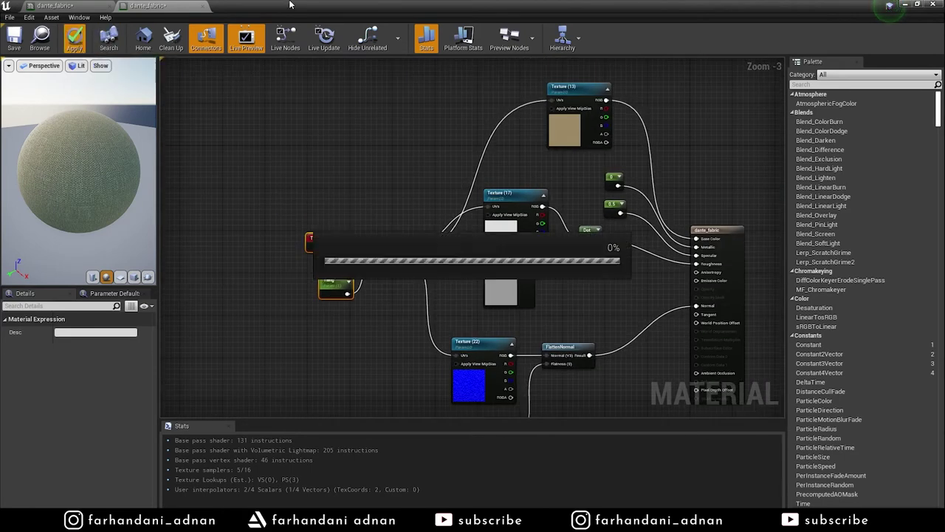
Step: Save the dante_fabric material, close its editor, and save the fabric instance
click(14, 39)
click(203, 6)
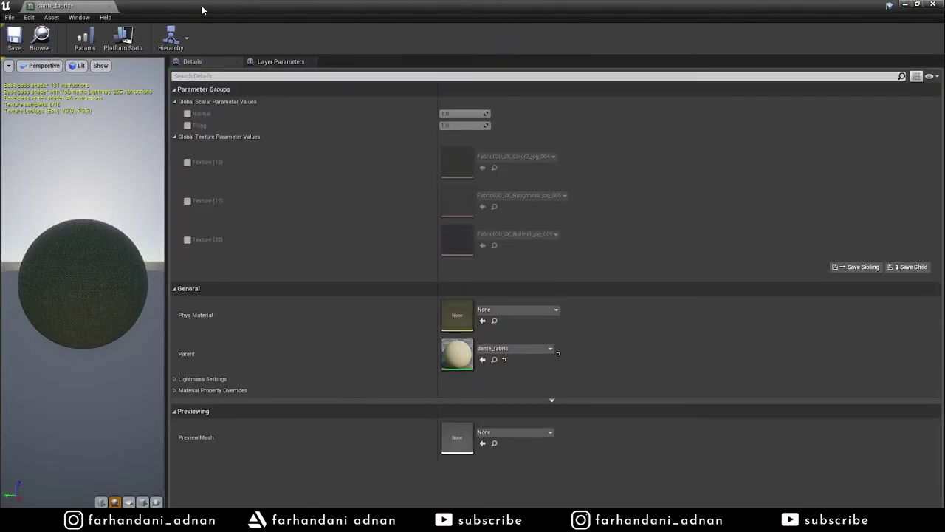
click(11, 41)
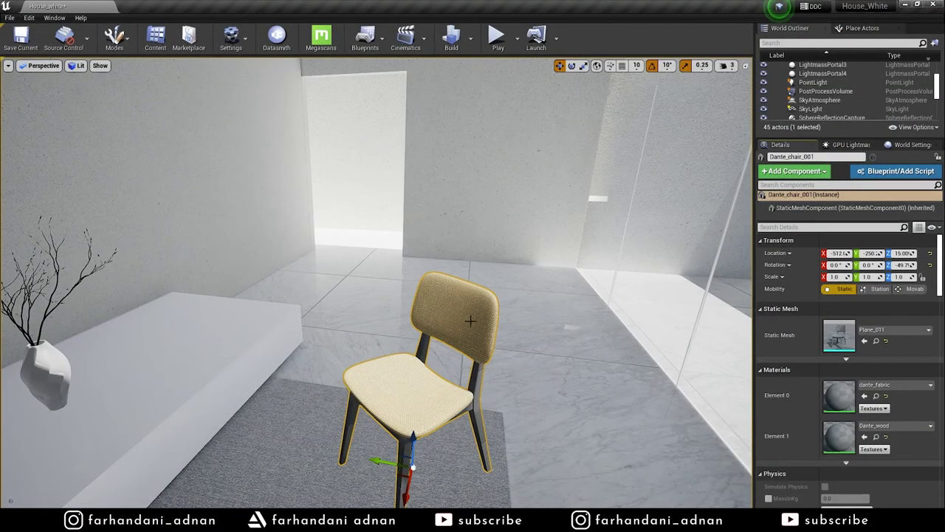
Step: Frame and orbit the chair, then open its dante_fabric material instance
key(f)
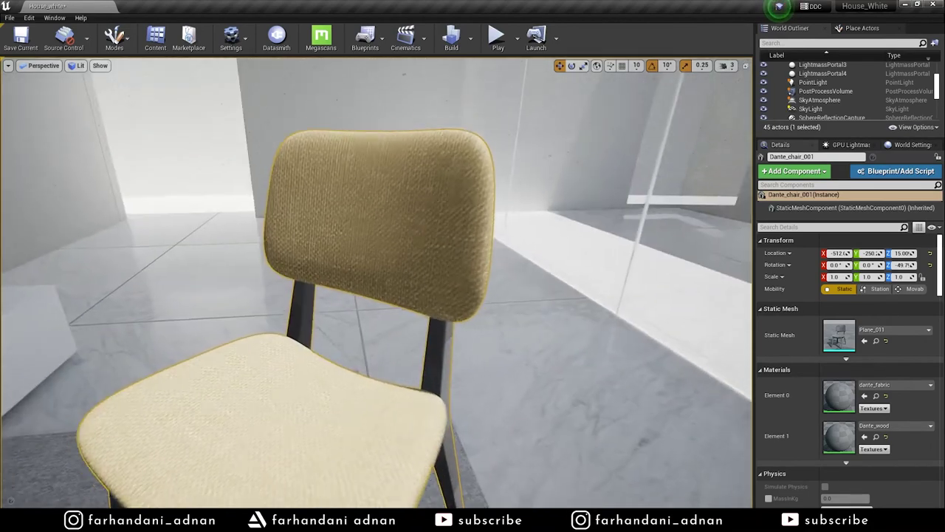
alt+drag(366, 234, 375, 226)
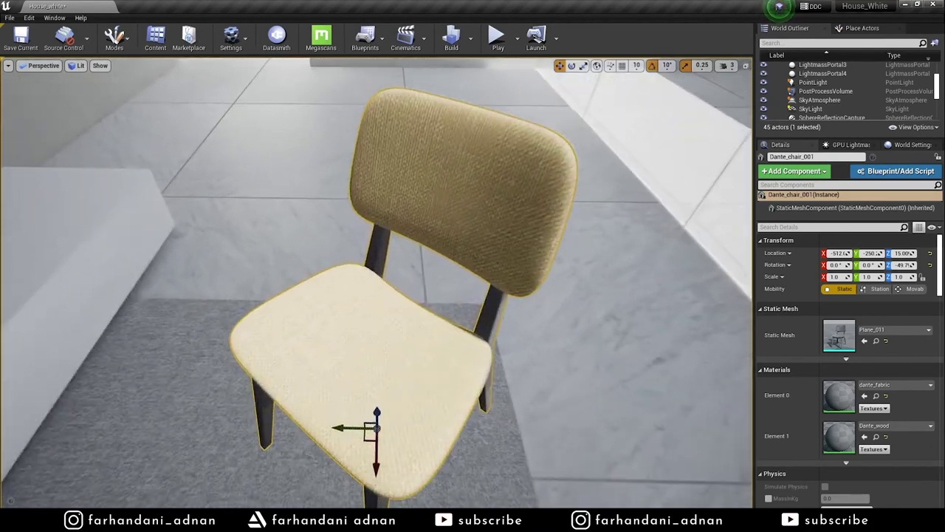
alt+drag(375, 226, 375, 226)
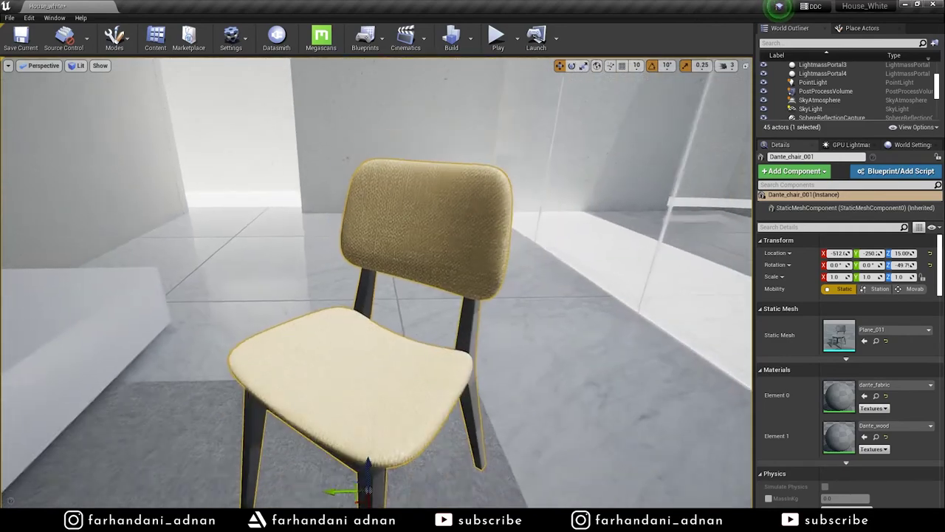
double_click(832, 397)
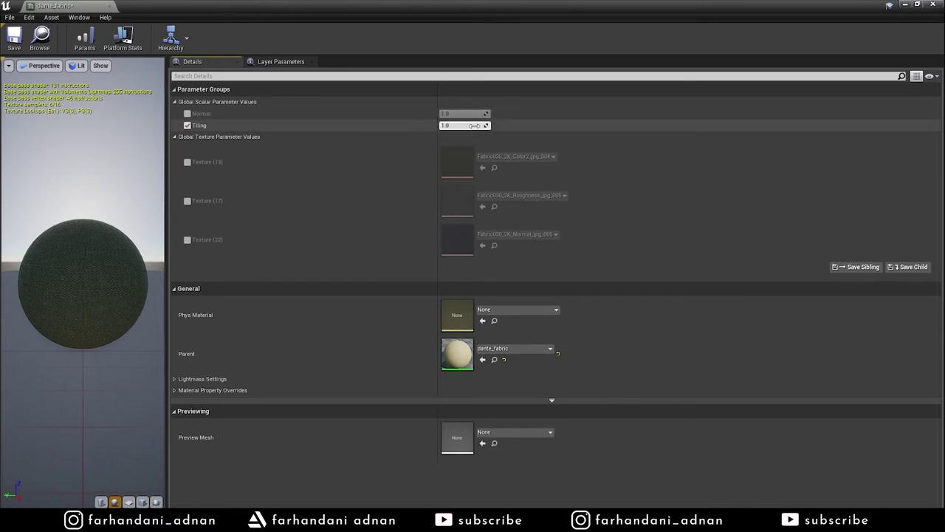
Step: Set the fabric instance's Tiling to 2 and save it
text(2)
key(Return)
click(14, 41)
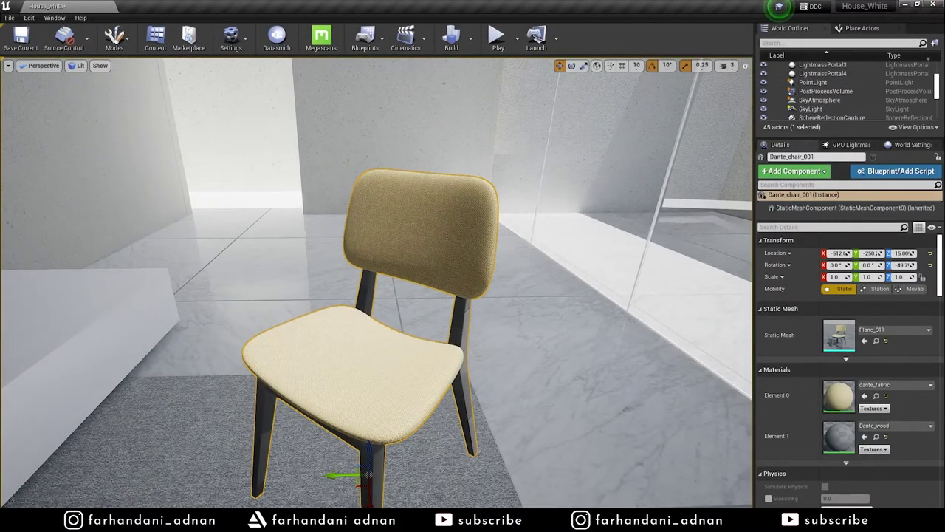
Step: Inspect the chair, then open Dante_wood and its parent material graph
alt+drag(367, 473, 510, 282)
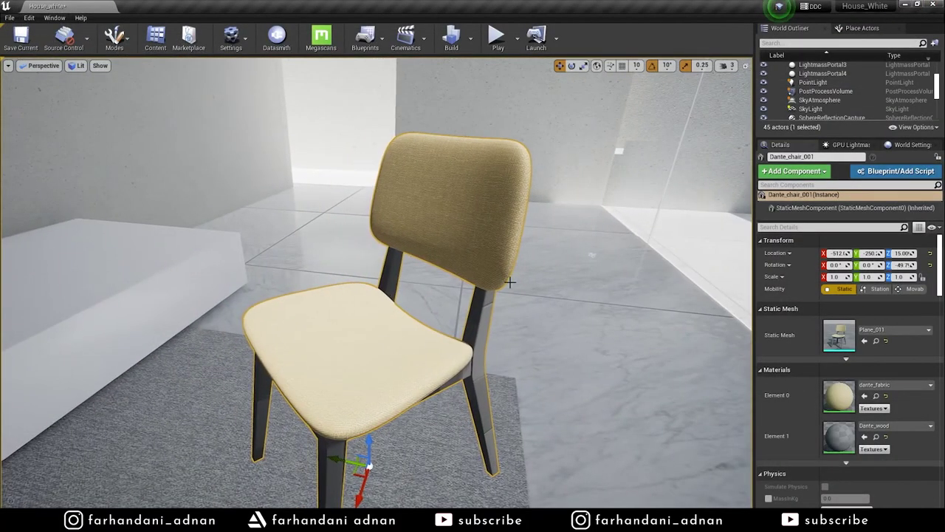
alt+drag(669, 350, 660, 384)
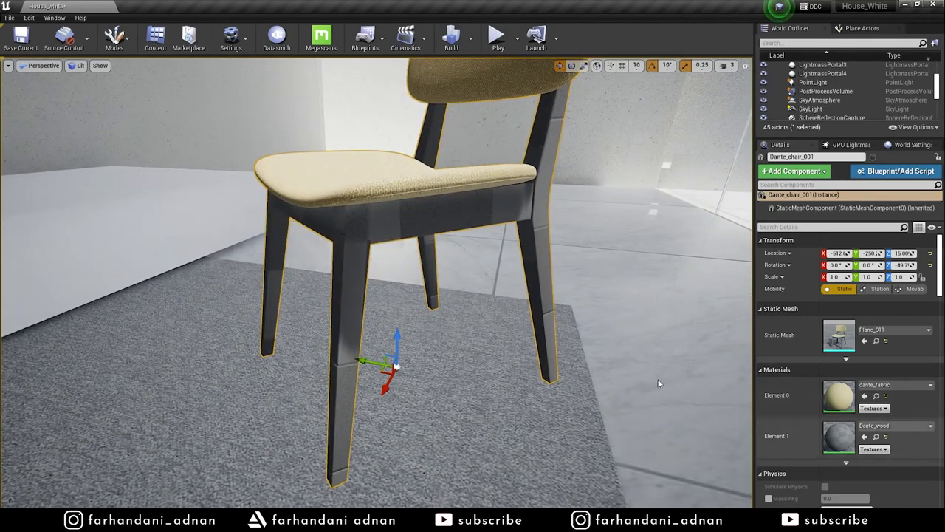
double_click(842, 441)
double_click(458, 283)
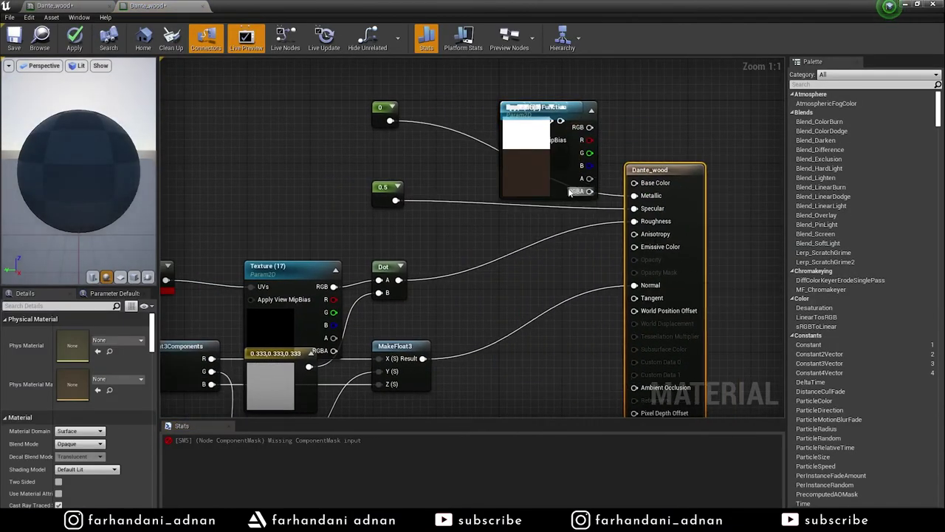
Step: Move the texture node aside and delete the overlapping function node
drag(570, 194, 349, 138)
click(581, 146)
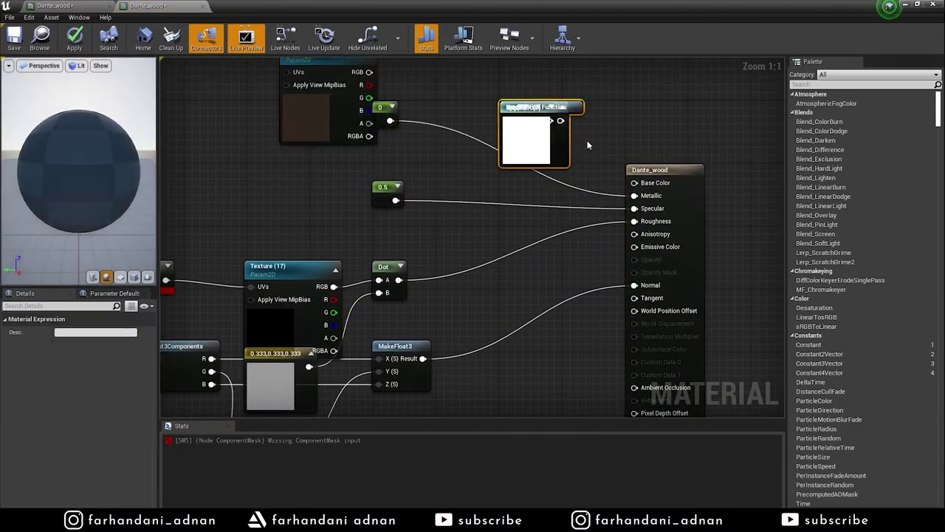
key(Delete)
drag(369, 72, 585, 171)
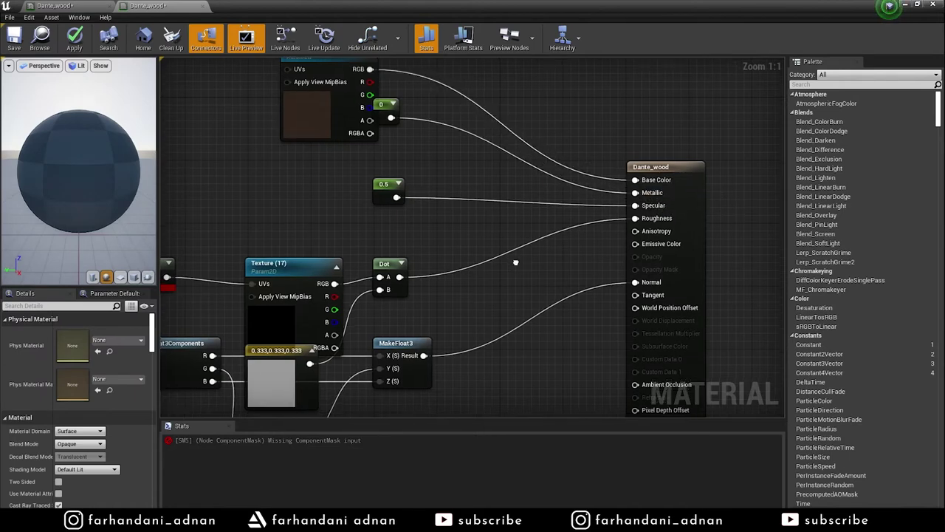
Step: Move Texture (17), Dot and 0.333 up; shift Texture (22), BreakOut, Subtract, MakeFloat3 down
right_drag(274, 335, 475, 256)
drag(681, 359, 693, 274)
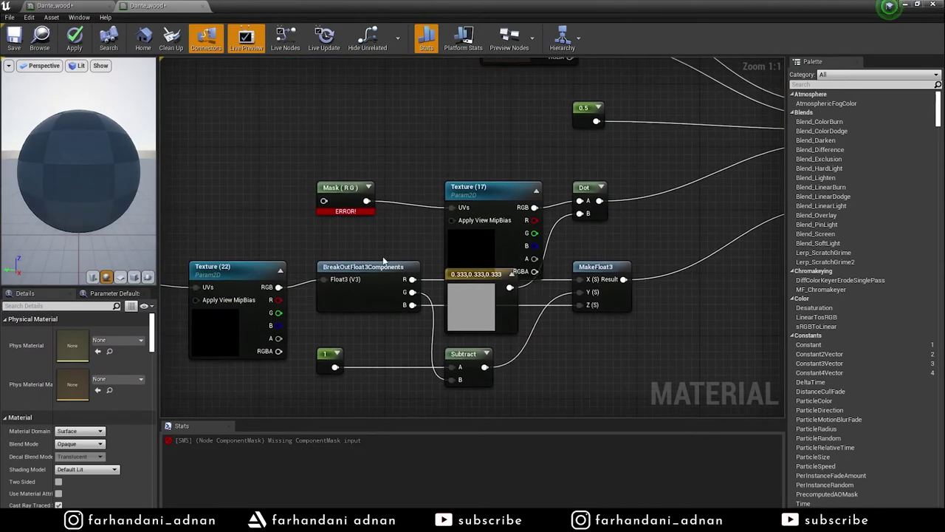
drag(482, 162, 609, 225)
ctrl+click(487, 281)
drag(502, 195, 506, 136)
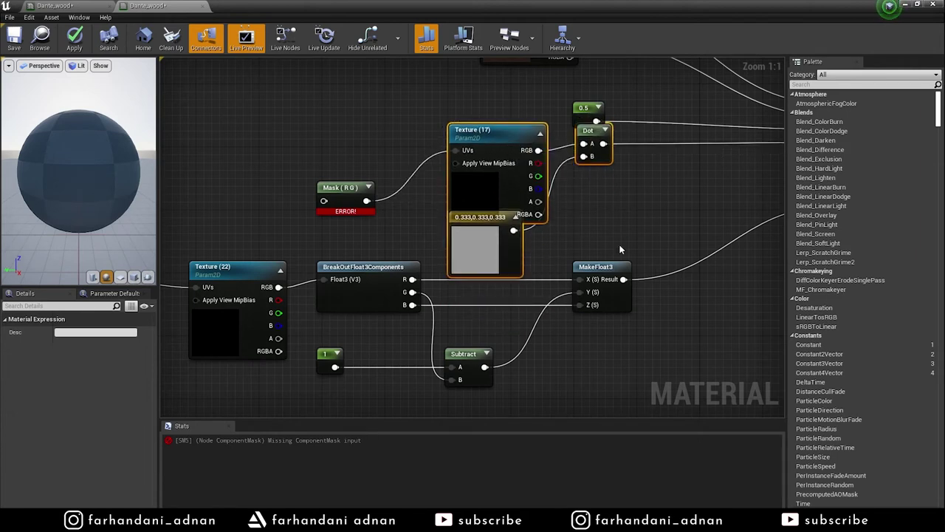
right_drag(633, 238, 721, 178)
drag(358, 211, 342, 263)
drag(404, 311, 485, 211)
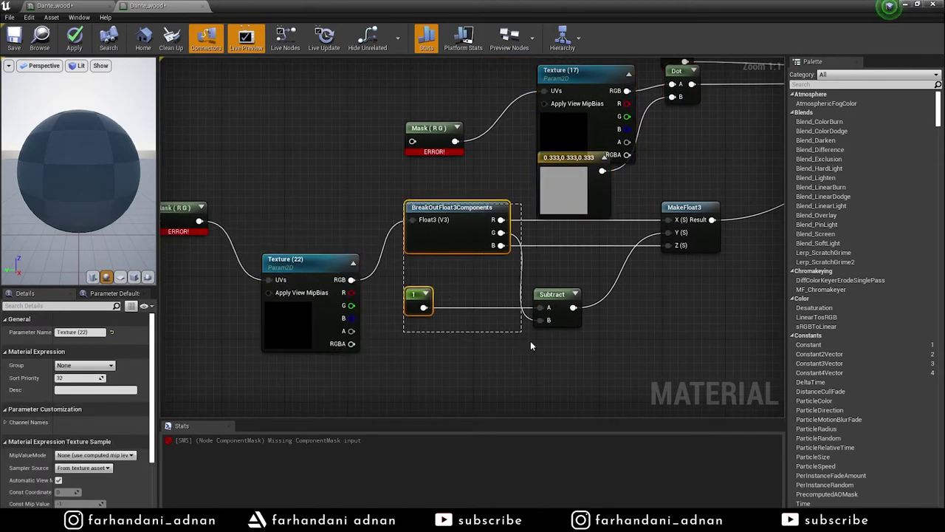
drag(526, 344, 543, 333)
mouse_move(465, 209)
mouse_down()
mouse_move(466, 283)
mouse_move(471, 253)
mouse_up()
drag(687, 208, 675, 260)
Step: Delete both erroring Mask (RG) nodes
scroll(509, 219, down, 4)
scroll(348, 195, up, 4)
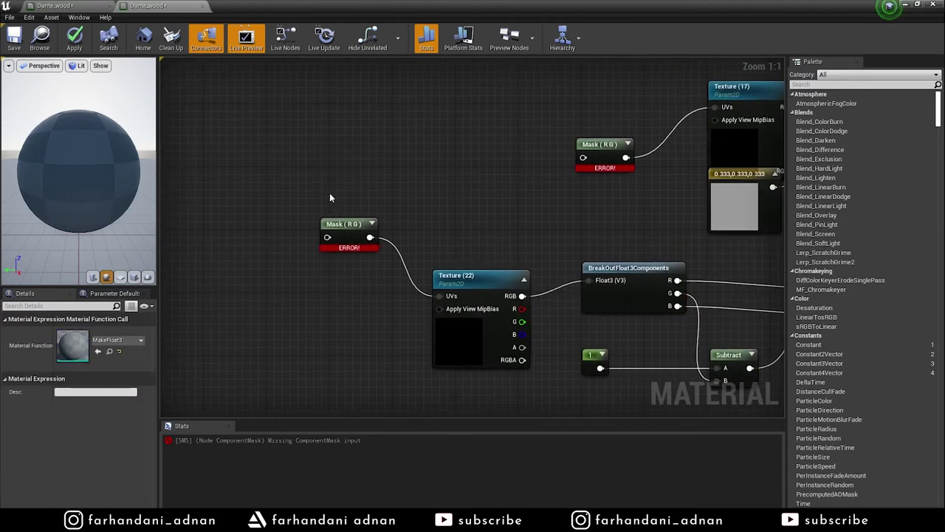
drag(600, 144, 448, 127)
drag(252, 119, 502, 234)
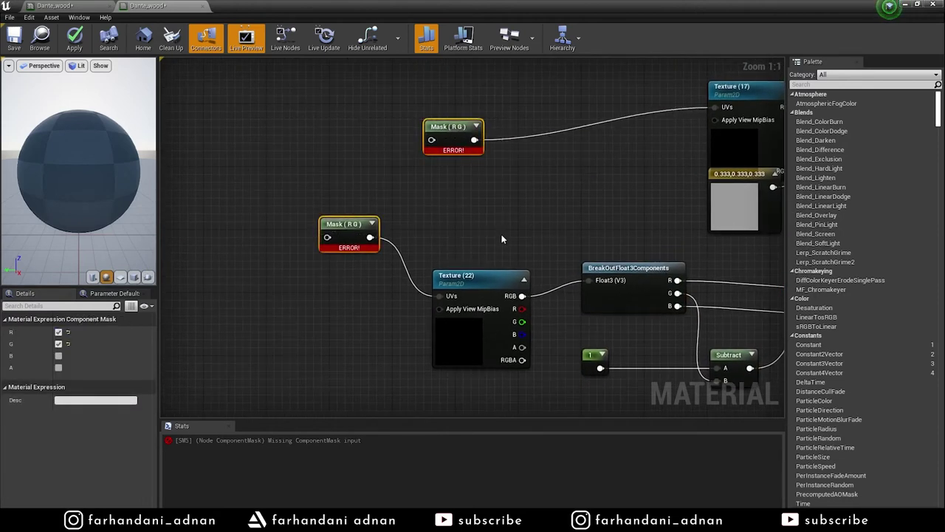
key(Delete)
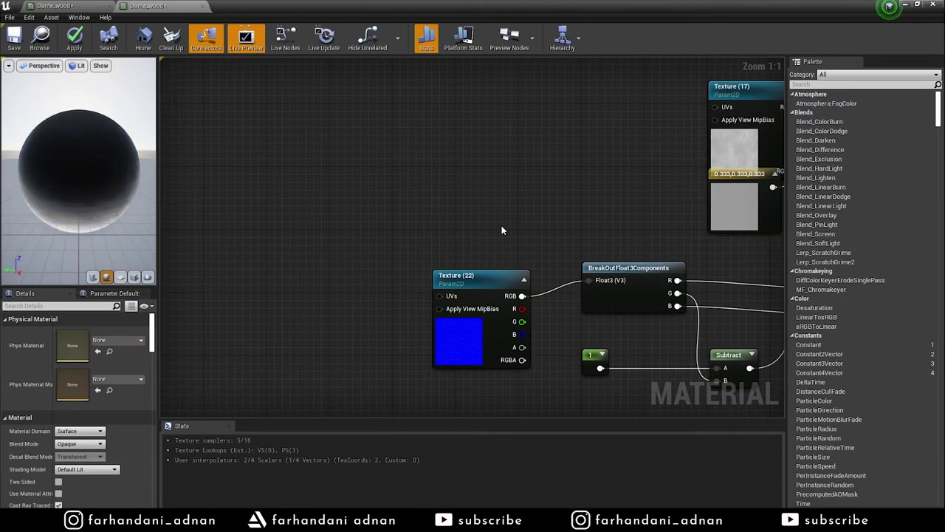
Step: Reposition Texture (22), place the 0.333 constant below Texture (17), and minimize the editor
click(481, 277)
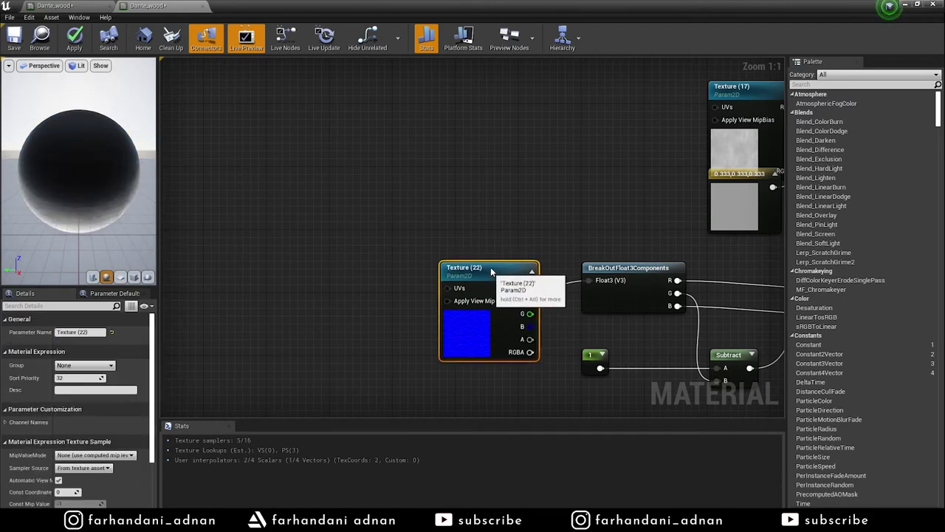
right_drag(487, 268, 530, 269)
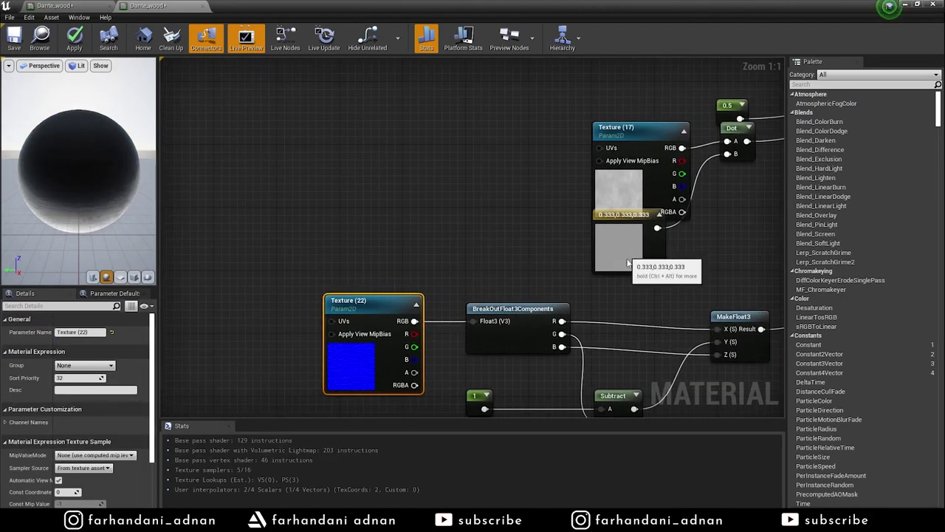
drag(627, 253, 626, 277)
scroll(440, 226, down, 1)
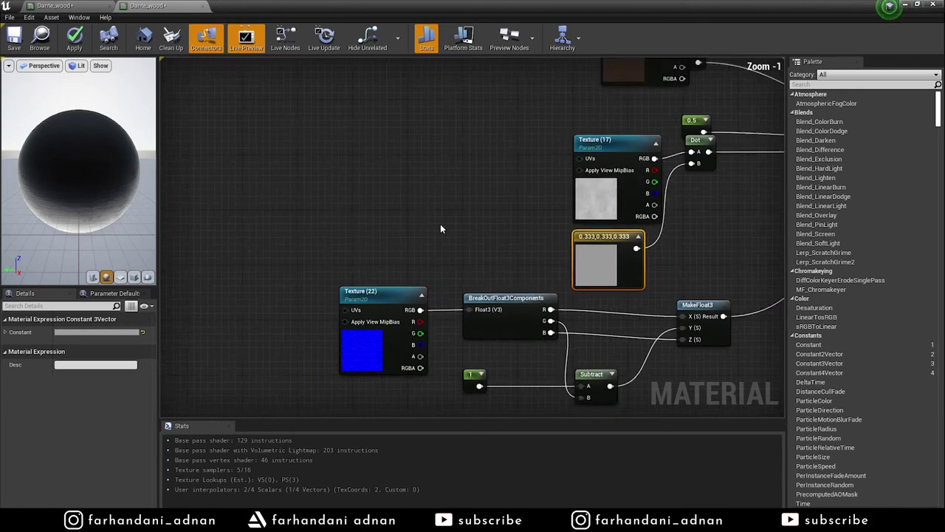
scroll(440, 226, down, 1)
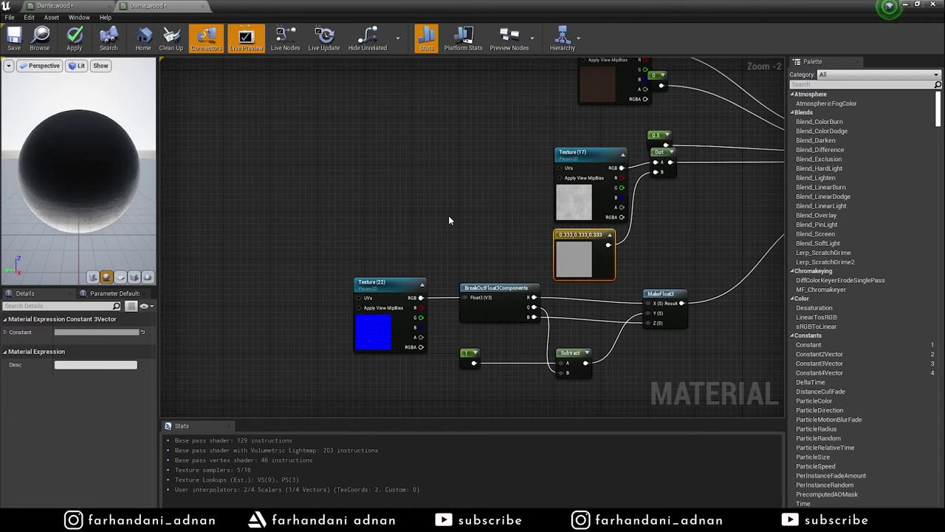
drag(63, 137, 81, 140)
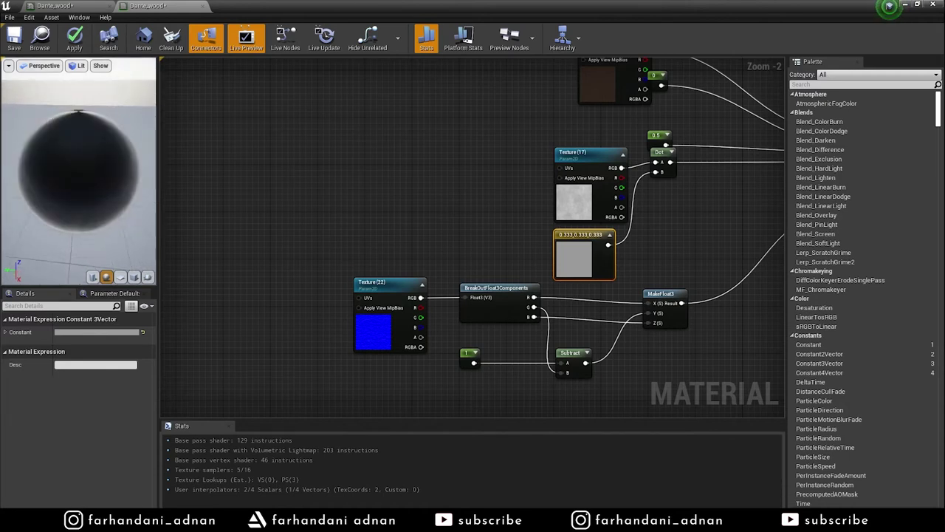
click(906, 5)
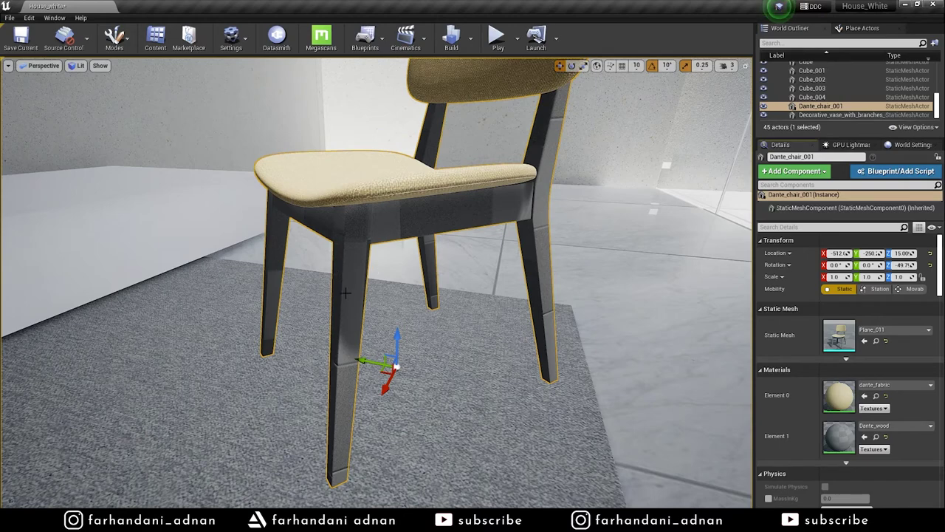
Step: Open the chair's Element 1 Dante_wood material, then its parent material graph
double_click(839, 437)
double_click(444, 268)
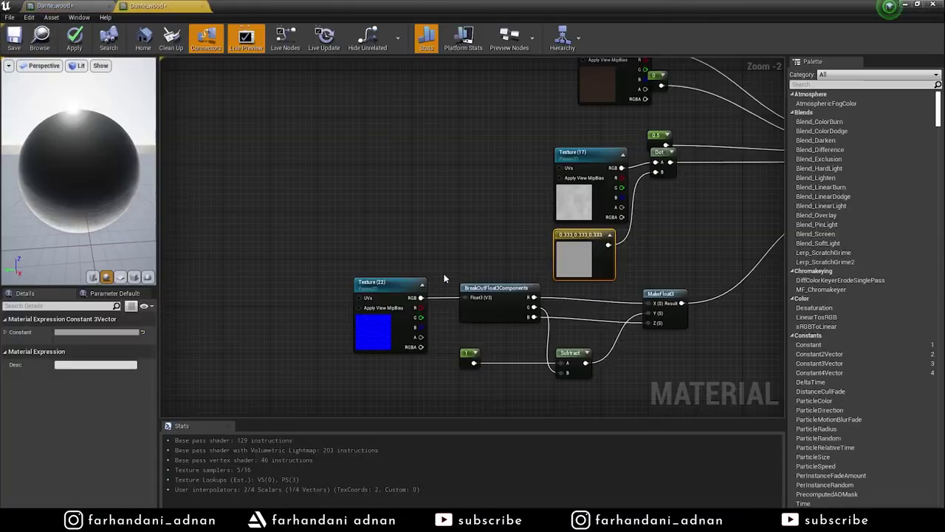
Step: Add a TexCoord node and a Multiply node, wiring TexCoord into Multiply A
right_drag(500, 205, 492, 215)
right_click(381, 199)
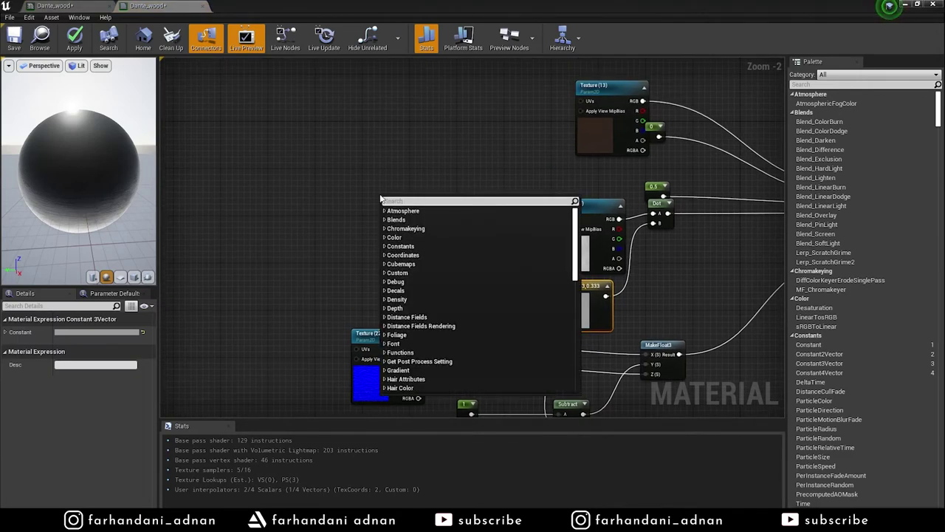
text(texture)
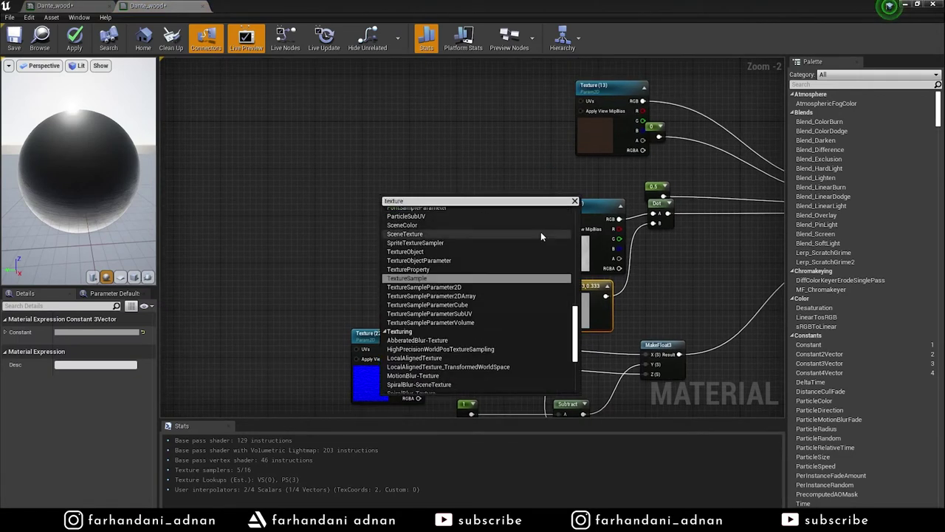
text(co)
click(503, 238)
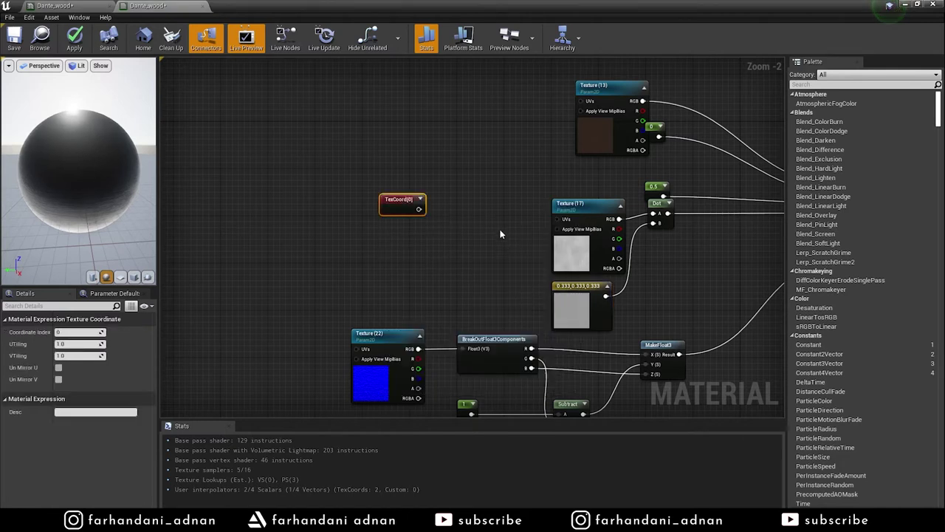
right_click(451, 234)
text(multiply)
key(Return)
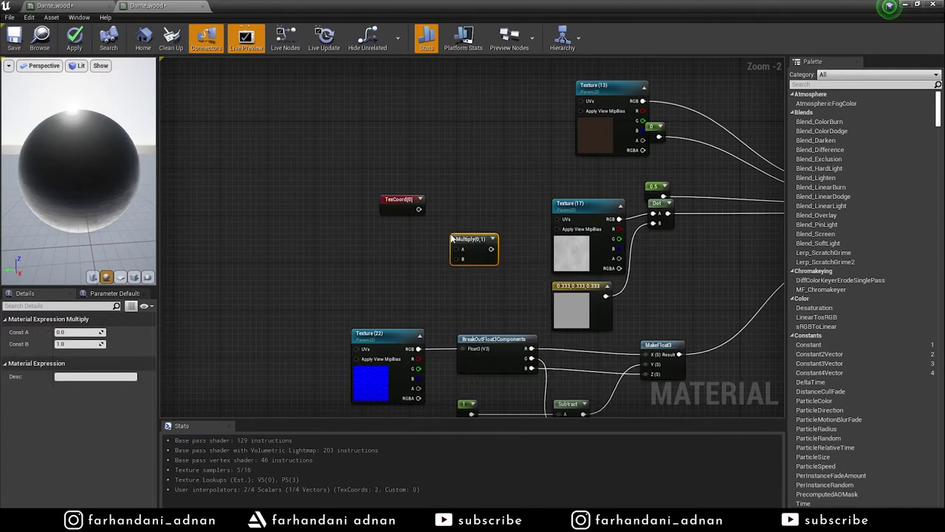
drag(418, 209, 438, 220)
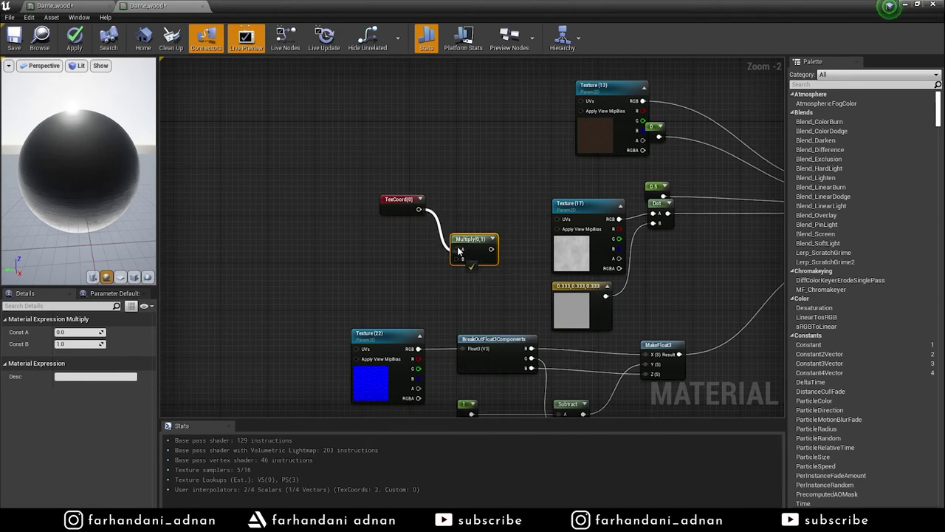
Step: Add a Tiling scalar parameter into Multiply B; feed the result to Texture (13), (17), (22) UVs
drag(456, 259, 406, 263)
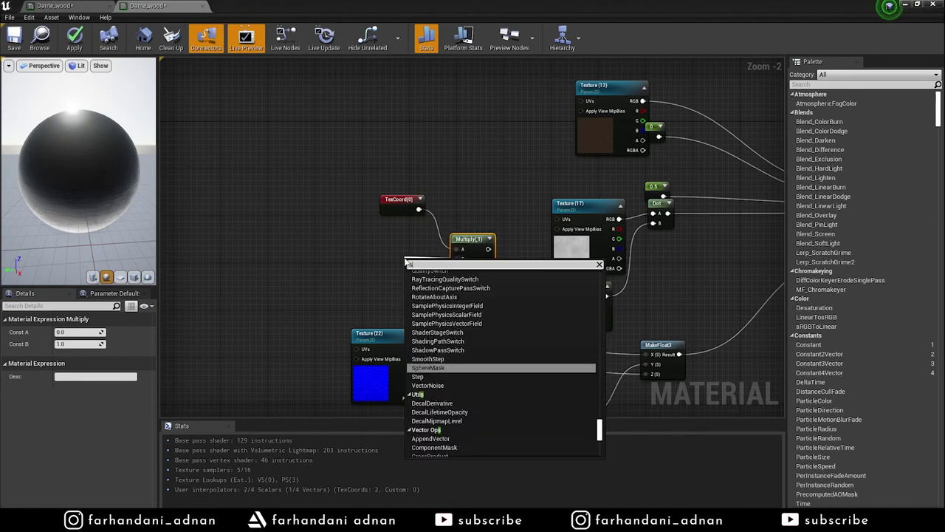
text(scalar)
key(Return)
text(Tiling)
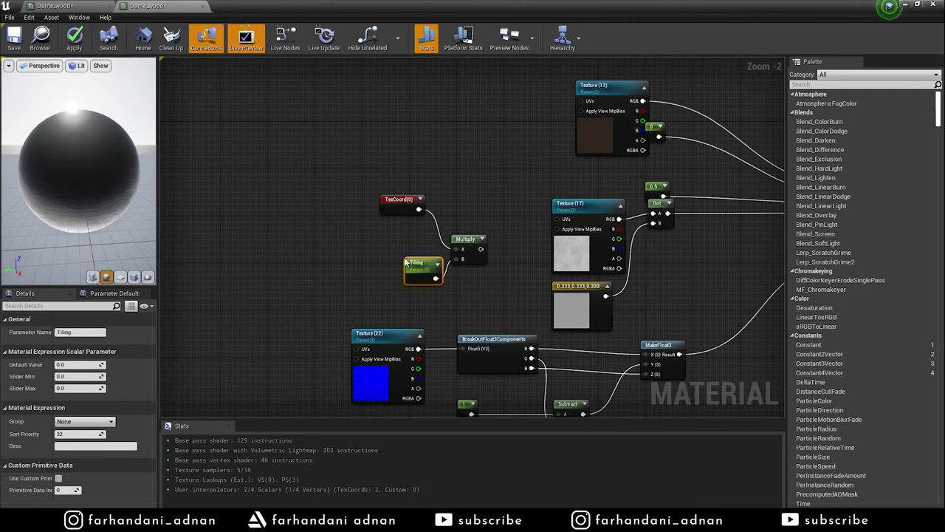
drag(411, 257, 392, 251)
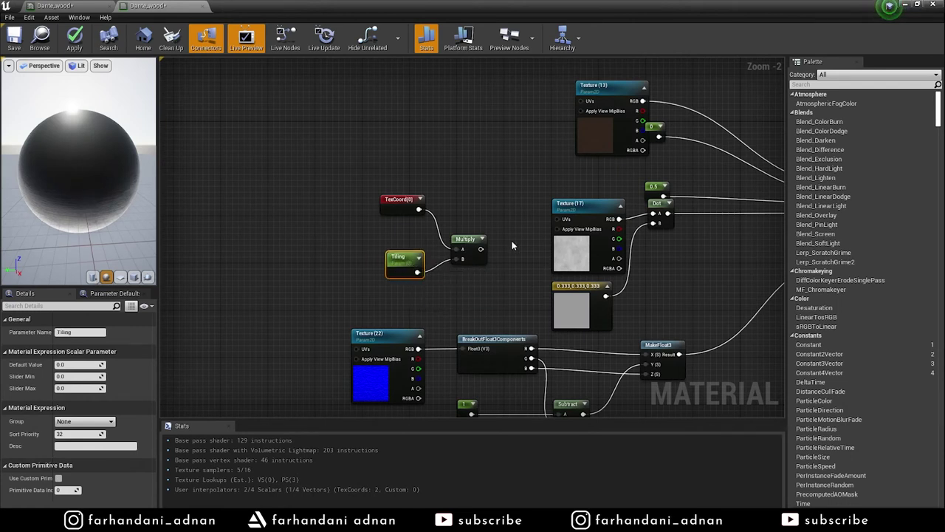
drag(480, 250, 580, 104)
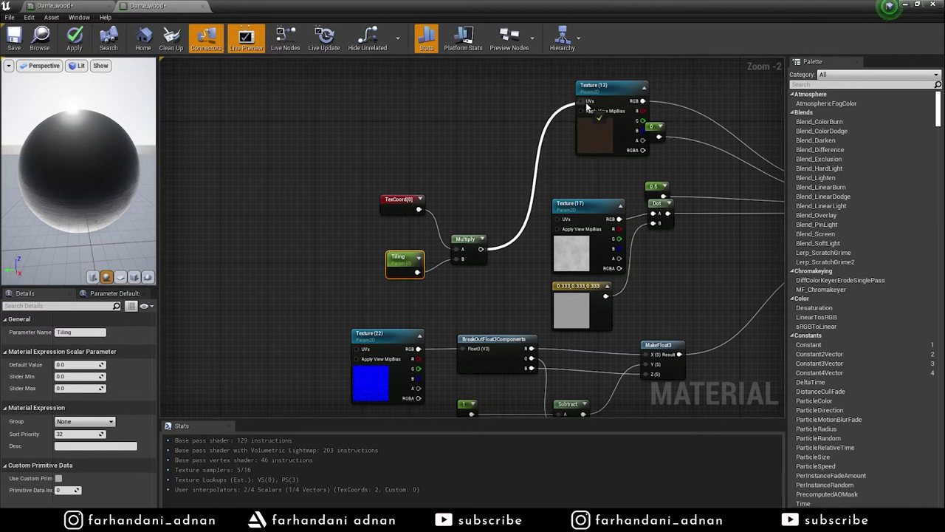
drag(480, 249, 557, 220)
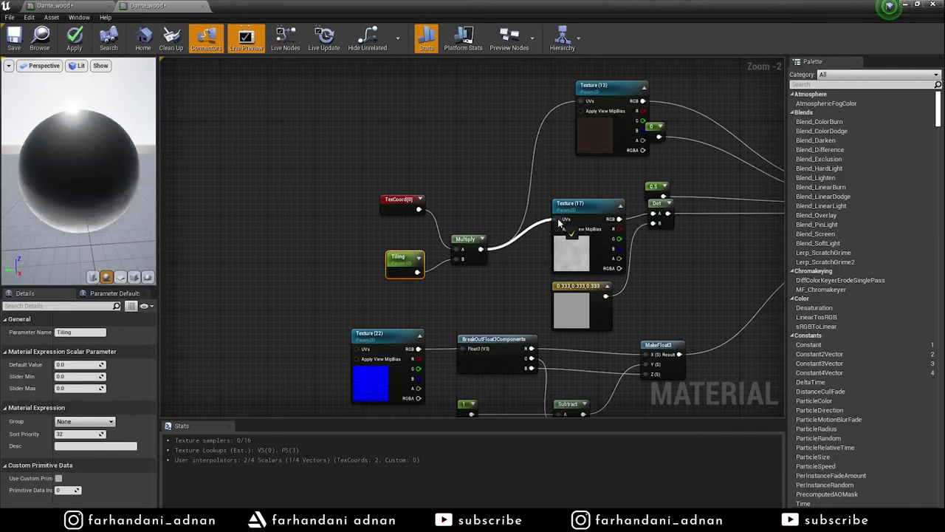
right_drag(508, 263, 534, 229)
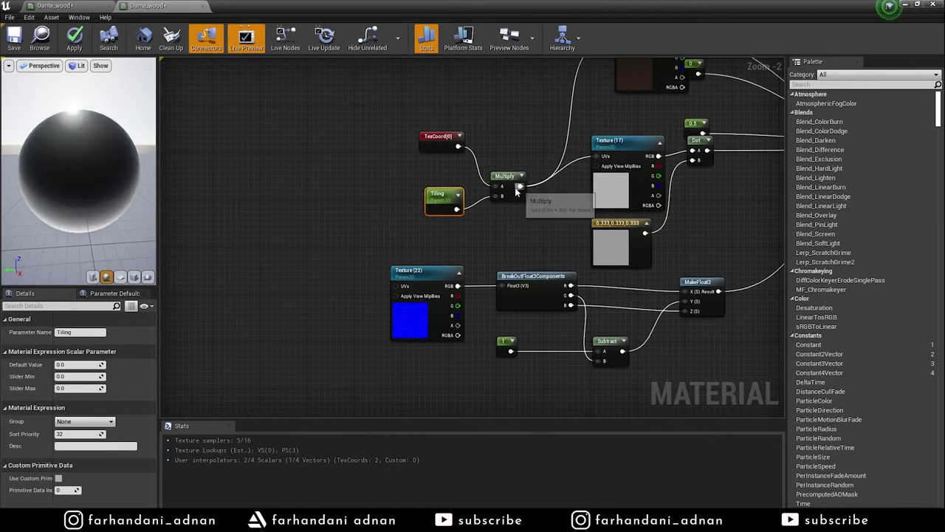
drag(521, 186, 397, 286)
Step: Move the tiling nodes left and delete the BreakOut, Subtract, constant and MakeFloat3 nodes
mouse_move(486, 195)
mouse_down()
mouse_move(547, 194)
mouse_move(405, 171)
mouse_up()
click(502, 221)
right_drag(501, 221, 432, 218)
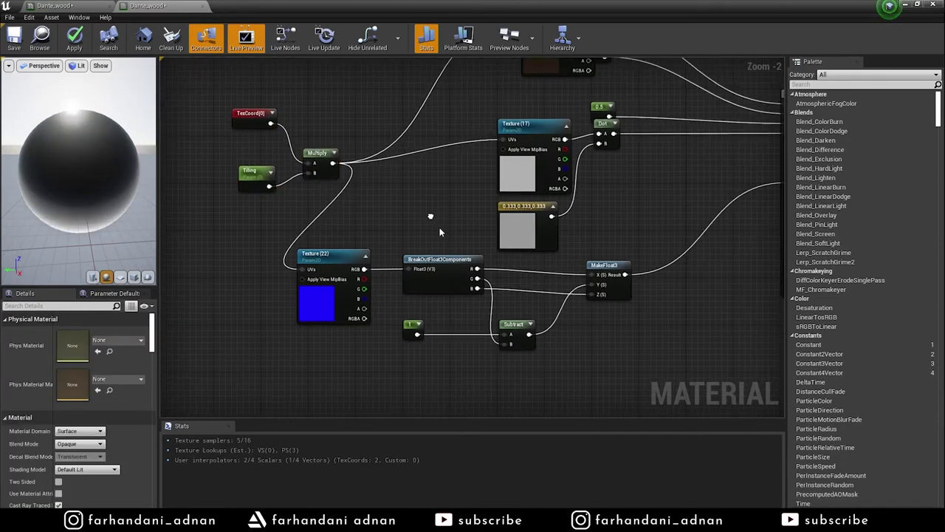
drag(365, 269, 614, 381)
key(Escape)
drag(404, 252, 616, 360)
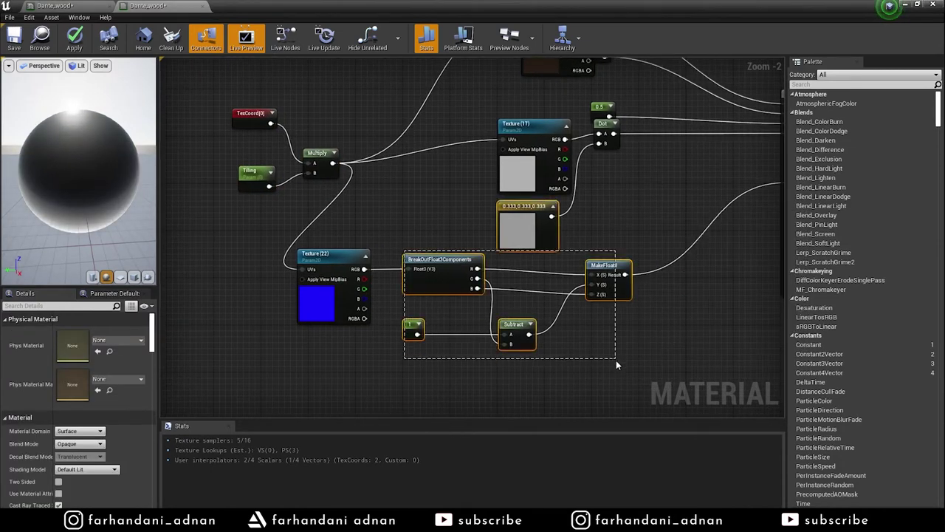
click(528, 225)
click(465, 243)
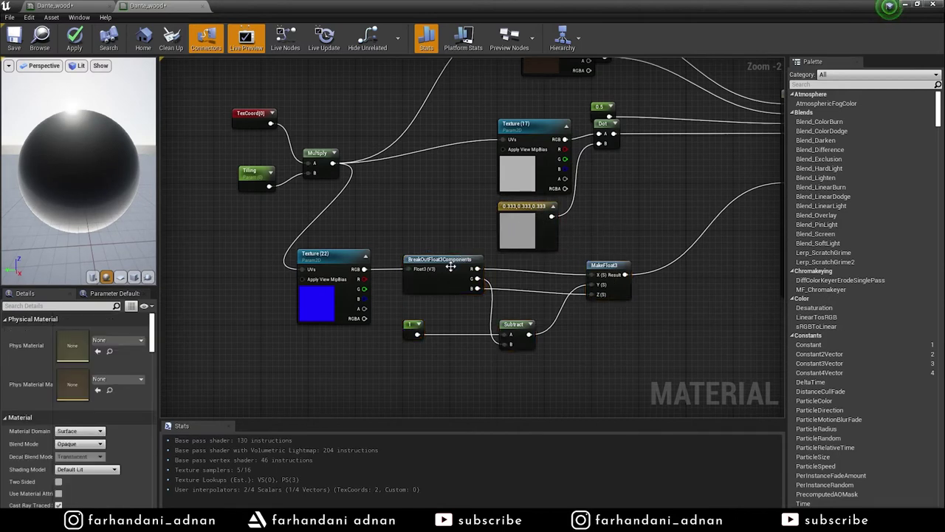
drag(540, 220, 629, 185)
drag(410, 253, 638, 368)
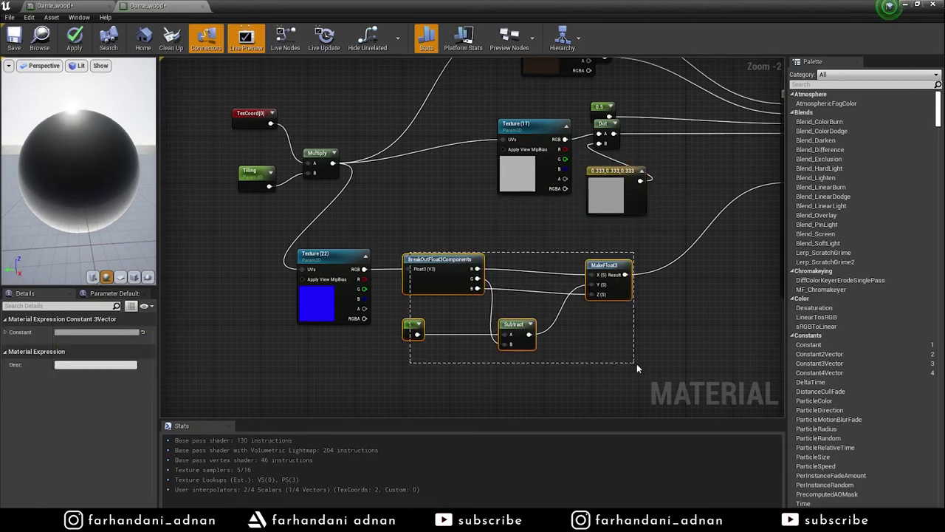
key(Delete)
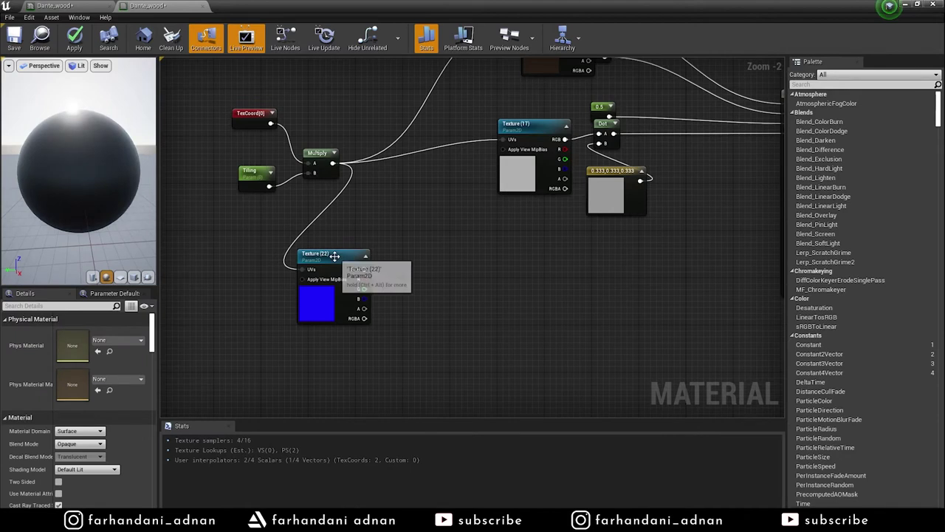
Step: Rearrange Texture (22), the 0.333 constant, and the 0 and 0.5 constants
drag(331, 255, 548, 273)
right_drag(616, 203, 538, 245)
drag(538, 244, 455, 286)
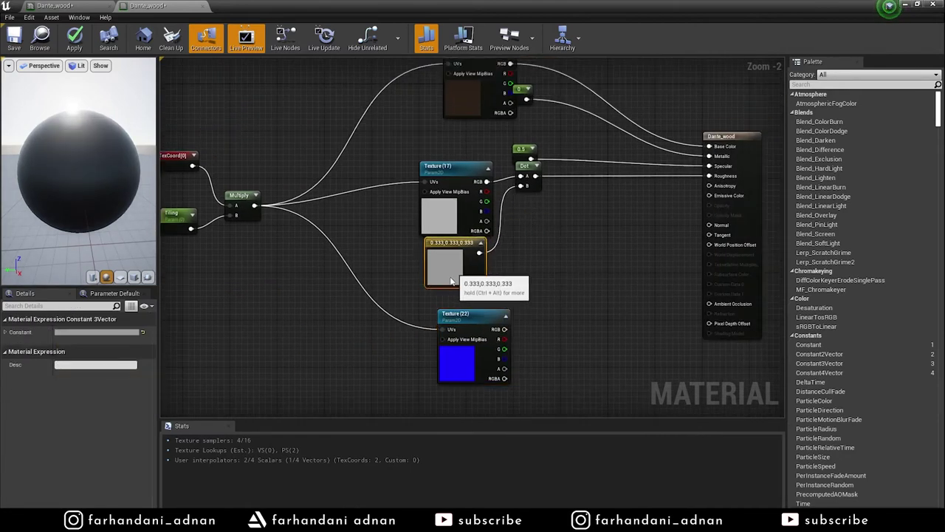
mouse_move(522, 103)
mouse_down()
mouse_move(542, 133)
mouse_move(536, 140)
mouse_up()
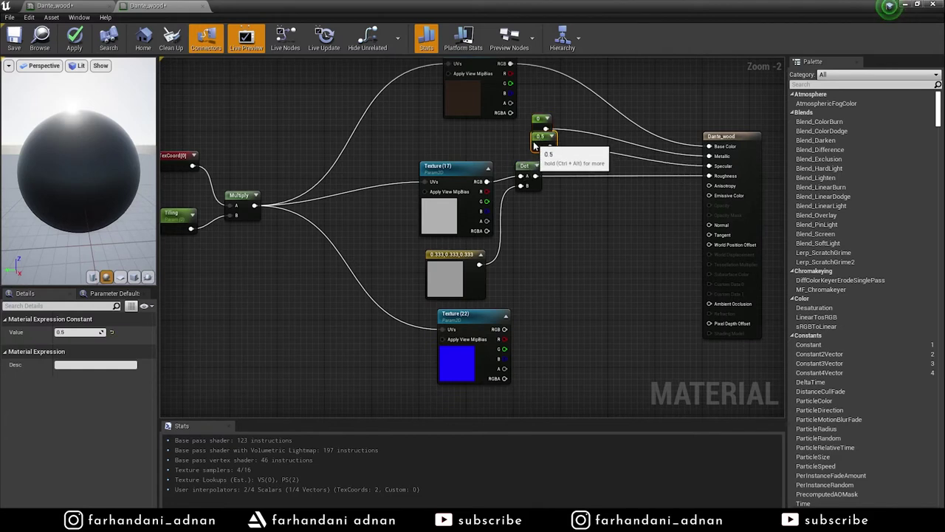
right_drag(559, 309, 510, 274)
Step: Wire Texture (22) directly into Normal, move the Dot node, then apply and save Dante_wood
drag(466, 292, 658, 190)
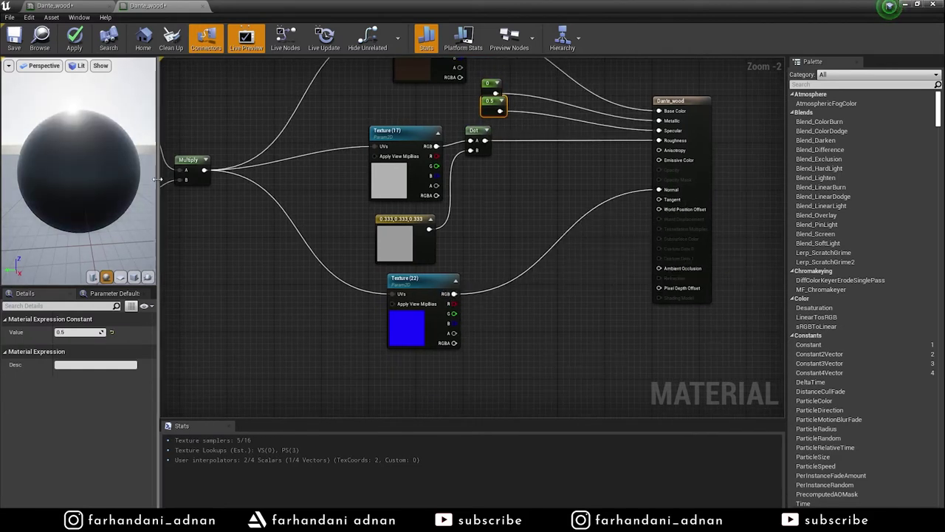
drag(78, 170, 111, 173)
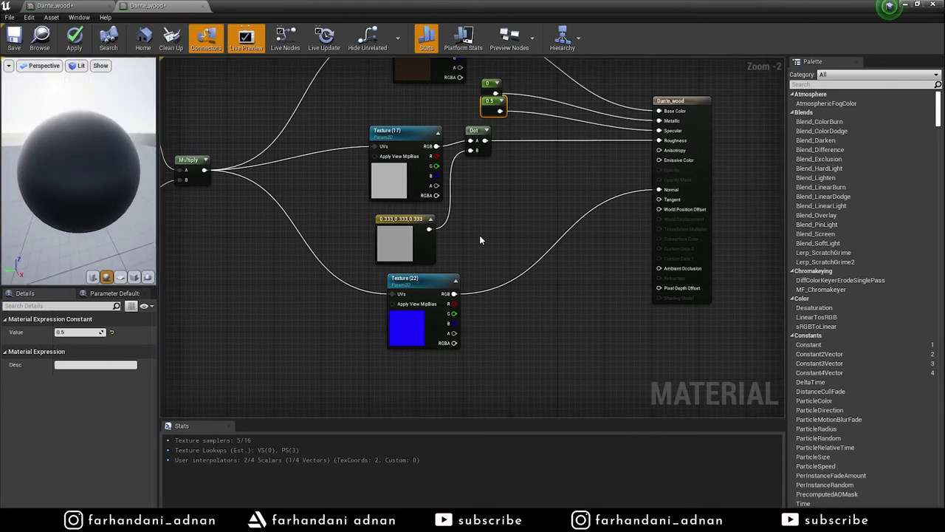
right_drag(479, 235, 462, 322)
drag(456, 218, 462, 248)
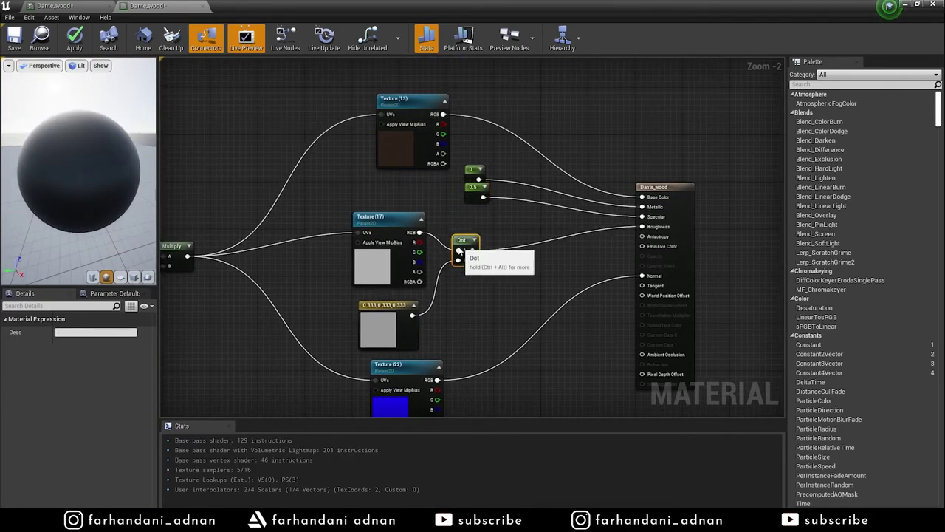
click(74, 37)
click(15, 42)
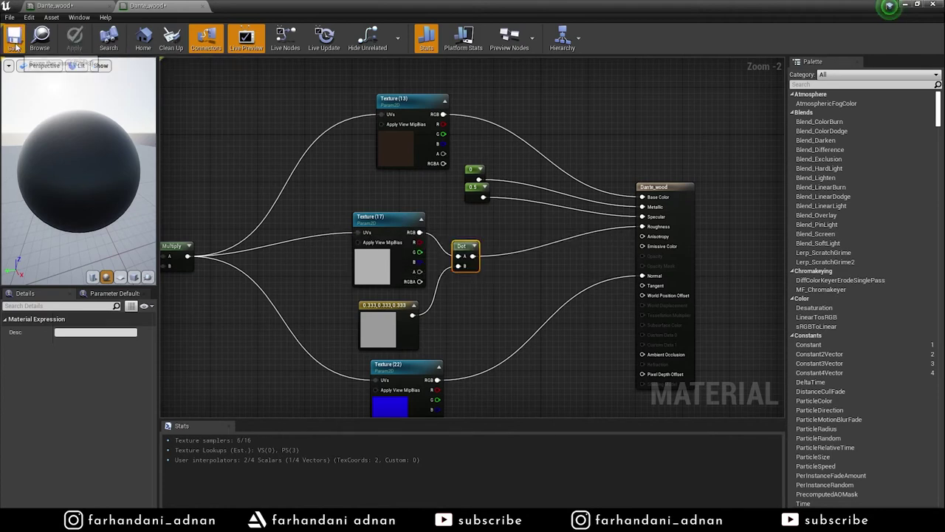
click(203, 7)
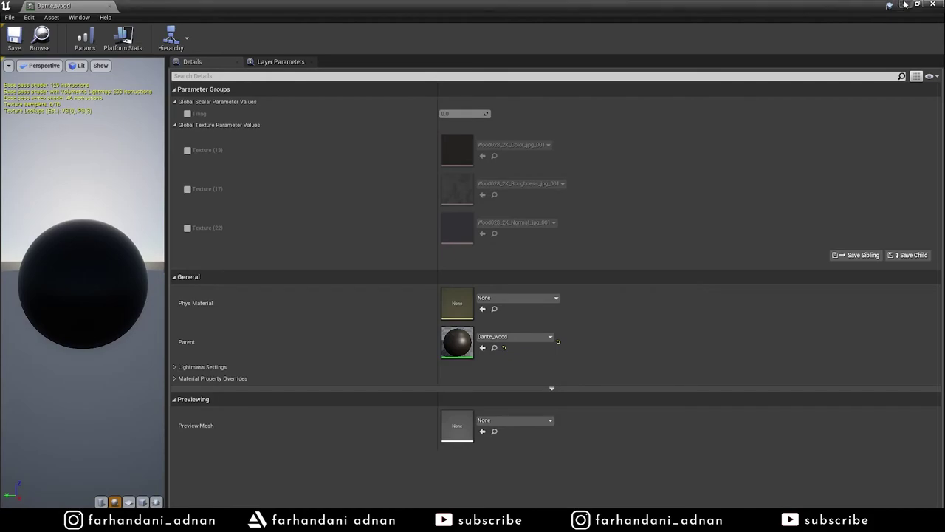
Step: Reopen the chair's Dante_wood parent material graph showing the Tiling nodes
click(933, 4)
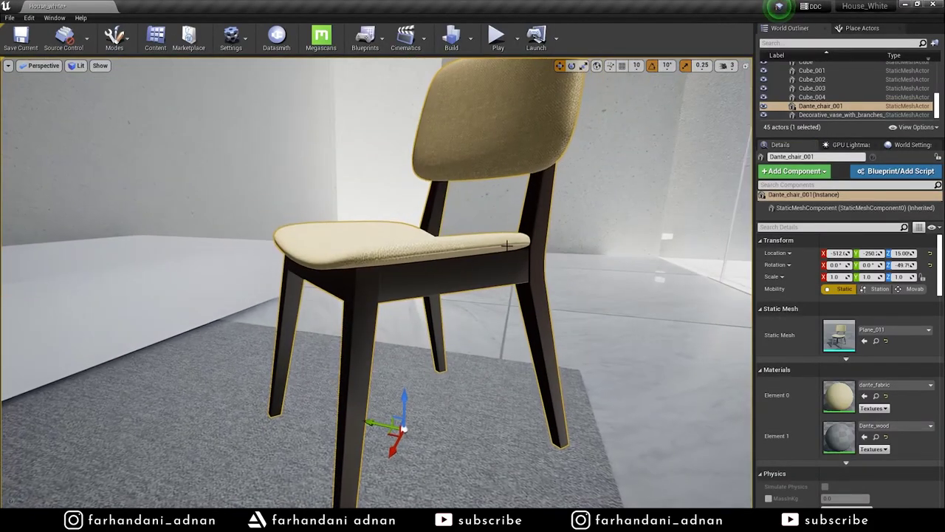
double_click(844, 437)
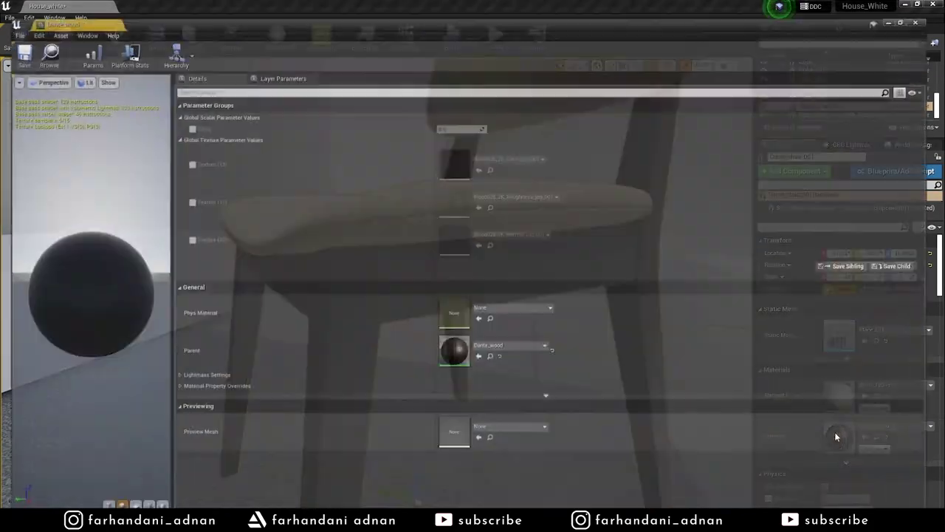
double_click(466, 327)
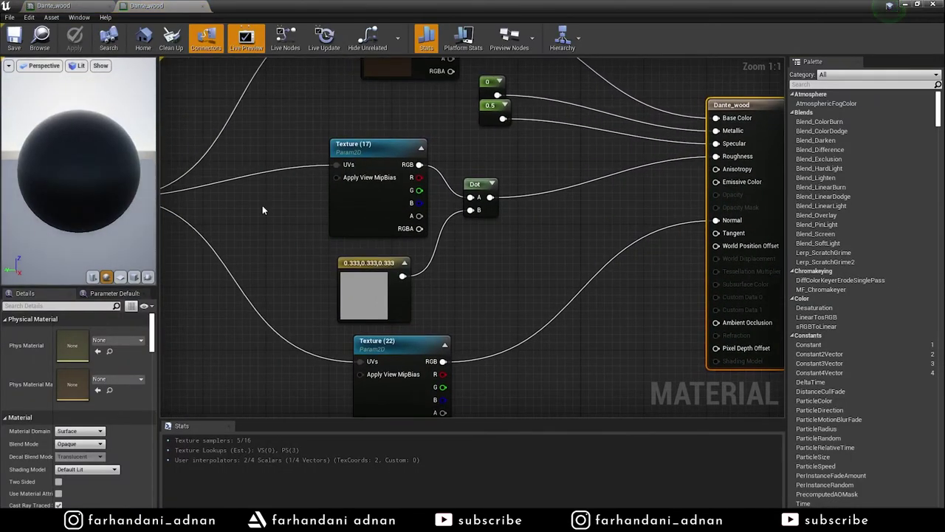
right_drag(262, 205, 402, 216)
Step: Set the Tiling parameter's default value to 1.0 and apply the material
drag(382, 233, 381, 250)
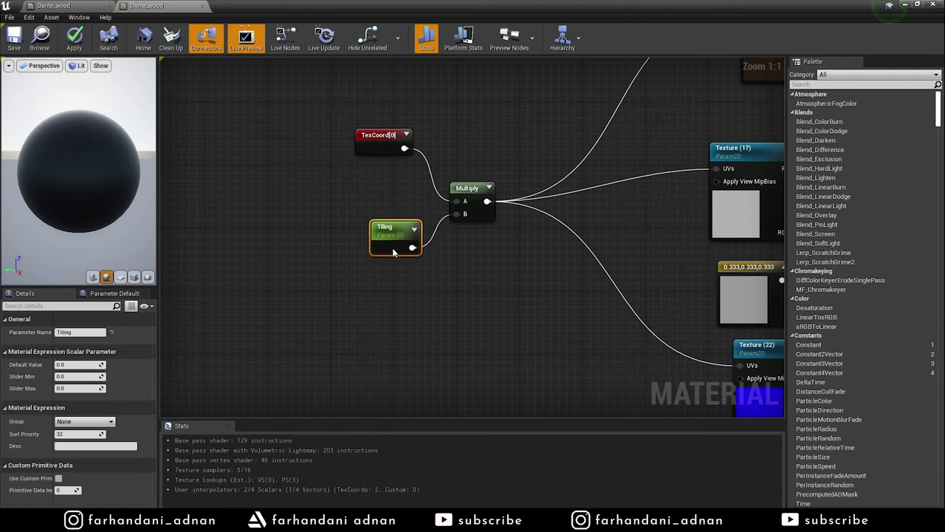
click(75, 365)
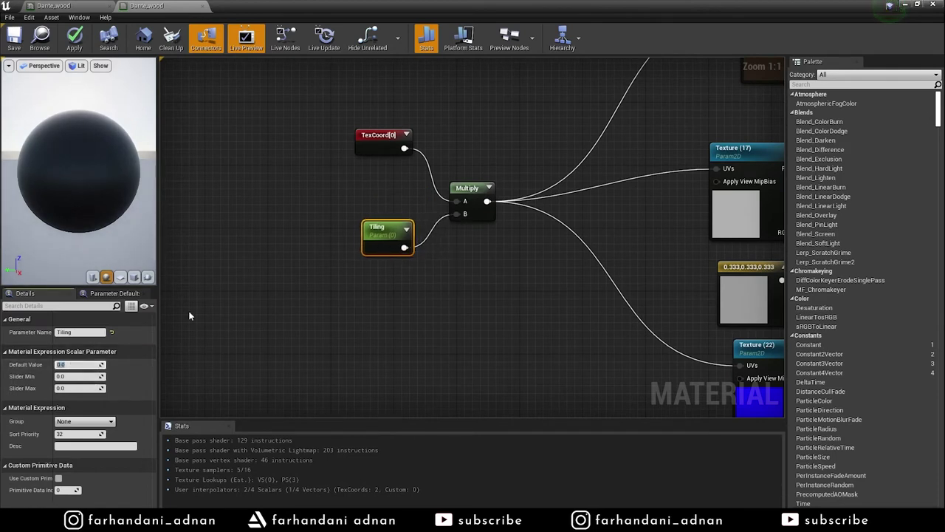
text(1)
key(Return)
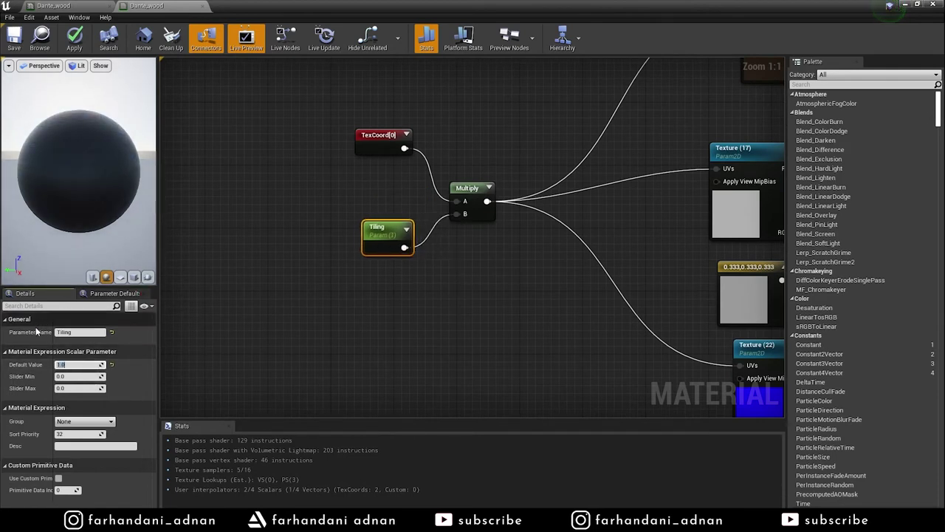
click(75, 40)
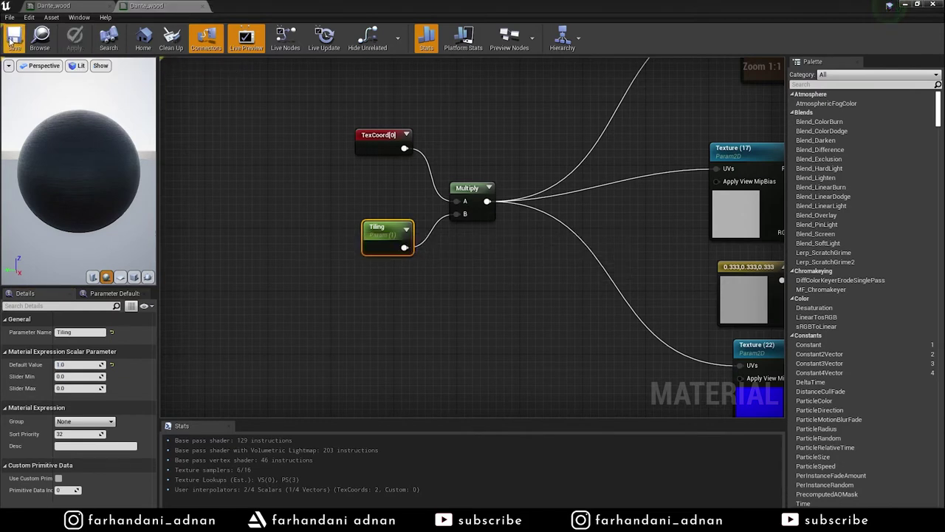
click(162, 6)
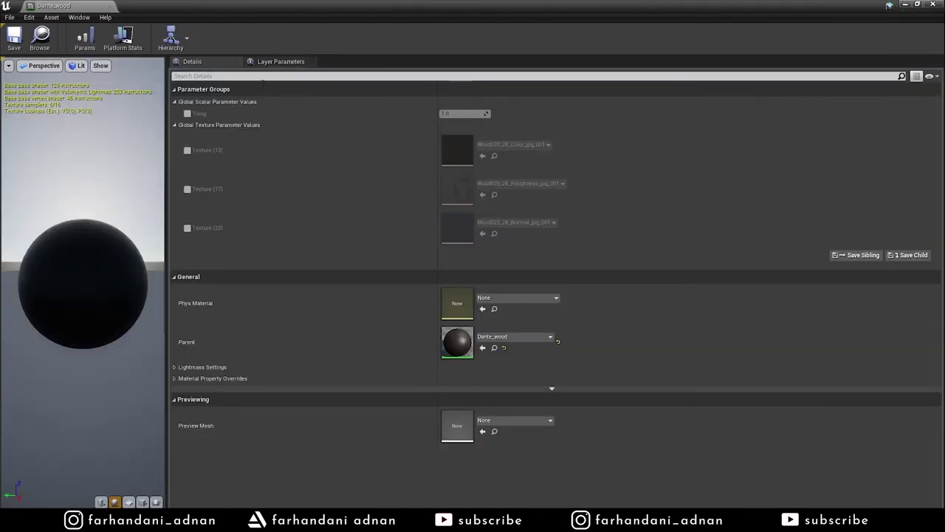
click(907, 5)
key(f)
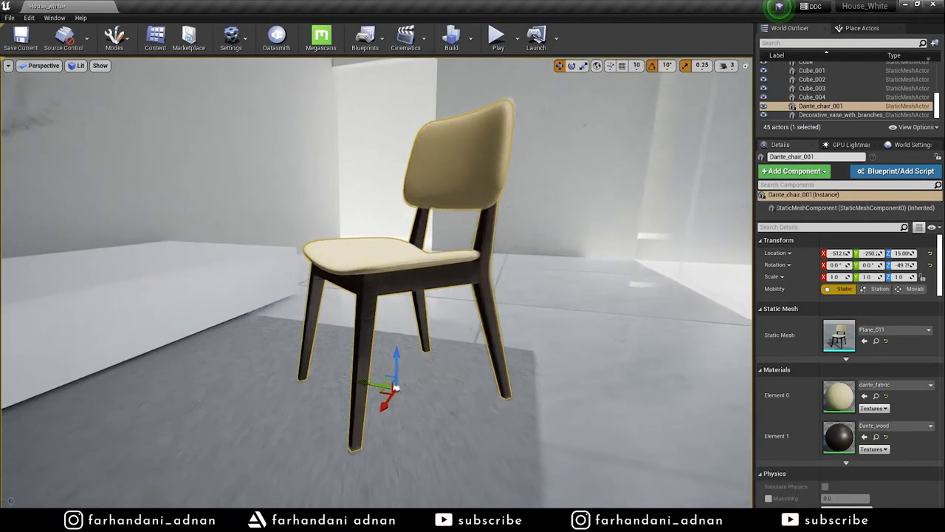
scroll(449, 257, up, 5)
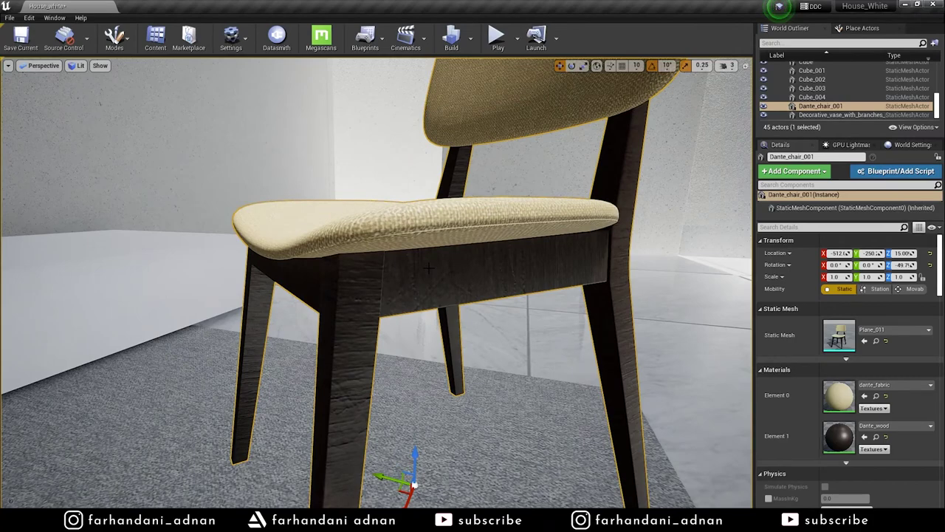
key(f)
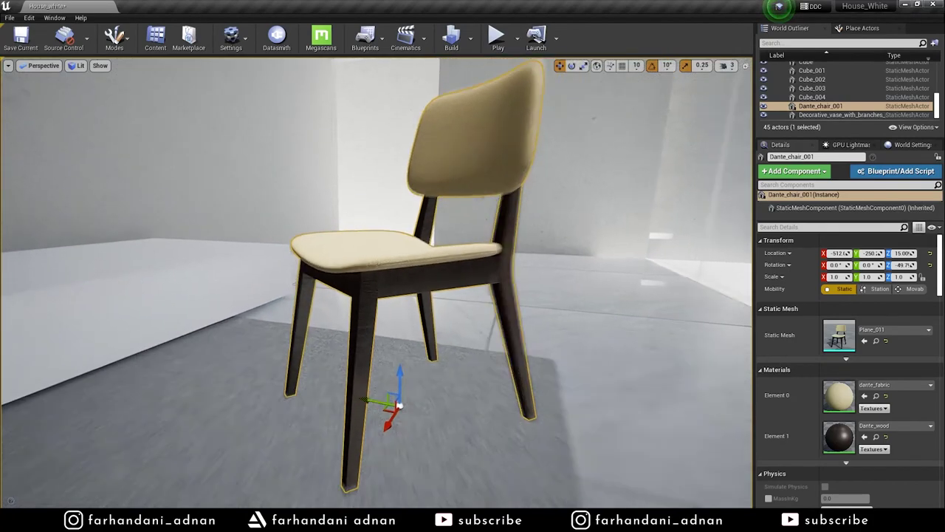
scroll(418, 288, up, 5)
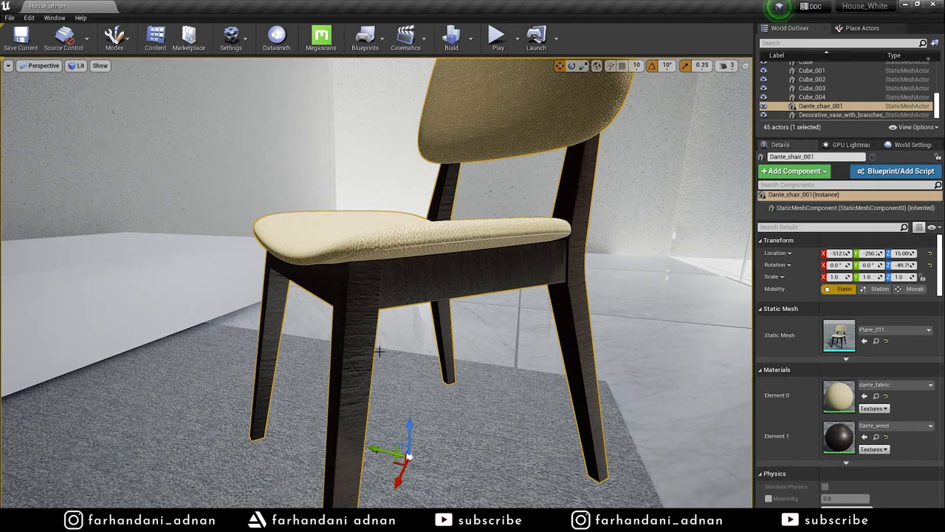
key(f)
scroll(359, 424, up, 5)
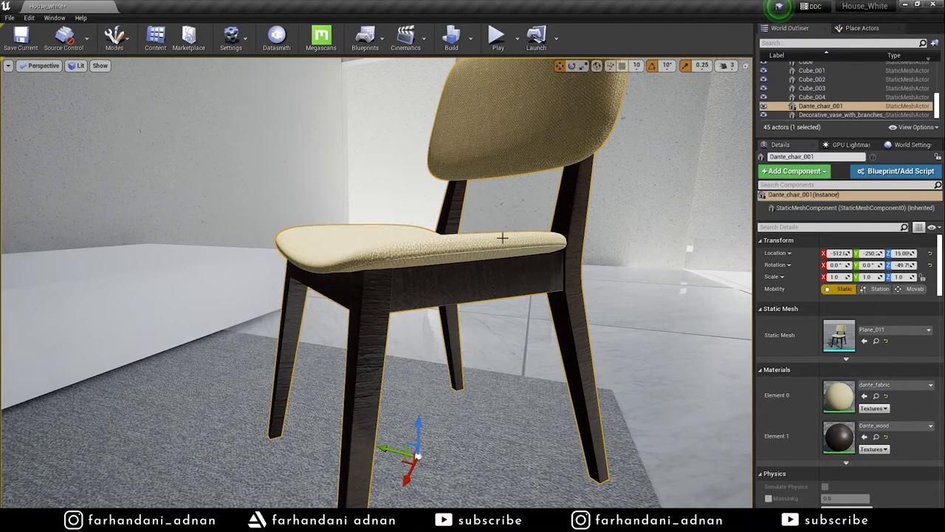
double_click(839, 436)
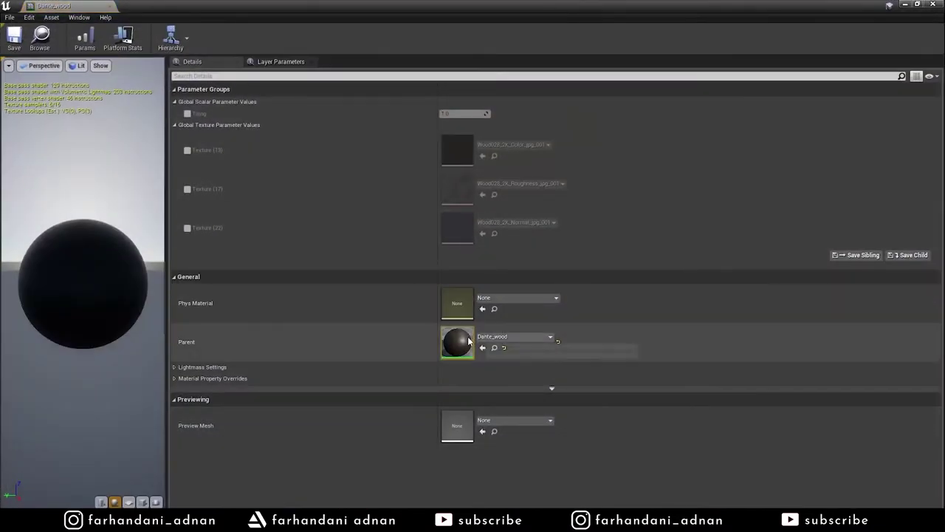
Step: Delete the TexCoord, Tiling and Multiply nodes from the Dante_wood graph
double_click(468, 336)
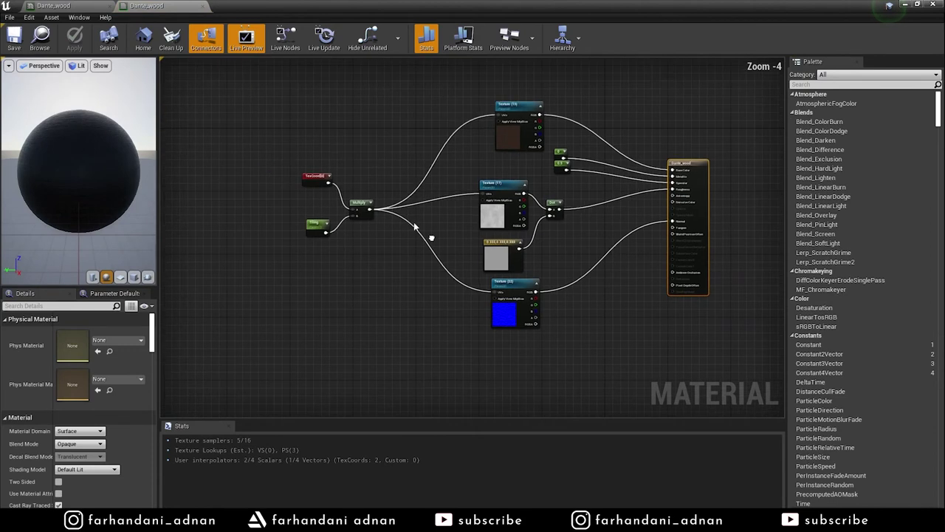
mouse_move(316, 176)
mouse_down()
mouse_move(317, 203)
mouse_move(372, 246)
mouse_up()
right_drag(373, 246, 416, 271)
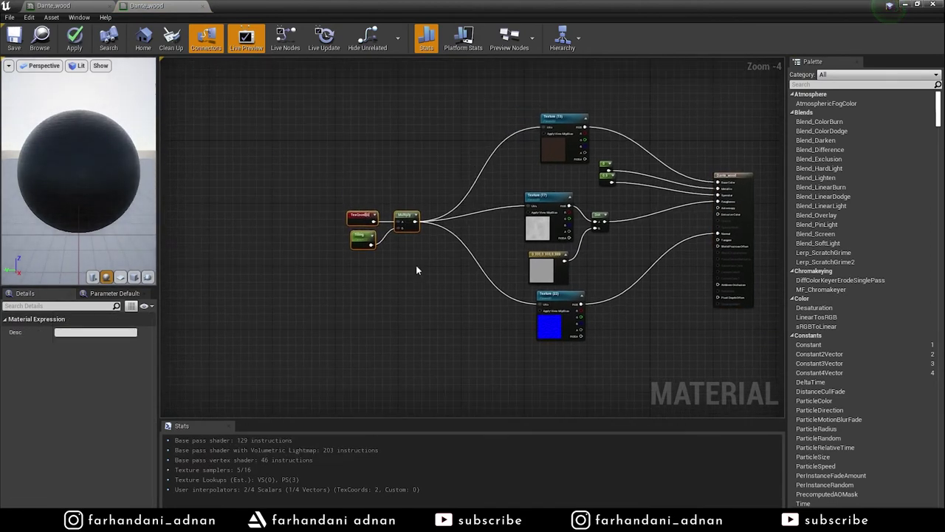
key(Delete)
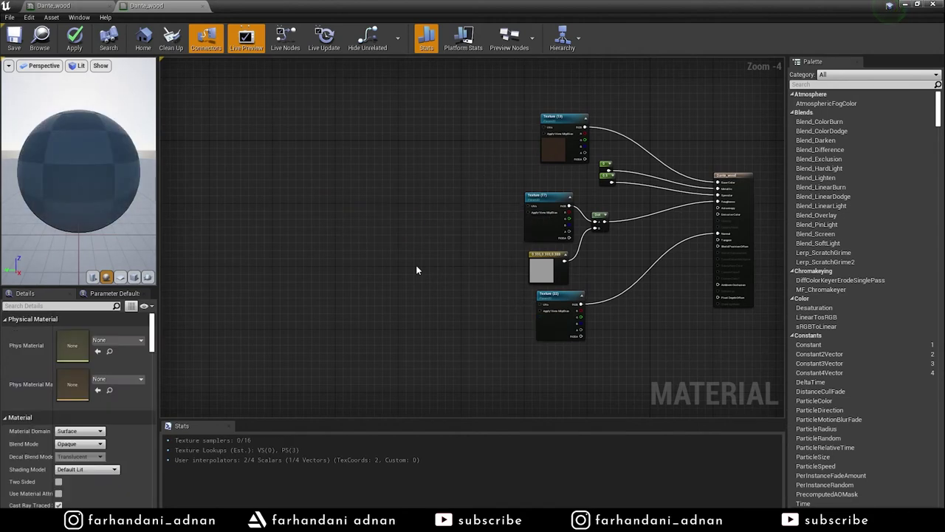
Step: Hide the file explorer and pull the camera back over the bedroom
key(alt+Tab)
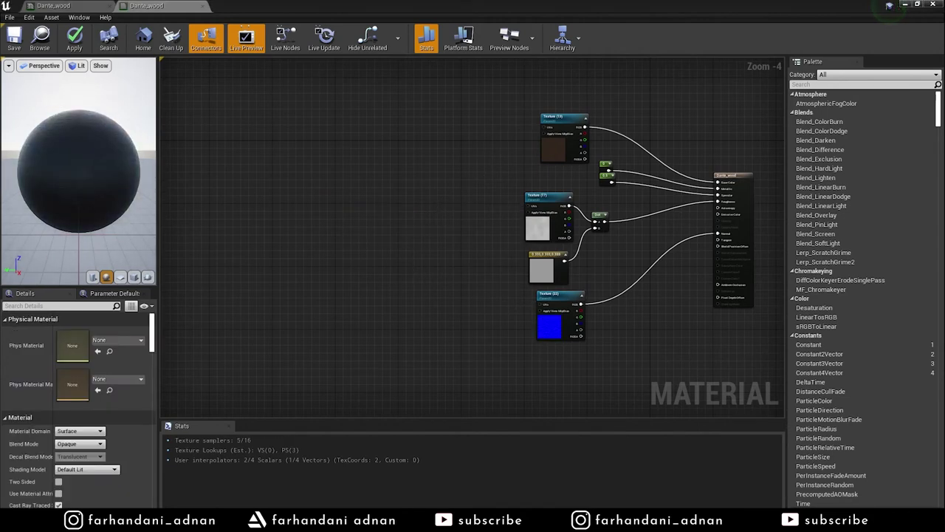
click(744, 52)
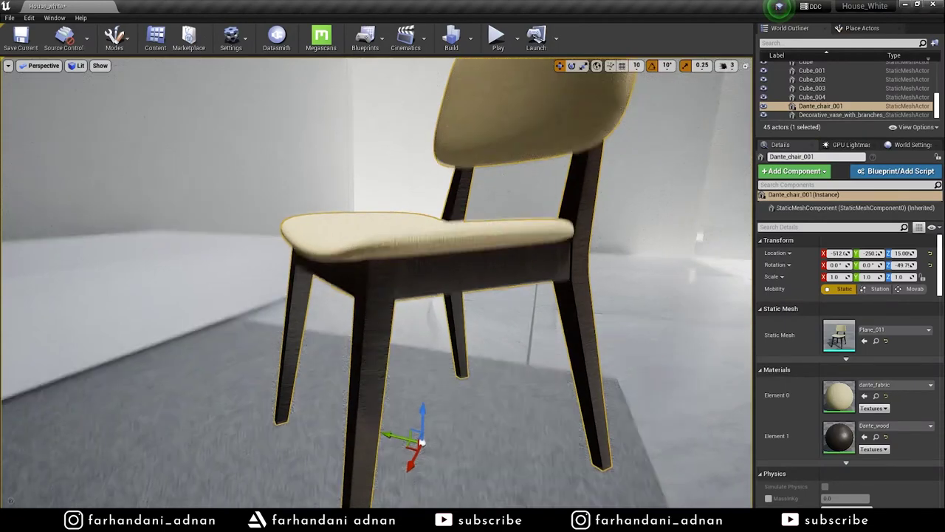
mouse_move(377, 283)
right_down()
mouse_move(413, 266)
mouse_move(391, 273)
right_up()
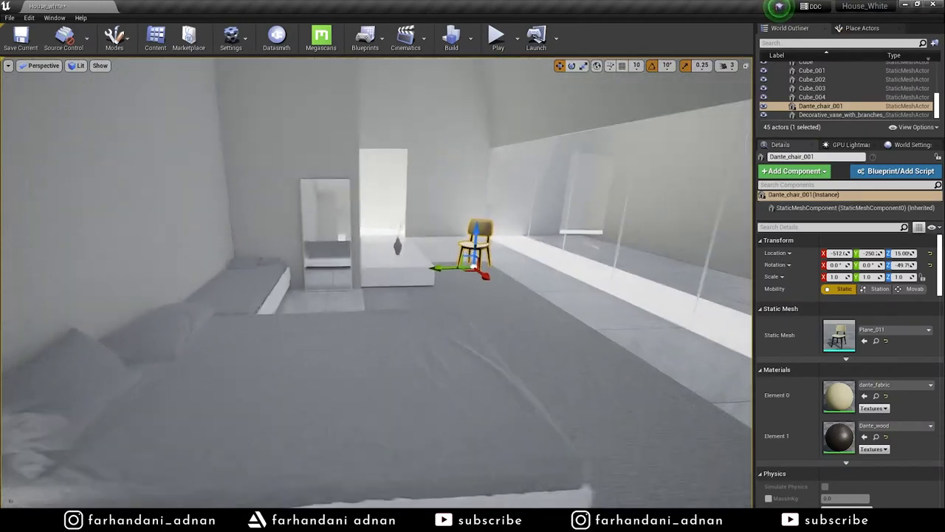
Step: Open M_Fabric_Blue_Inst from the Materials folder and then its parent M_Master_Material
right_drag(220, 277, 220, 277)
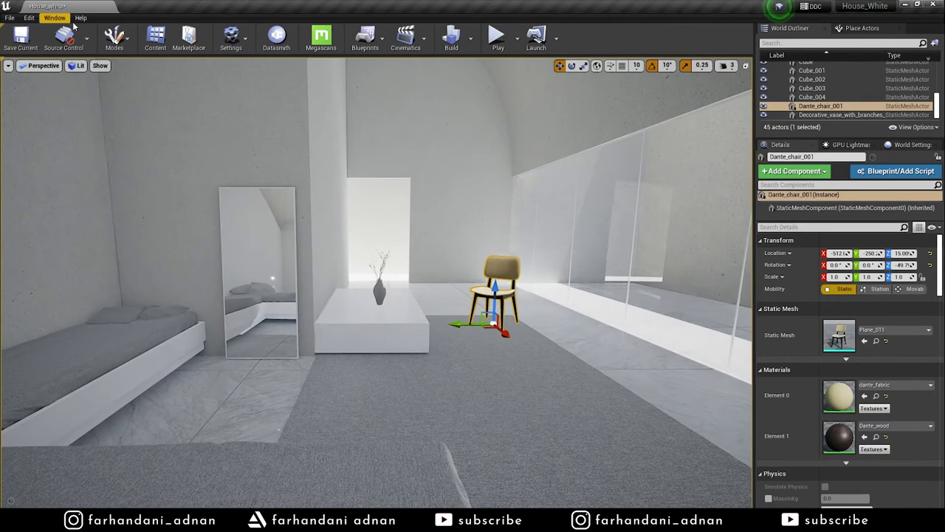
click(157, 38)
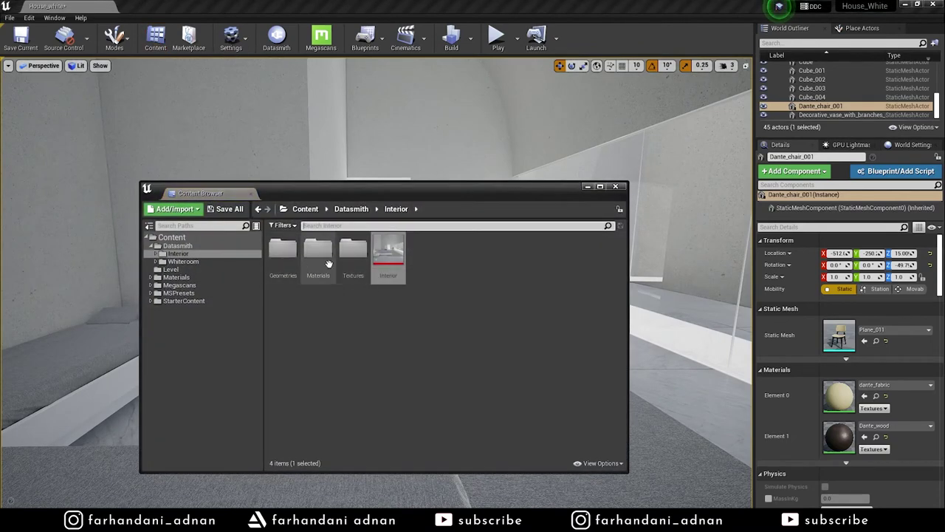
click(189, 276)
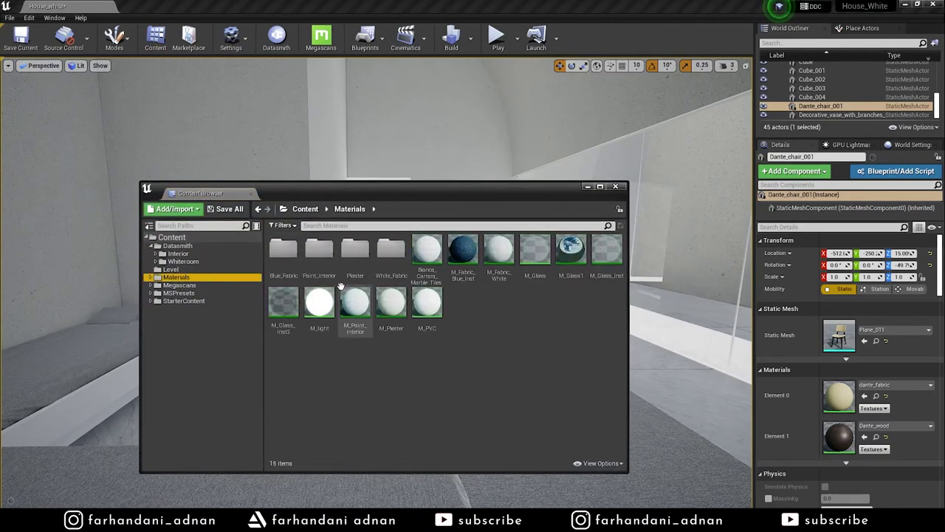
double_click(465, 253)
double_click(474, 367)
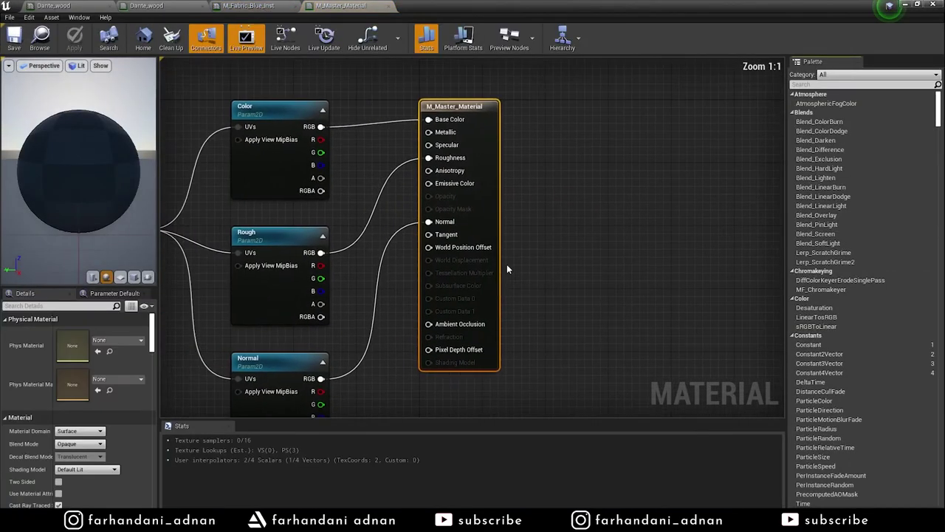
Step: Nudge M_Master_Material's Tiling node left, then hide the editor and content browser
scroll(306, 278, down, 3)
scroll(220, 279, up, 3)
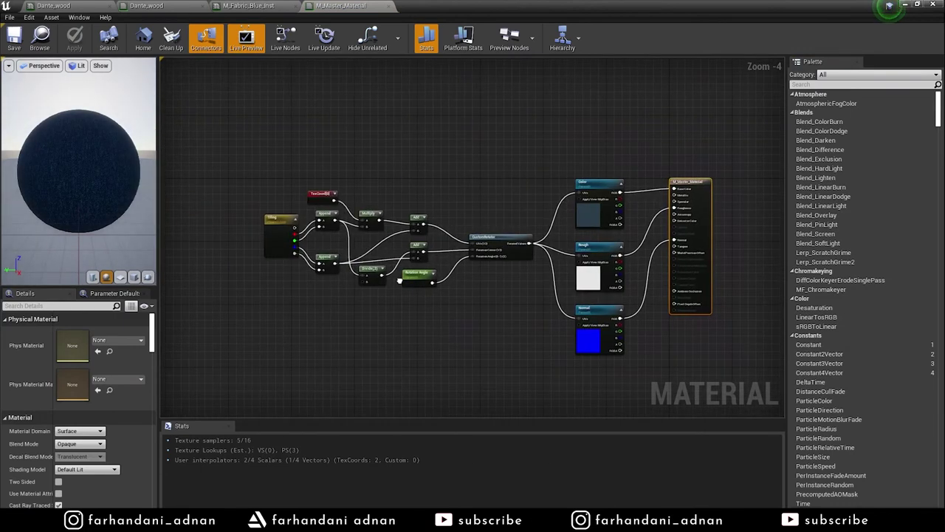
click(275, 261)
drag(275, 261, 268, 261)
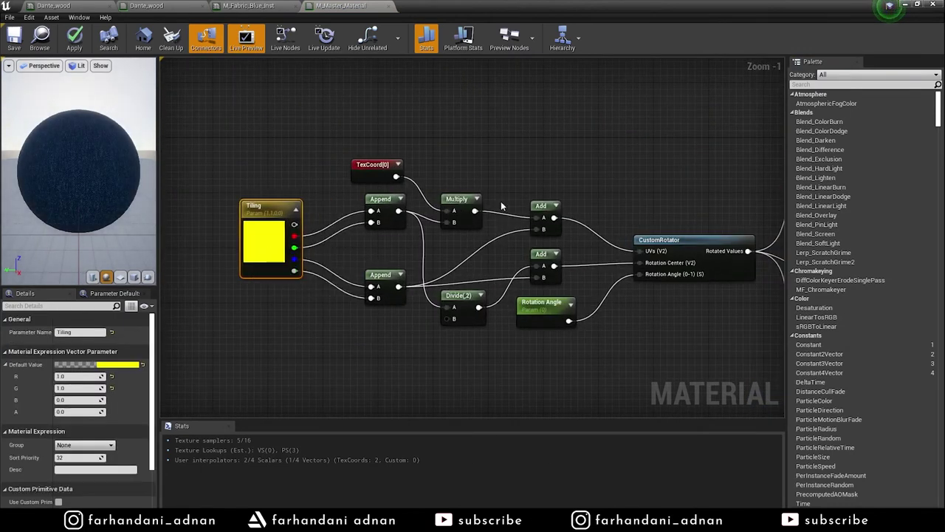
click(905, 6)
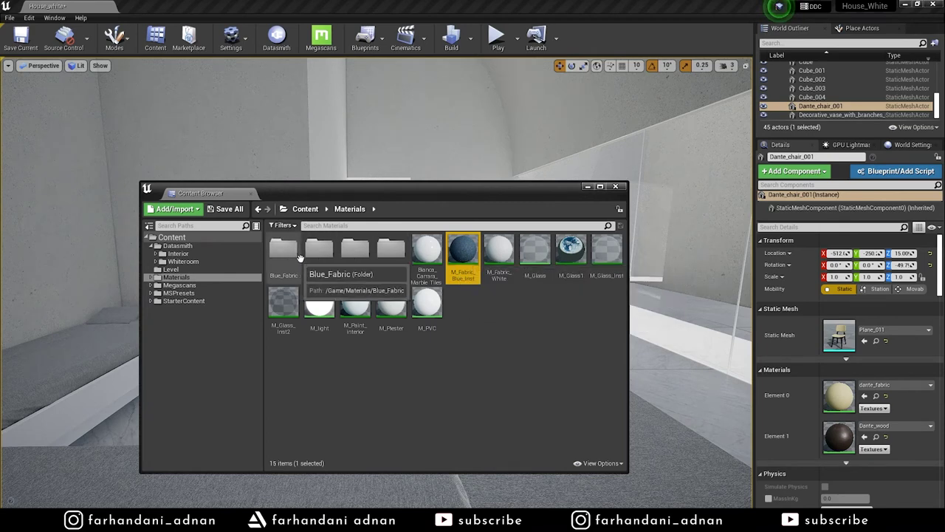
click(588, 188)
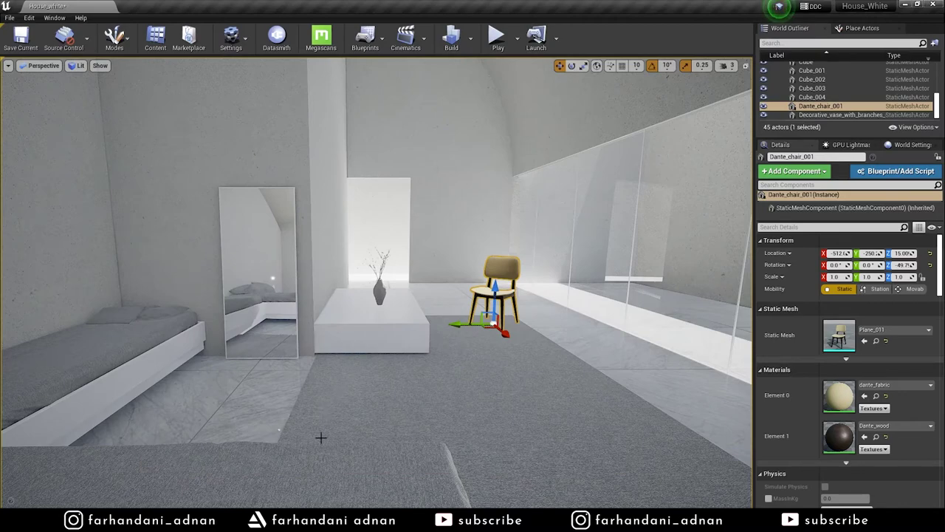
Step: Select M_Master_Material's nodes from Tiling to CustomRotator, then switch to the Dante_wood graph
mouse_move(307, 521)
click(399, 474)
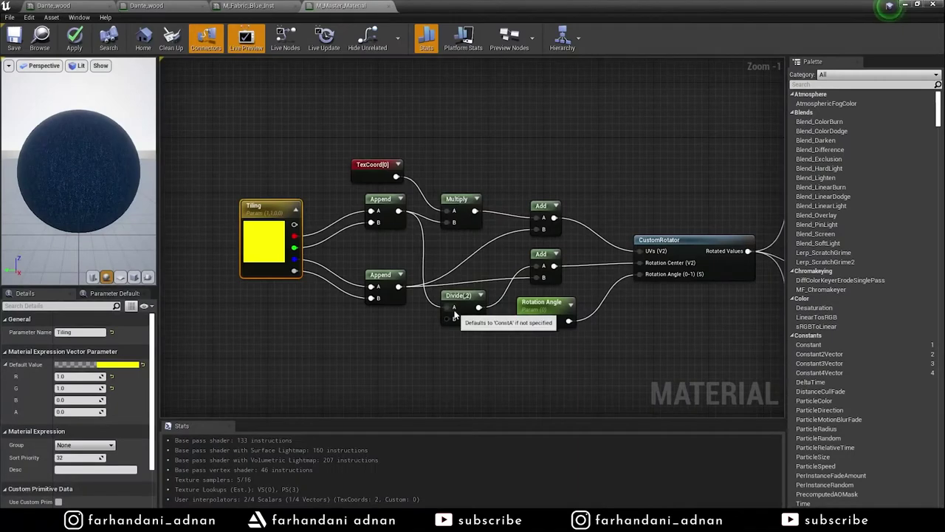
scroll(619, 295, down, 2)
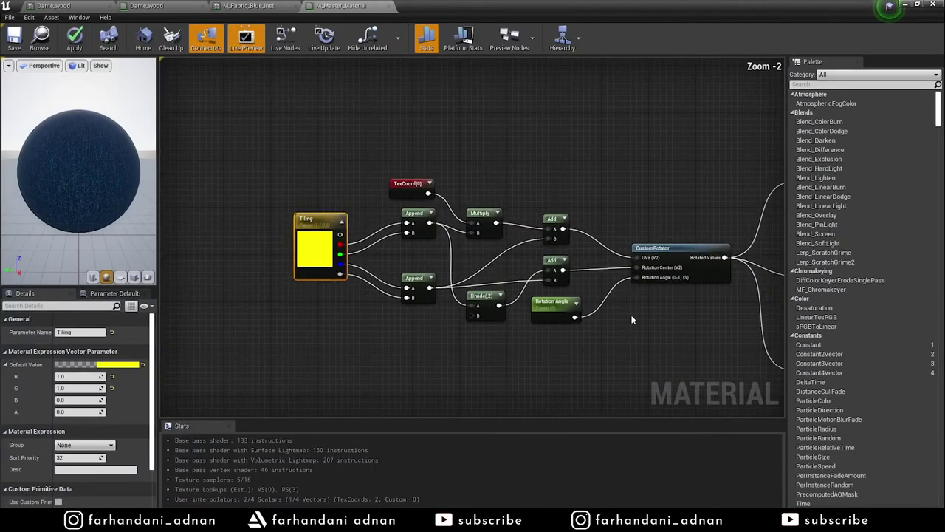
scroll(302, 178, up, 1)
drag(253, 146, 621, 319)
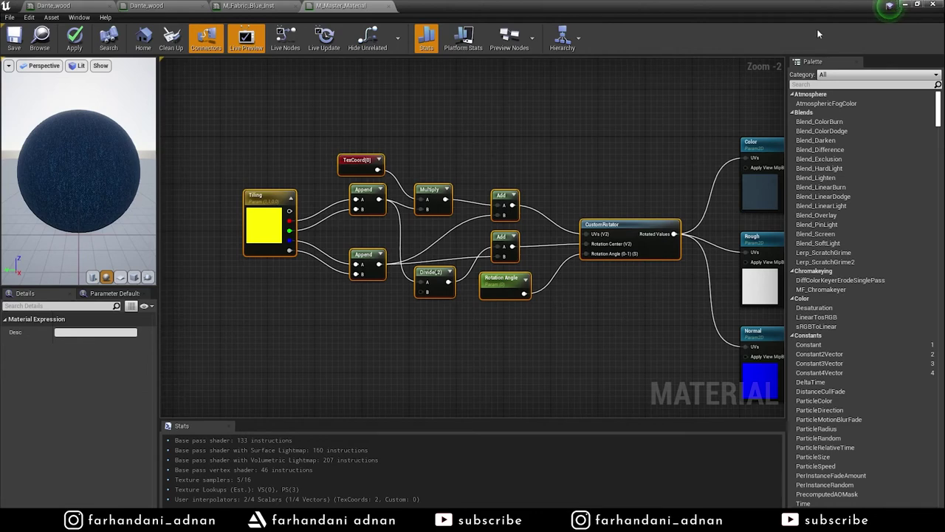
click(248, 5)
click(181, 6)
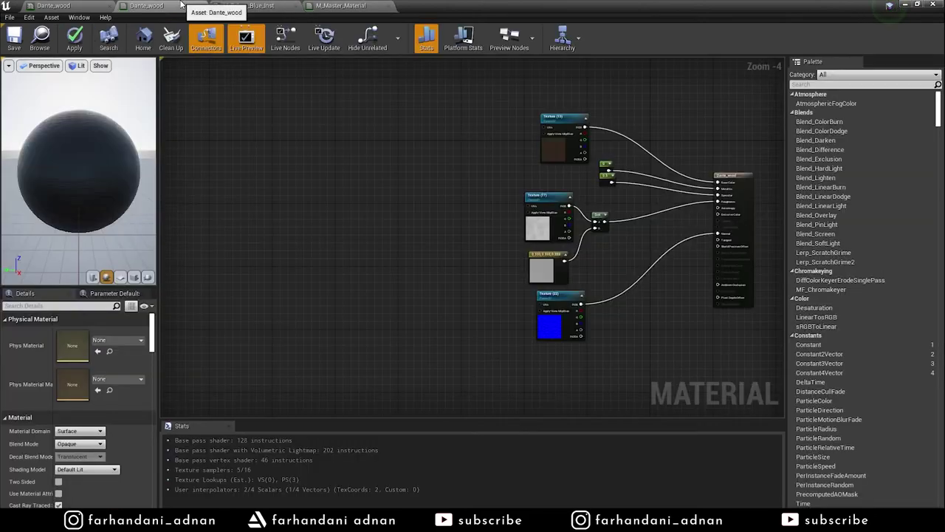
Step: Paste the Tiling/CustomRotator node group and wire its Rotated Values into Textures (13), (17) and (22)
key(ctrl+v)
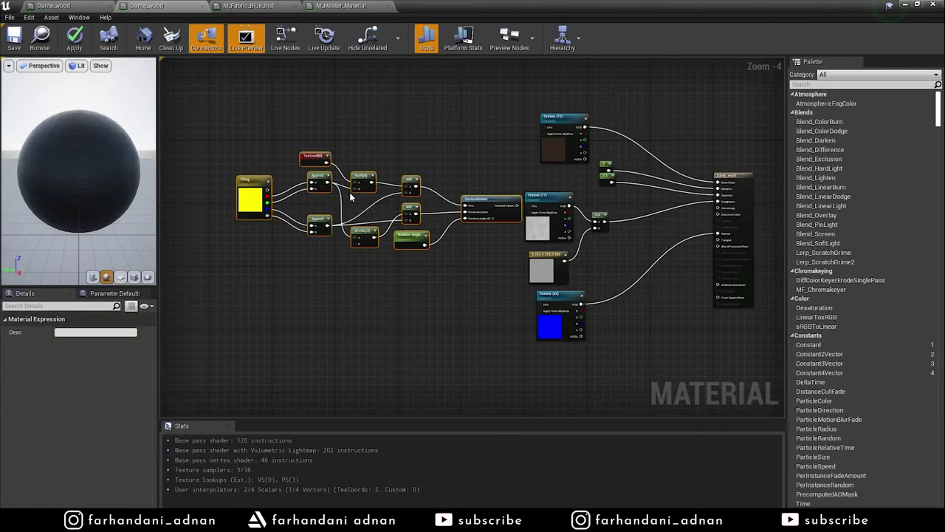
click(484, 193)
scroll(494, 185, up, 3)
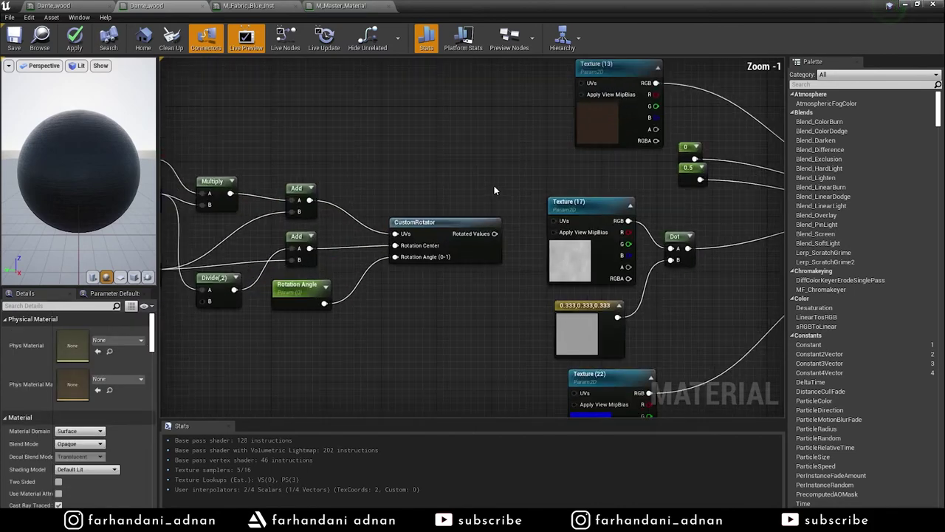
right_drag(522, 172, 425, 258)
drag(416, 318, 503, 168)
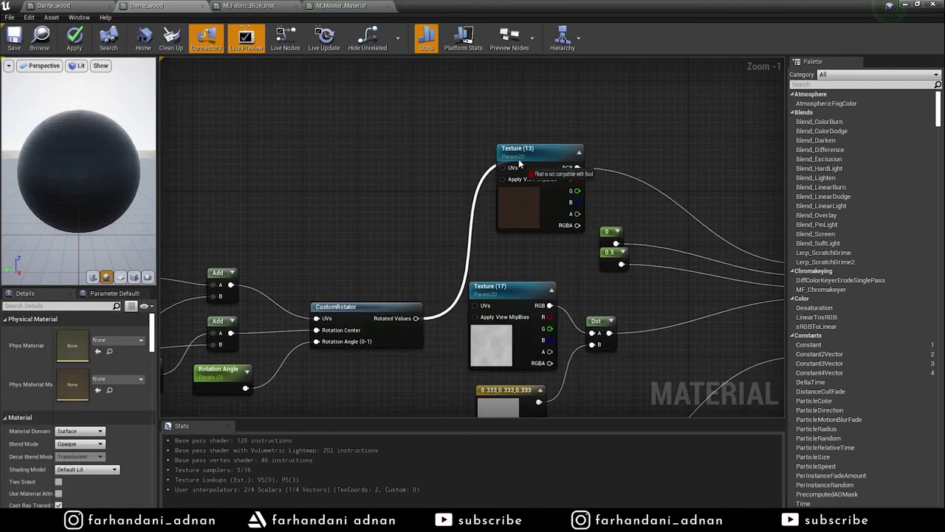
drag(416, 318, 476, 305)
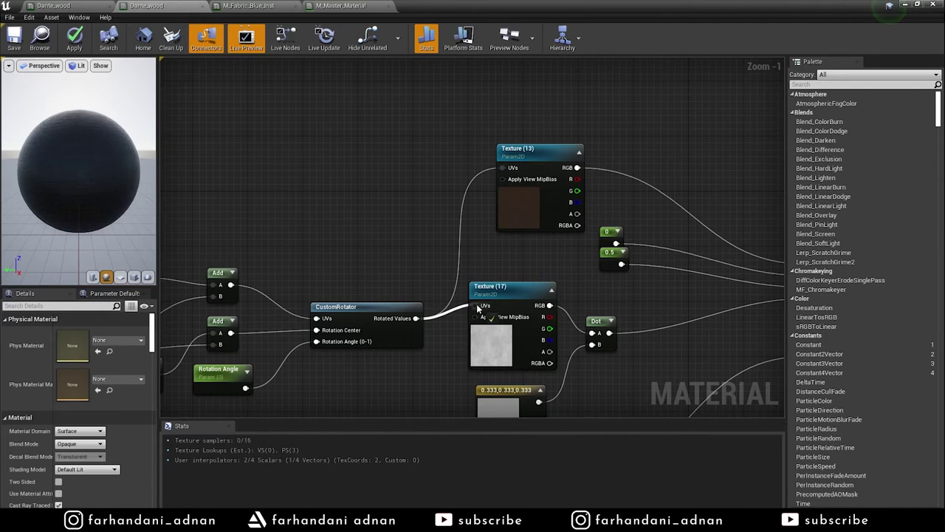
right_drag(421, 383, 480, 235)
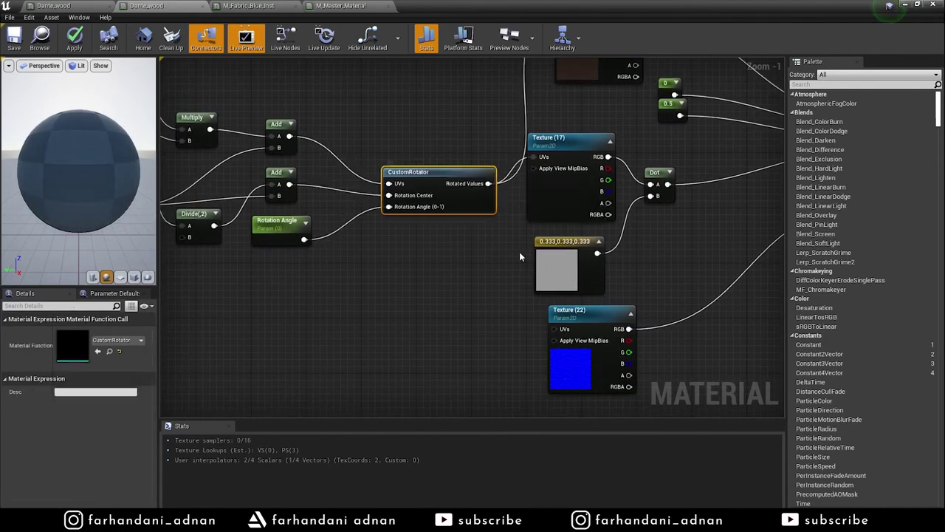
drag(424, 158, 403, 197)
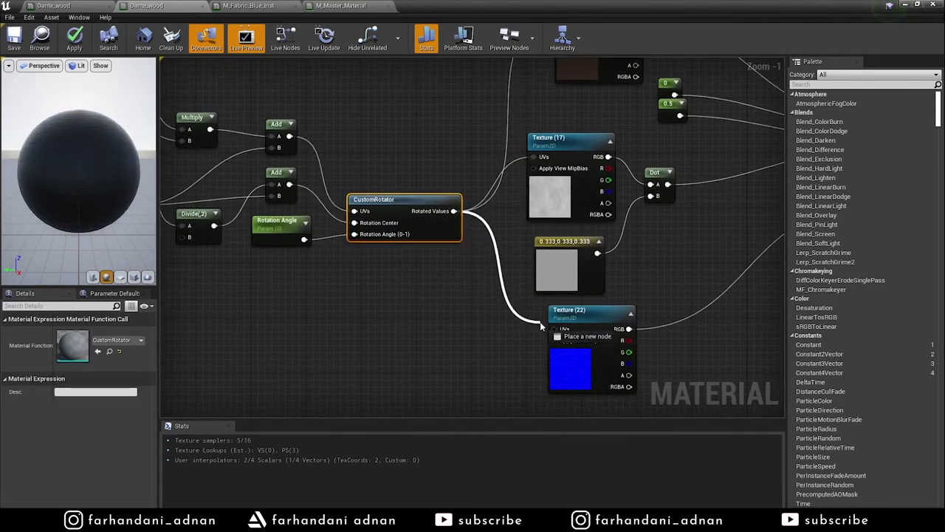
drag(473, 226, 554, 329)
Step: Apply and save the Dante_wood material
scroll(463, 328, up, 1)
scroll(455, 323, down, 7)
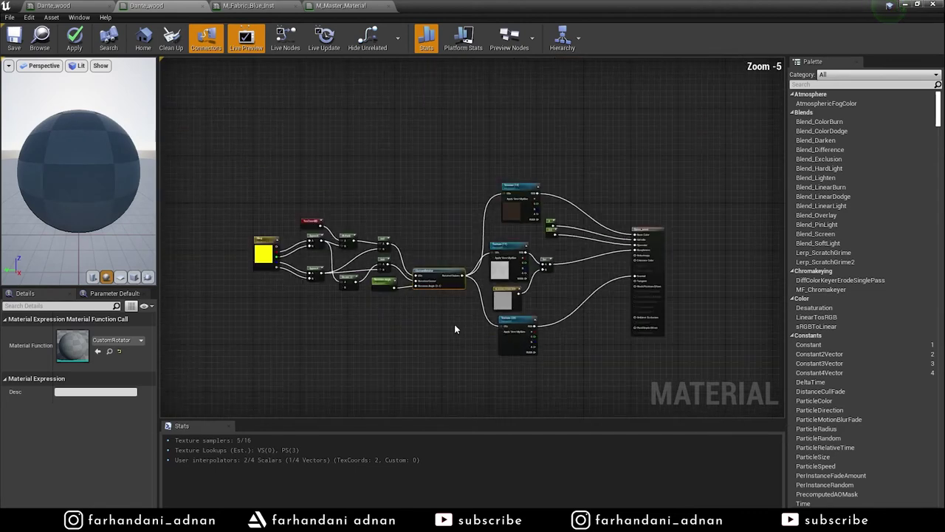
scroll(424, 338, up, 3)
scroll(424, 337, up, 1)
click(73, 36)
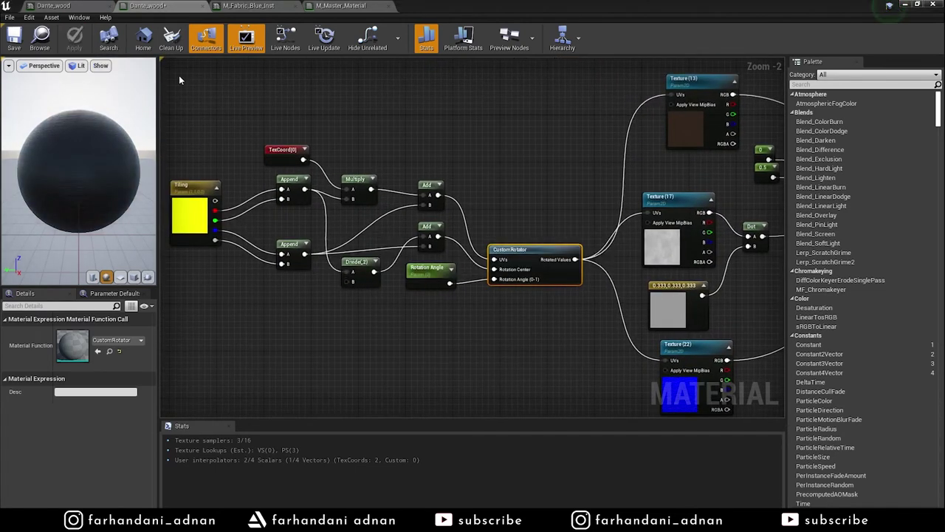
click(14, 37)
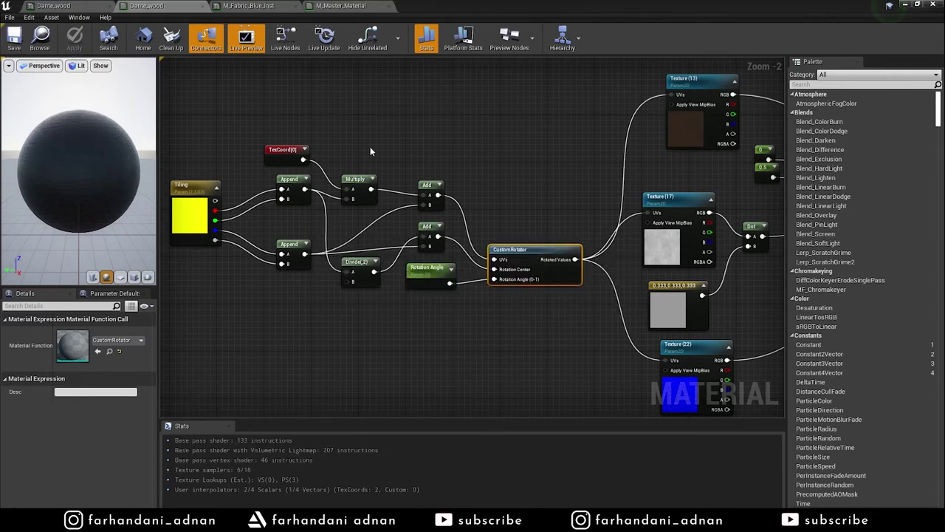
Step: Tidy the graph by placing the Rotation Angle parameter below the CustomRotator node
right_drag(442, 266, 472, 240)
drag(471, 240, 453, 294)
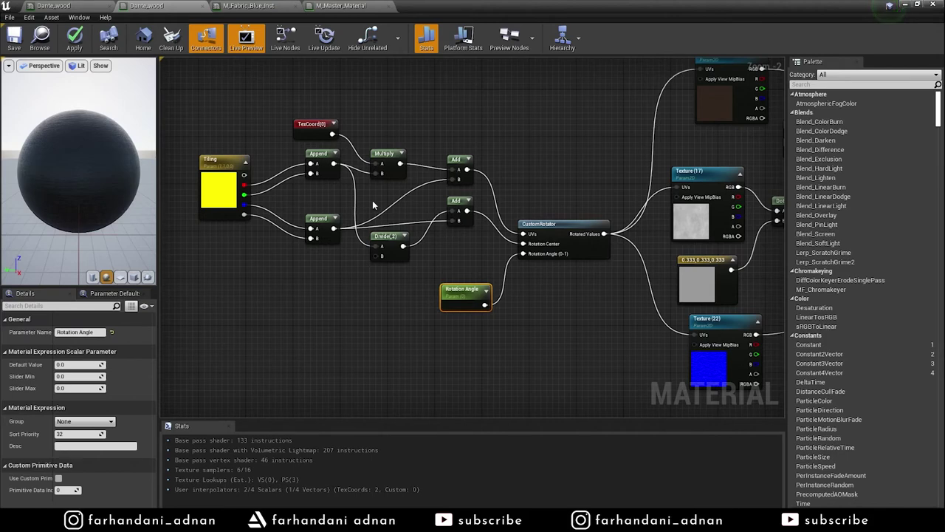
right_drag(372, 200, 454, 240)
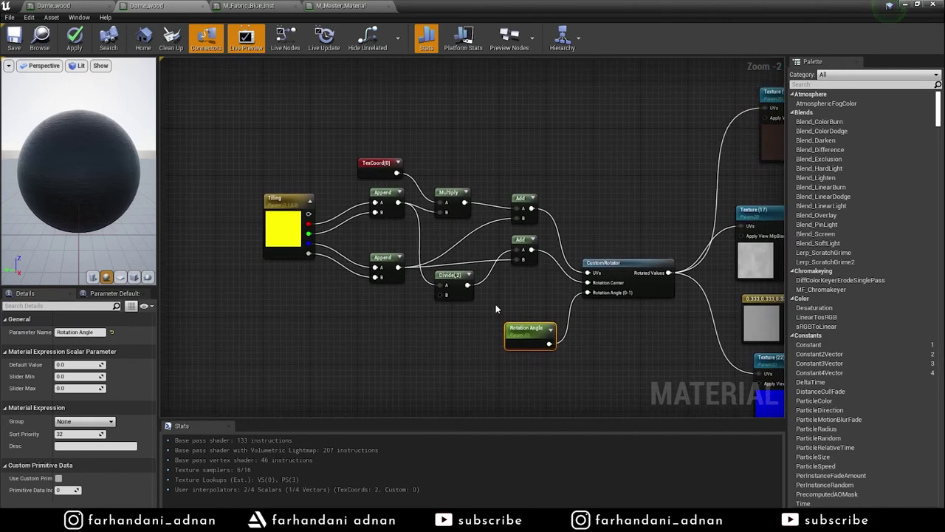
right_drag(590, 344, 541, 336)
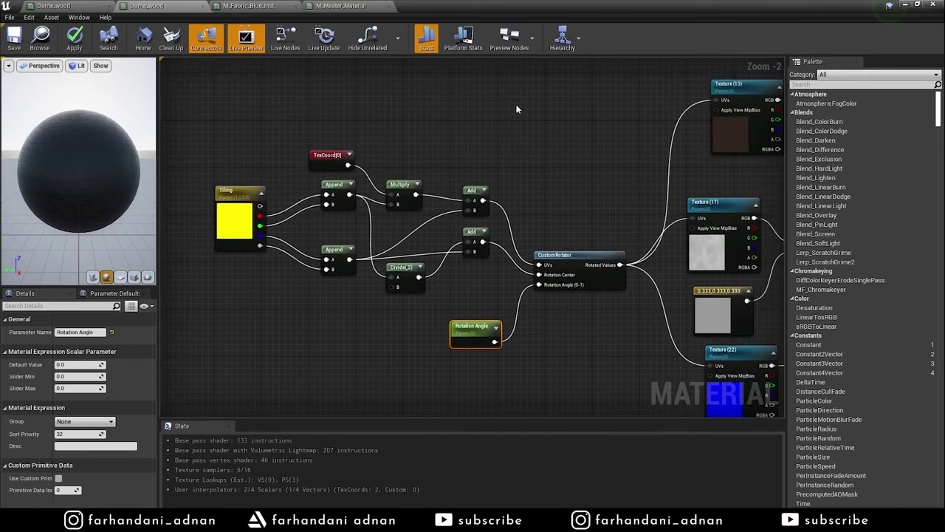
Step: Close M_Master_Material without saving its changes, and close M_Fabric_Blue_Inst
click(394, 9)
click(388, 6)
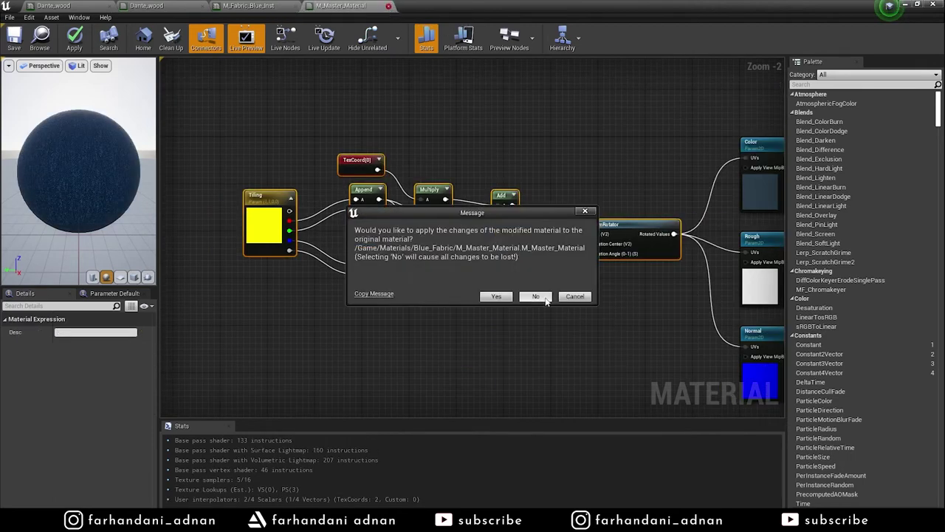
click(537, 296)
click(296, 6)
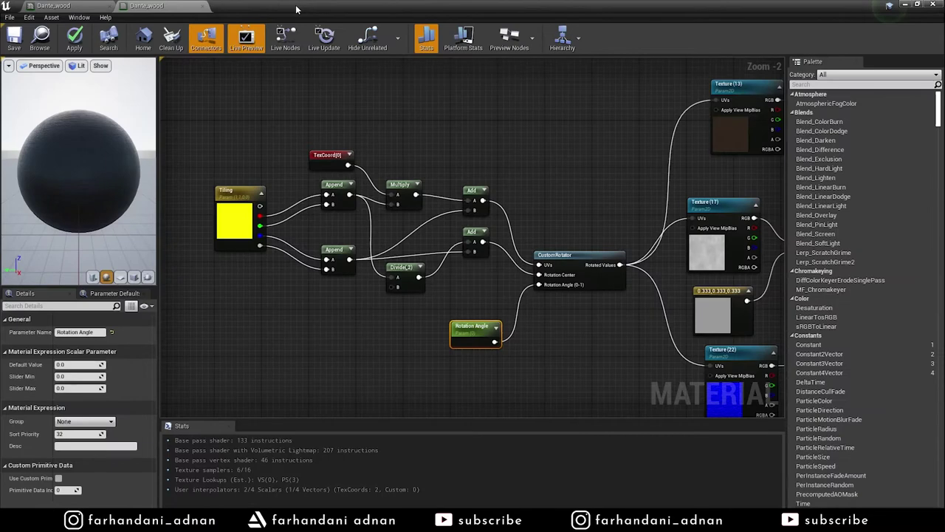
Step: Apply the Dante_wood changes and close its graph tab
click(74, 37)
click(207, 6)
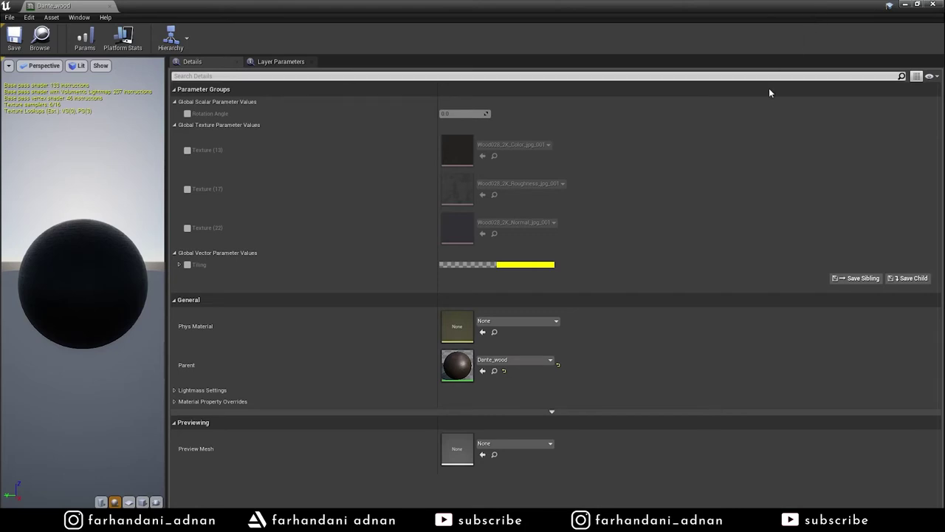
click(181, 125)
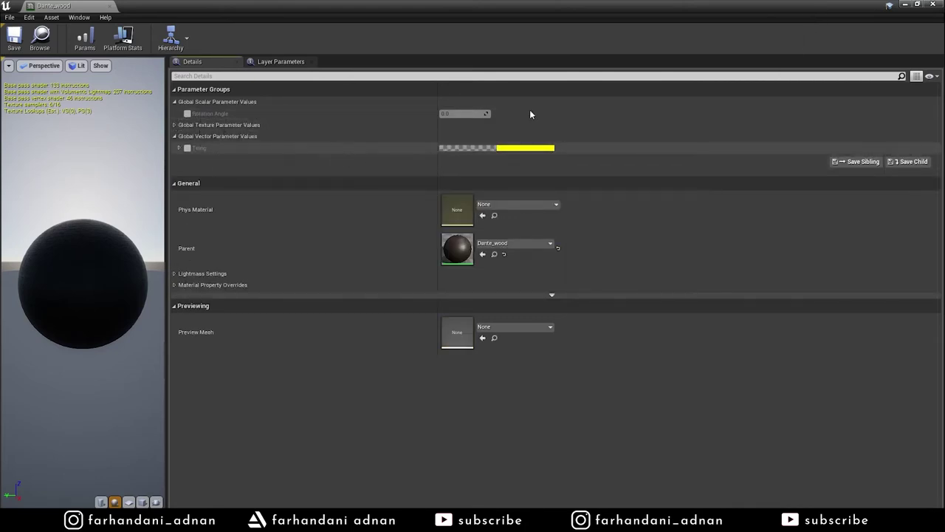
Step: Frame the chair in the level and open its Element 1 Dante_wood material instance
click(905, 5)
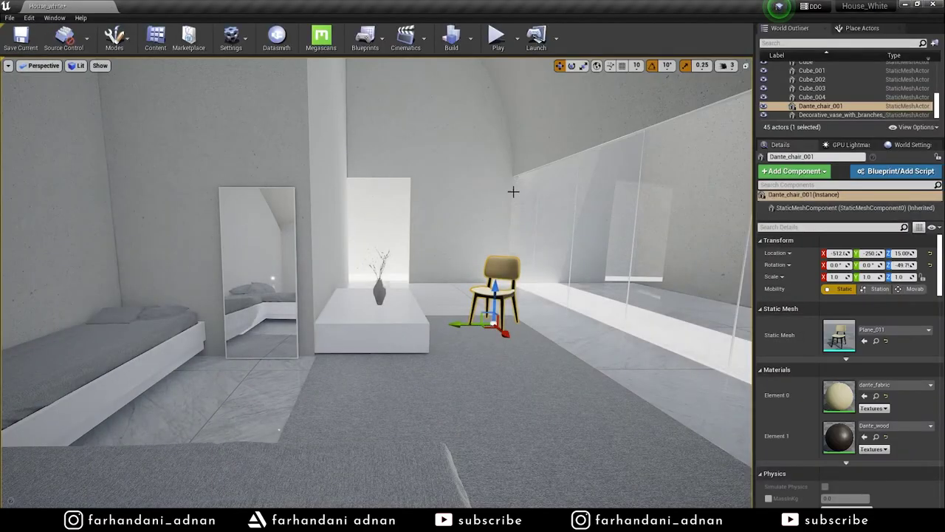
drag(513, 190, 510, 140)
key(f)
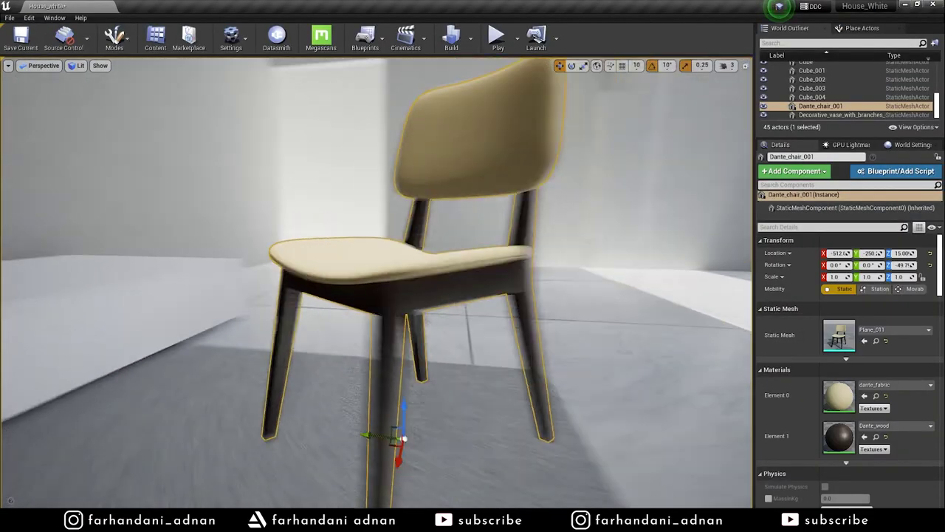
alt+drag(567, 283, 567, 284)
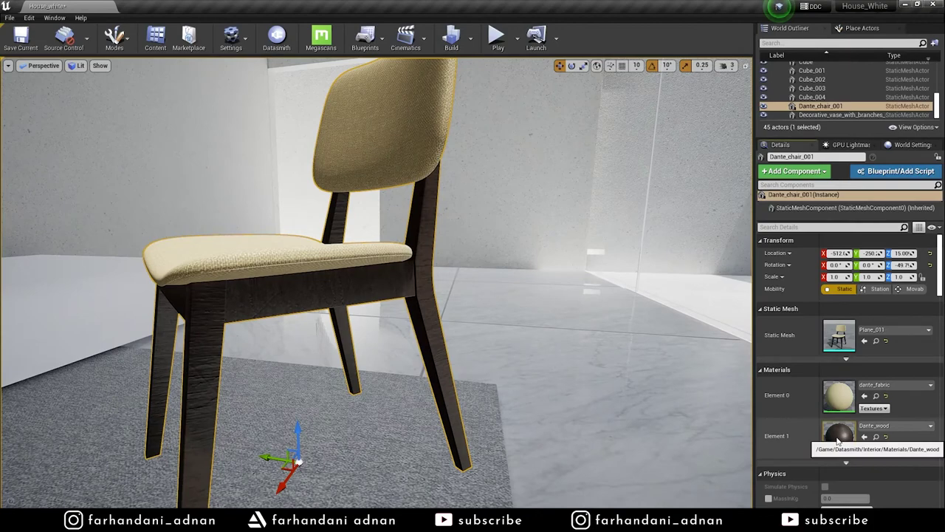
double_click(838, 437)
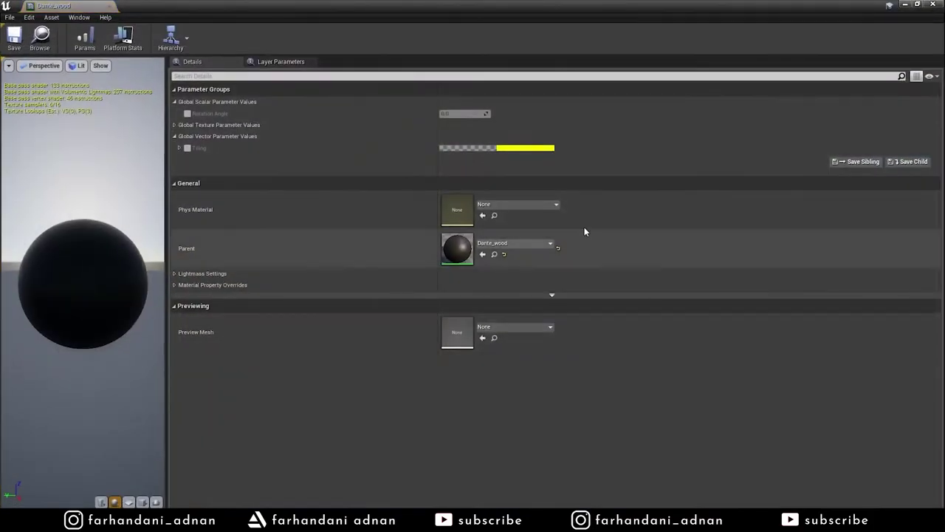
Step: Enable the Tiling override, set R and G to 2.0, and save the instance
click(180, 148)
click(463, 159)
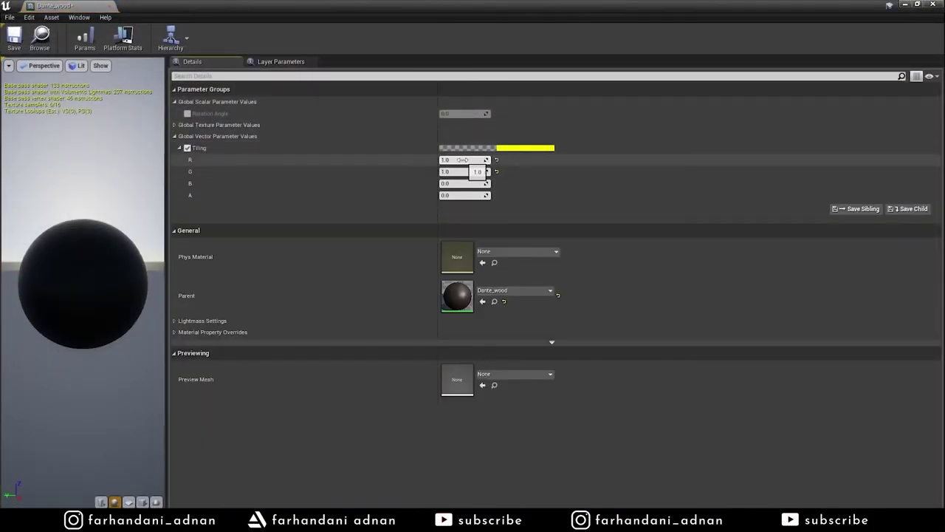
text(2)
click(466, 171)
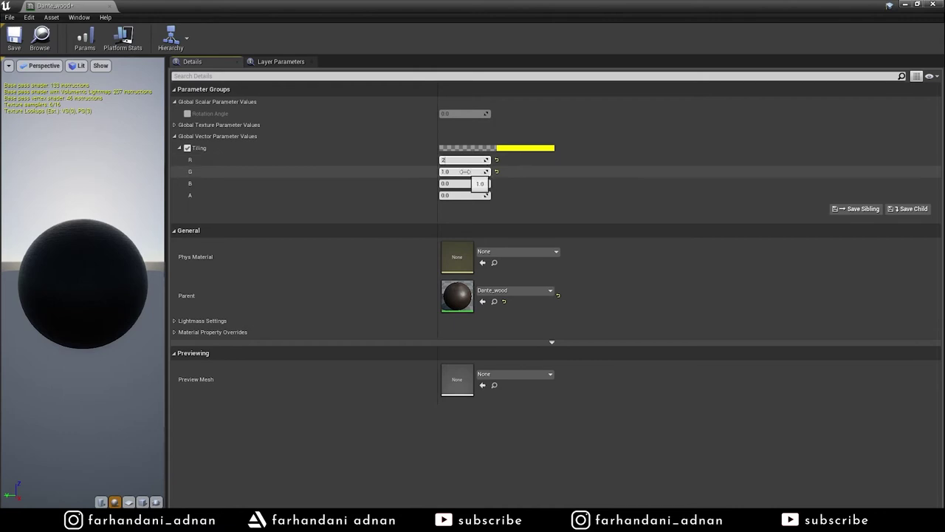
click(14, 37)
Step: Float the instance editor beside the chair and override Rotation Angle to 0.24
click(921, 4)
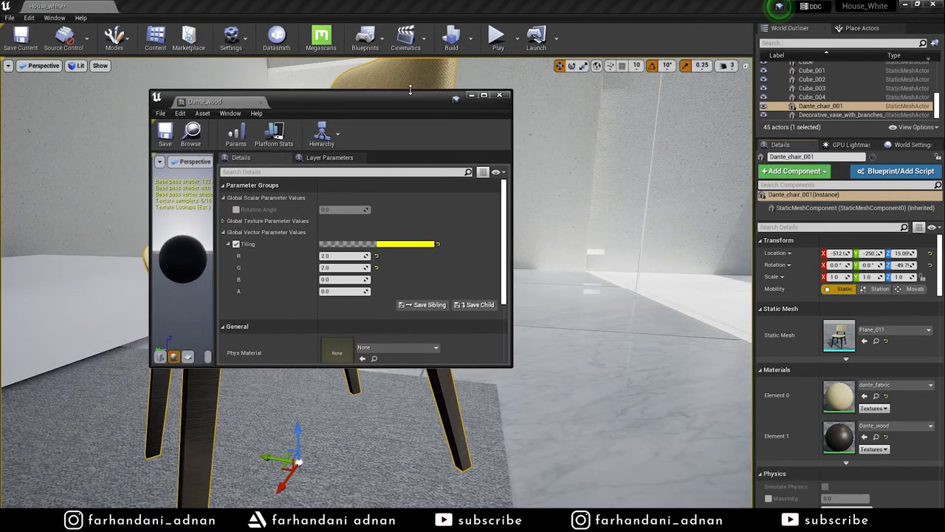
drag(333, 107, 687, 158)
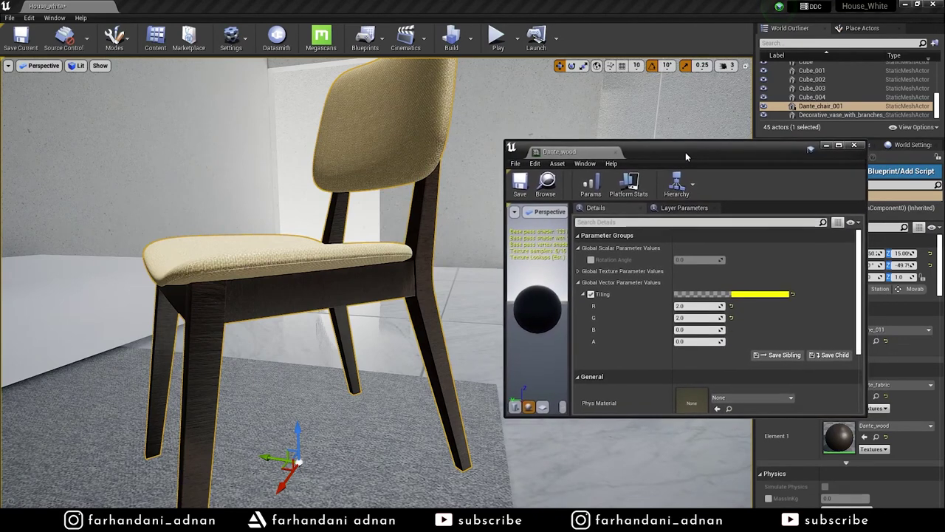
click(589, 261)
click(698, 261)
text(24)
key(Return)
Step: Raise Tiling R and G to 2.5 and save the level
mouse_move(425, 289)
right_down()
mouse_move(414, 295)
mouse_move(391, 283)
right_up()
click(684, 307)
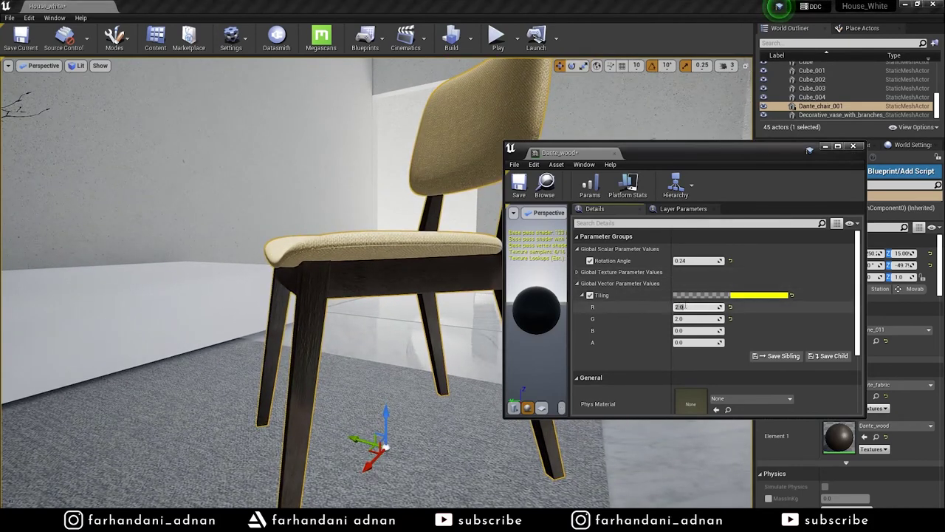
text(2.5)
click(694, 319)
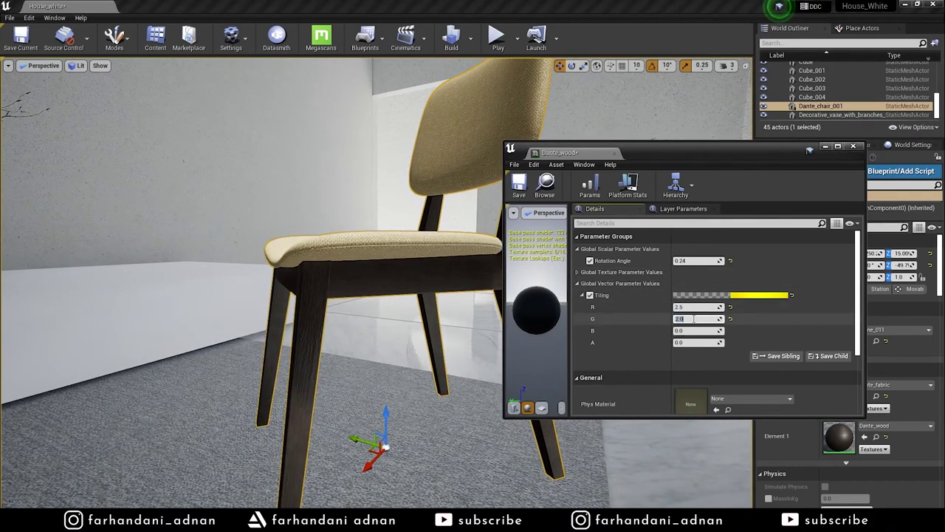
text(2.5)
key(Return)
click(21, 37)
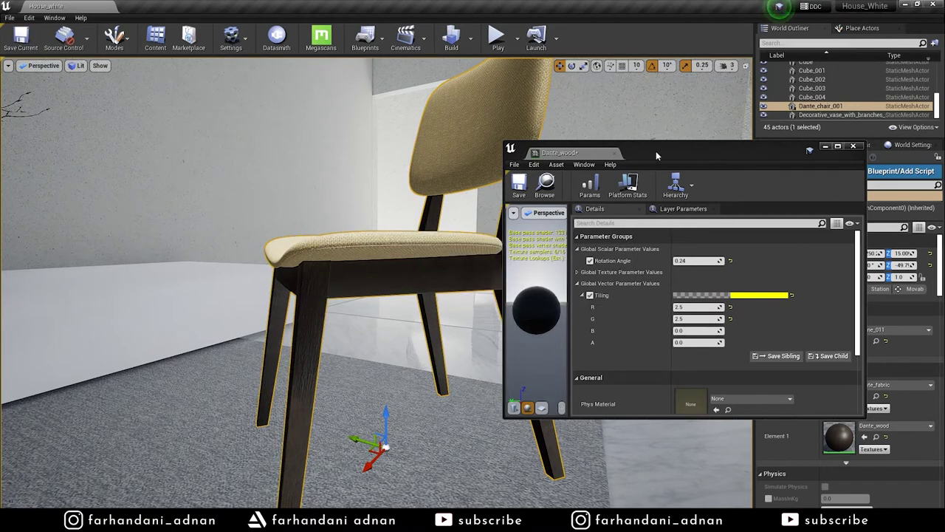
drag(647, 157, 620, 183)
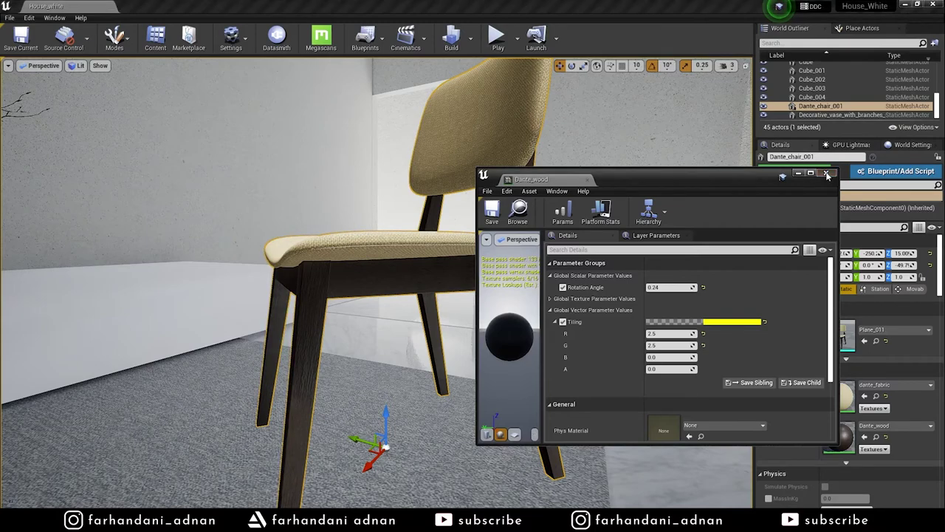
Step: Close the Dante_wood instance editor and open the chair seat's fabric material from Details
click(827, 174)
scroll(479, 150, up, 6)
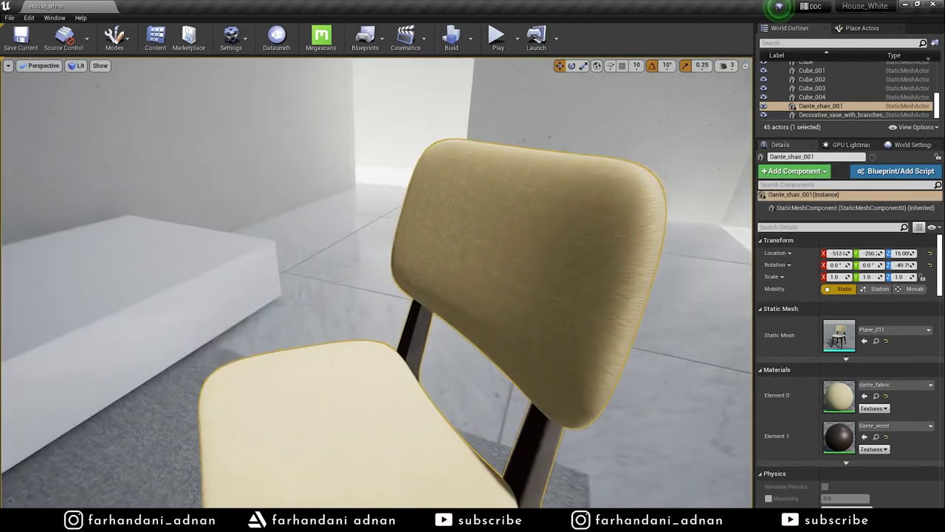
scroll(478, 150, down, 5)
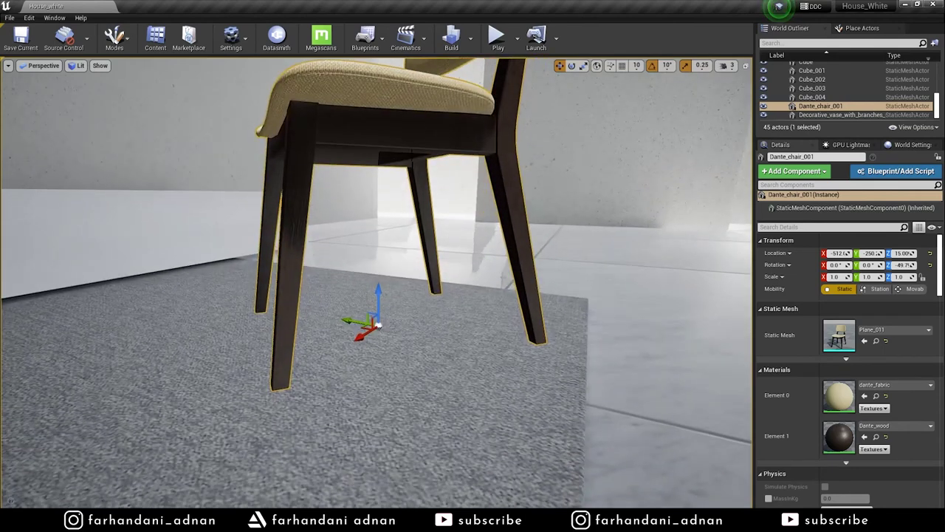
scroll(478, 150, down, 2)
scroll(478, 150, up, 2)
scroll(478, 150, up, 2)
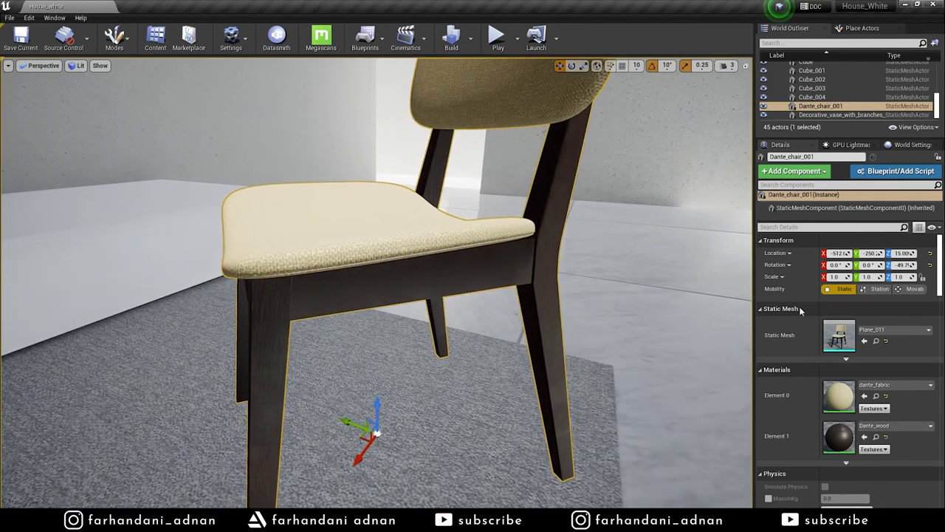
double_click(840, 402)
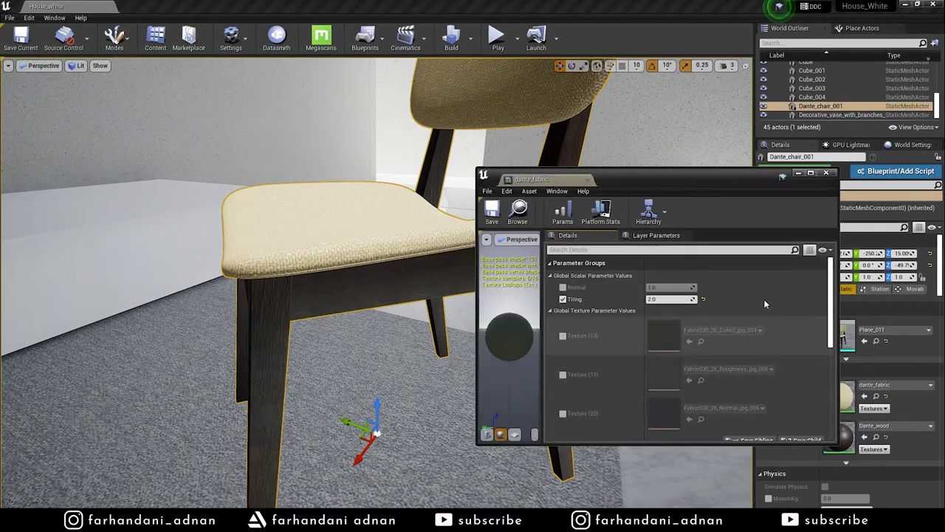
Step: Open the parent dante_fabric graph and locate its Fabric030 colour texture in the Content Browser
scroll(709, 320, down, 3)
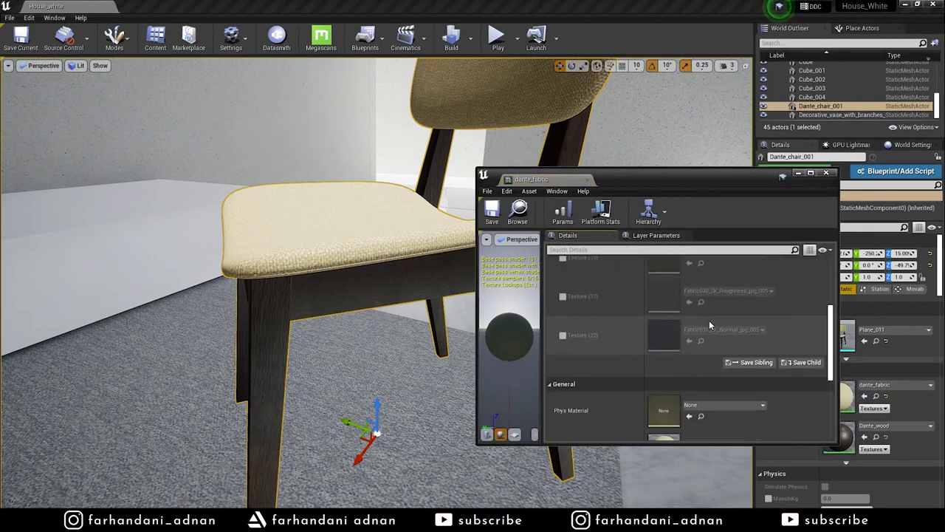
scroll(709, 321, down, 3)
scroll(709, 323, up, 3)
scroll(709, 322, up, 3)
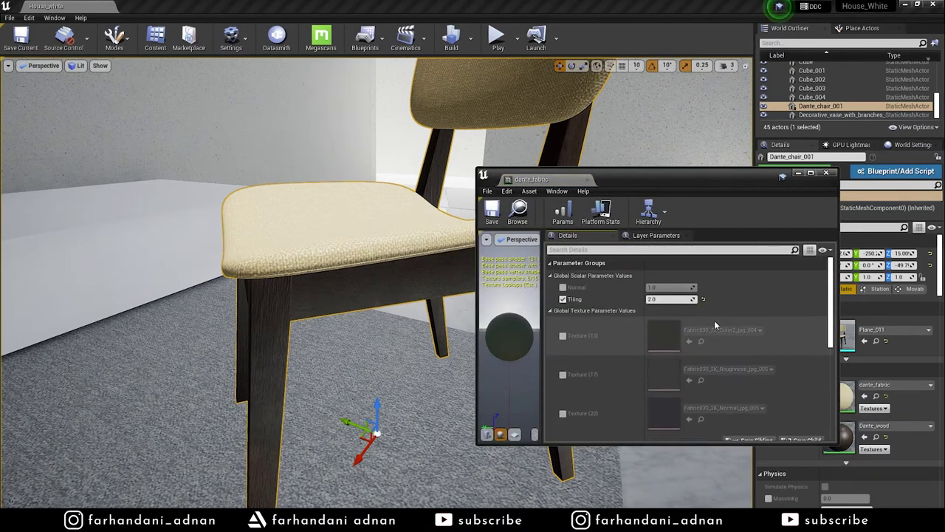
scroll(710, 323, down, 1)
scroll(752, 327, down, 3)
scroll(754, 325, down, 2)
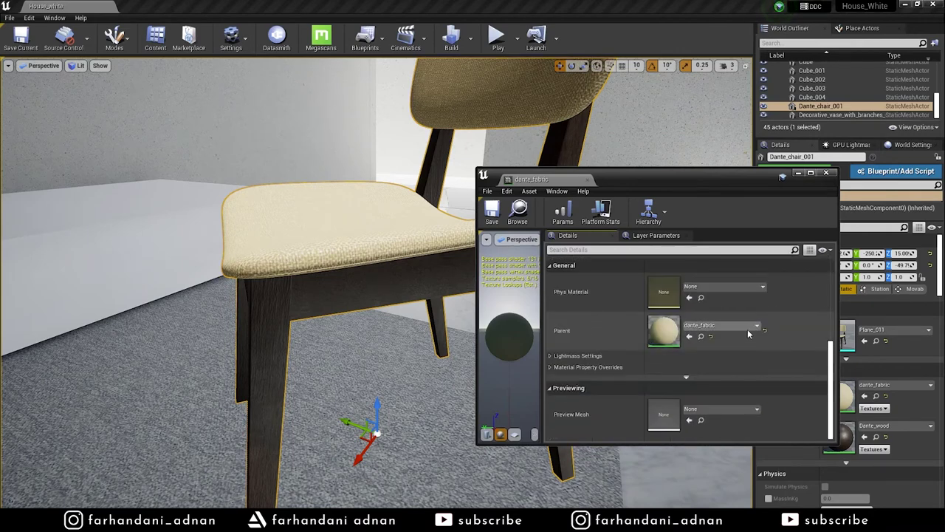
double_click(661, 338)
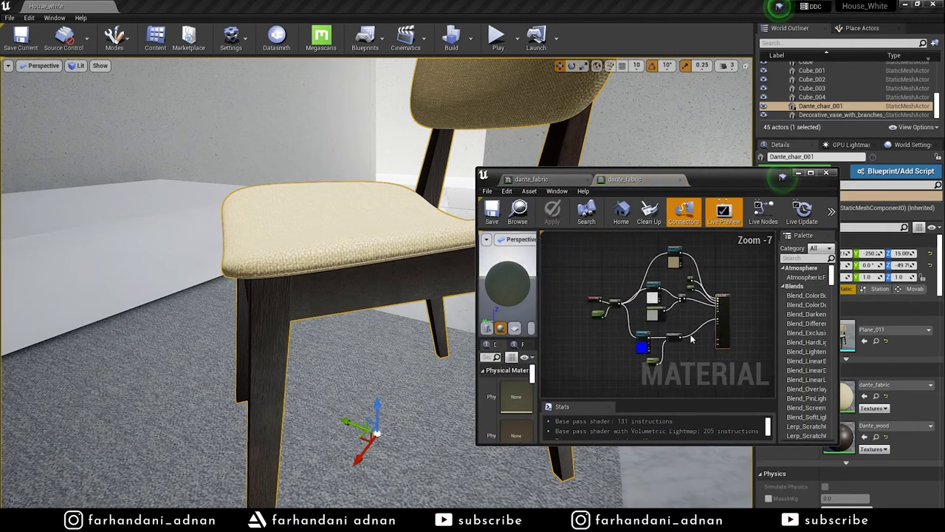
scroll(694, 258, up, 1)
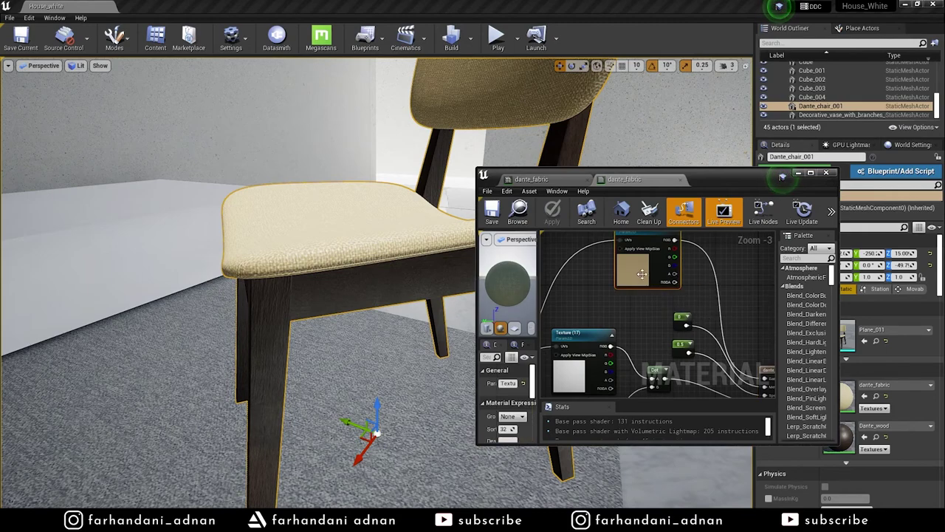
double_click(636, 273)
mouse_move(462, 253)
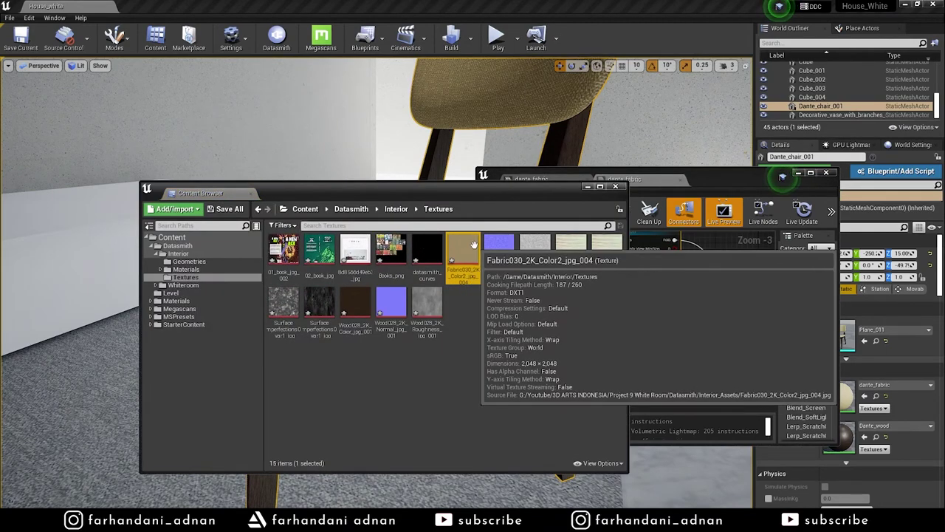
Step: Save all assets, then give Fabric030_2K_Color2 saturation 0.0 and brightness 2.0 and save it
click(225, 209)
click(561, 350)
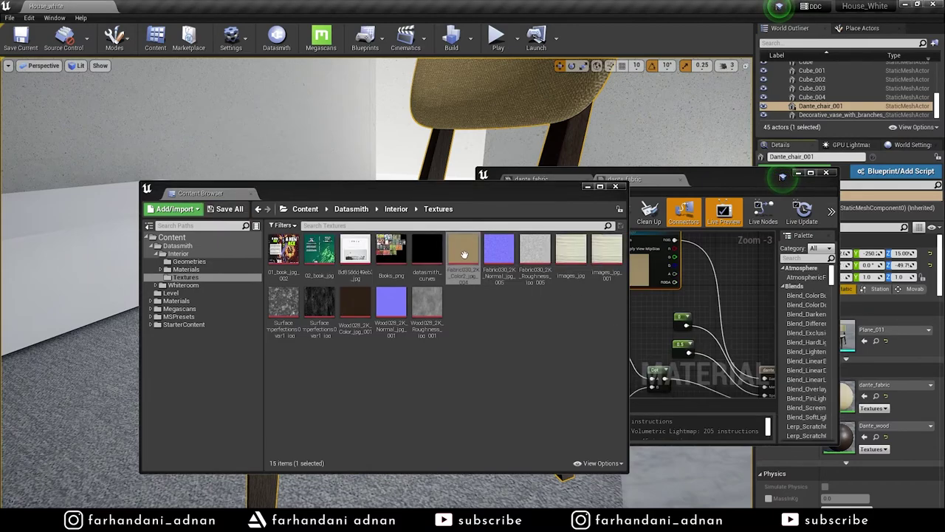
double_click(464, 253)
click(812, 174)
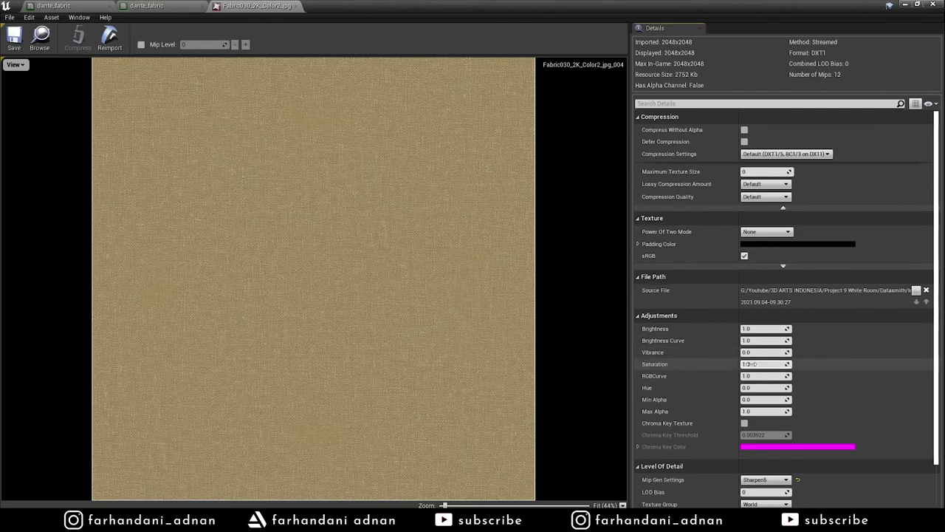
text(0)
key(Return)
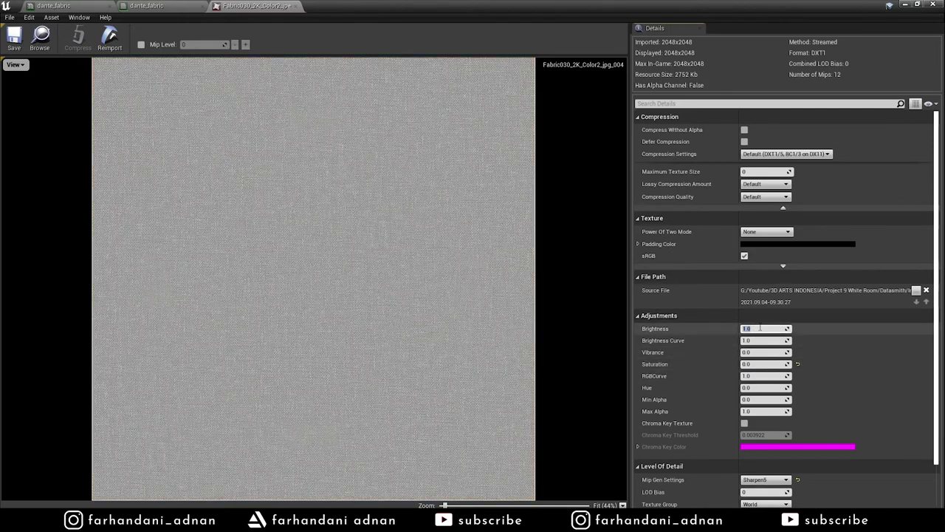
text(2)
key(Return)
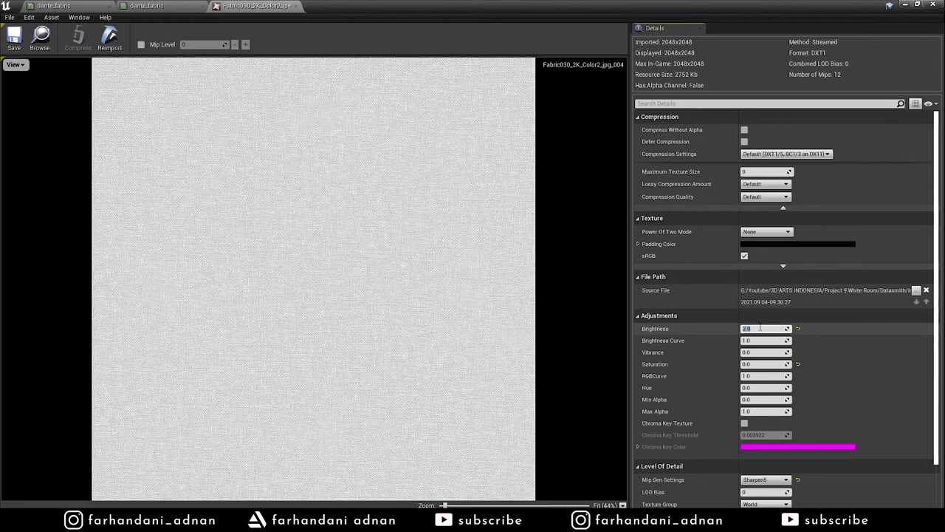
click(21, 37)
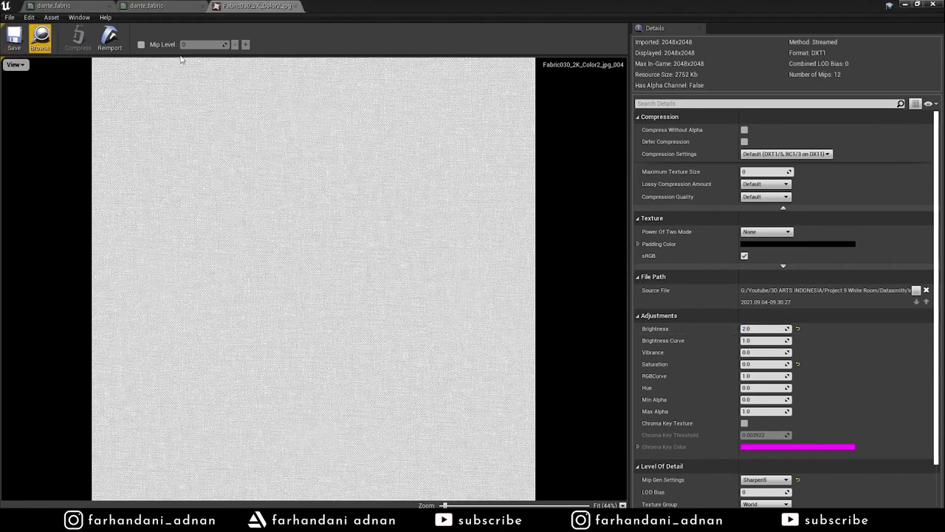
Step: Close the texture and material editors and the Content Browser, and refocus on the chair
click(299, 6)
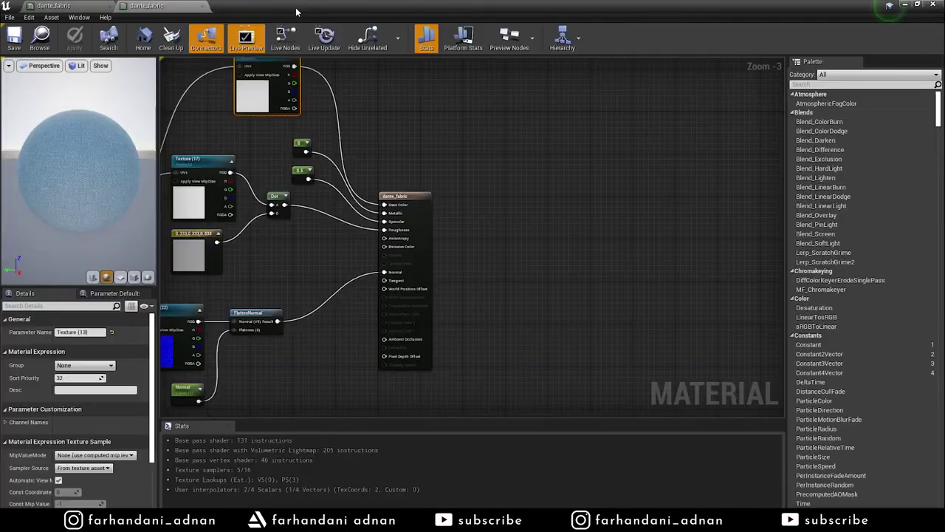
click(904, 5)
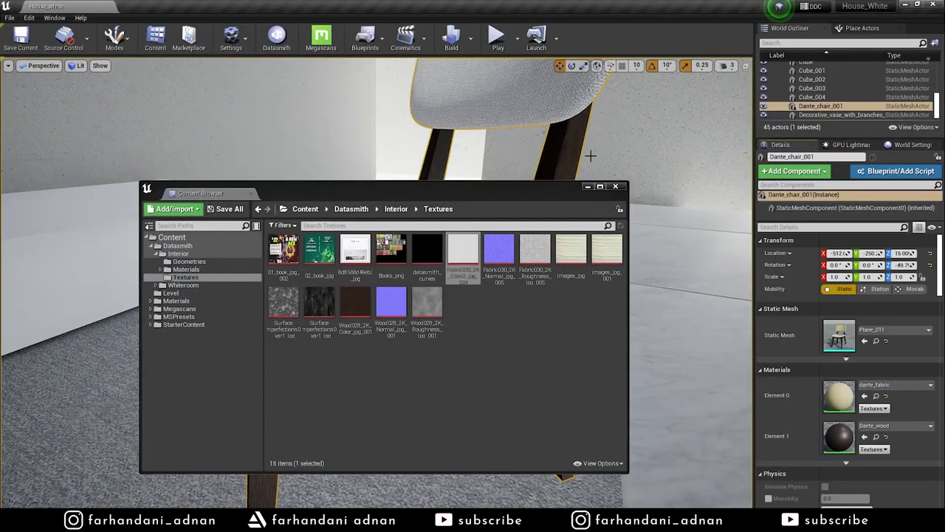
key(f)
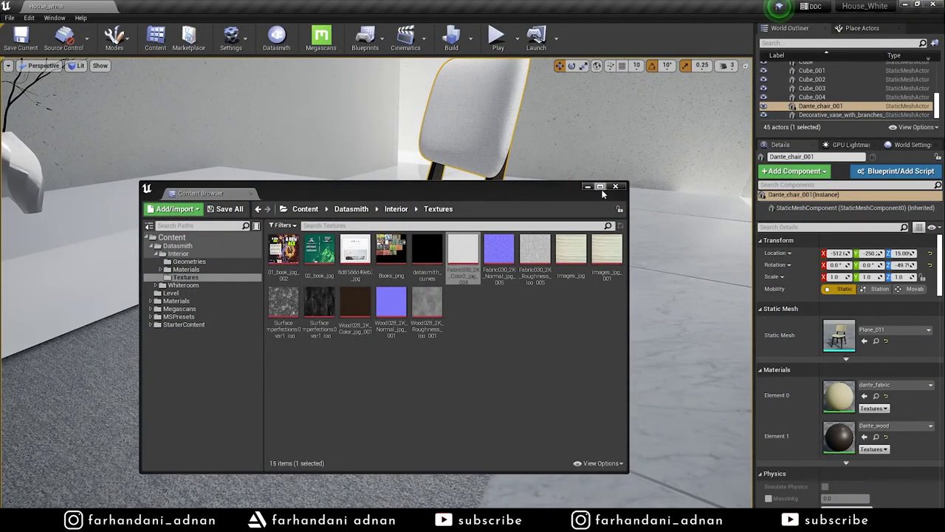
click(615, 186)
mouse_move(513, 171)
alt+mouse_down()
mouse_move(473, 221)
mouse_move(443, 237)
alt+mouse_up()
click(561, 244)
mouse_move(562, 244)
mouse_down()
mouse_move(561, 221)
mouse_move(509, 348)
mouse_move(510, 221)
mouse_move(561, 232)
mouse_up()
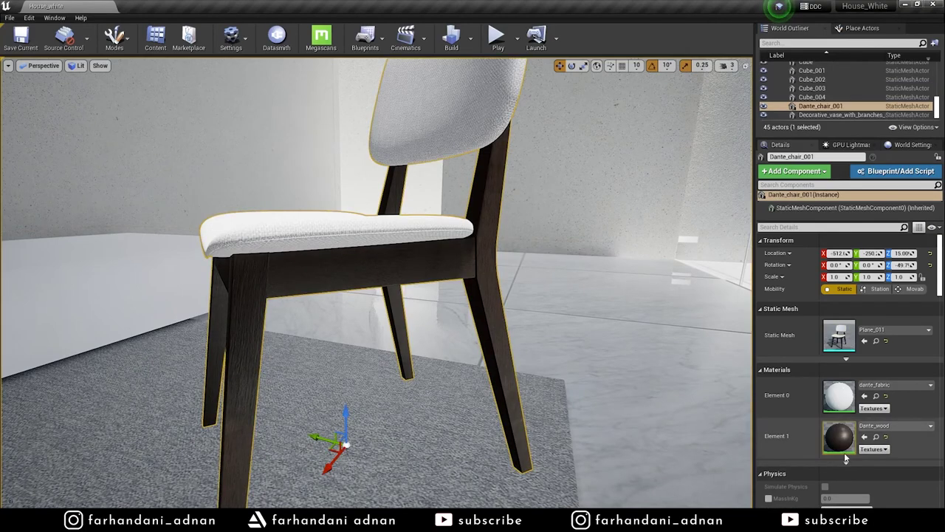
Step: Open Wood028_2K_Color through the Dante_wood instance and parent, and set its brightness to 3.0
double_click(840, 442)
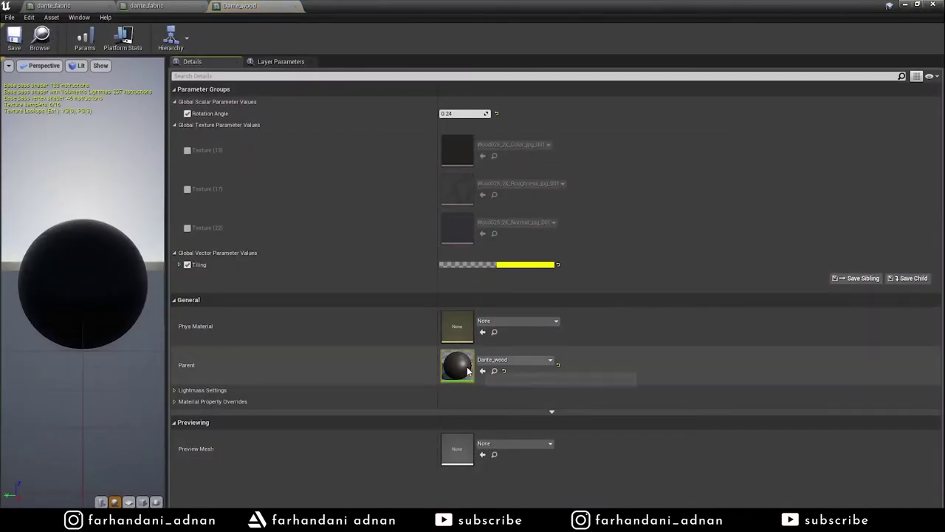
double_click(462, 365)
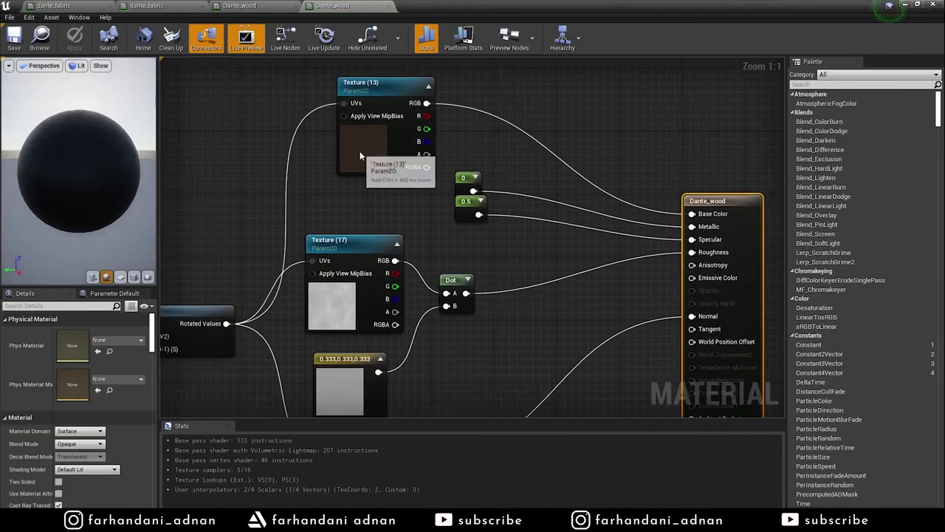
double_click(359, 151)
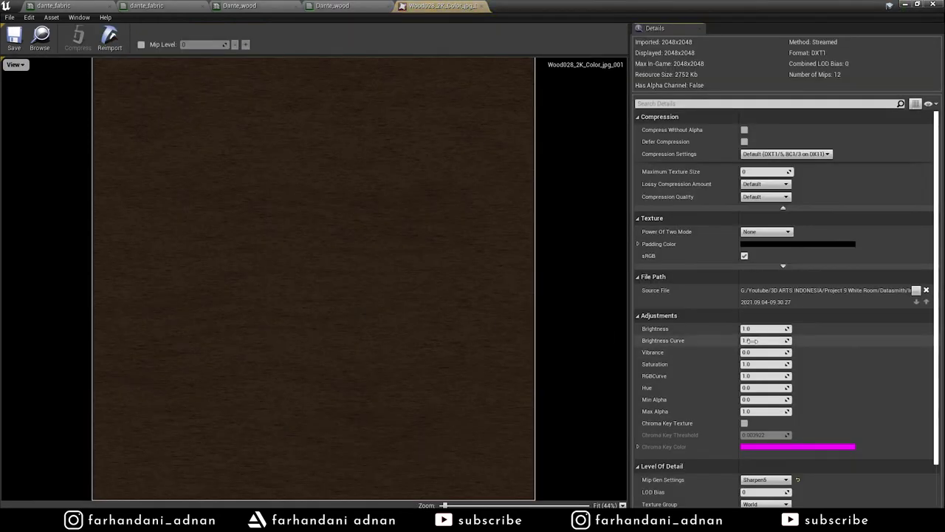
click(764, 329)
text(2)
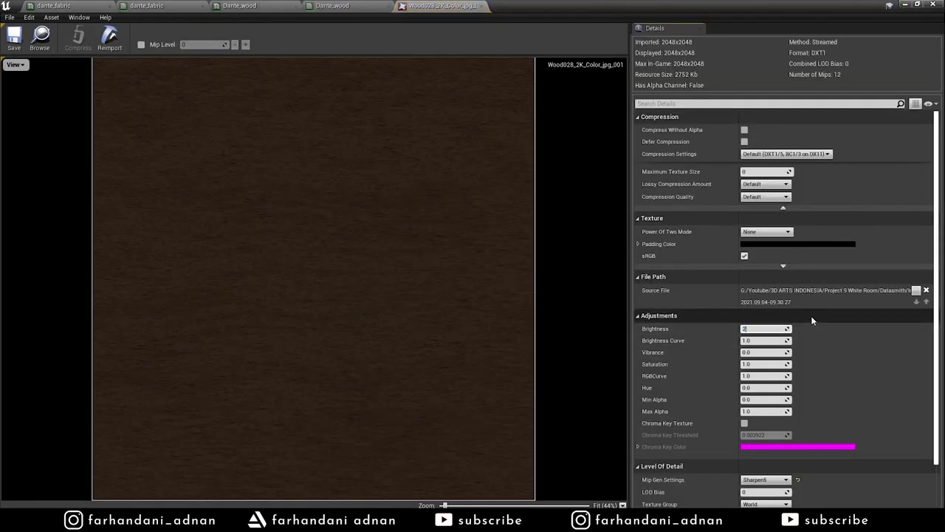
key(Return)
text(3)
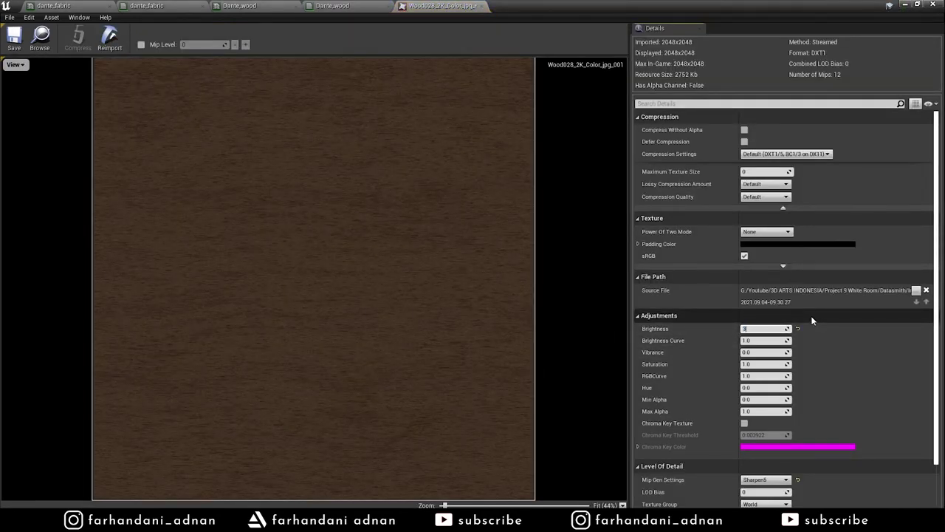
key(Return)
click(40, 39)
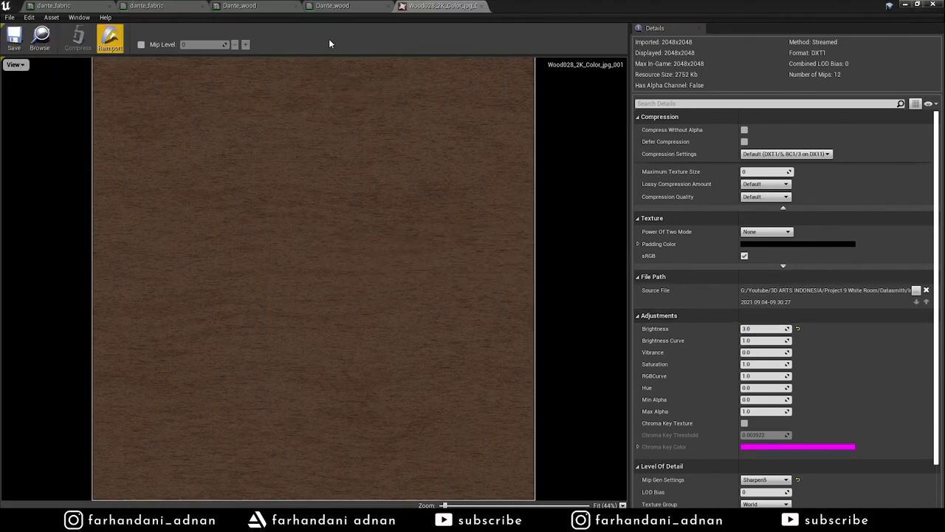
Step: Close the texture, material and instance editors and the content library, then view the whole chair
click(483, 6)
click(388, 6)
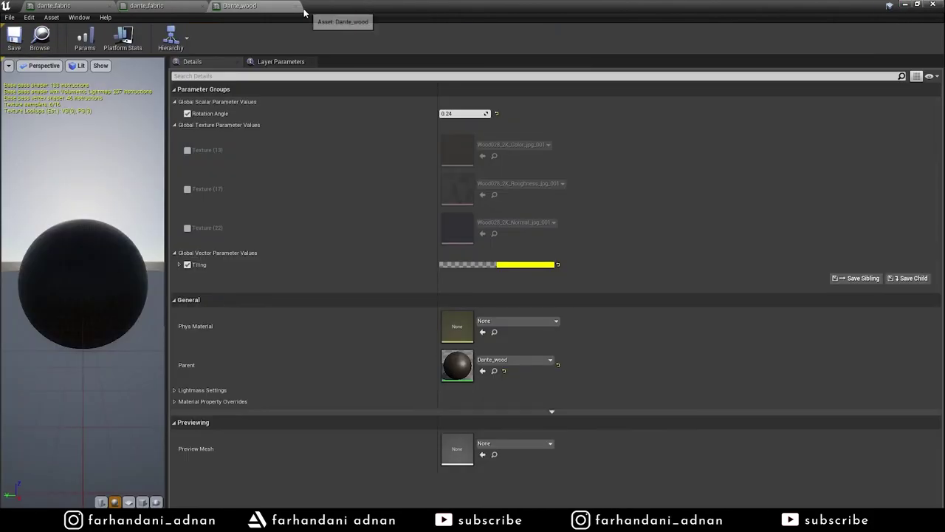
click(296, 6)
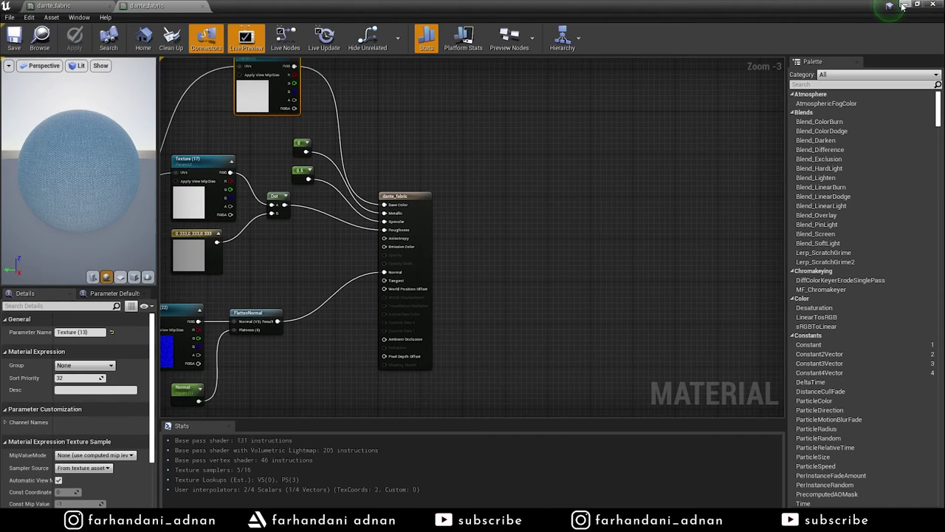
click(903, 5)
click(587, 186)
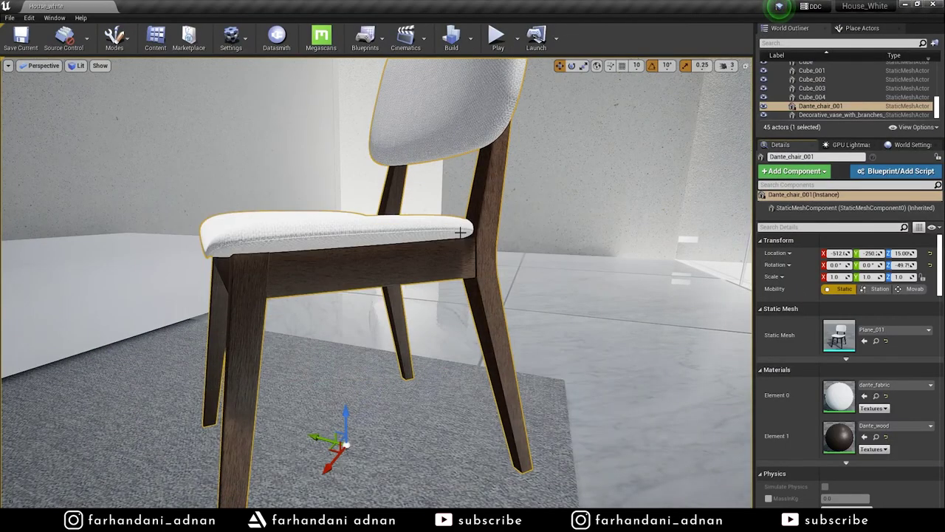
scroll(461, 232, down, 5)
scroll(566, 224, up, 5)
scroll(566, 224, up, 3)
scroll(566, 224, up, 2)
mouse_move(566, 223)
alt+mouse_down()
mouse_move(472, 236)
mouse_move(414, 184)
mouse_move(572, 223)
mouse_move(587, 217)
alt+mouse_up()
click(528, 218)
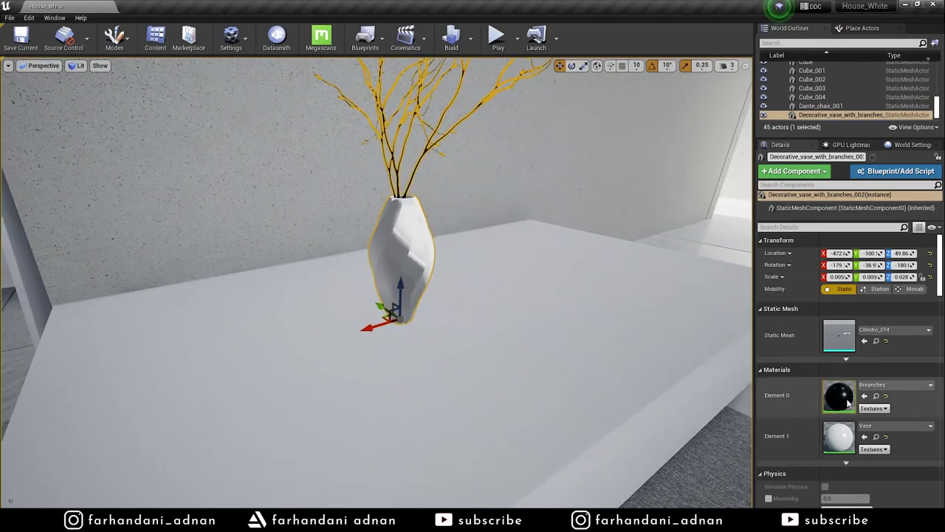
Step: Open the Breanches material and set its base colour to a slightly darker brown
double_click(847, 400)
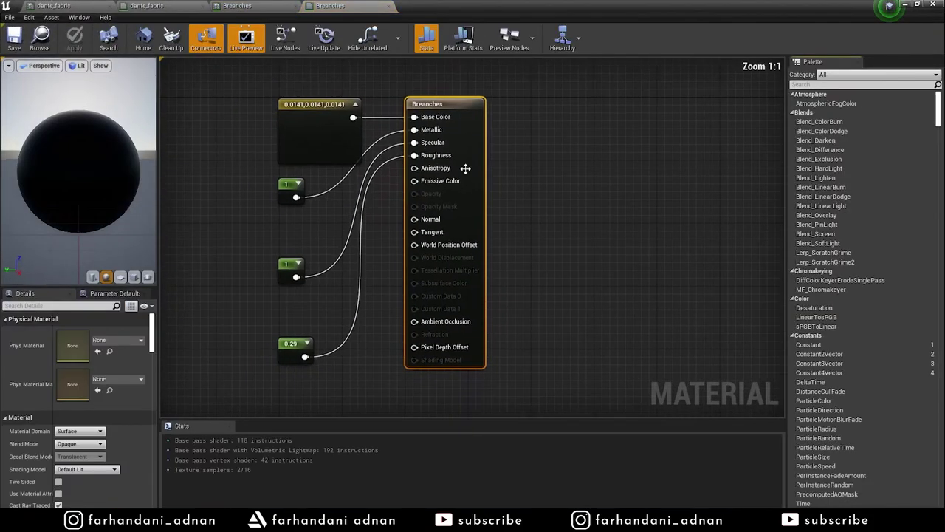
click(361, 152)
double_click(316, 132)
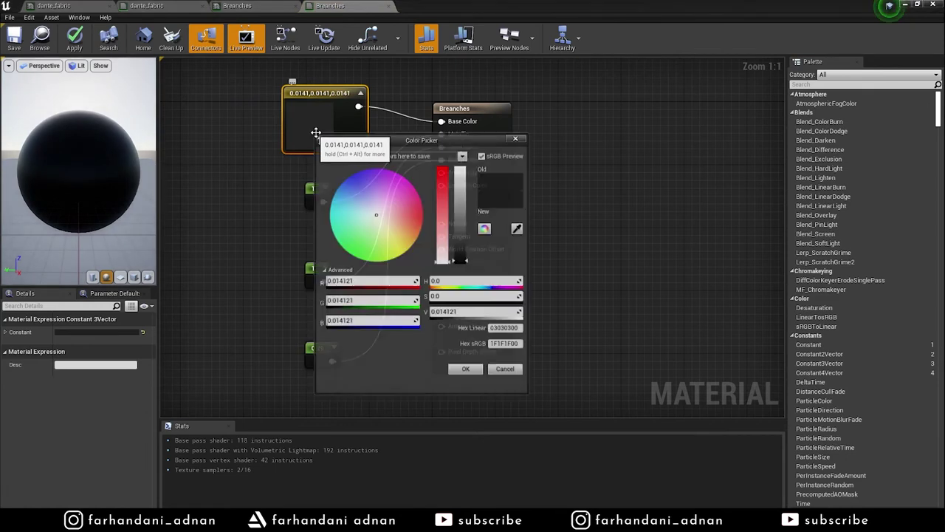
drag(395, 225, 399, 230)
drag(462, 260, 465, 250)
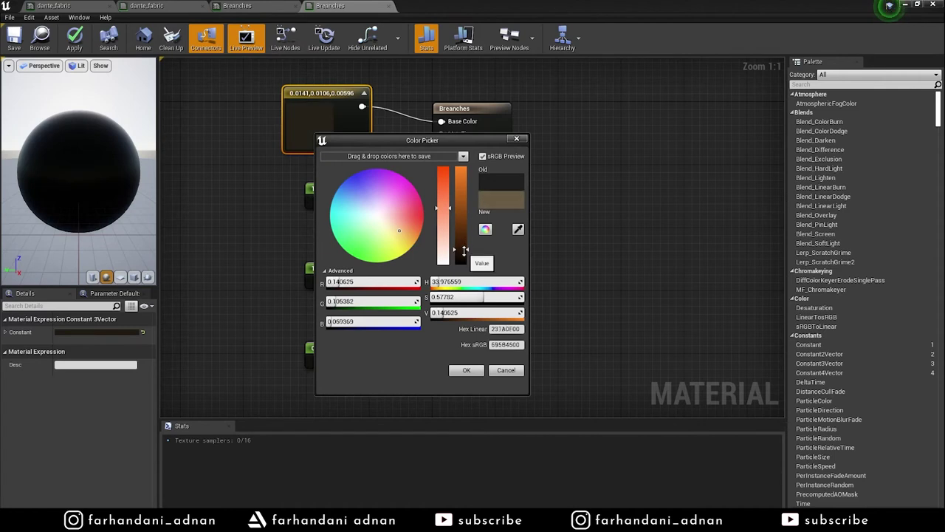
drag(465, 252, 461, 258)
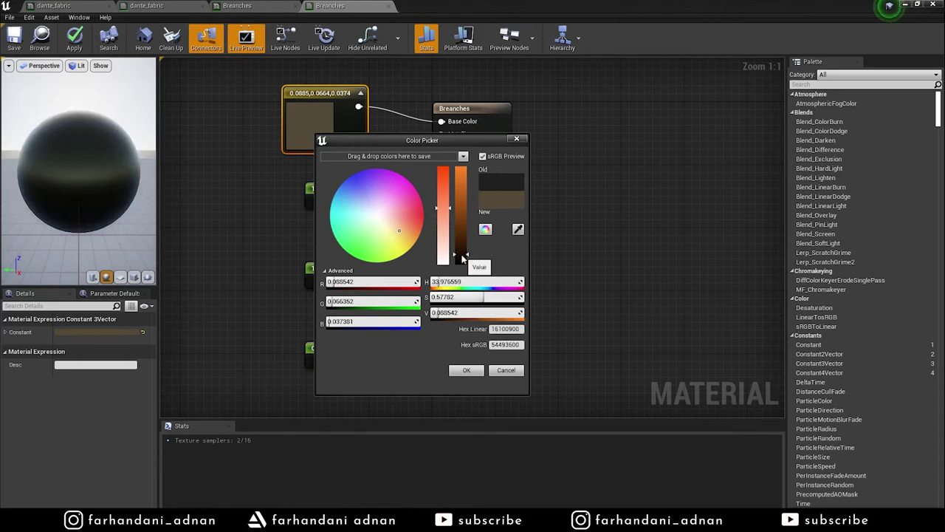
click(464, 370)
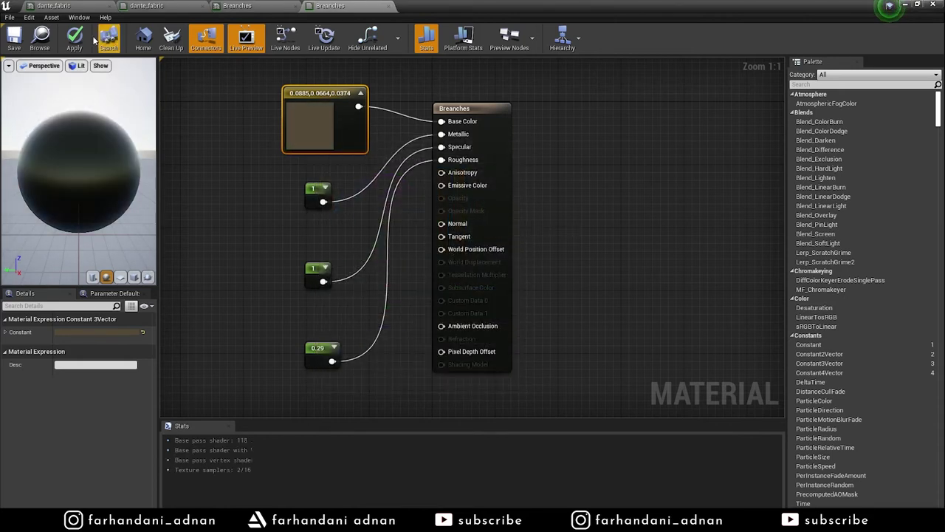
Step: Rearrange the Metallic and Specular constant nodes, save Breanches, and close both its tabs
drag(314, 192, 306, 183)
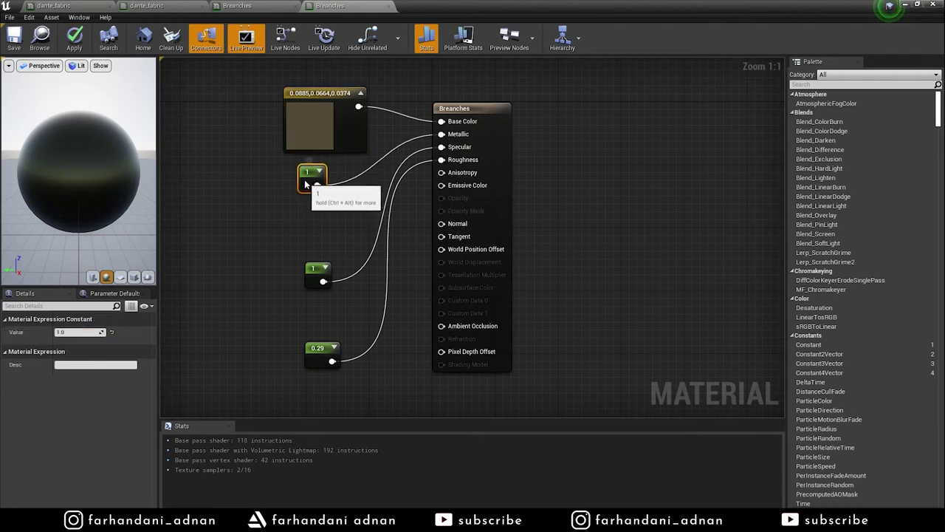
drag(314, 277, 313, 233)
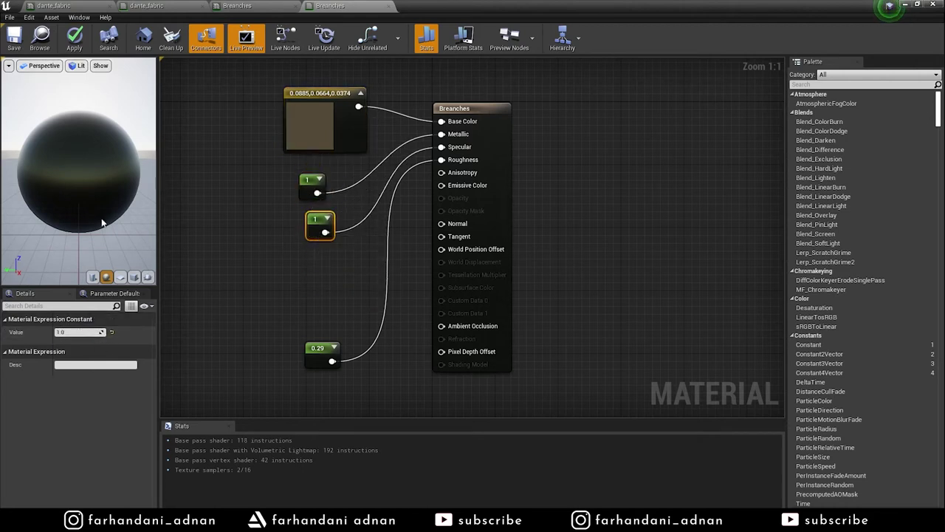
click(32, 43)
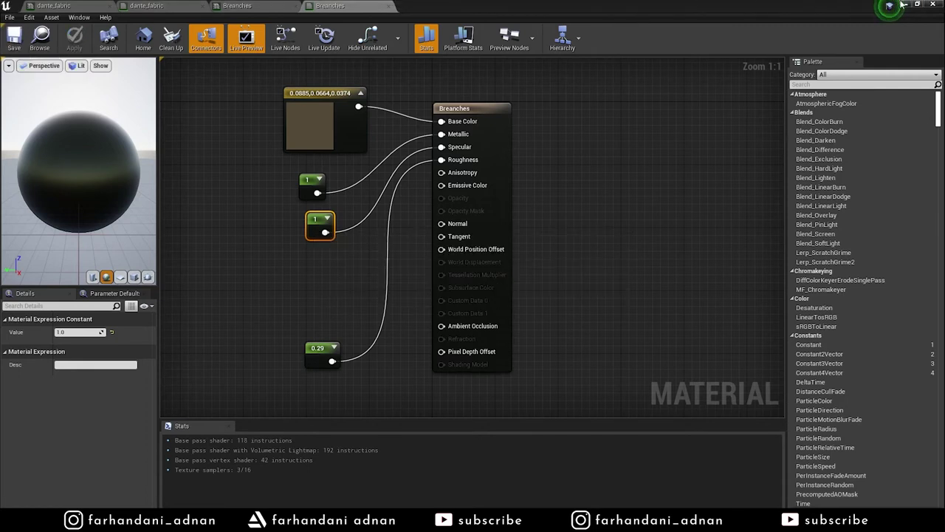
click(389, 6)
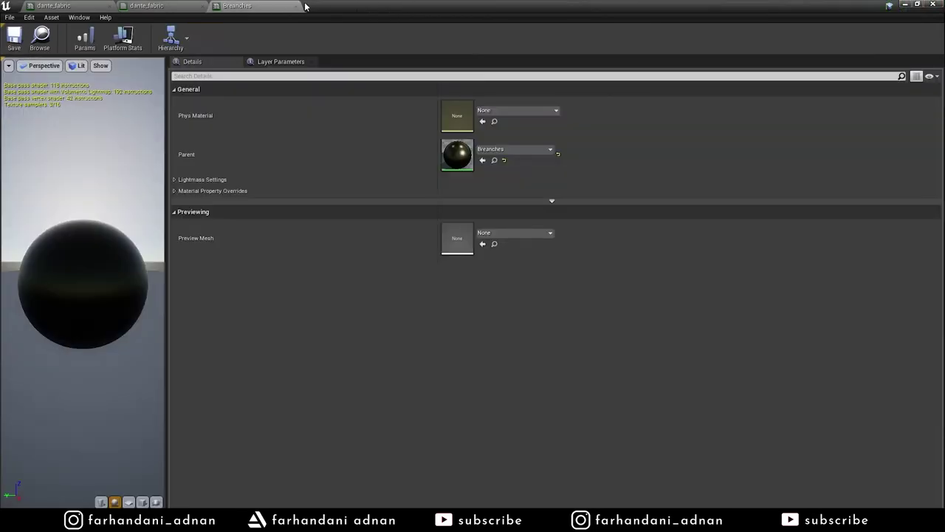
click(296, 7)
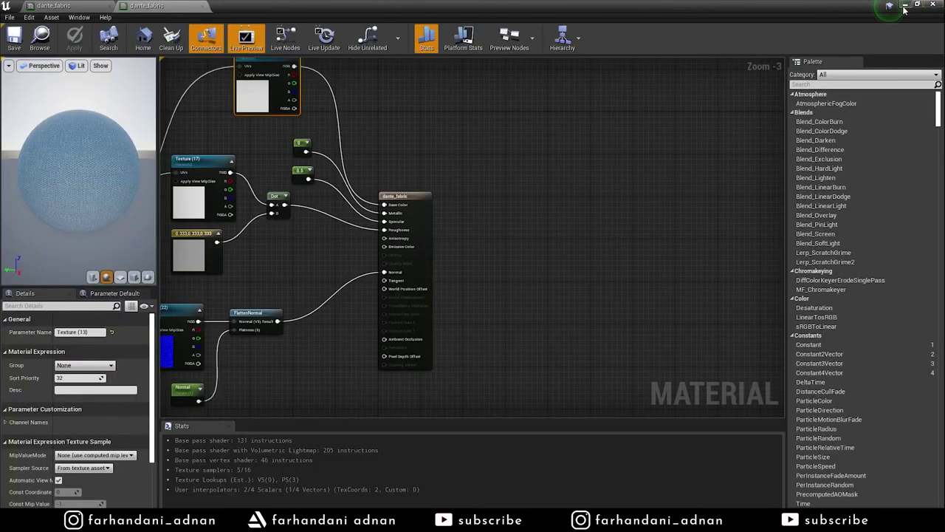
Step: Open the Vase material and delete its 0.05 Metallic constant
click(905, 6)
double_click(839, 435)
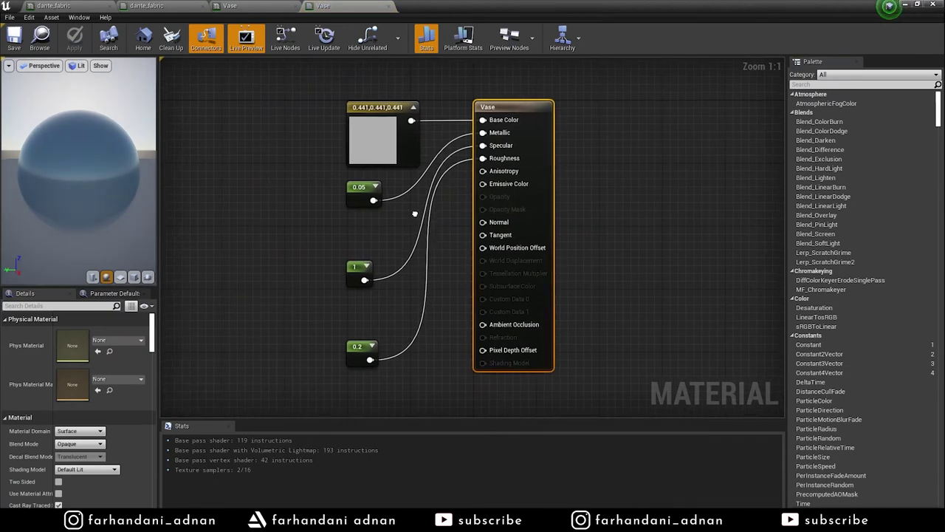
drag(394, 224, 388, 221)
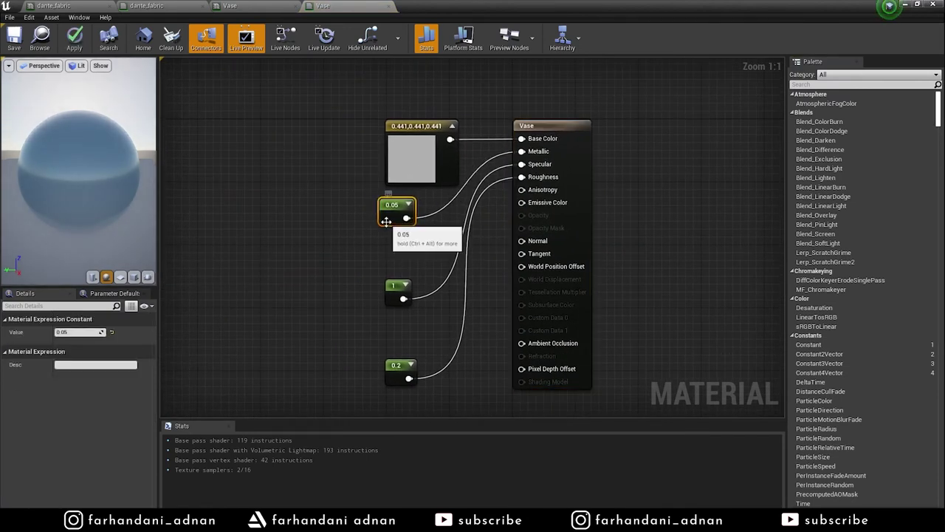
key(Delete)
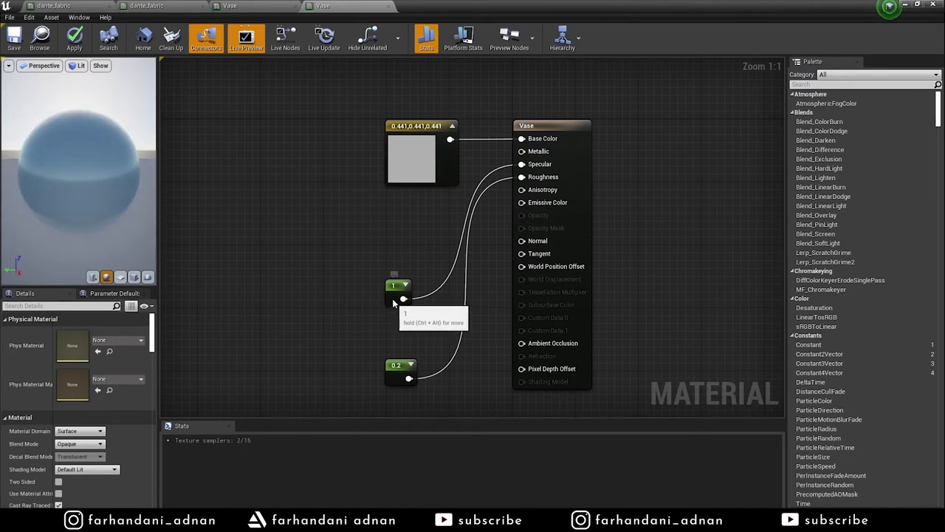
Step: Rearrange the remaining constants and try roughness 0.5 before settling back on 0.2
drag(394, 304, 397, 272)
drag(396, 379, 397, 311)
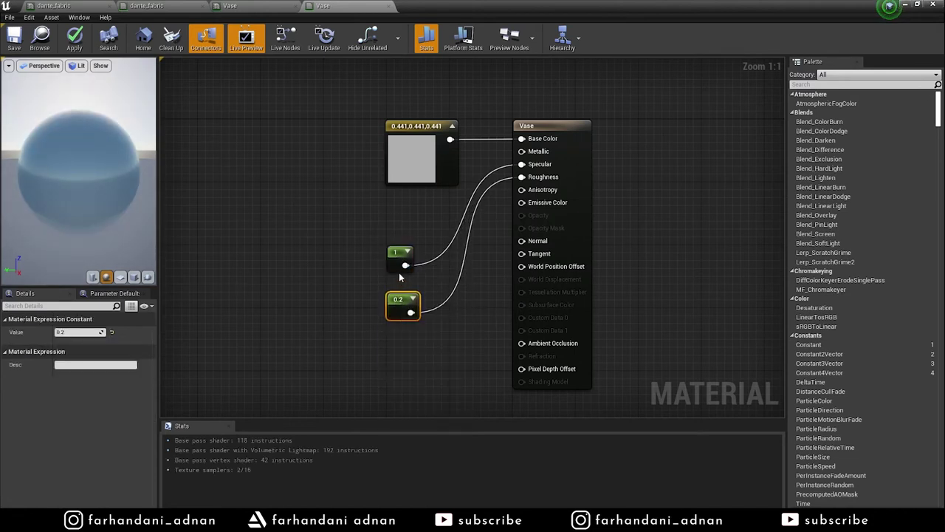
click(69, 331)
text(.5)
key(Return)
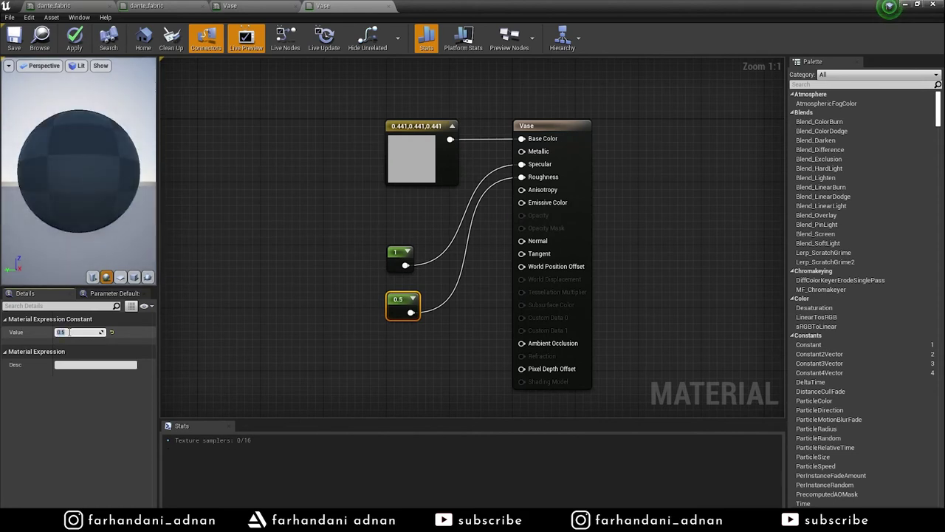
drag(143, 227, 106, 185)
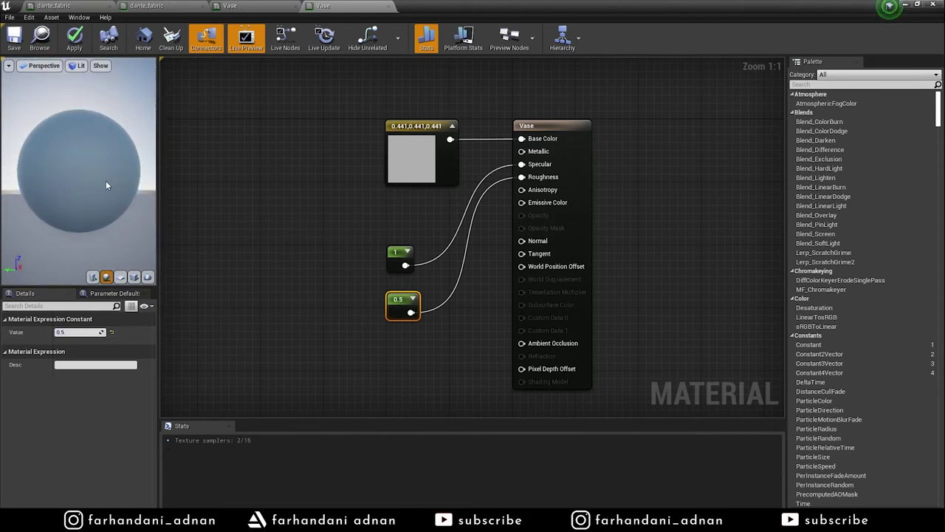
drag(401, 309, 400, 302)
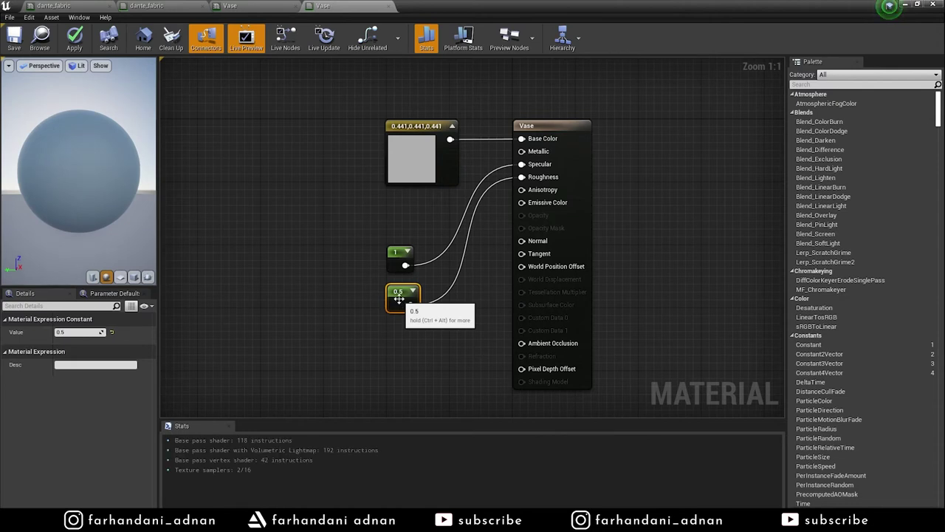
click(81, 332)
text(2)
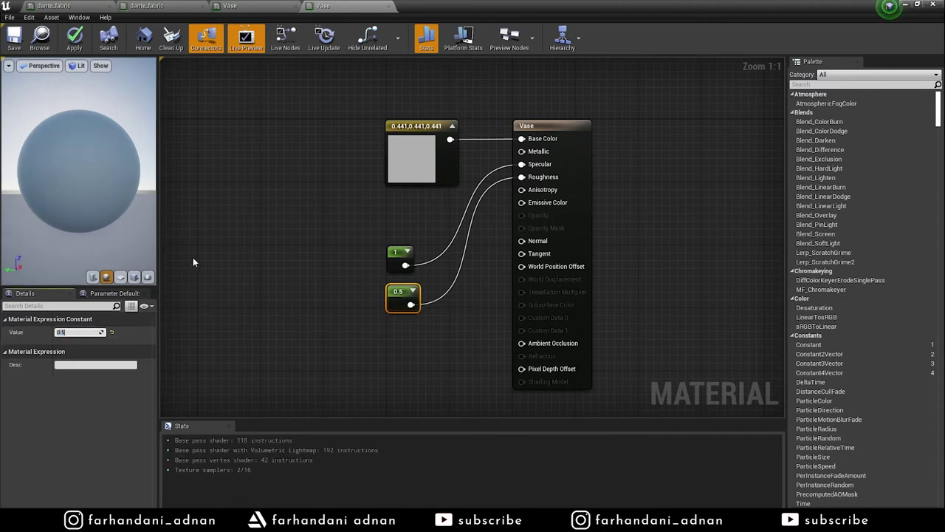
key(Return)
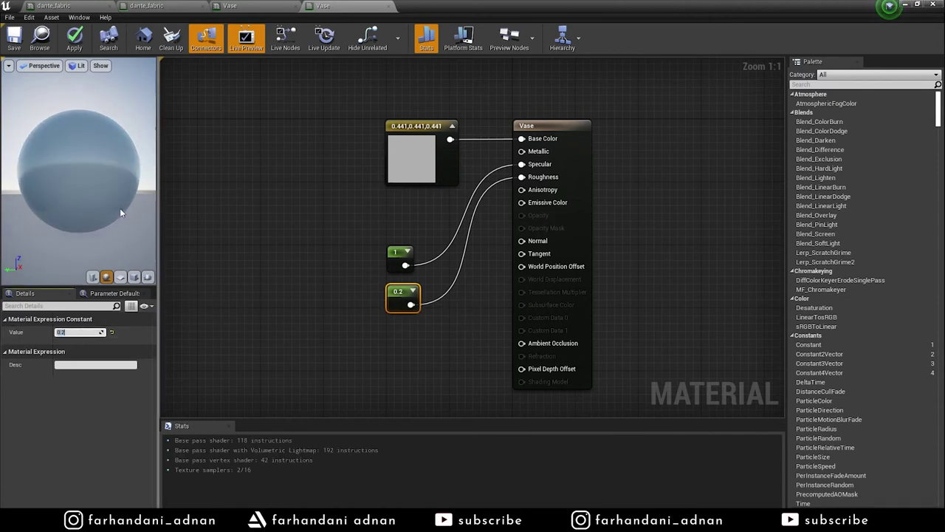
click(89, 332)
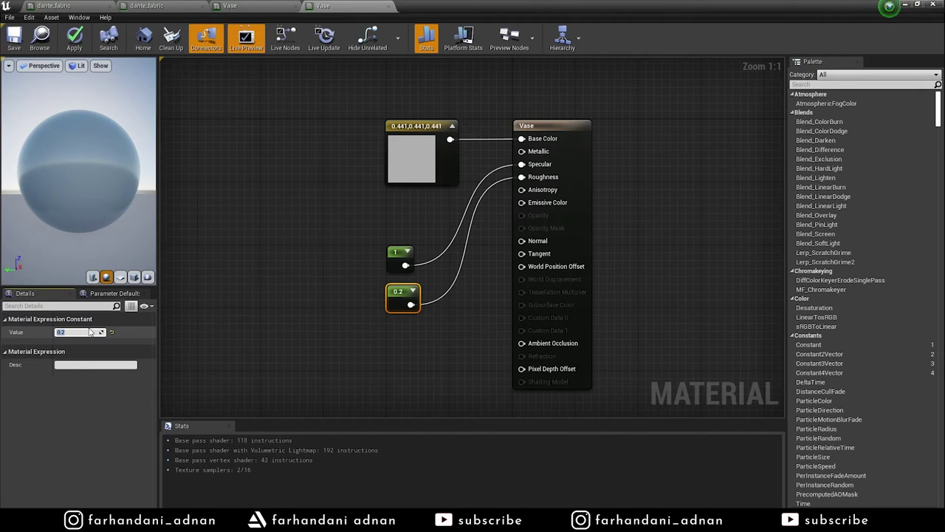
Step: Apply the Vase material, close the Vase and dante_fabric editors, and select the vase
click(75, 37)
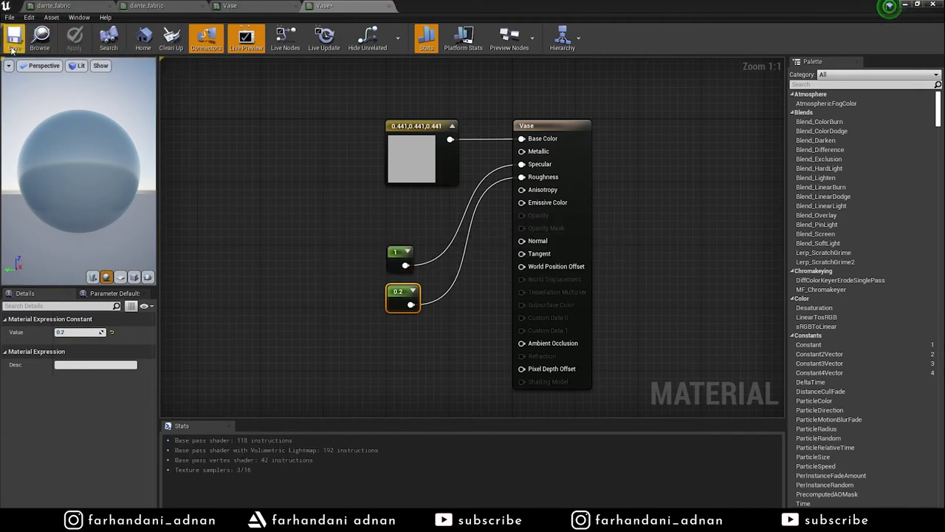
click(378, 7)
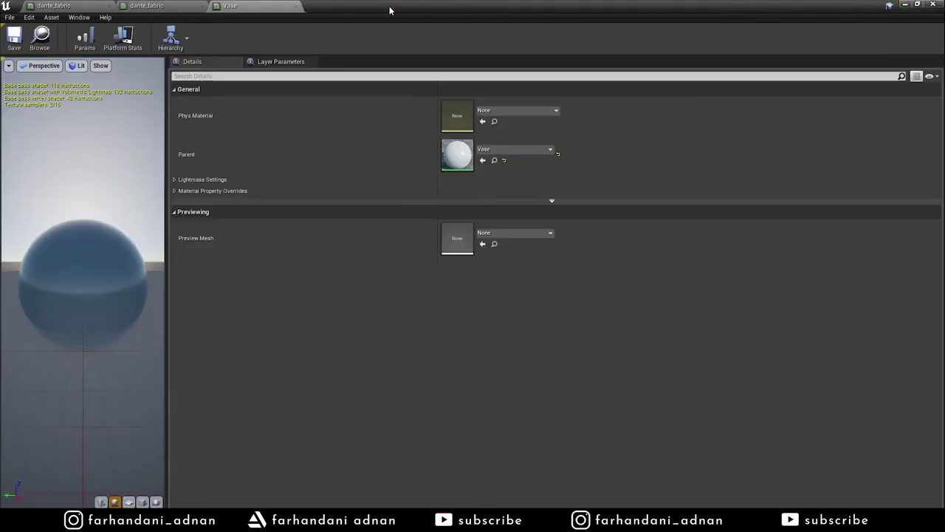
click(296, 7)
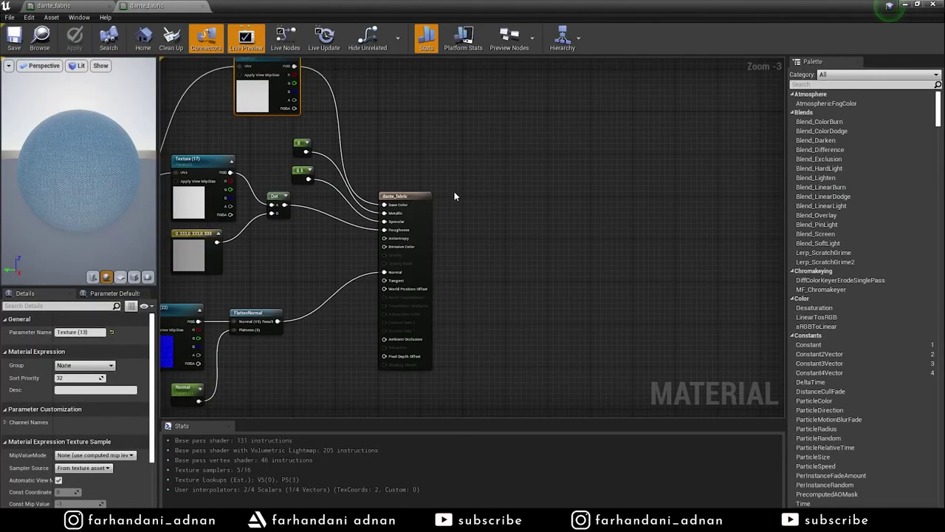
key(Home)
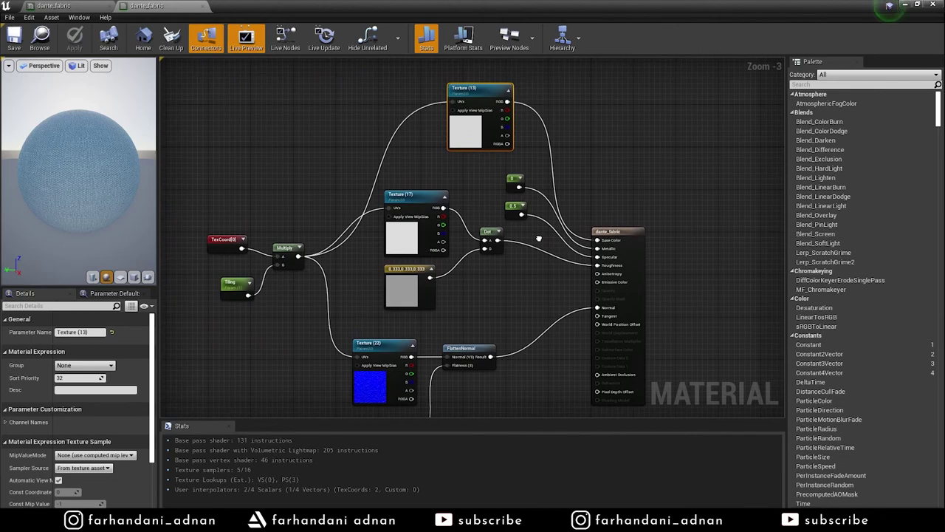
click(203, 7)
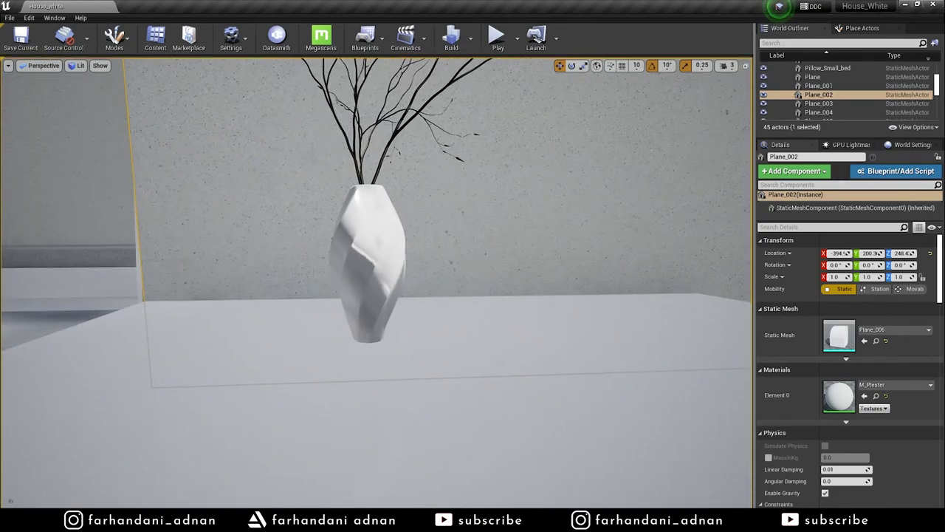
click(403, 277)
Step: Open the vase's static mesh and preview its UV channel 0 and 2 layouts with tangents shown
key(f)
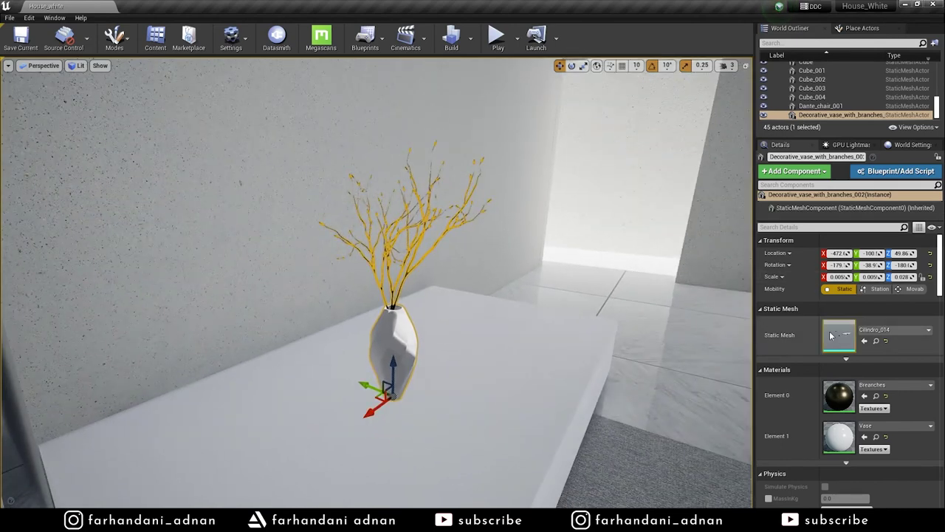
double_click(839, 335)
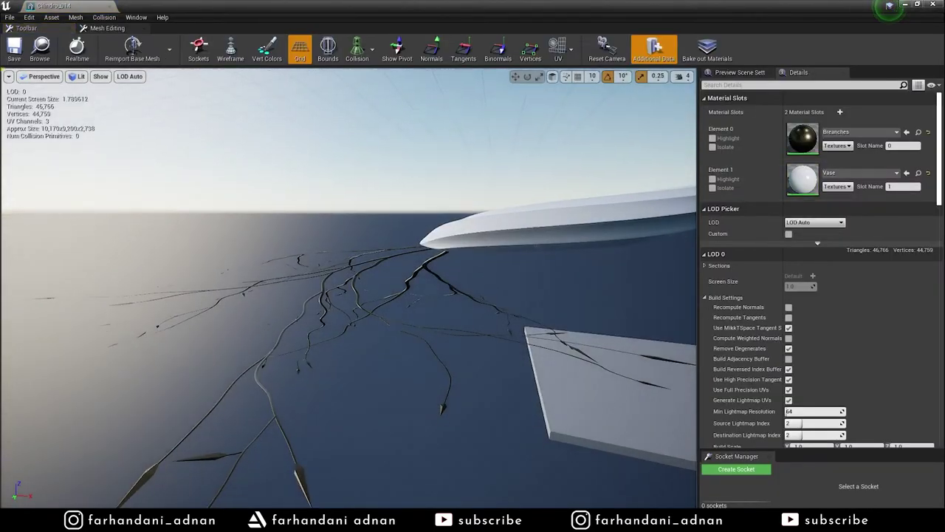
drag(688, 192, 688, 193)
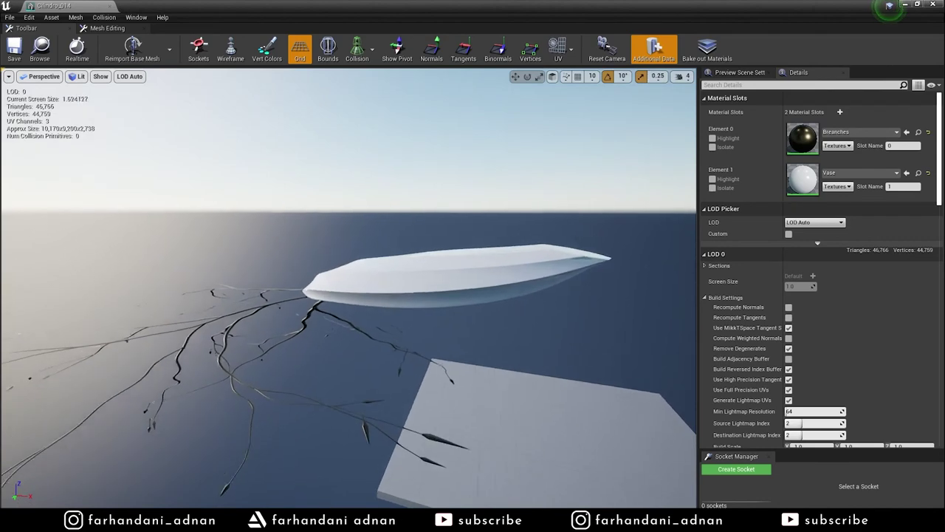
click(558, 50)
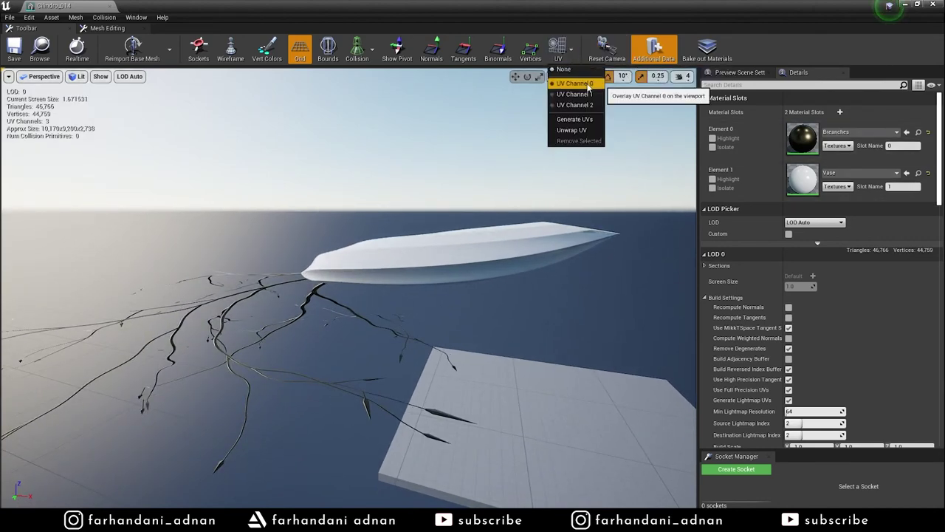
click(574, 85)
click(464, 49)
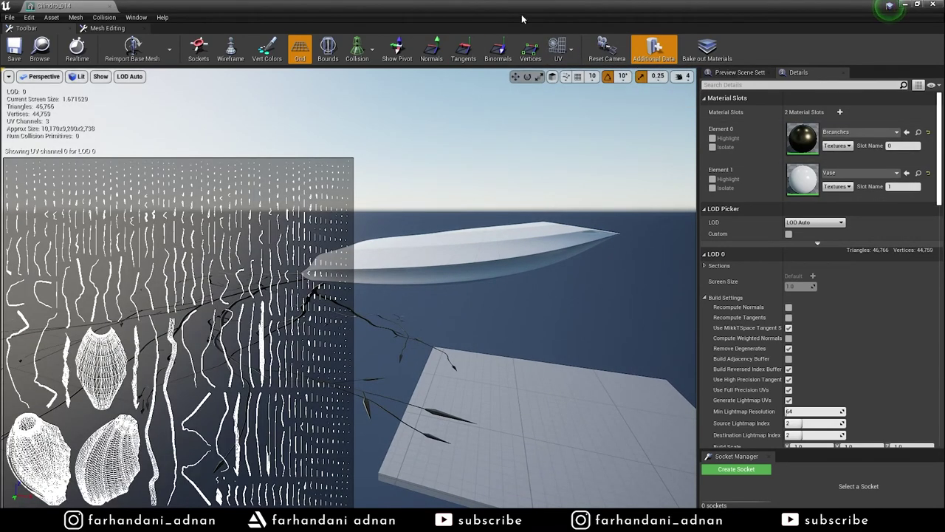
click(554, 49)
click(571, 97)
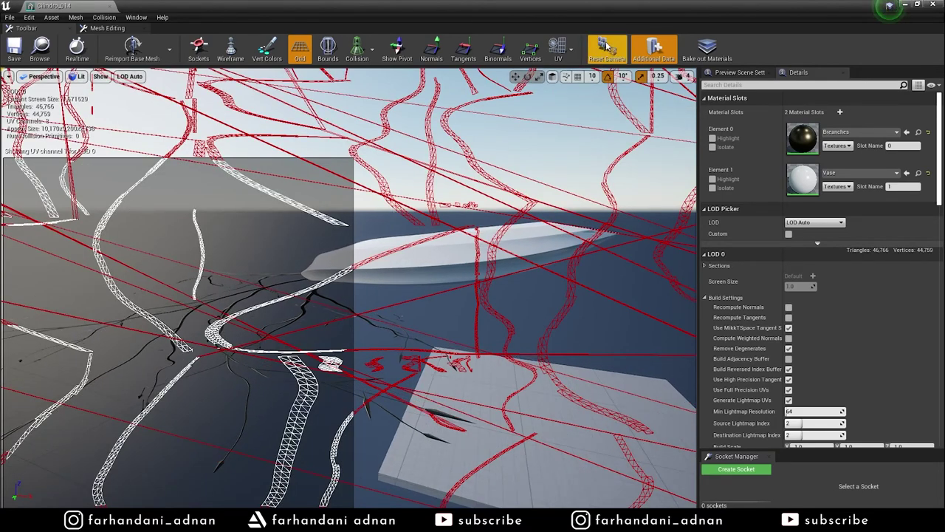
click(558, 49)
click(578, 105)
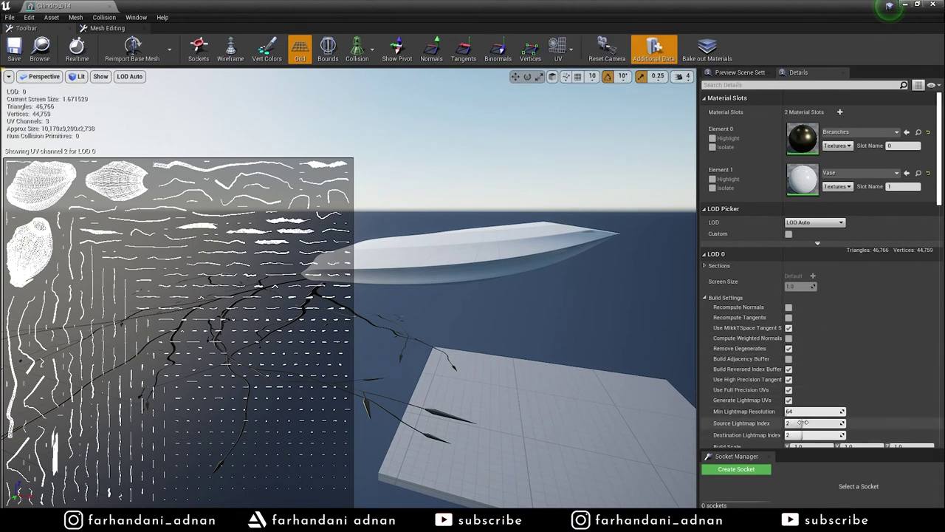
Step: Set the Destination Lightmap Index to 1 and apply the build setting changes
text(0)
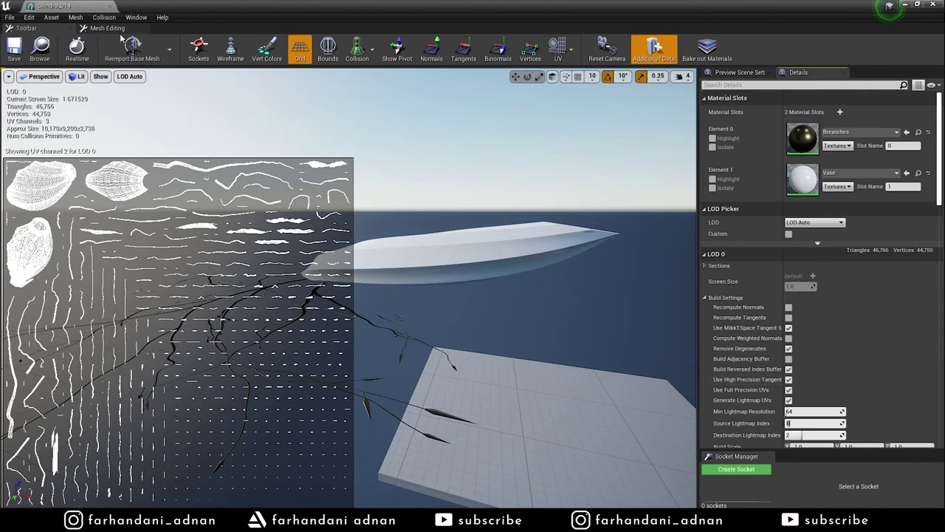
click(9, 52)
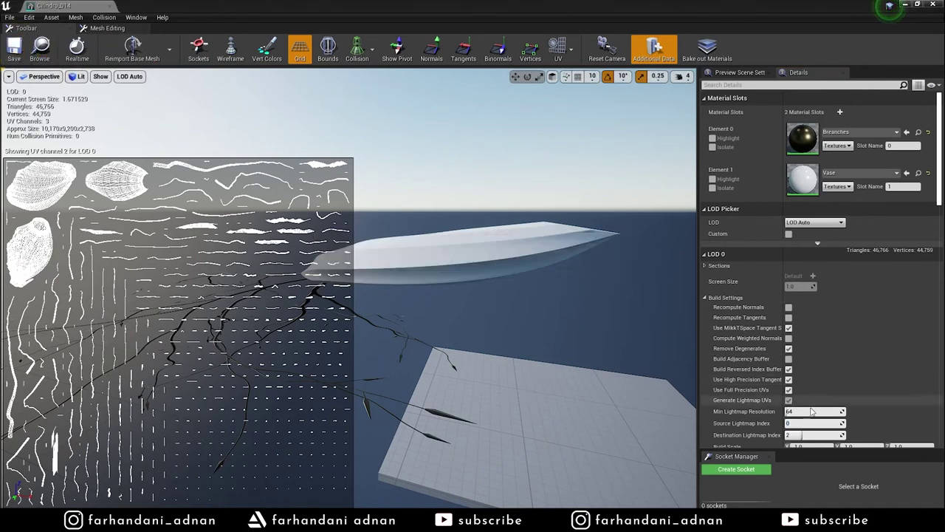
click(812, 434)
text(1)
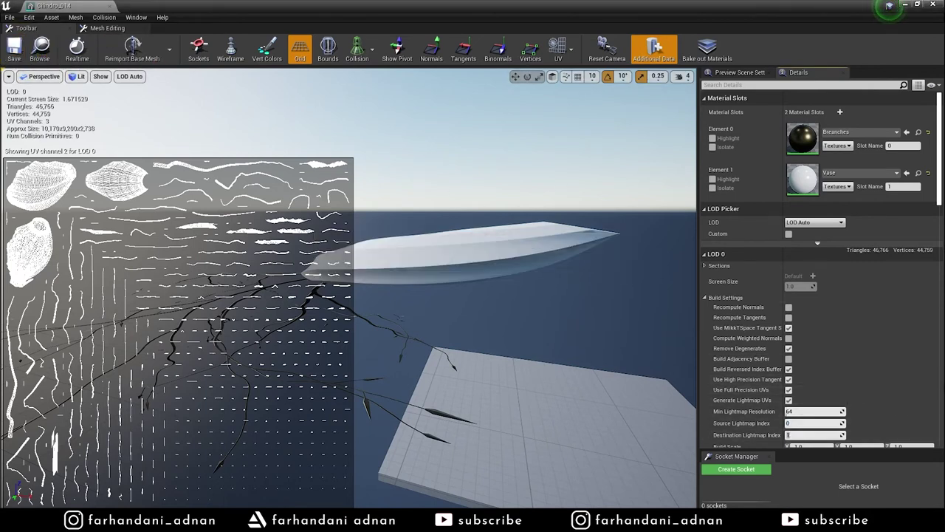
scroll(849, 376, down, 3)
click(805, 400)
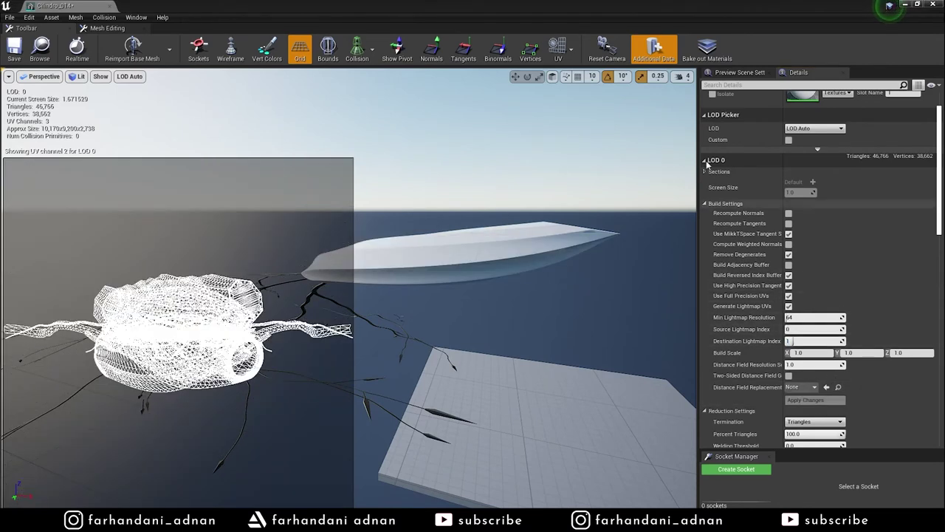
Step: Show UV Channel 1 in the preview and reapply the build settings with index 1
click(560, 49)
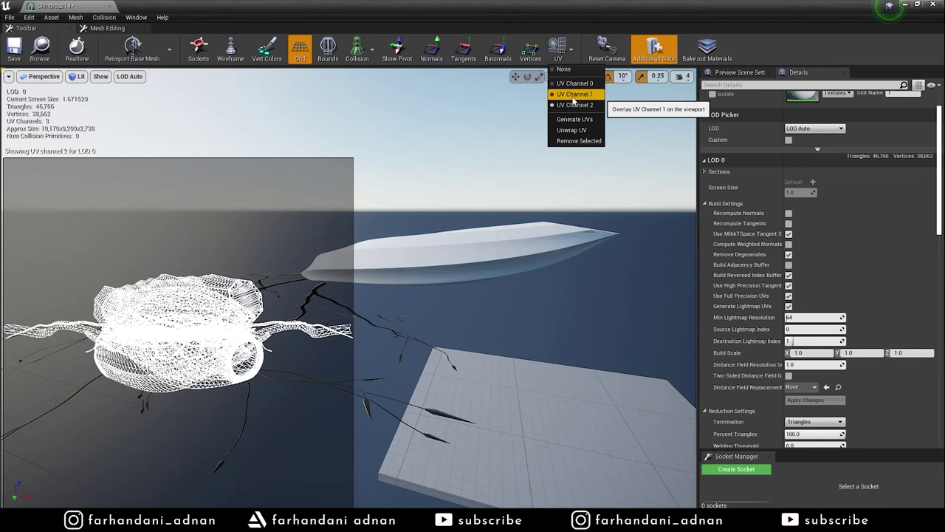
click(573, 96)
text(2)
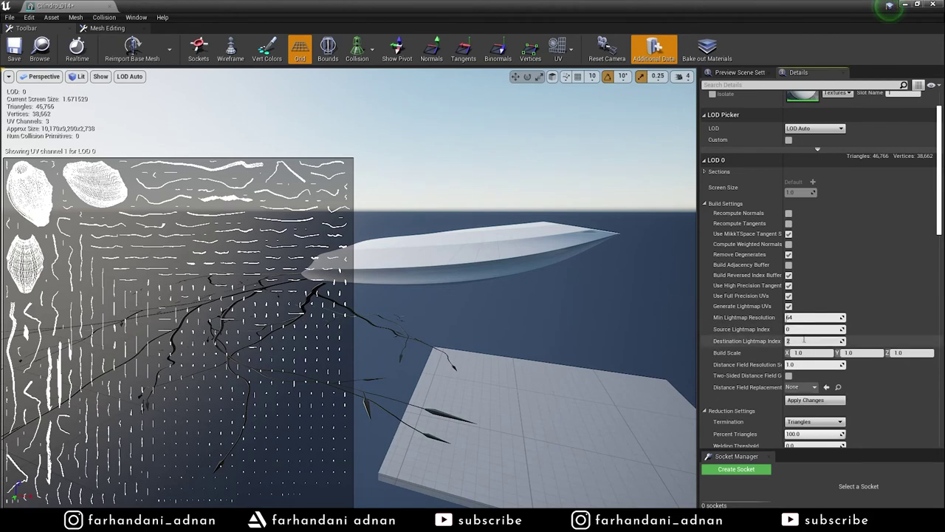
click(812, 399)
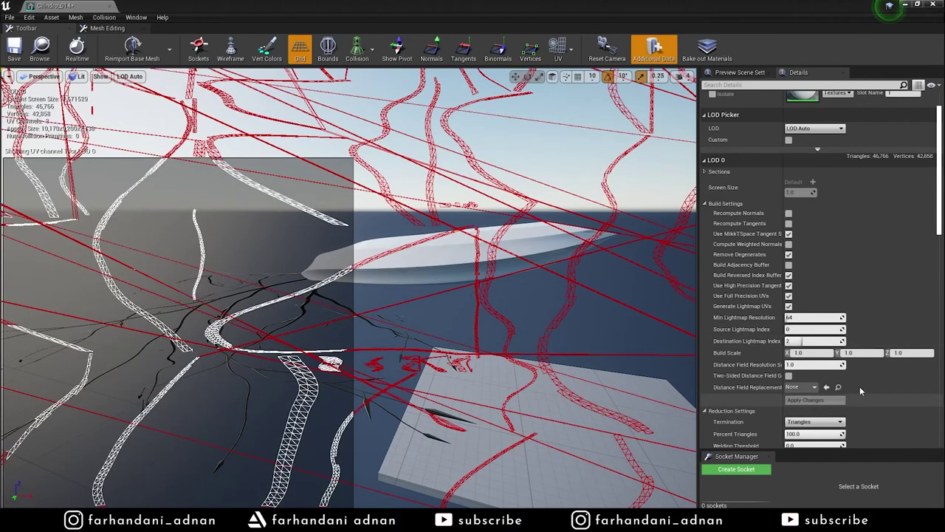
click(803, 342)
text(1)
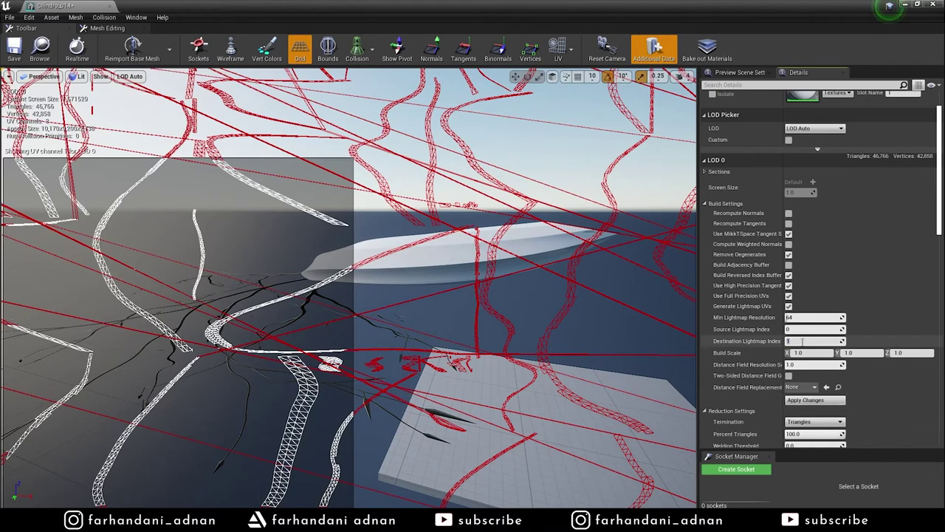
click(812, 400)
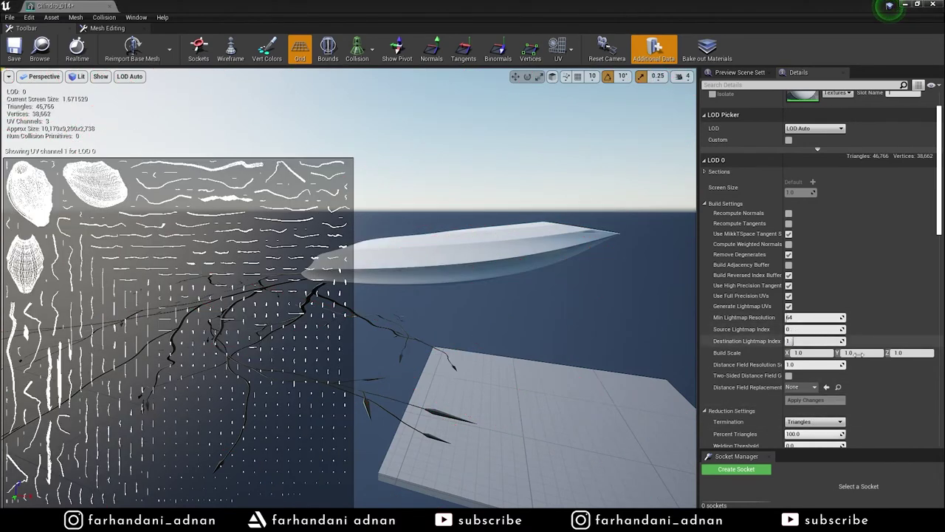
Step: Set Light Map Coordinate Index to 1 under General Settings, save the mesh, and fly toward the bedside
scroll(887, 377, down, 3)
scroll(895, 385, down, 3)
scroll(896, 384, down, 3)
scroll(895, 384, down, 3)
scroll(890, 381, down, 1)
scroll(883, 379, down, 3)
scroll(882, 379, down, 2)
scroll(879, 381, down, 1)
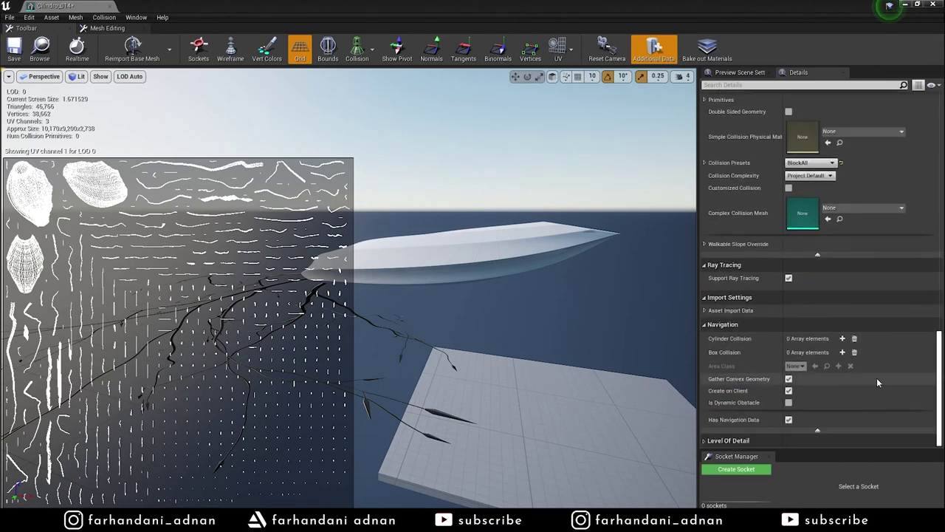
scroll(836, 348, up, 3)
scroll(803, 299, down, 1)
scroll(805, 326, down, 2)
scroll(803, 318, up, 3)
scroll(802, 307, up, 3)
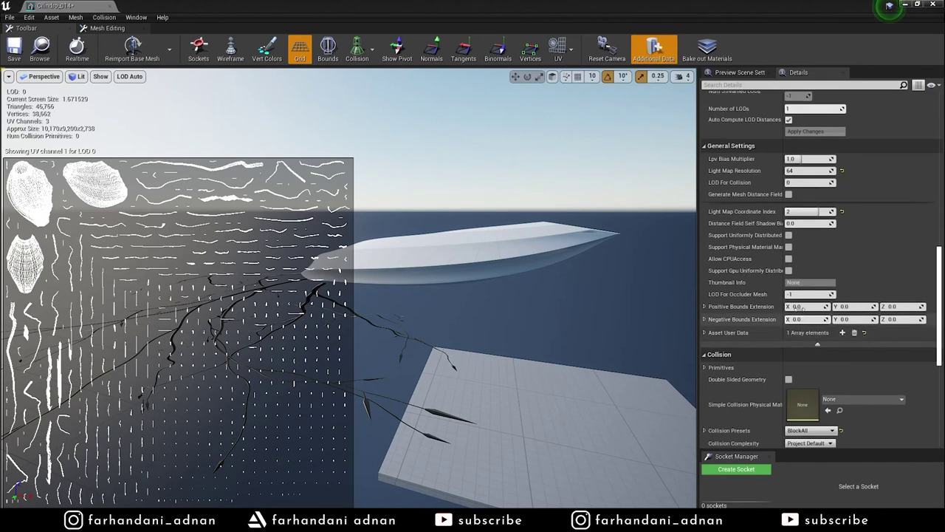
click(804, 212)
text(1)
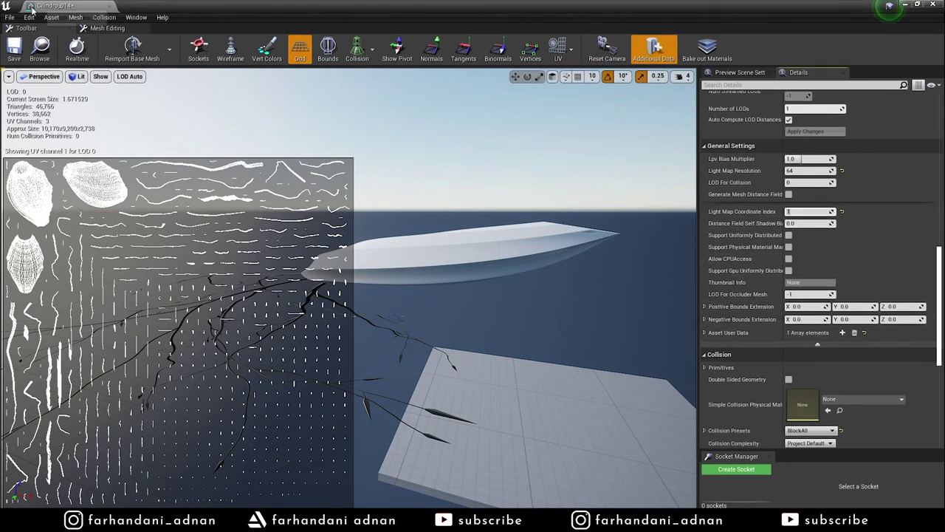
click(14, 54)
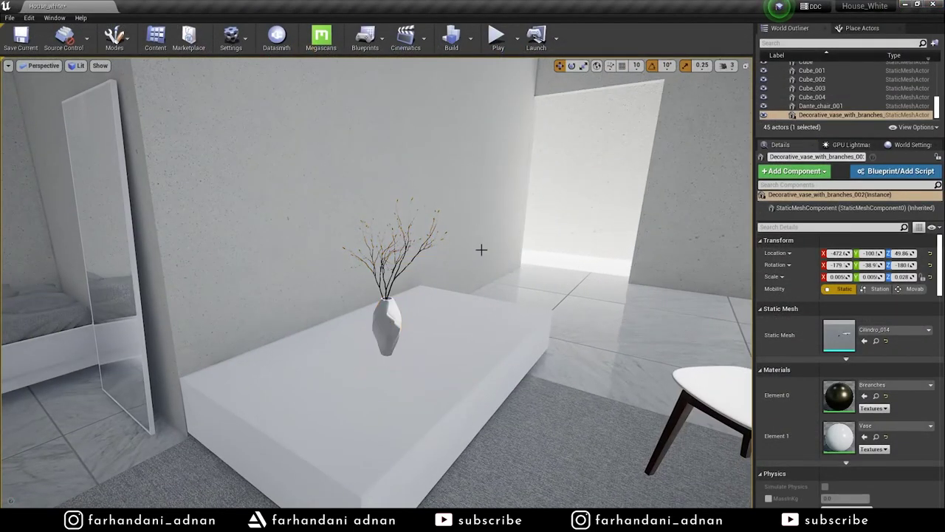
right_drag(481, 249, 498, 238)
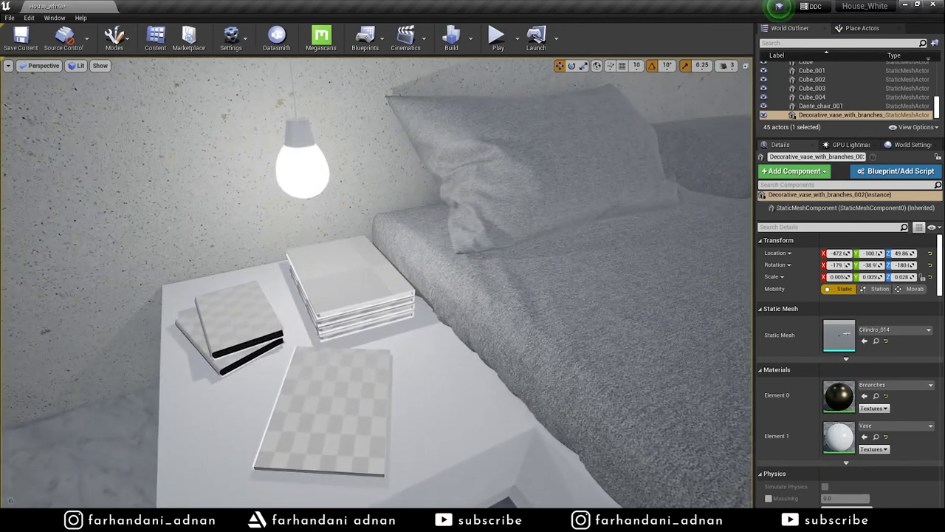
Step: Select the nightstand book stack and open the parent graph of its Book material
click(351, 288)
key(f)
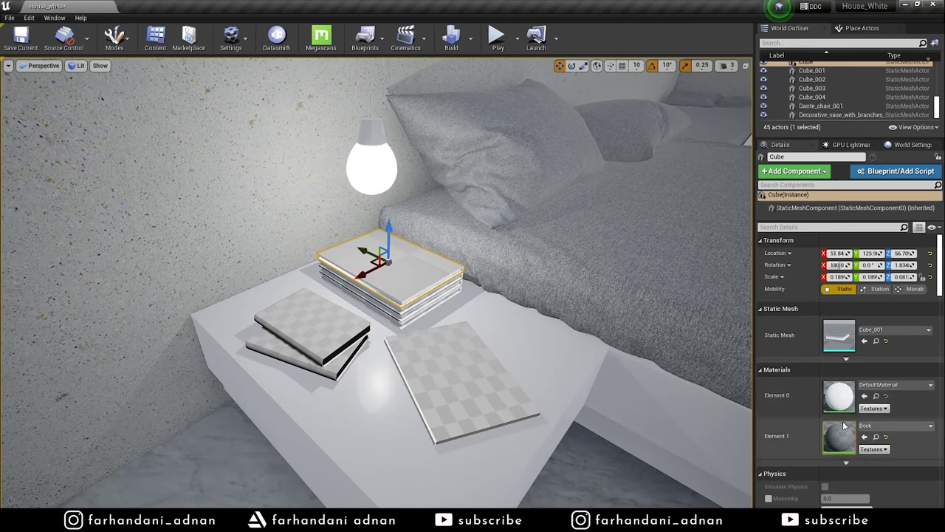
double_click(836, 431)
double_click(457, 318)
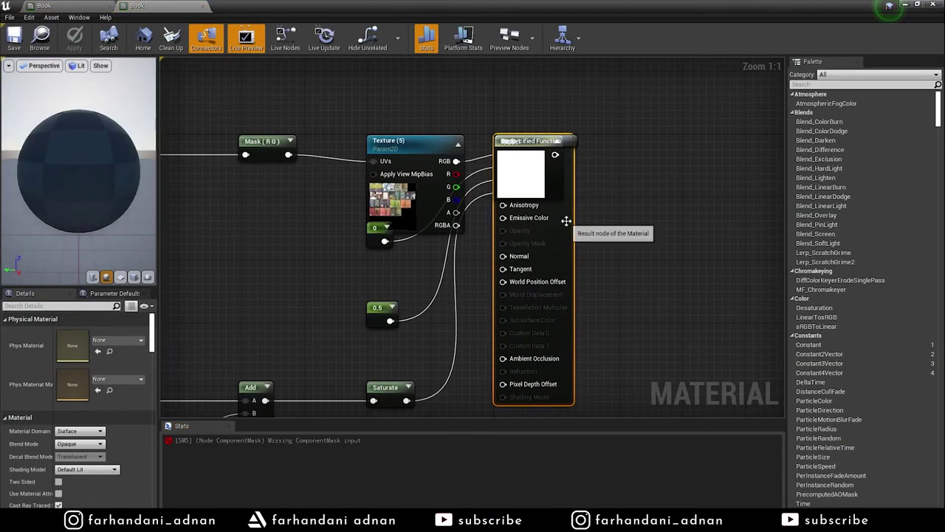
Step: Delete the constant, TexCoord, Append and Mask nodes from the Book graph
drag(566, 221, 613, 292)
mouse_move(517, 141)
mouse_down()
mouse_move(532, 122)
mouse_move(570, 156)
mouse_up()
key(Delete)
mouse_move(443, 203)
mouse_down()
mouse_move(436, 160)
mouse_move(421, 191)
mouse_up()
scroll(264, 243, down, 3)
right_drag(264, 243, 501, 234)
drag(378, 143, 537, 218)
key(Delete)
Step: Delete the lower node chain and remaining constants, leaving the texture beside the output node
right_drag(269, 266, 375, 175)
drag(260, 198, 628, 364)
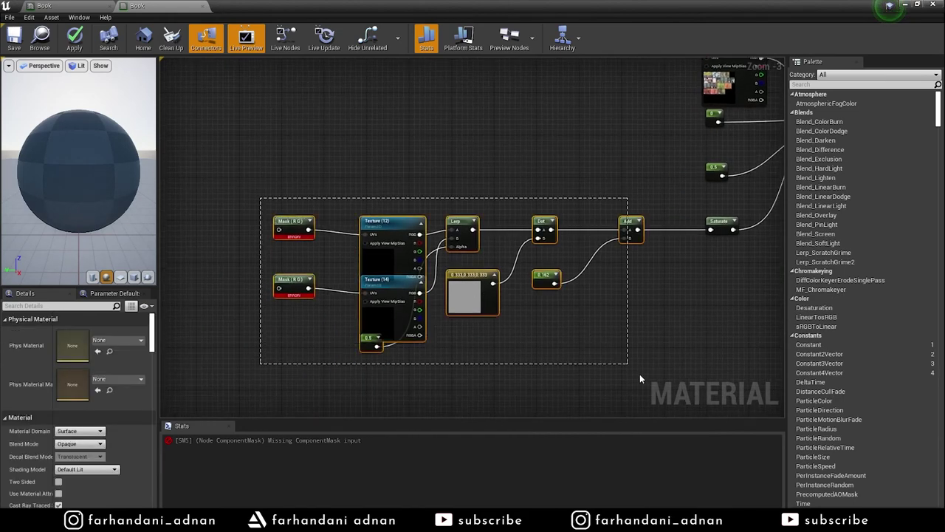
key(Delete)
right_drag(682, 153, 551, 202)
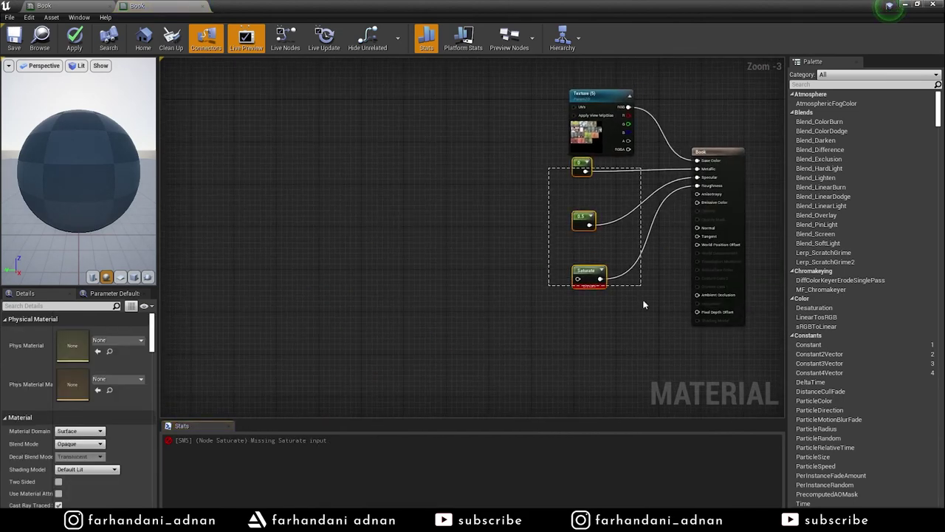
key(Delete)
right_drag(642, 275, 551, 333)
drag(506, 172, 506, 211)
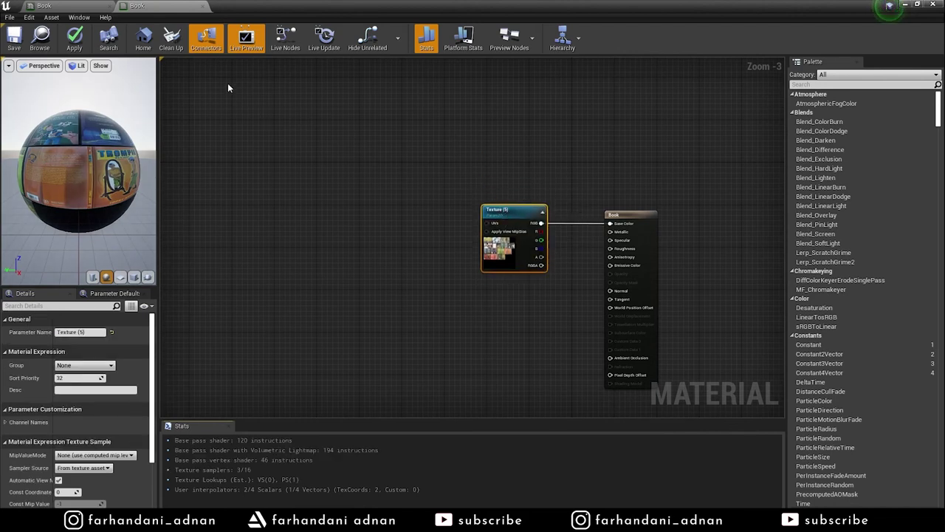
Step: Apply and save the Book material and its instance, then close both editors
click(74, 37)
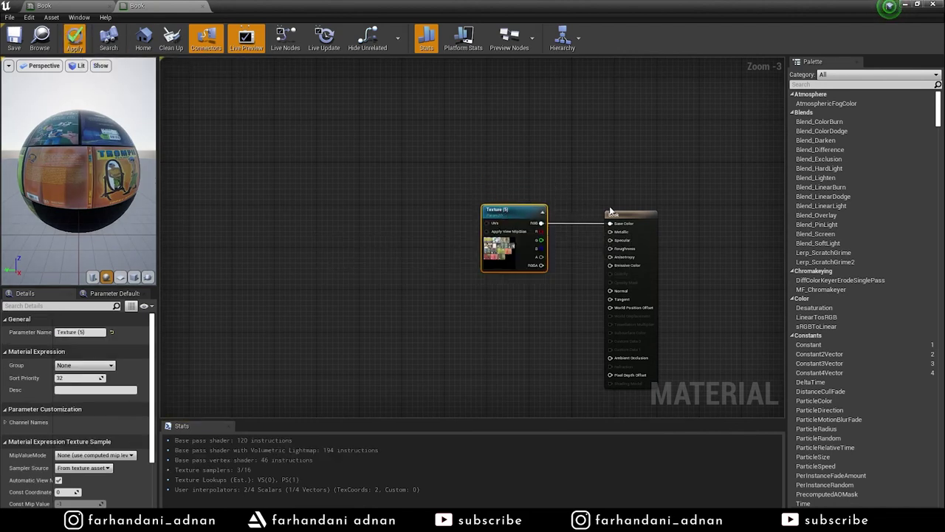
scroll(676, 252, up, 3)
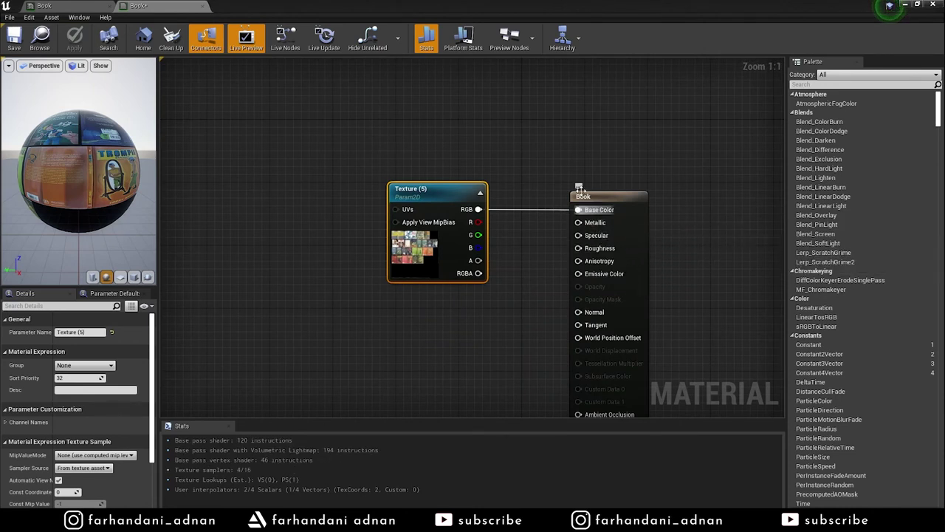
click(14, 41)
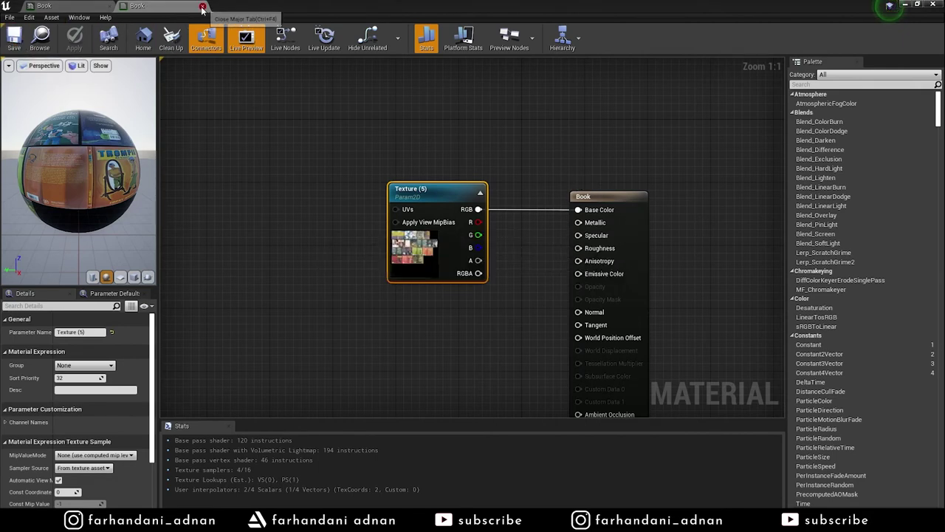
click(202, 6)
click(17, 35)
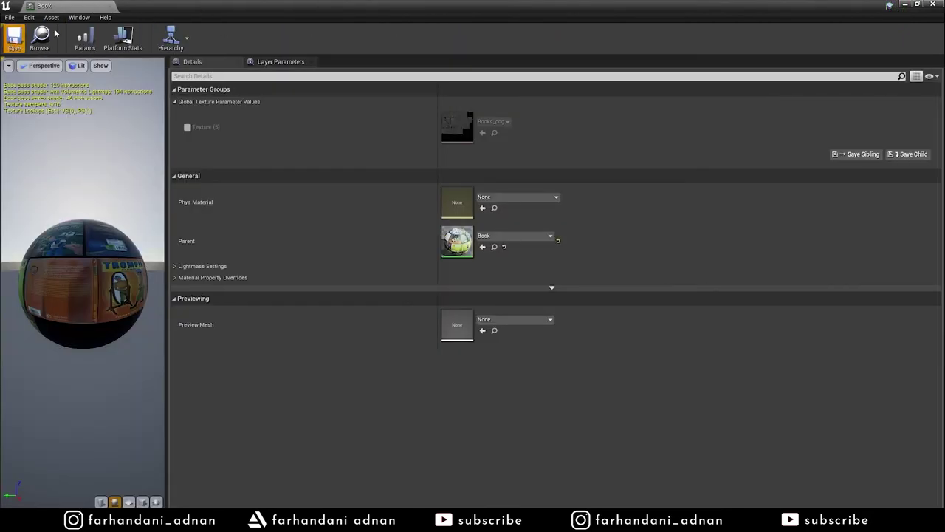
click(107, 6)
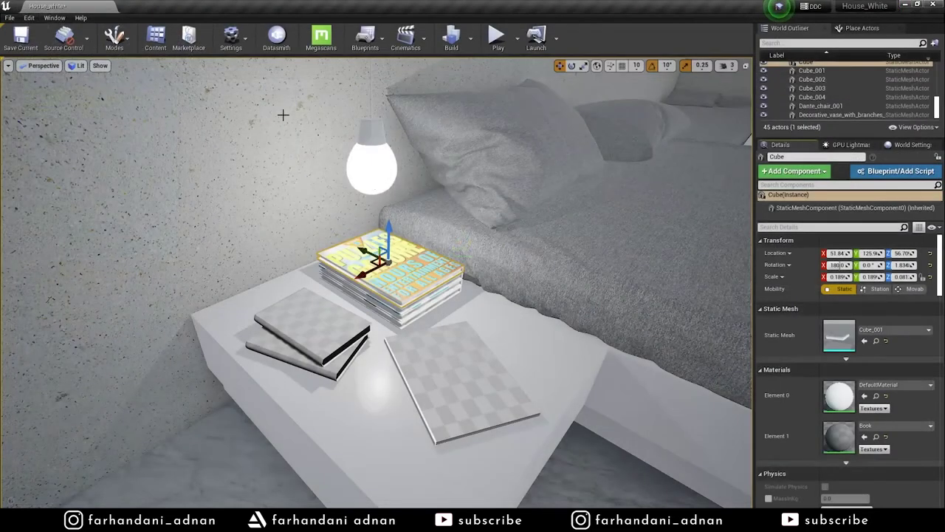
Step: Open the right-hand book's Material_003 graph and delete the overlapping preview node
click(446, 336)
double_click(840, 438)
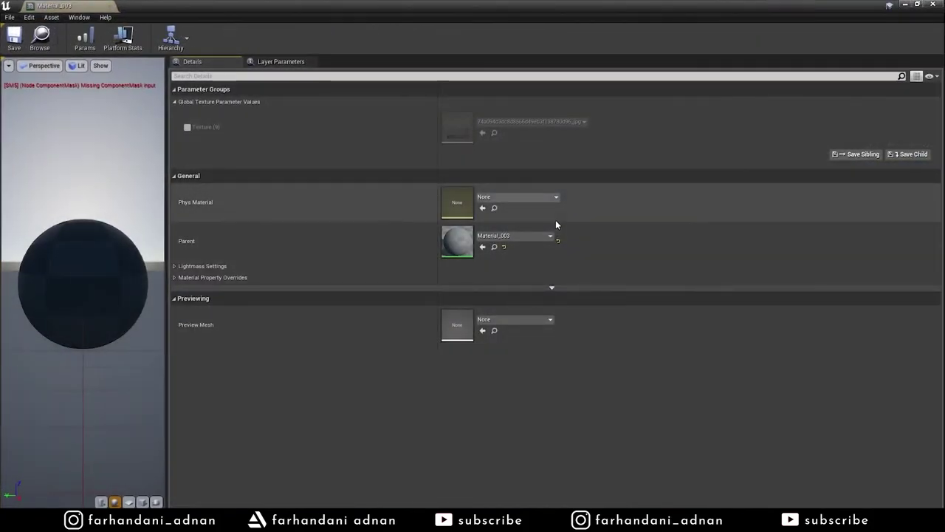
double_click(463, 245)
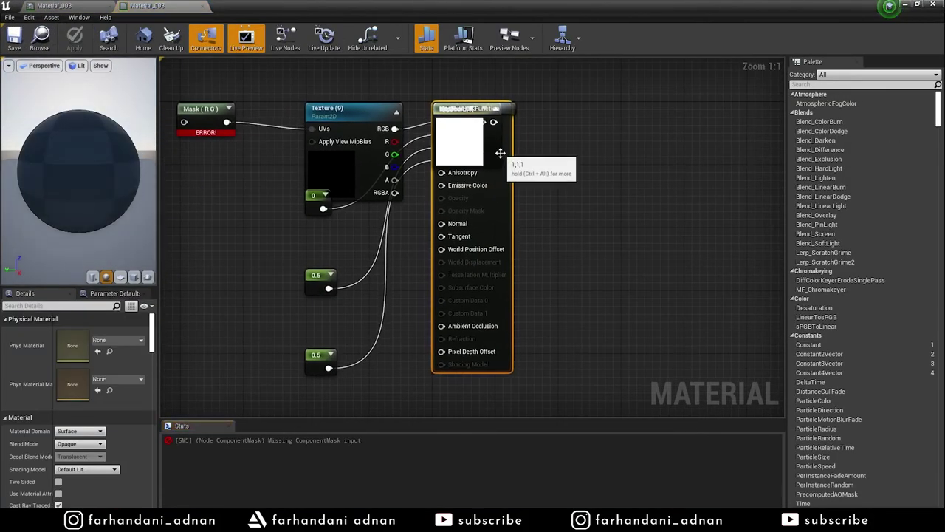
drag(499, 147, 578, 242)
click(465, 109)
key(Delete)
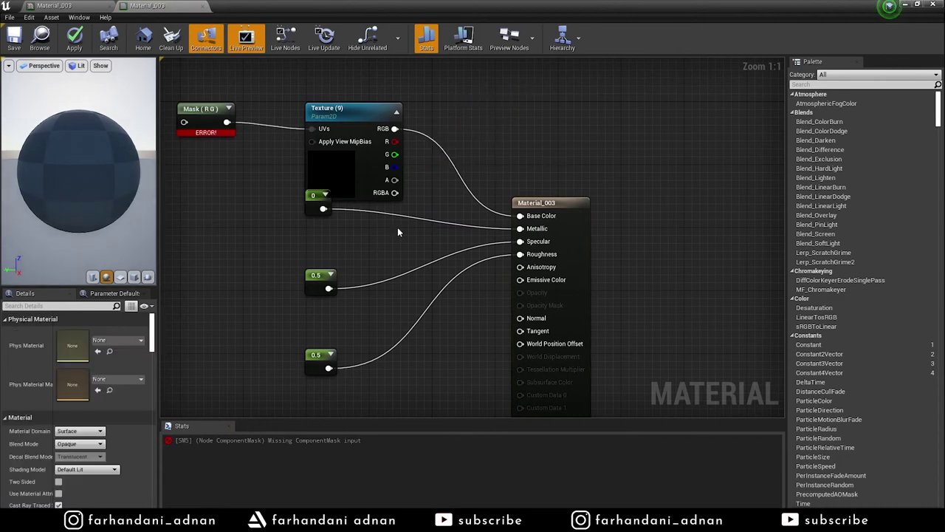
Step: Delete Material_003's three constants and Mask node, apply it, and close its editors
right_click(319, 259)
drag(316, 195, 348, 367)
key(Delete)
key(Home)
key(Delete)
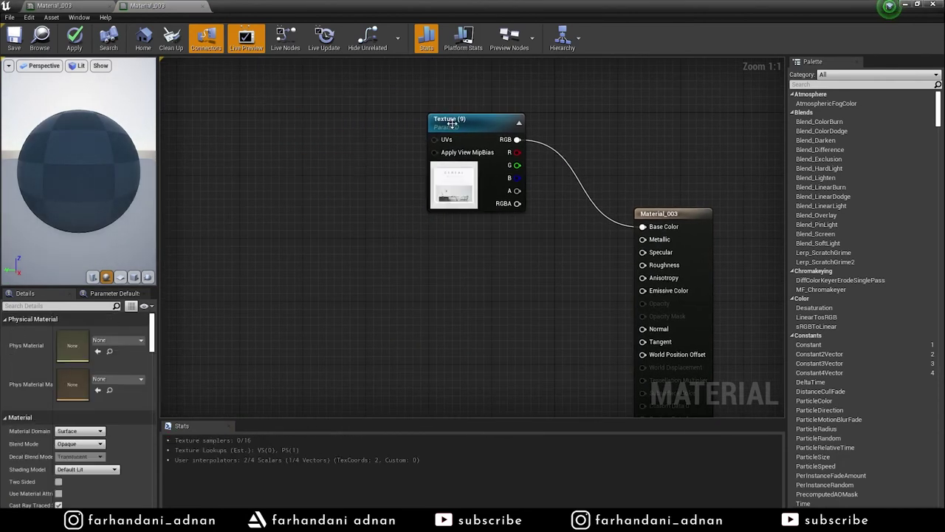
drag(467, 126, 477, 212)
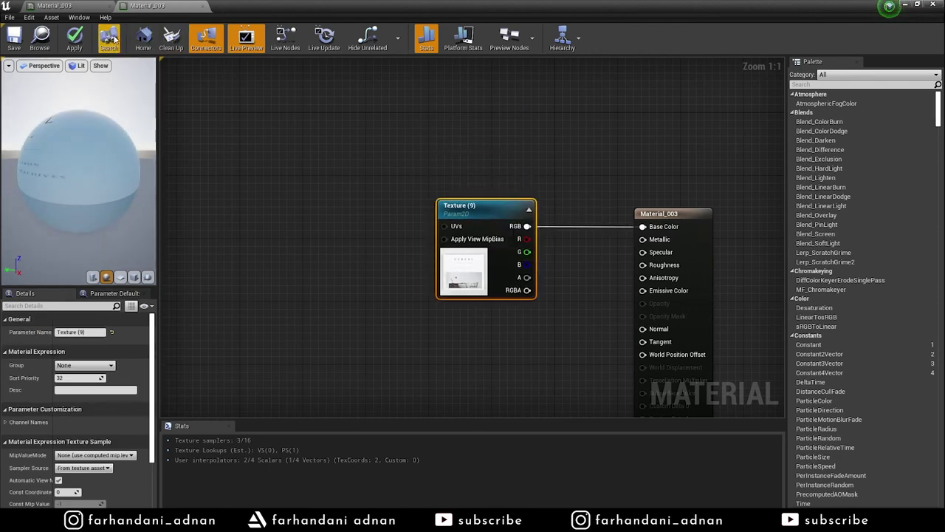
click(76, 44)
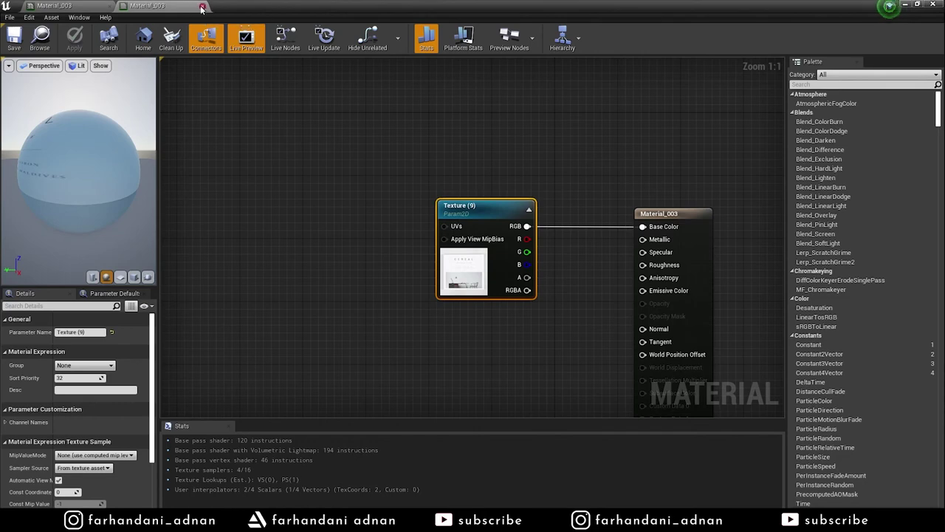
click(201, 7)
click(110, 7)
Step: Select Cereal_Magazine_001 and open its parent Material_002 graph
click(307, 333)
click(495, 392)
double_click(839, 477)
double_click(454, 278)
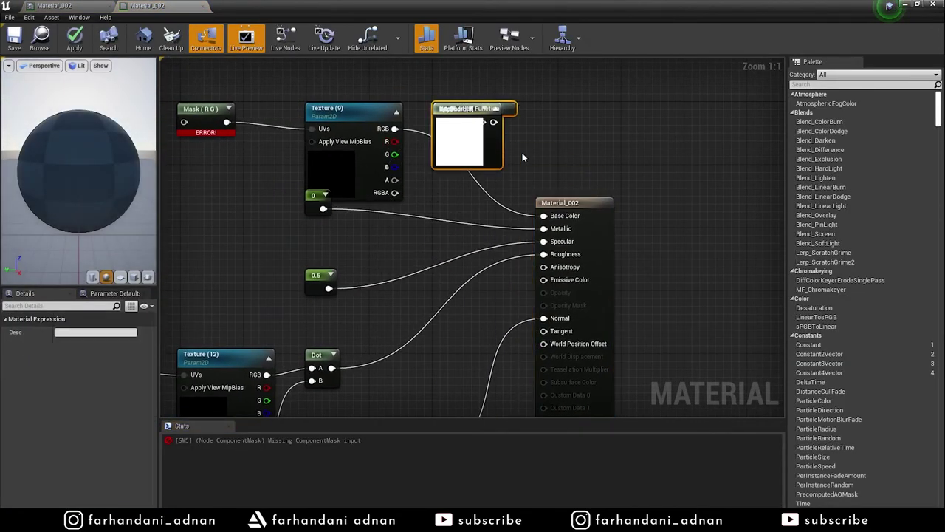
Step: Delete Material_002's unused lower nodes, 0 and 0.5 constants and Mask, keeping the Texture node
scroll(473, 111, down, 1)
scroll(466, 116, down, 2)
drag(253, 201, 569, 386)
key(Delete)
right_drag(481, 365, 507, 232)
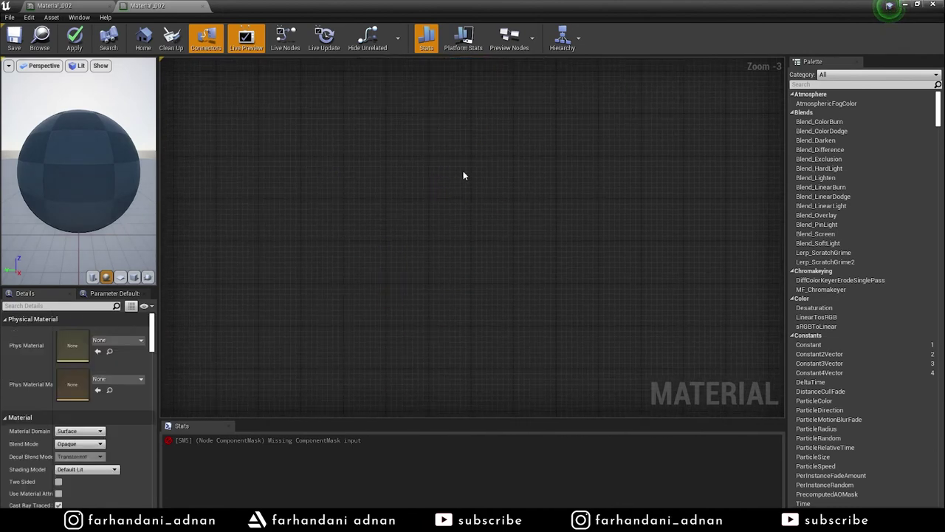
right_drag(464, 173, 456, 183)
drag(447, 130, 484, 210)
key(Delete)
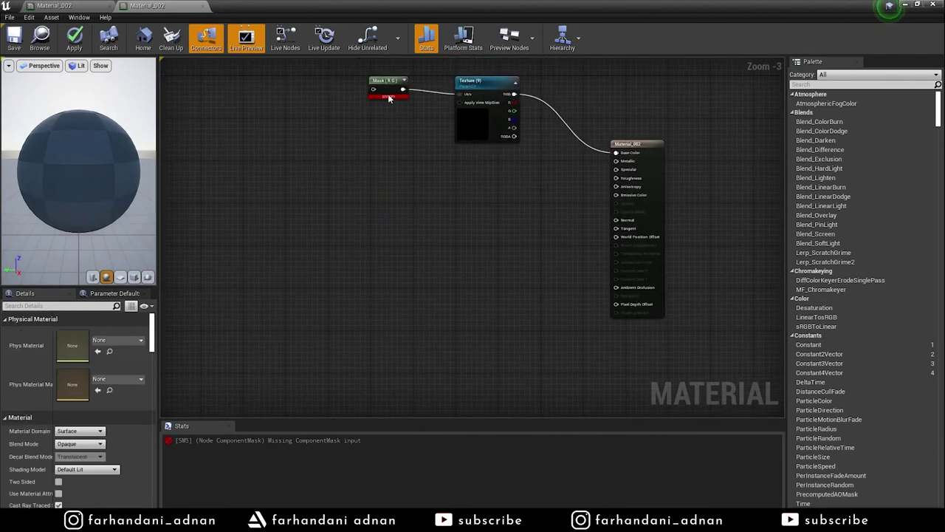
drag(362, 70, 428, 124)
key(Delete)
right_drag(428, 125, 492, 141)
drag(473, 158, 501, 217)
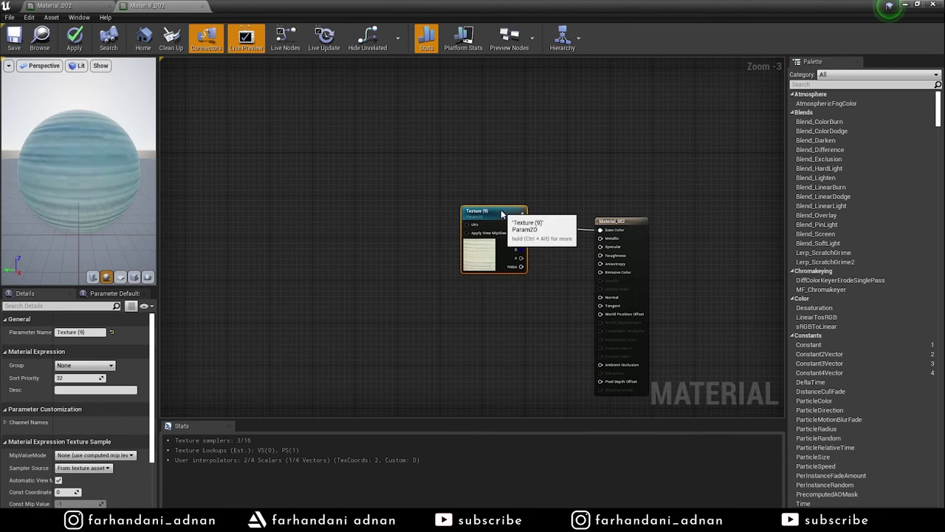
Step: Apply, save and close Material_002, then select the book on the nightstand
click(74, 39)
click(14, 37)
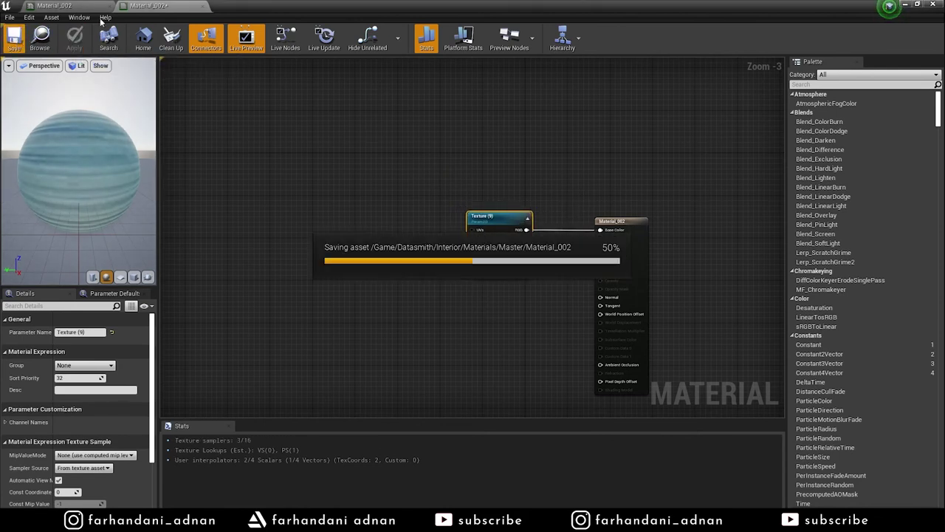
click(204, 6)
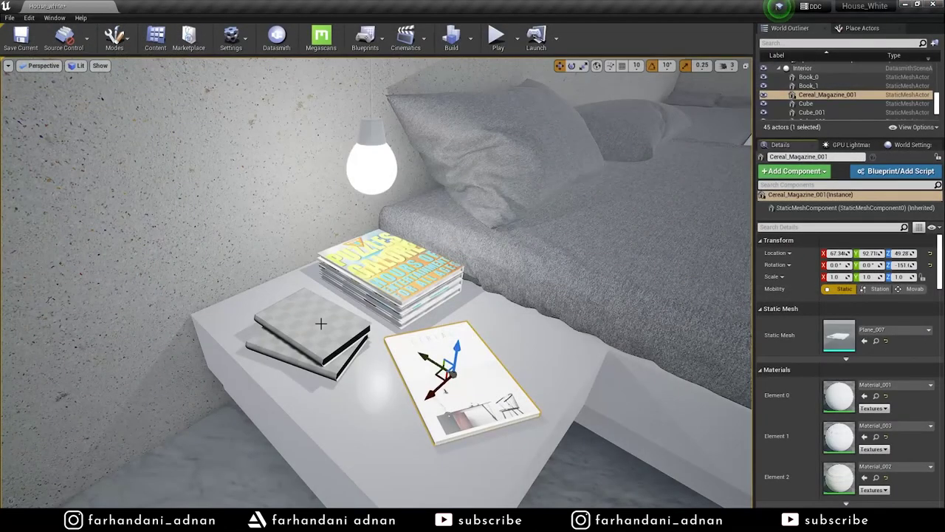
click(321, 323)
Step: Open the Side_001 parent material and delete its Mask node and three constants
double_click(839, 435)
double_click(458, 241)
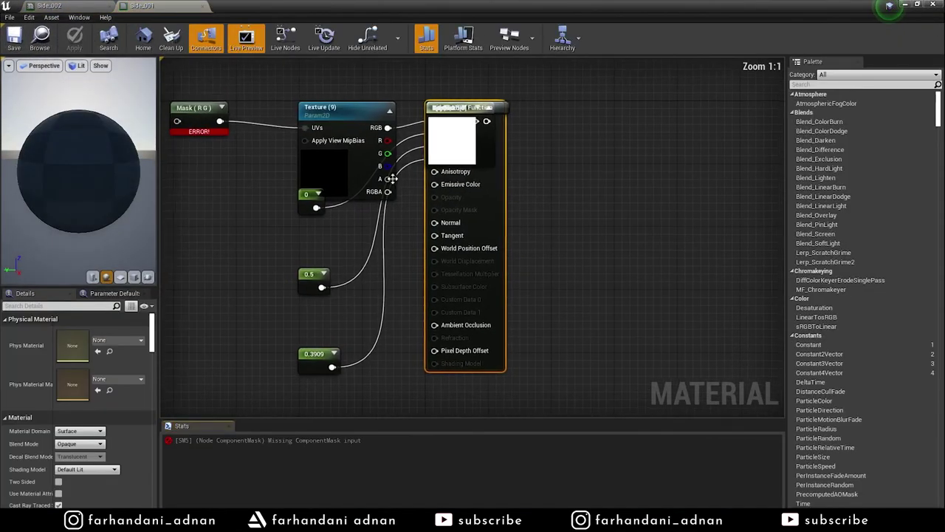
click(218, 122)
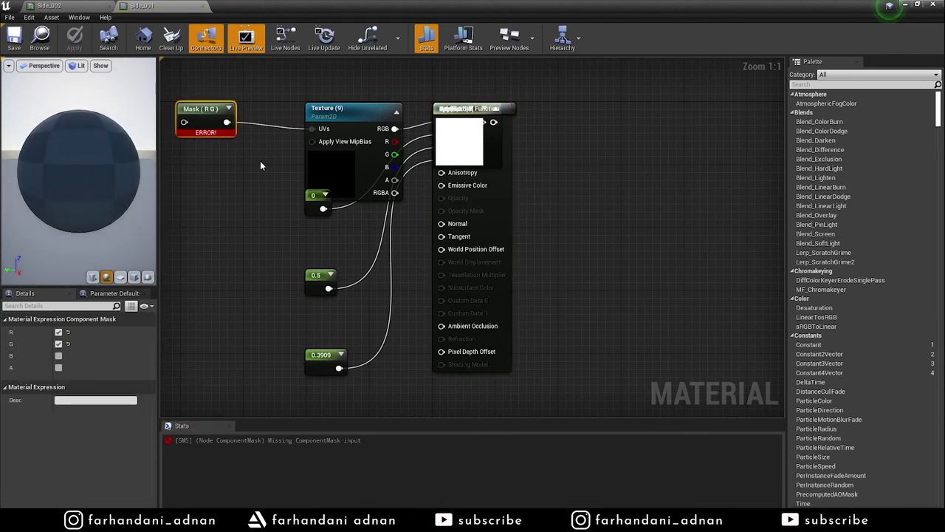
key(Delete)
drag(264, 215, 345, 380)
key(Delete)
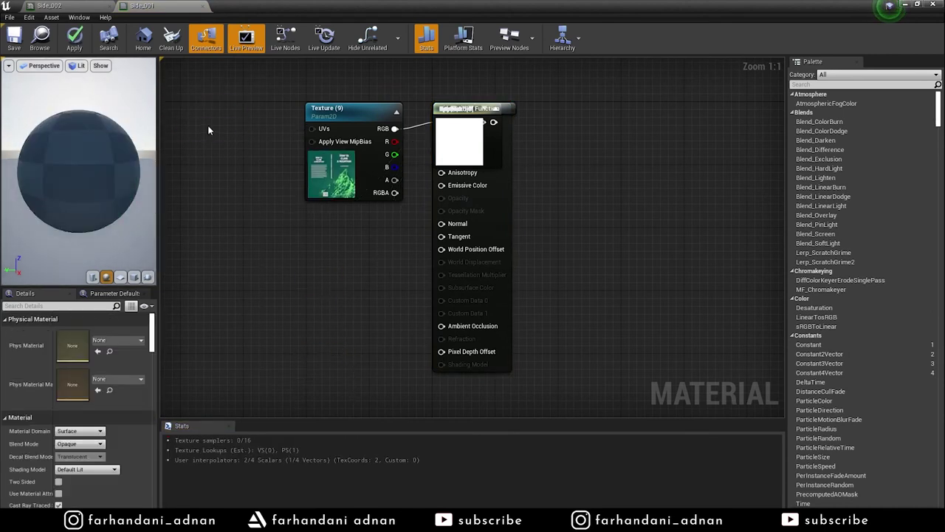
Step: Remove Side_001's white preview node, then apply and save the material
drag(510, 176, 532, 257)
click(465, 108)
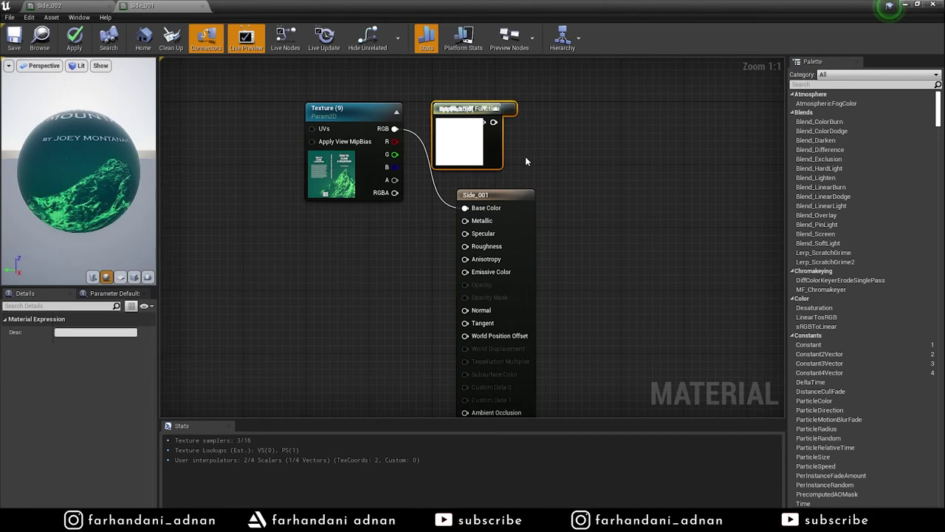
key(Delete)
drag(528, 195, 519, 111)
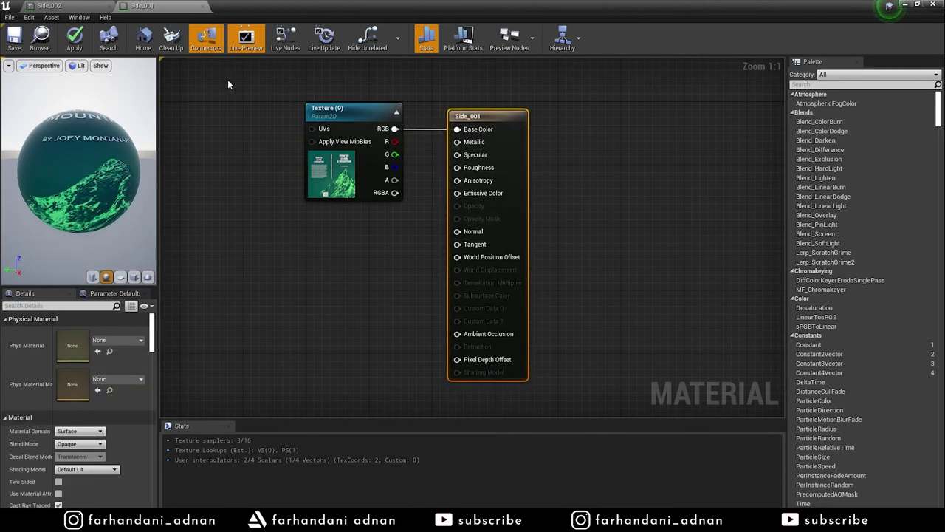
click(77, 42)
click(13, 42)
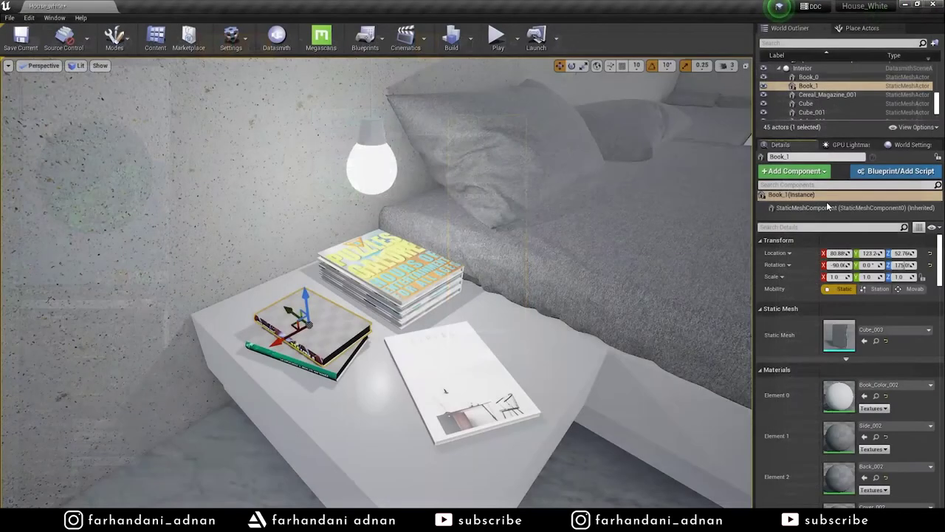
scroll(872, 416, down, 2)
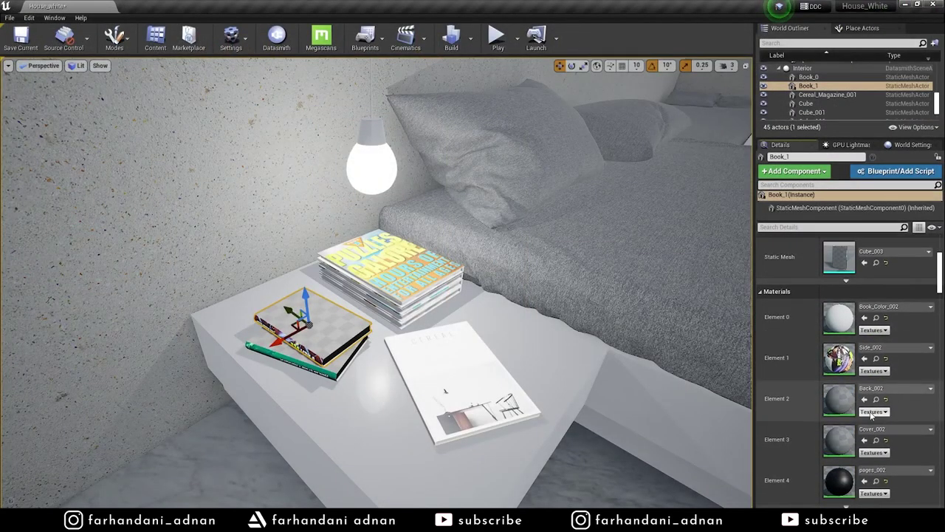
Step: In Back_001, delete the 0.5, 0.3909 and Metallic constants and the Mask node
double_click(836, 404)
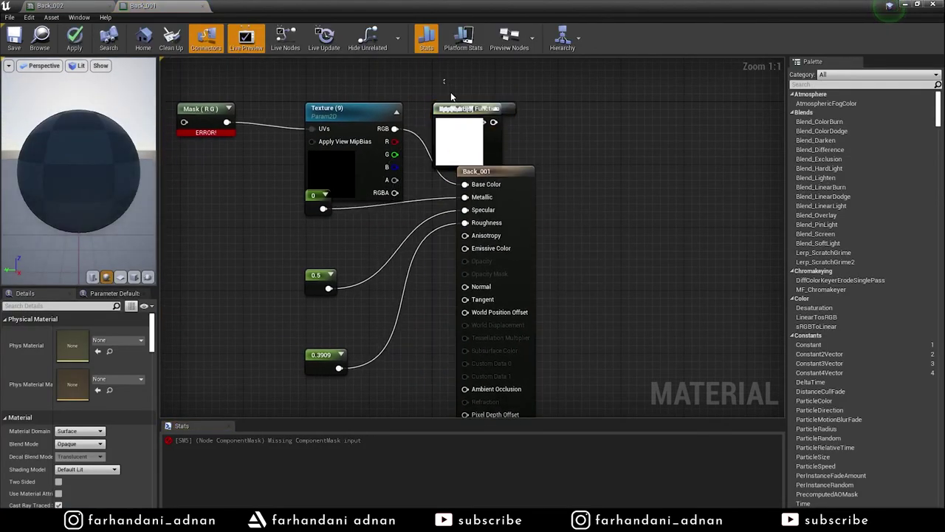
key(Delete)
click(214, 117)
key(Delete)
click(313, 215)
key(Delete)
scroll(354, 276, down, 8)
scroll(349, 265, up, 8)
drag(344, 194, 345, 248)
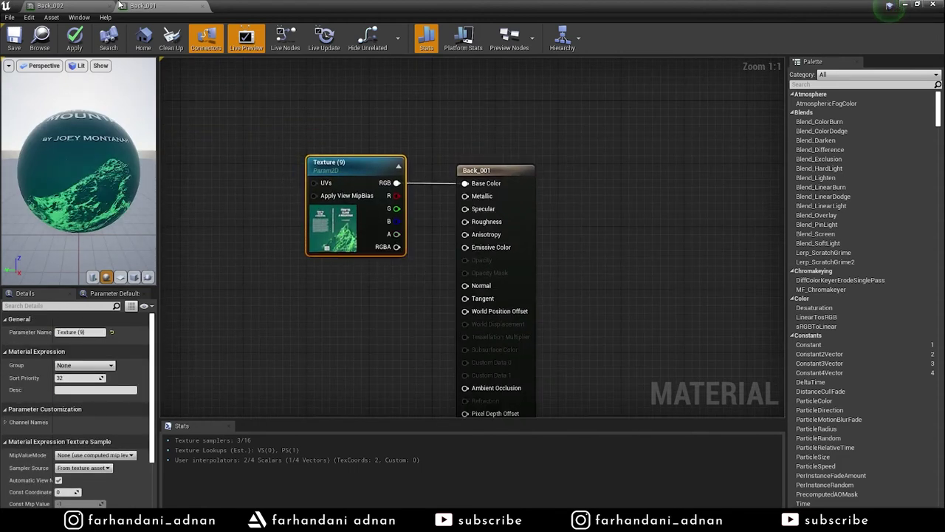
Step: Apply and save Back_001, close it, and return to the level editor
click(83, 36)
click(13, 39)
click(205, 6)
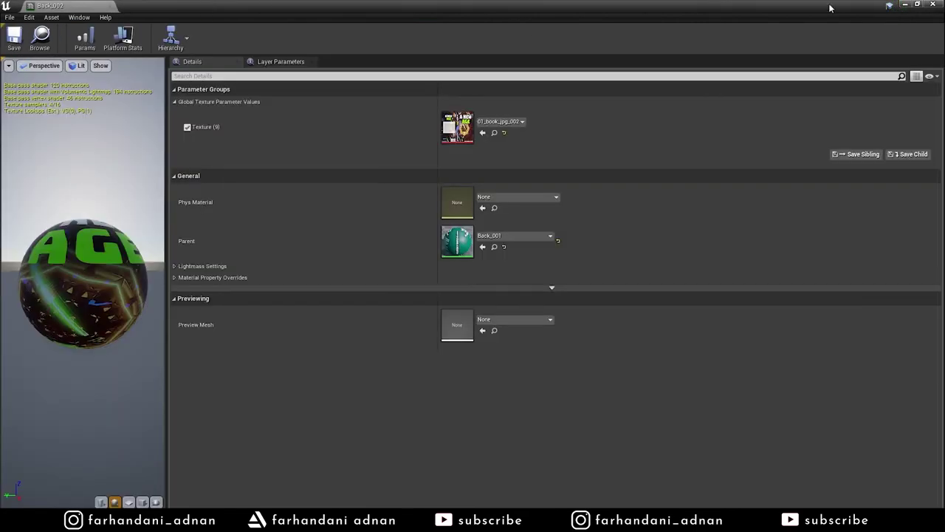
click(906, 6)
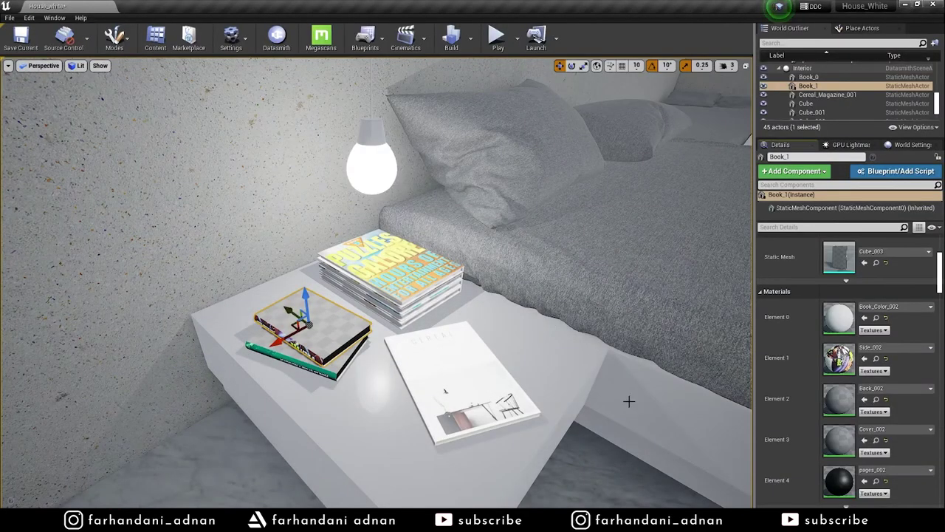
Step: Open the Cover_001 parent material and delete its constants and Mask node
double_click(839, 440)
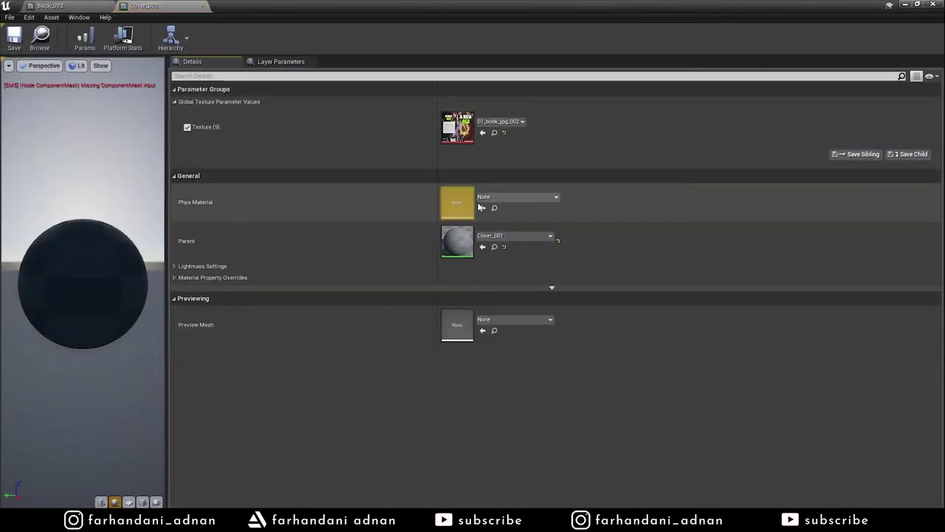
double_click(457, 242)
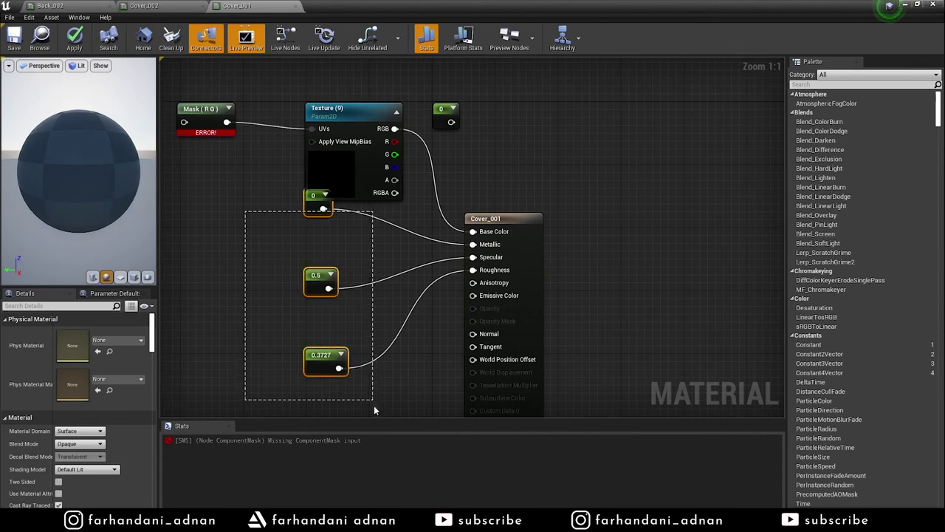
key(Delete)
click(447, 120)
key(Delete)
click(204, 105)
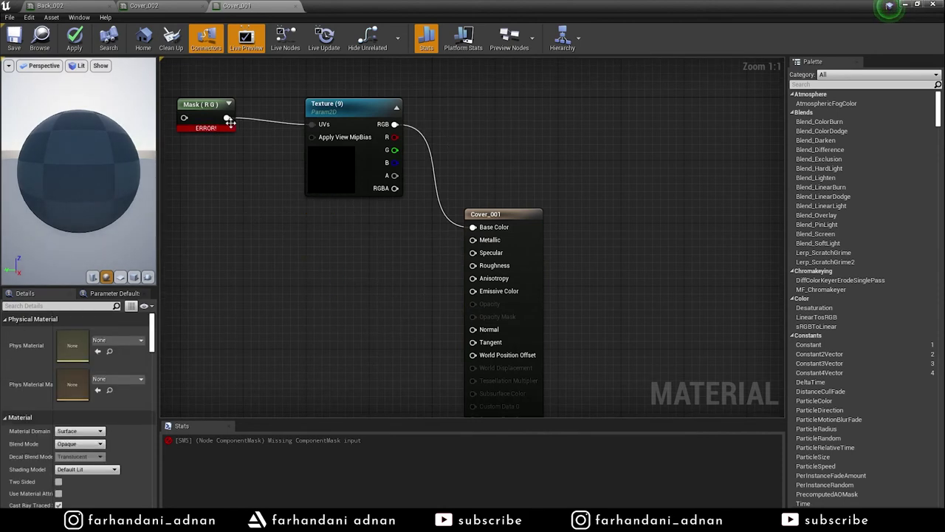
key(Delete)
mouse_move(343, 123)
mouse_down()
mouse_move(376, 226)
mouse_move(368, 225)
mouse_up()
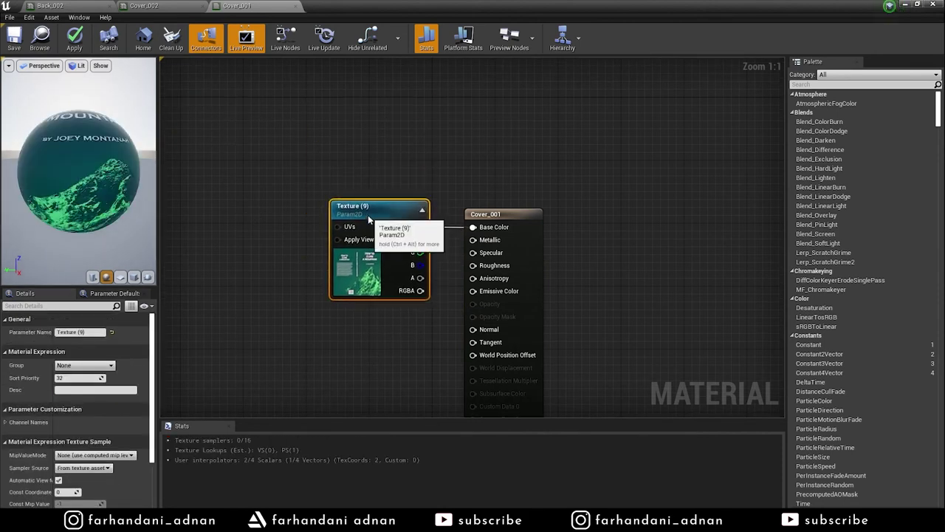
Step: Apply and save Cover_001, then close the Cover_001, Cover_002 and Back_002 editors
click(74, 37)
click(14, 38)
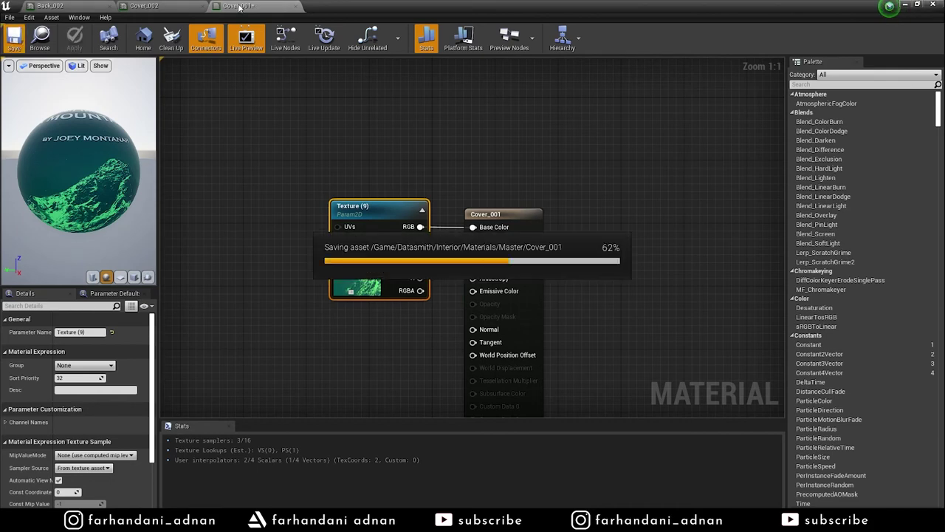
click(298, 6)
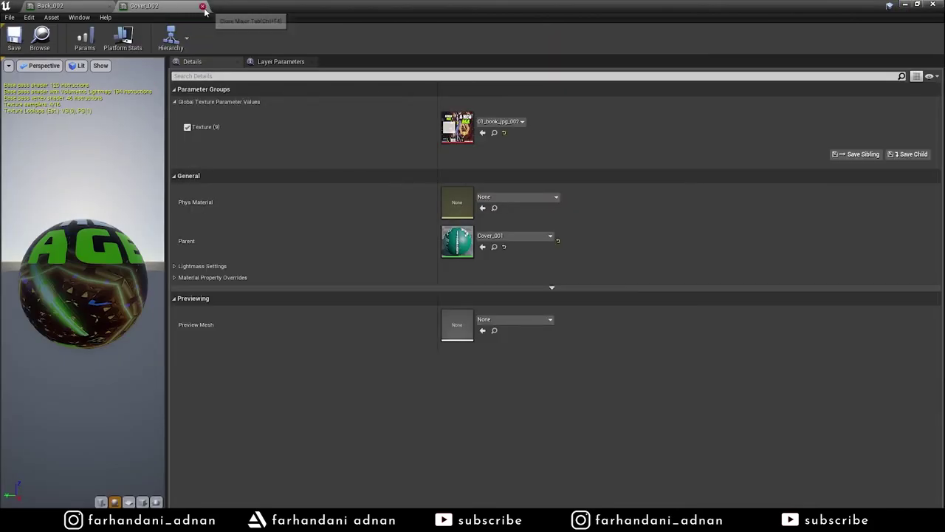
click(204, 9)
click(109, 6)
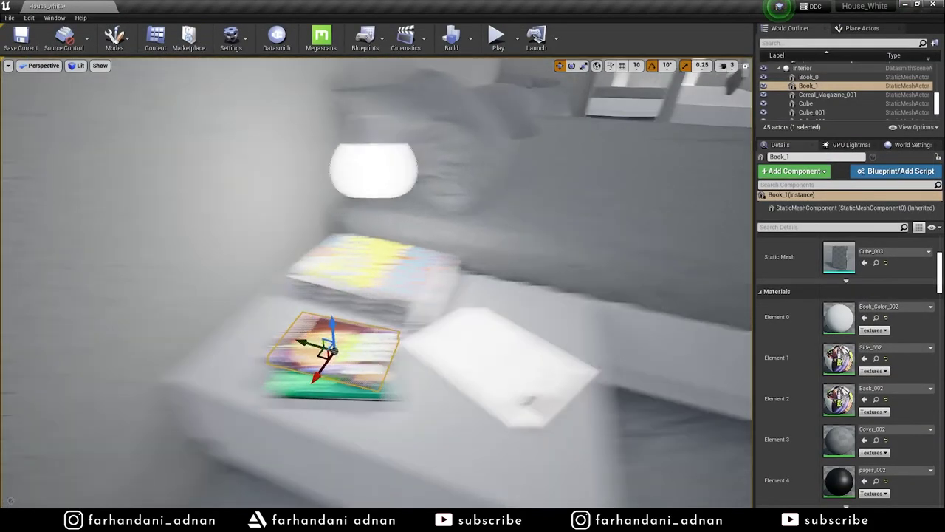
Step: Frame a wide bedroom view and switch the viewport to Lightmap Density mode
right_drag(120, 256, 120, 257)
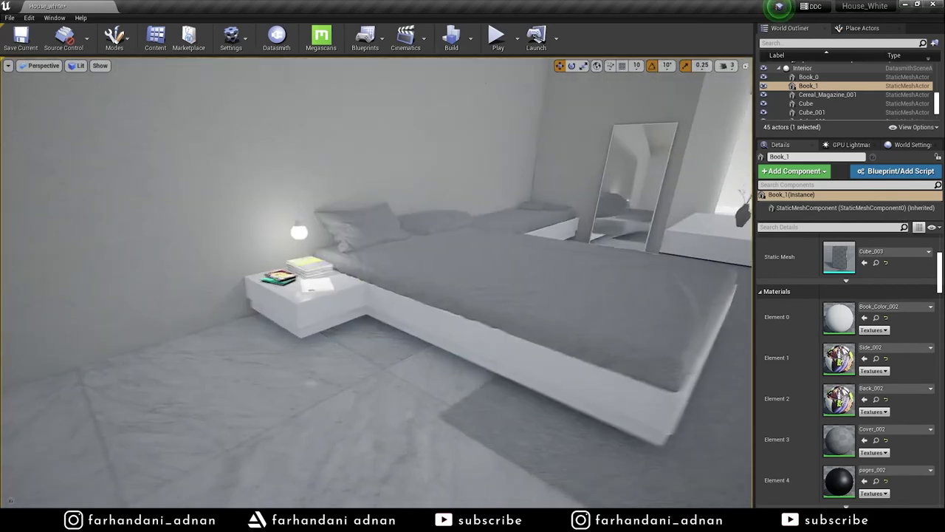
right_drag(461, 207, 461, 207)
click(77, 65)
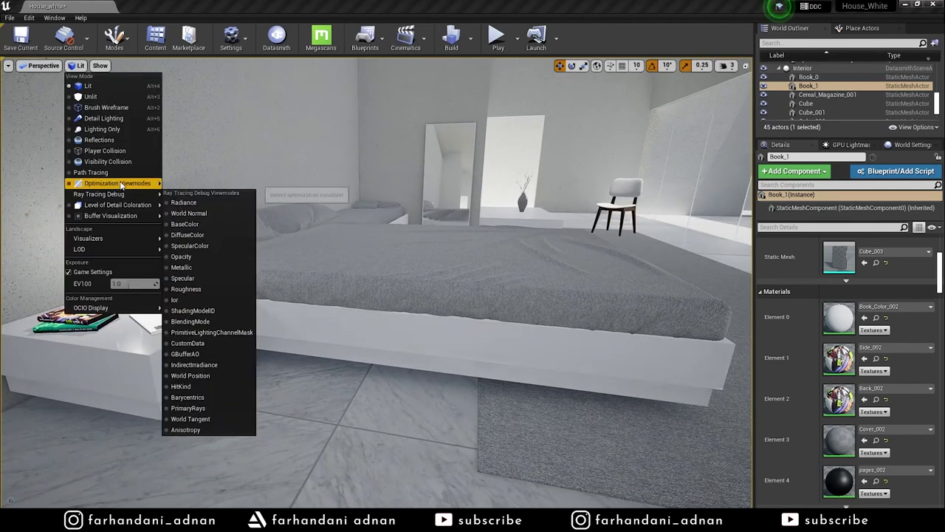
mouse_move(119, 183)
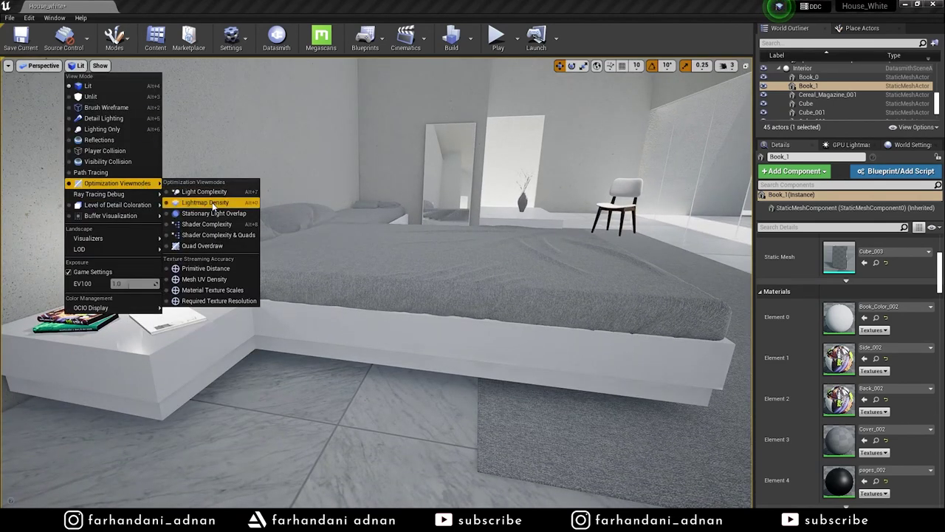
click(212, 202)
Step: Filter Details by 'light' and check the chair, floor and vase lightmap resolutions
right_drag(301, 218, 301, 219)
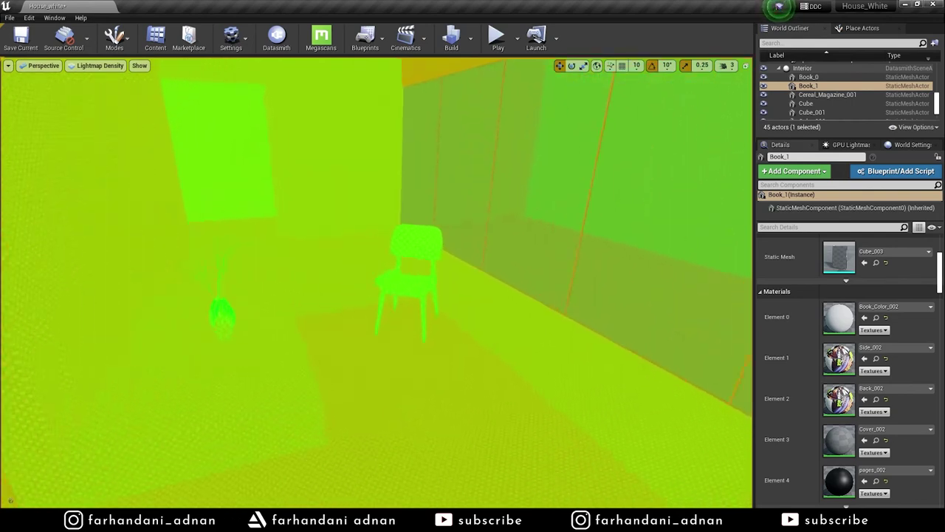
click(424, 279)
right_drag(426, 274, 427, 274)
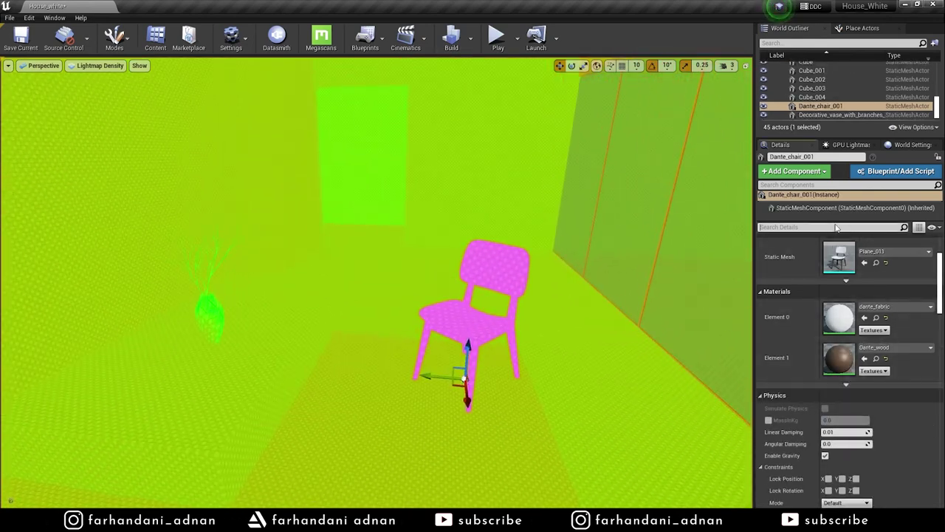
text(light)
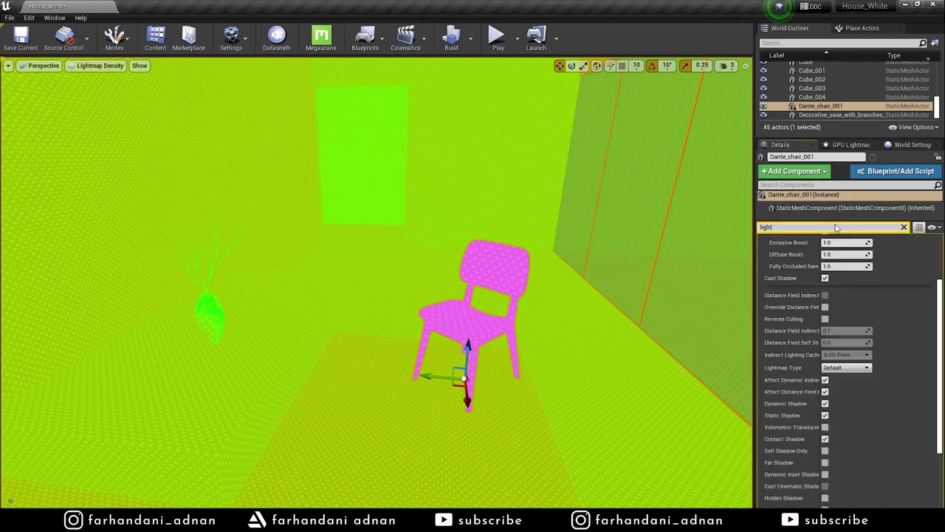
scroll(870, 305, up, 3)
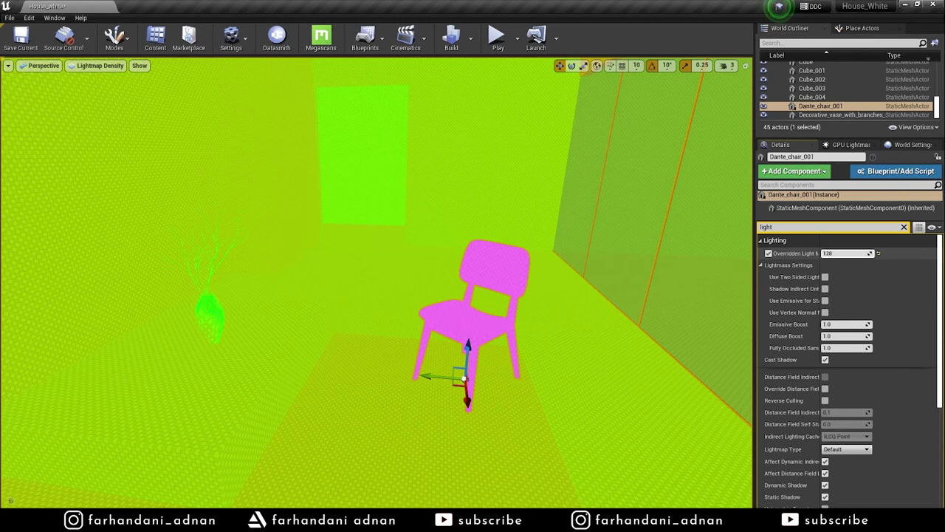
click(637, 318)
click(225, 320)
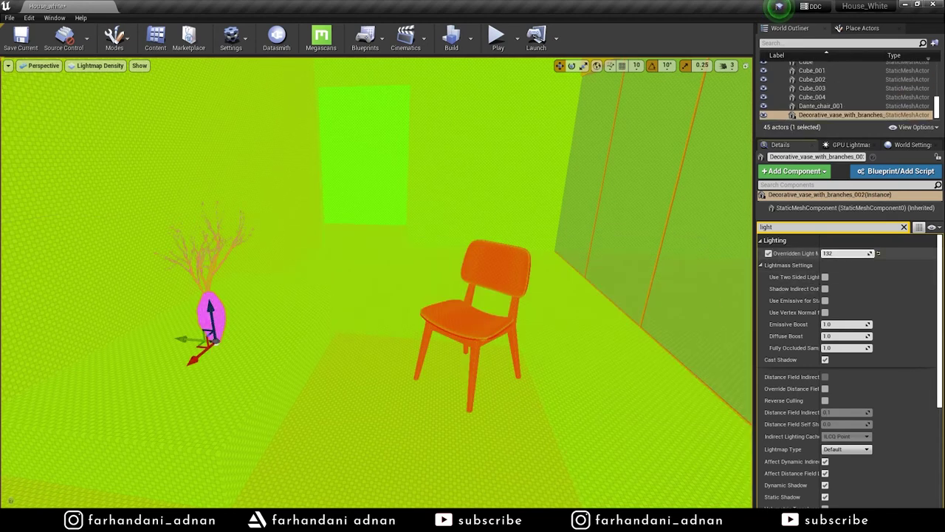
click(613, 329)
right_drag(433, 313, 433, 313)
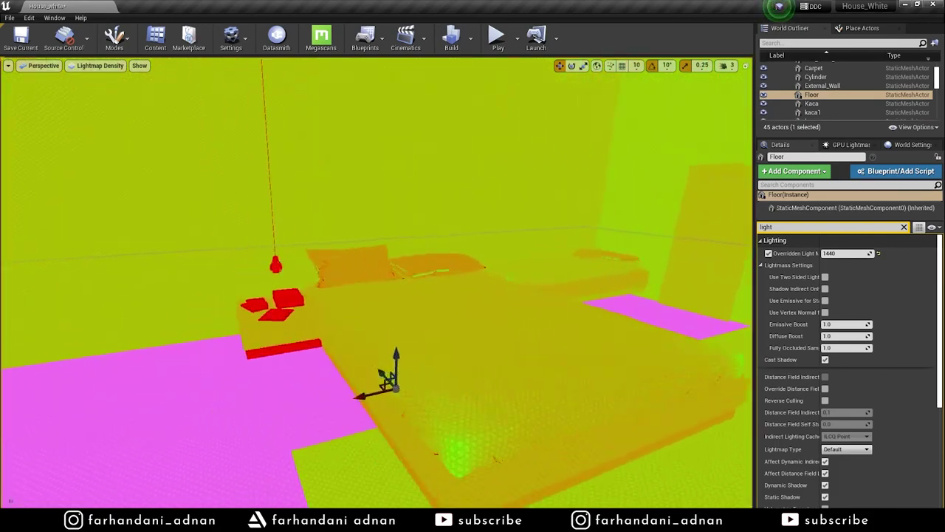
right_drag(433, 313, 433, 313)
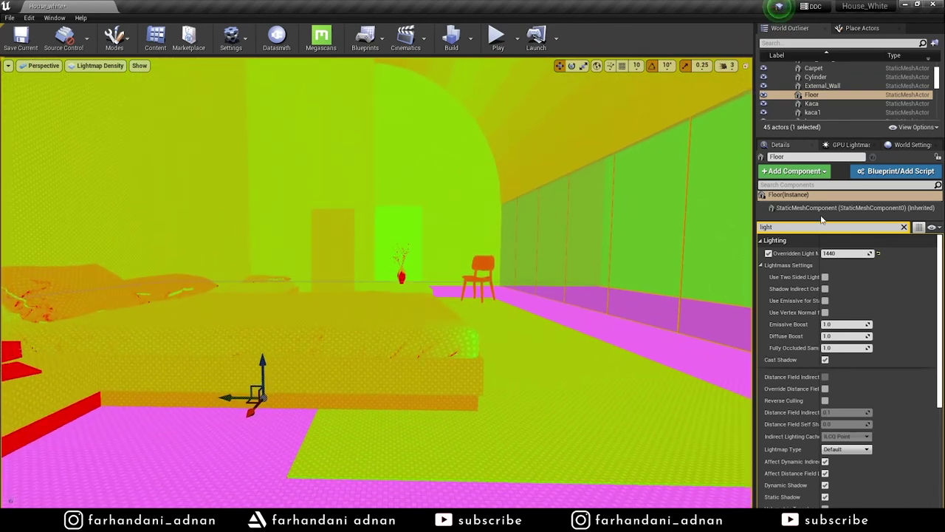
Step: Clear the Details filter and return the viewport to the Lit view mode
click(905, 227)
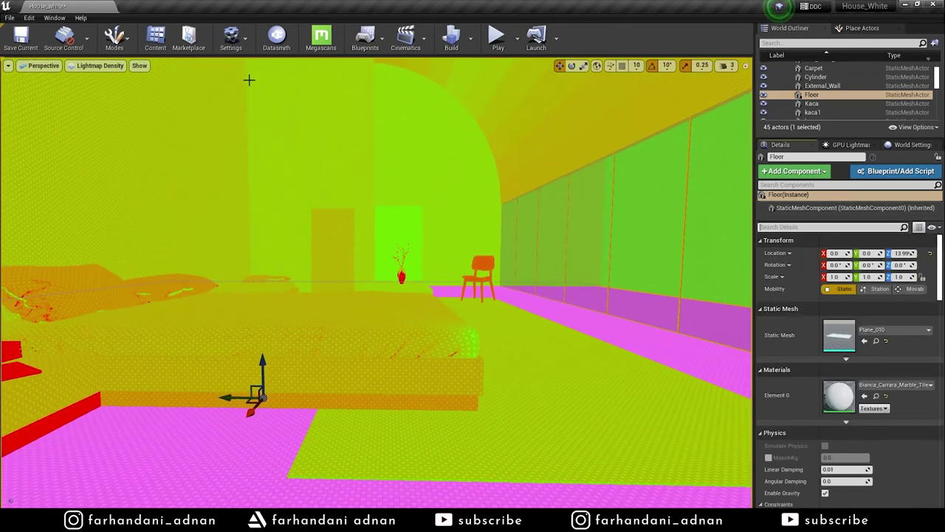
click(104, 66)
click(98, 81)
right_drag(432, 312, 433, 312)
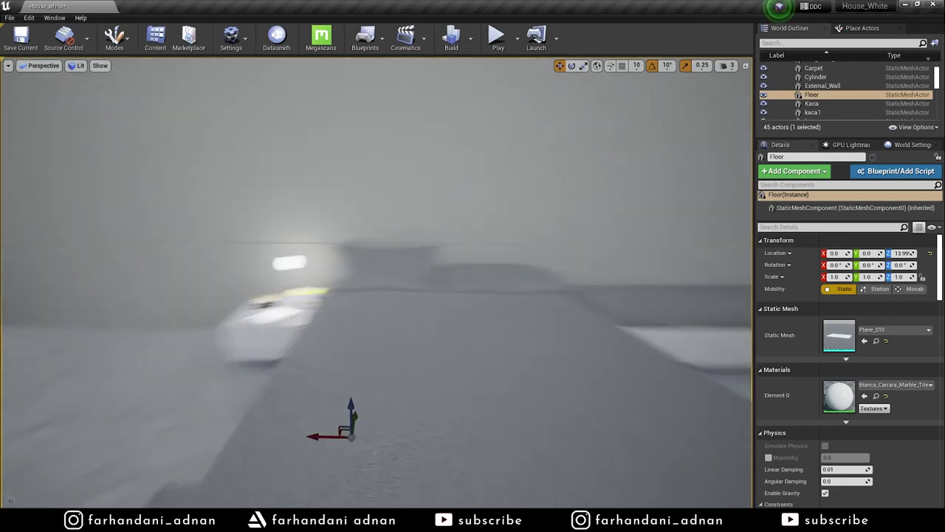
Step: Delete the point light beside the bedside lamp
right_drag(433, 312, 418, 297)
click(380, 288)
key(Delete)
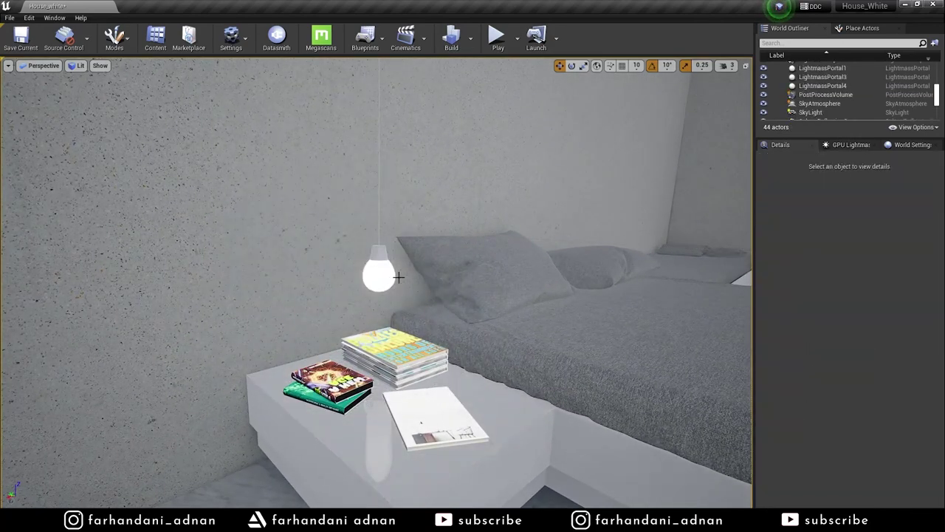
Step: On the lampu bulb mesh, enable Use Emissive for Static Lighting under Lightmass Settings
click(388, 277)
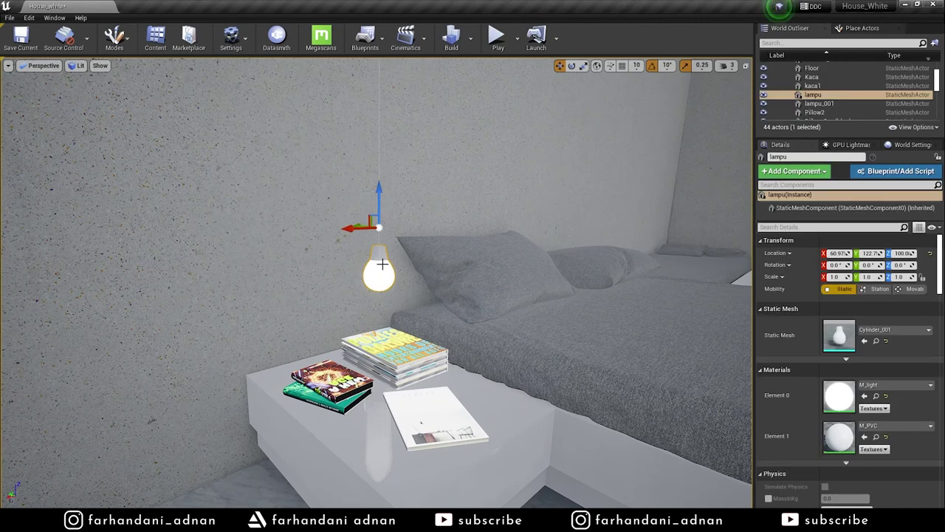
scroll(785, 379, down, 1)
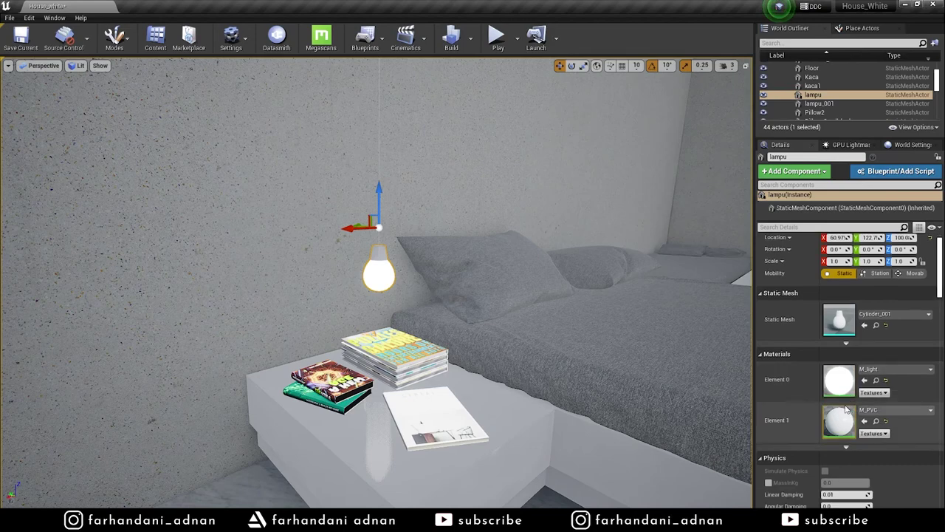
scroll(897, 414, down, 4)
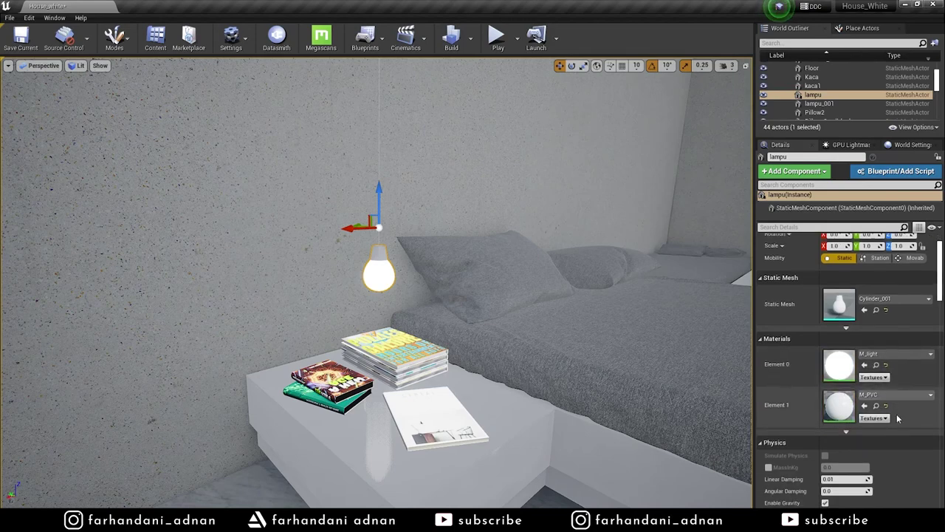
scroll(897, 420, down, 6)
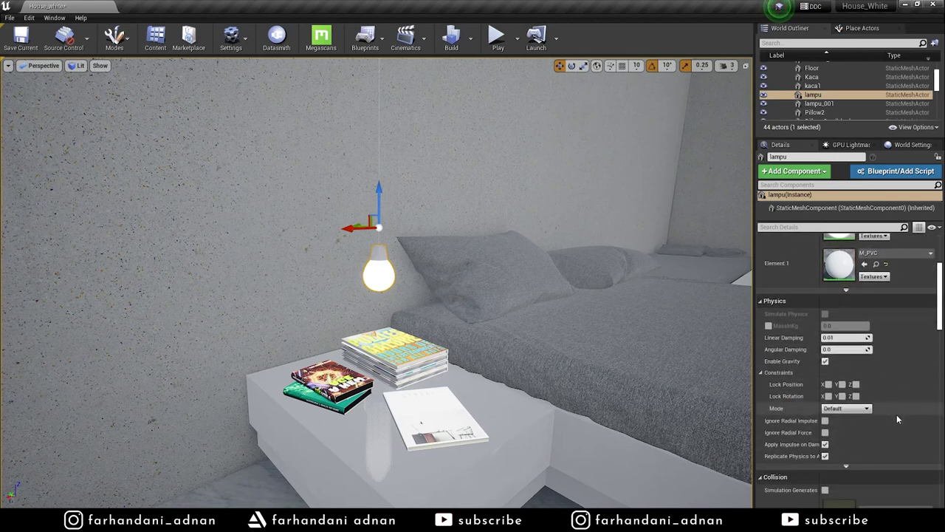
scroll(896, 419, down, 4)
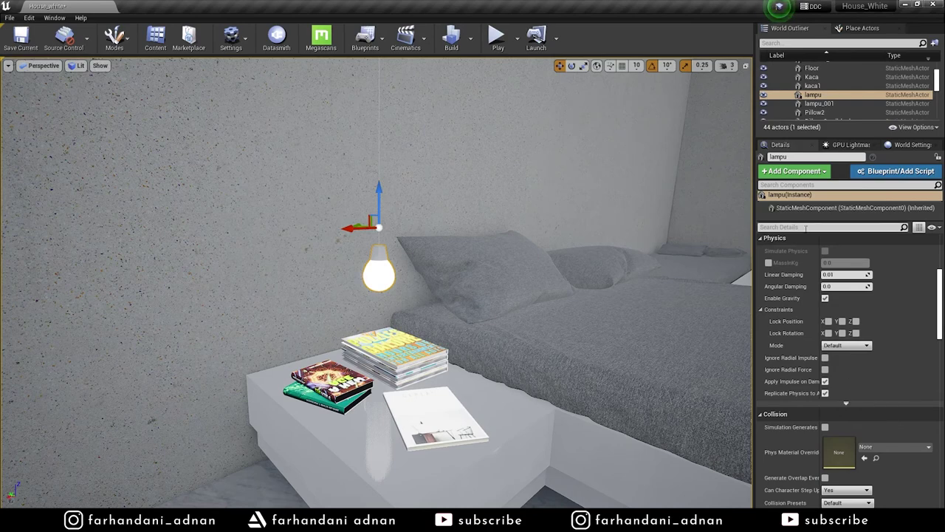
scroll(805, 311, down, 9)
scroll(794, 384, down, 4)
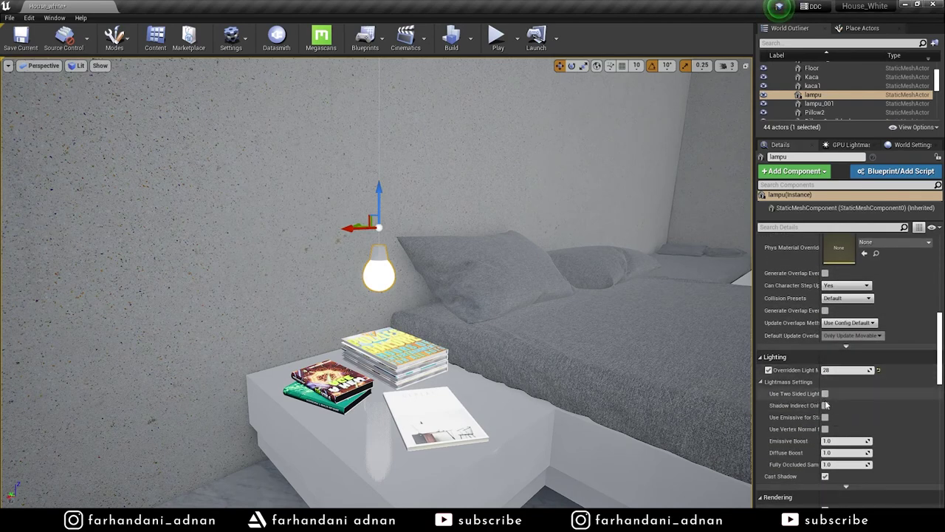
drag(818, 416, 859, 405)
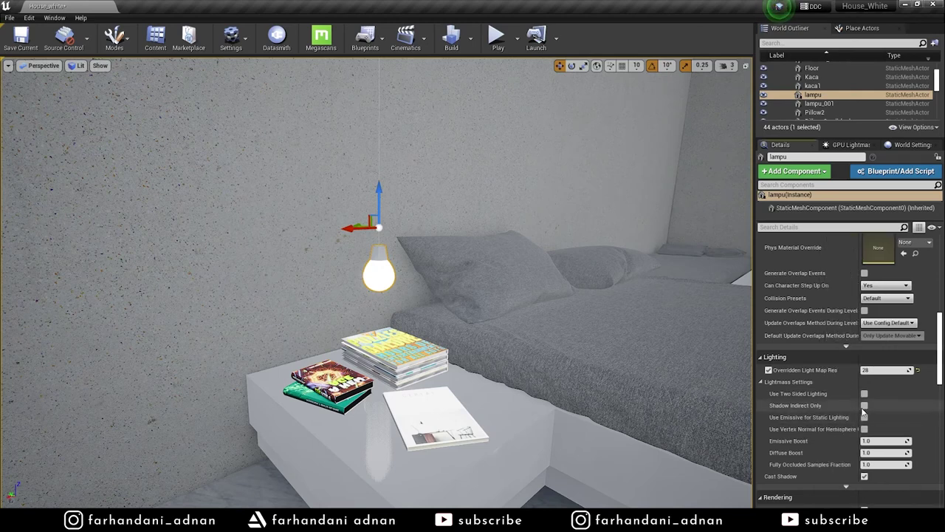
drag(859, 405, 835, 411)
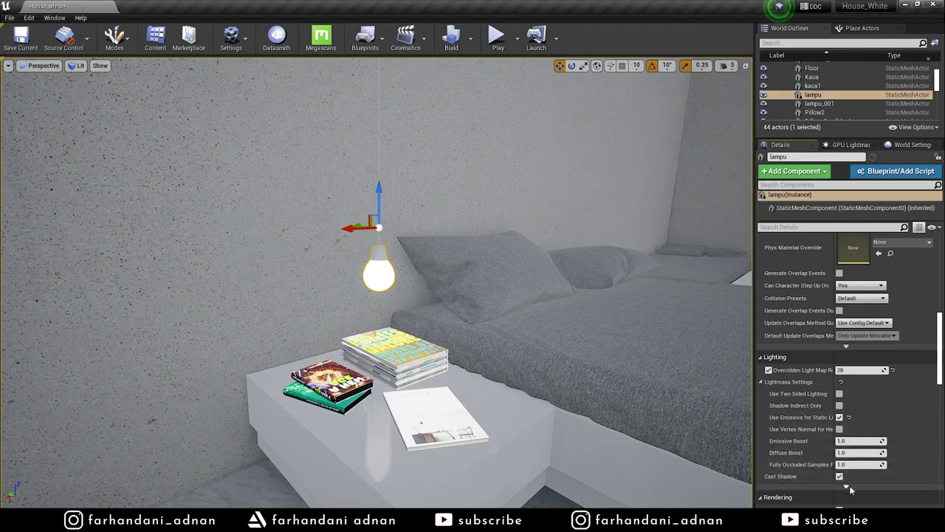
click(848, 485)
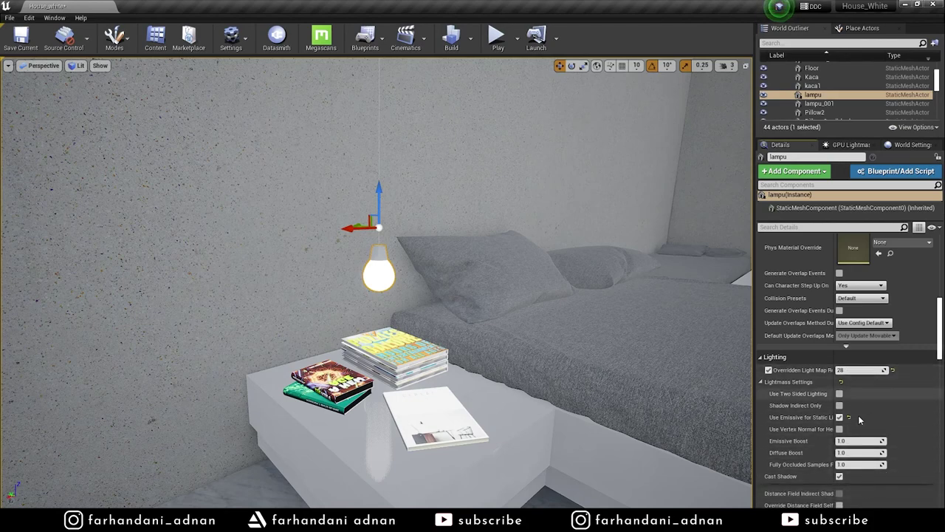
Step: Open the lamp's M_light material, where Intencity 10 drives Emissive Color
scroll(848, 341, up, 3)
scroll(849, 342, up, 3)
scroll(849, 342, up, 3)
scroll(848, 341, up, 2)
double_click(853, 380)
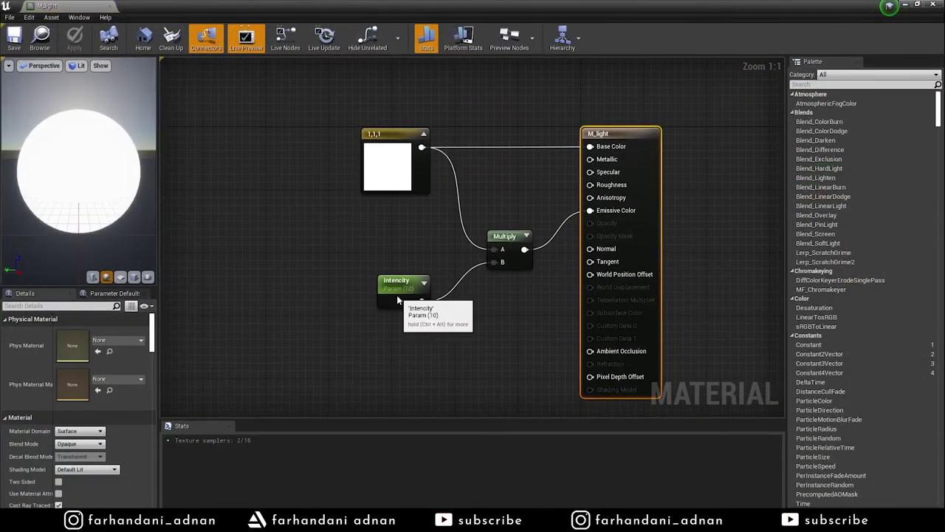
Step: Set the Intencity parameter's default value to 5, then apply and save M_light
click(396, 295)
text(5)
key(Return)
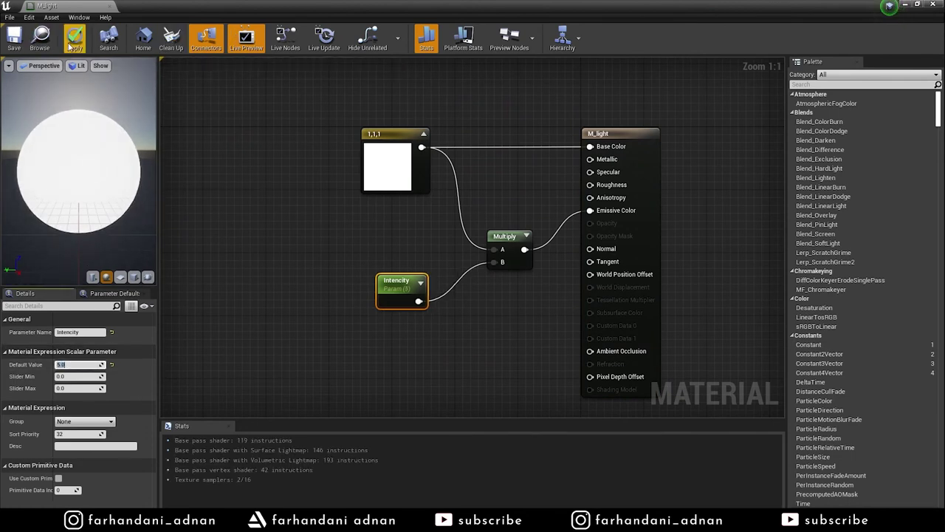
click(72, 44)
click(17, 43)
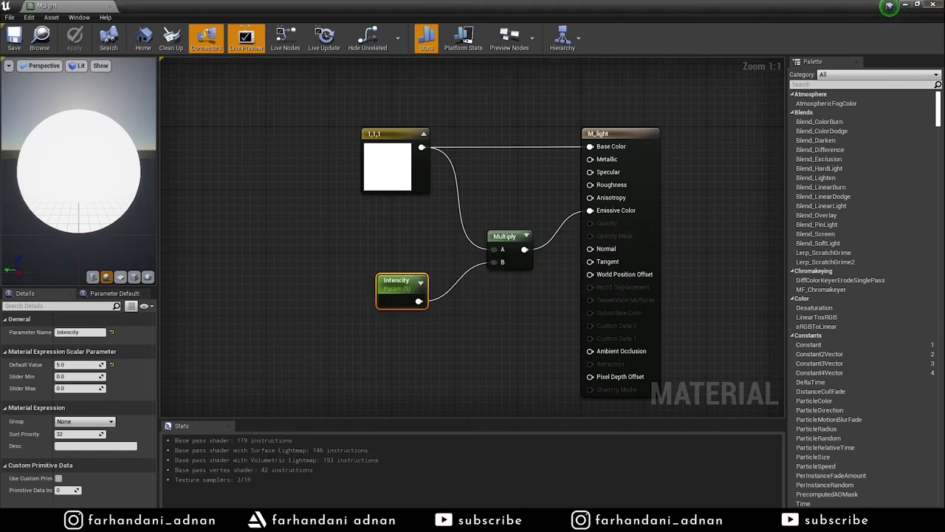
Step: Close the material editor and switch the viewport to game view near the bed
click(928, 4)
scroll(499, 299, down, 10)
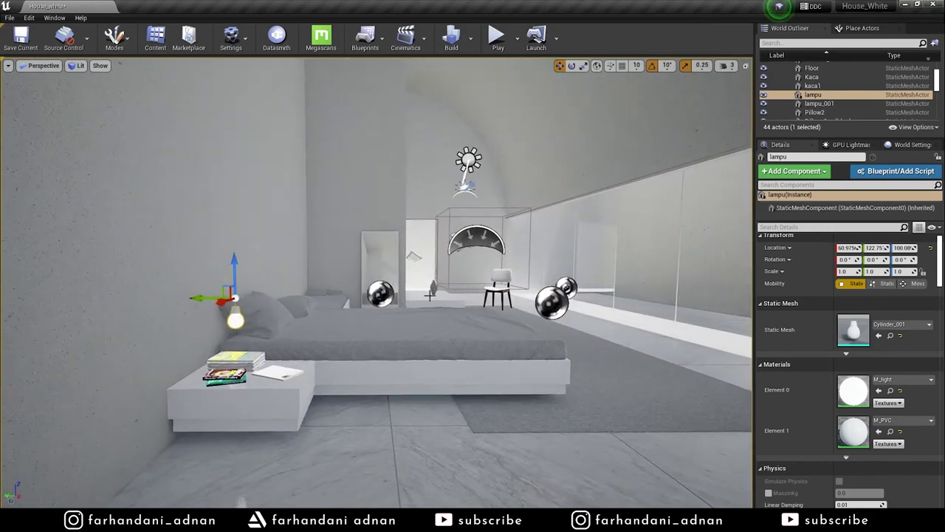
key(g)
right_drag(430, 295, 414, 295)
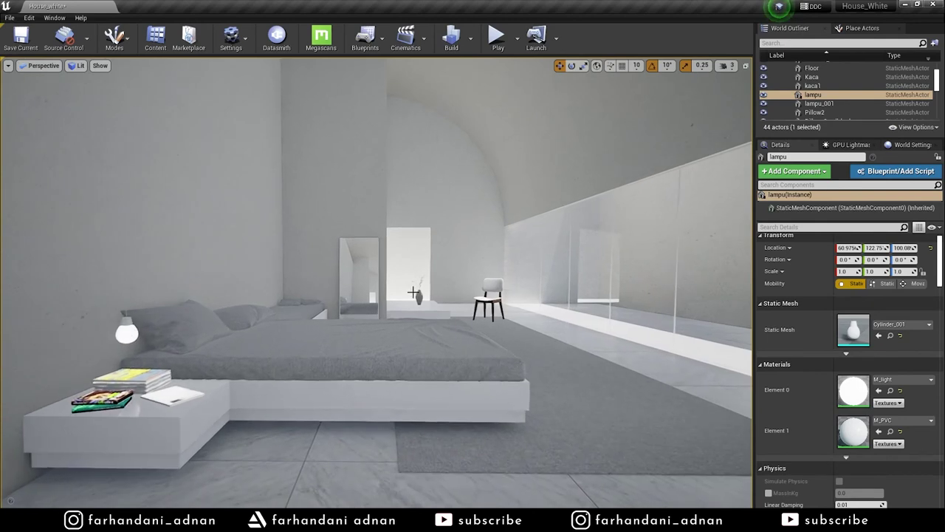
Step: Start a GPU Lightmass lighting build of the bedroom level
click(470, 38)
click(495, 66)
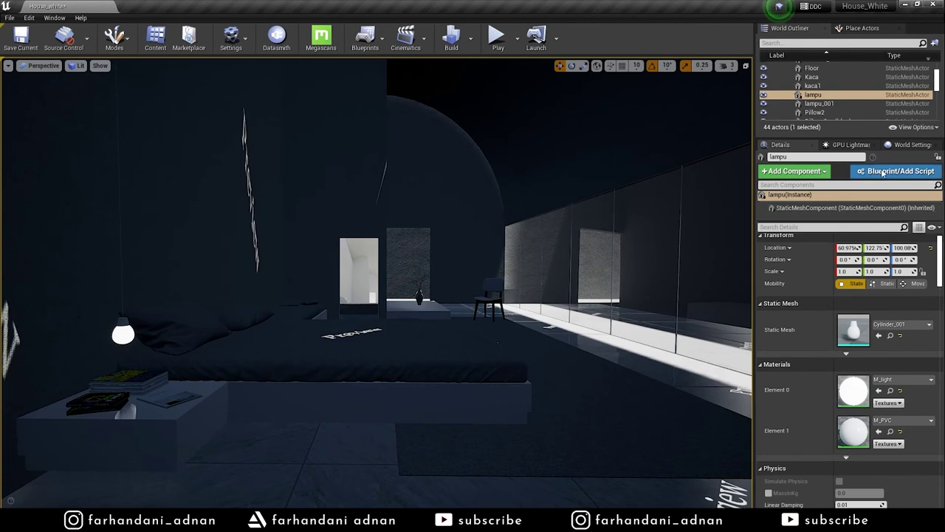
click(844, 146)
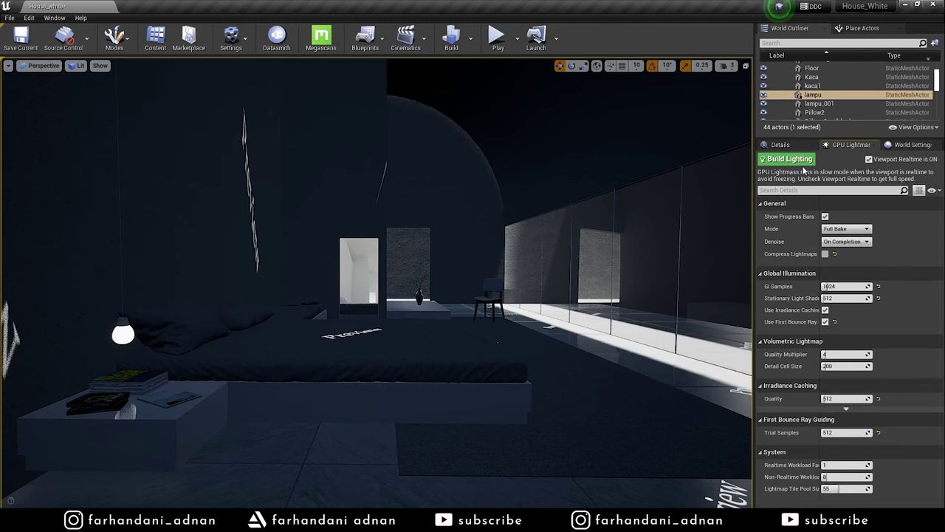
click(778, 165)
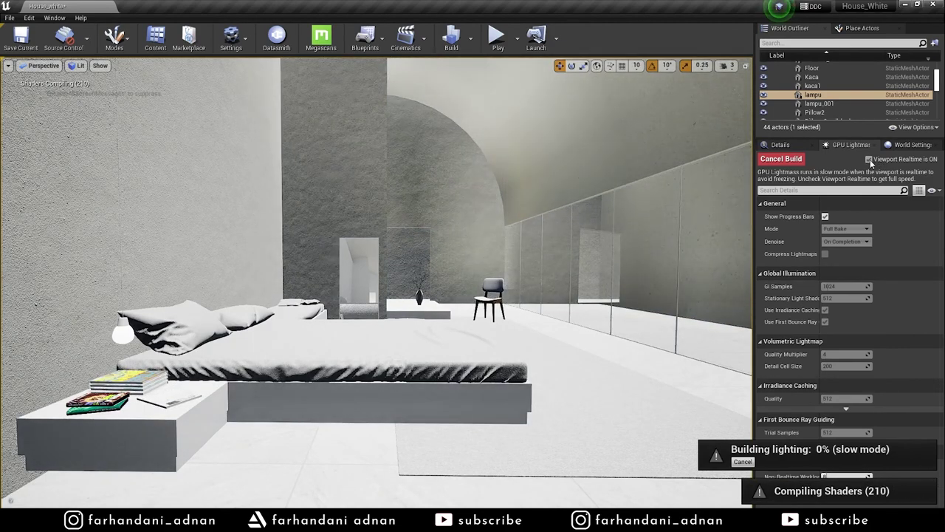
Step: Turn viewport realtime off for the bake, leaving it off after briefly re-enabling it
click(870, 159)
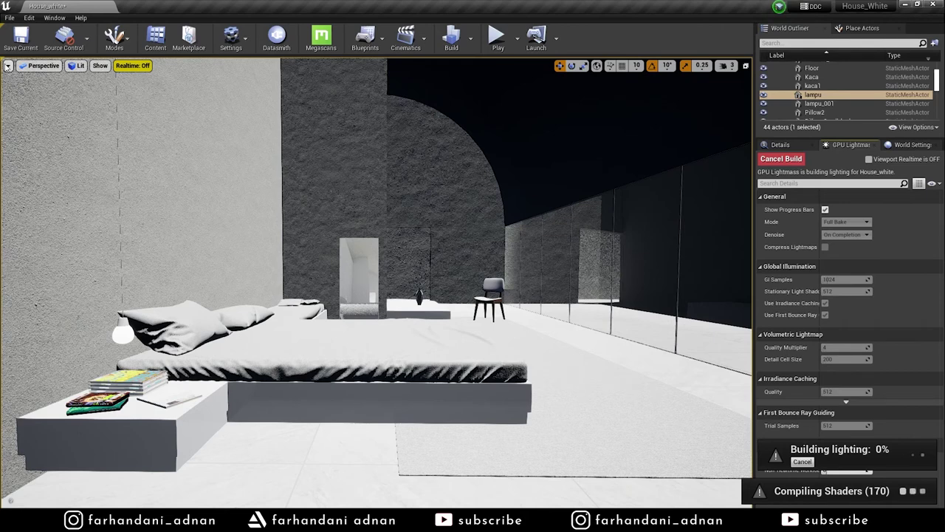
click(9, 66)
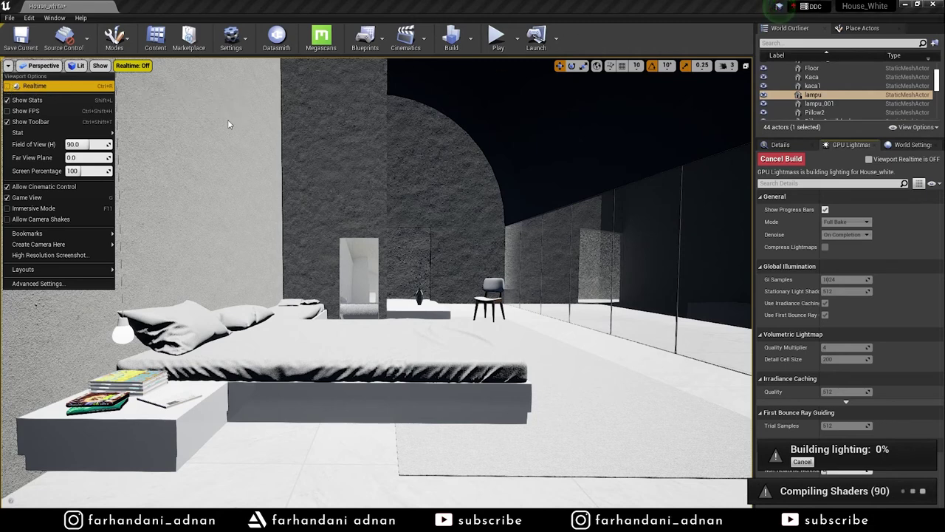
click(256, 131)
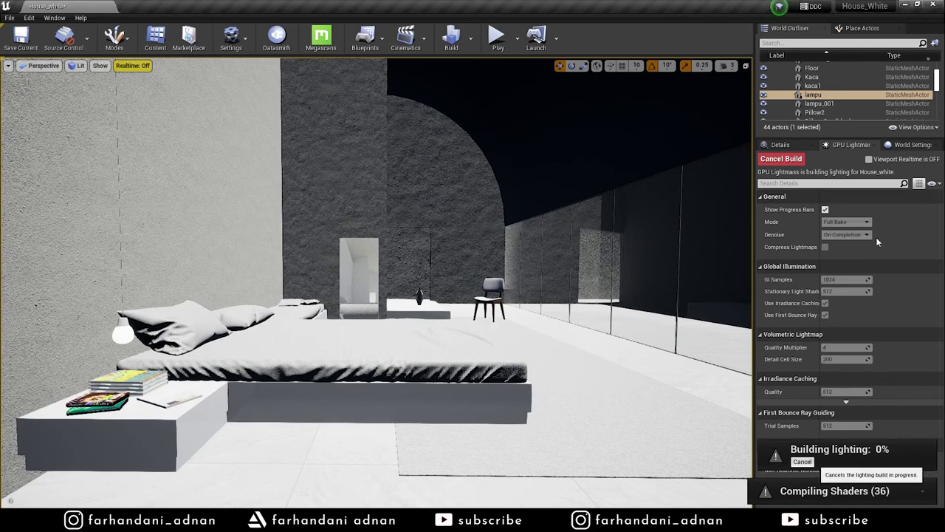
click(870, 160)
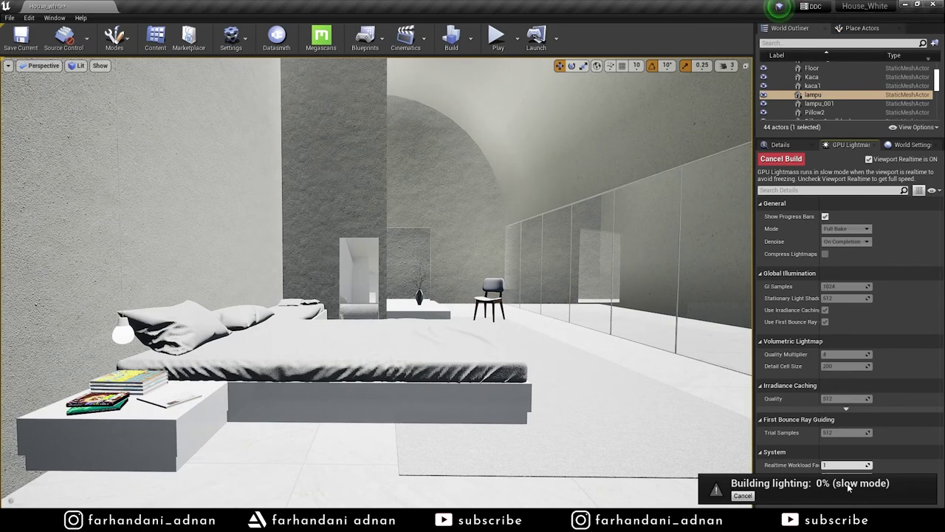
mouse_move(544, 309)
mouse_down()
mouse_move(543, 281)
mouse_move(545, 288)
mouse_up()
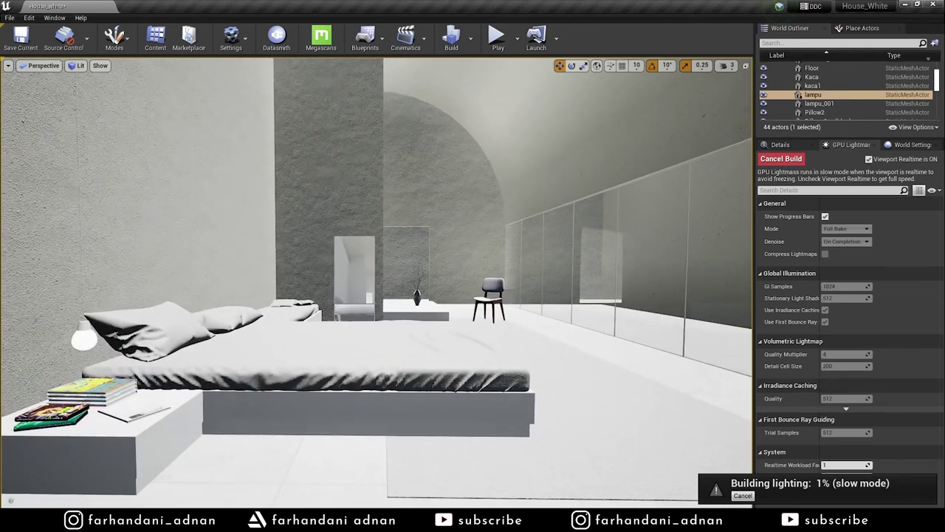
click(869, 160)
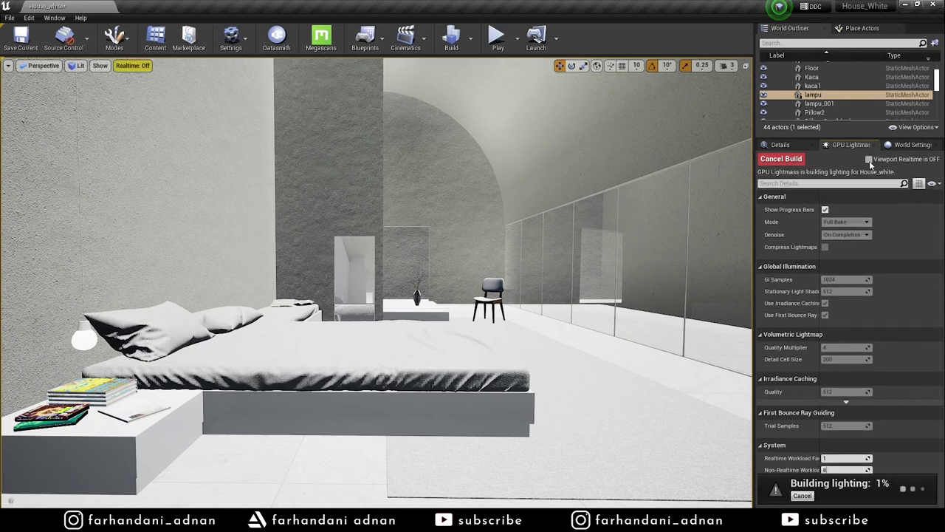
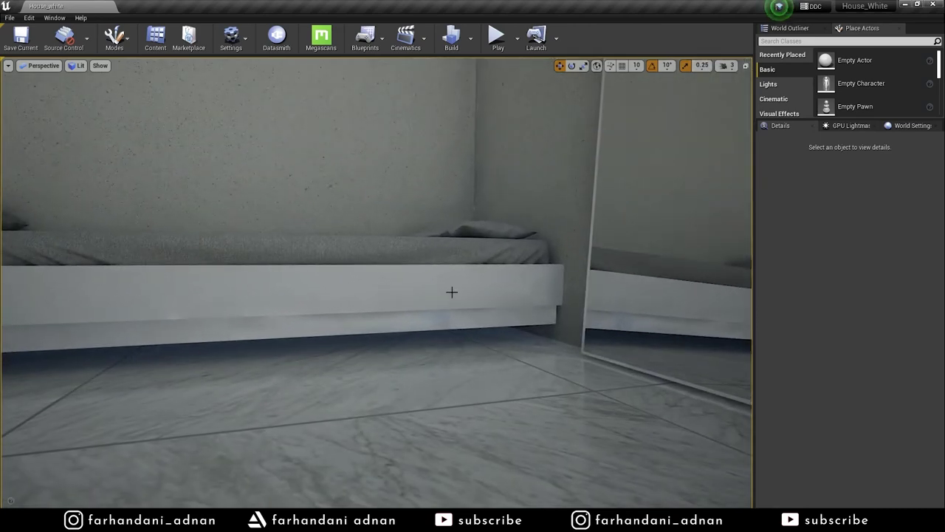
Step: Fly the viewport around to a wide view of the bed, mirror, chair and glass wall
right_drag(472, 312, 384, 310)
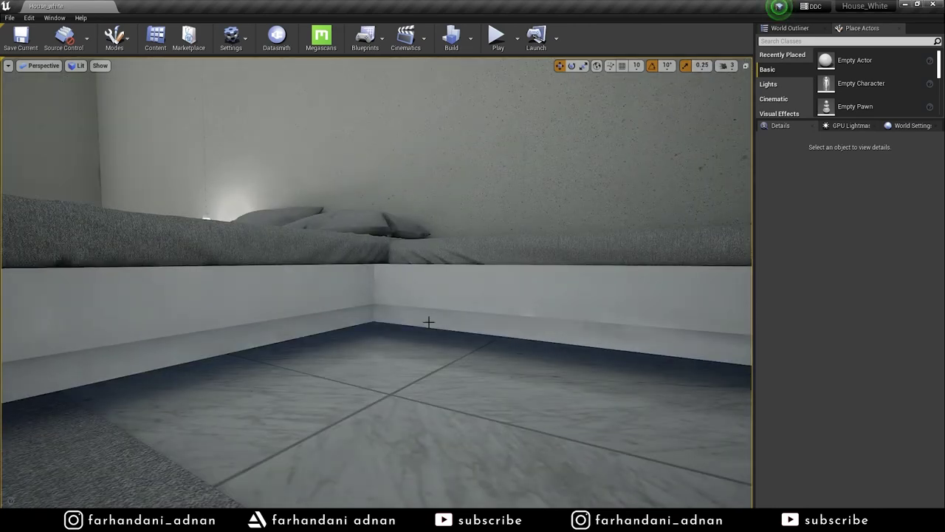
right_drag(335, 292, 388, 260)
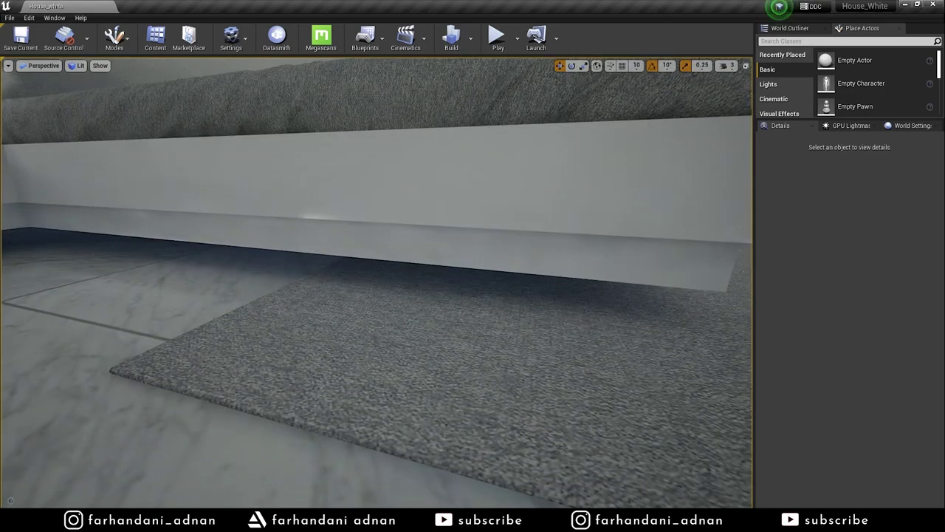
mouse_move(388, 260)
right_down()
mouse_move(347, 266)
mouse_move(358, 241)
right_up()
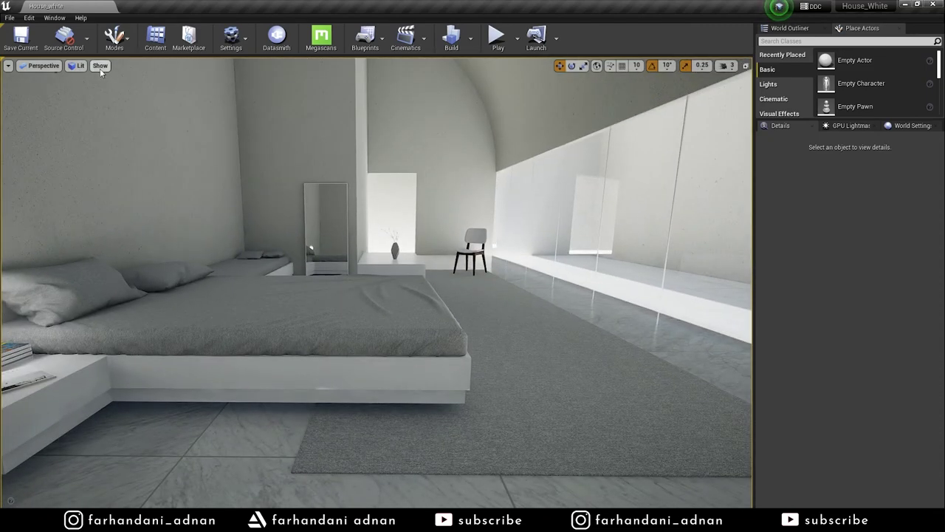
Step: Switch the viewport to Lightmap Density and inspect the bed and chair
click(77, 66)
mouse_move(118, 183)
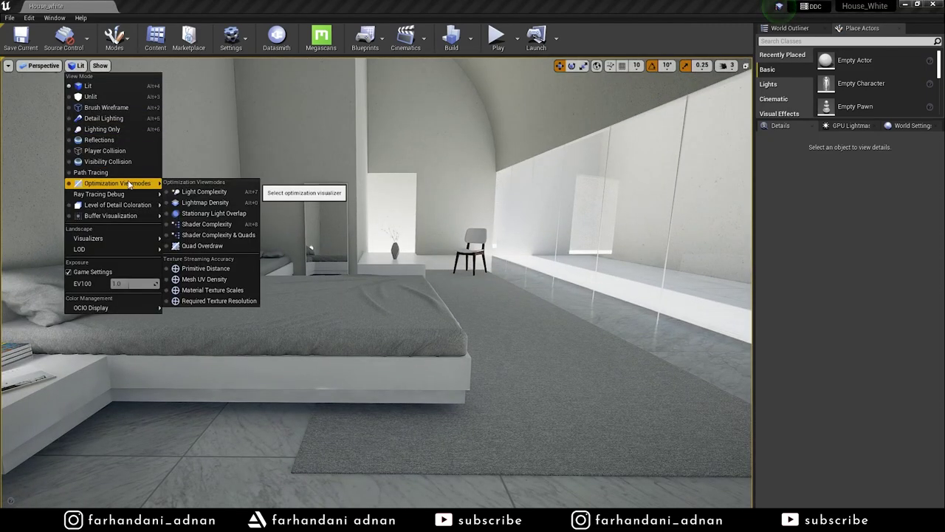
click(199, 202)
mouse_move(198, 203)
right_down()
mouse_move(221, 214)
mouse_move(192, 216)
right_up()
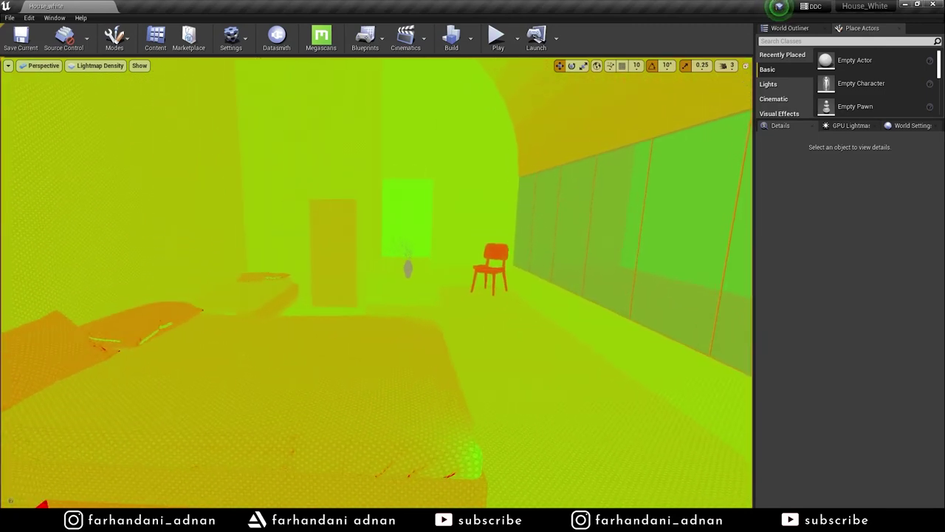
right_drag(212, 153, 212, 153)
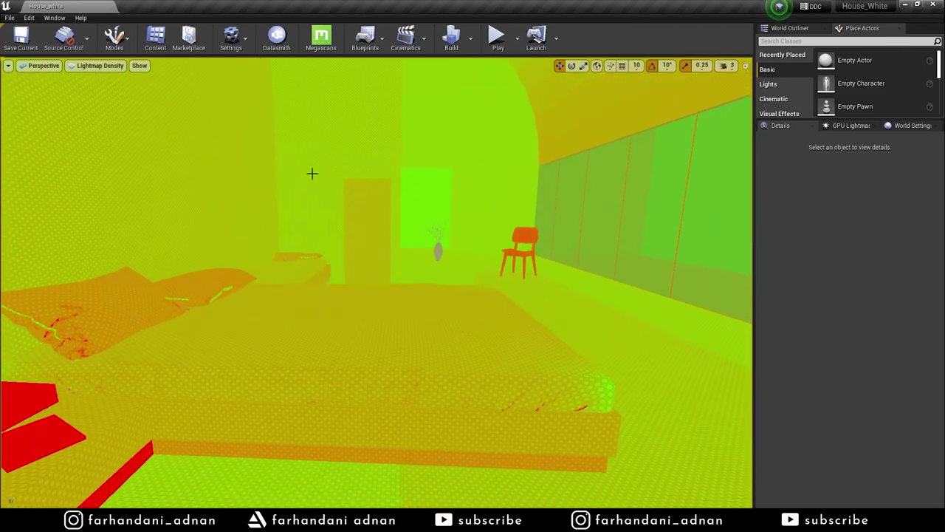
mouse_move(397, 158)
right_down()
mouse_move(437, 173)
mouse_move(420, 200)
right_up()
click(428, 193)
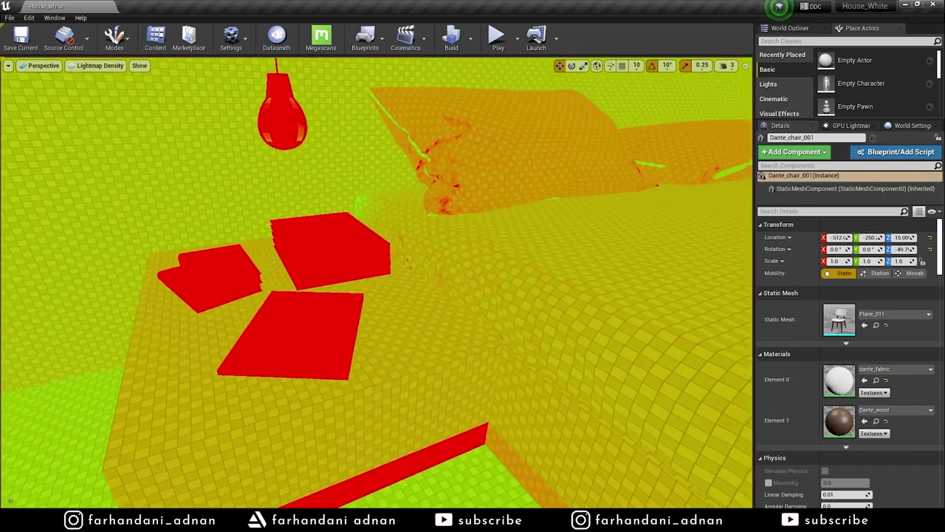
right_drag(265, 165, 266, 165)
Step: Return the viewport to normal Lit rendering
click(100, 65)
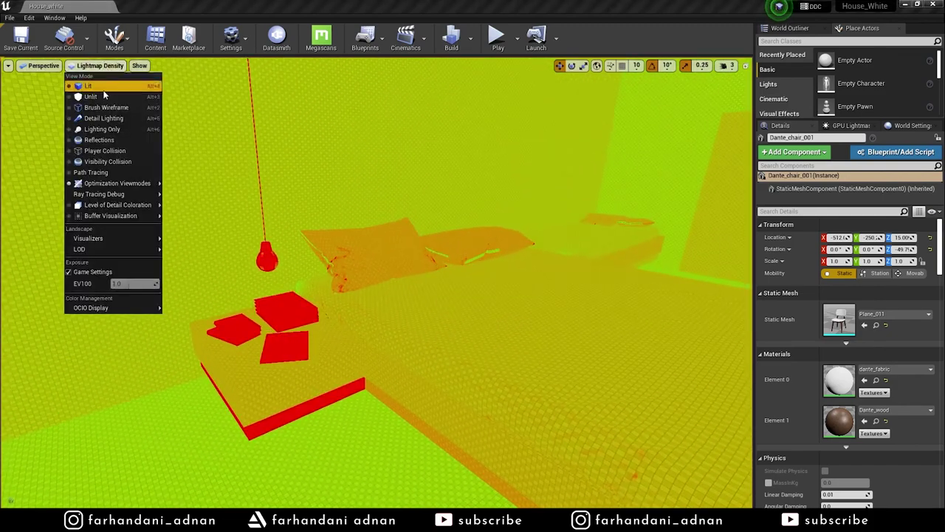
click(105, 87)
right_drag(481, 209, 481, 209)
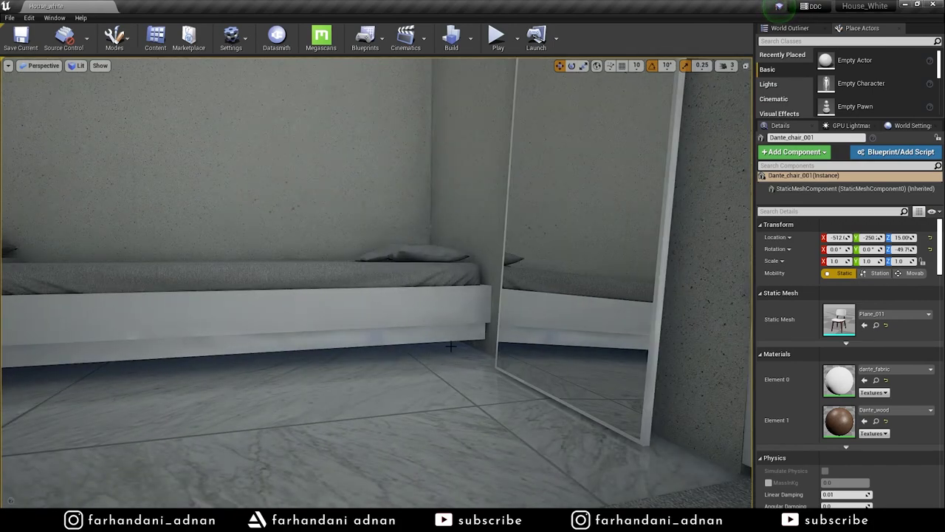
Step: Frame the bed, nightstand with books, lamp and chair in a wide viewport shot
right_drag(451, 346, 450, 347)
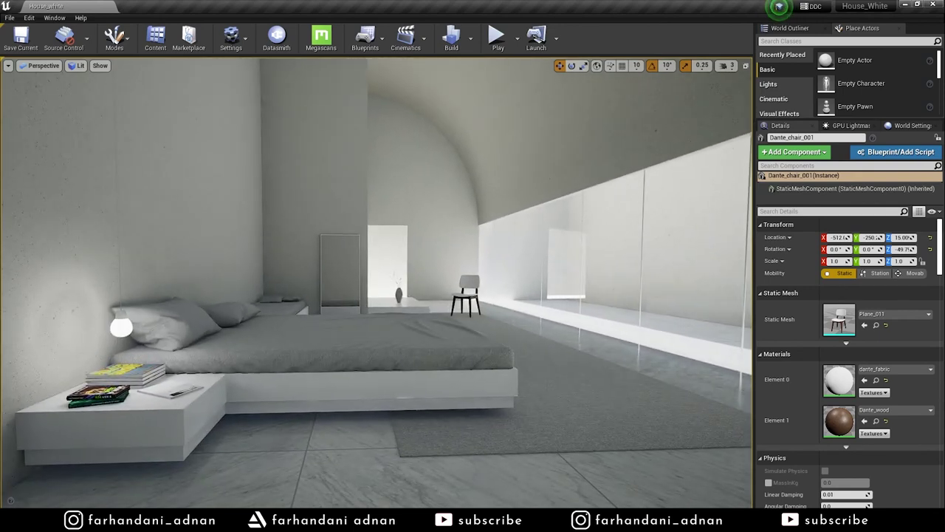
right_drag(450, 346, 451, 347)
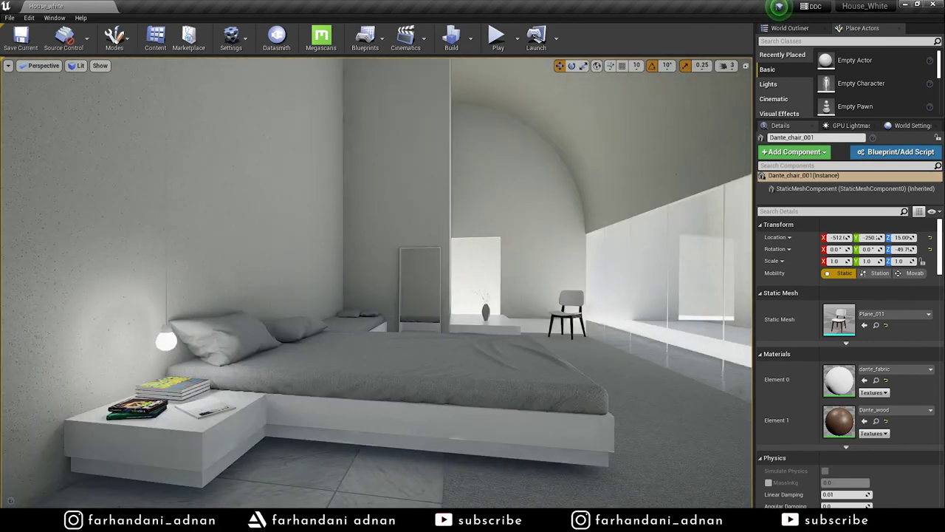
right_drag(451, 346, 431, 322)
key(grave)
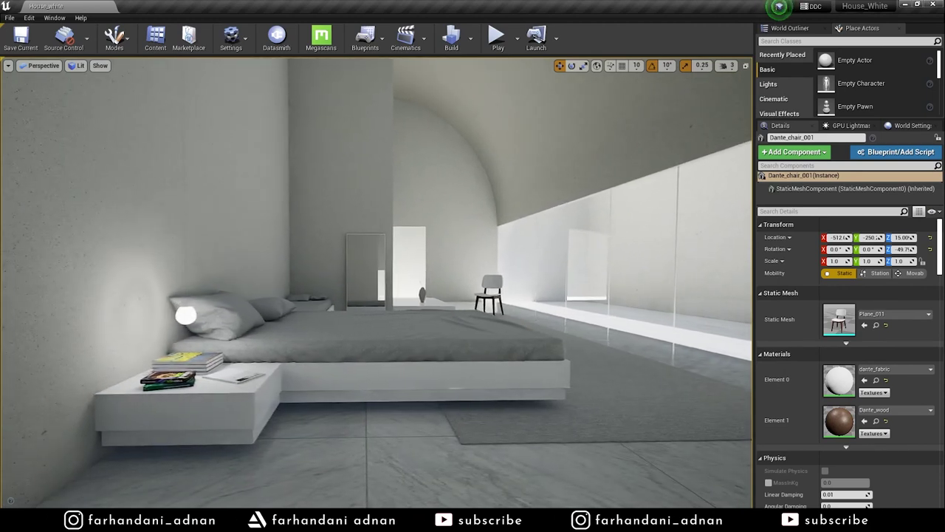
Step: Take a High Resolution Screenshot at multiplier 1.5 and open its Screenshots\Windows folder
click(8, 67)
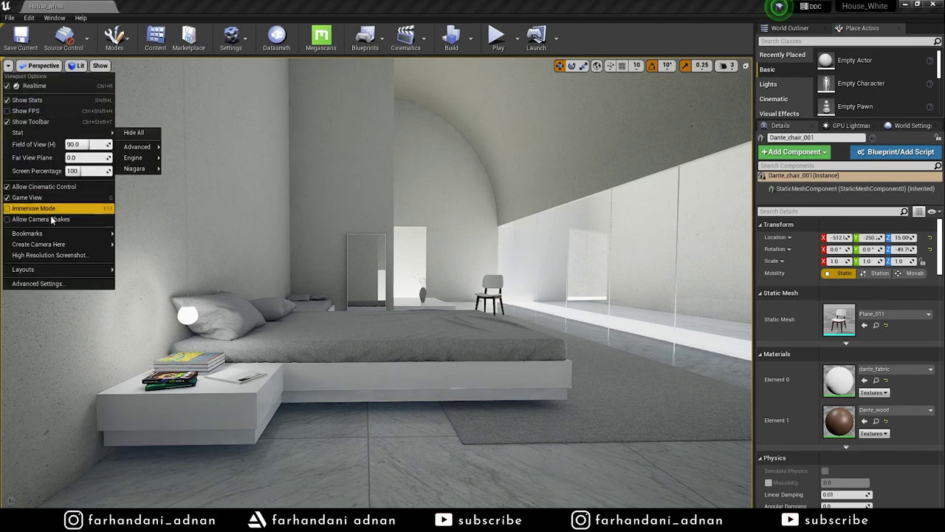
click(31, 256)
drag(410, 197, 425, 216)
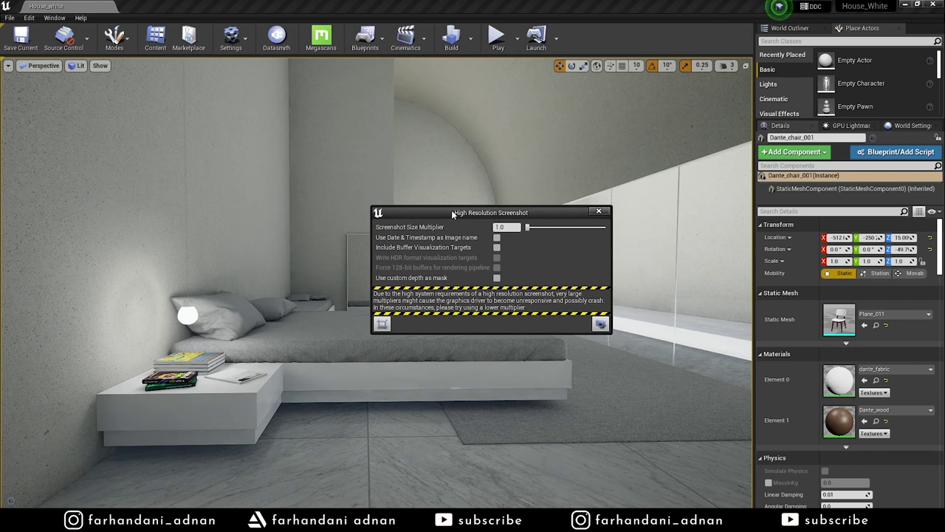
drag(453, 212, 486, 223)
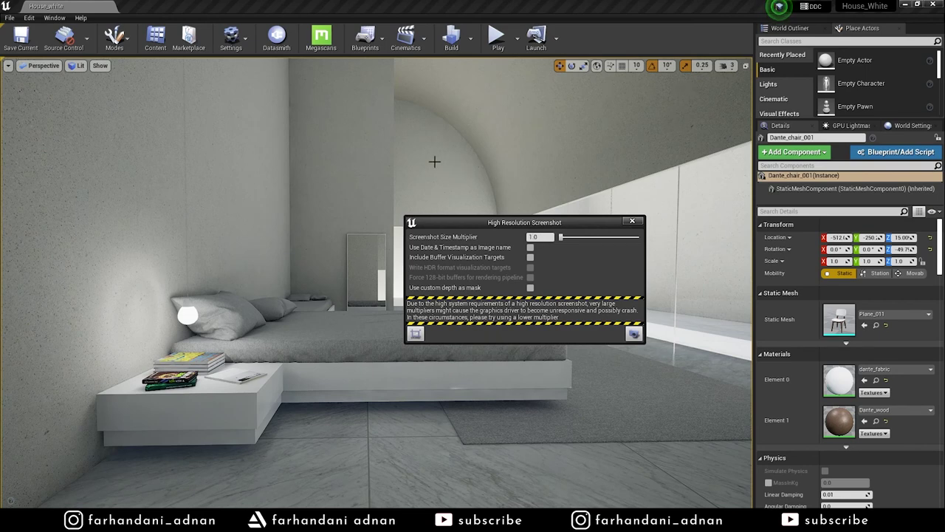
click(557, 236)
key(BackSpace)
text(1.5)
click(634, 335)
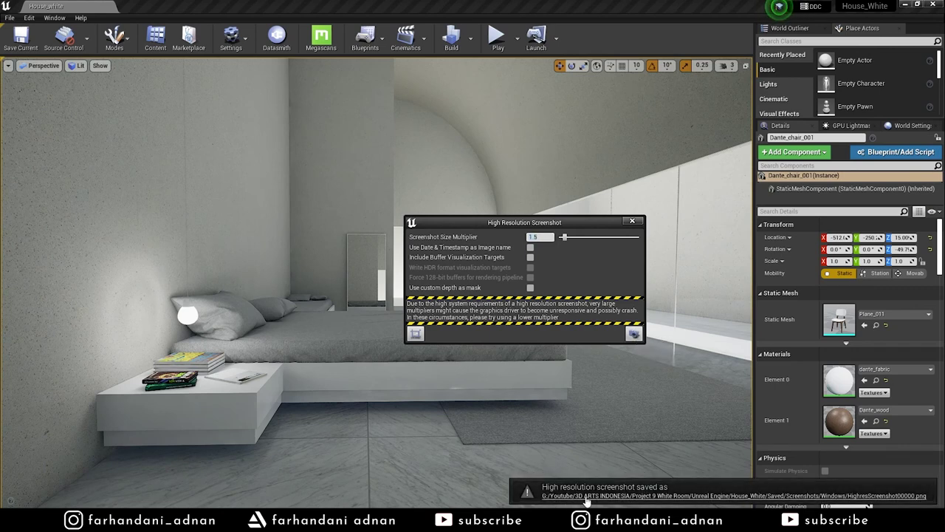
click(587, 496)
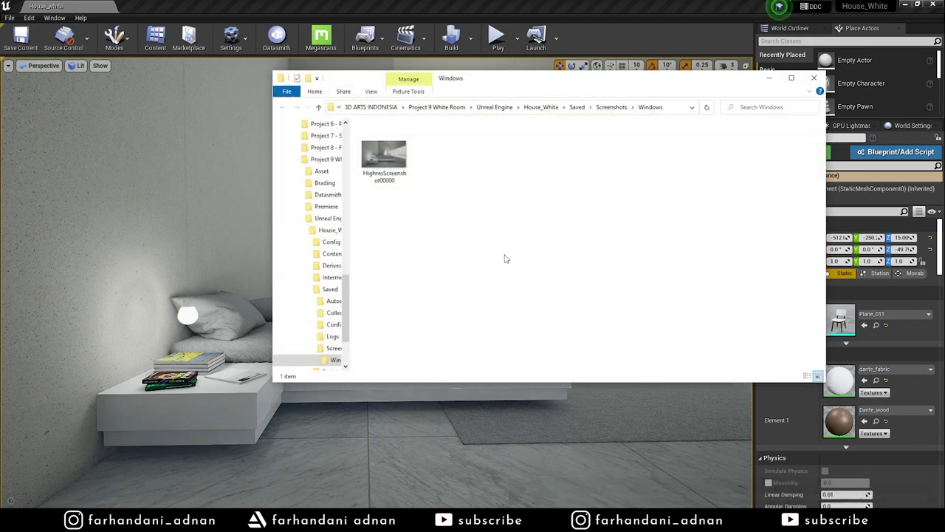
Step: View HighresScreenshot00000.png in Photos, then close the viewer
drag(527, 85, 392, 98)
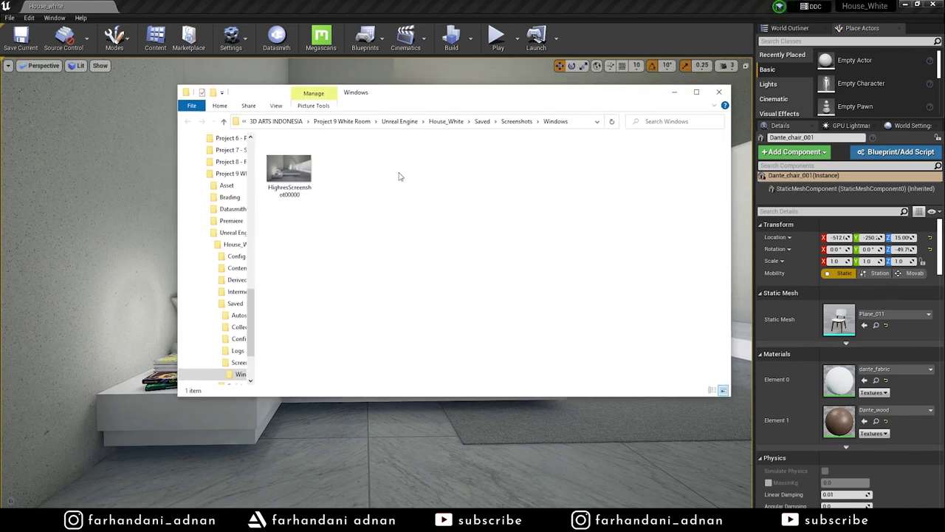
double_click(289, 169)
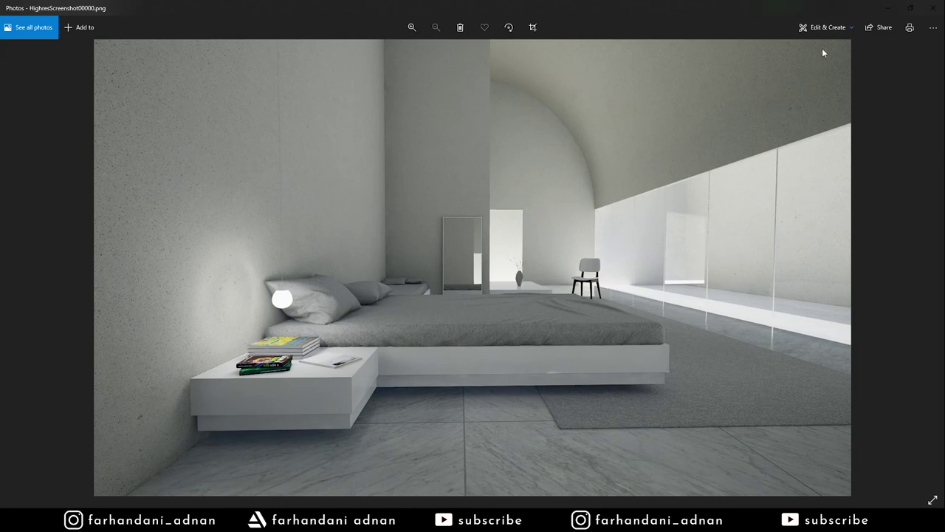
click(932, 9)
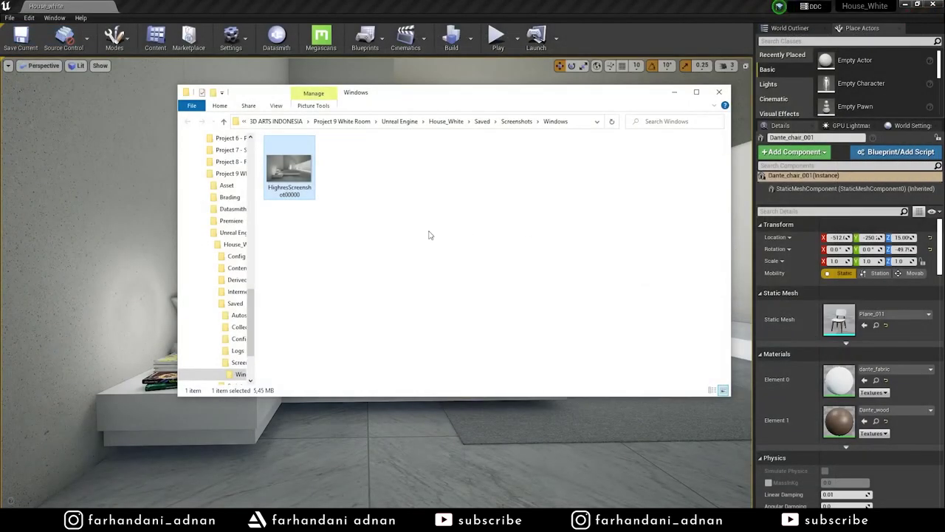
Step: Permanently delete HighresScreenshot00000.png and close the Explorer window
key(shift+Delete)
key(Return)
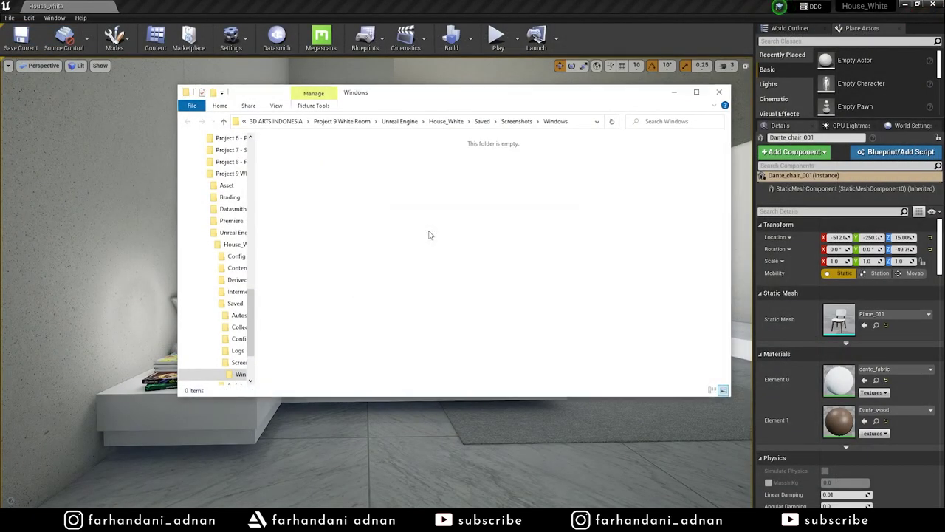
click(673, 92)
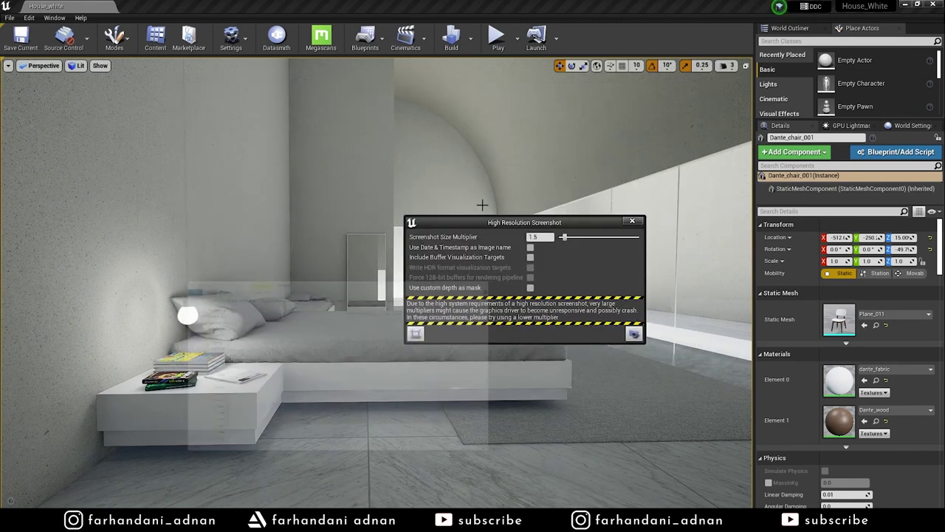
Step: Close the screenshot settings and fly the view toward the bed
click(632, 221)
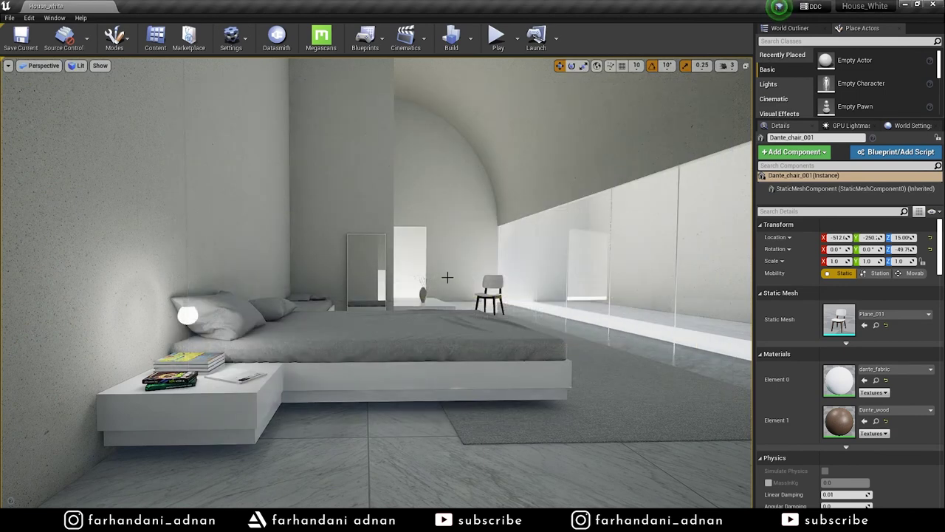
mouse_move(363, 292)
mouse_down()
mouse_move(363, 266)
mouse_move(384, 288)
mouse_move(366, 288)
mouse_up()
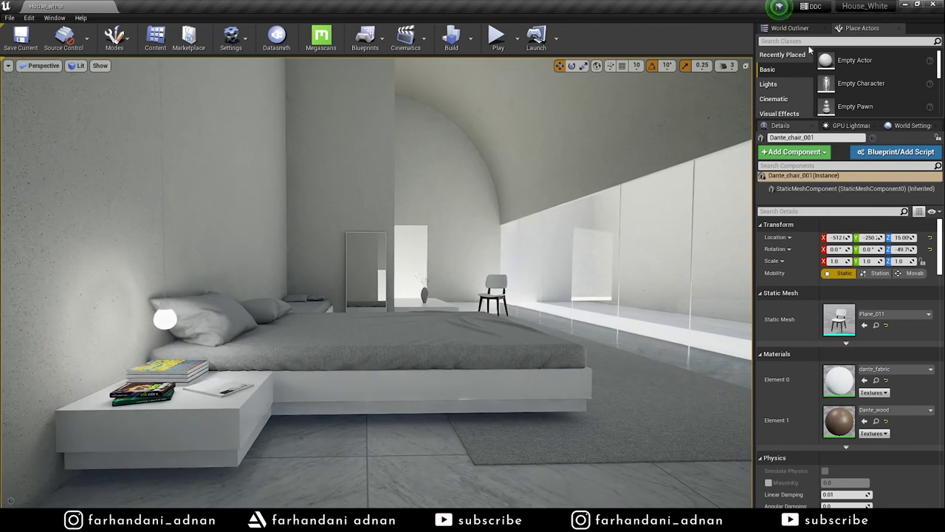
mouse_move(754, 111)
mouse_down()
mouse_move(706, 118)
mouse_move(747, 116)
mouse_up()
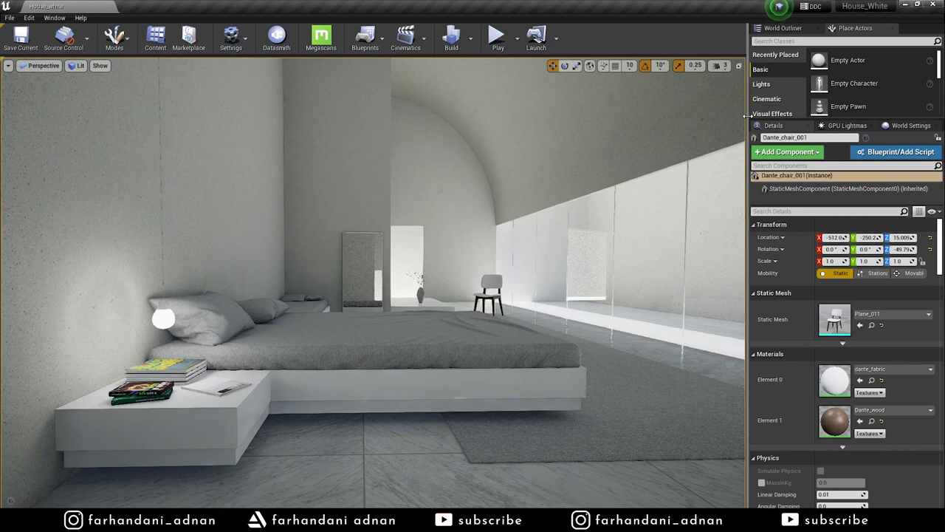
mouse_move(421, 207)
mouse_down()
mouse_move(403, 181)
mouse_move(452, 197)
mouse_up()
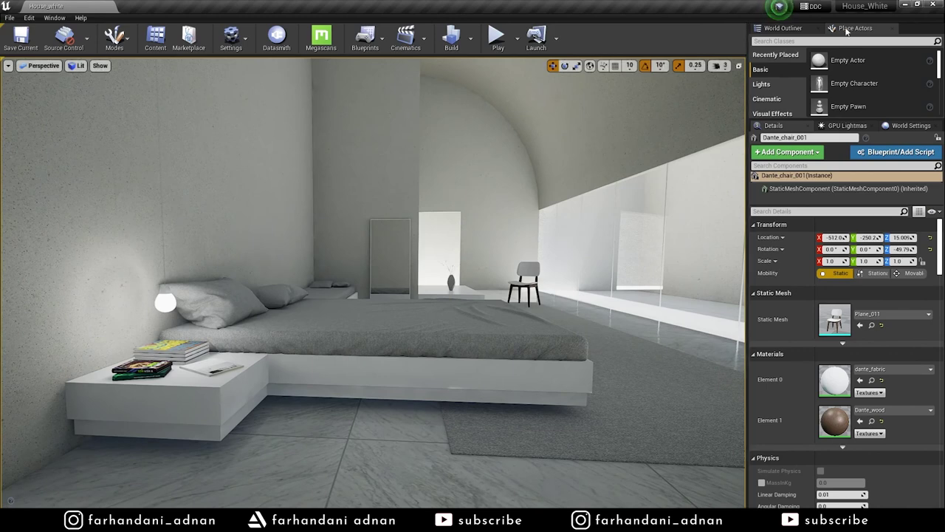
Step: Place a Cine Camera Actor, raise it above the bed and move it toward the room's front
click(788, 41)
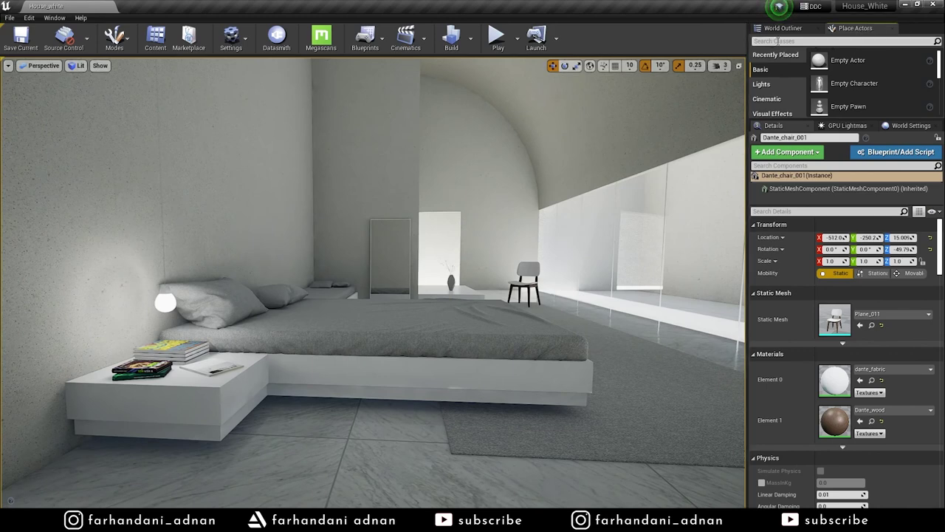
text(cine)
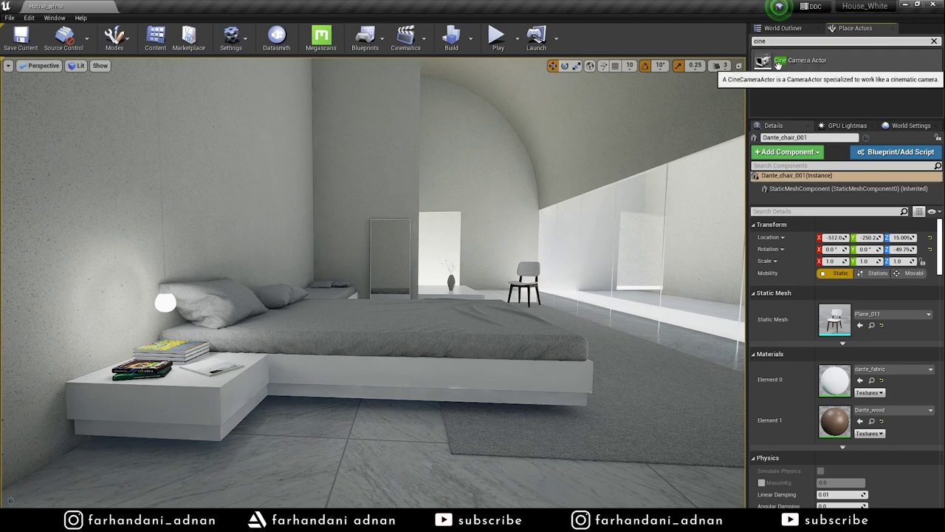
drag(799, 57, 515, 344)
key(f)
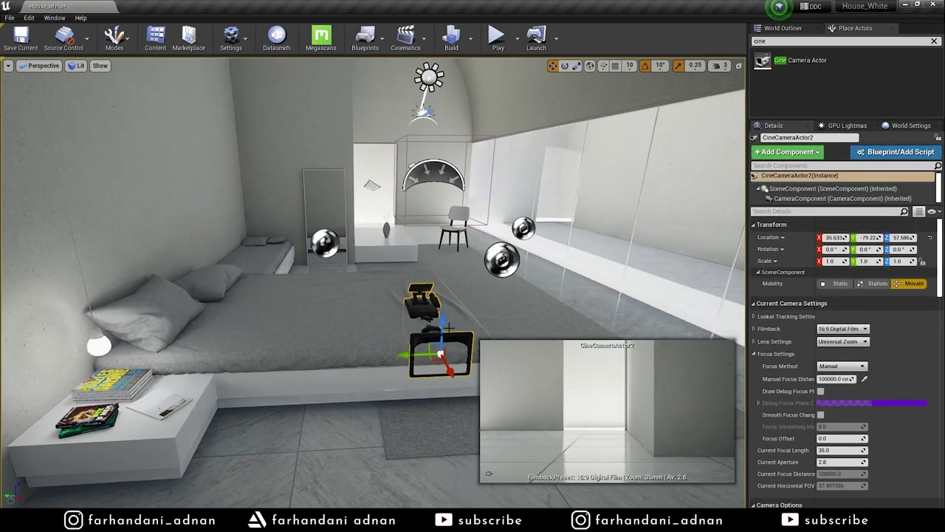
drag(444, 303, 461, 283)
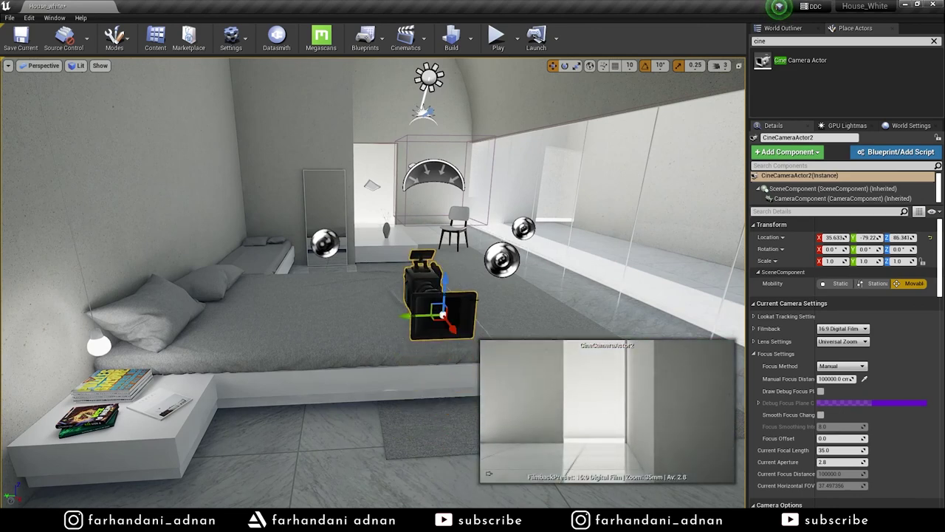
mouse_move(450, 329)
mouse_down()
mouse_move(476, 365)
mouse_move(470, 358)
mouse_up()
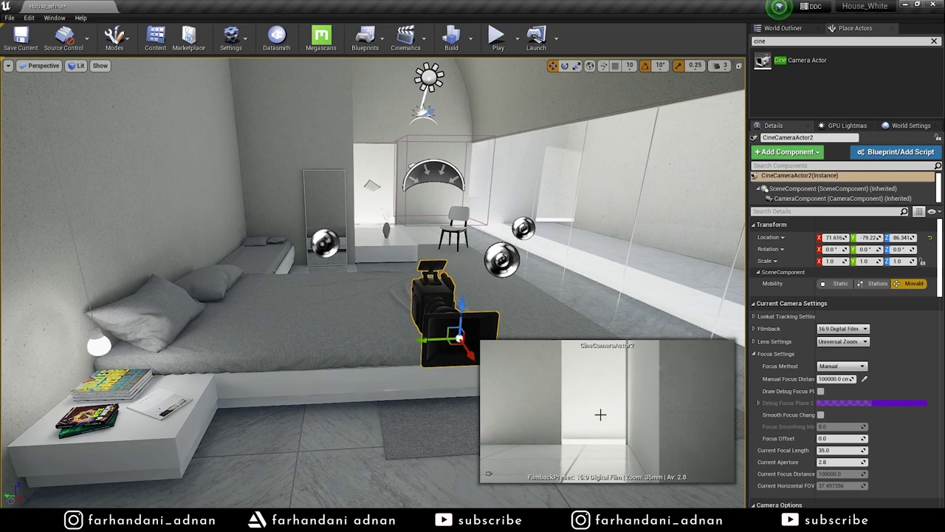
click(43, 66)
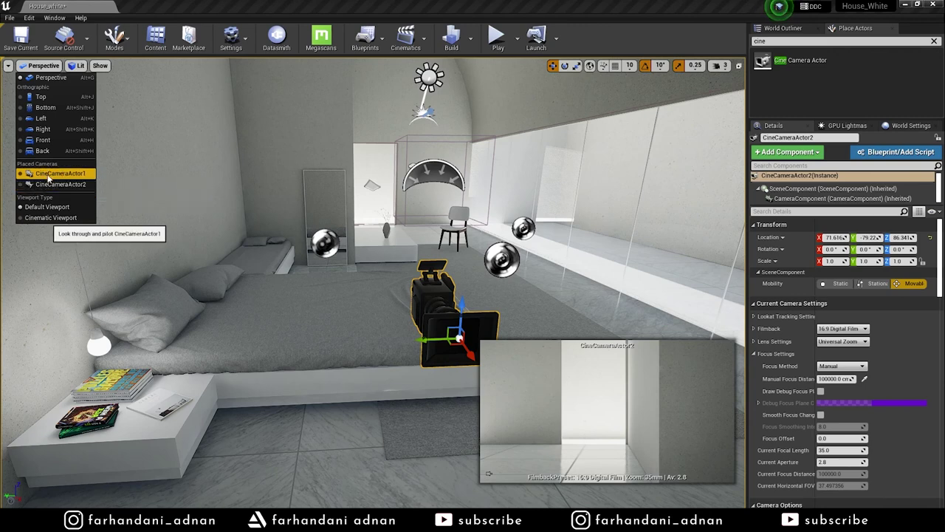
Step: Delete CineCameraActor2 from the World Outliner
click(783, 28)
click(817, 87)
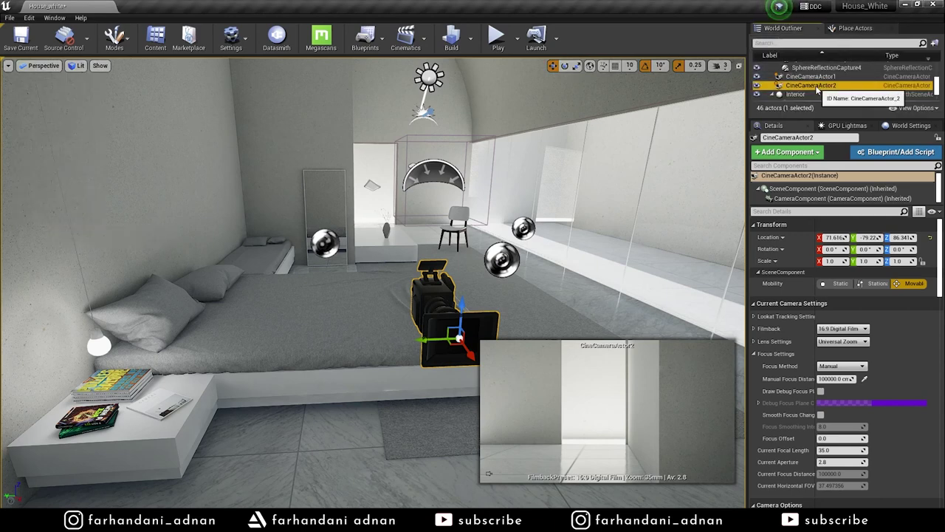
key(Delete)
Step: Move CineCameraActor1 closer to the bedroom and pilot it from the Perspective menu
double_click(811, 76)
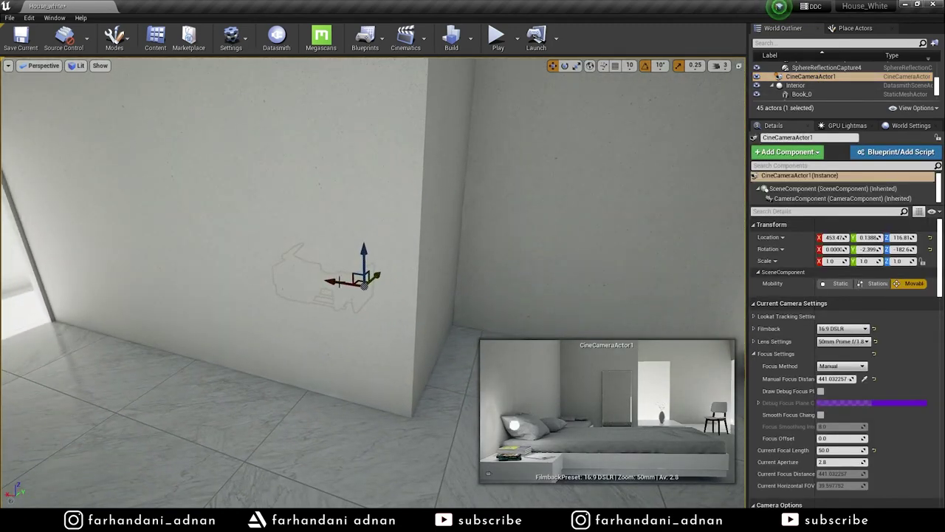
mouse_move(340, 281)
mouse_down()
mouse_move(536, 312)
mouse_move(517, 312)
mouse_up()
mouse_move(517, 312)
right_down()
mouse_move(414, 314)
mouse_move(418, 209)
right_up()
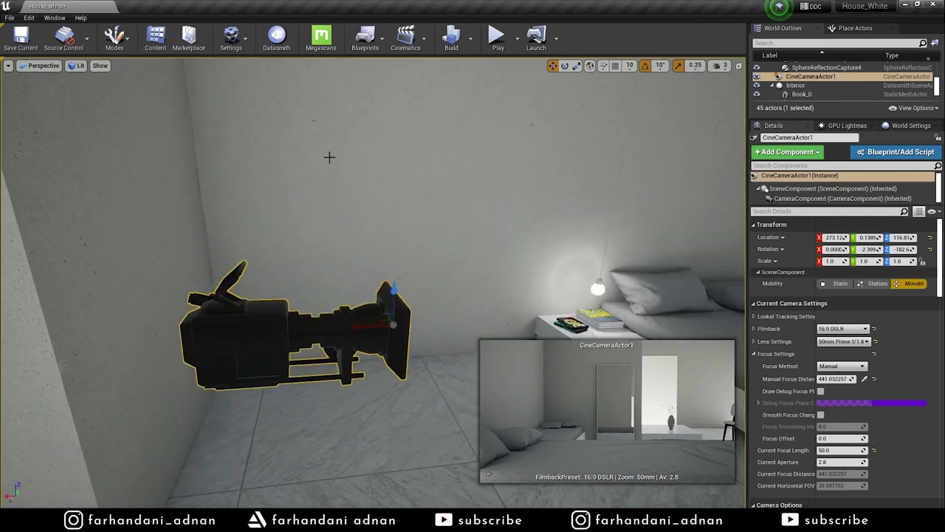
click(43, 64)
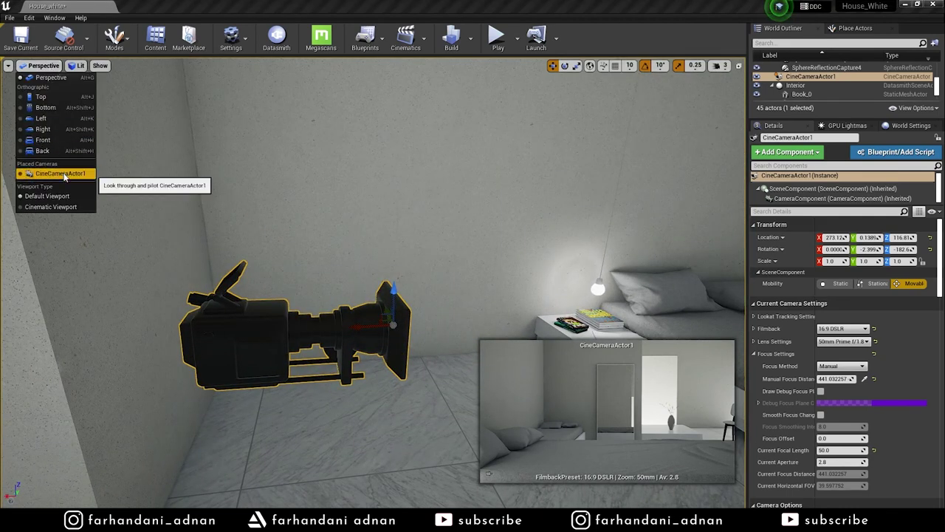
click(62, 173)
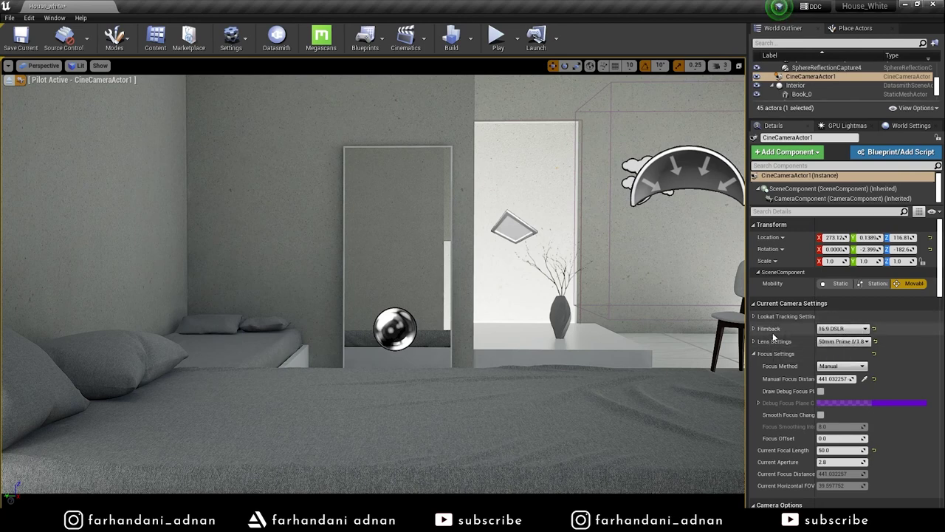
Step: Keep the 16:9 DSLR filmback and set the lens to 30mm Prime f/1.4
click(841, 331)
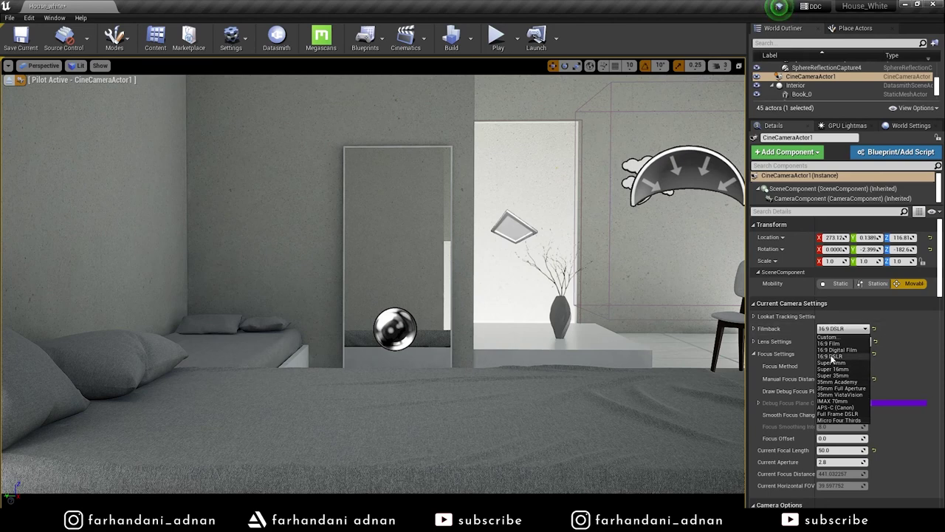
click(832, 357)
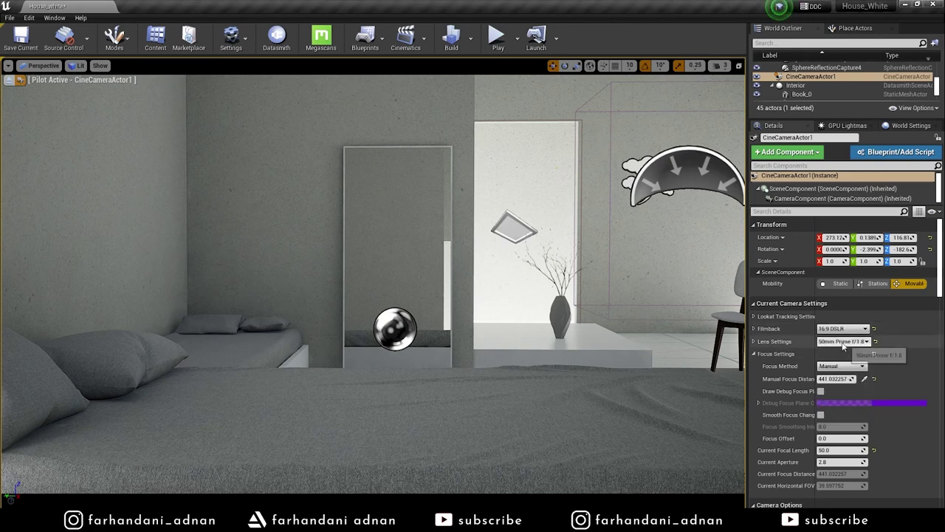
click(842, 343)
click(841, 362)
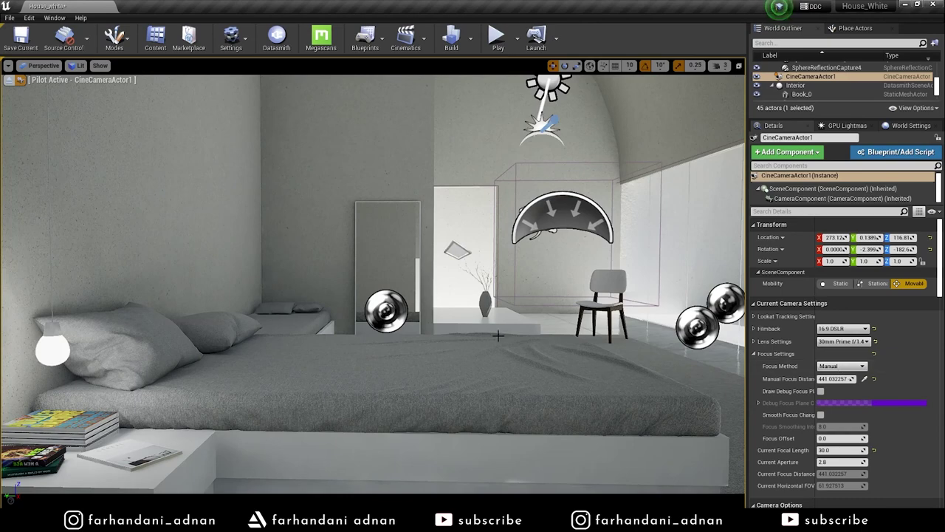
Step: Nudge the piloted camera back and forth and turn it to frame the whole bed
key(s)
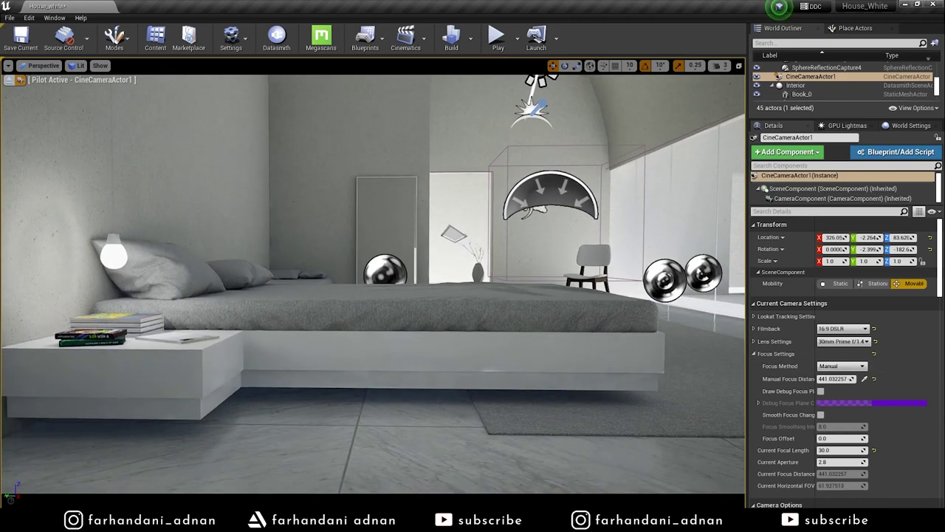
key(w)
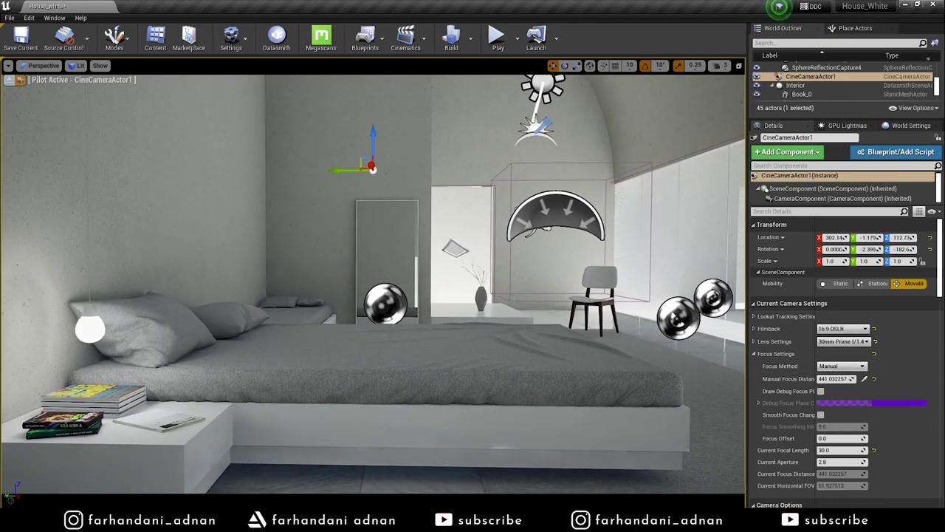
key(w)
right_drag(369, 295, 362, 299)
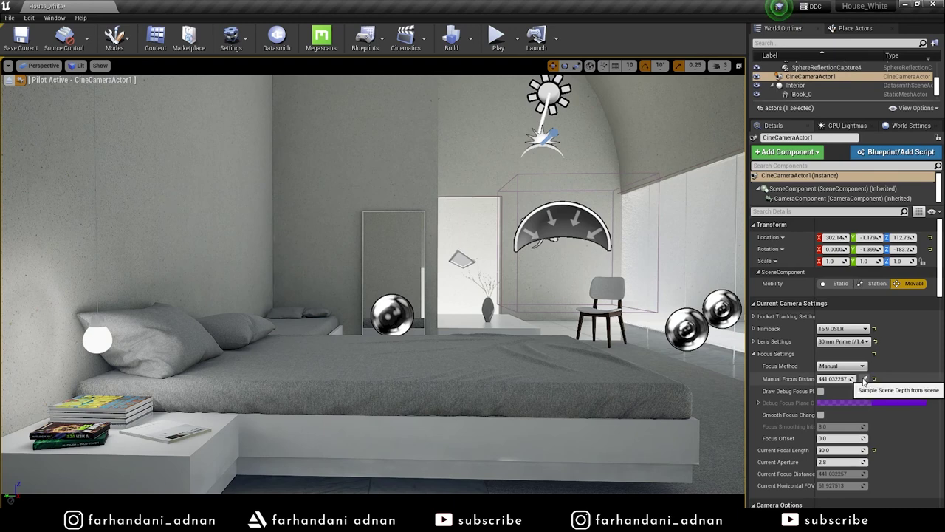
Step: Sample the manual focus distance on the bed with the eyedropper and adjust it
click(865, 379)
click(273, 380)
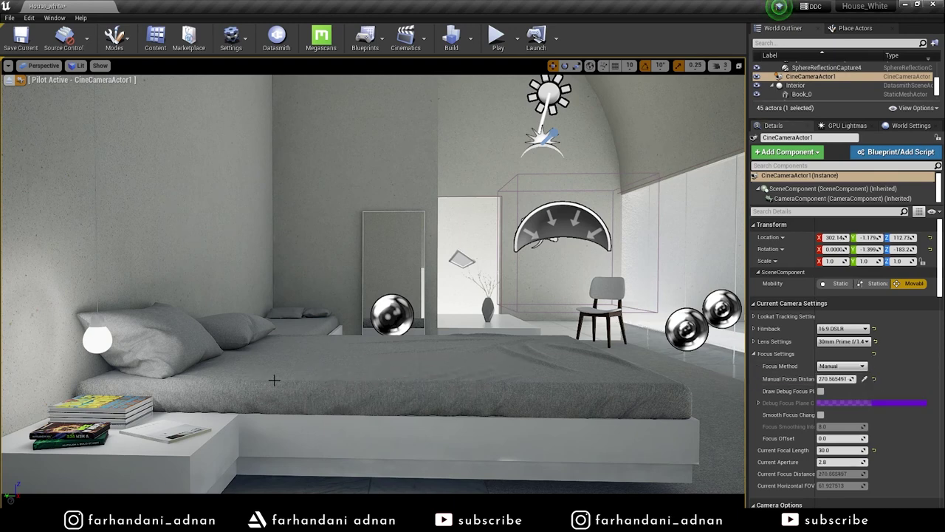
mouse_move(833, 379)
mouse_down()
mouse_move(886, 379)
mouse_move(812, 379)
mouse_move(842, 379)
mouse_up()
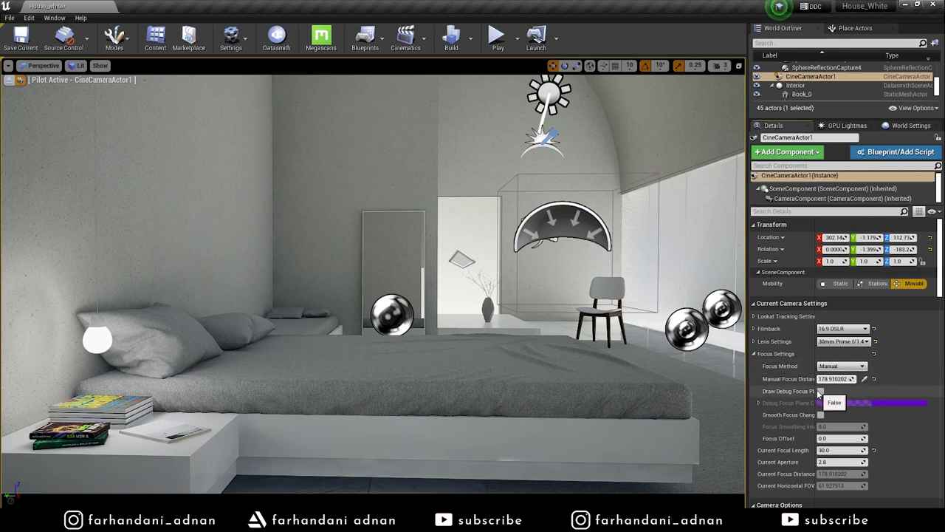
drag(816, 390, 851, 389)
mouse_move(835, 389)
mouse_down()
mouse_move(825, 389)
mouse_move(887, 378)
mouse_move(833, 378)
mouse_move(872, 378)
mouse_up()
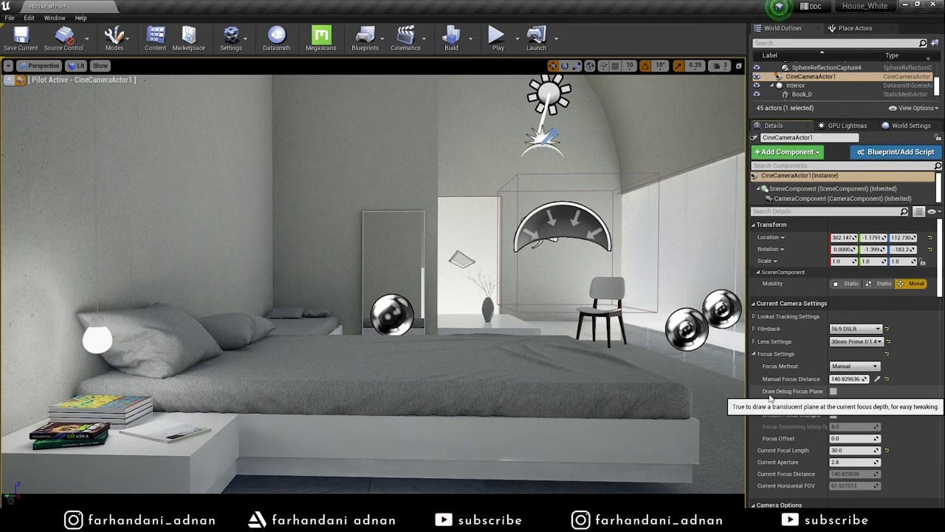
Step: Preview the debug focus plane, tune focus distance to about 293 cm, then hide it
click(833, 391)
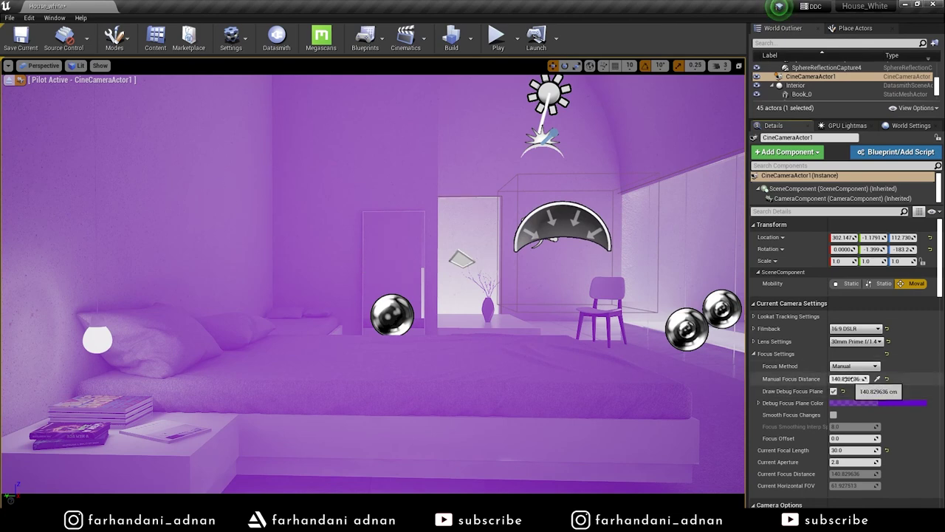
mouse_move(846, 379)
mouse_down()
mouse_move(875, 378)
mouse_move(842, 378)
mouse_up()
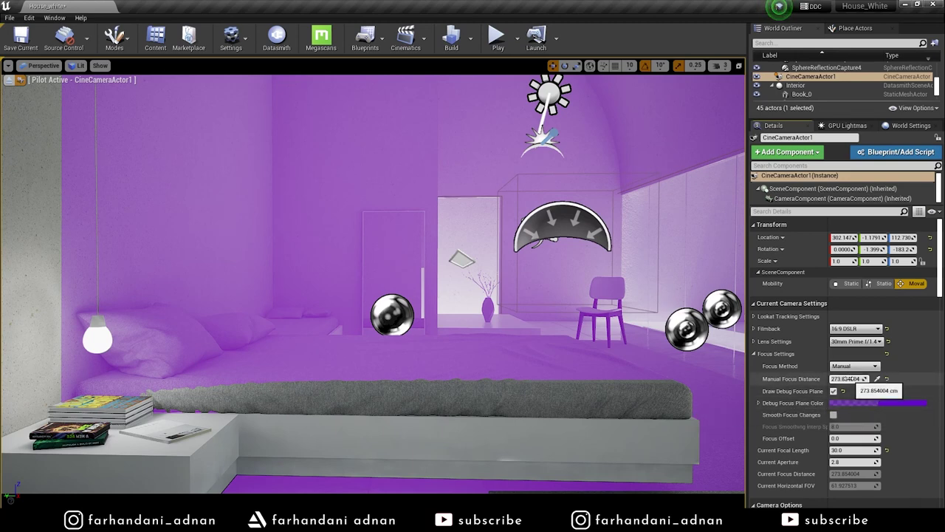
drag(851, 378, 872, 378)
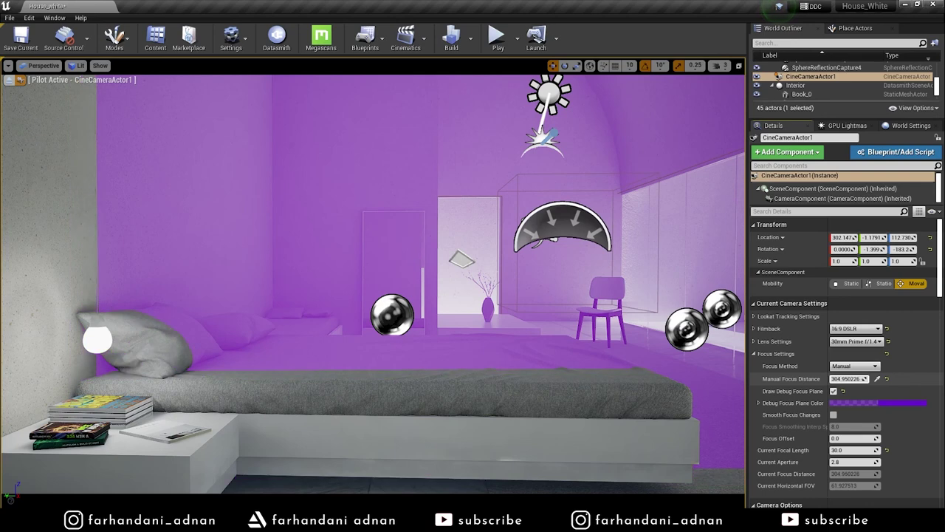
click(834, 392)
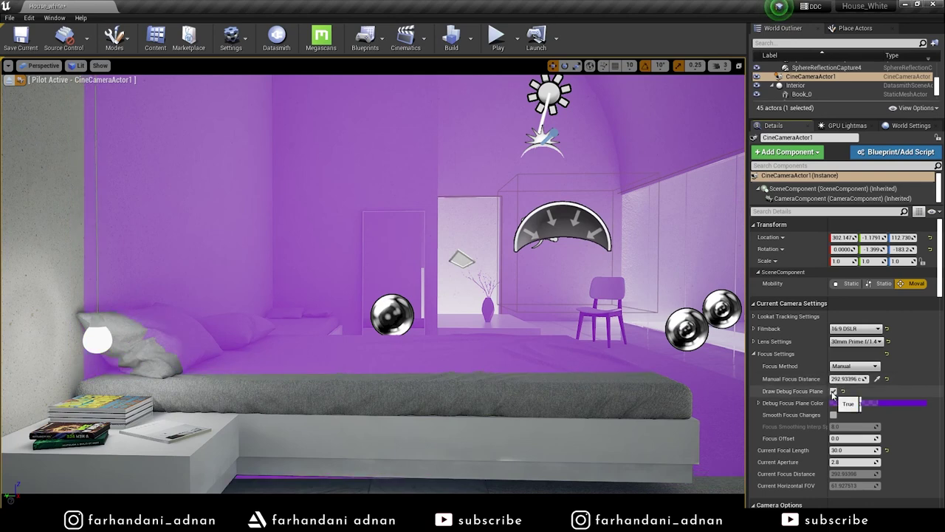
click(834, 392)
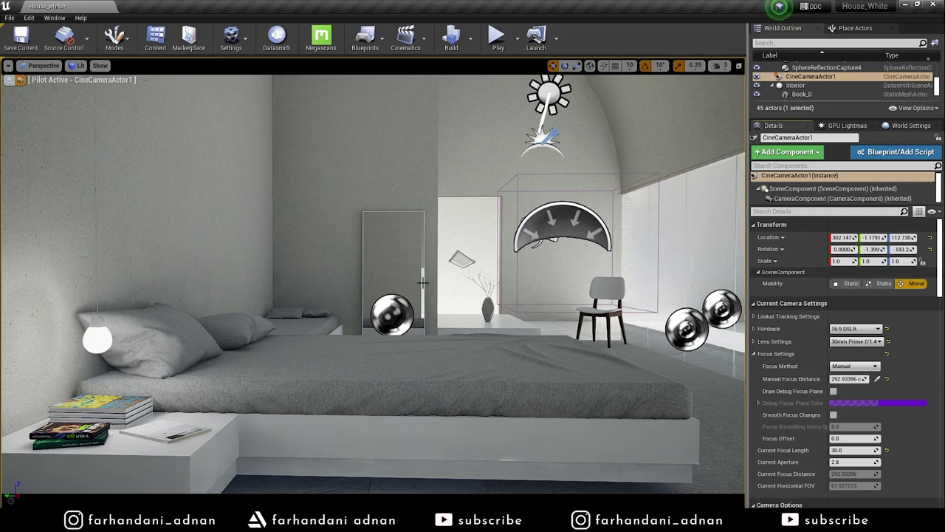
right_click(422, 294)
Step: Switch to Game View and set the High Resolution Screenshot multiplier to 1.5
click(441, 260)
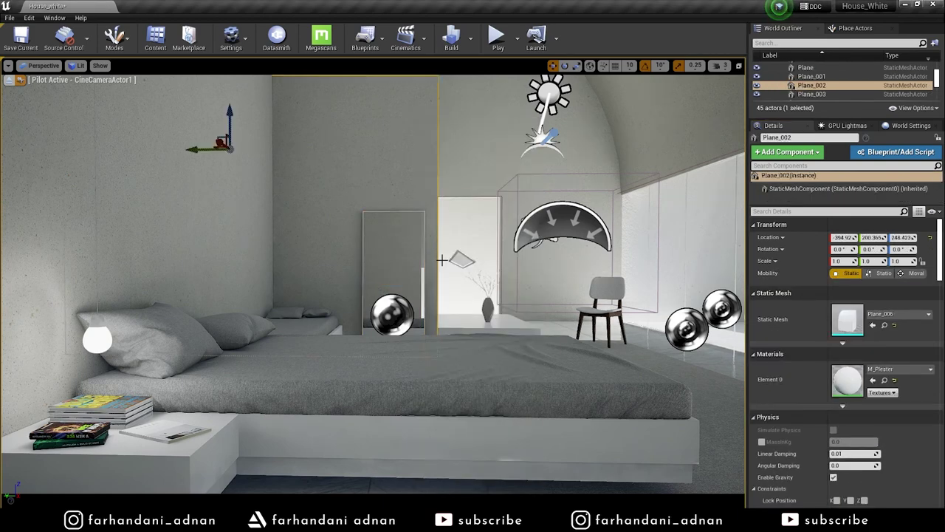
key(g)
click(8, 66)
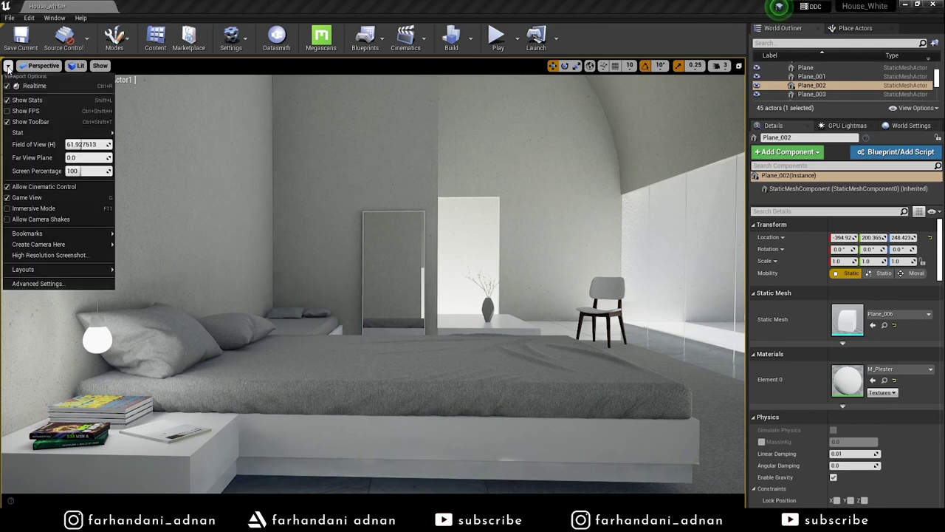
click(48, 255)
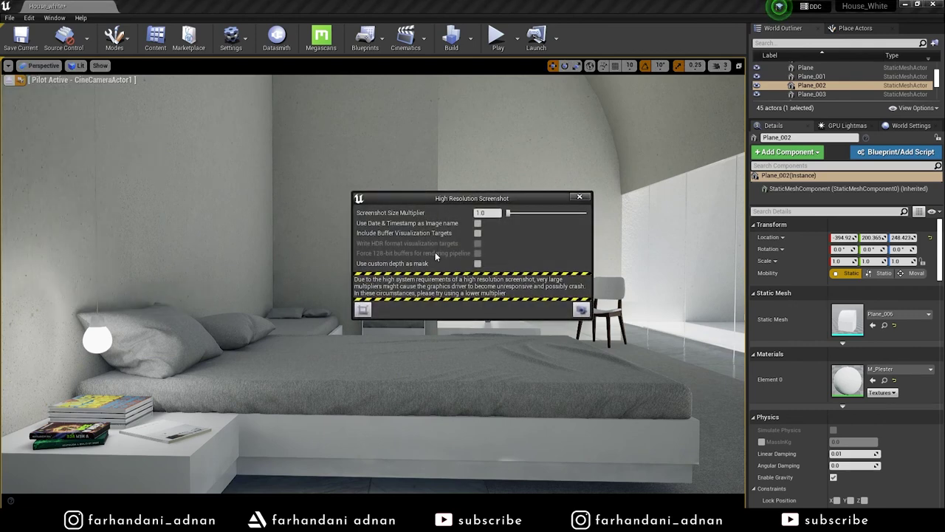
click(484, 213)
text(1.5)
key(Return)
Step: Capture the screenshot and open the saved HighresScreenshot00000.png in Photos
click(581, 309)
click(567, 495)
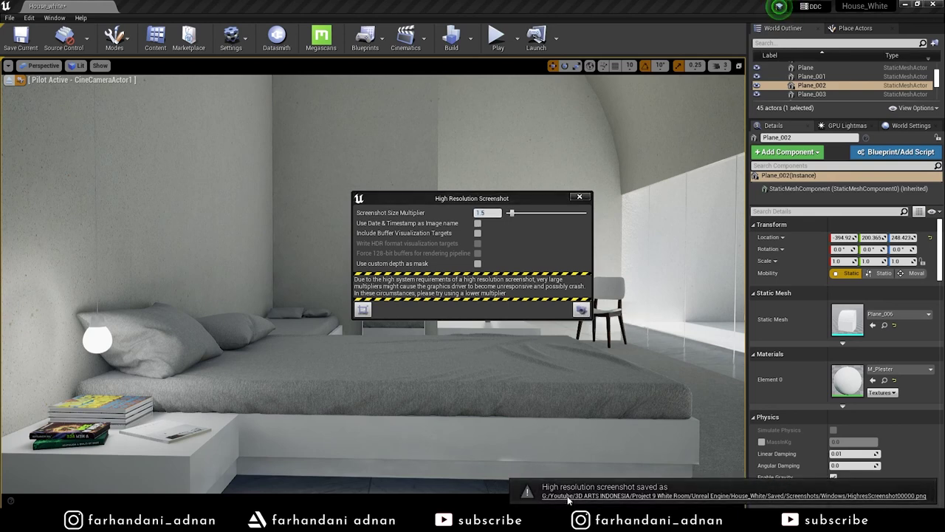
double_click(302, 188)
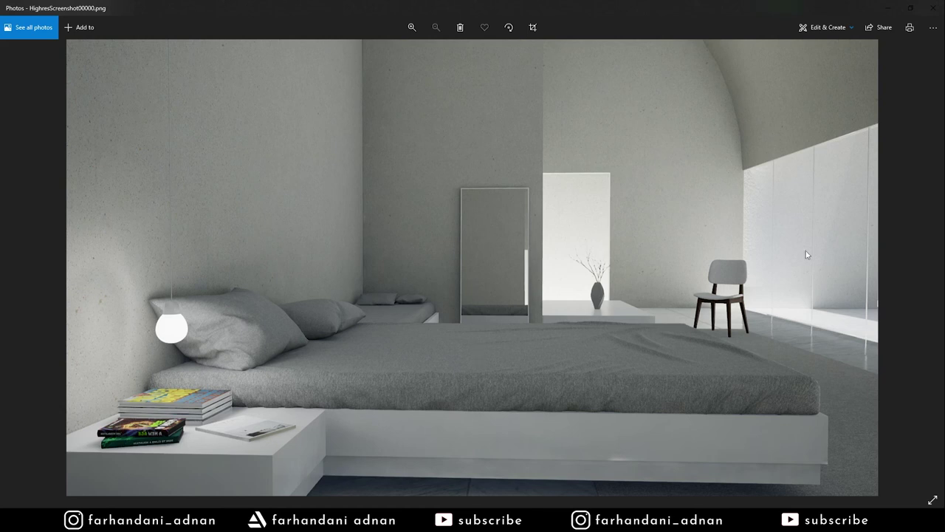
Step: Close the HighresScreenshot00000.png preview and minimize the screenshot folder to return to Unreal Engine
click(934, 7)
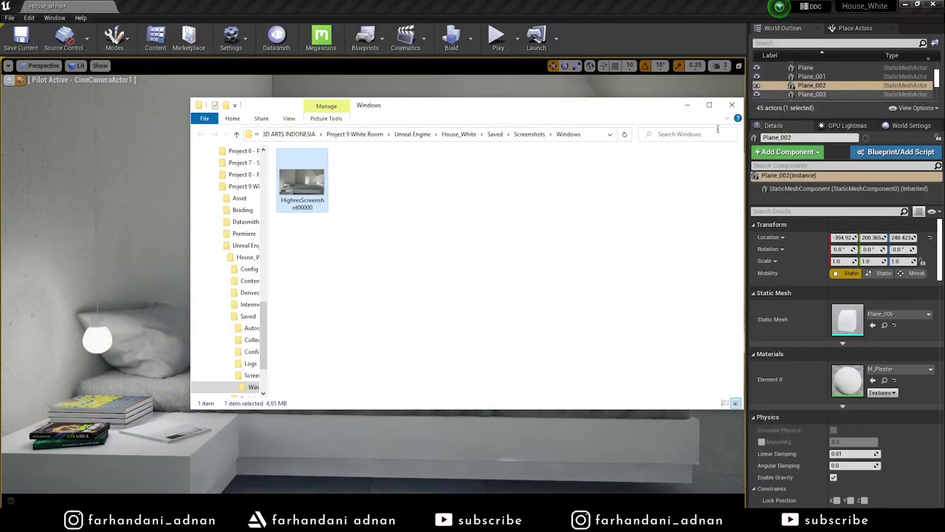
click(687, 106)
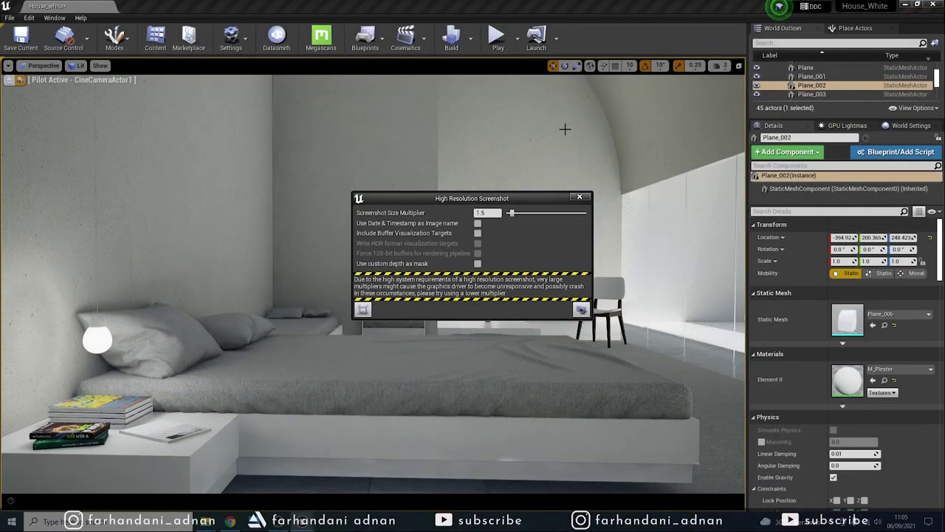